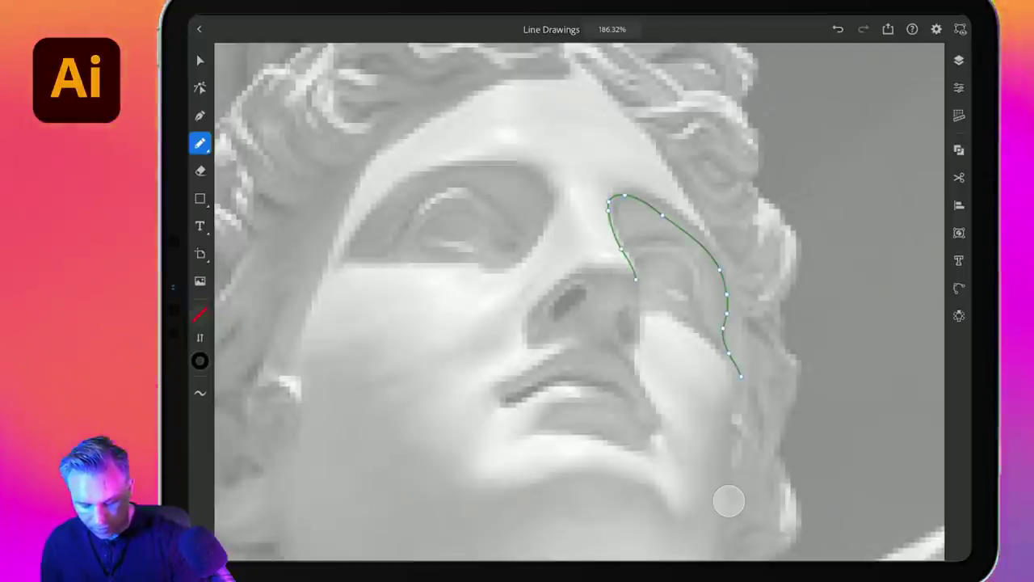
{"action": "mouse_move", "coordinate": [636, 278]}
{"action": "left_mouse_down"}
{"action": "mouse_move", "coordinate": [635, 349]}
{"action": "mouse_move", "coordinate": [622, 307]}
{"action": "mouse_move", "coordinate": [615, 331]}
{"action": "mouse_move", "coordinate": [578, 285]}
{"action": "mouse_move", "coordinate": [550, 297]}
{"action": "mouse_move", "coordinate": [531, 343]}
{"action": "left_mouse_up"}
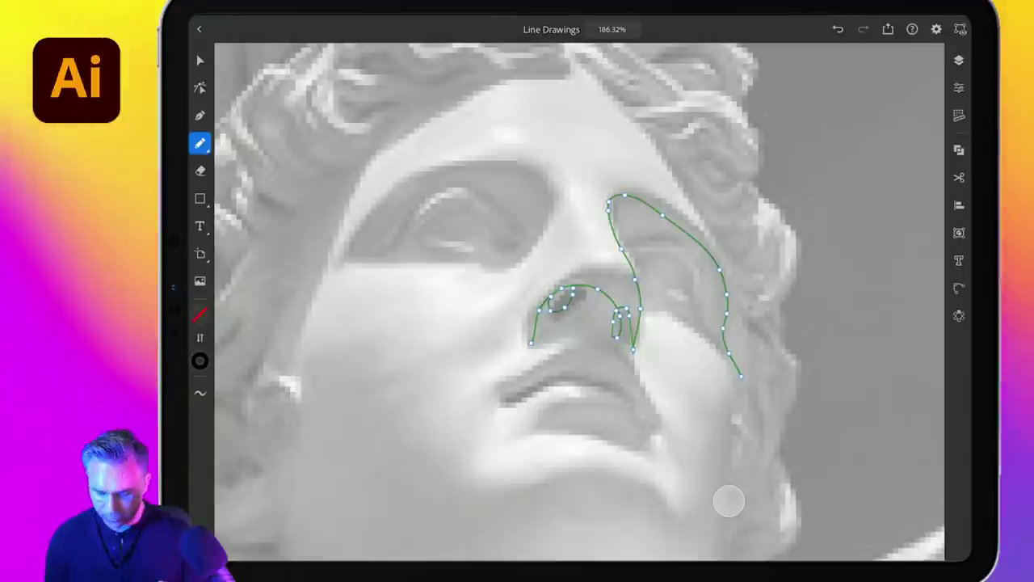
{"action": "key", "text": "ctrl+z"}
{"action": "key", "text": "ctrl+z"}
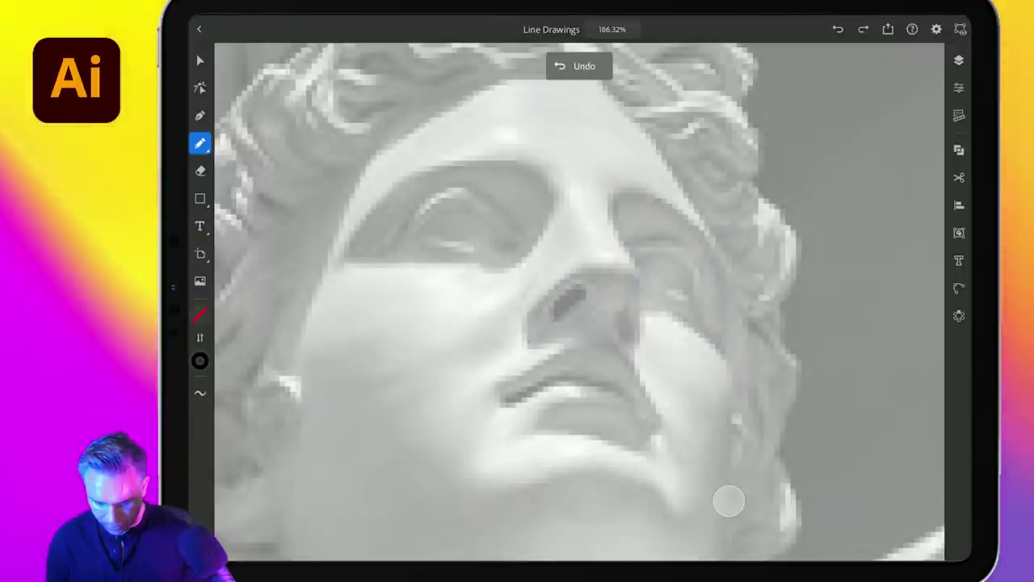
Trace the underside of the nose and the right-hand eye socket with smooth Pencil curves.
{"action": "mouse_move", "coordinate": [525, 324]}
{"action": "left_mouse_down"}
{"action": "mouse_move", "coordinate": [588, 262]}
{"action": "mouse_move", "coordinate": [621, 275]}
{"action": "mouse_move", "coordinate": [632, 340]}
{"action": "left_mouse_up"}
{"action": "mouse_move", "coordinate": [614, 192]}
{"action": "left_mouse_down"}
{"action": "mouse_move", "coordinate": [650, 192]}
{"action": "mouse_move", "coordinate": [721, 260]}
{"action": "left_mouse_up"}
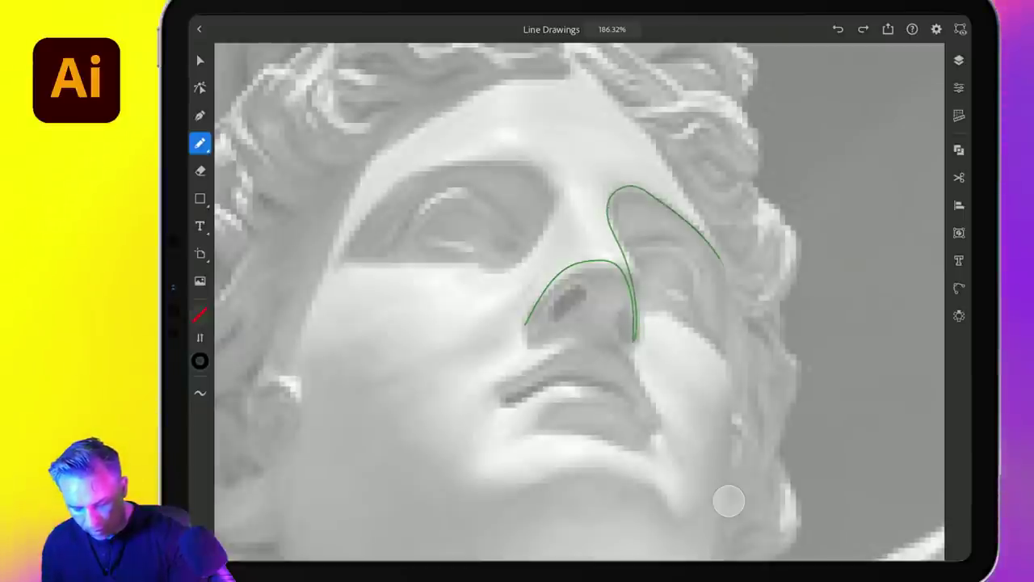
Trace the left-hand eye socket with the Pencil and continue the line around the eyelid and eye.
{"action": "scroll", "coordinate": [729, 501], "scroll_direction": "up", "scroll_amount": 5}
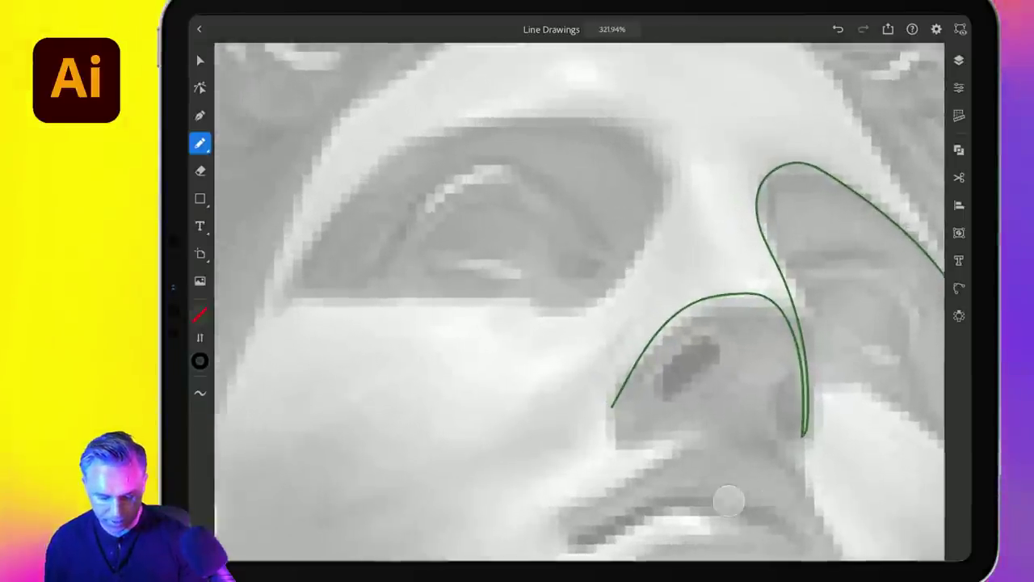
{"action": "mouse_move", "coordinate": [594, 306]}
{"action": "left_mouse_down"}
{"action": "mouse_move", "coordinate": [623, 277]}
{"action": "mouse_move", "coordinate": [582, 121]}
{"action": "mouse_move", "coordinate": [347, 208]}
{"action": "mouse_move", "coordinate": [294, 286]}
{"action": "left_mouse_up"}
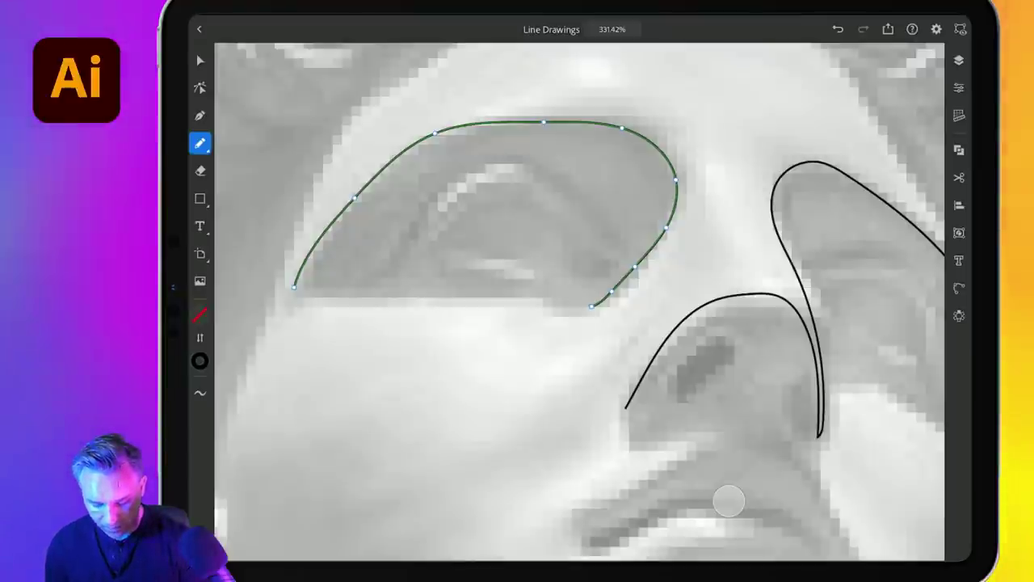
{"action": "mouse_move", "coordinate": [591, 305]}
{"action": "left_mouse_down"}
{"action": "mouse_move", "coordinate": [600, 260]}
{"action": "mouse_move", "coordinate": [583, 224]}
{"action": "mouse_move", "coordinate": [532, 190]}
{"action": "mouse_move", "coordinate": [475, 199]}
{"action": "mouse_move", "coordinate": [414, 249]}
{"action": "left_mouse_up"}
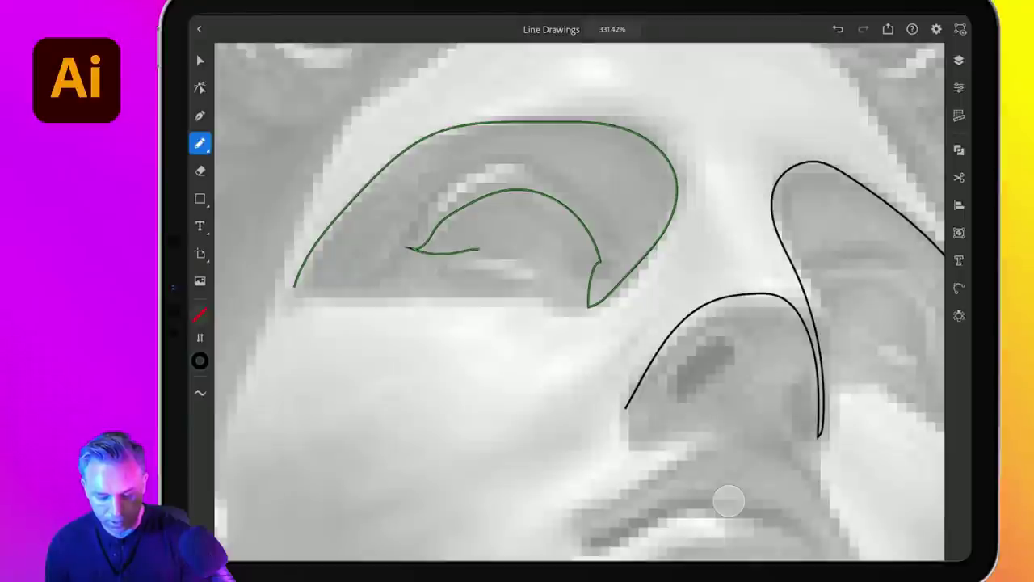
Extend the right-hand eye socket line with the Pencil around its lower edge and into the eye.
{"action": "scroll", "coordinate": [580, 302], "scroll_direction": "down", "scroll_amount": 3}
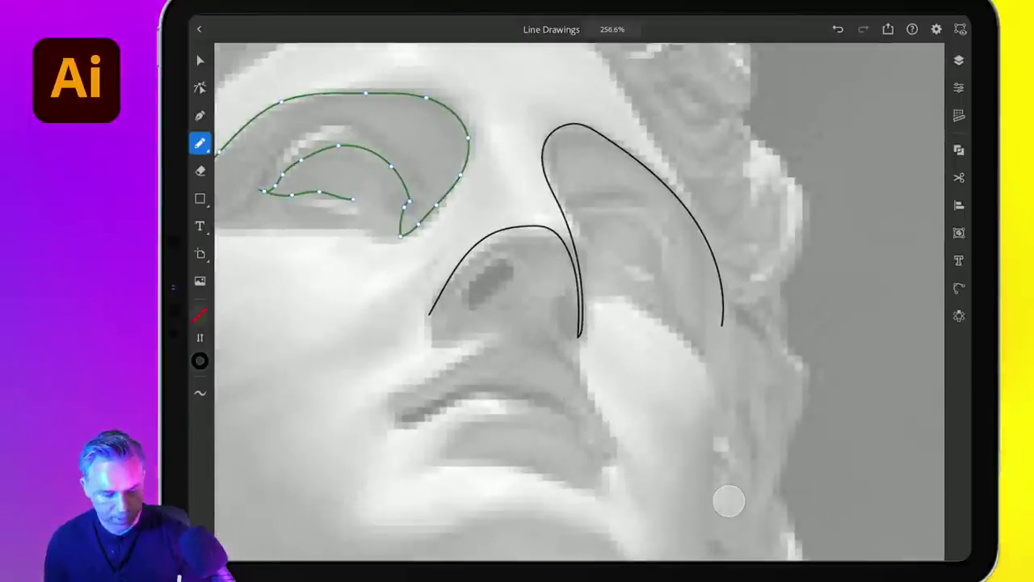
{"action": "key", "text": "a"}
{"action": "mouse_move", "coordinate": [485, 113]}
{"action": "left_mouse_down"}
{"action": "mouse_move", "coordinate": [732, 343]}
{"action": "mouse_move", "coordinate": [656, 289]}
{"action": "mouse_move", "coordinate": [661, 230]}
{"action": "mouse_move", "coordinate": [612, 255]}
{"action": "mouse_move", "coordinate": [635, 270]}
{"action": "left_mouse_up"}
{"action": "key", "text": "n"}
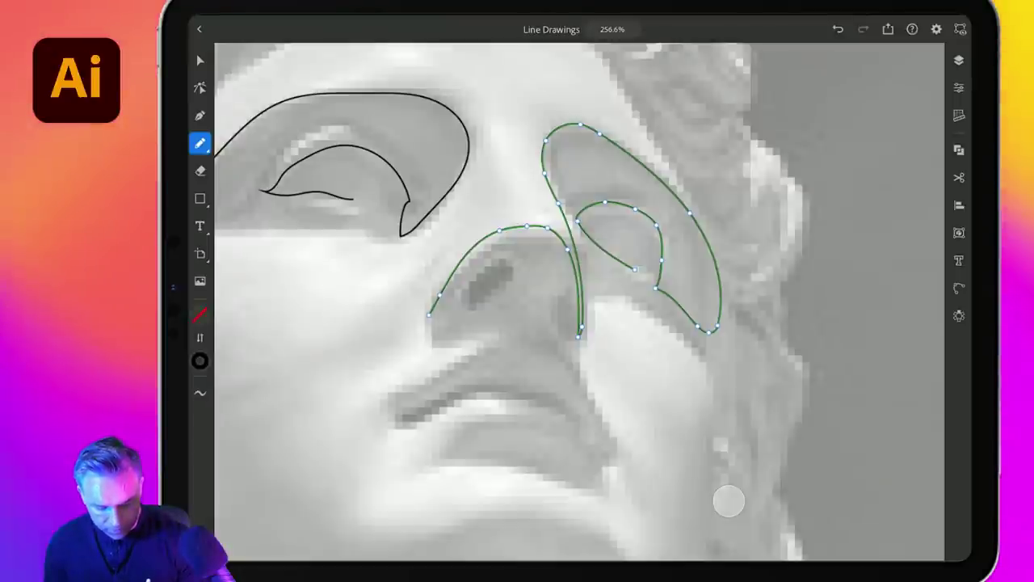
Draw both nostrils with the Pencil, linking the larger one to the end of the nose outline.
{"action": "left_click", "coordinate": [729, 501]}
{"action": "mouse_move", "coordinate": [494, 266]}
{"action": "left_mouse_down"}
{"action": "mouse_move", "coordinate": [475, 298]}
{"action": "mouse_move", "coordinate": [497, 270]}
{"action": "left_mouse_up"}
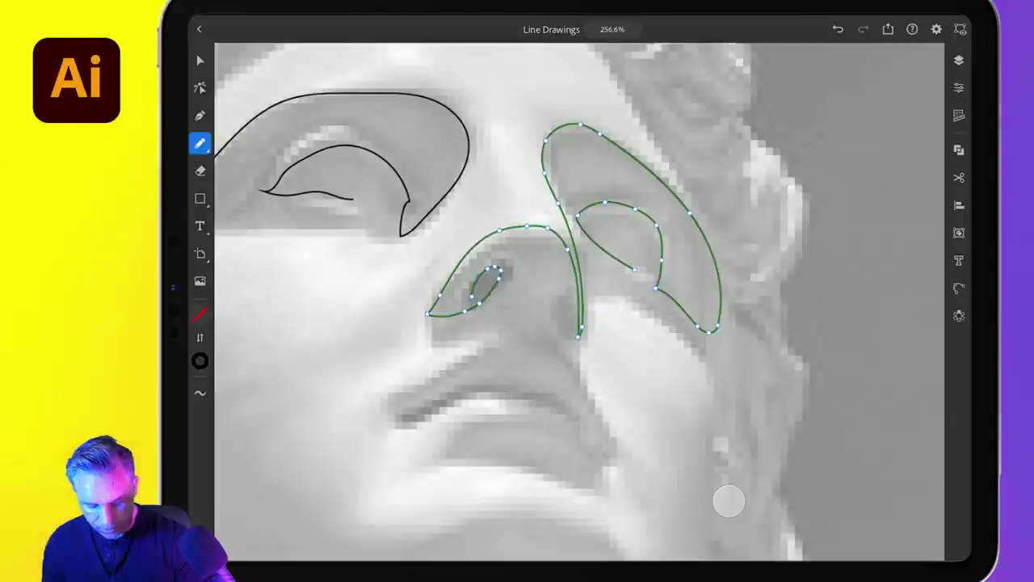
{"action": "left_click_drag", "start_coordinate": [563, 325], "coordinate": [546, 304]}
Trace the upper lip, the mouth opening and the lower lip as one Pencil line.
{"action": "scroll", "coordinate": [729, 501], "scroll_direction": "down", "scroll_amount": 5}
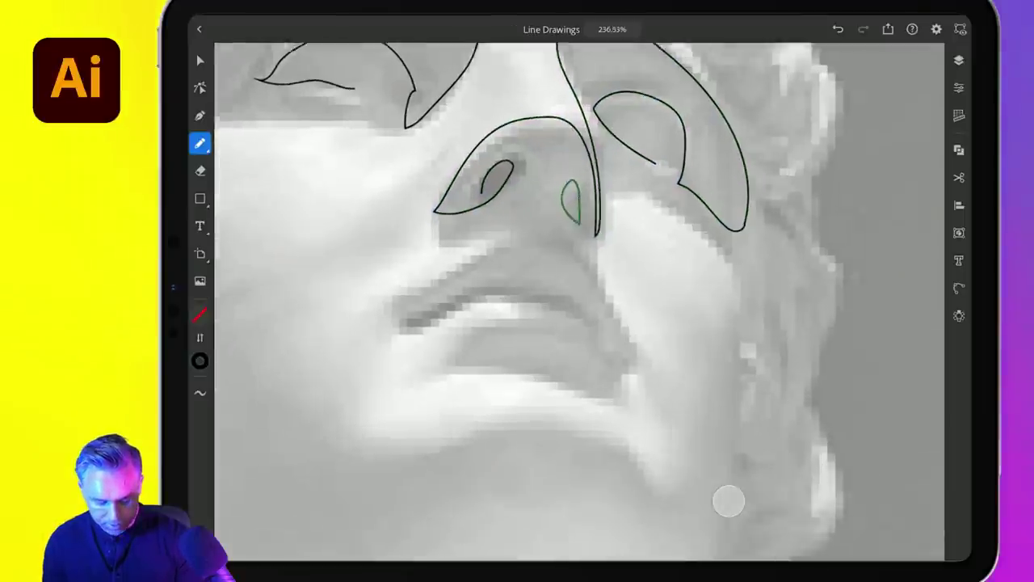
{"action": "mouse_move", "coordinate": [516, 229]}
{"action": "left_mouse_down"}
{"action": "mouse_move", "coordinate": [539, 239]}
{"action": "mouse_move", "coordinate": [571, 235]}
{"action": "mouse_move", "coordinate": [615, 291]}
{"action": "left_mouse_up"}
{"action": "left_click_drag", "start_coordinate": [447, 301], "coordinate": [579, 388]}
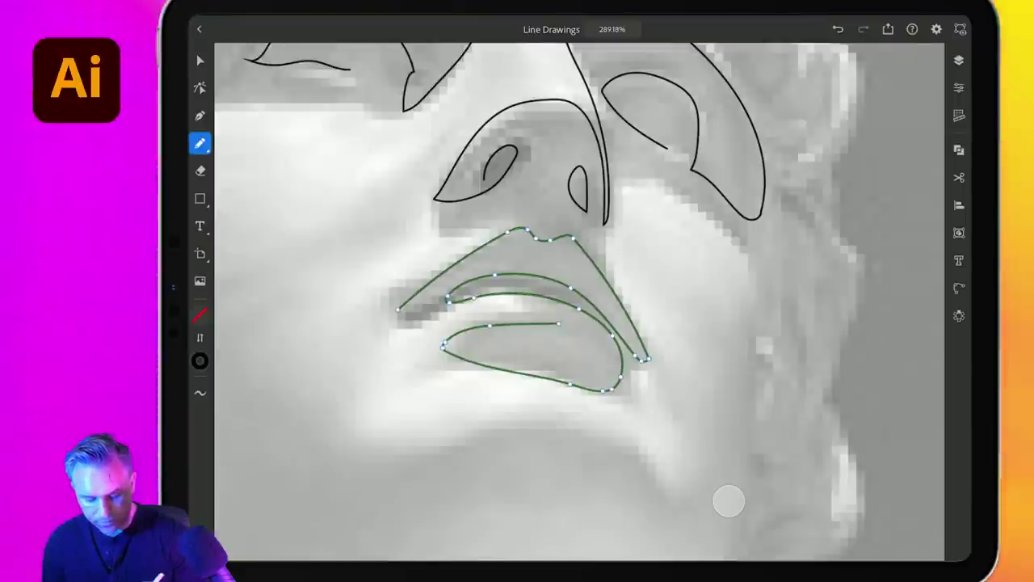
Trace the right-hand cheek down to the jaw and along the underside of the chin with the Pencil.
{"action": "scroll", "coordinate": [729, 501], "scroll_direction": "down", "scroll_amount": 5}
{"action": "scroll", "coordinate": [729, 501], "scroll_direction": "up", "scroll_amount": 3}
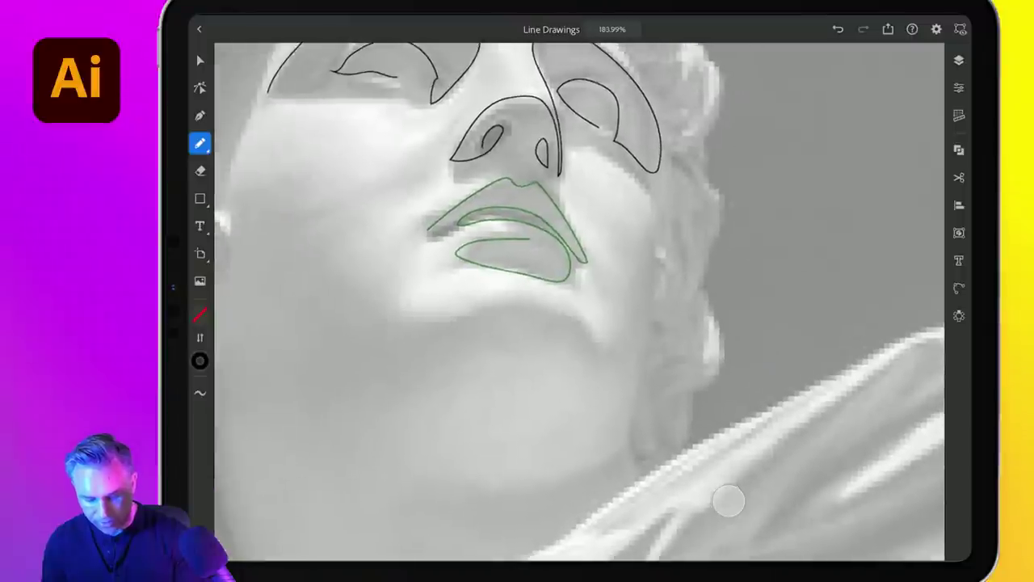
{"action": "mouse_move", "coordinate": [604, 156]}
{"action": "left_mouse_down"}
{"action": "mouse_move", "coordinate": [629, 328]}
{"action": "mouse_move", "coordinate": [569, 309]}
{"action": "mouse_move", "coordinate": [396, 356]}
{"action": "mouse_move", "coordinate": [331, 351]}
{"action": "left_mouse_up"}
{"action": "scroll", "coordinate": [729, 501], "scroll_direction": "down", "scroll_amount": 3}
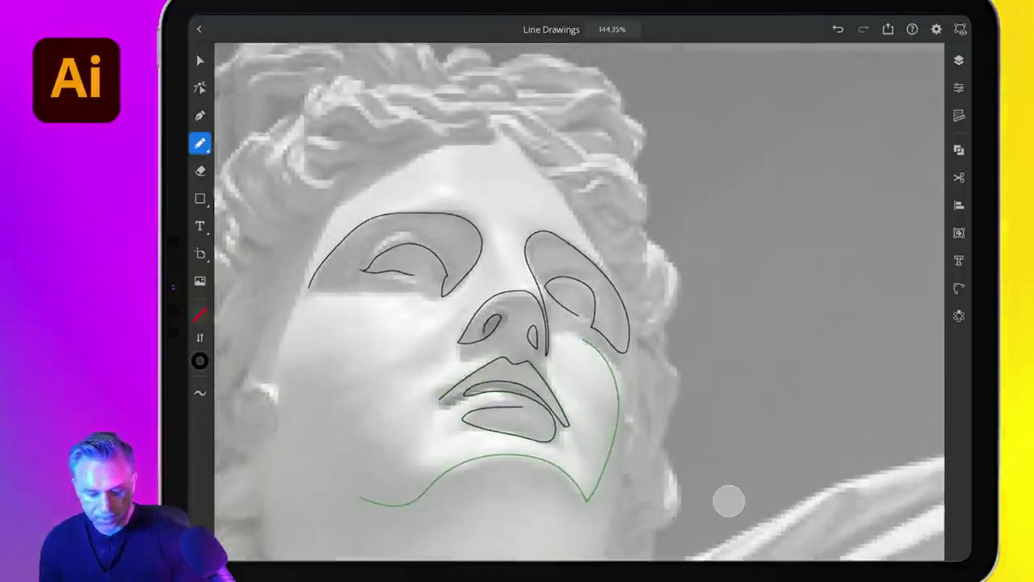
{"action": "scroll", "coordinate": [729, 501], "scroll_direction": "up", "scroll_amount": 2}
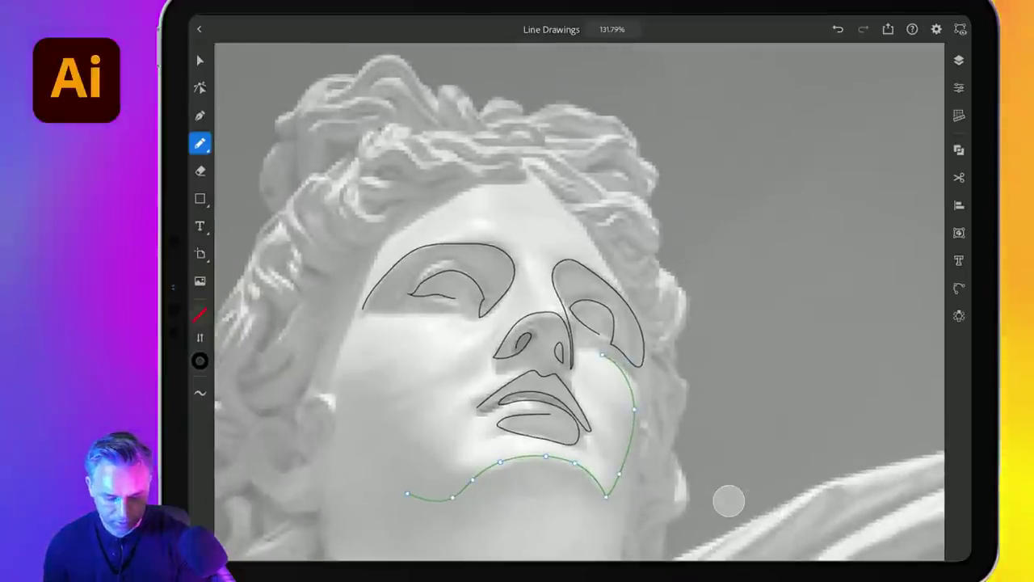
{"action": "left_click_drag", "start_coordinate": [530, 180], "coordinate": [642, 311]}
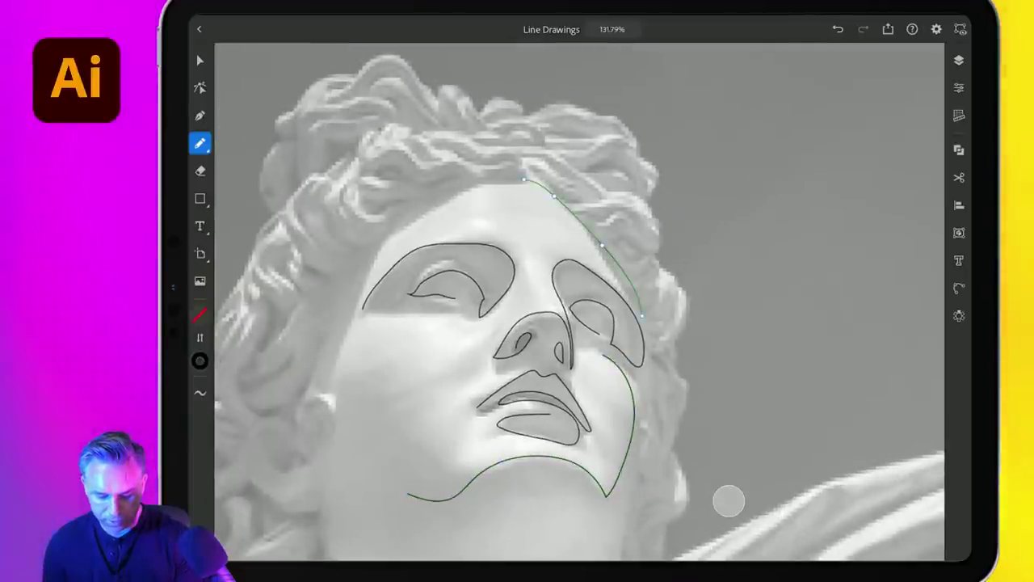
{"action": "left_click_drag", "start_coordinate": [424, 198], "coordinate": [402, 207]}
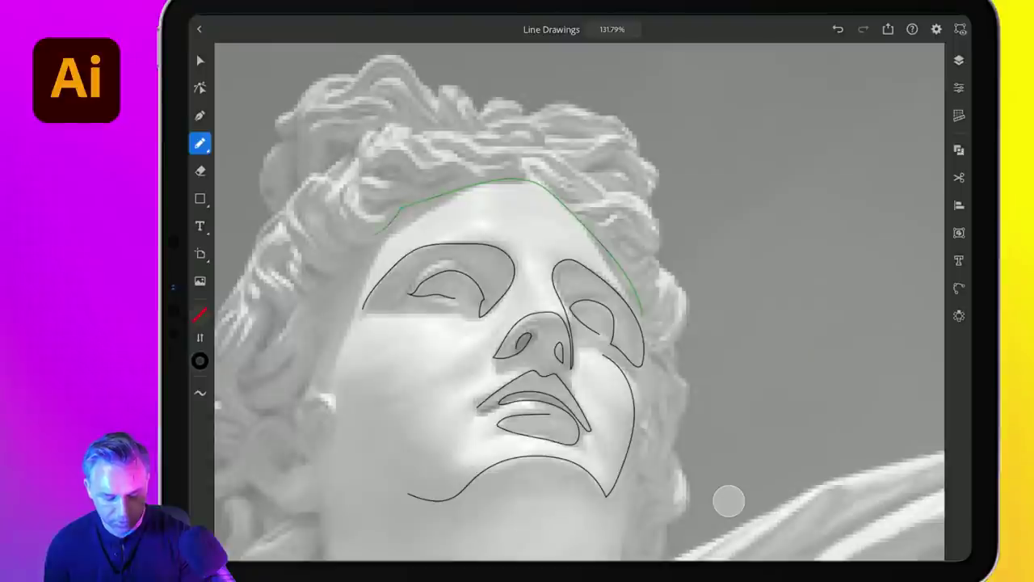
{"action": "mouse_move", "coordinate": [312, 194]}
{"action": "left_mouse_down"}
{"action": "mouse_move", "coordinate": [341, 149]}
{"action": "mouse_move", "coordinate": [399, 142]}
{"action": "left_mouse_up"}
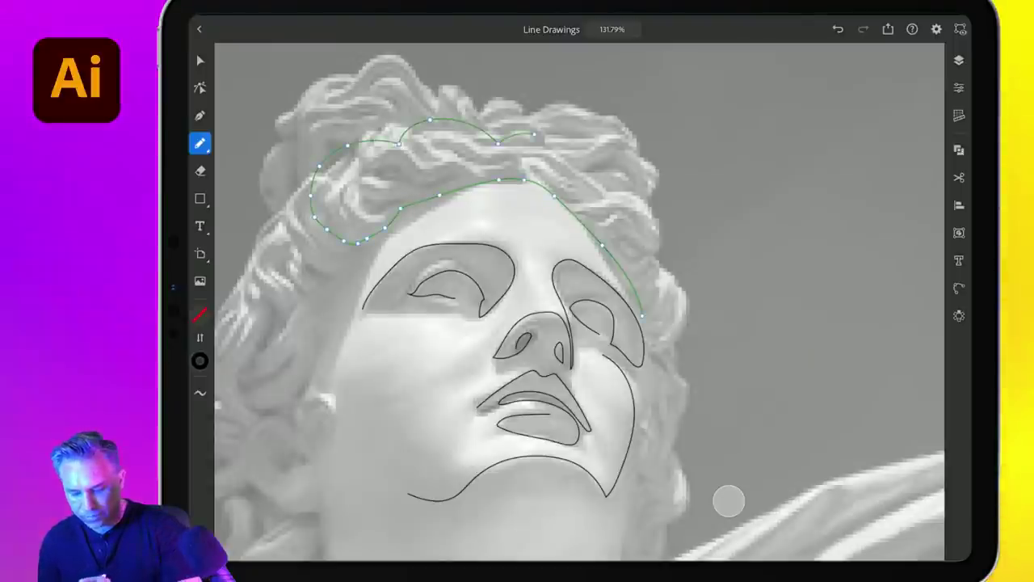
{"action": "key", "text": "ctrl+z"}
{"action": "key", "text": "ctrl+z"}
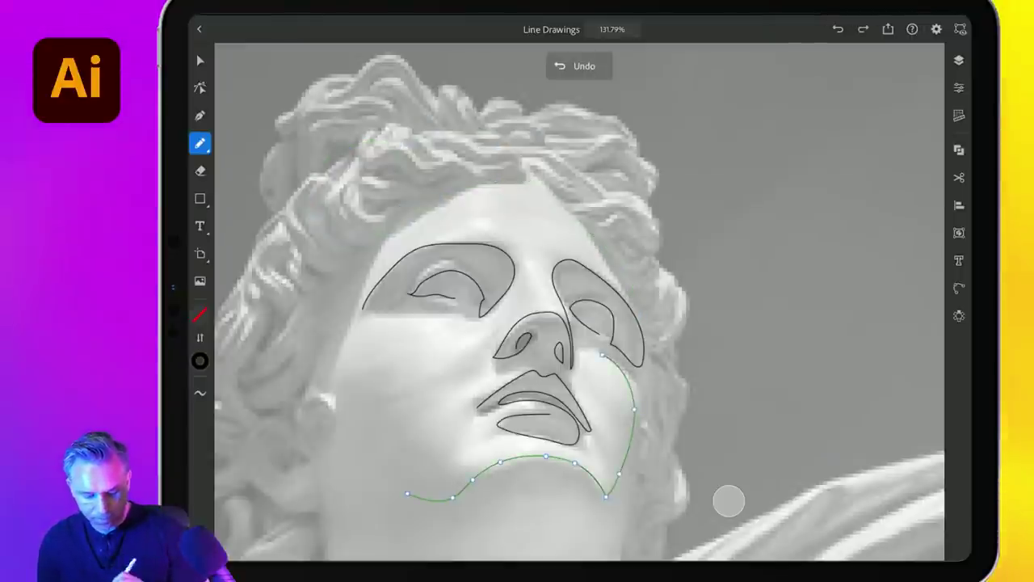
Trace the right side of the face from the hairline down to the neck, then outline the curls around the head with looping Pencil strokes.
{"action": "mouse_move", "coordinate": [529, 172]}
{"action": "left_mouse_down"}
{"action": "mouse_move", "coordinate": [615, 272]}
{"action": "mouse_move", "coordinate": [649, 347]}
{"action": "mouse_move", "coordinate": [644, 505]}
{"action": "mouse_move", "coordinate": [624, 557]}
{"action": "left_mouse_up"}
{"action": "left_click_drag", "start_coordinate": [666, 522], "coordinate": [663, 556]}
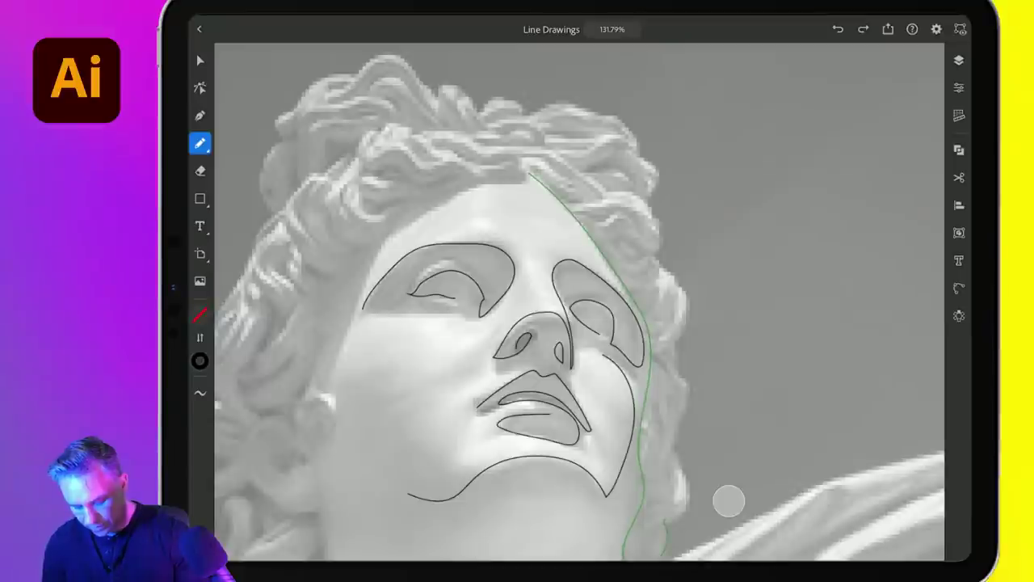
{"action": "mouse_move", "coordinate": [657, 419]}
{"action": "left_mouse_down"}
{"action": "mouse_move", "coordinate": [675, 356]}
{"action": "mouse_move", "coordinate": [615, 194]}
{"action": "mouse_move", "coordinate": [663, 243]}
{"action": "mouse_move", "coordinate": [529, 157]}
{"action": "mouse_move", "coordinate": [638, 145]}
{"action": "mouse_move", "coordinate": [441, 89]}
{"action": "mouse_move", "coordinate": [371, 117]}
{"action": "mouse_move", "coordinate": [327, 93]}
{"action": "mouse_move", "coordinate": [485, 176]}
{"action": "mouse_move", "coordinate": [384, 129]}
{"action": "mouse_move", "coordinate": [274, 154]}
{"action": "mouse_move", "coordinate": [339, 157]}
{"action": "left_mouse_up"}
{"action": "mouse_move", "coordinate": [275, 219]}
{"action": "left_mouse_down"}
{"action": "mouse_move", "coordinate": [295, 236]}
{"action": "mouse_move", "coordinate": [244, 267]}
{"action": "mouse_move", "coordinate": [319, 311]}
{"action": "mouse_move", "coordinate": [314, 253]}
{"action": "mouse_move", "coordinate": [245, 242]}
{"action": "mouse_move", "coordinate": [266, 393]}
{"action": "left_mouse_up"}
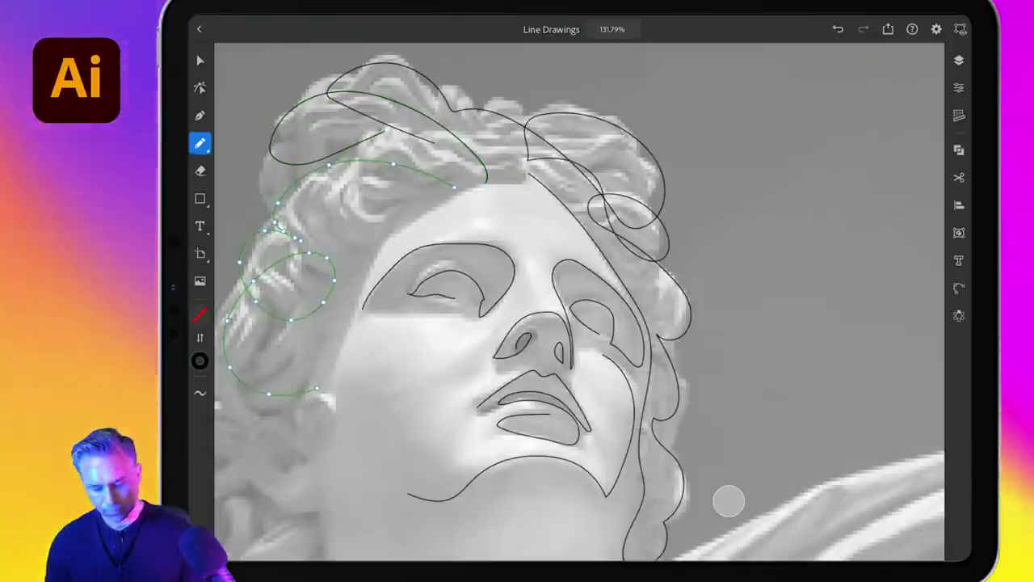
Outline the ear with the Pencil and extend the line down the back of the neck to the drapery.
{"action": "scroll", "coordinate": [566, 323], "scroll_direction": "up", "scroll_amount": 2}
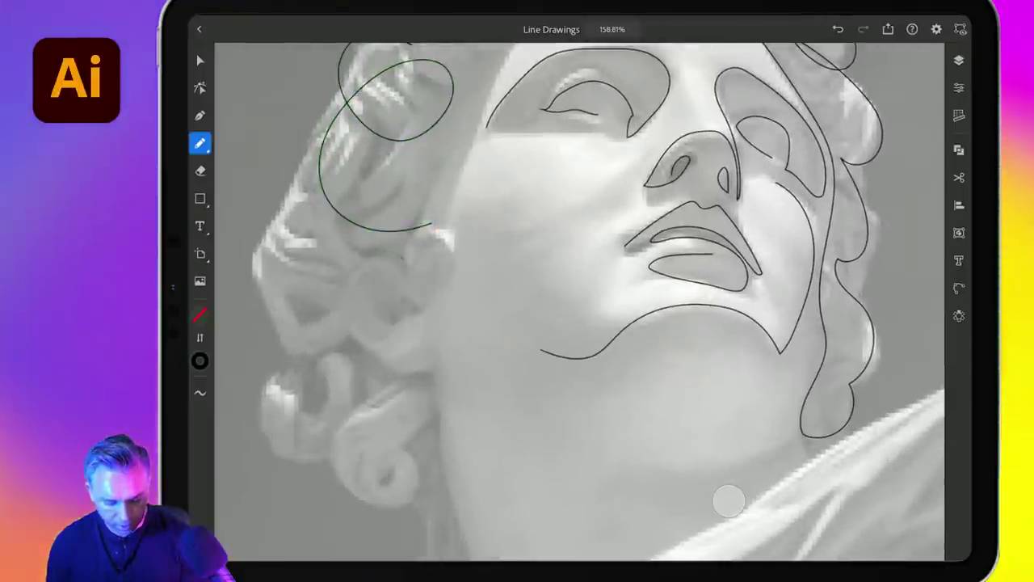
{"action": "mouse_move", "coordinate": [402, 255]}
{"action": "left_mouse_down"}
{"action": "mouse_move", "coordinate": [340, 305]}
{"action": "mouse_move", "coordinate": [428, 369]}
{"action": "mouse_move", "coordinate": [444, 501]}
{"action": "left_mouse_up"}
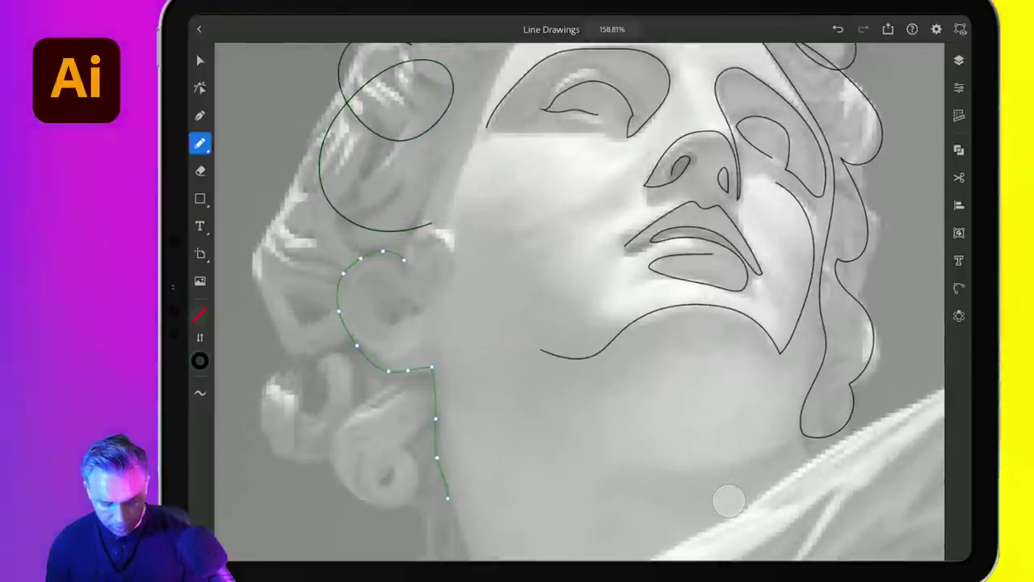
{"action": "scroll", "coordinate": [565, 324], "scroll_direction": "down", "scroll_amount": 2}
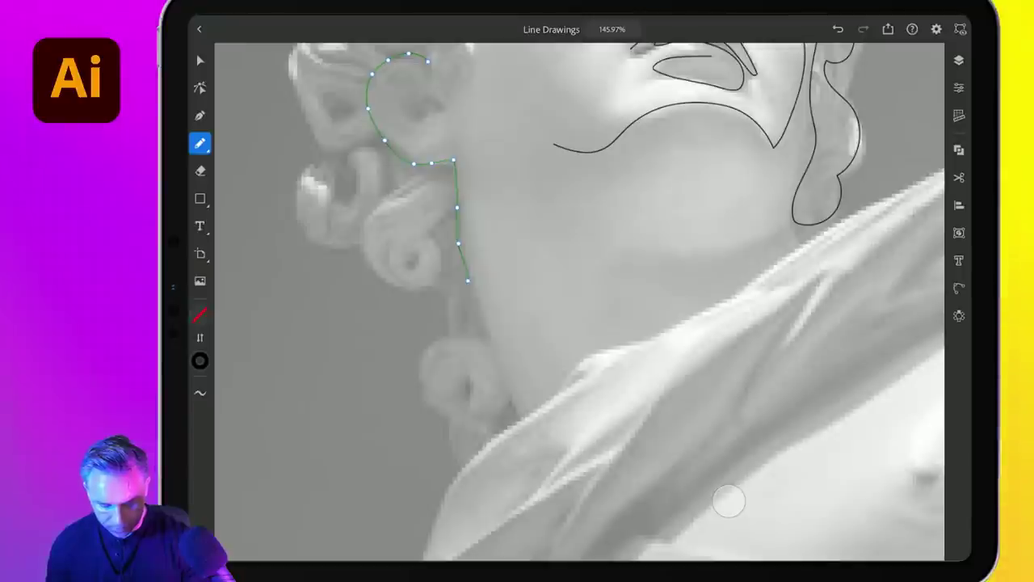
{"action": "left_click_drag", "start_coordinate": [467, 281], "coordinate": [521, 414]}
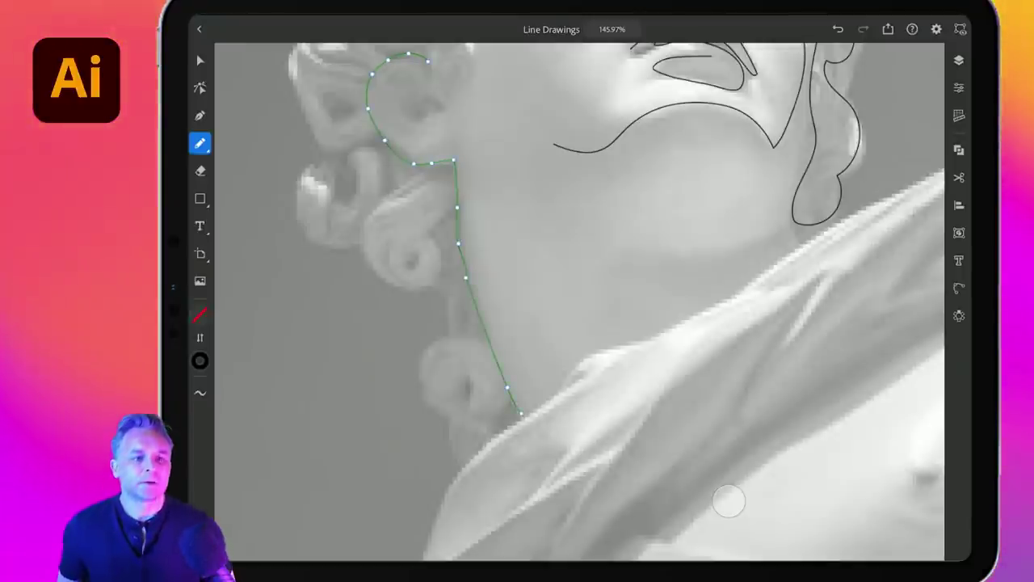
Delete the anchor point that causes the kink midway down the neck line.
{"action": "scroll", "coordinate": [491, 287], "scroll_direction": "up", "scroll_amount": 5}
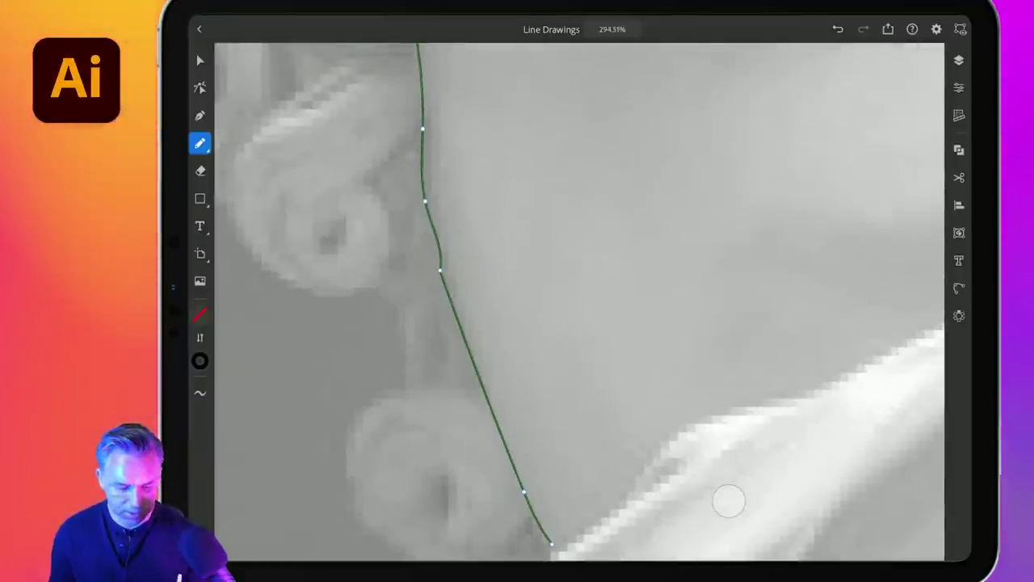
{"action": "key", "text": "a"}
{"action": "left_click", "coordinate": [441, 269]}
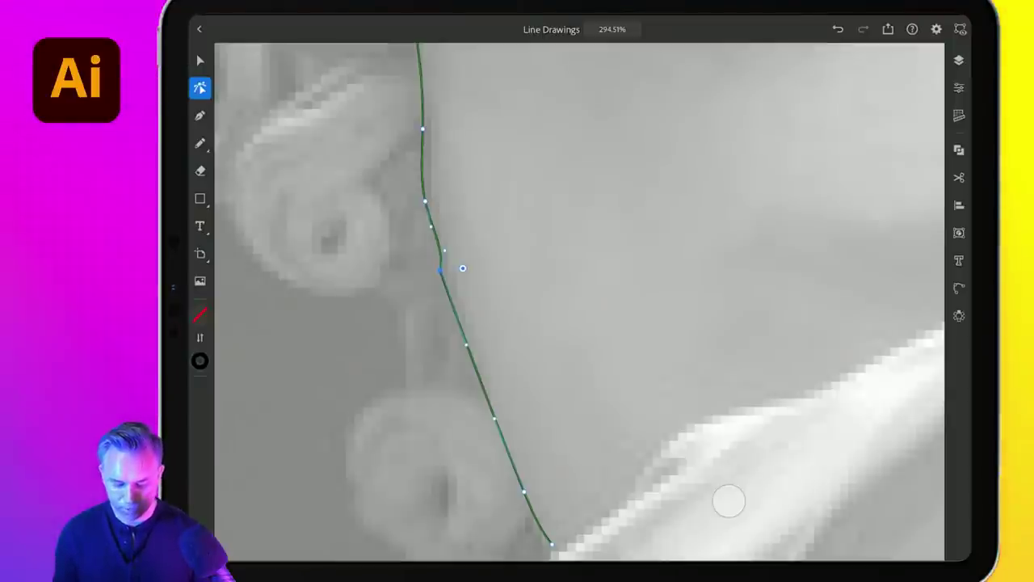
{"action": "scroll", "coordinate": [729, 501], "scroll_direction": "up", "scroll_amount": 2}
{"action": "scroll", "coordinate": [729, 501], "scroll_direction": "down", "scroll_amount": 5}
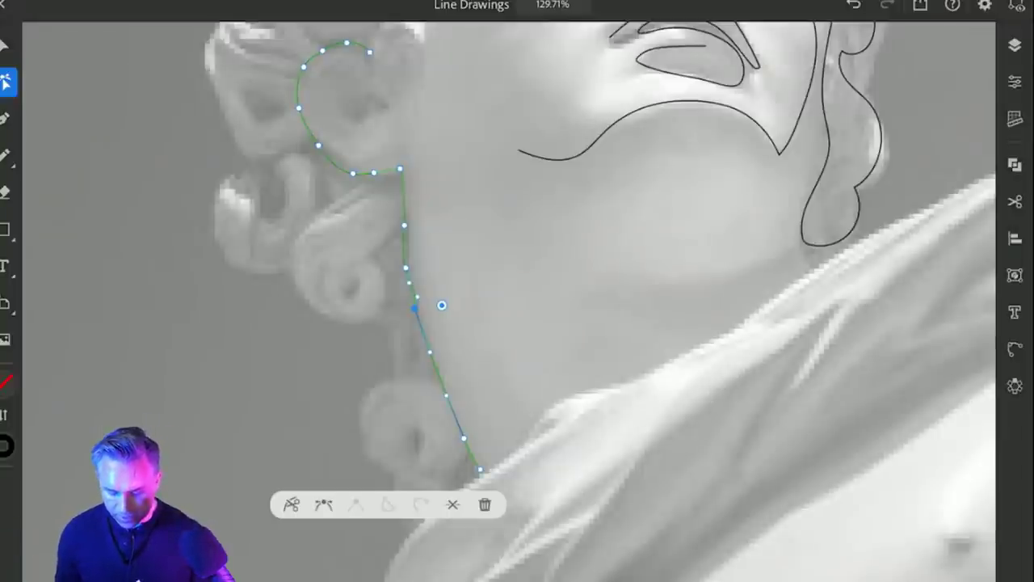
{"action": "left_click", "coordinate": [485, 505]}
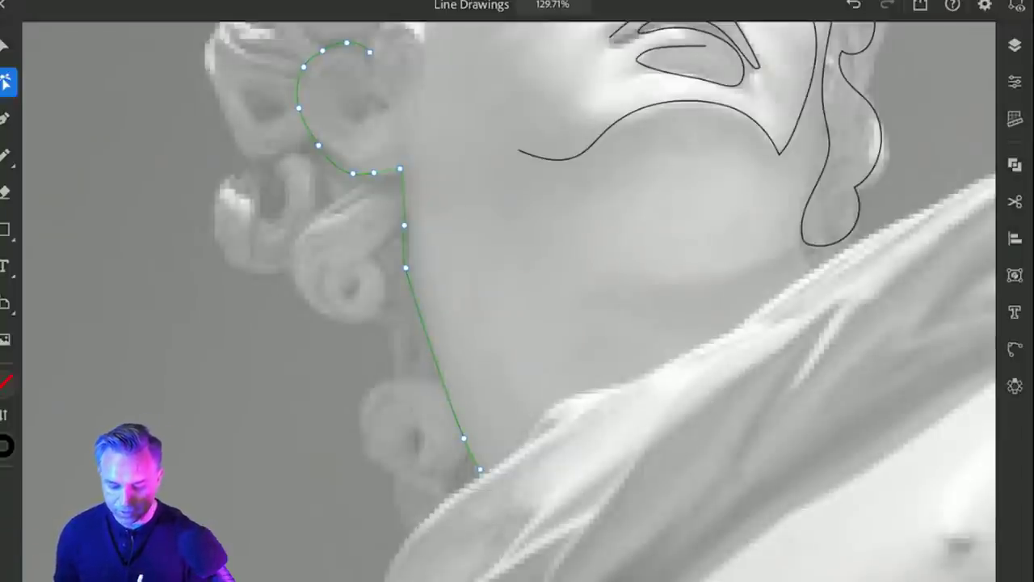
Smooth the upper neck line by removing its two surplus anchor points below the ear corner.
{"action": "left_click", "coordinate": [406, 267]}
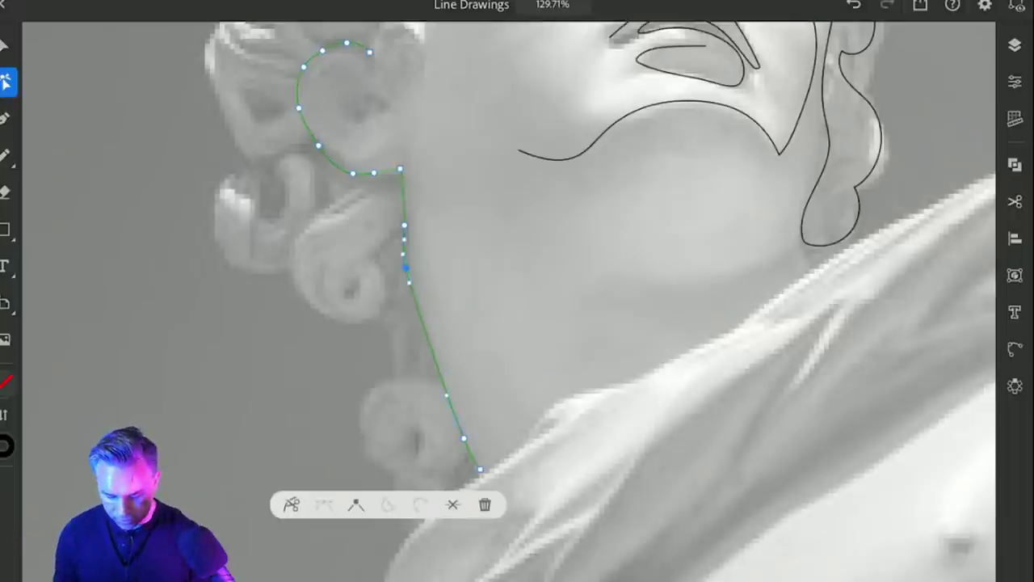
{"action": "left_click_drag", "start_coordinate": [405, 267], "coordinate": [405, 226]}
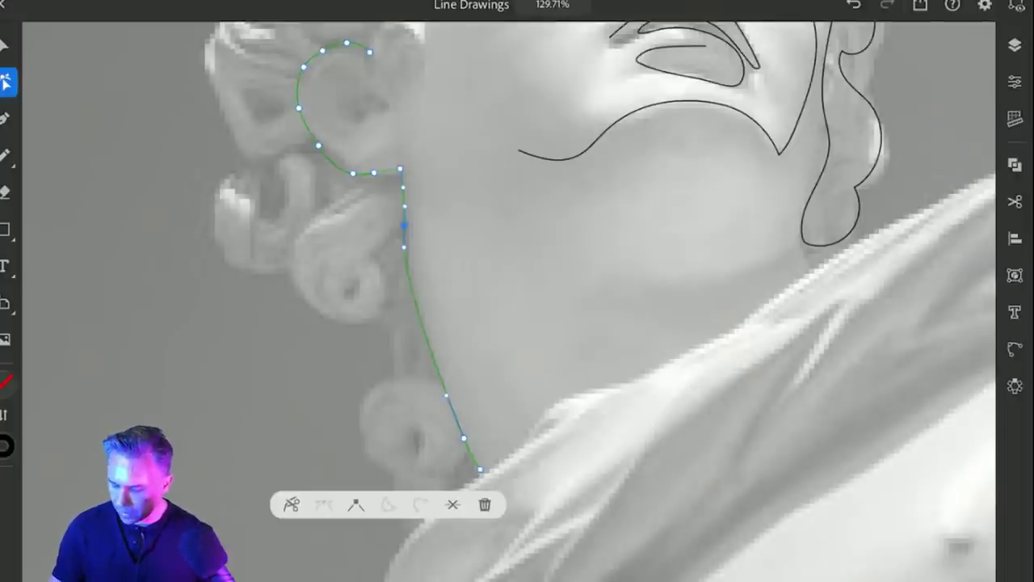
{"action": "left_click", "coordinate": [1015, 349]}
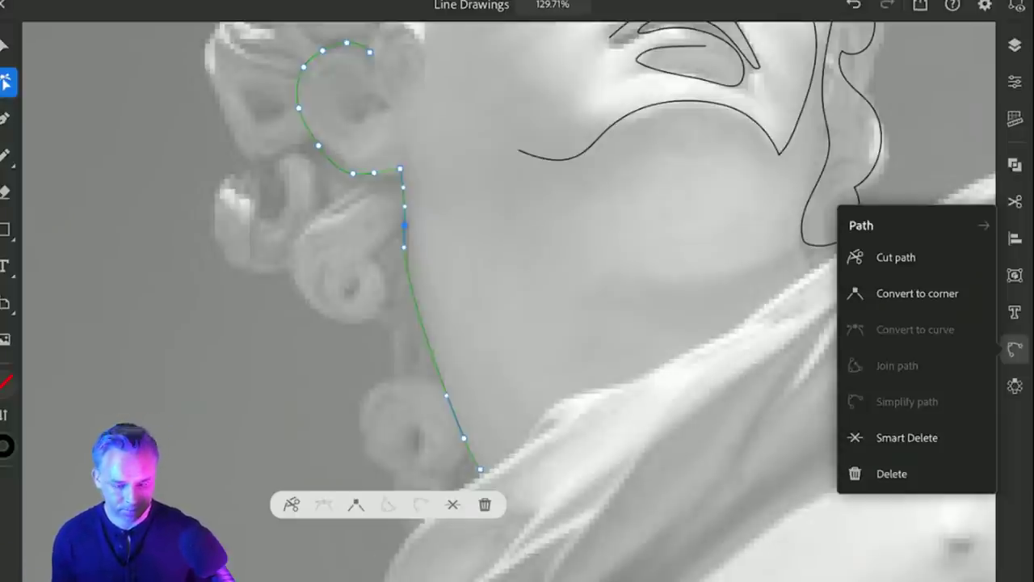
{"action": "key", "text": "Delete"}
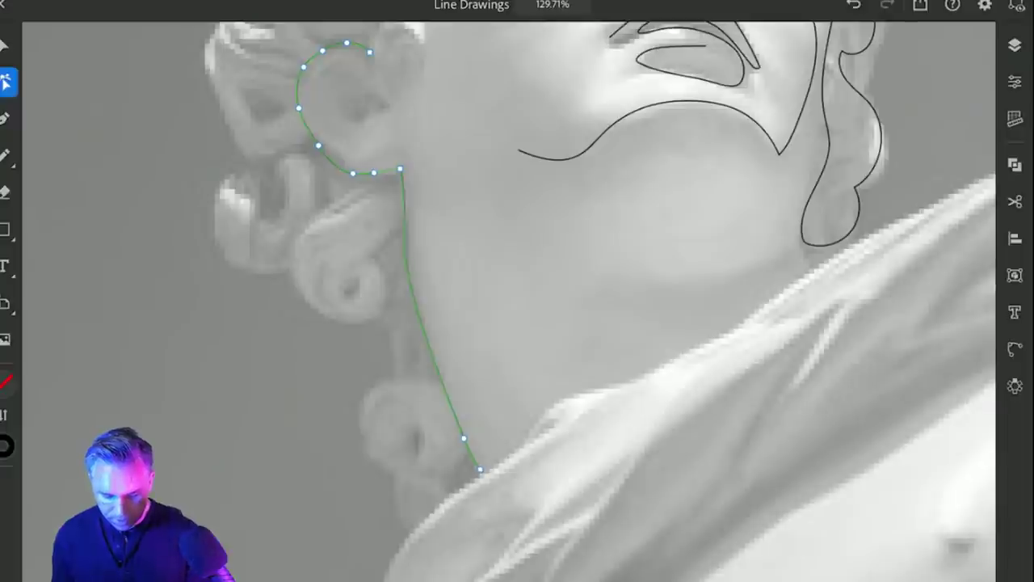
Continue the ear outline with the Pencil from its upper end into the inner ear curve.
{"action": "scroll", "coordinate": [517, 307], "scroll_direction": "up", "scroll_amount": 3}
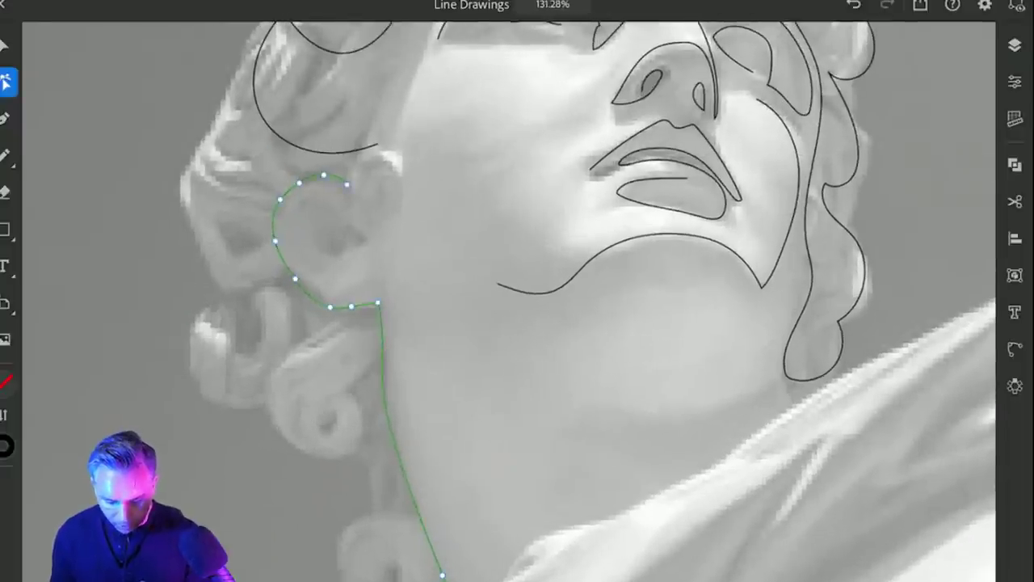
{"action": "scroll", "coordinate": [305, 173], "scroll_direction": "up", "scroll_amount": 3}
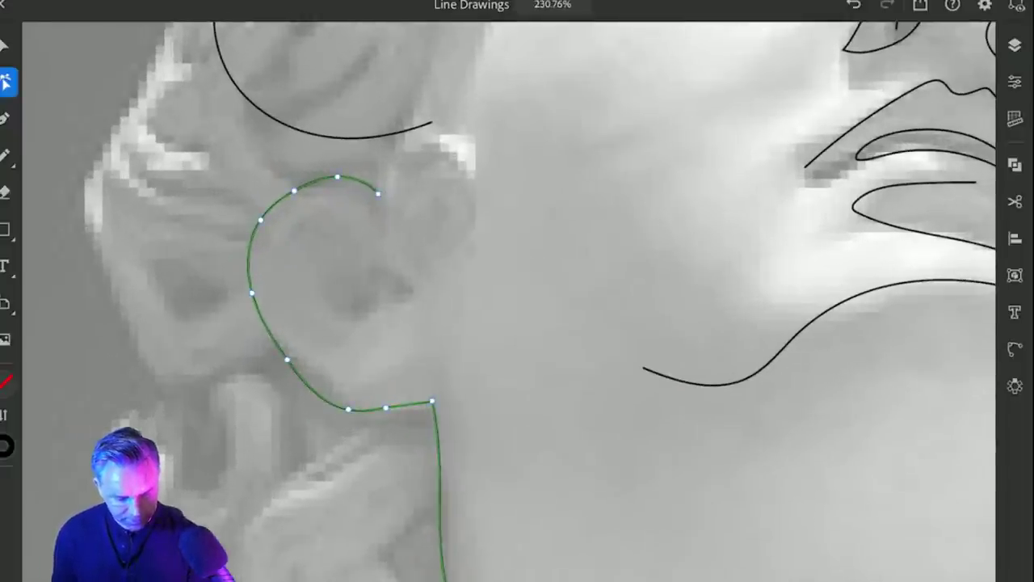
{"action": "key", "text": "n"}
{"action": "left_click_drag", "start_coordinate": [378, 192], "coordinate": [420, 294]}
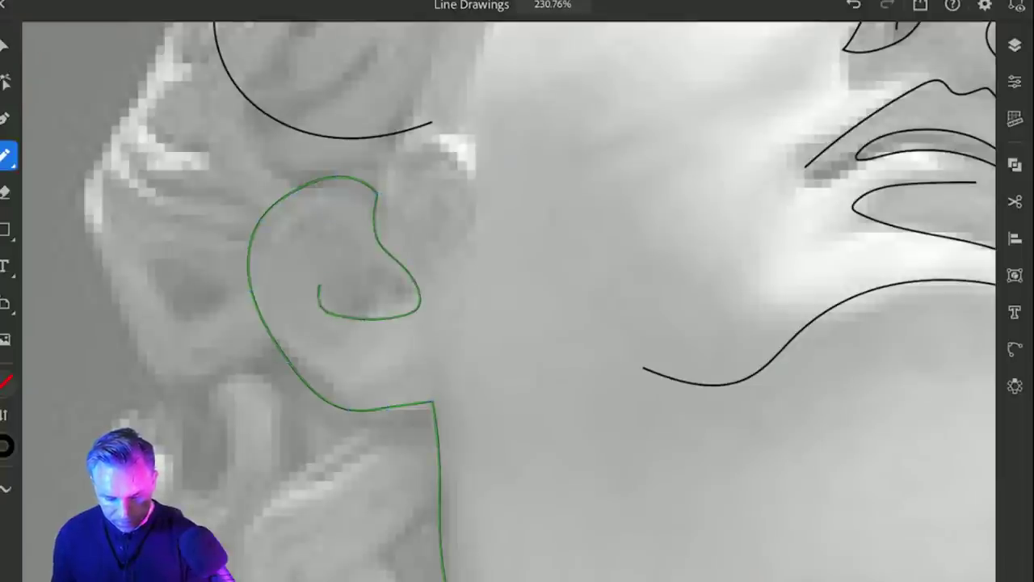
Finish the inner ear spiral and trace the hair curls behind and below the ear down to the drapery with the Pencil.
{"action": "left_click_drag", "start_coordinate": [319, 285], "coordinate": [355, 275]}
{"action": "scroll", "coordinate": [517, 299], "scroll_direction": "down", "scroll_amount": 5}
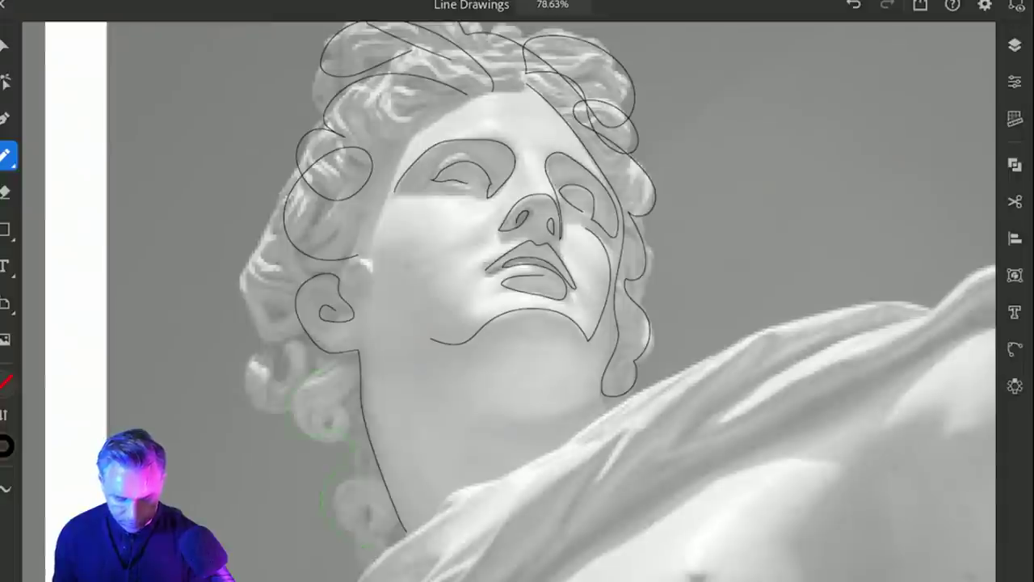
{"action": "left_click_drag", "start_coordinate": [327, 388], "coordinate": [372, 539]}
{"action": "mouse_move", "coordinate": [300, 192]}
{"action": "left_mouse_down"}
{"action": "mouse_move", "coordinate": [227, 259]}
{"action": "mouse_move", "coordinate": [255, 335]}
{"action": "mouse_move", "coordinate": [292, 333]}
{"action": "left_mouse_up"}
{"action": "scroll", "coordinate": [517, 299], "scroll_direction": "down", "scroll_amount": 5}
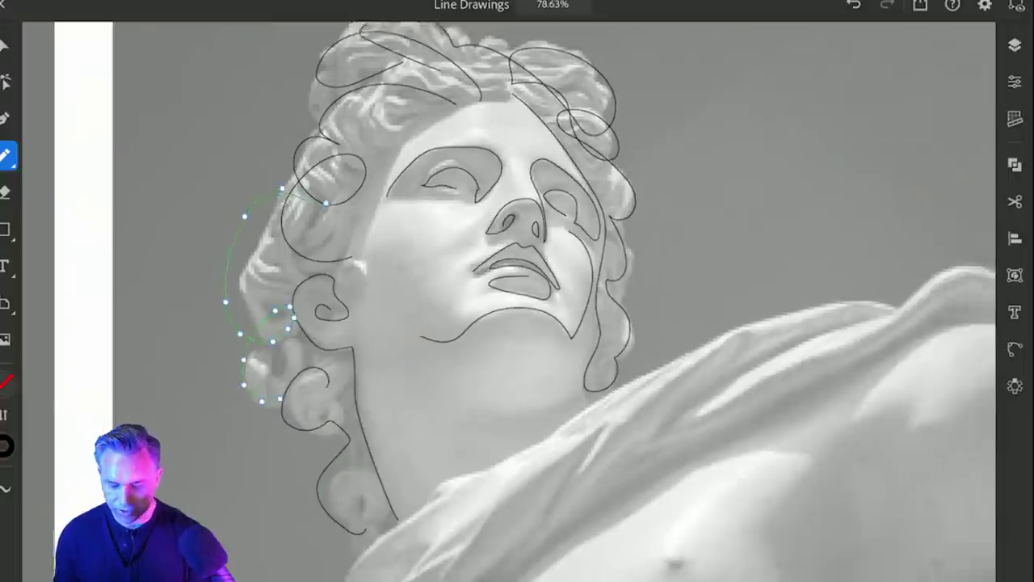
Trace the drapery folds from the shoulder across the chest with the Pencil, plus the underarm and lower chest contours.
{"action": "scroll", "coordinate": [517, 299], "scroll_direction": "up", "scroll_amount": 3}
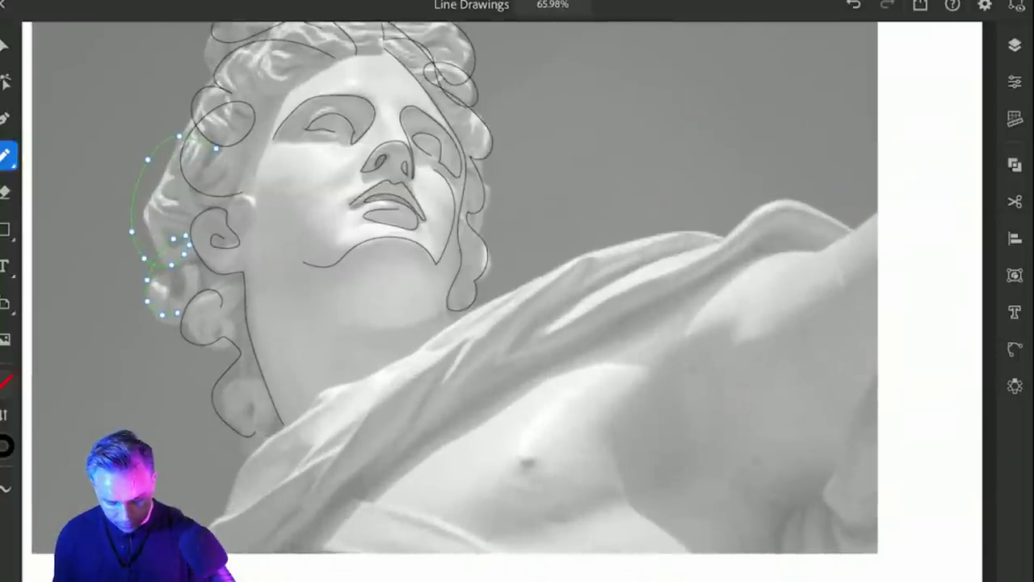
{"action": "left_click_drag", "start_coordinate": [318, 451], "coordinate": [233, 503]}
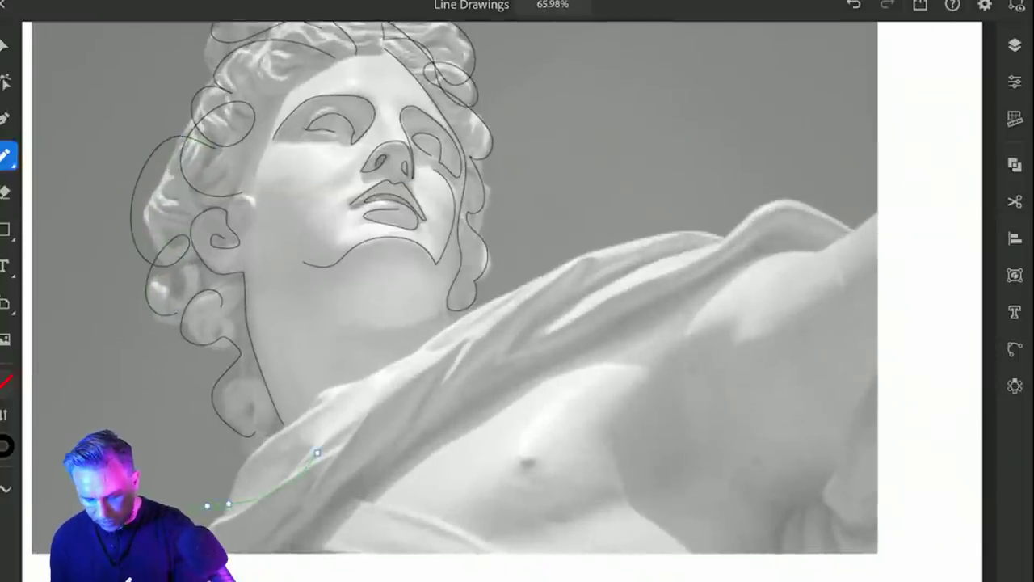
{"action": "left_click_drag", "start_coordinate": [216, 502], "coordinate": [432, 318]}
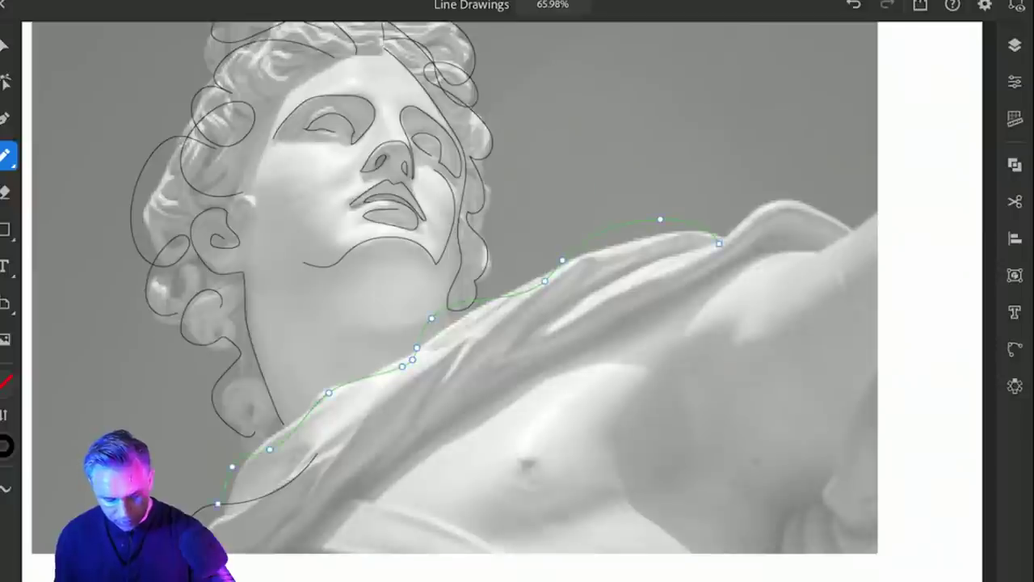
{"action": "left_click_drag", "start_coordinate": [760, 202], "coordinate": [853, 233]}
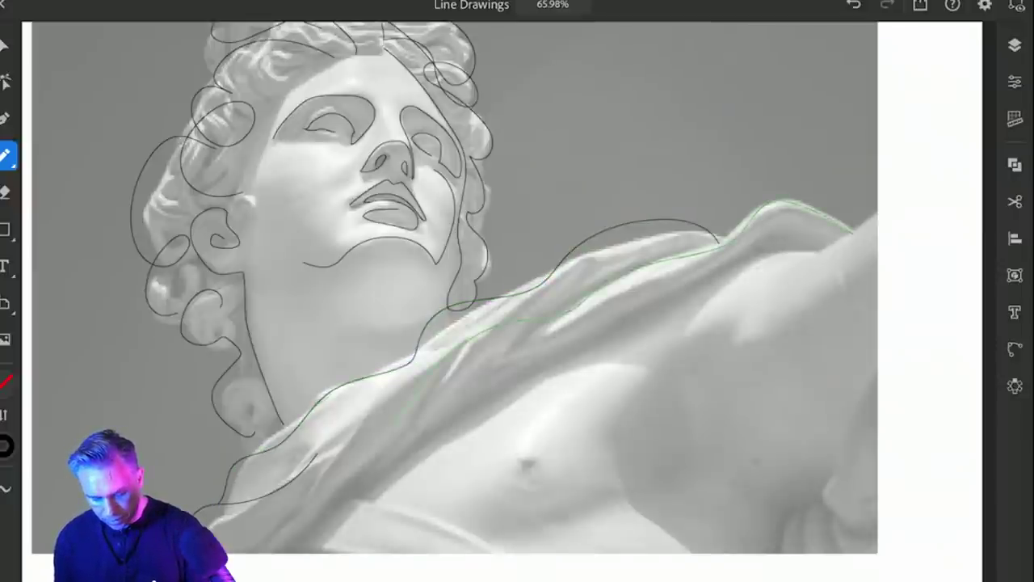
{"action": "left_click_drag", "start_coordinate": [448, 355], "coordinate": [348, 437]}
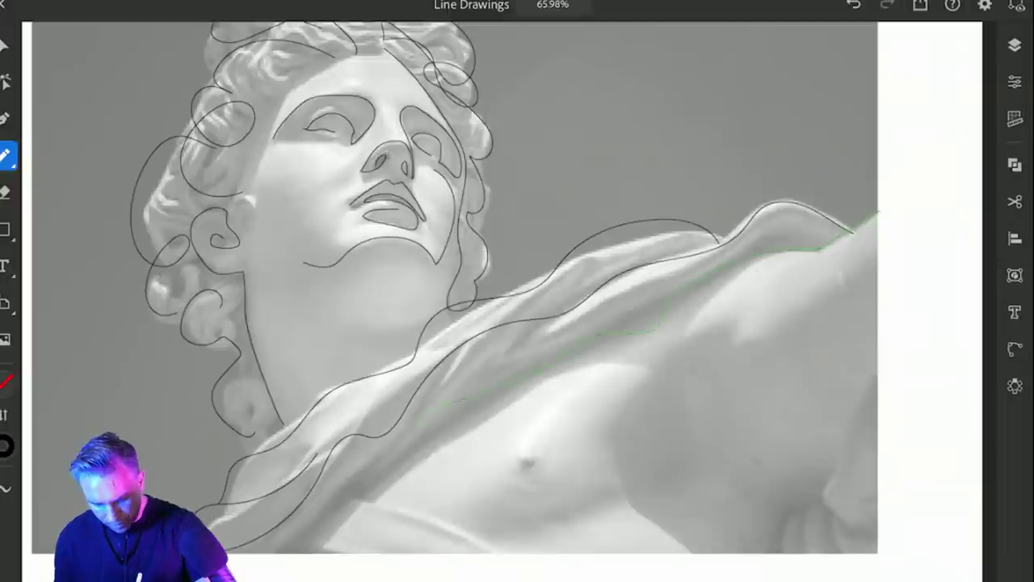
{"action": "left_click_drag", "start_coordinate": [370, 489], "coordinate": [288, 561]}
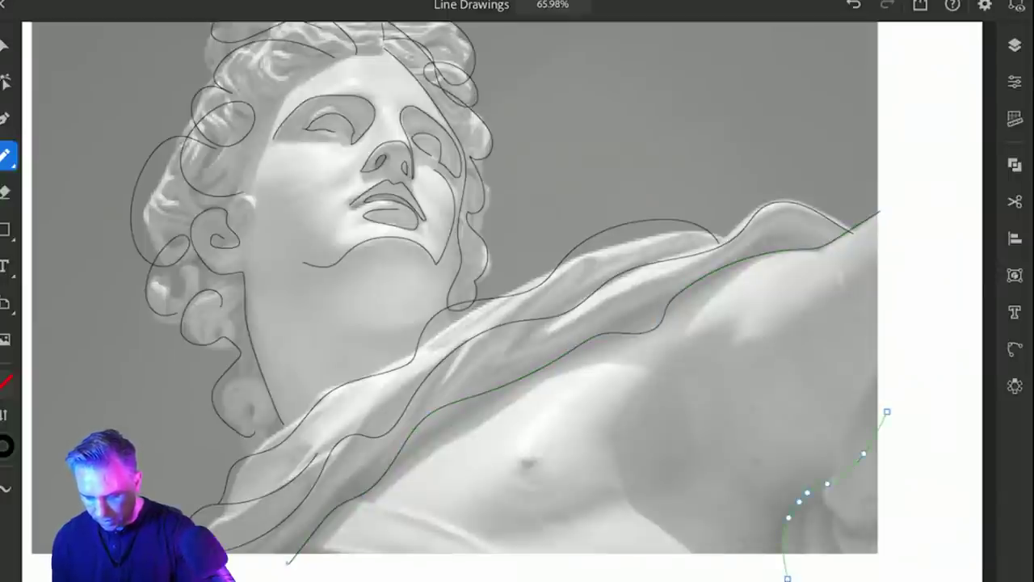
{"action": "left_click_drag", "start_coordinate": [632, 443], "coordinate": [760, 570]}
Trace the bearded man's profile with the Pencil from the hairline over the forehead, nose and nostril, and along the beard to the shirt.
{"action": "scroll", "coordinate": [485, 300], "scroll_direction": "down", "scroll_amount": 6}
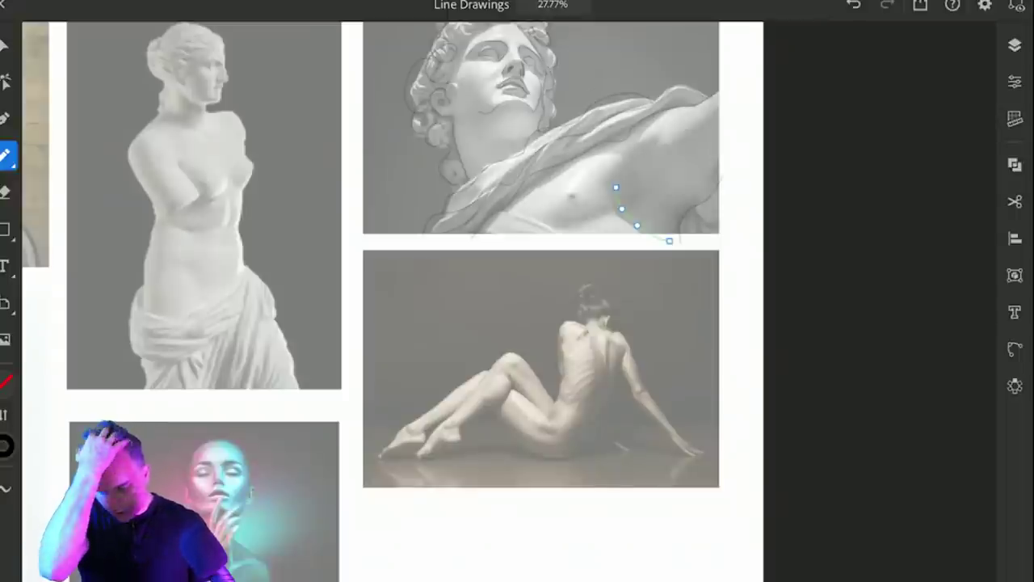
{"action": "scroll", "coordinate": [590, 403], "scroll_direction": "up", "scroll_amount": 5}
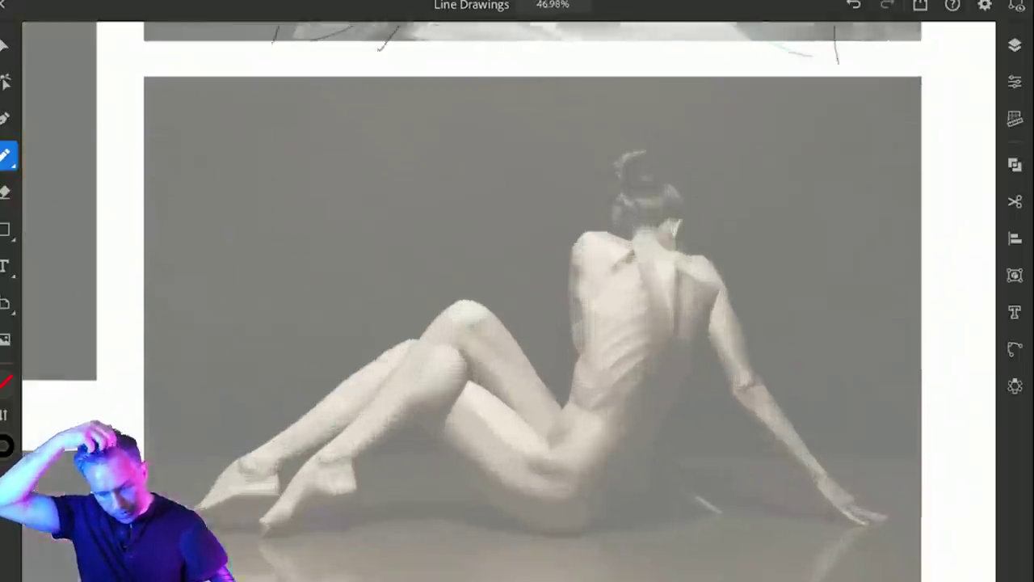
{"action": "scroll", "coordinate": [590, 403], "scroll_direction": "up", "scroll_amount": 1}
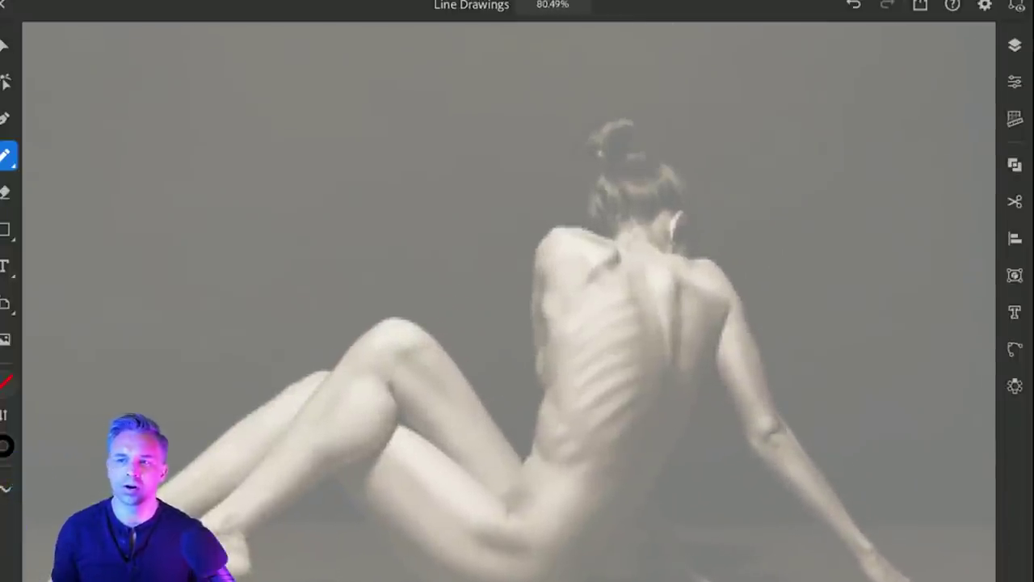
{"action": "scroll", "coordinate": [898, 372], "scroll_direction": "down", "scroll_amount": 8}
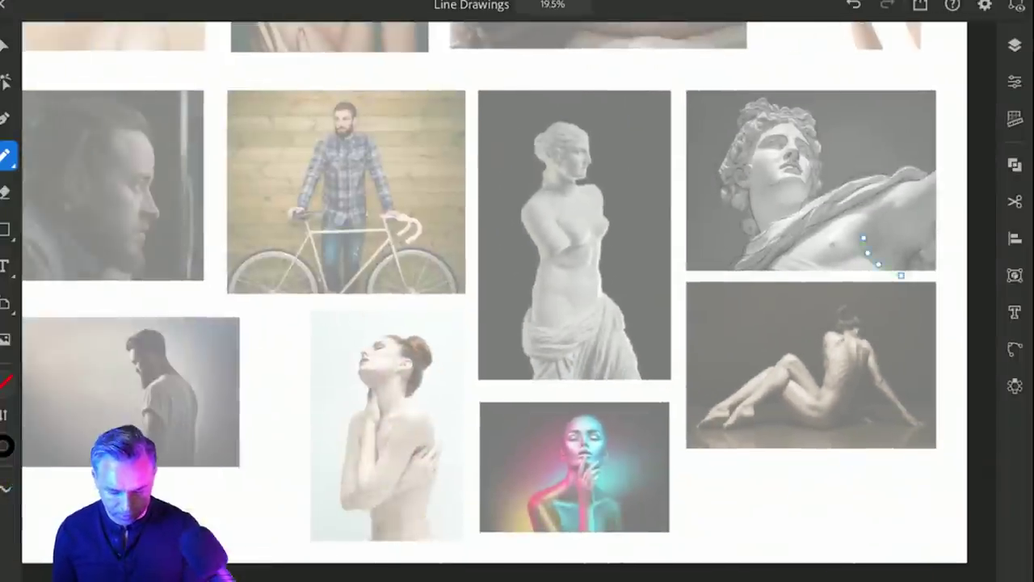
{"action": "scroll", "coordinate": [902, 275], "scroll_direction": "up", "scroll_amount": 1}
{"action": "scroll", "coordinate": [319, 377], "scroll_direction": "up", "scroll_amount": 10}
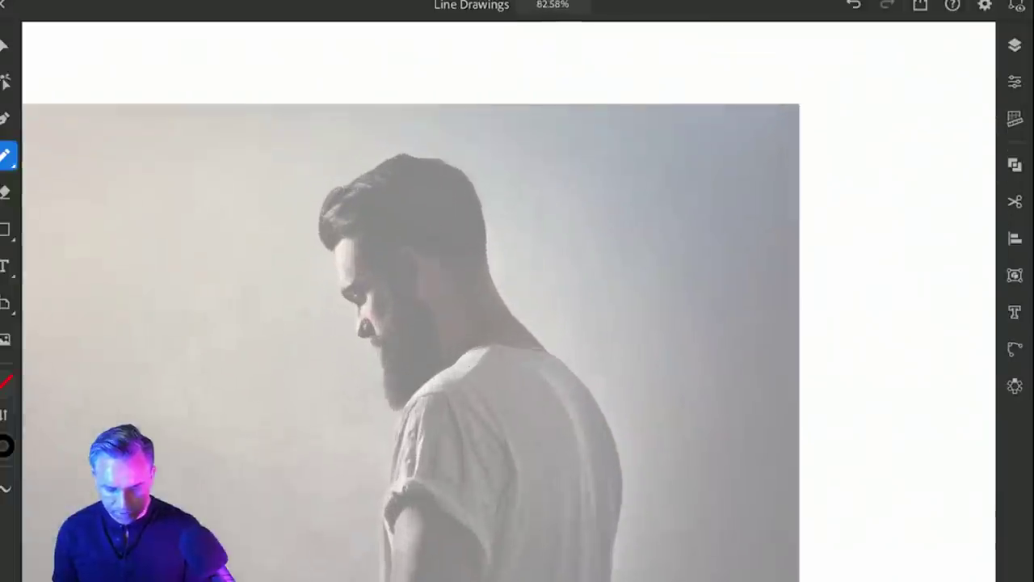
{"action": "scroll", "coordinate": [517, 299], "scroll_direction": "up", "scroll_amount": 2}
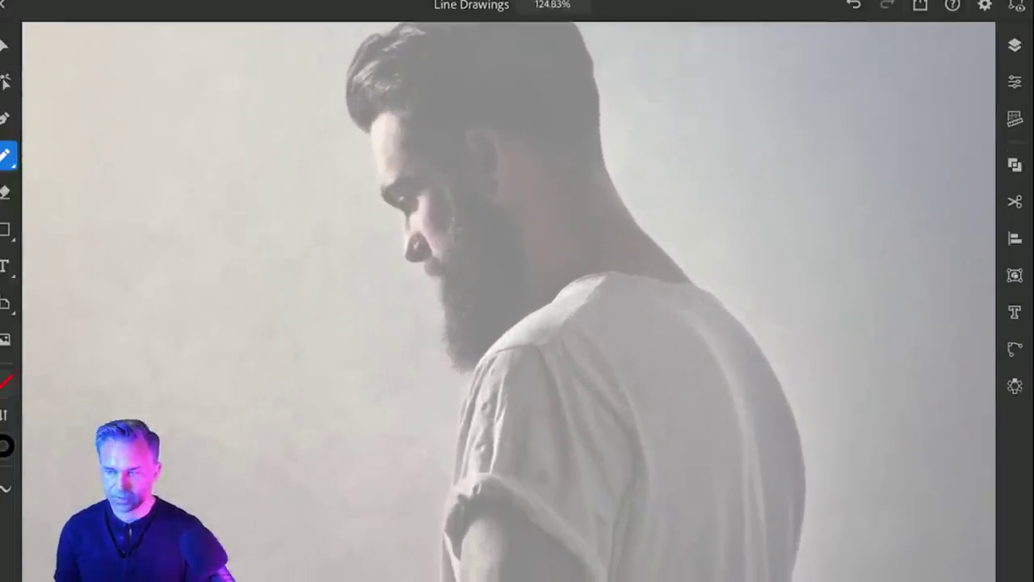
{"action": "scroll", "coordinate": [517, 299], "scroll_direction": "down", "scroll_amount": 1}
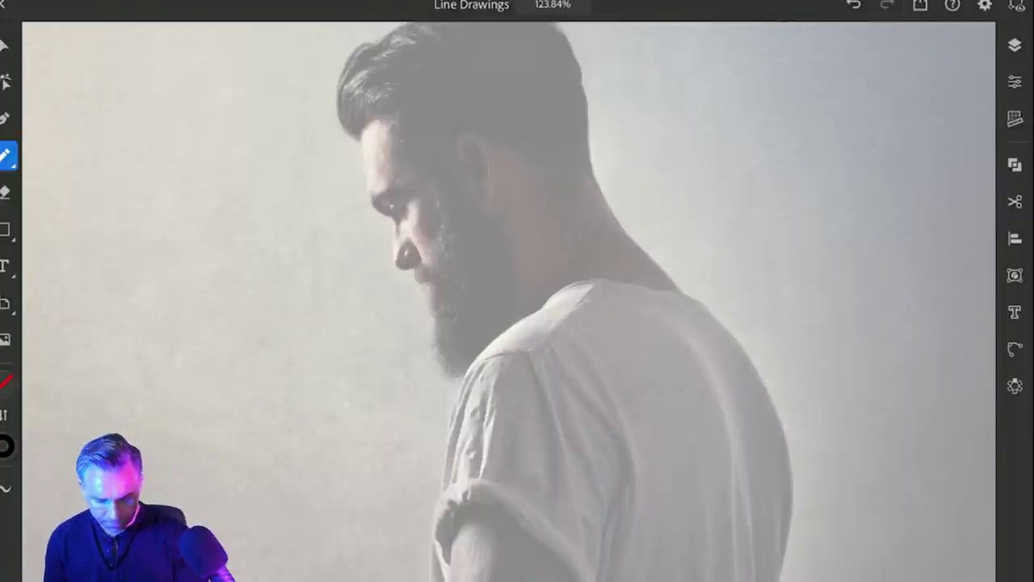
{"action": "scroll", "coordinate": [380, 166], "scroll_direction": "up", "scroll_amount": 5}
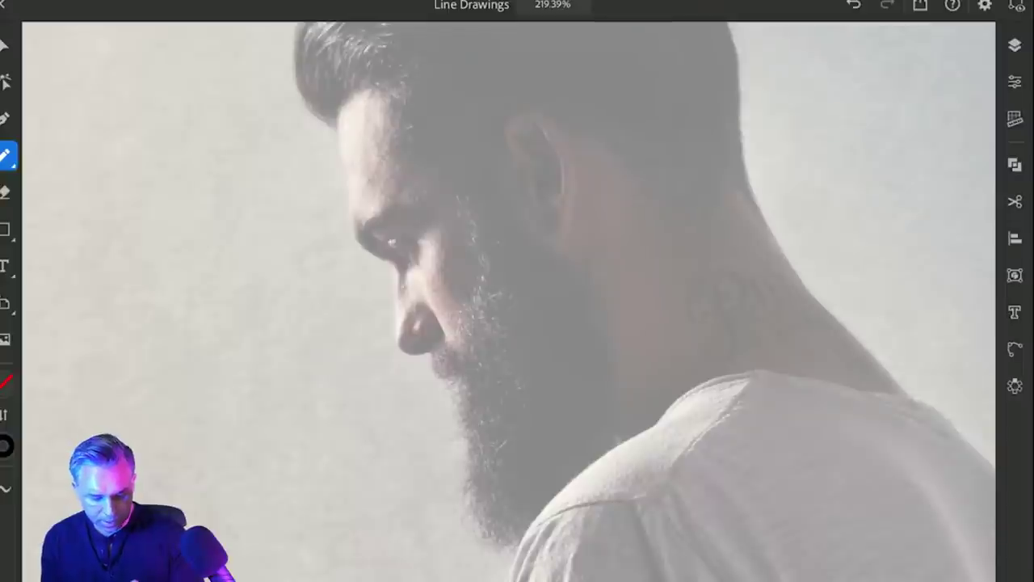
{"action": "mouse_move", "coordinate": [334, 128]}
{"action": "left_mouse_down"}
{"action": "mouse_move", "coordinate": [352, 224]}
{"action": "mouse_move", "coordinate": [394, 277]}
{"action": "mouse_move", "coordinate": [401, 348]}
{"action": "mouse_move", "coordinate": [434, 340]}
{"action": "mouse_move", "coordinate": [421, 343]}
{"action": "mouse_move", "coordinate": [429, 368]}
{"action": "mouse_move", "coordinate": [455, 381]}
{"action": "mouse_move", "coordinate": [477, 547]}
{"action": "mouse_move", "coordinate": [508, 561]}
{"action": "mouse_move", "coordinate": [538, 517]}
{"action": "left_mouse_up"}
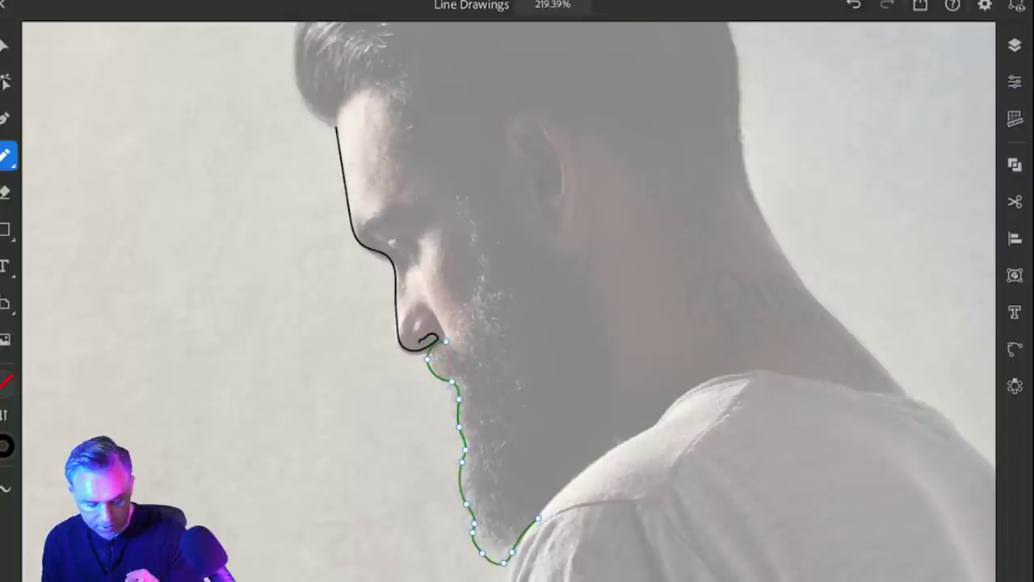
Draw the bearded man's eye with the Pencil, tracing the eyelid line and the angular shape below it.
{"action": "scroll", "coordinate": [380, 267], "scroll_direction": "up", "scroll_amount": 10}
{"action": "left_click_drag", "start_coordinate": [205, 369], "coordinate": [364, 577]}
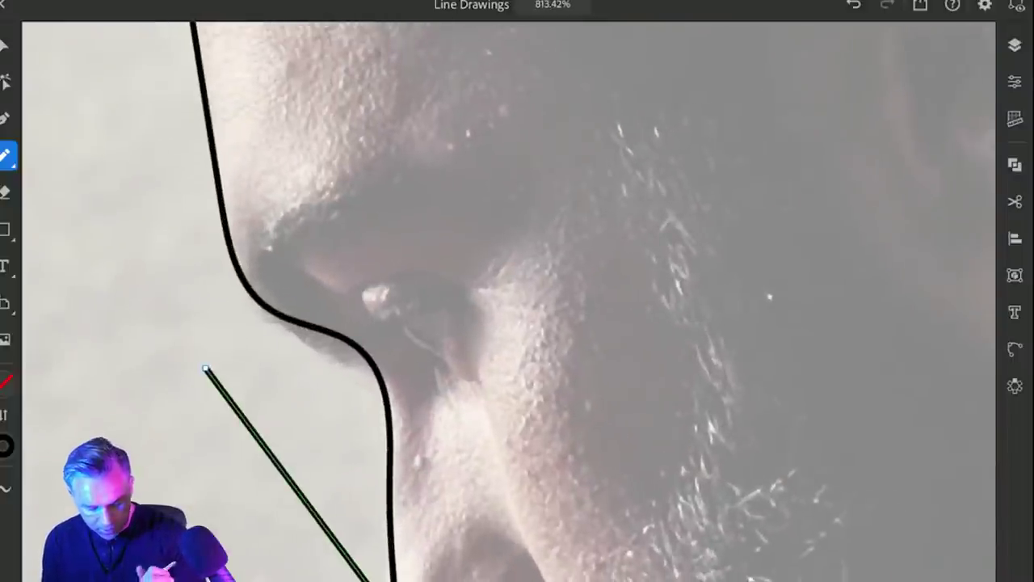
{"action": "key", "text": "ctrl+z"}
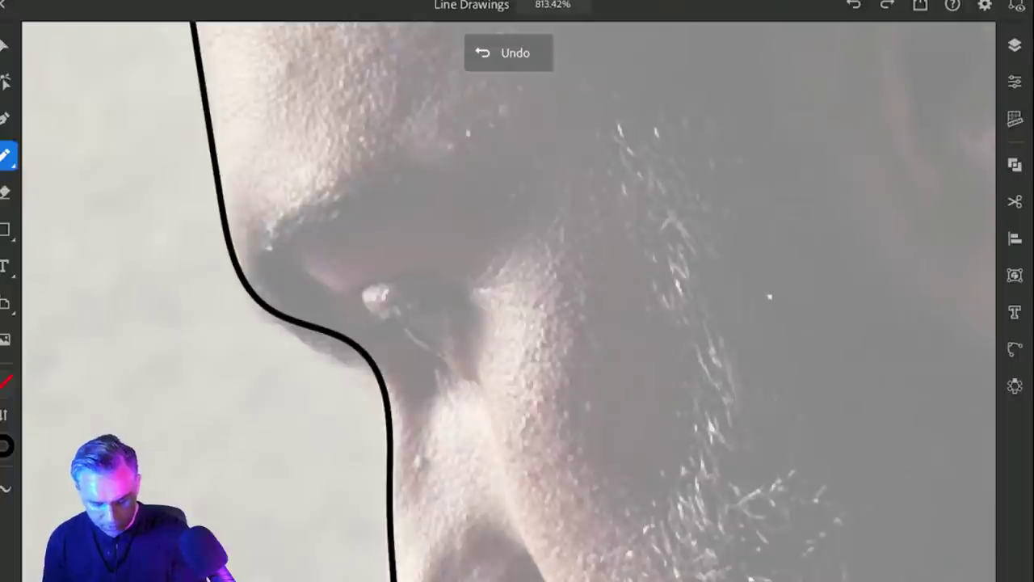
{"action": "mouse_move", "coordinate": [396, 321]}
{"action": "left_mouse_down"}
{"action": "mouse_move", "coordinate": [441, 368]}
{"action": "mouse_move", "coordinate": [447, 317]}
{"action": "mouse_move", "coordinate": [420, 309]}
{"action": "mouse_move", "coordinate": [351, 322]}
{"action": "mouse_move", "coordinate": [396, 320]}
{"action": "mouse_move", "coordinate": [359, 293]}
{"action": "mouse_move", "coordinate": [377, 280]}
{"action": "mouse_move", "coordinate": [451, 291]}
{"action": "left_mouse_up"}
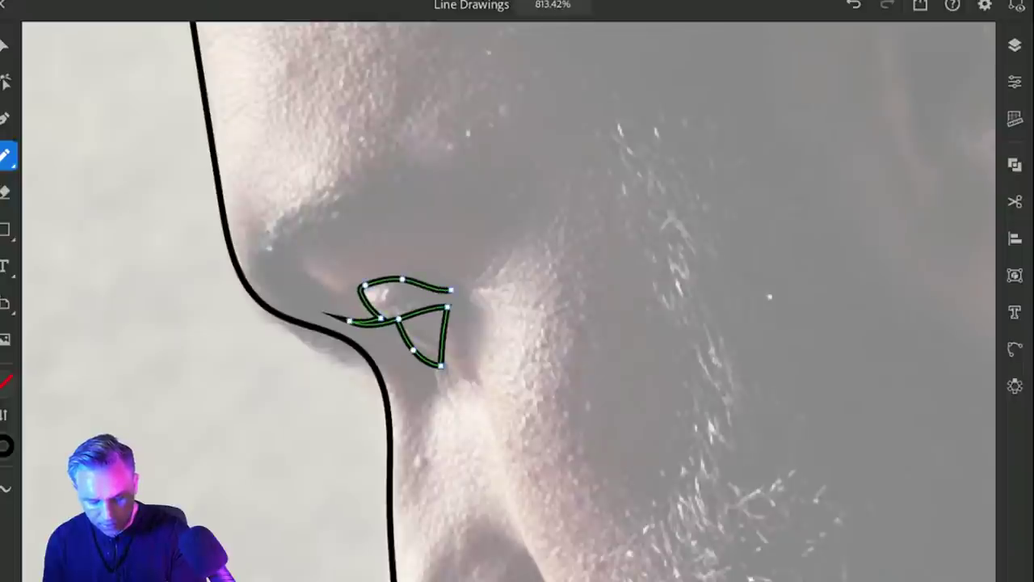
{"action": "scroll", "coordinate": [364, 317], "scroll_direction": "up", "scroll_amount": 5}
{"action": "scroll", "coordinate": [452, 331], "scroll_direction": "up", "scroll_amount": 1}
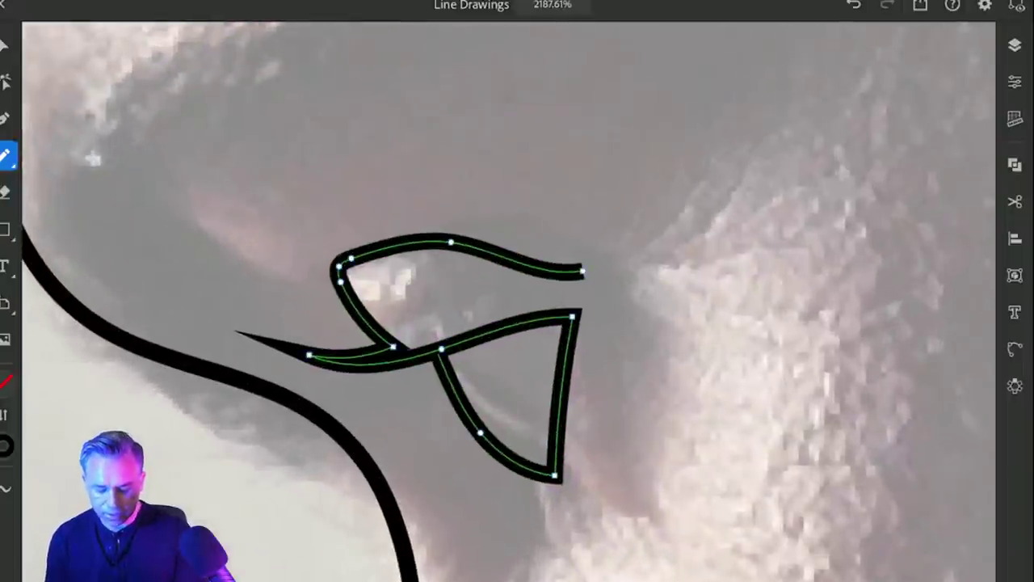
{"action": "scroll", "coordinate": [535, 428], "scroll_direction": "down", "scroll_amount": 4}
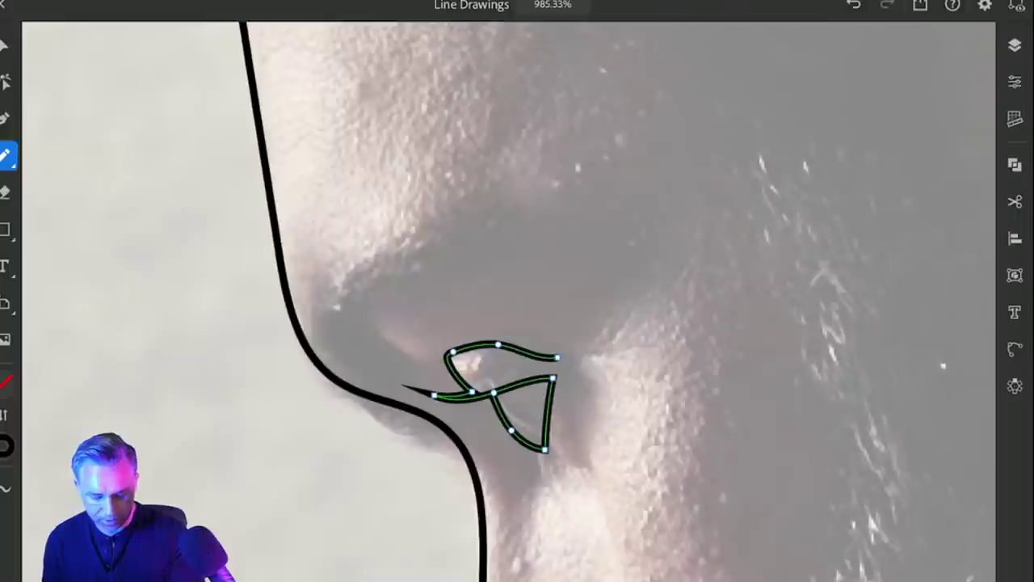
Outline the man's eyebrow with the Pencil as one looped line left open at its outer end.
{"action": "mouse_move", "coordinate": [493, 288]}
{"action": "left_mouse_down"}
{"action": "mouse_move", "coordinate": [357, 302]}
{"action": "mouse_move", "coordinate": [331, 292]}
{"action": "mouse_move", "coordinate": [444, 265]}
{"action": "mouse_move", "coordinate": [491, 288]}
{"action": "left_mouse_up"}
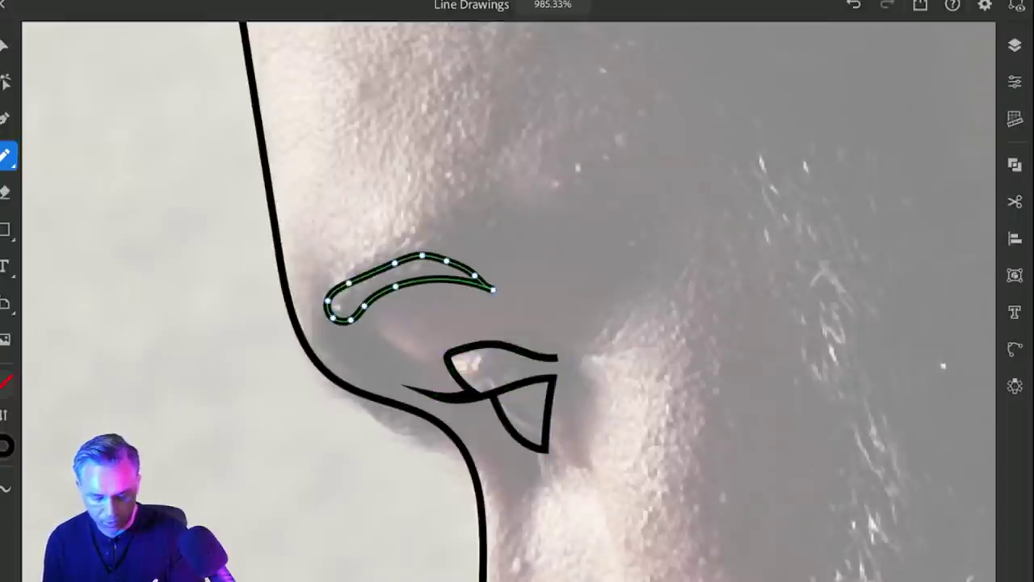
{"action": "scroll", "coordinate": [387, 292], "scroll_direction": "up", "scroll_amount": 5}
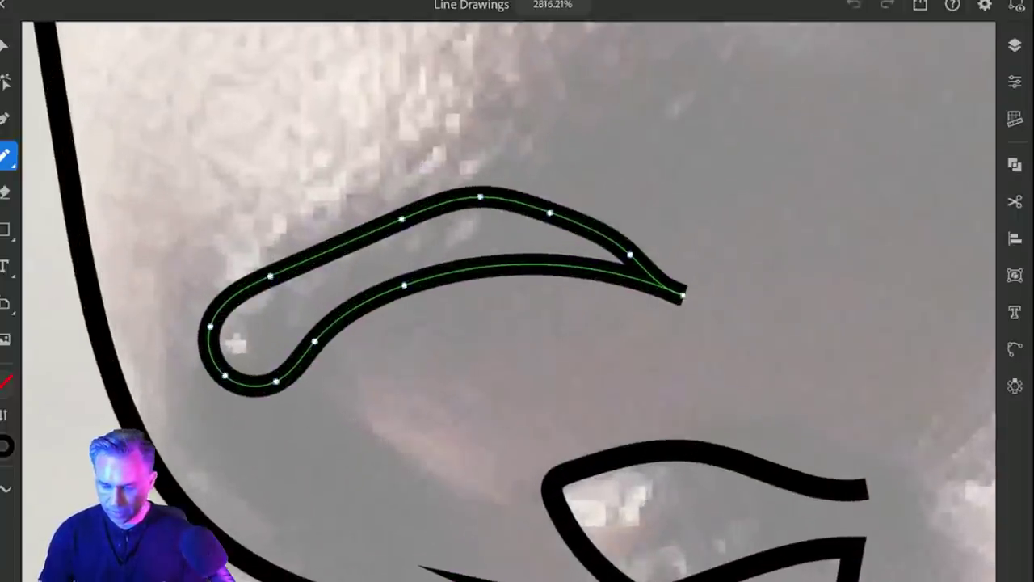
{"action": "key", "text": "ctrl+z"}
{"action": "mouse_move", "coordinate": [628, 291]}
{"action": "left_mouse_down"}
{"action": "mouse_move", "coordinate": [570, 275]}
{"action": "mouse_move", "coordinate": [228, 400]}
{"action": "mouse_move", "coordinate": [490, 190]}
{"action": "mouse_move", "coordinate": [616, 234]}
{"action": "left_mouse_up"}
{"action": "scroll", "coordinate": [517, 291], "scroll_direction": "down", "scroll_amount": 2}
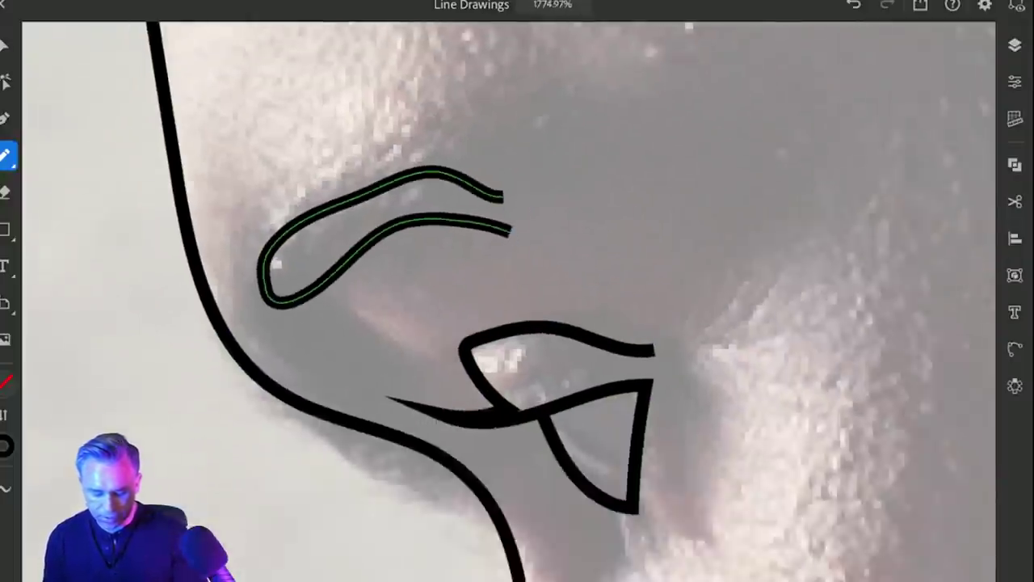
Select the eye path and give its stroke round caps.
{"action": "key", "text": "v"}
{"action": "left_click", "coordinate": [485, 319]}
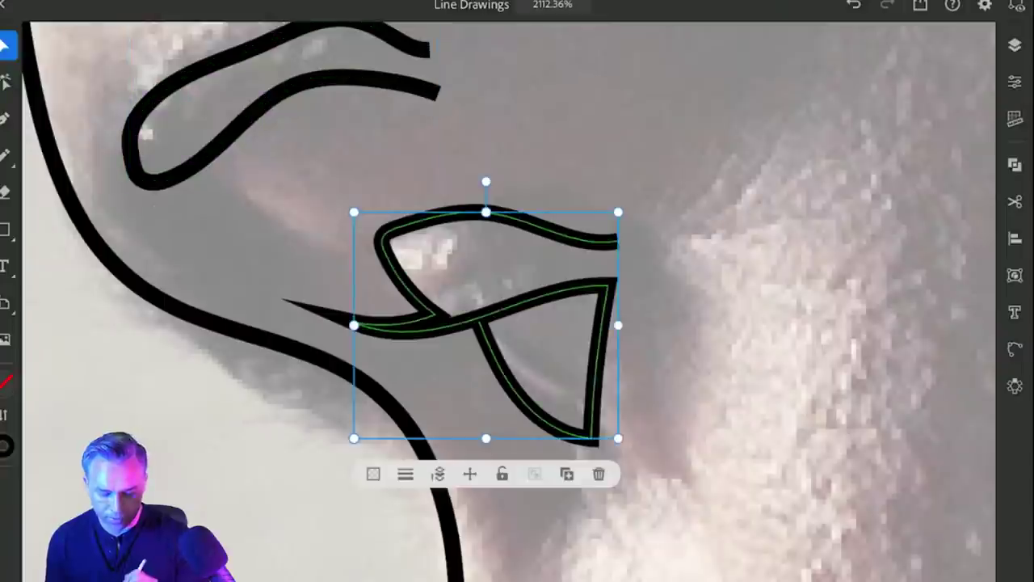
{"action": "scroll", "coordinate": [485, 324], "scroll_direction": "up", "scroll_amount": 3}
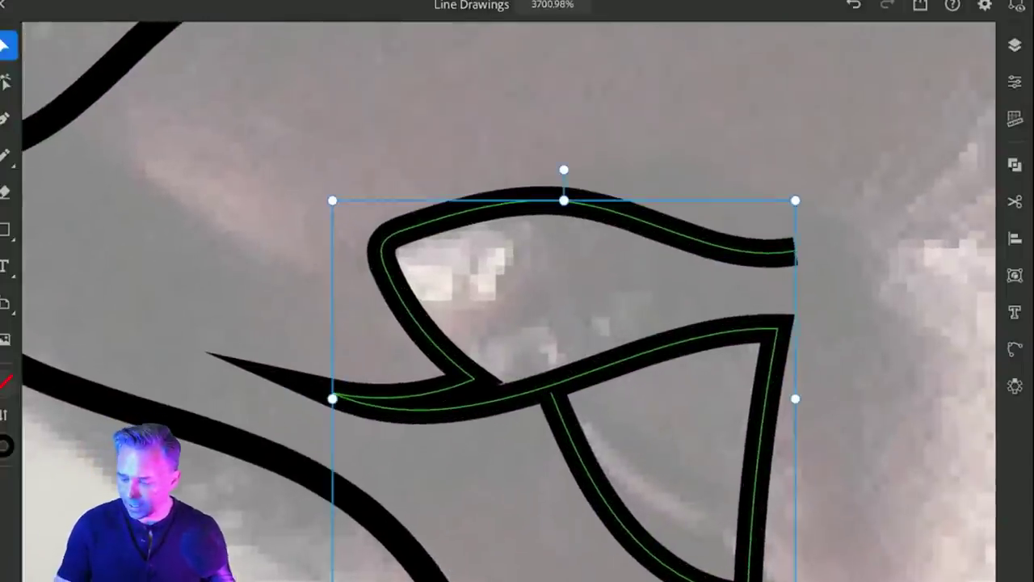
{"action": "left_click", "coordinate": [1015, 81]}
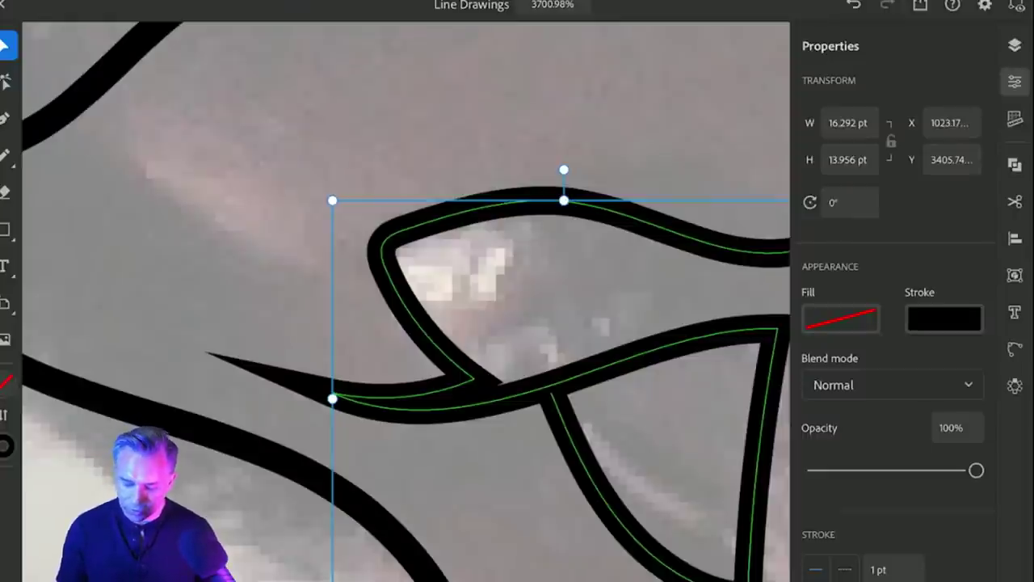
{"action": "scroll", "coordinate": [404, 323], "scroll_direction": "down", "scroll_amount": 2}
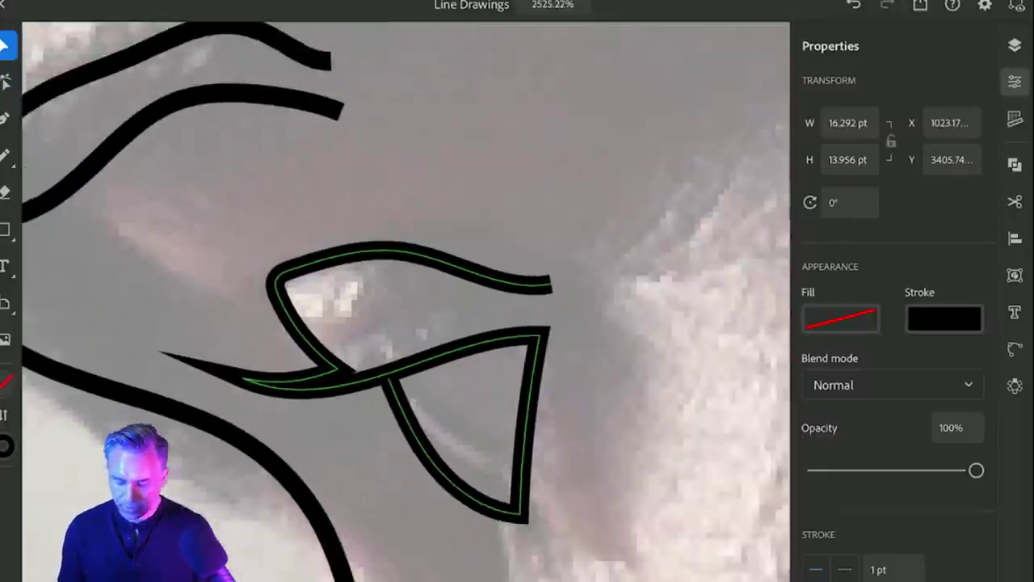
{"action": "scroll", "coordinate": [404, 323], "scroll_direction": "up", "scroll_amount": 5}
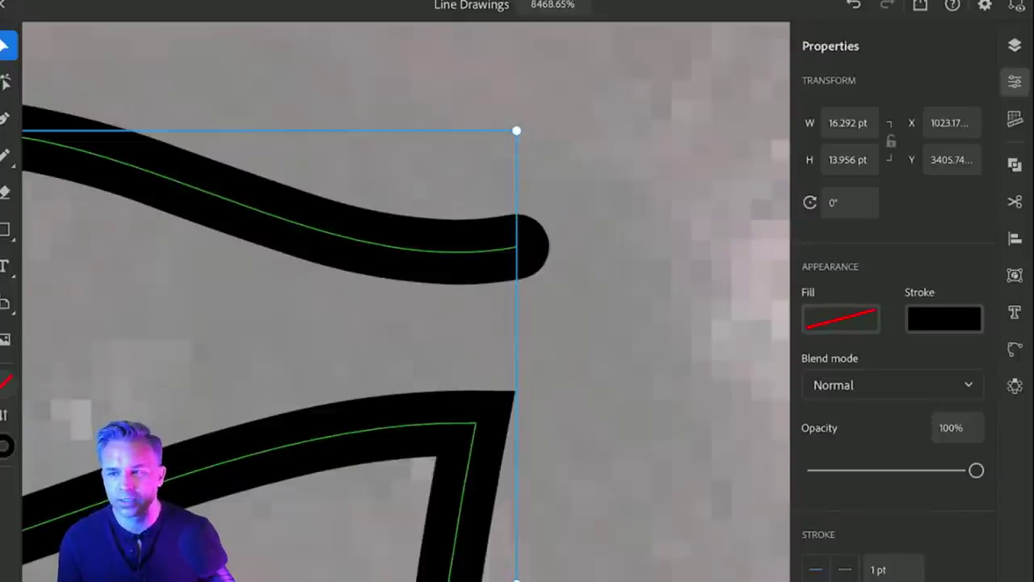
Undo the last change, which spread an oversized black shape across the artboard, and return to the man's eye.
{"action": "scroll", "coordinate": [404, 323], "scroll_direction": "down", "scroll_amount": 3}
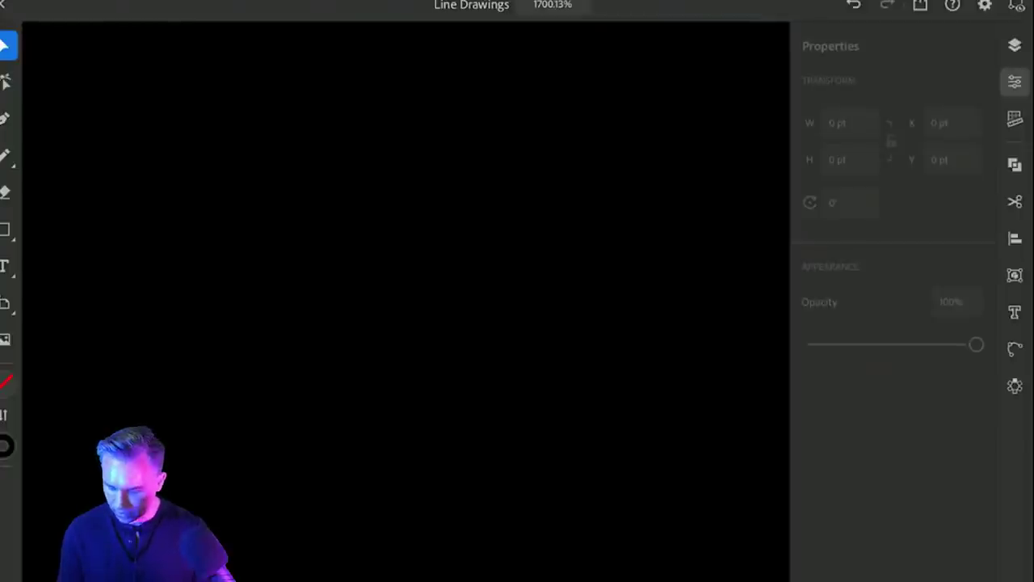
{"action": "scroll", "coordinate": [404, 299], "scroll_direction": "down", "scroll_amount": 5}
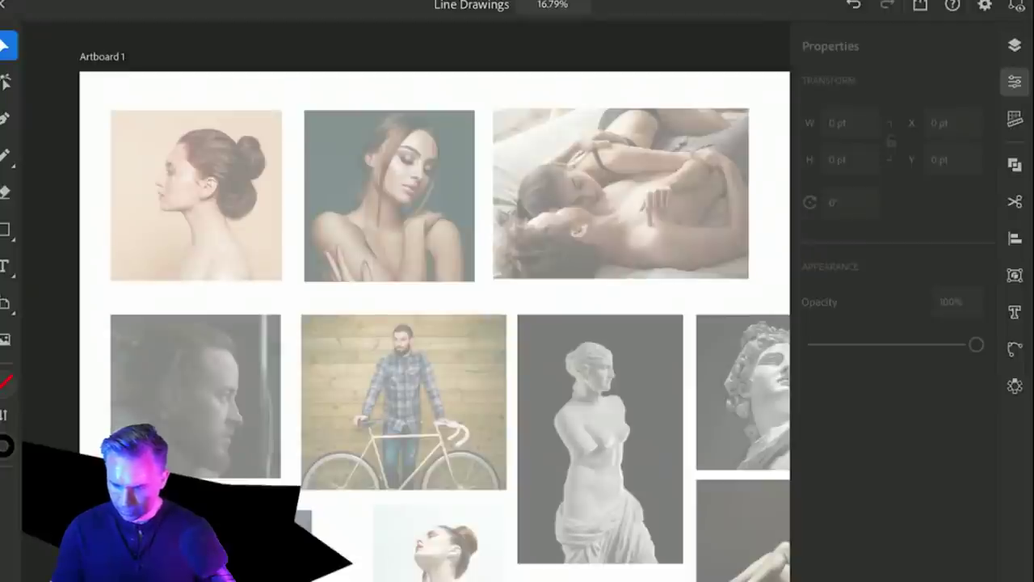
{"action": "key", "text": "ctrl+z"}
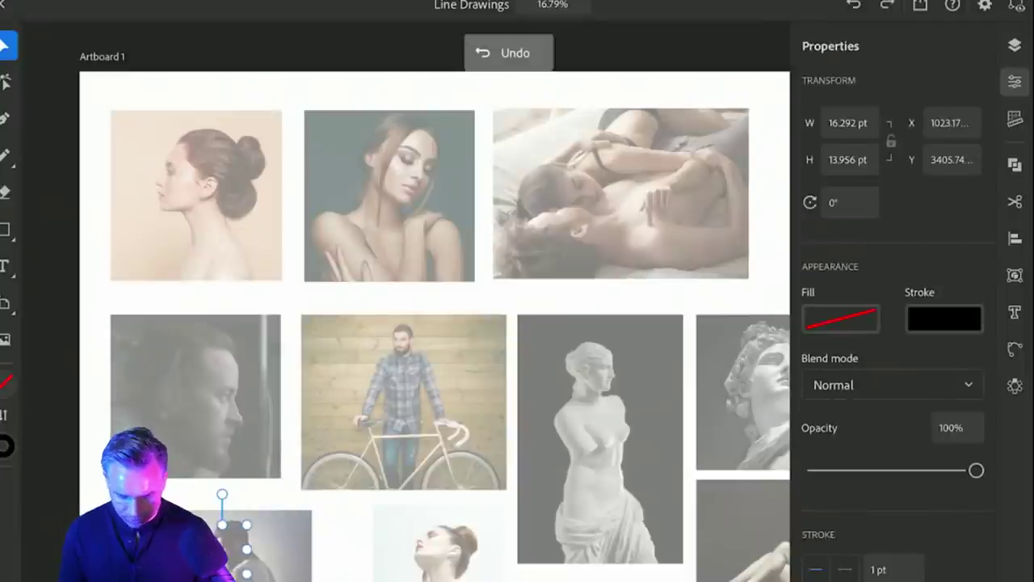
{"action": "scroll", "coordinate": [234, 533], "scroll_direction": "up", "scroll_amount": 5}
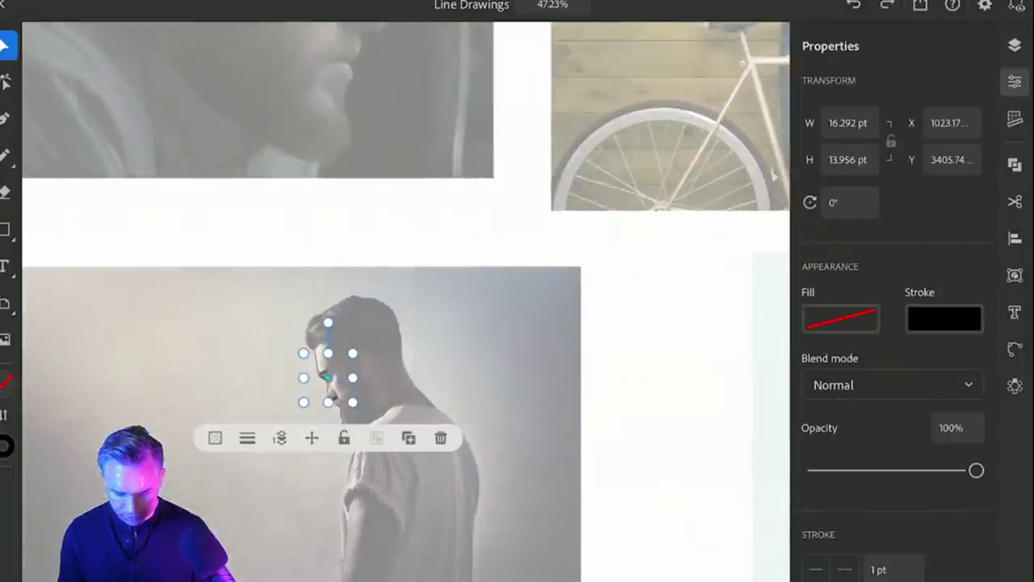
{"action": "scroll", "coordinate": [449, 494], "scroll_direction": "up", "scroll_amount": 10}
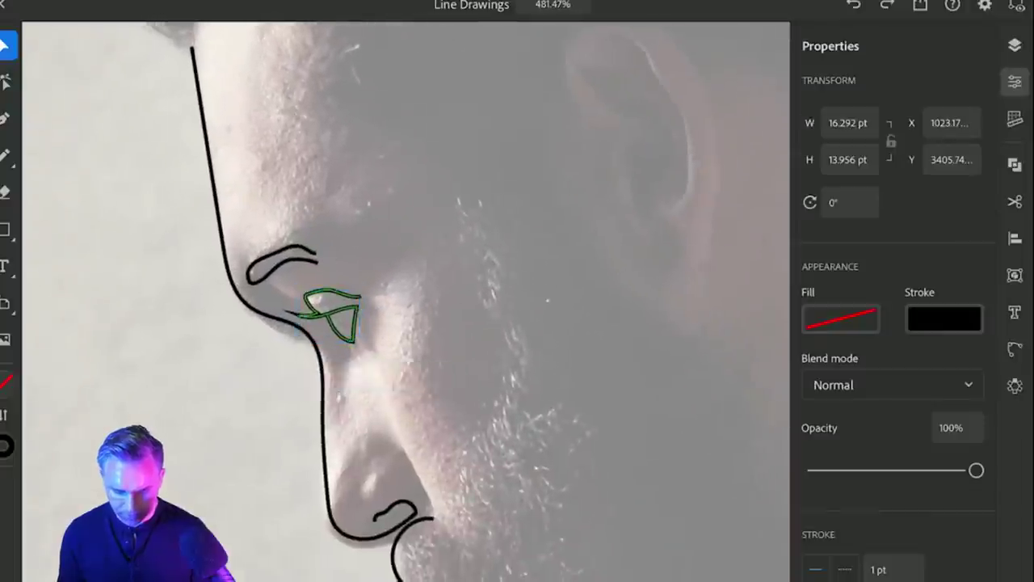
{"action": "left_click_drag", "start_coordinate": [237, 238], "coordinate": [117, 238]}
{"action": "left_click_drag", "start_coordinate": [243, 243], "coordinate": [163, 374]}
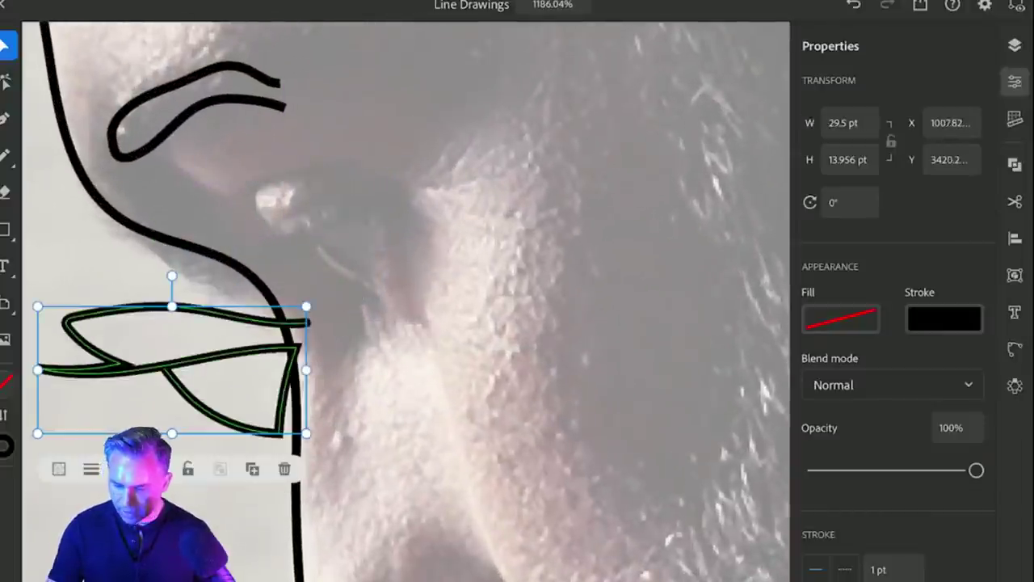
{"action": "key", "text": "ctrl+z"}
{"action": "key", "text": "ctrl+z"}
{"action": "key", "text": "ctrl+z"}
{"action": "key", "text": "ctrl+z"}
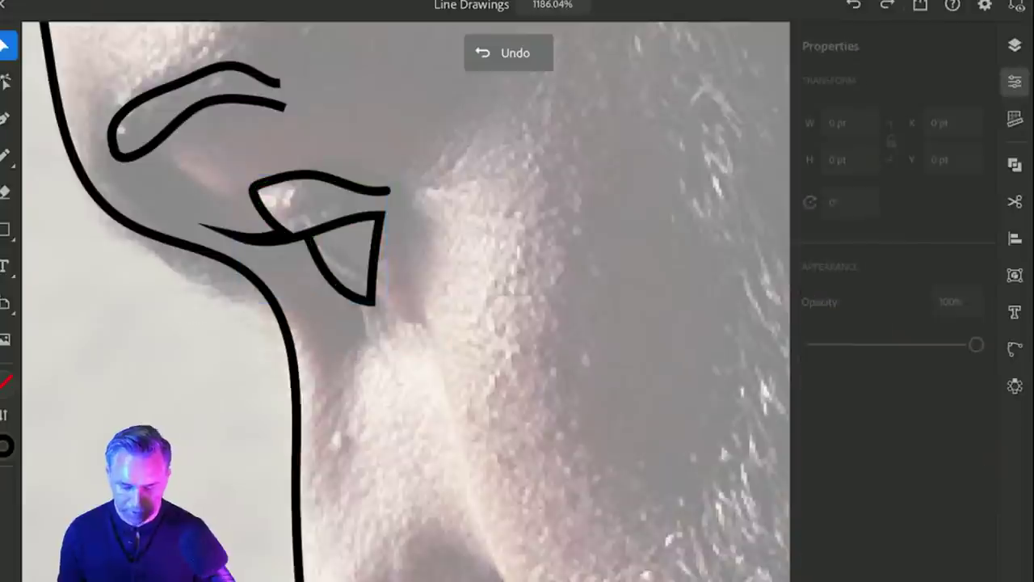
Extend the eye with a diagonal Pencil line inside its lower triangular shape, and round the path's stroke caps and corners.
{"action": "scroll", "coordinate": [323, 211], "scroll_direction": "up", "scroll_amount": 5}
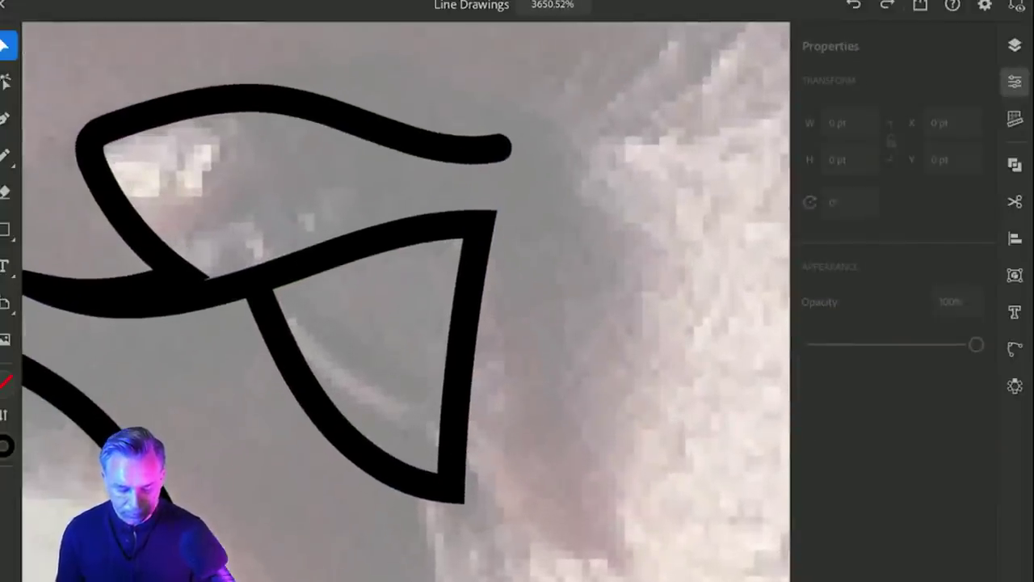
{"action": "left_click", "coordinate": [6, 81]}
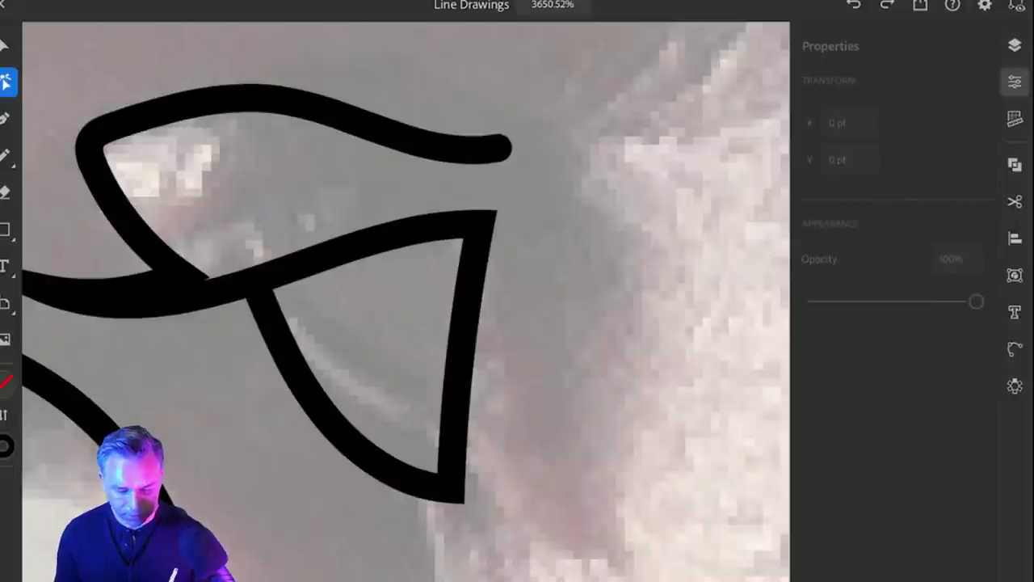
{"action": "left_click", "coordinate": [129, 230]}
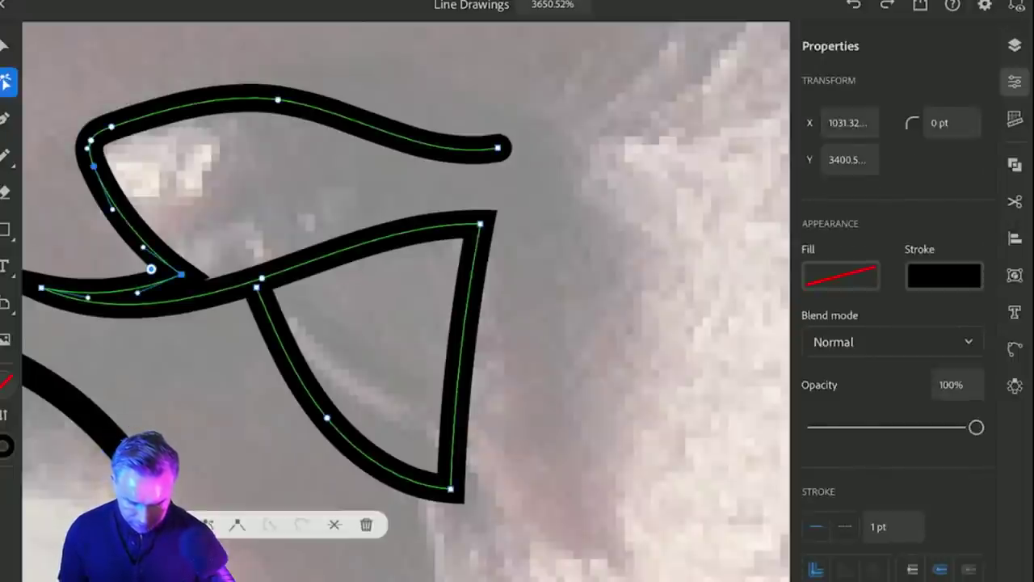
{"action": "left_click", "coordinate": [5, 155]}
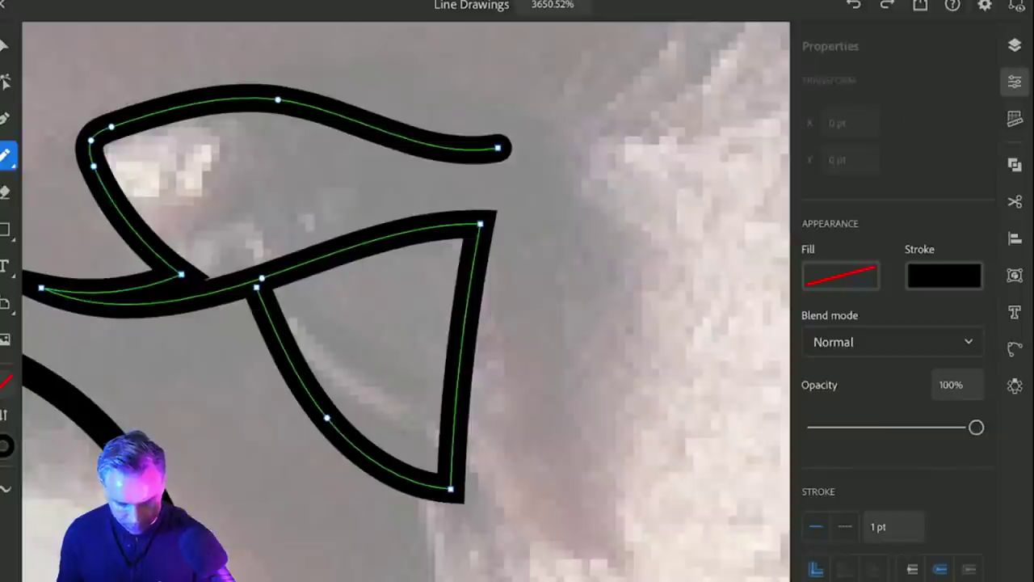
{"action": "mouse_move", "coordinate": [222, 241]}
{"action": "left_mouse_down"}
{"action": "mouse_move", "coordinate": [291, 333]}
{"action": "mouse_move", "coordinate": [266, 295]}
{"action": "left_mouse_up"}
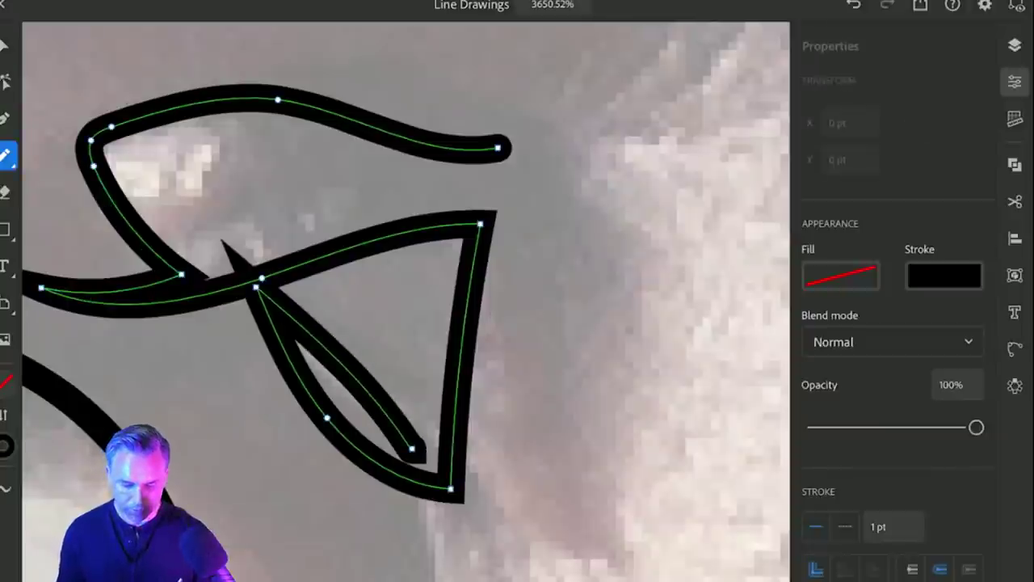
{"action": "key", "text": "v"}
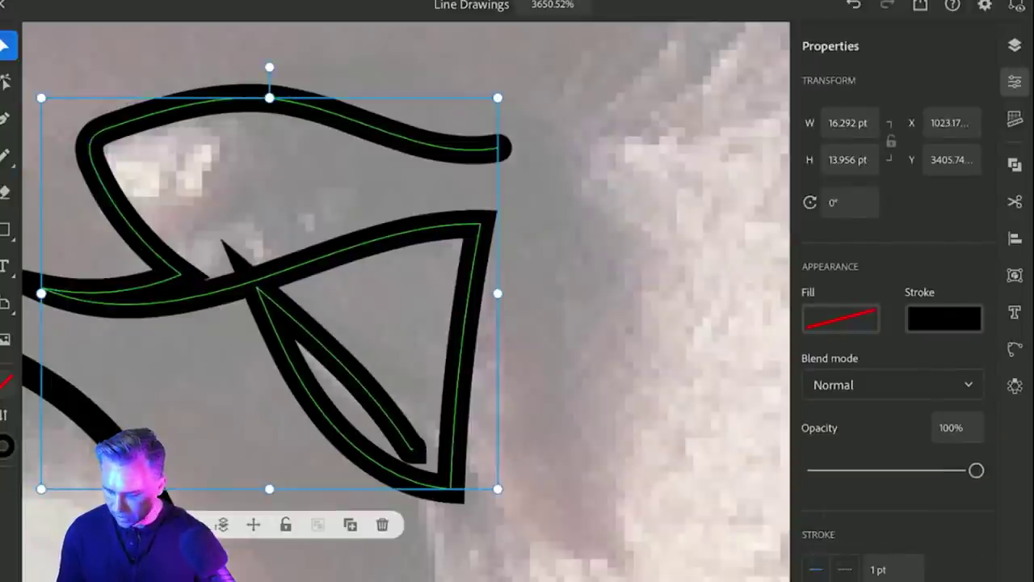
{"action": "key", "text": "ctrl+shift+a"}
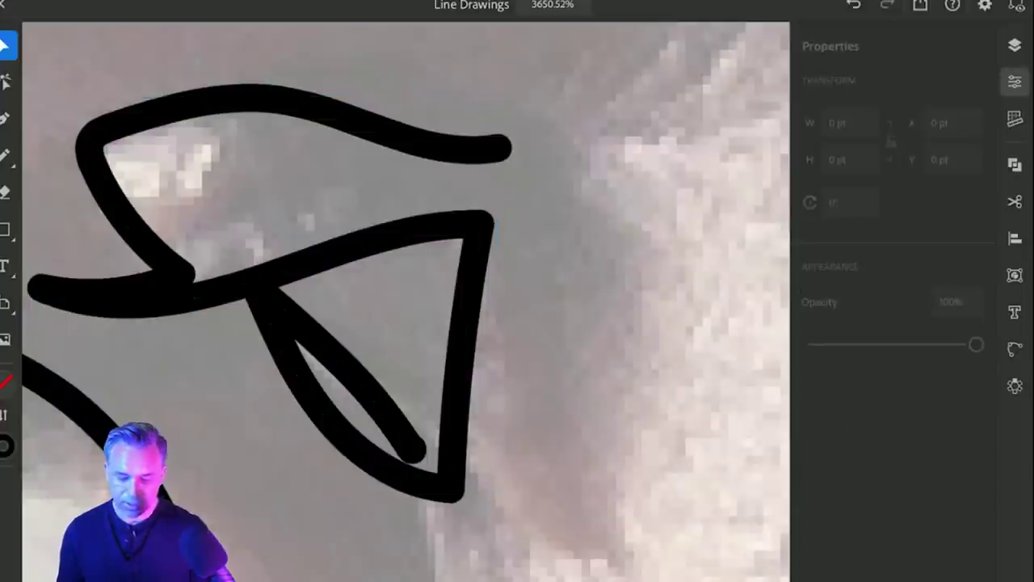
Draw the cheek crease with the Pencil as a slightly curved line running from below the eye down to the nostril's outer edge.
{"action": "scroll", "coordinate": [404, 299], "scroll_direction": "down", "scroll_amount": 10}
{"action": "scroll", "coordinate": [404, 299], "scroll_direction": "down", "scroll_amount": 5}
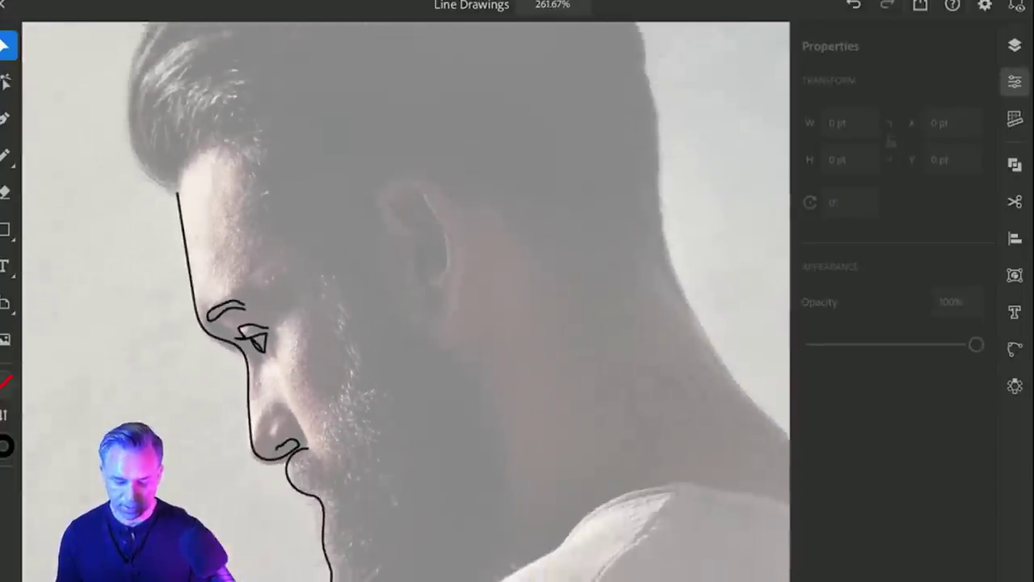
{"action": "scroll", "coordinate": [404, 299], "scroll_direction": "down", "scroll_amount": 3}
{"action": "scroll", "coordinate": [283, 363], "scroll_direction": "up", "scroll_amount": 10}
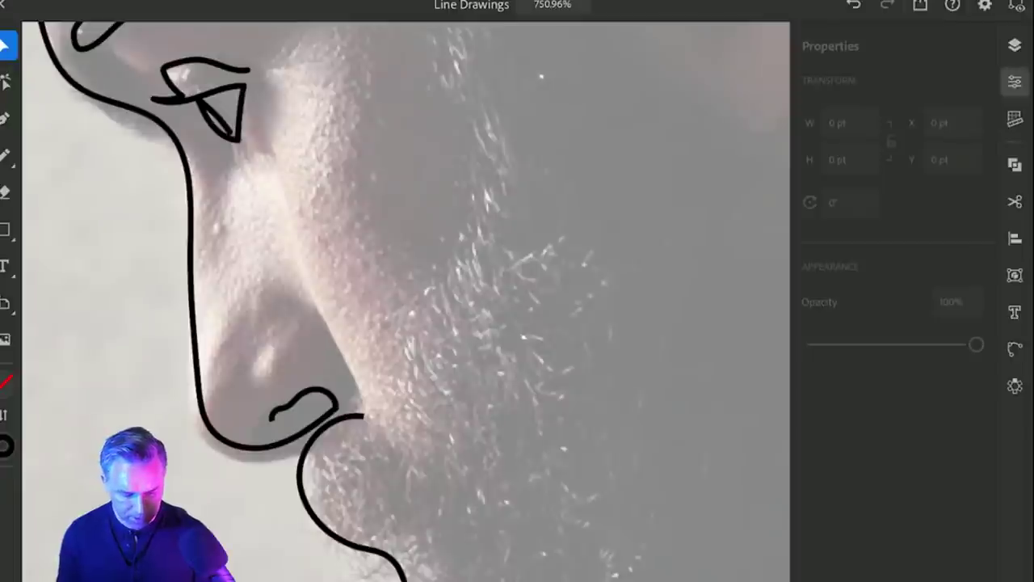
{"action": "key", "text": "n"}
{"action": "left_click_drag", "start_coordinate": [285, 192], "coordinate": [353, 369]}
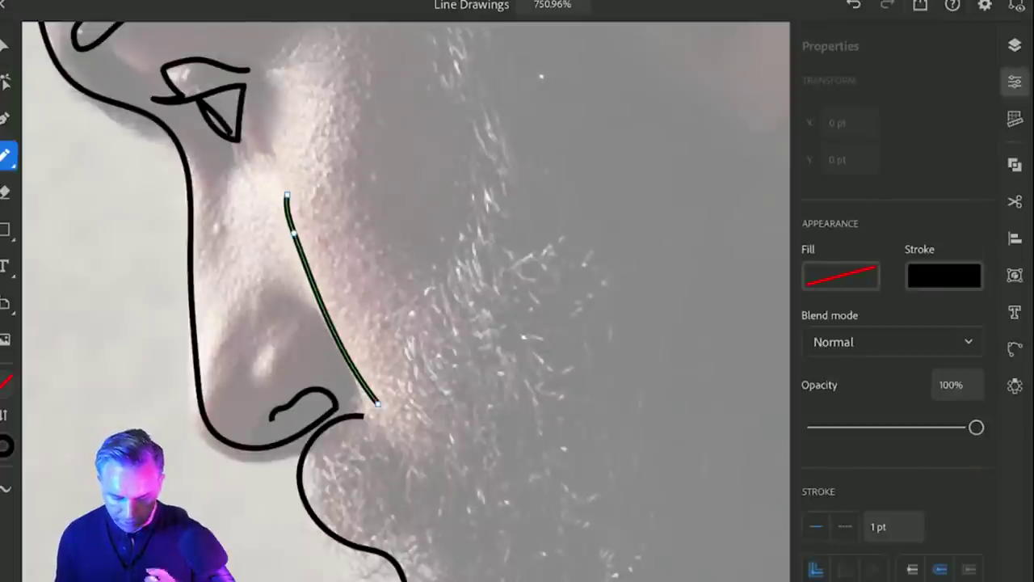
Trace the beard's wavy edge down the cheek, and its back edge up the jaw and around the outer ear, with the Pencil.
{"action": "scroll", "coordinate": [404, 299], "scroll_direction": "down", "scroll_amount": 5}
{"action": "scroll", "coordinate": [404, 299], "scroll_direction": "down", "scroll_amount": 3}
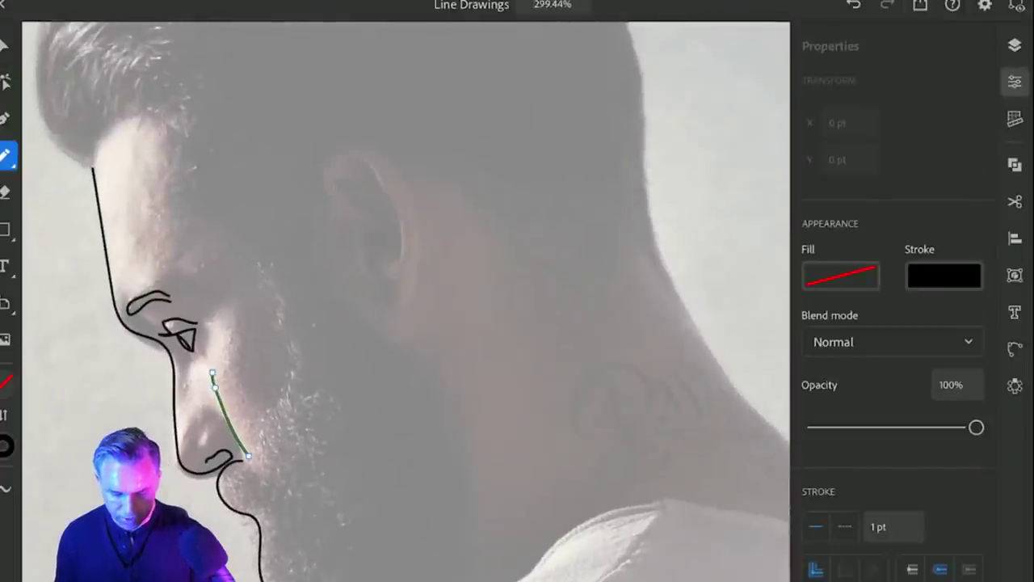
{"action": "mouse_move", "coordinate": [255, 255]}
{"action": "left_mouse_down"}
{"action": "mouse_move", "coordinate": [283, 315]}
{"action": "mouse_move", "coordinate": [292, 398]}
{"action": "mouse_move", "coordinate": [260, 485]}
{"action": "left_mouse_up"}
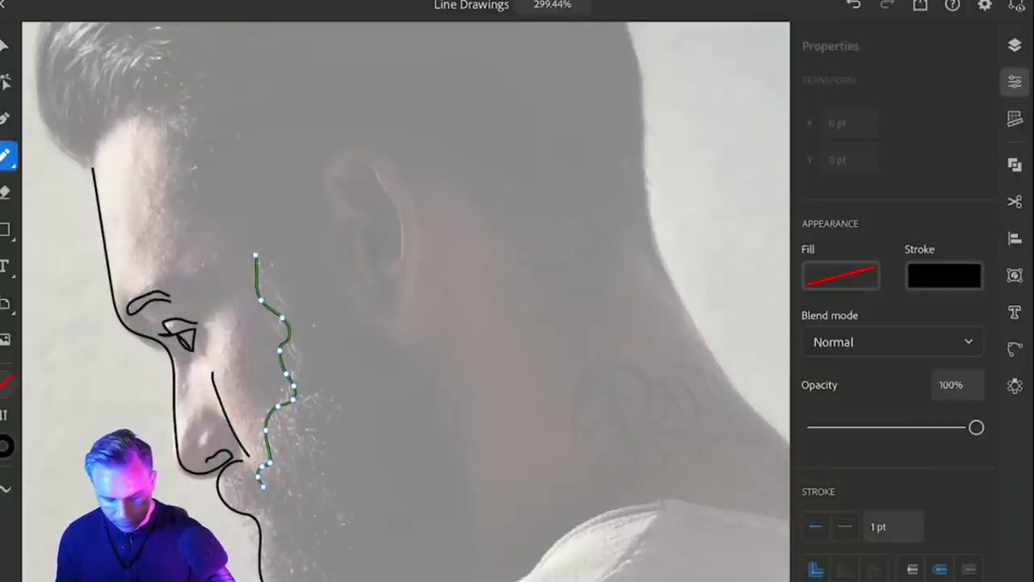
{"action": "mouse_move", "coordinate": [480, 575]}
{"action": "left_mouse_down"}
{"action": "mouse_move", "coordinate": [448, 490]}
{"action": "mouse_move", "coordinate": [442, 402]}
{"action": "mouse_move", "coordinate": [354, 301]}
{"action": "mouse_move", "coordinate": [382, 315]}
{"action": "mouse_move", "coordinate": [407, 301]}
{"action": "mouse_move", "coordinate": [419, 277]}
{"action": "mouse_move", "coordinate": [400, 170]}
{"action": "mouse_move", "coordinate": [367, 144]}
{"action": "mouse_move", "coordinate": [339, 140]}
{"action": "mouse_move", "coordinate": [321, 178]}
{"action": "left_mouse_up"}
Unlock the photo layer, Layer 1, and set its opacity to 100% so the ear details are easier to trace.
{"action": "scroll", "coordinate": [311, 271], "scroll_direction": "up", "scroll_amount": 3}
{"action": "scroll", "coordinate": [430, 141], "scroll_direction": "up", "scroll_amount": 4}
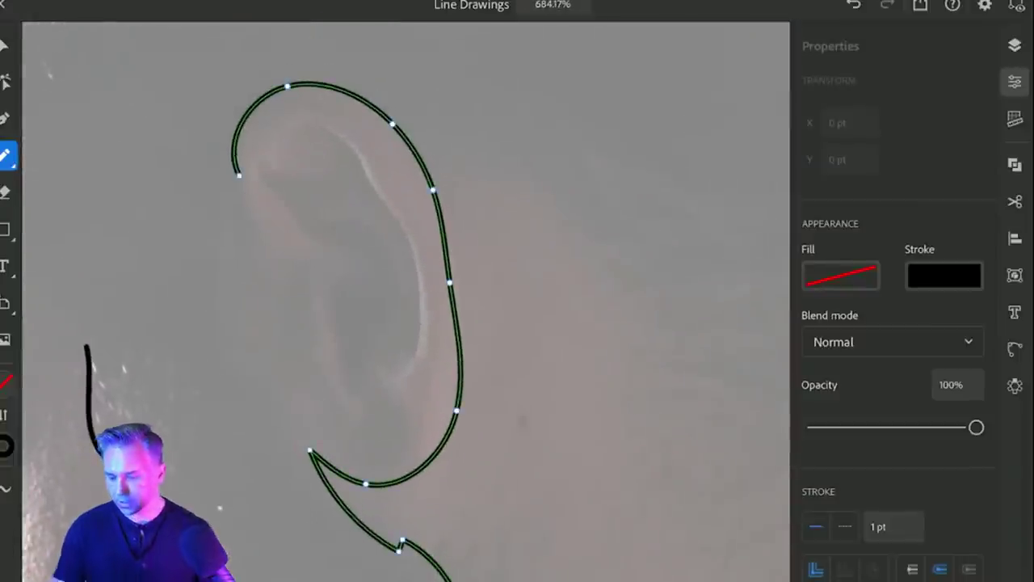
{"action": "left_click", "coordinate": [1015, 45]}
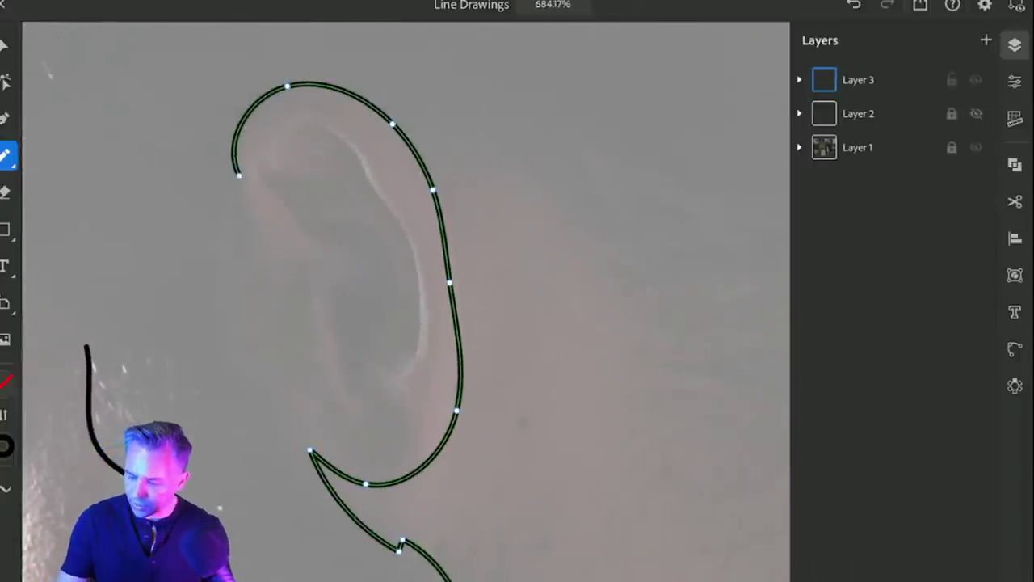
{"action": "left_click", "coordinate": [977, 147]}
{"action": "left_click", "coordinate": [976, 147]}
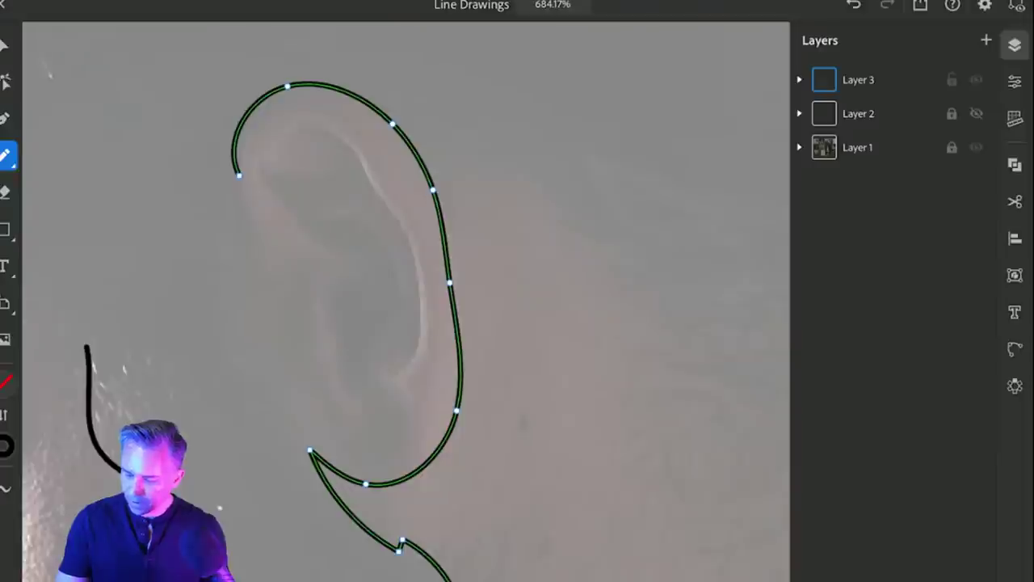
{"action": "left_click", "coordinate": [952, 147]}
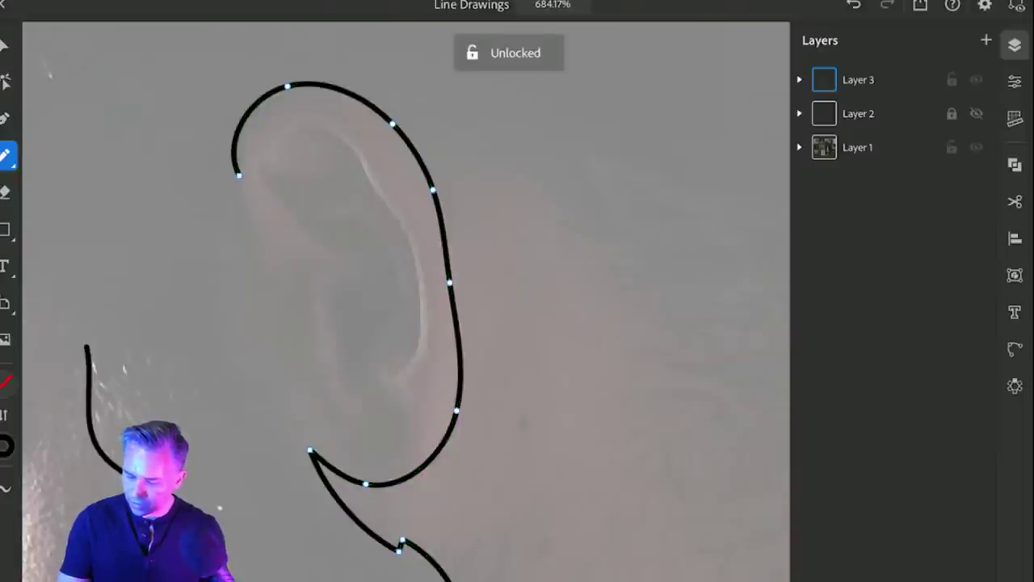
{"action": "left_click", "coordinate": [857, 147]}
{"action": "left_click", "coordinate": [1015, 82]}
{"action": "left_click_drag", "start_coordinate": [897, 367], "coordinate": [976, 367]}
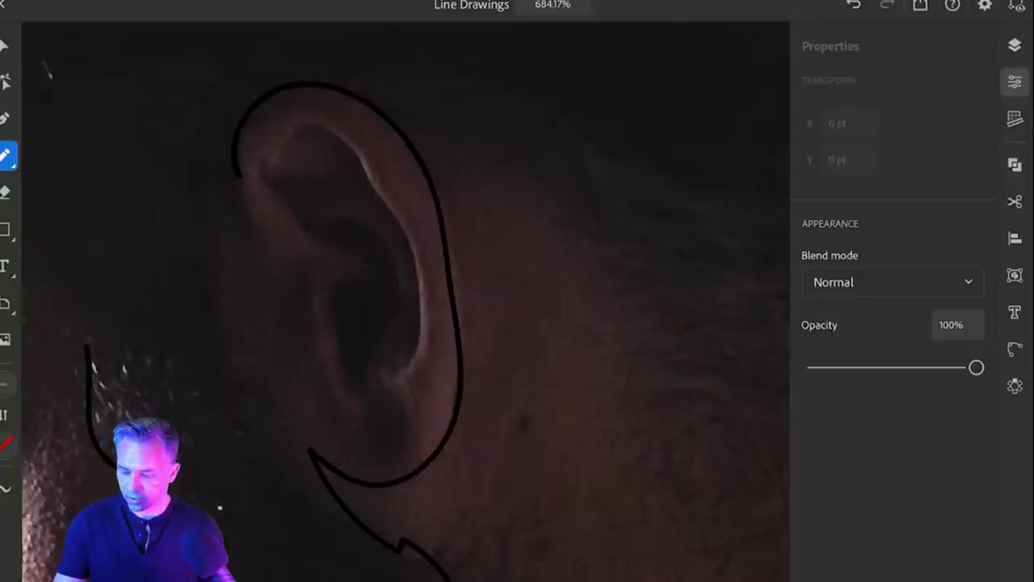
Lock Layer 1 again and make Layer 3 the active layer.
{"action": "left_click", "coordinate": [1015, 45]}
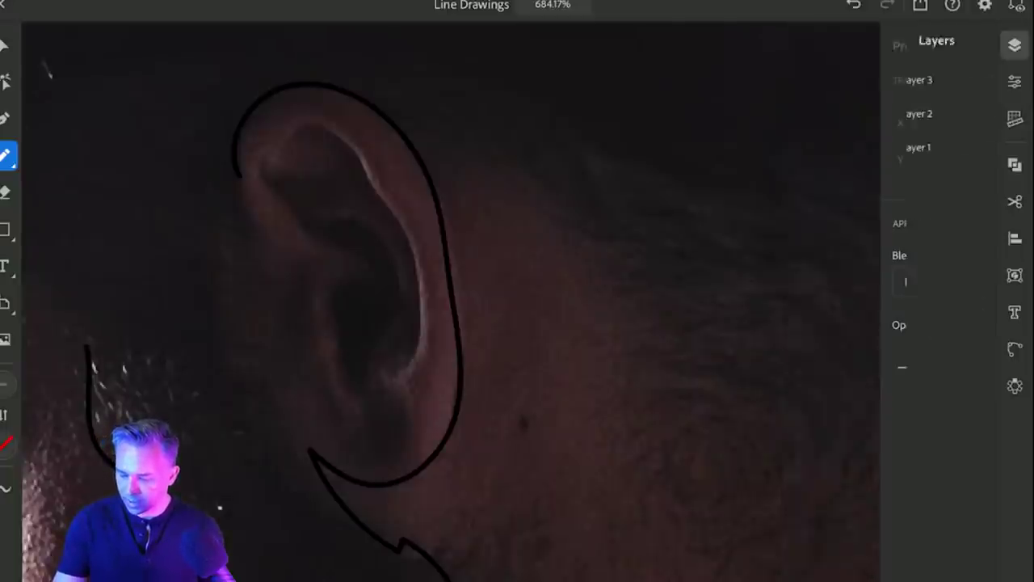
{"action": "left_click", "coordinate": [952, 147]}
{"action": "left_click", "coordinate": [858, 79]}
Select all the line paths of the man's face, beard and ear and set their stroke color to red, FF0000.
{"action": "key", "text": "ctrl+a"}
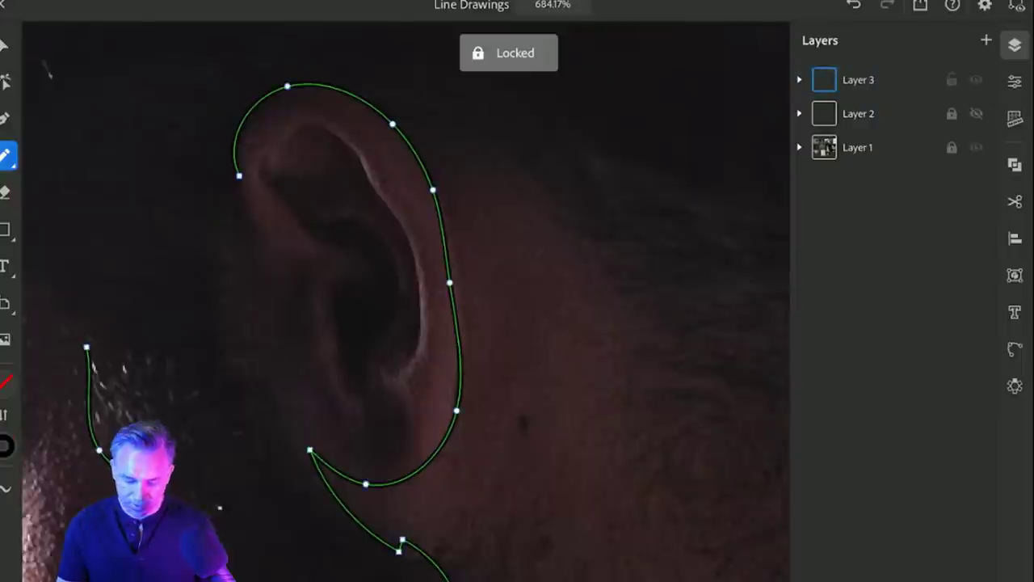
{"action": "key", "text": "ctrl+0"}
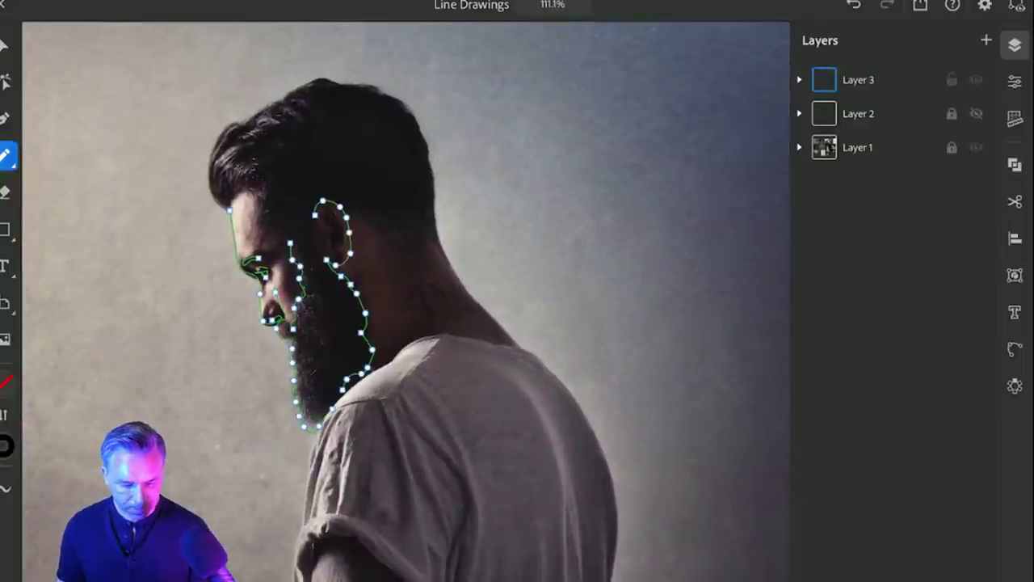
{"action": "key", "text": "v"}
{"action": "key", "text": "ctrl+shift+a"}
{"action": "left_click_drag", "start_coordinate": [145, 138], "coordinate": [446, 455]}
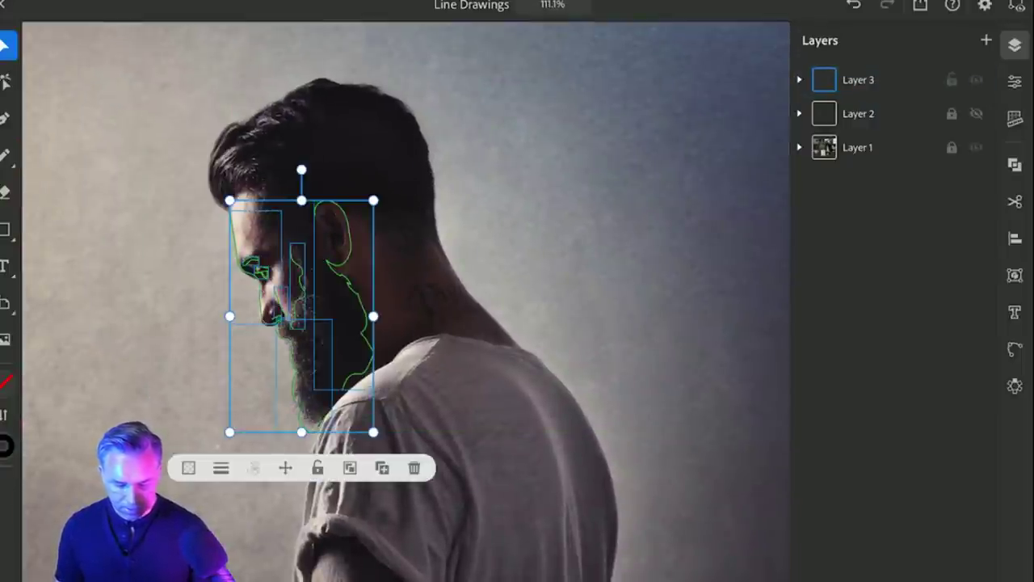
{"action": "left_click", "coordinate": [4, 445]}
{"action": "left_click", "coordinate": [165, 290]}
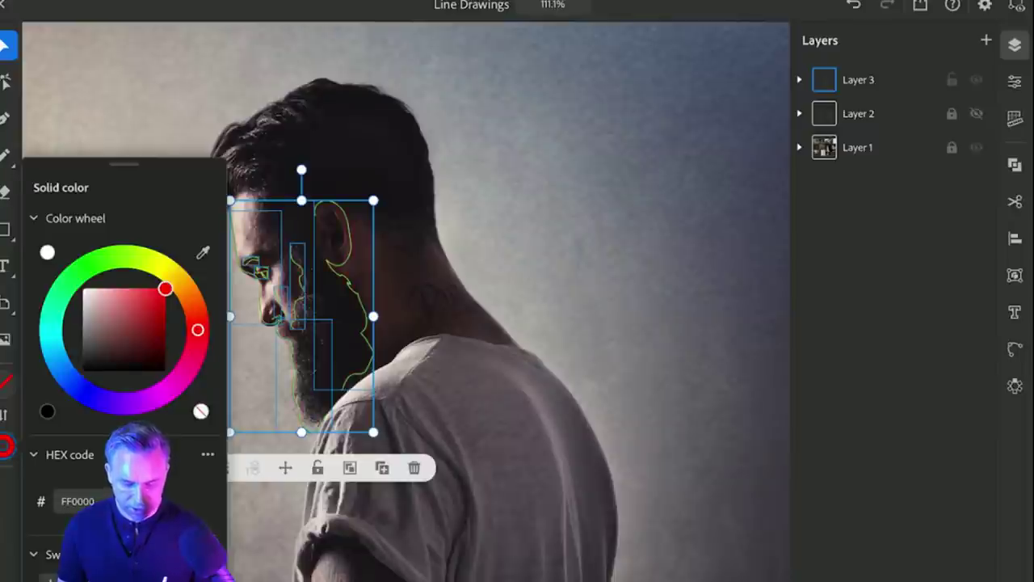
{"action": "key", "text": "ctrl+shift+a"}
Continue the ear outline from its open front end with the Pencil, tracing the inner folds of the ear in one line.
{"action": "scroll", "coordinate": [276, 234], "scroll_direction": "up", "scroll_amount": 5}
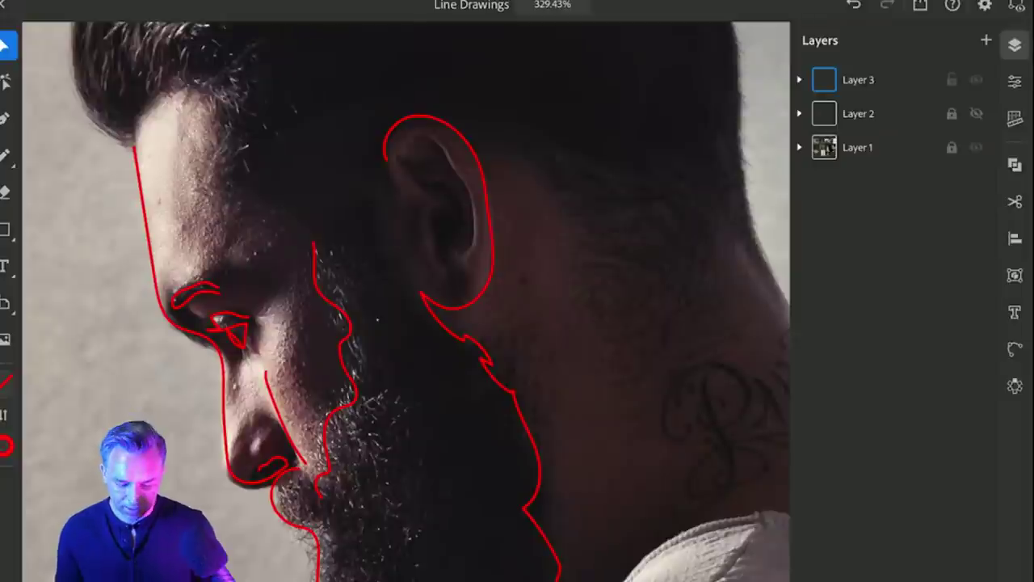
{"action": "scroll", "coordinate": [404, 299], "scroll_direction": "up", "scroll_amount": 3}
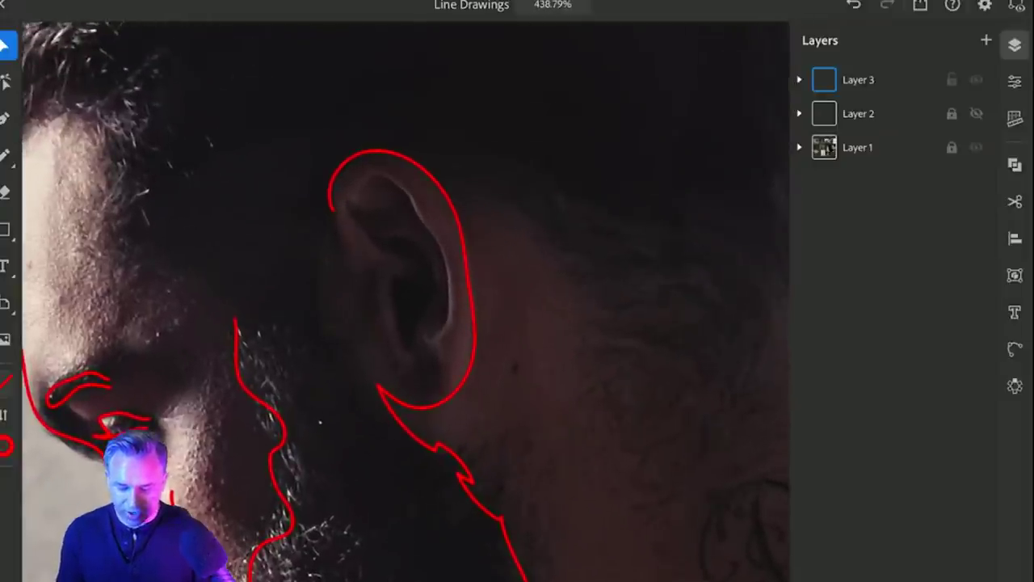
{"action": "scroll", "coordinate": [380, 85], "scroll_direction": "up", "scroll_amount": 3}
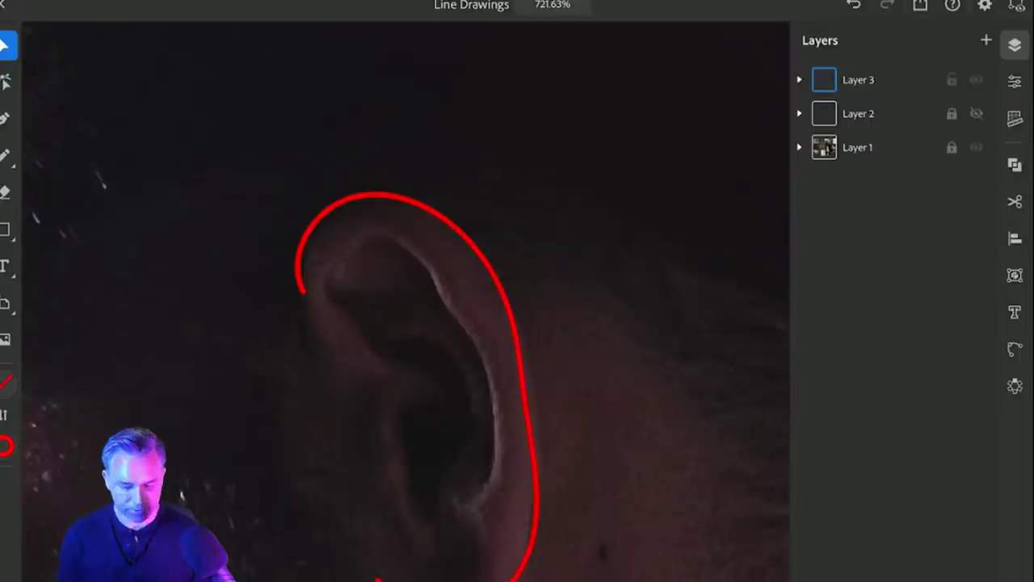
{"action": "key", "text": "n"}
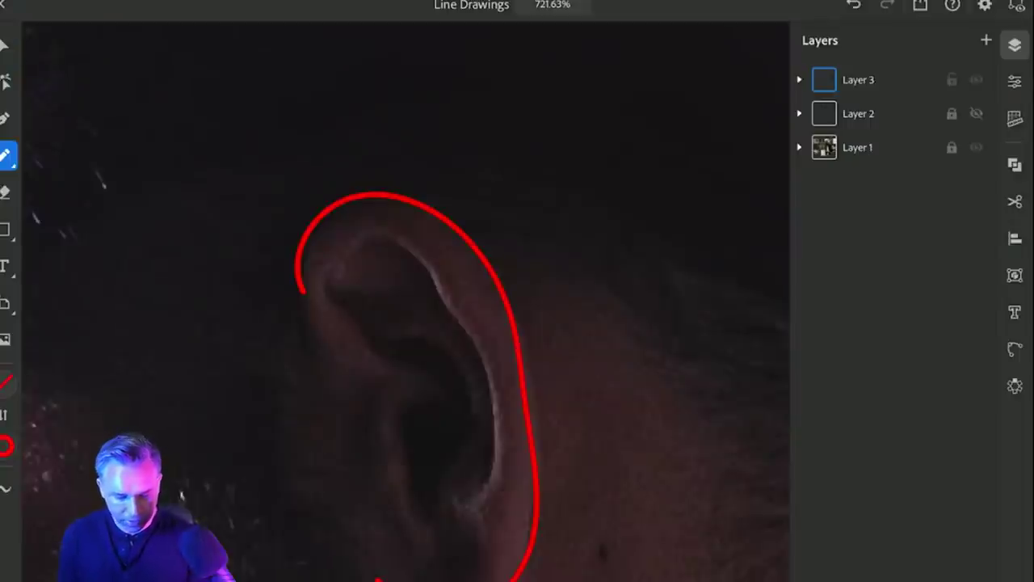
{"action": "key", "text": "a"}
{"action": "left_click", "coordinate": [317, 226]}
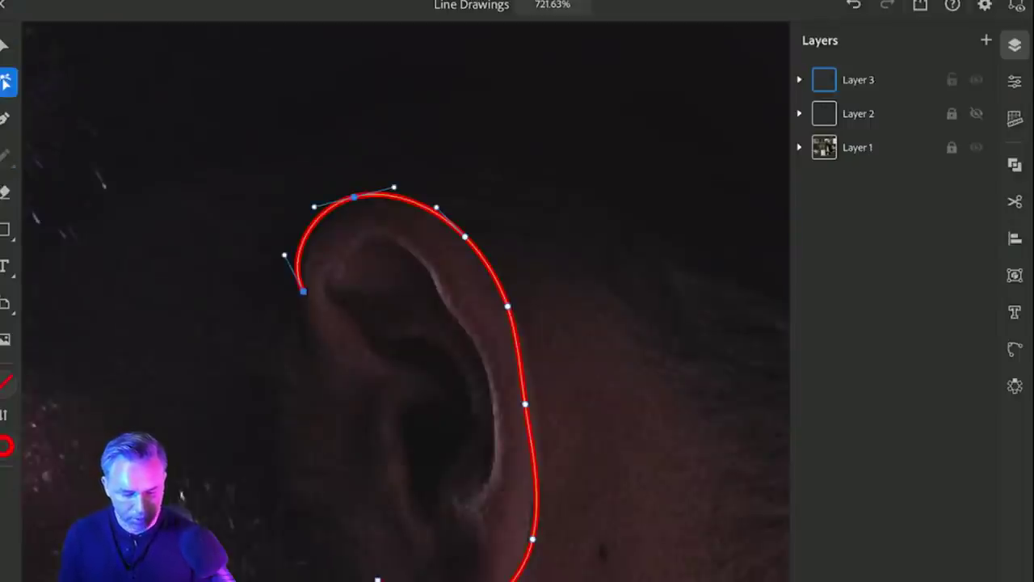
{"action": "key", "text": "n"}
{"action": "mouse_move", "coordinate": [301, 291]}
{"action": "left_mouse_down"}
{"action": "mouse_move", "coordinate": [299, 303]}
{"action": "mouse_move", "coordinate": [364, 370]}
{"action": "mouse_move", "coordinate": [441, 388]}
{"action": "mouse_move", "coordinate": [368, 341]}
{"action": "mouse_move", "coordinate": [416, 257]}
{"action": "mouse_move", "coordinate": [477, 372]}
{"action": "mouse_move", "coordinate": [463, 491]}
{"action": "mouse_move", "coordinate": [453, 422]}
{"action": "mouse_move", "coordinate": [420, 507]}
{"action": "left_mouse_up"}
Trace the quiff with the Pencil from the forehead hairline around its front and back through the hair as a wavy line.
{"action": "scroll", "coordinate": [405, 323], "scroll_direction": "down", "scroll_amount": 10}
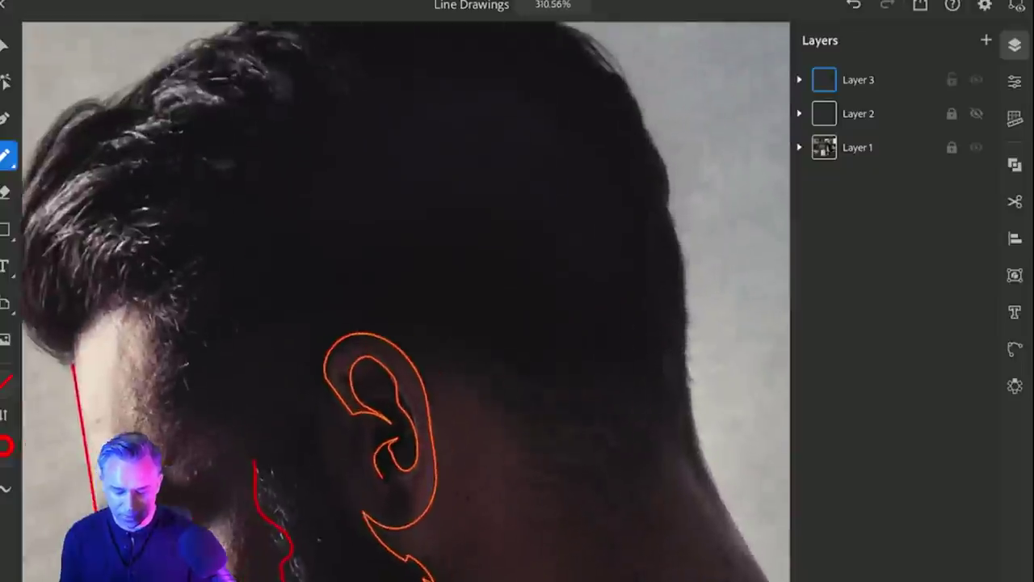
{"action": "scroll", "coordinate": [404, 323], "scroll_direction": "up", "scroll_amount": 8}
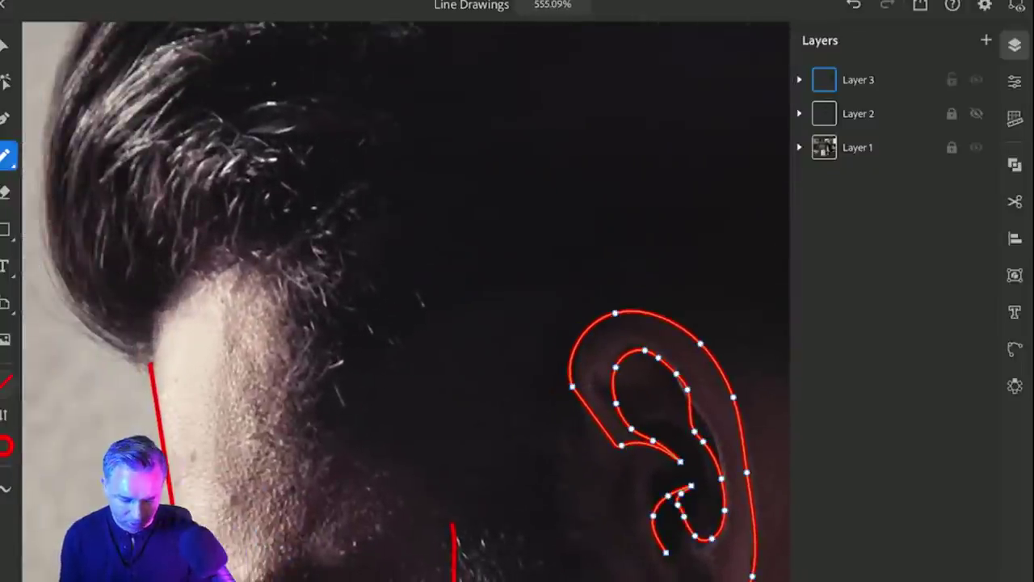
{"action": "scroll", "coordinate": [404, 324], "scroll_direction": "down", "scroll_amount": 3}
{"action": "scroll", "coordinate": [404, 323], "scroll_direction": "up", "scroll_amount": 1}
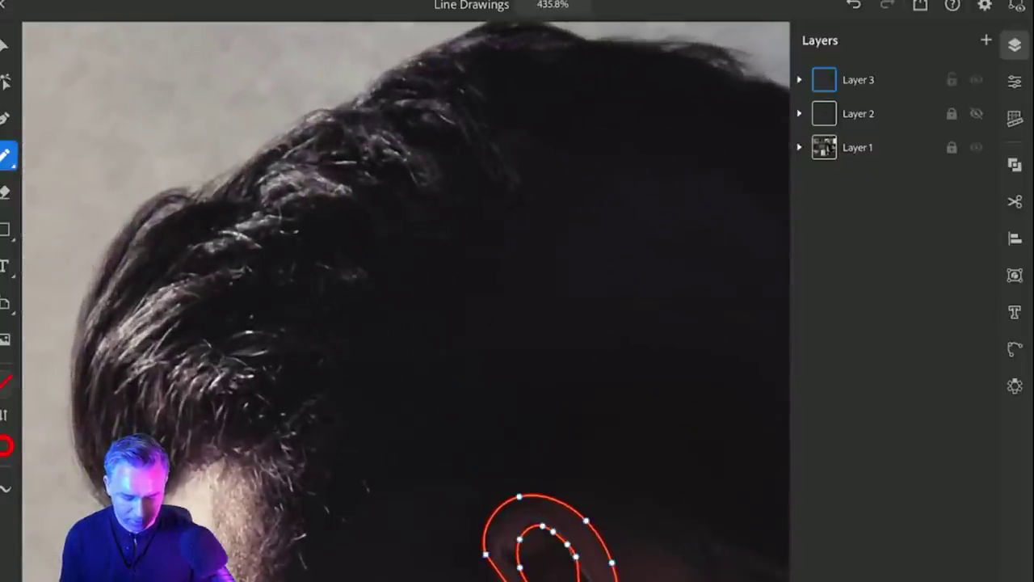
{"action": "mouse_move", "coordinate": [97, 501]}
{"action": "left_mouse_down"}
{"action": "mouse_move", "coordinate": [62, 323]}
{"action": "mouse_move", "coordinate": [279, 196]}
{"action": "mouse_move", "coordinate": [563, 134]}
{"action": "mouse_move", "coordinate": [788, 216]}
{"action": "left_mouse_up"}
Draw more hair contours with the Pencil: a strand across the top, the crown and back of the head, and the hairline above the ear.
{"action": "scroll", "coordinate": [404, 324], "scroll_direction": "down", "scroll_amount": 2}
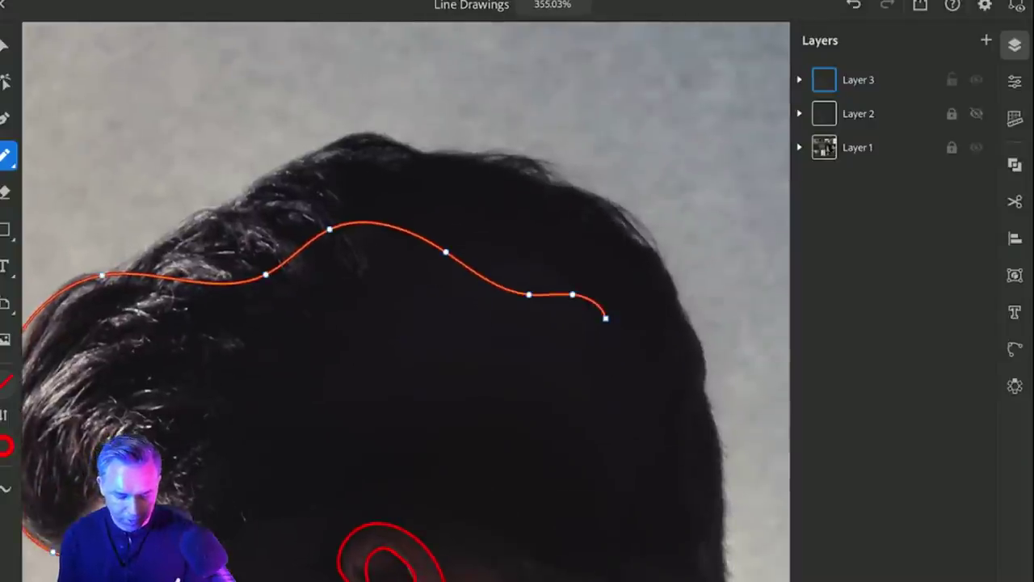
{"action": "mouse_move", "coordinate": [113, 268]}
{"action": "left_mouse_down"}
{"action": "mouse_move", "coordinate": [291, 173]}
{"action": "mouse_move", "coordinate": [559, 254]}
{"action": "left_mouse_up"}
{"action": "mouse_move", "coordinate": [288, 173]}
{"action": "left_mouse_down"}
{"action": "mouse_move", "coordinate": [521, 178]}
{"action": "mouse_move", "coordinate": [691, 380]}
{"action": "mouse_move", "coordinate": [706, 566]}
{"action": "left_mouse_up"}
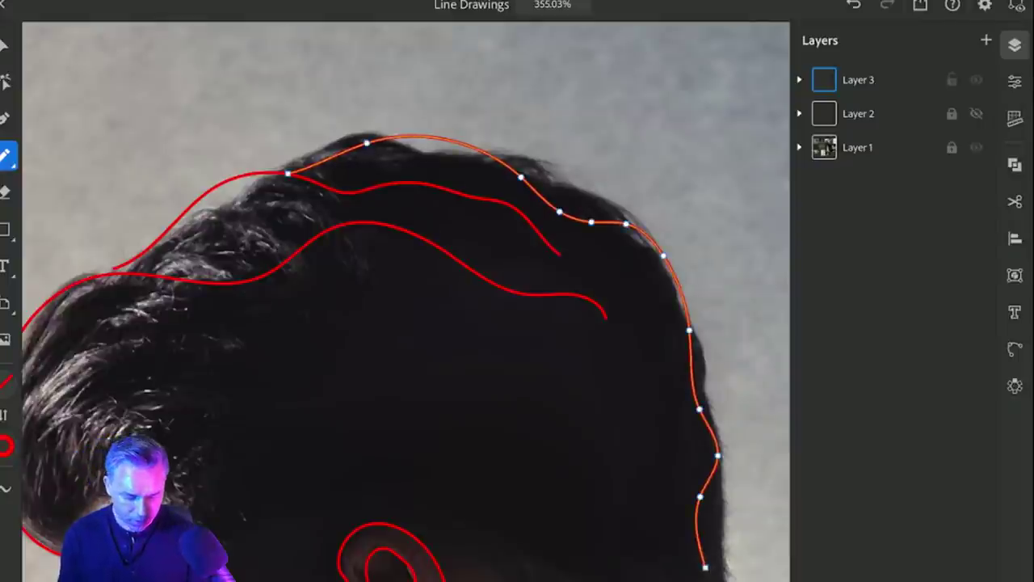
{"action": "mouse_move", "coordinate": [72, 508]}
{"action": "left_mouse_down"}
{"action": "mouse_move", "coordinate": [354, 401]}
{"action": "mouse_move", "coordinate": [525, 435]}
{"action": "left_mouse_up"}
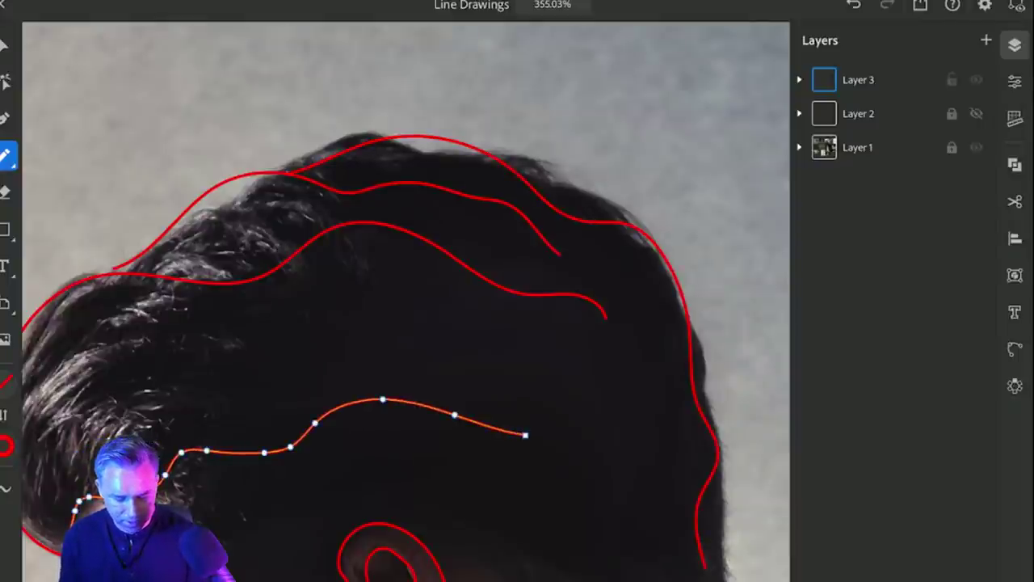
Draw another wavy strand through the side of the quiff and trace the hairline from behind the ear to the nape with the Pencil.
{"action": "mouse_move", "coordinate": [56, 411]}
{"action": "left_mouse_down"}
{"action": "mouse_move", "coordinate": [271, 356]}
{"action": "mouse_move", "coordinate": [457, 347]}
{"action": "left_mouse_up"}
{"action": "scroll", "coordinate": [404, 299], "scroll_direction": "down", "scroll_amount": 3}
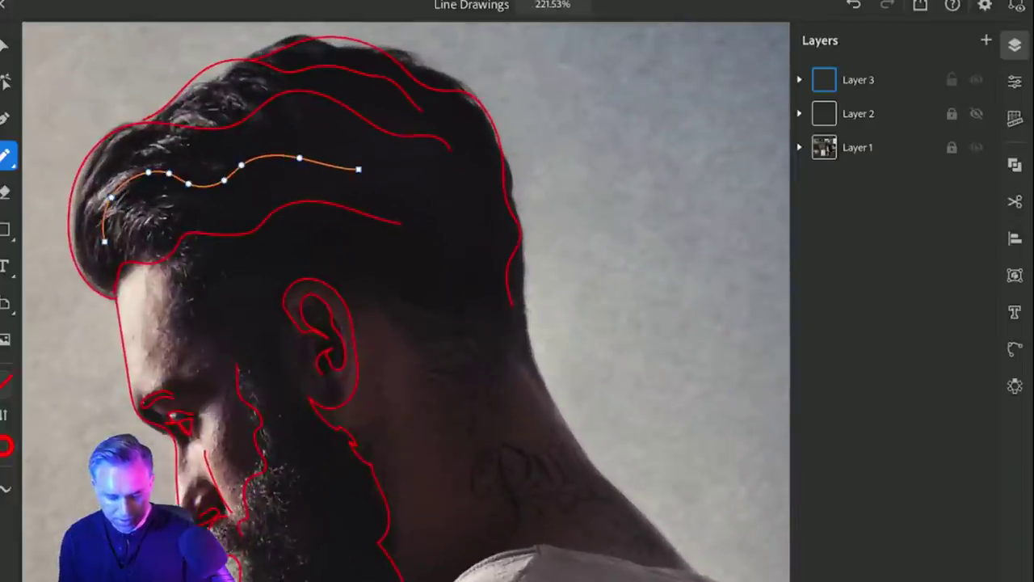
{"action": "mouse_move", "coordinate": [346, 284]}
{"action": "left_mouse_down"}
{"action": "mouse_move", "coordinate": [473, 360]}
{"action": "mouse_move", "coordinate": [556, 392]}
{"action": "left_mouse_up"}
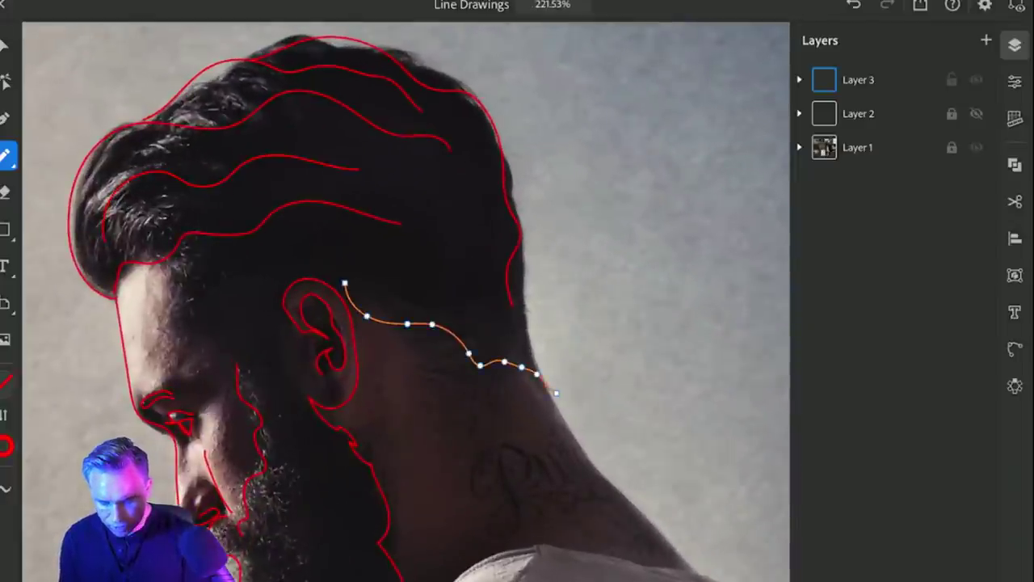
Trace the back of the neck, the T-shirt's neckline and the outer curve of the man's back with the Pencil.
{"action": "scroll", "coordinate": [404, 299], "scroll_direction": "down", "scroll_amount": 3}
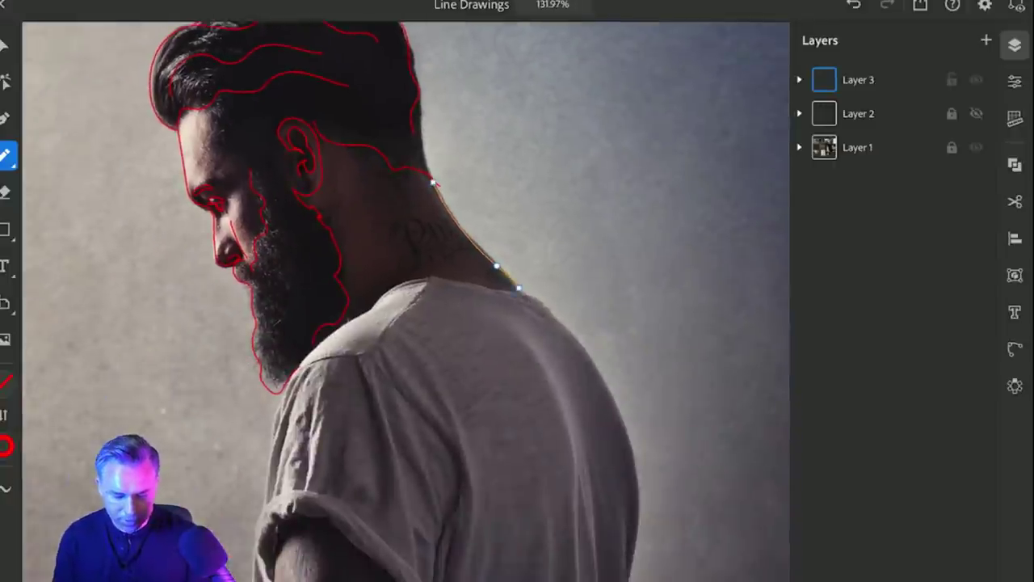
{"action": "scroll", "coordinate": [485, 267], "scroll_direction": "up", "scroll_amount": 4}
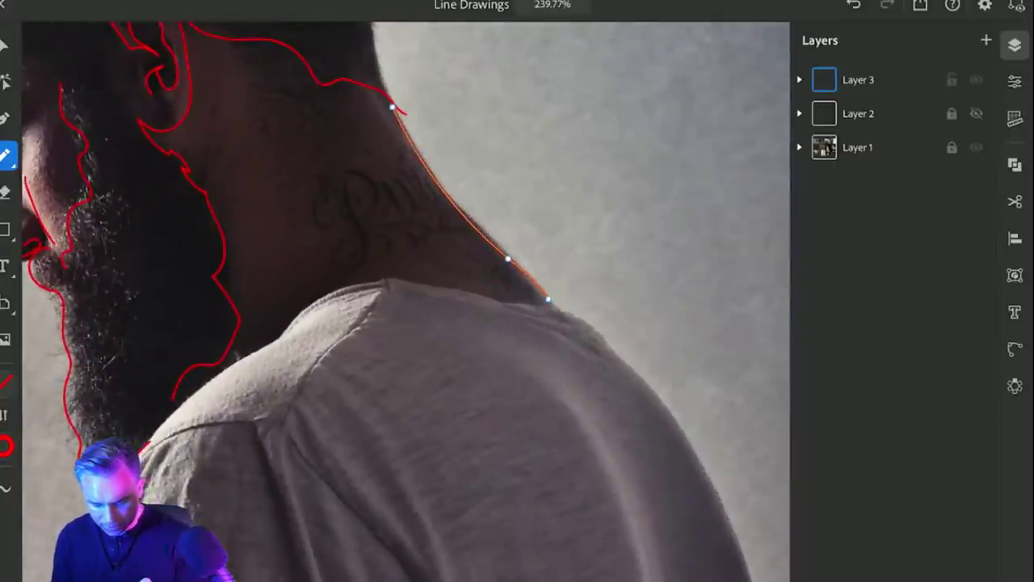
{"action": "scroll", "coordinate": [404, 299], "scroll_direction": "down", "scroll_amount": 3}
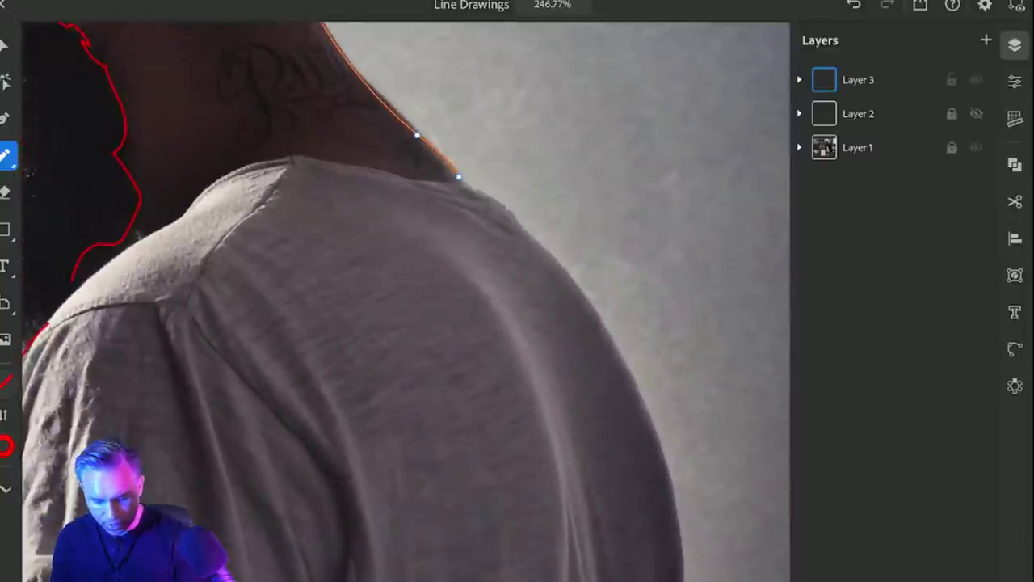
{"action": "mouse_move", "coordinate": [467, 187]}
{"action": "left_mouse_down"}
{"action": "mouse_move", "coordinate": [284, 167]}
{"action": "mouse_move", "coordinate": [231, 174]}
{"action": "mouse_move", "coordinate": [144, 233]}
{"action": "left_mouse_up"}
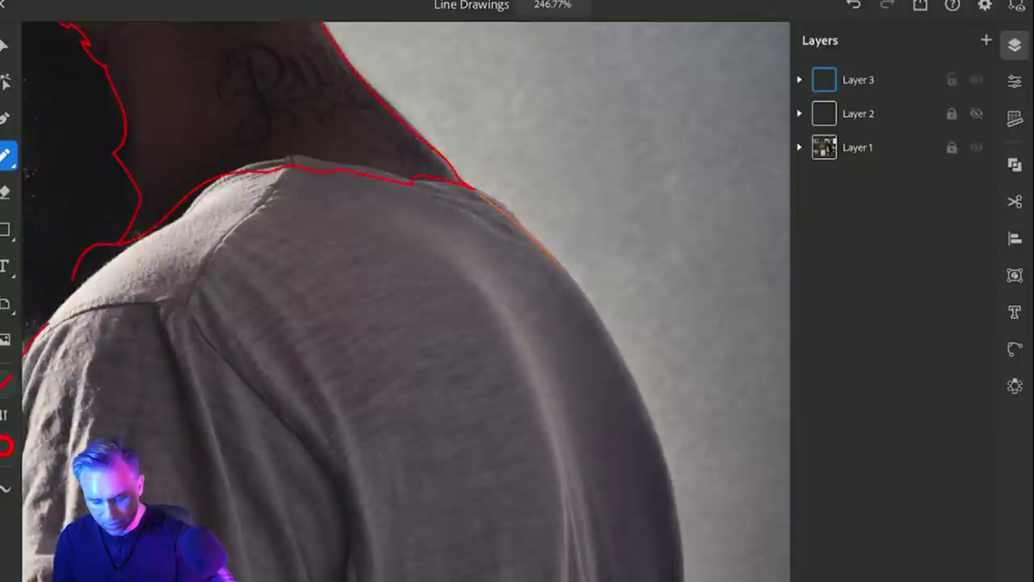
{"action": "left_click_drag", "start_coordinate": [477, 194], "coordinate": [677, 578]}
{"action": "scroll", "coordinate": [405, 299], "scroll_direction": "down", "scroll_amount": 3}
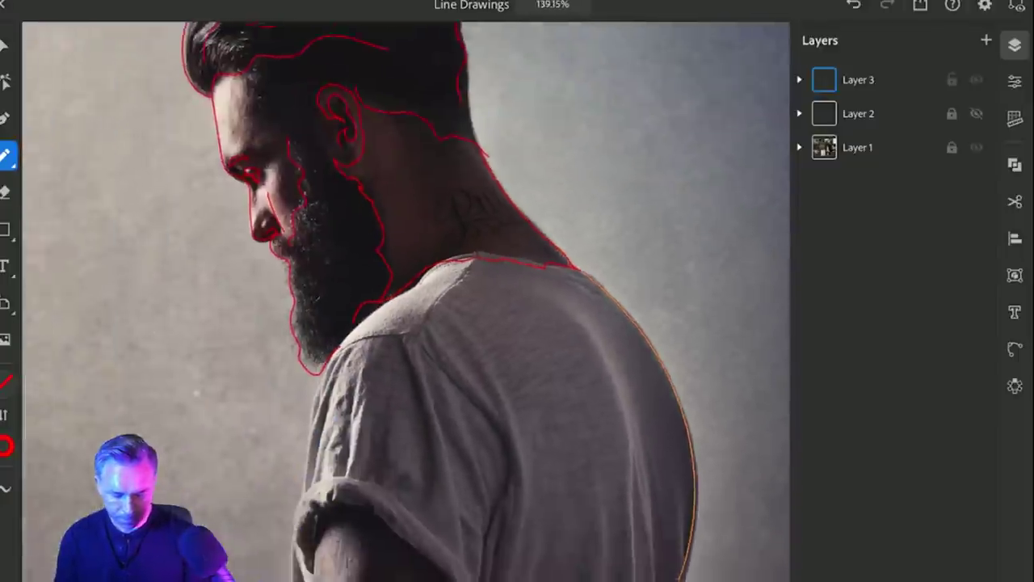
Trace the T-shirt's shoulder seam, sleeve outline, rolled cuff and armhole fold with the Pencil.
{"action": "mouse_move", "coordinate": [507, 240]}
{"action": "left_mouse_down"}
{"action": "mouse_move", "coordinate": [458, 311]}
{"action": "mouse_move", "coordinate": [361, 315]}
{"action": "mouse_move", "coordinate": [319, 394]}
{"action": "mouse_move", "coordinate": [288, 578]}
{"action": "left_mouse_up"}
{"action": "mouse_move", "coordinate": [296, 523]}
{"action": "left_mouse_down"}
{"action": "mouse_move", "coordinate": [353, 488]}
{"action": "mouse_move", "coordinate": [473, 579]}
{"action": "left_mouse_up"}
{"action": "mouse_move", "coordinate": [569, 578]}
{"action": "left_mouse_down"}
{"action": "mouse_move", "coordinate": [594, 533]}
{"action": "mouse_move", "coordinate": [511, 388]}
{"action": "mouse_move", "coordinate": [446, 308]}
{"action": "left_mouse_up"}
Draw a wavy contour line down through the inside of the beard with the Pencil.
{"action": "scroll", "coordinate": [404, 299], "scroll_direction": "down", "scroll_amount": 3}
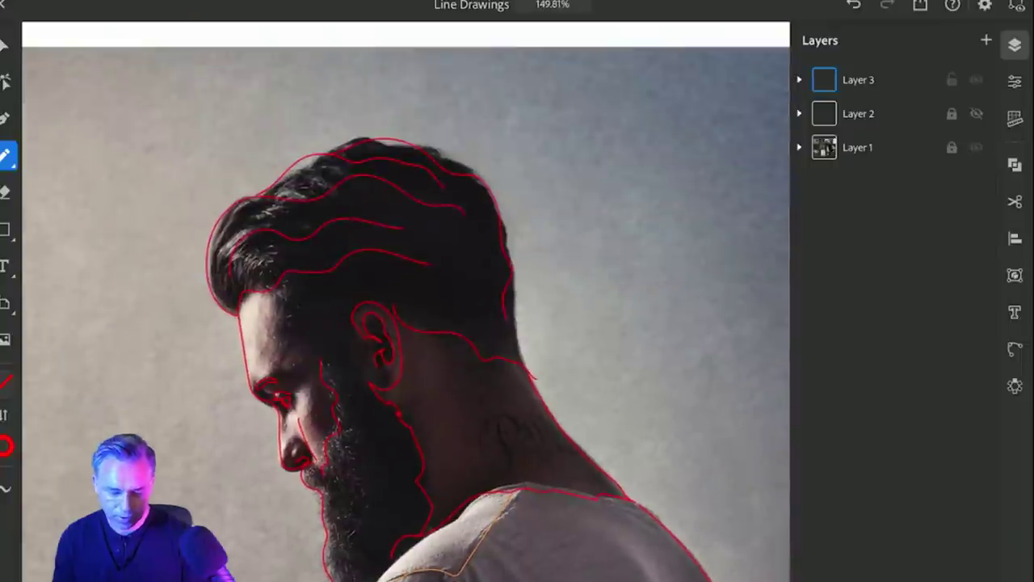
{"action": "scroll", "coordinate": [404, 299], "scroll_direction": "up", "scroll_amount": 5}
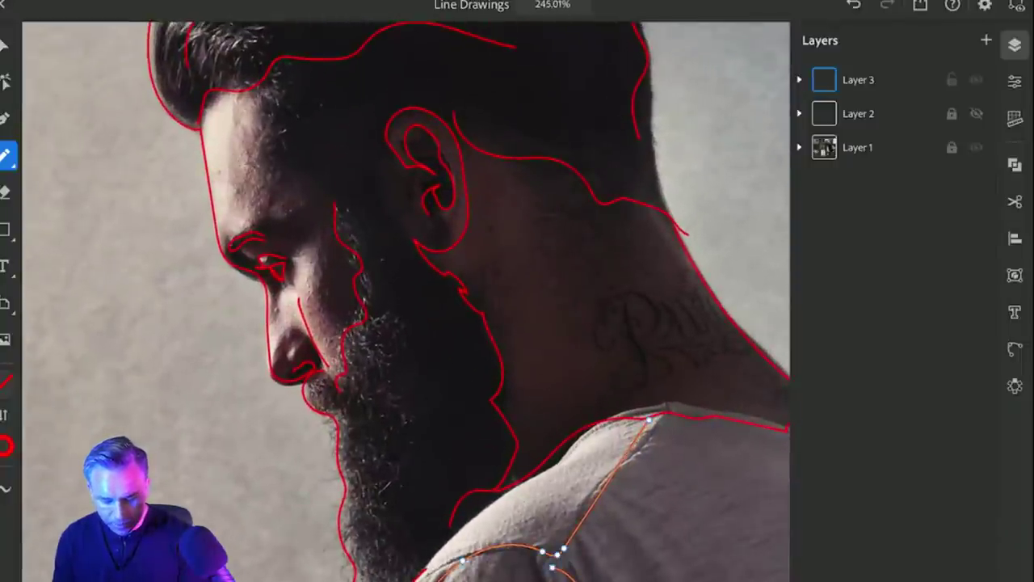
{"action": "mouse_move", "coordinate": [377, 356]}
{"action": "left_mouse_down"}
{"action": "mouse_move", "coordinate": [361, 458]}
{"action": "mouse_move", "coordinate": [396, 576]}
{"action": "left_mouse_up"}
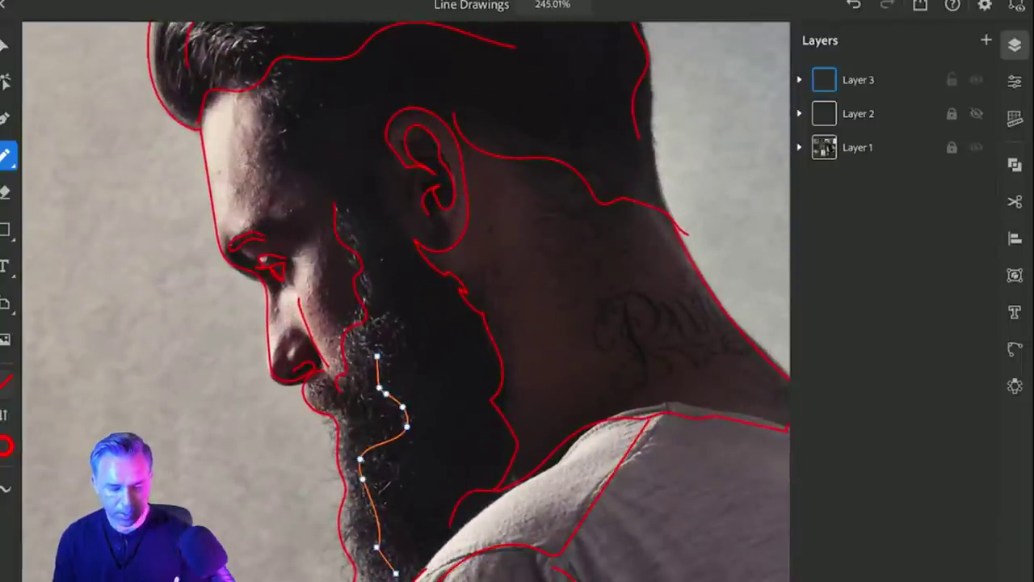
Select all the line paths of the bearded man, set their stroke color to black and deselect them.
{"action": "key", "text": "v"}
{"action": "scroll", "coordinate": [404, 299], "scroll_direction": "down", "scroll_amount": 5}
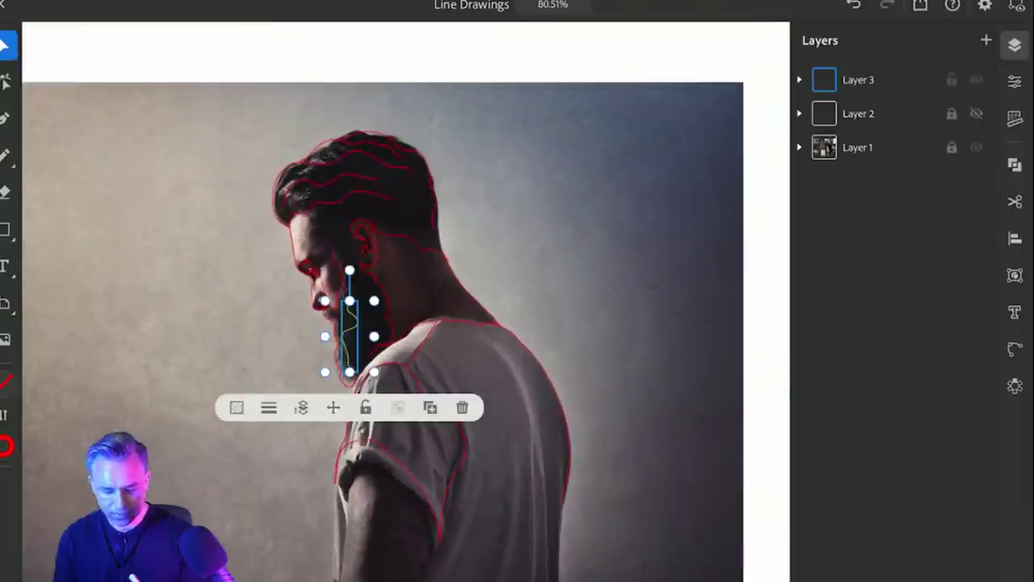
{"action": "left_click_drag", "start_coordinate": [219, 93], "coordinate": [331, 231]}
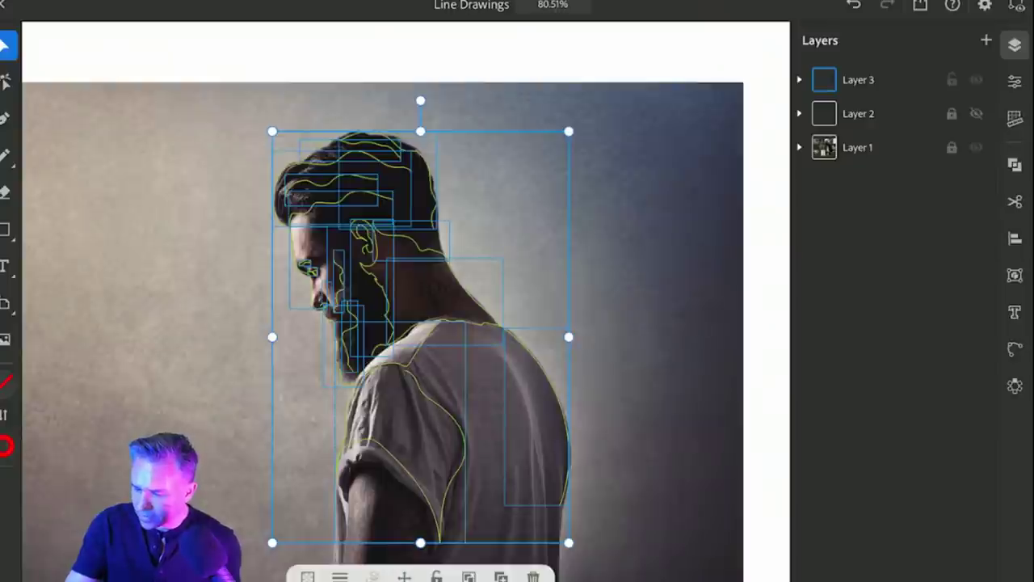
{"action": "left_click", "coordinate": [1015, 82]}
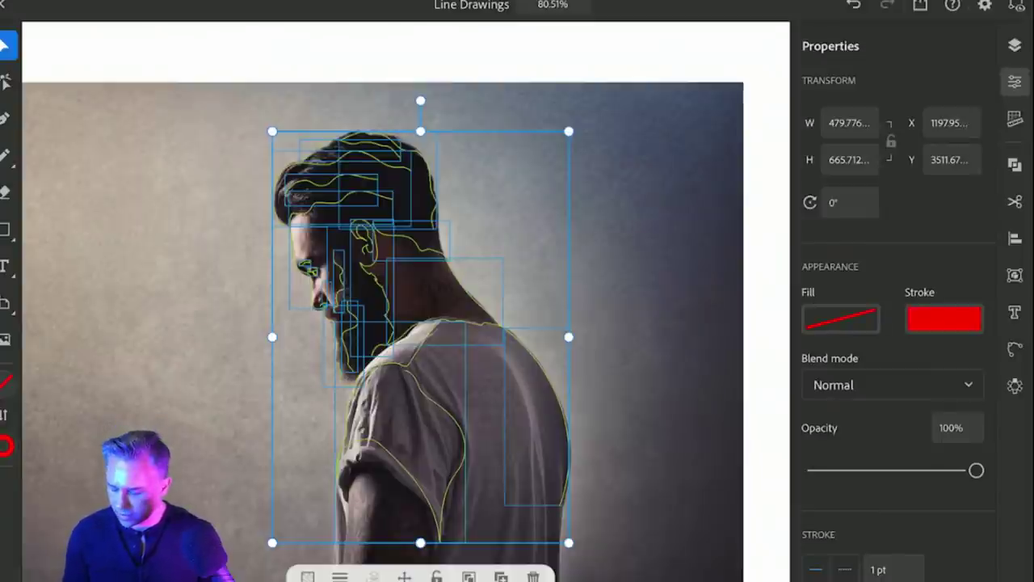
{"action": "left_click", "coordinate": [944, 320]}
{"action": "left_click", "coordinate": [869, 501]}
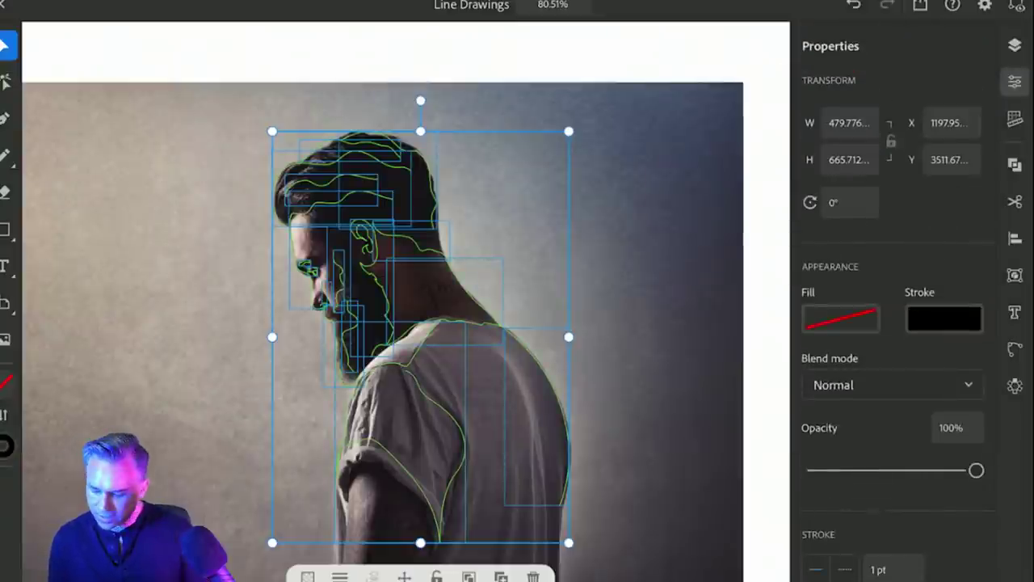
{"action": "left_click", "coordinate": [1015, 45]}
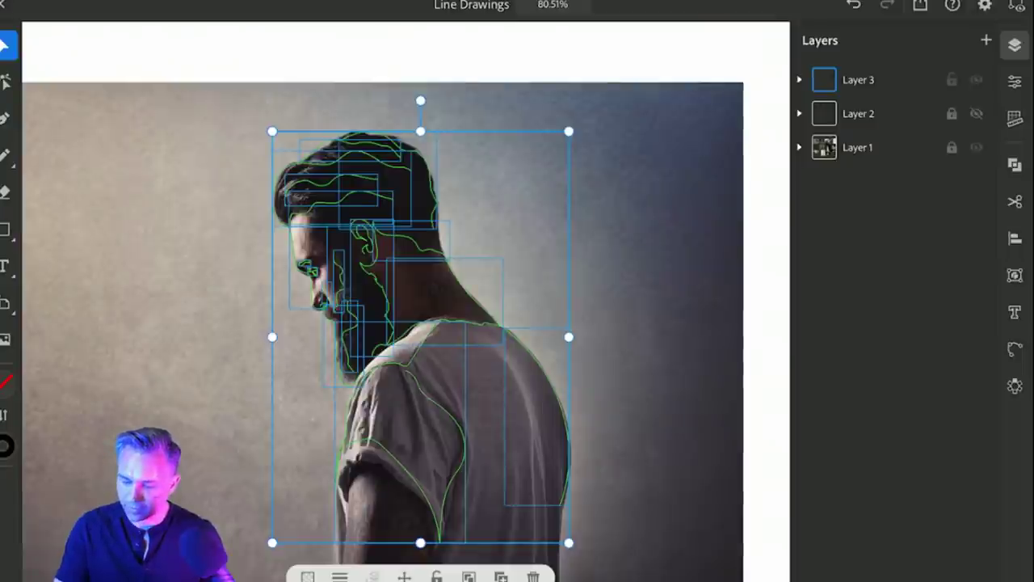
{"action": "key", "text": "Escape"}
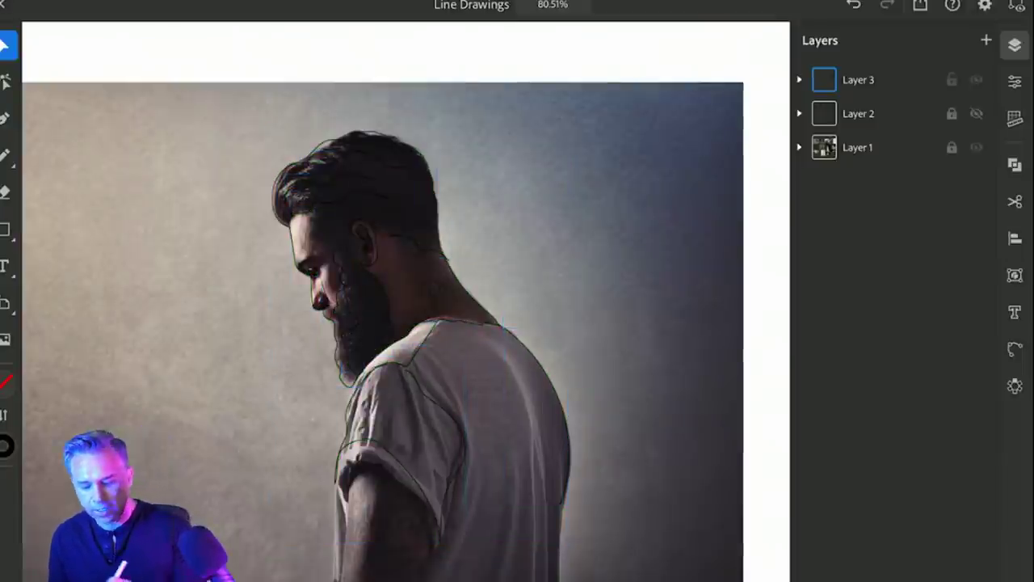
Unlock Layer 1 with the reference photos and lower its opacity to 49%.
{"action": "left_click", "coordinate": [952, 147]}
{"action": "left_click", "coordinate": [858, 147]}
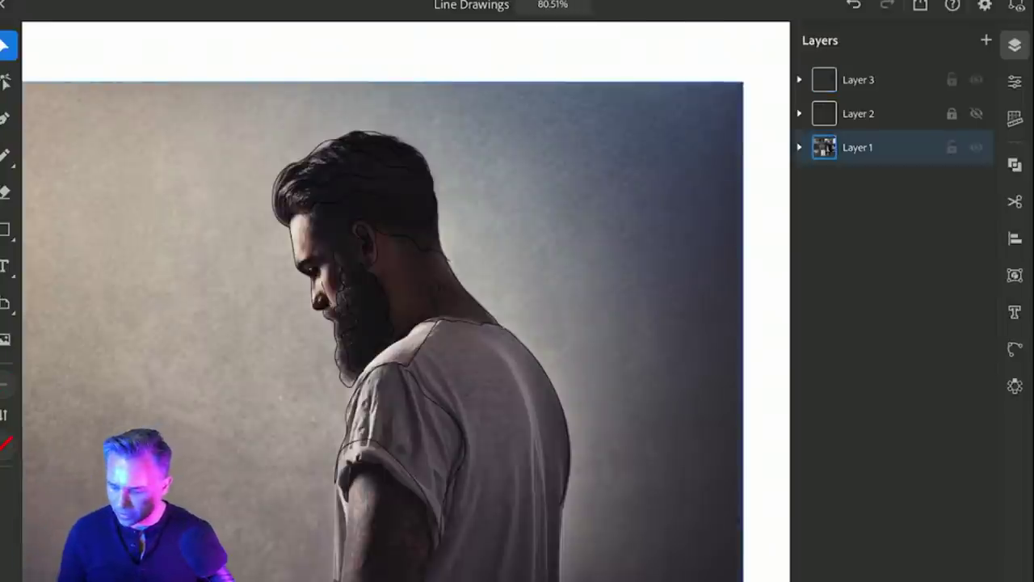
{"action": "left_click", "coordinate": [1015, 82]}
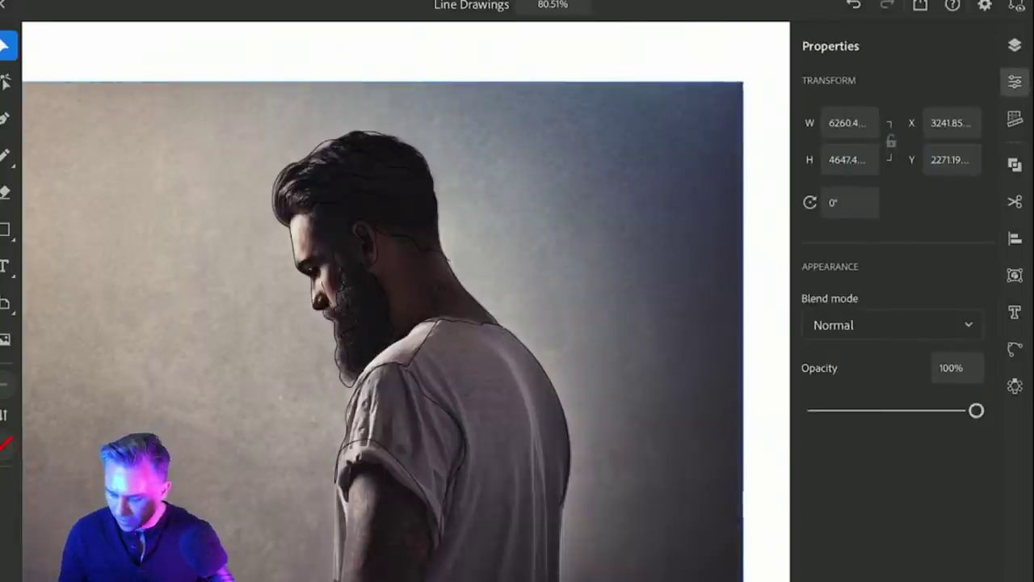
{"action": "left_click_drag", "start_coordinate": [974, 410], "coordinate": [895, 410]}
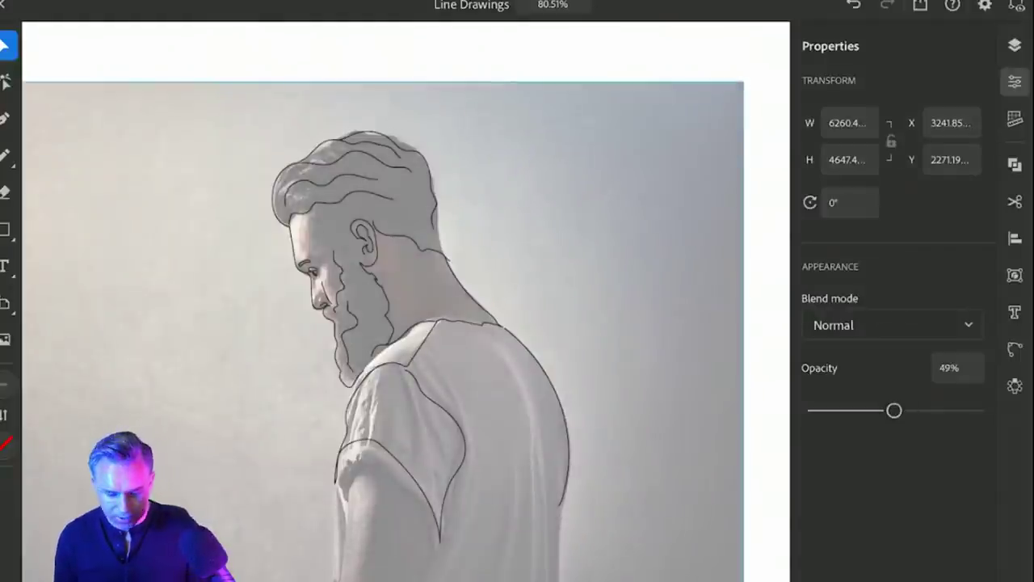
{"action": "key", "text": "Escape"}
{"action": "left_click", "coordinate": [1015, 45]}
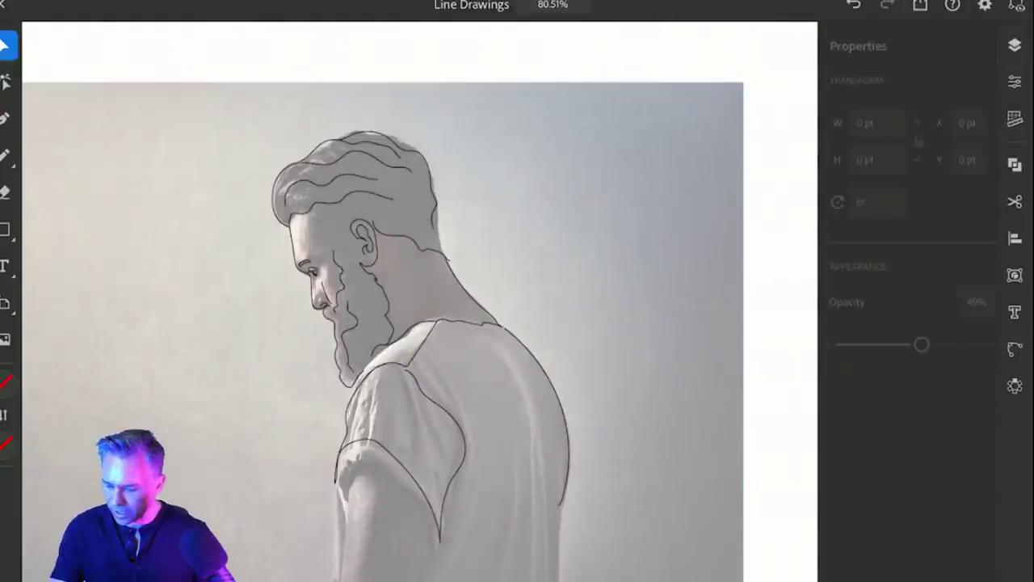
Hide Layer 1 to examine the bearded man's line drawing without the photo, and show the layer again.
{"action": "scroll", "coordinate": [352, 283], "scroll_direction": "up", "scroll_amount": 5}
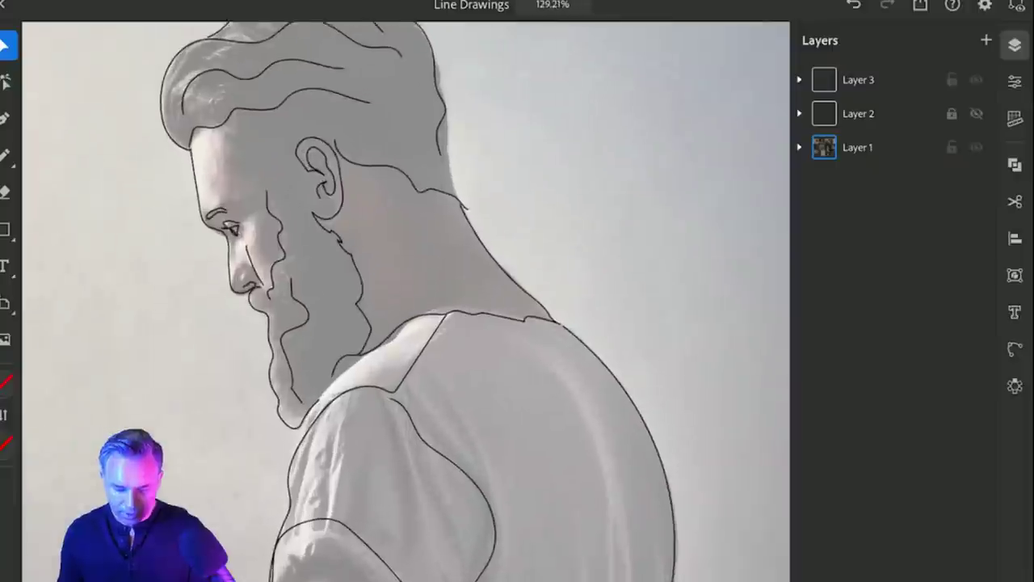
{"action": "left_click", "coordinate": [976, 148]}
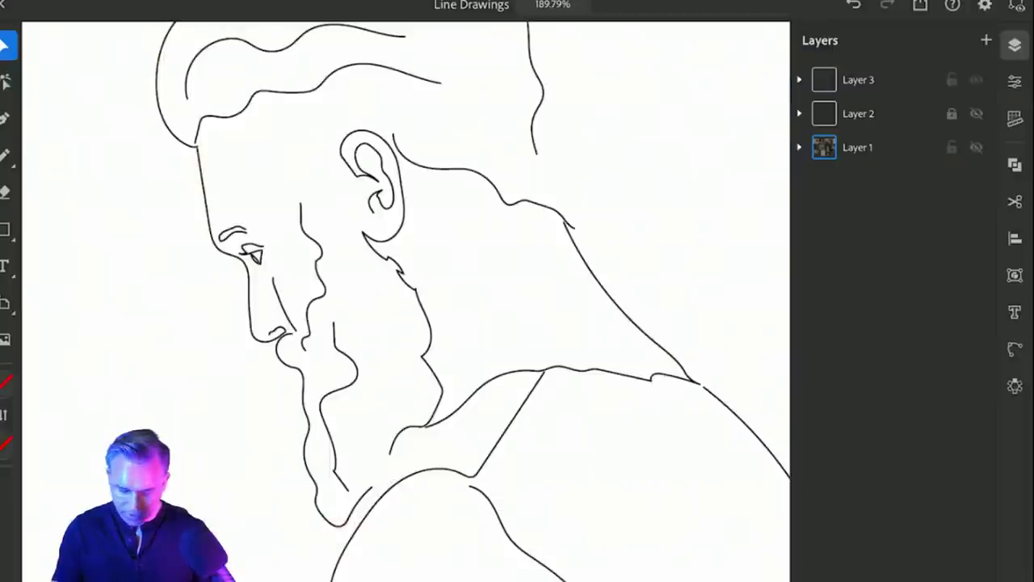
{"action": "scroll", "coordinate": [351, 283], "scroll_direction": "down", "scroll_amount": 5}
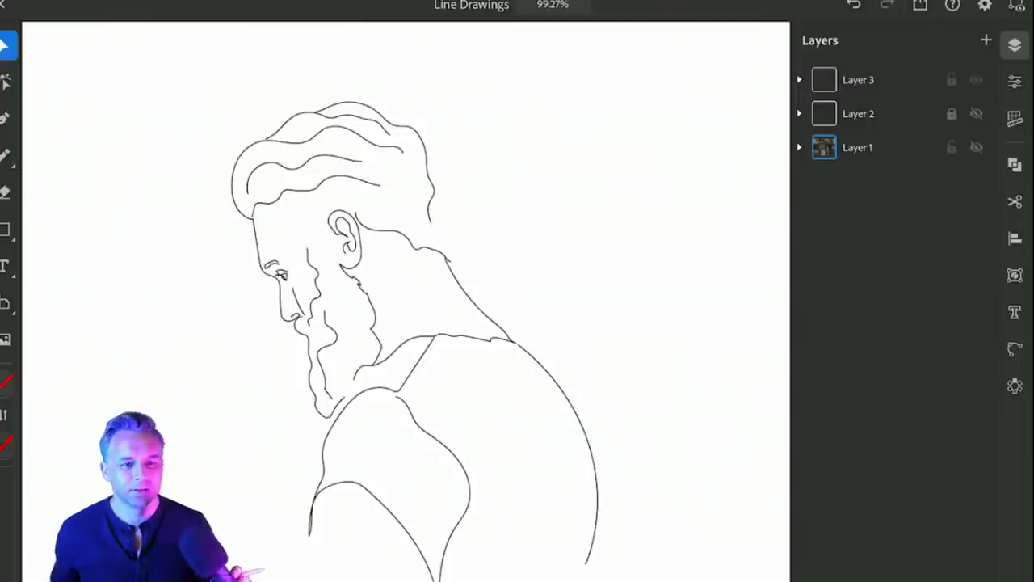
{"action": "scroll", "coordinate": [396, 339], "scroll_direction": "down", "scroll_amount": 3}
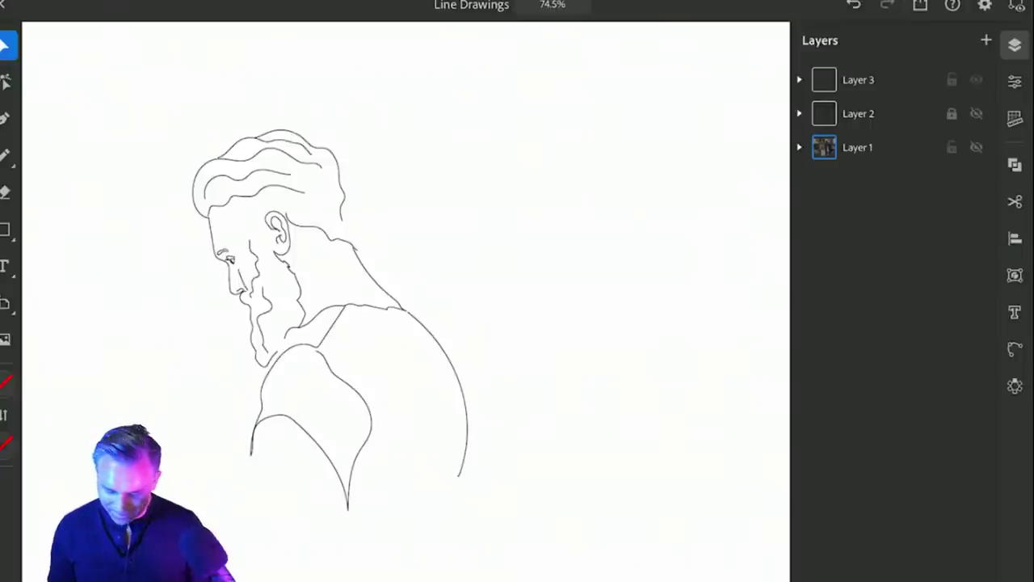
{"action": "scroll", "coordinate": [330, 339], "scroll_direction": "down", "scroll_amount": 5}
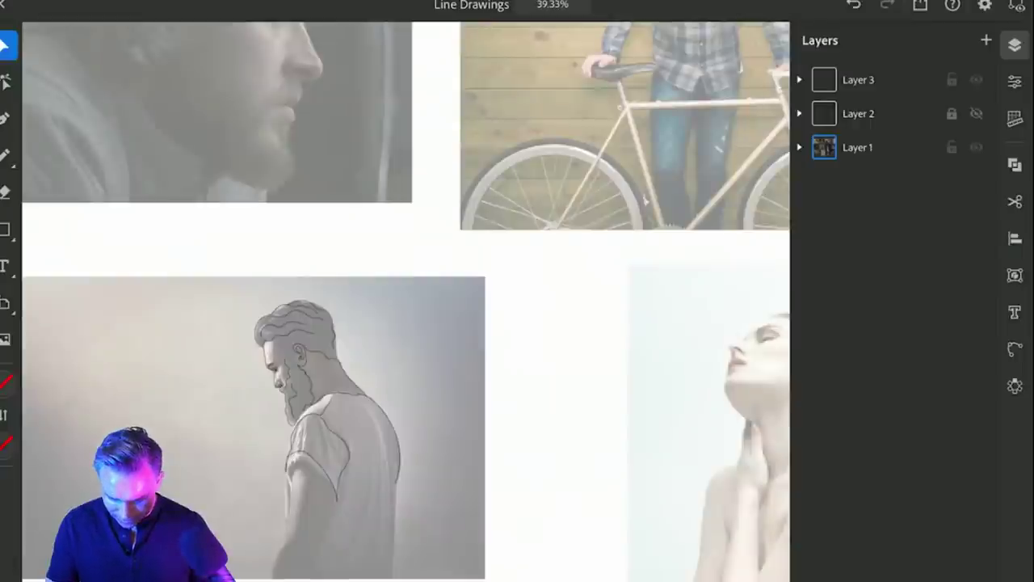
Lock Layer 1 and activate the Pencil on Layer 3, over the photo of the woman with her head tilted back.
{"action": "scroll", "coordinate": [404, 299], "scroll_direction": "down", "scroll_amount": 5}
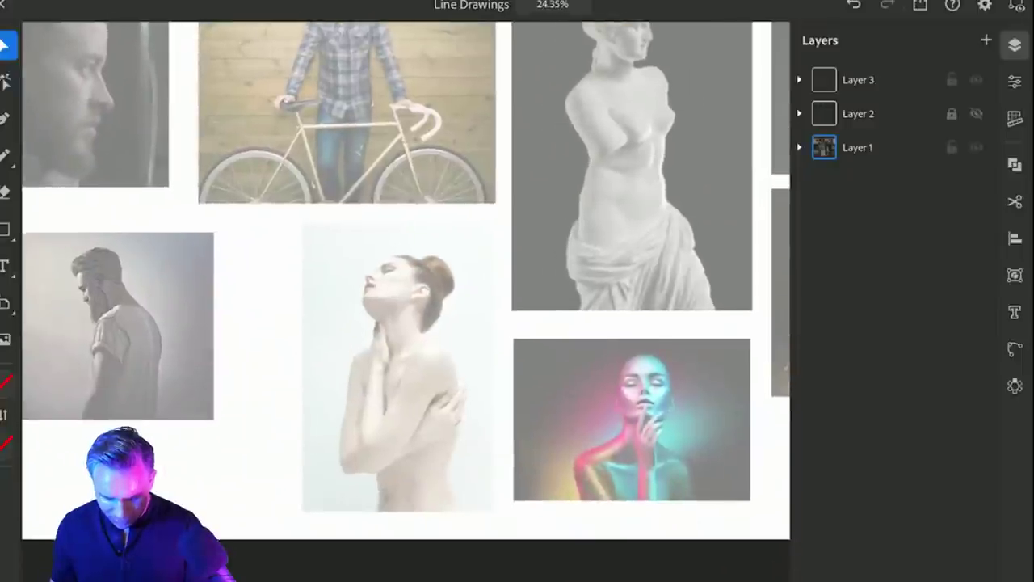
{"action": "scroll", "coordinate": [405, 283], "scroll_direction": "down", "scroll_amount": 4}
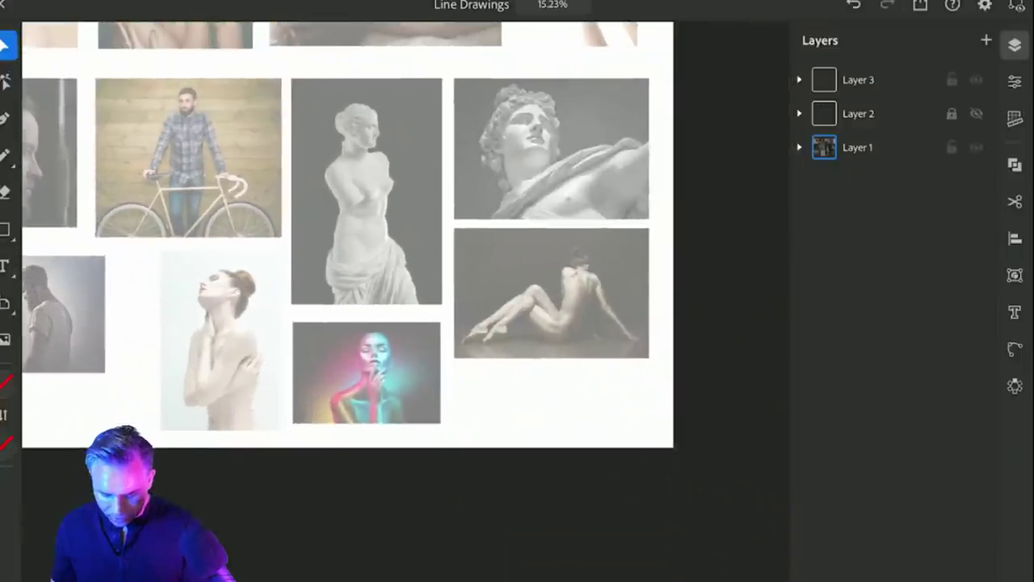
{"action": "scroll", "coordinate": [174, 323], "scroll_direction": "up", "scroll_amount": 8}
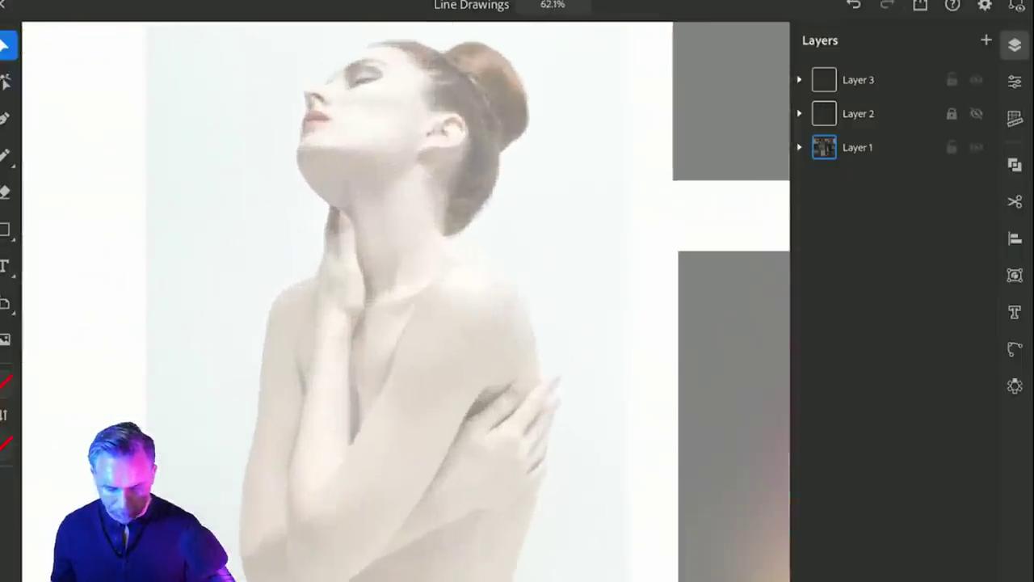
{"action": "scroll", "coordinate": [405, 299], "scroll_direction": "up", "scroll_amount": 1}
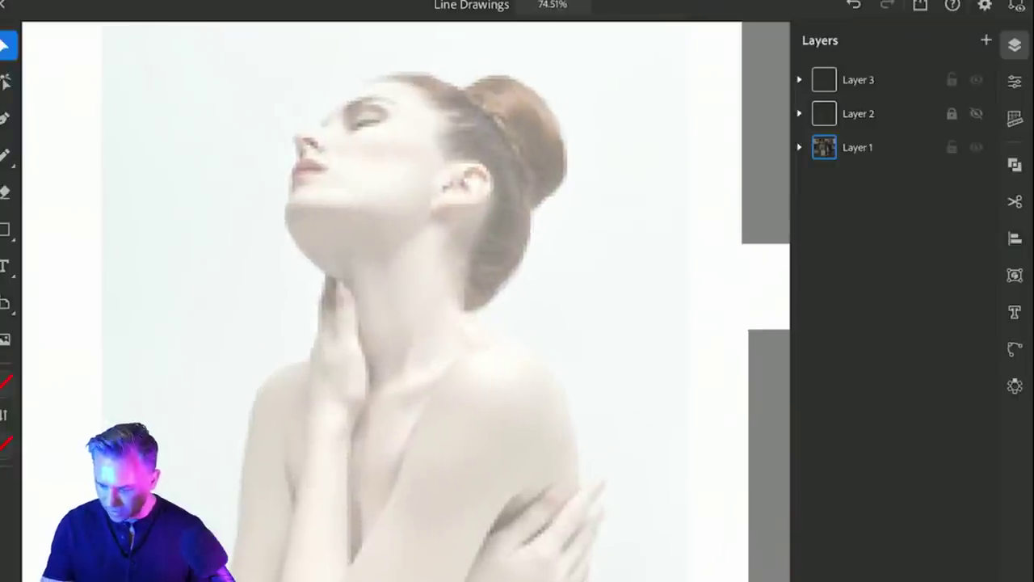
{"action": "left_click", "coordinate": [952, 147]}
{"action": "left_click", "coordinate": [858, 79]}
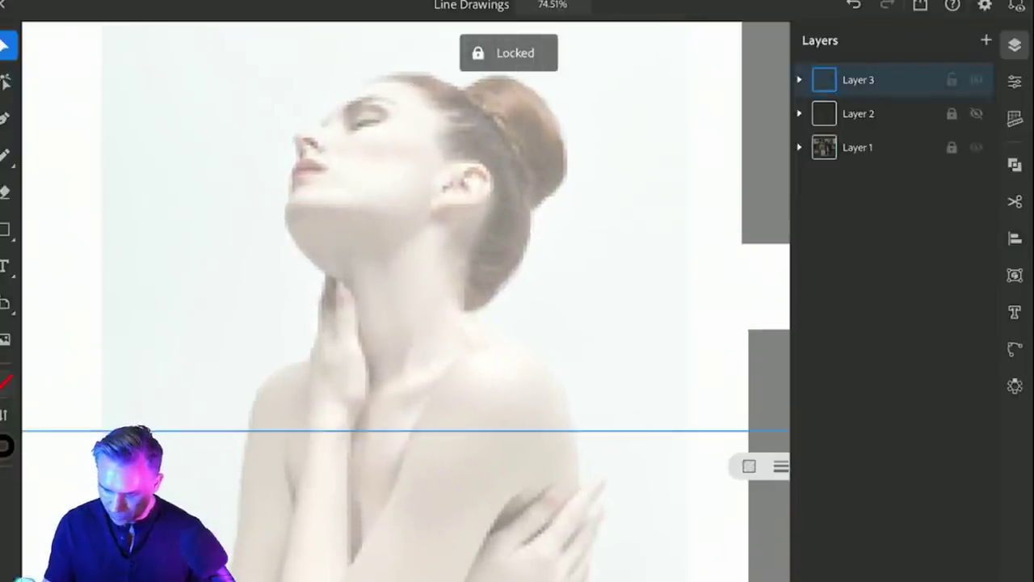
{"action": "left_click", "coordinate": [6, 155]}
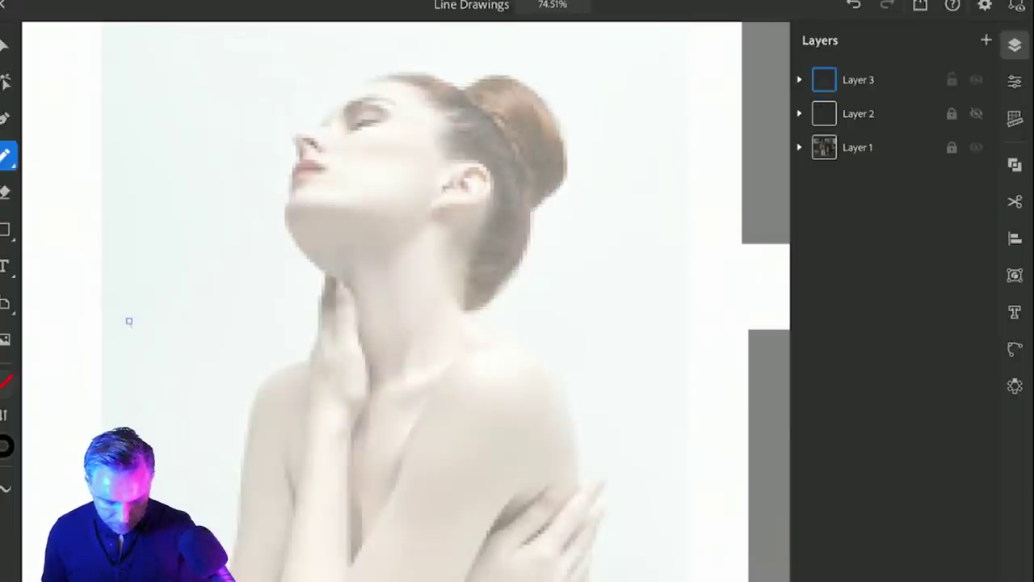
Try to trace the woman's chin and jawline with the Pencil, starting from her throat, and undo the strokes.
{"action": "mouse_move", "coordinate": [332, 281]}
{"action": "left_mouse_down"}
{"action": "mouse_move", "coordinate": [291, 234]}
{"action": "mouse_move", "coordinate": [343, 202]}
{"action": "mouse_move", "coordinate": [388, 211]}
{"action": "left_mouse_up"}
{"action": "scroll", "coordinate": [282, 49], "scroll_direction": "up", "scroll_amount": 3}
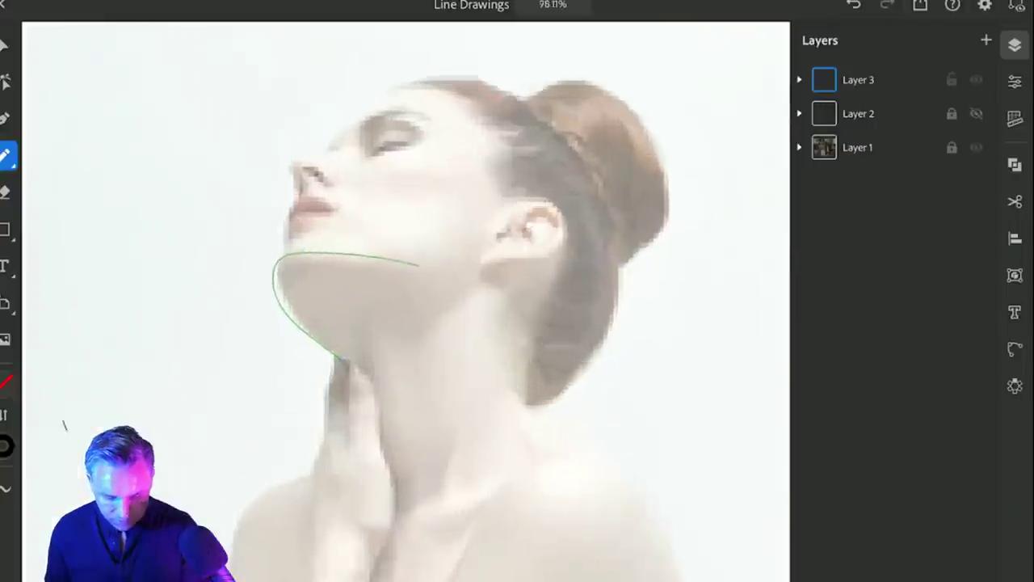
{"action": "scroll", "coordinate": [367, 91], "scroll_direction": "up", "scroll_amount": 5}
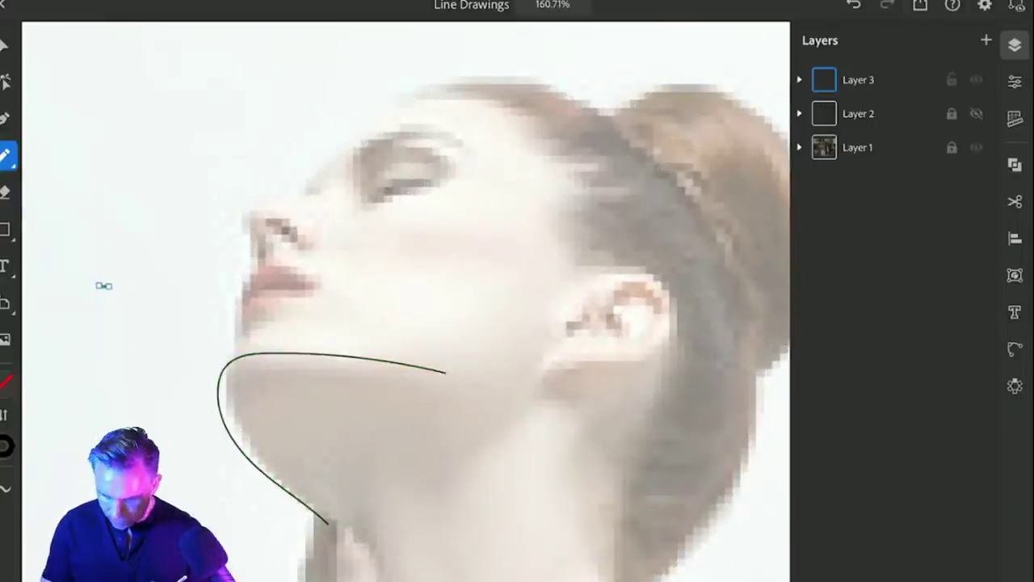
{"action": "key", "text": "ctrl+z"}
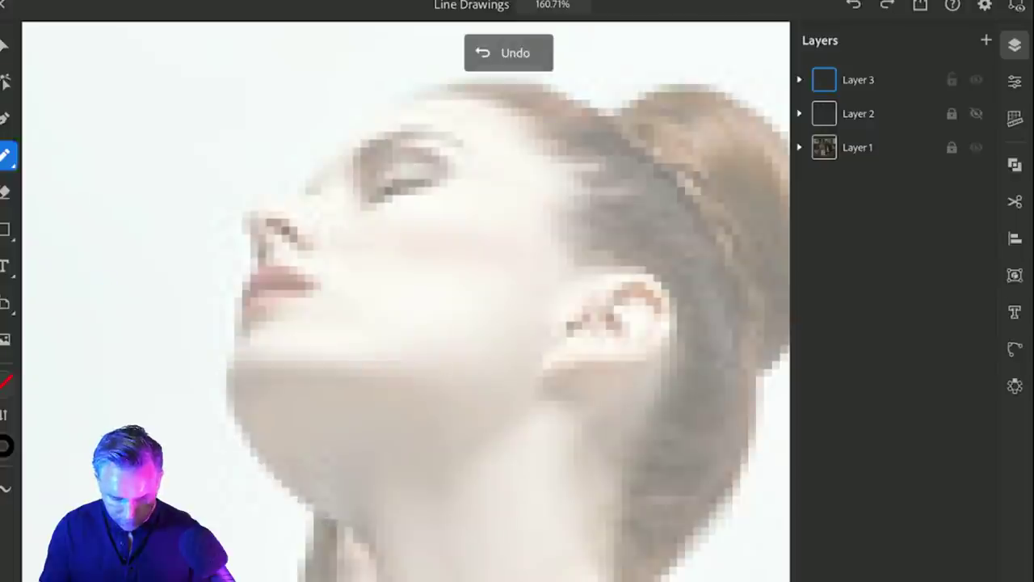
{"action": "mouse_move", "coordinate": [323, 511]}
{"action": "left_mouse_down"}
{"action": "mouse_move", "coordinate": [240, 433]}
{"action": "mouse_move", "coordinate": [228, 385]}
{"action": "mouse_move", "coordinate": [243, 349]}
{"action": "left_mouse_up"}
{"action": "key", "text": "ctrl+z"}
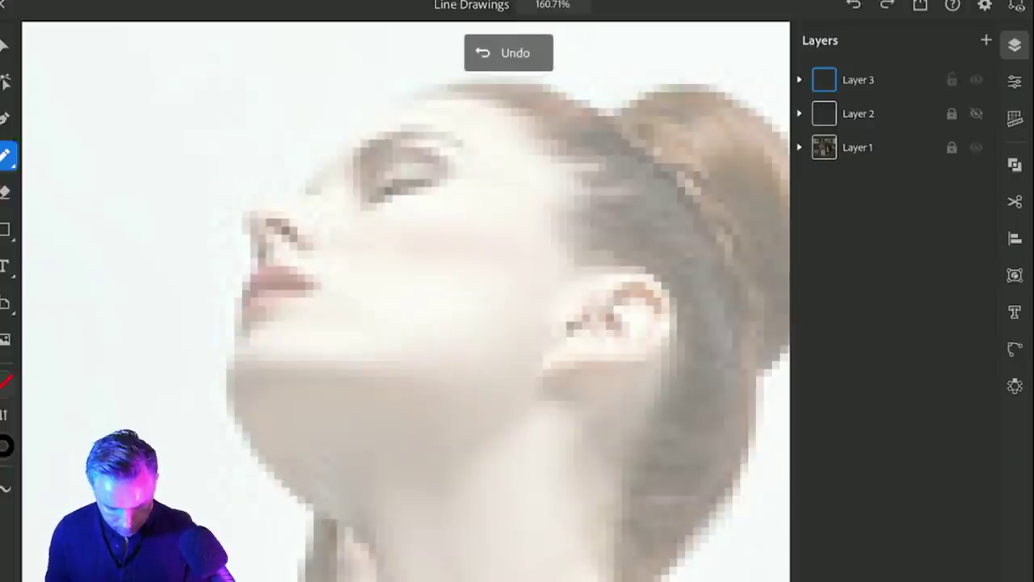
Try to trace the profile, head outline and closed eye of the woman with her head tilted back, and delete the strokes.
{"action": "mouse_move", "coordinate": [320, 511]}
{"action": "left_mouse_down"}
{"action": "mouse_move", "coordinate": [242, 427]}
{"action": "mouse_move", "coordinate": [228, 387]}
{"action": "mouse_move", "coordinate": [244, 314]}
{"action": "mouse_move", "coordinate": [268, 292]}
{"action": "mouse_move", "coordinate": [318, 287]}
{"action": "mouse_move", "coordinate": [277, 268]}
{"action": "mouse_move", "coordinate": [245, 285]}
{"action": "mouse_move", "coordinate": [254, 259]}
{"action": "mouse_move", "coordinate": [245, 215]}
{"action": "mouse_move", "coordinate": [298, 194]}
{"action": "mouse_move", "coordinate": [397, 94]}
{"action": "mouse_move", "coordinate": [469, 68]}
{"action": "mouse_move", "coordinate": [528, 74]}
{"action": "mouse_move", "coordinate": [609, 121]}
{"action": "mouse_move", "coordinate": [679, 191]}
{"action": "mouse_move", "coordinate": [759, 441]}
{"action": "mouse_move", "coordinate": [750, 473]}
{"action": "left_mouse_up"}
{"action": "mouse_move", "coordinate": [354, 200]}
{"action": "left_mouse_down"}
{"action": "mouse_move", "coordinate": [359, 170]}
{"action": "mouse_move", "coordinate": [439, 145]}
{"action": "left_mouse_up"}
{"action": "left_click_drag", "start_coordinate": [374, 186], "coordinate": [432, 169]}
{"action": "scroll", "coordinate": [404, 299], "scroll_direction": "down", "scroll_amount": 10}
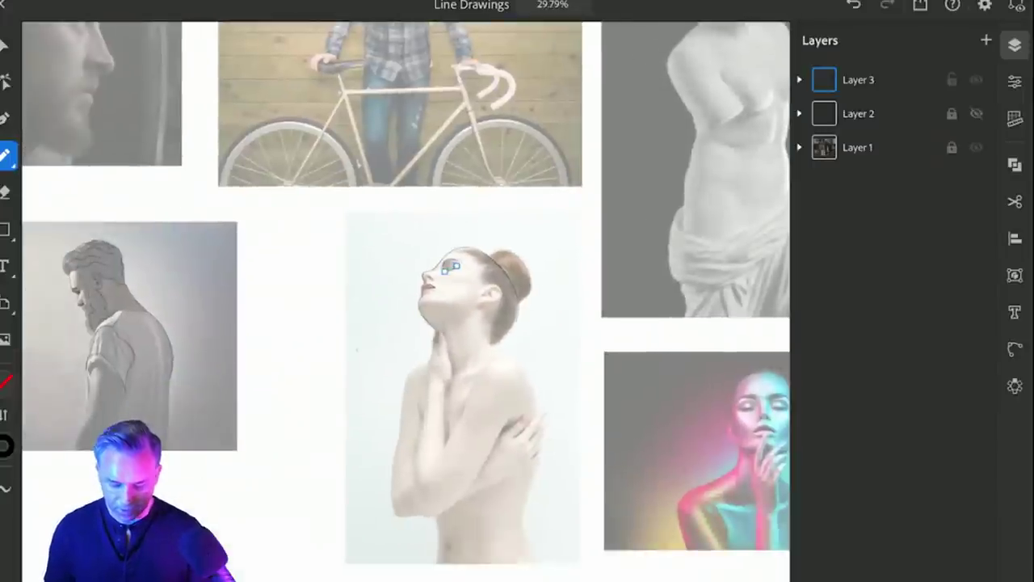
{"action": "key", "text": "v"}
{"action": "left_click", "coordinate": [299, 266]}
{"action": "left_click_drag", "start_coordinate": [404, 234], "coordinate": [533, 339]}
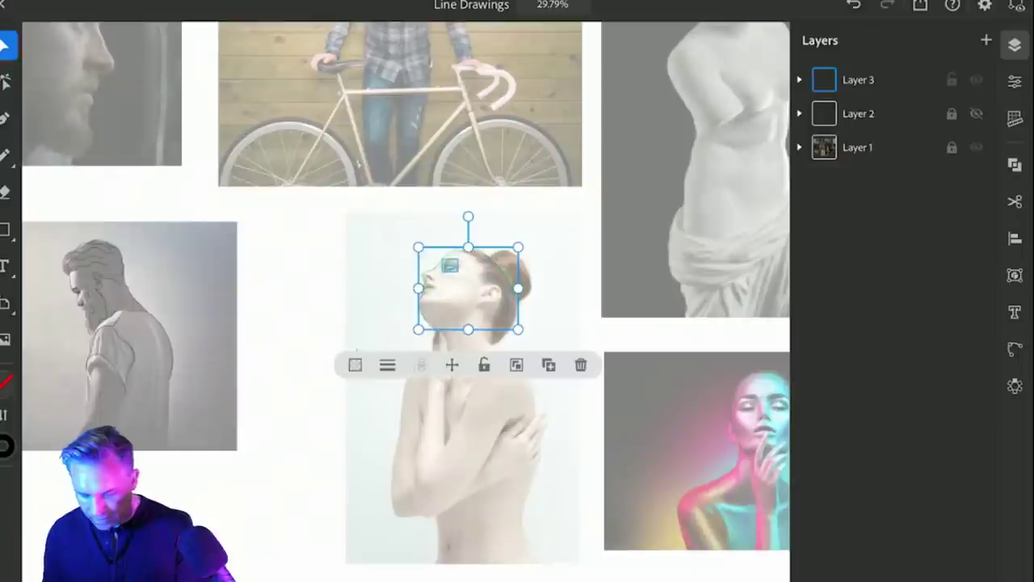
{"action": "key", "text": "Delete"}
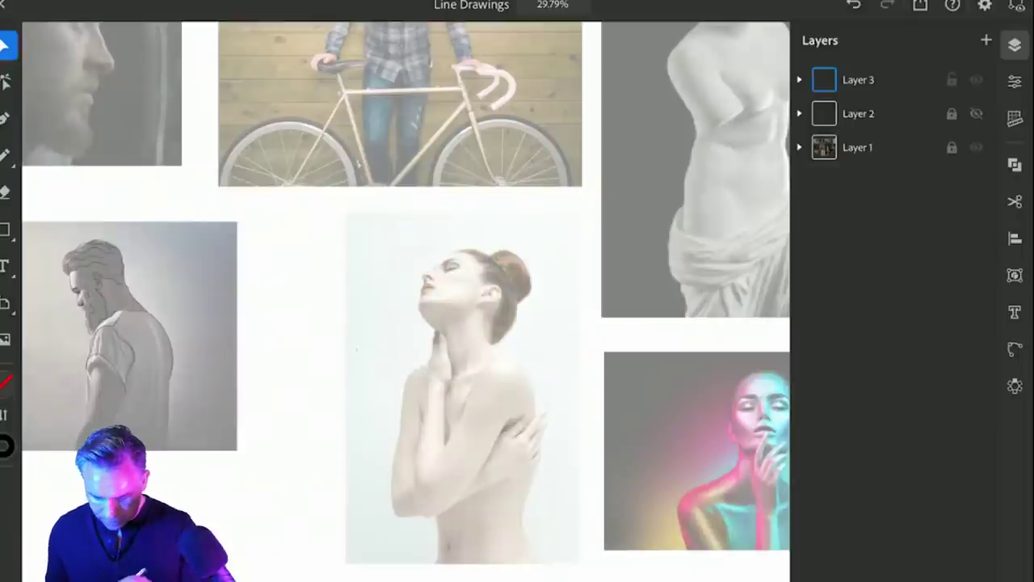
Show Layer 2 and hide Layer 1 so that only the line drawings are displayed without the reference photos.
{"action": "left_click", "coordinate": [977, 113]}
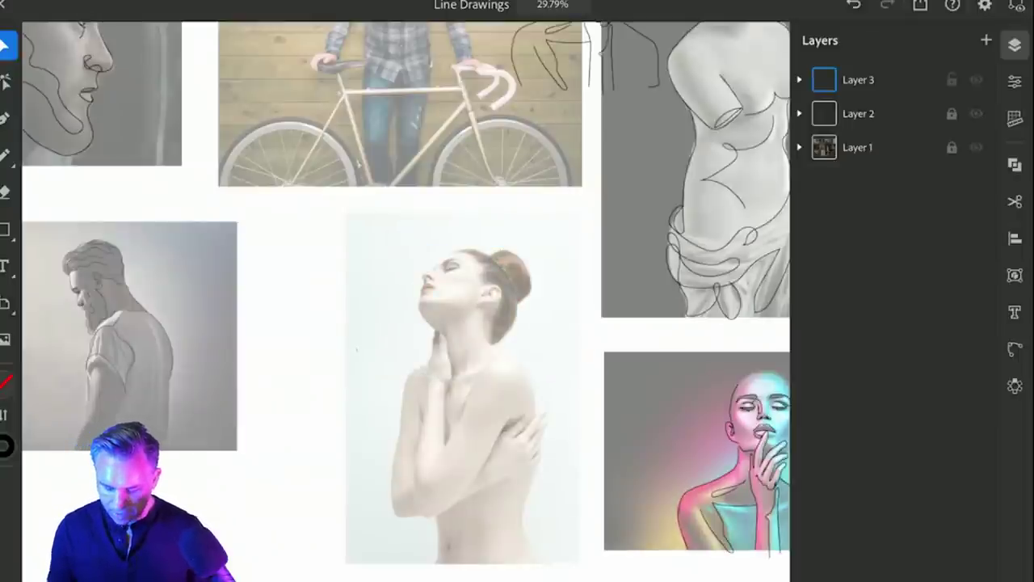
{"action": "scroll", "coordinate": [404, 299], "scroll_direction": "down", "scroll_amount": 3}
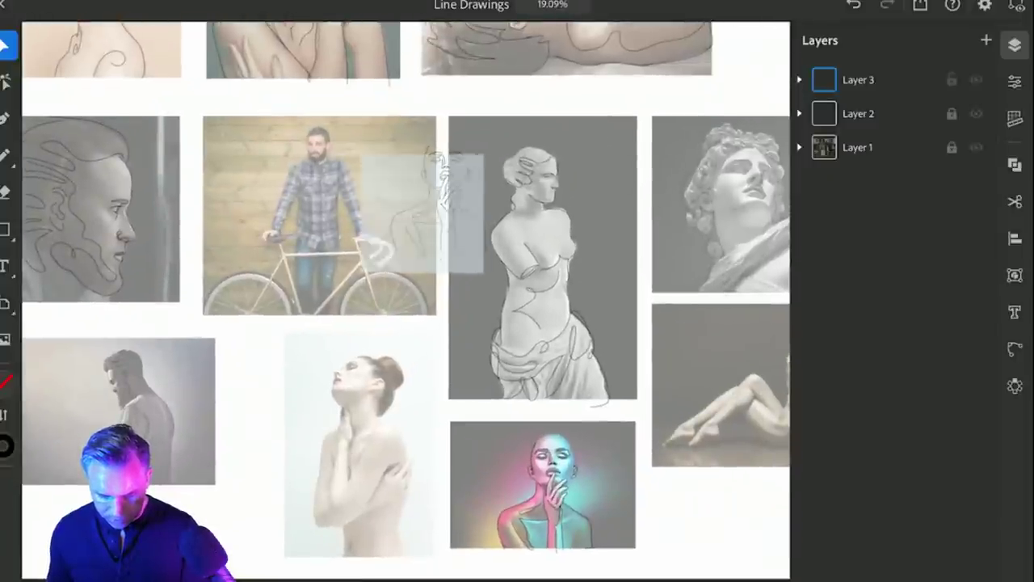
{"action": "left_click", "coordinate": [976, 148]}
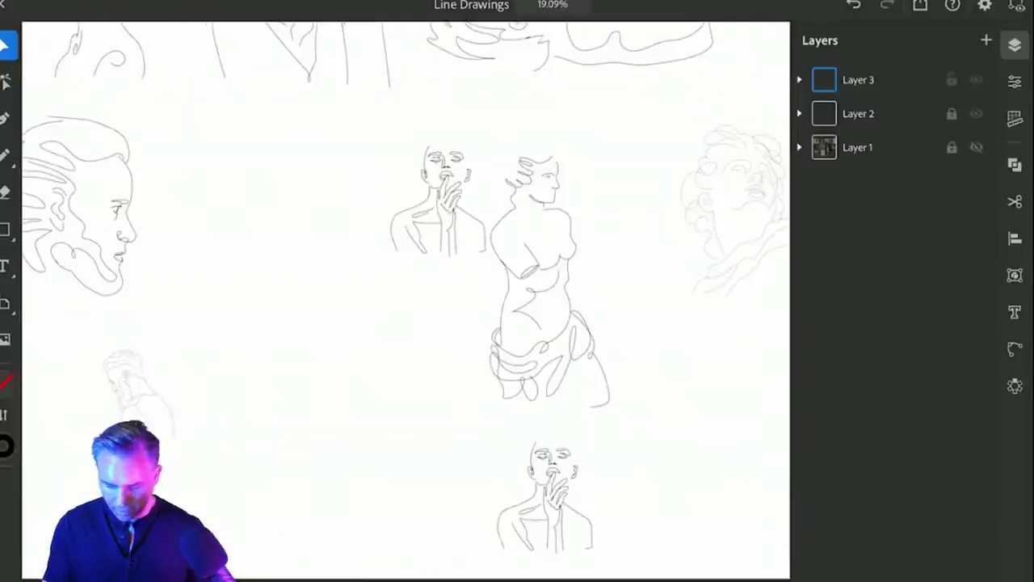
Compare the large bearded profile drawing with its reference photo by showing Layer 1 and hiding it again.
{"action": "scroll", "coordinate": [323, 299], "scroll_direction": "down", "scroll_amount": 2}
{"action": "scroll", "coordinate": [291, 234], "scroll_direction": "up", "scroll_amount": 4}
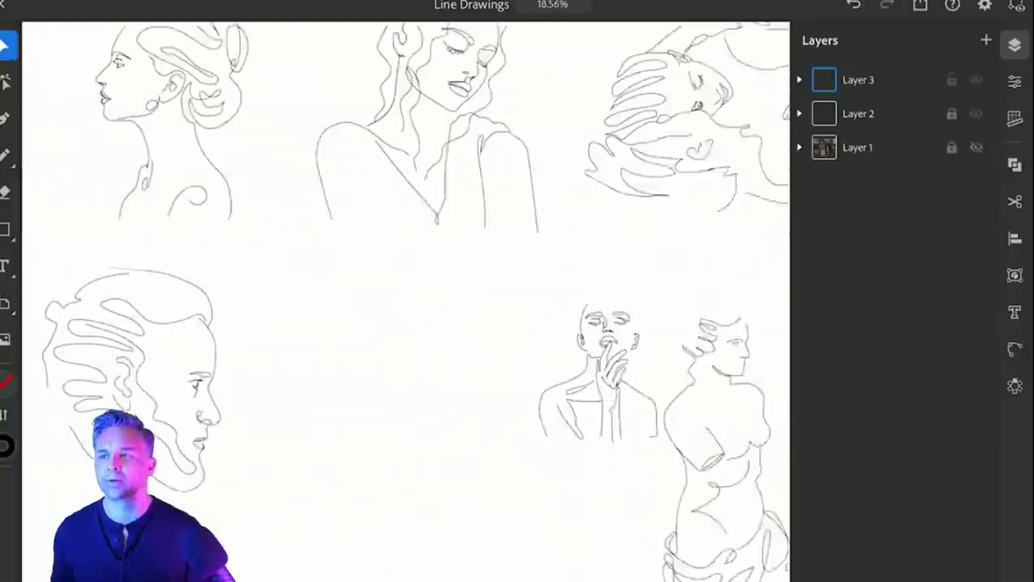
{"action": "scroll", "coordinate": [235, 307], "scroll_direction": "up", "scroll_amount": 5}
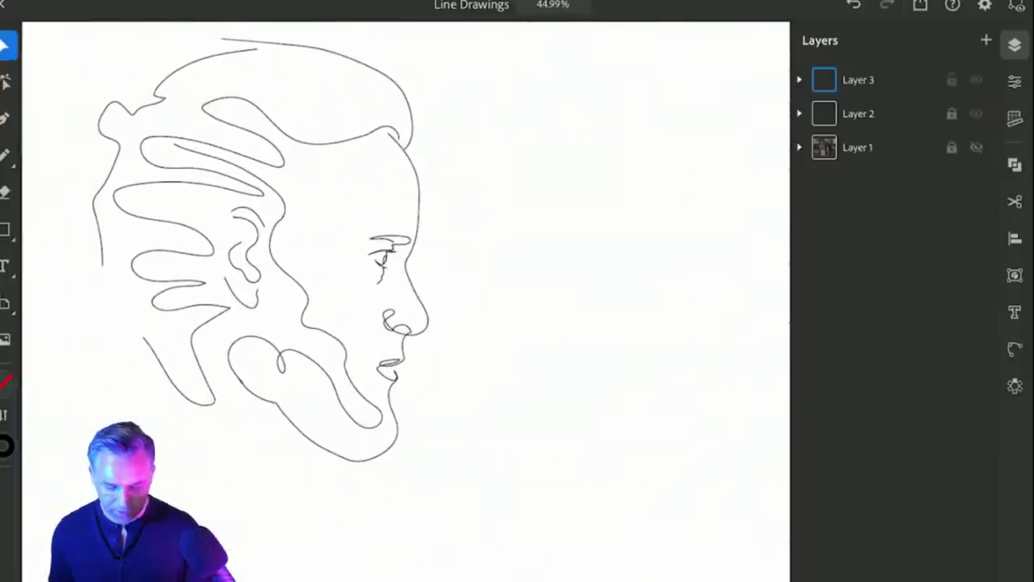
{"action": "scroll", "coordinate": [323, 299], "scroll_direction": "down", "scroll_amount": 2}
{"action": "scroll", "coordinate": [324, 299], "scroll_direction": "up", "scroll_amount": 1}
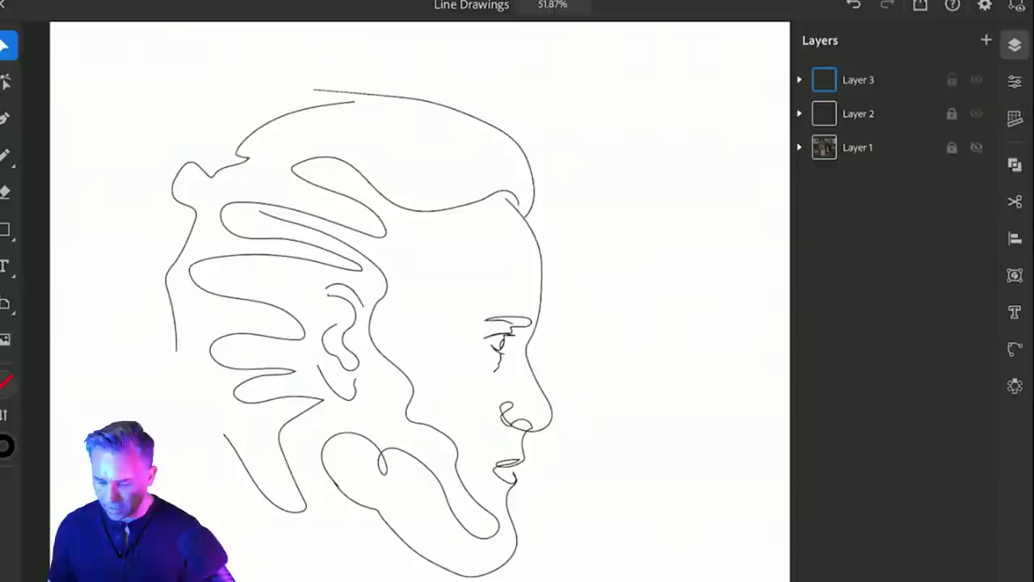
{"action": "left_click", "coordinate": [976, 147]}
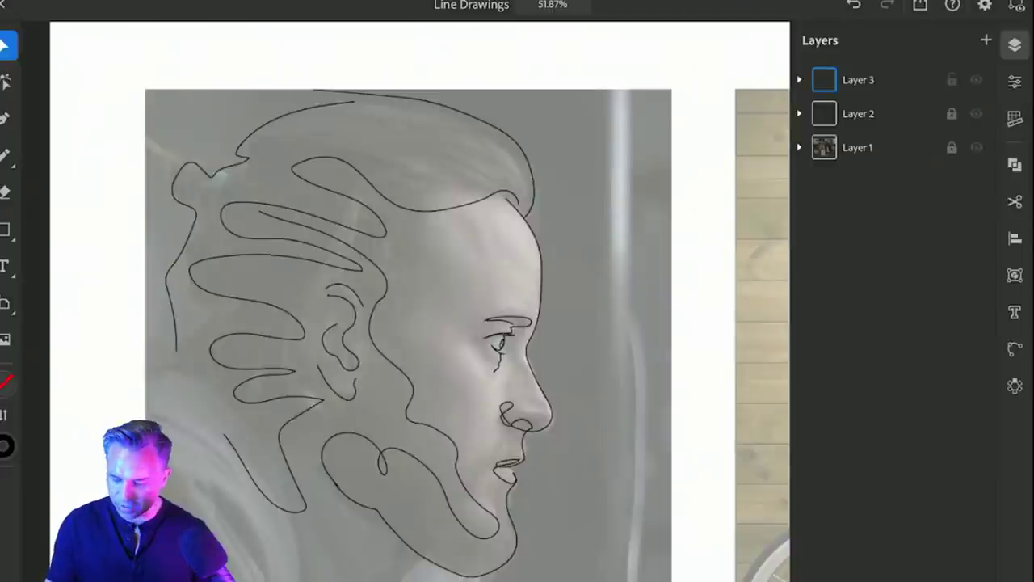
{"action": "left_click", "coordinate": [976, 147]}
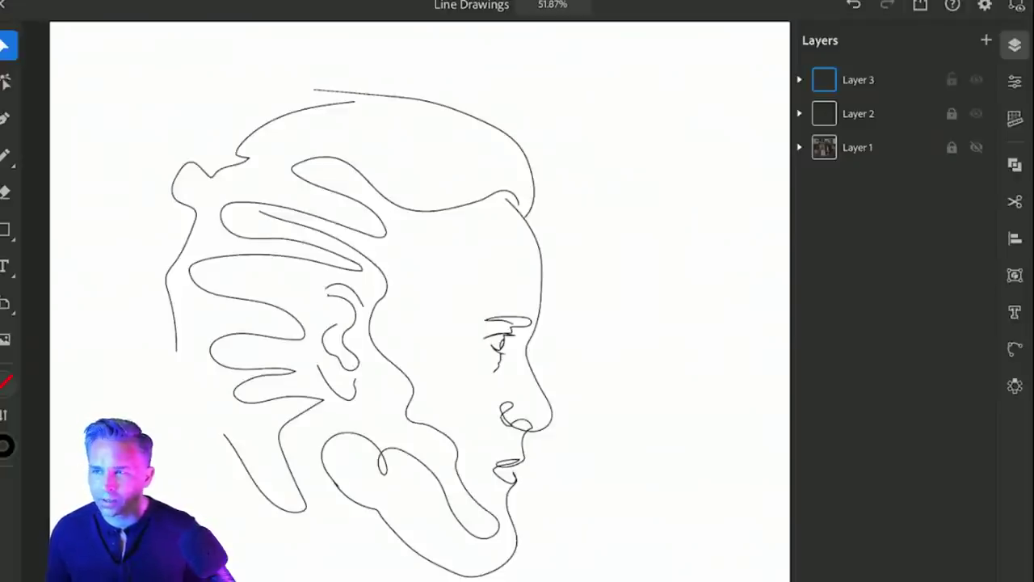
Select all paths of the curly-haired statue head drawing and set their stroke weight to 2 pt.
{"action": "scroll", "coordinate": [404, 323], "scroll_direction": "down", "scroll_amount": 3}
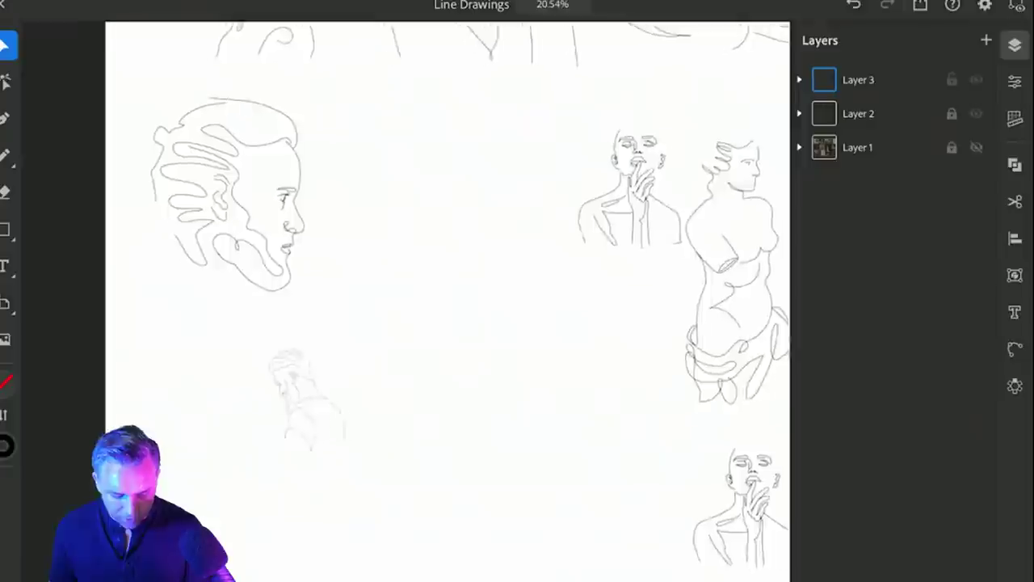
{"action": "scroll", "coordinate": [404, 323], "scroll_direction": "up", "scroll_amount": 2}
{"action": "scroll", "coordinate": [323, 323], "scroll_direction": "down", "scroll_amount": 4}
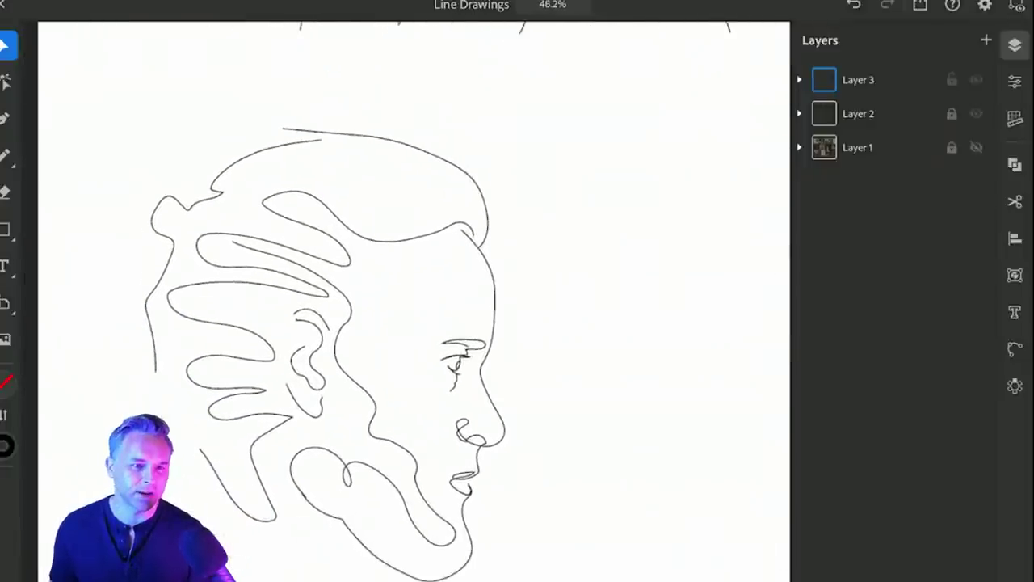
{"action": "scroll", "coordinate": [404, 299], "scroll_direction": "down", "scroll_amount": 5}
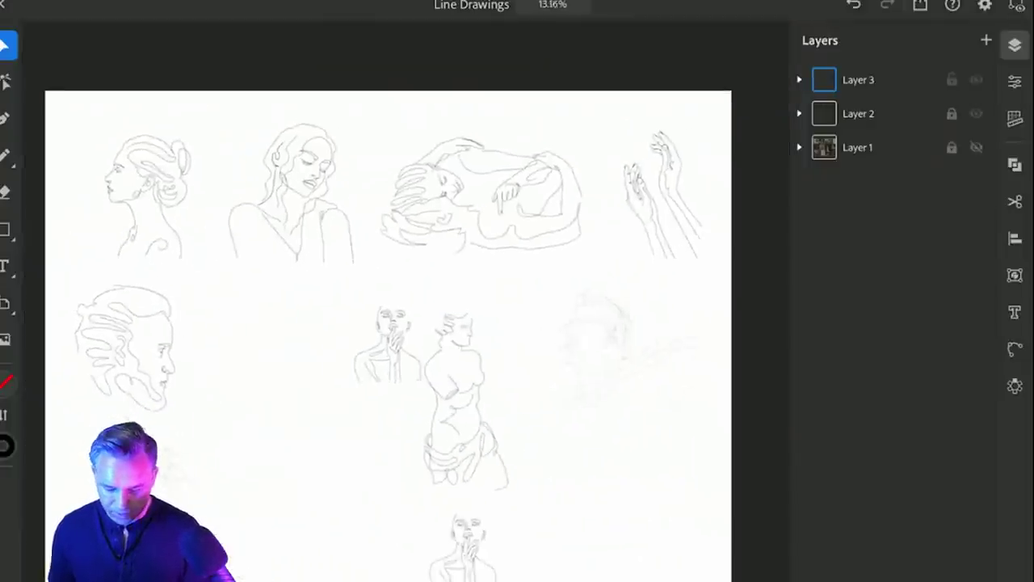
{"action": "scroll", "coordinate": [421, 363], "scroll_direction": "up", "scroll_amount": 5}
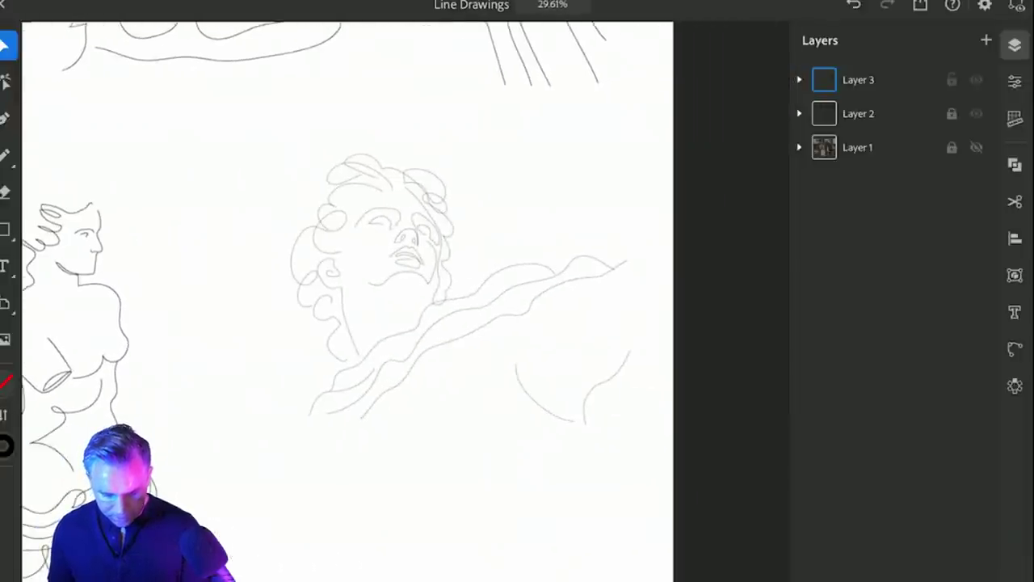
{"action": "left_click_drag", "start_coordinate": [249, 139], "coordinate": [697, 451]}
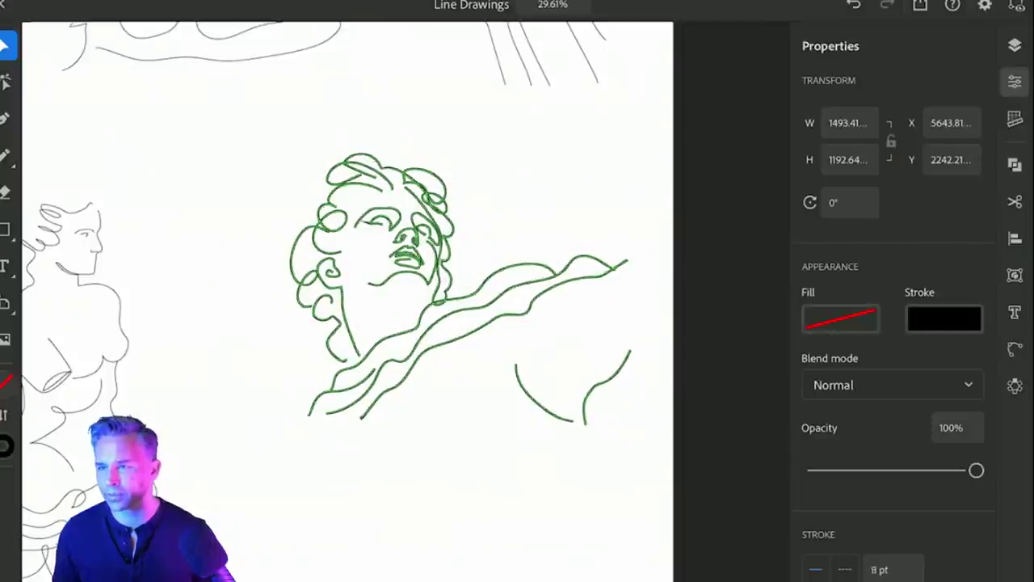
{"action": "key", "text": "ctrl+z"}
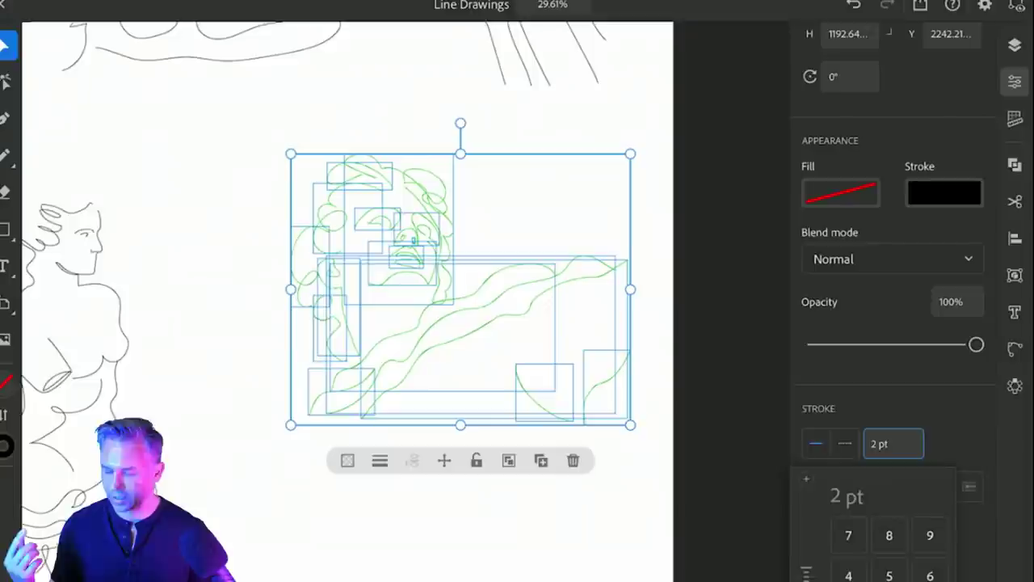
Increase the stroke weight of the small bearded man's line drawing to match the other drawings.
{"action": "scroll", "coordinate": [348, 299], "scroll_direction": "down", "scroll_amount": 5}
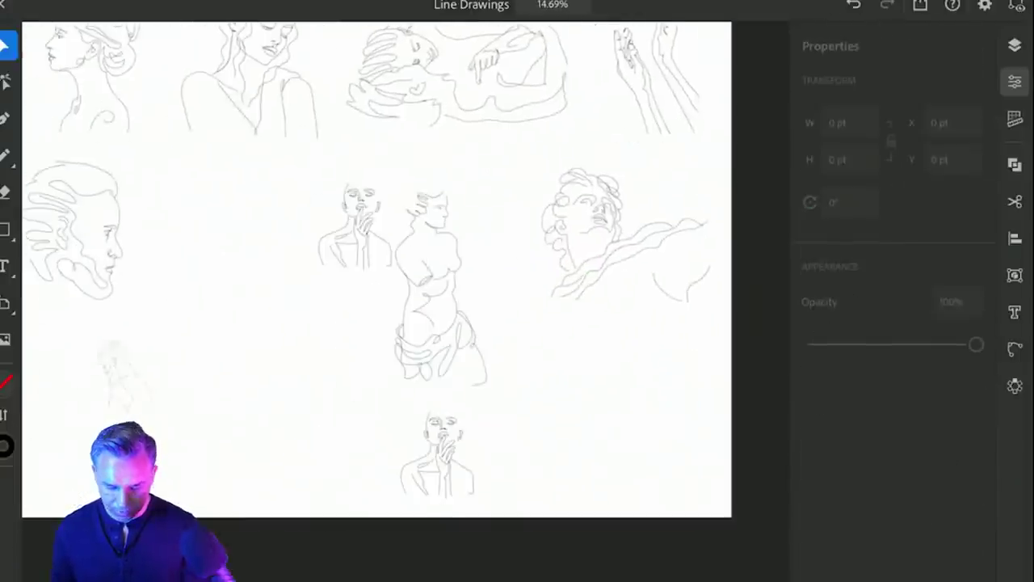
{"action": "scroll", "coordinate": [65, 376], "scroll_direction": "up", "scroll_amount": 6}
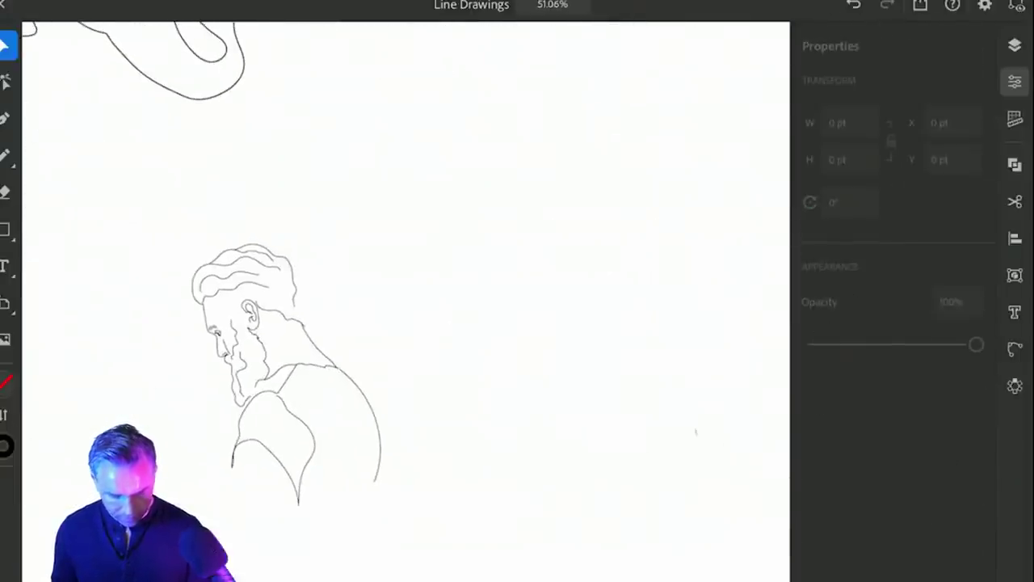
{"action": "left_click_drag", "start_coordinate": [104, 220], "coordinate": [340, 430]}
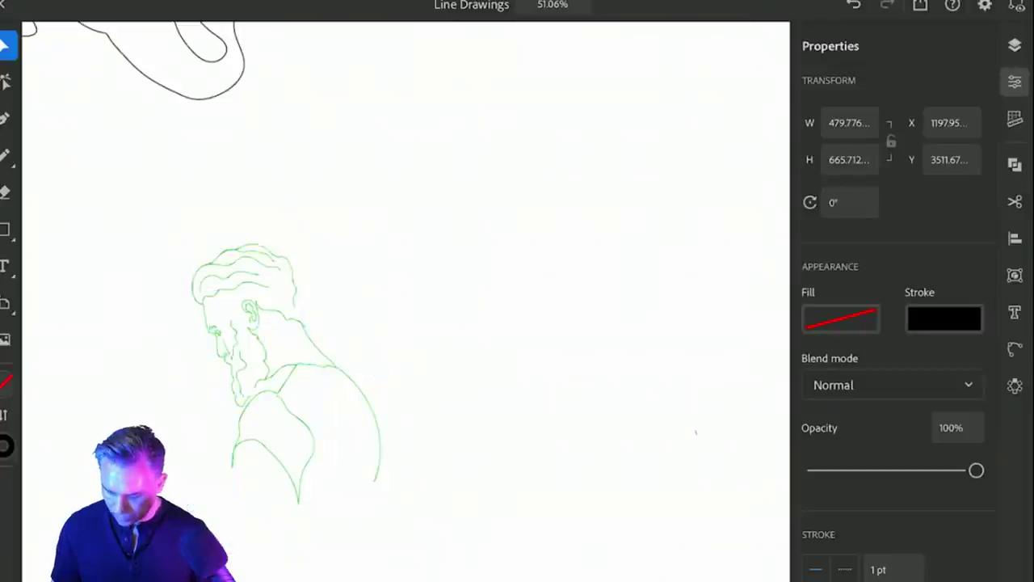
{"action": "key", "text": "Escape"}
{"action": "scroll", "coordinate": [404, 299], "scroll_direction": "down", "scroll_amount": 6}
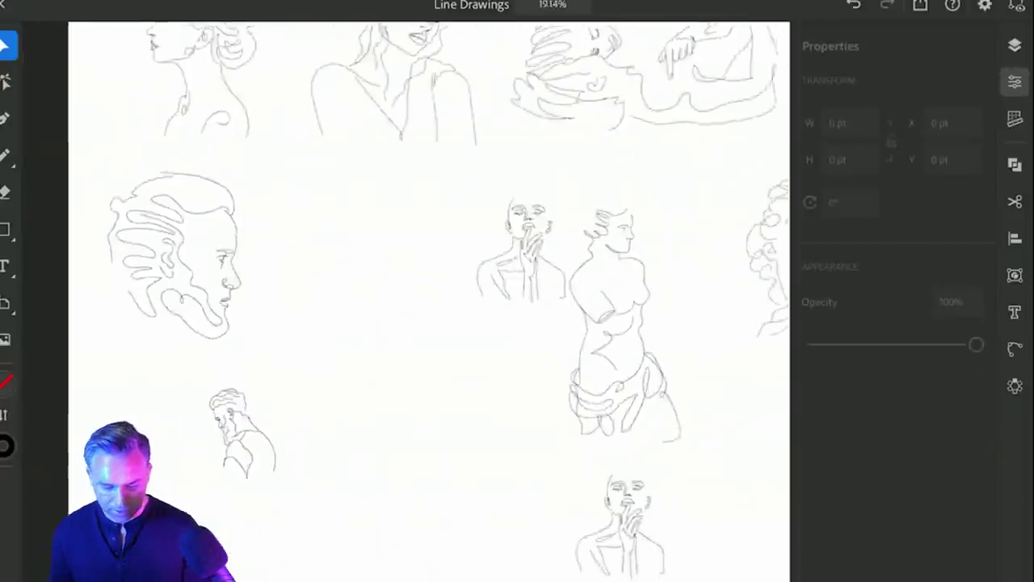
Draw an unfilled circle about 1396 pt in diameter around the head and shoulders of the wavy-haired woman.
{"action": "scroll", "coordinate": [404, 299], "scroll_direction": "up", "scroll_amount": 5}
{"action": "scroll", "coordinate": [404, 299], "scroll_direction": "up", "scroll_amount": 2}
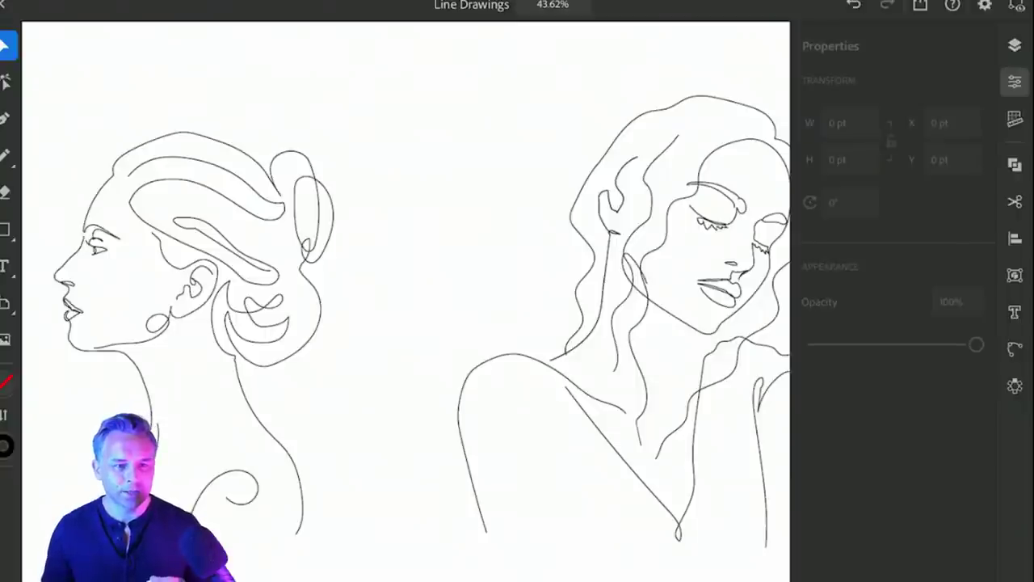
{"action": "scroll", "coordinate": [404, 299], "scroll_direction": "down", "scroll_amount": 2}
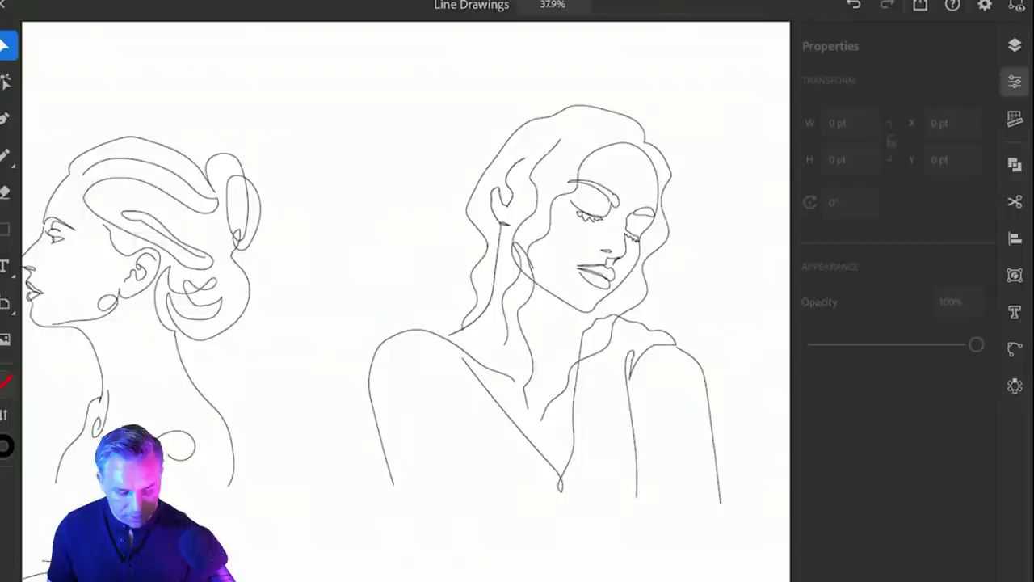
{"action": "left_click", "coordinate": [5, 230]}
{"action": "left_click", "coordinate": [74, 229]}
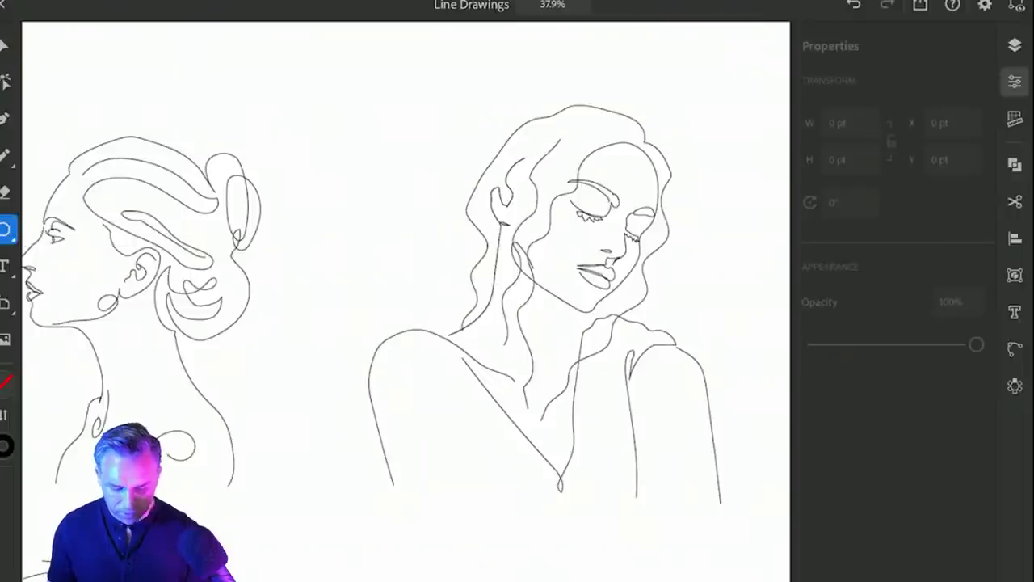
{"action": "left_click_drag", "start_coordinate": [369, 49], "coordinate": [774, 454]}
{"action": "key", "text": "v"}
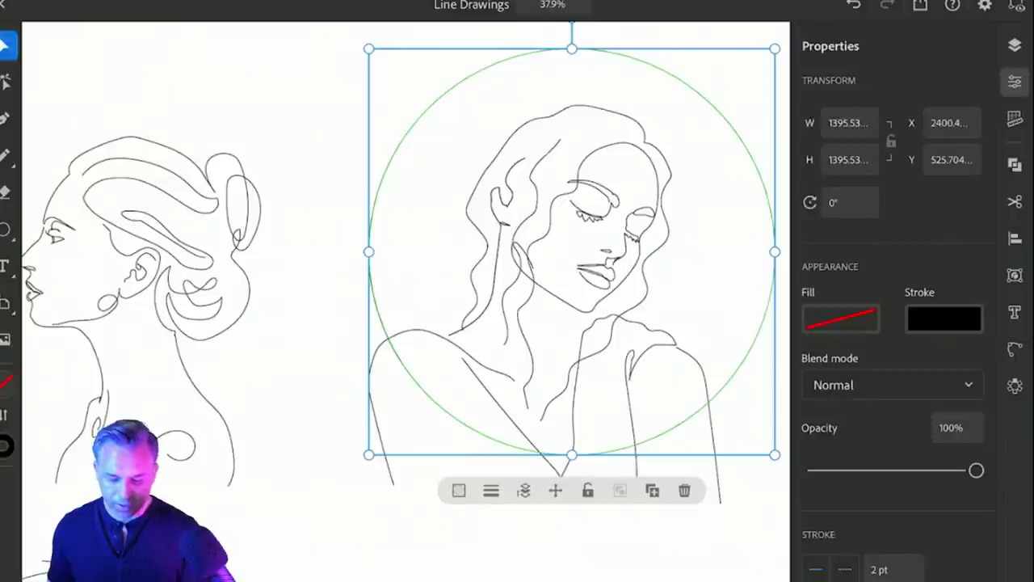
{"action": "scroll", "coordinate": [404, 282], "scroll_direction": "right", "scroll_amount": 5}
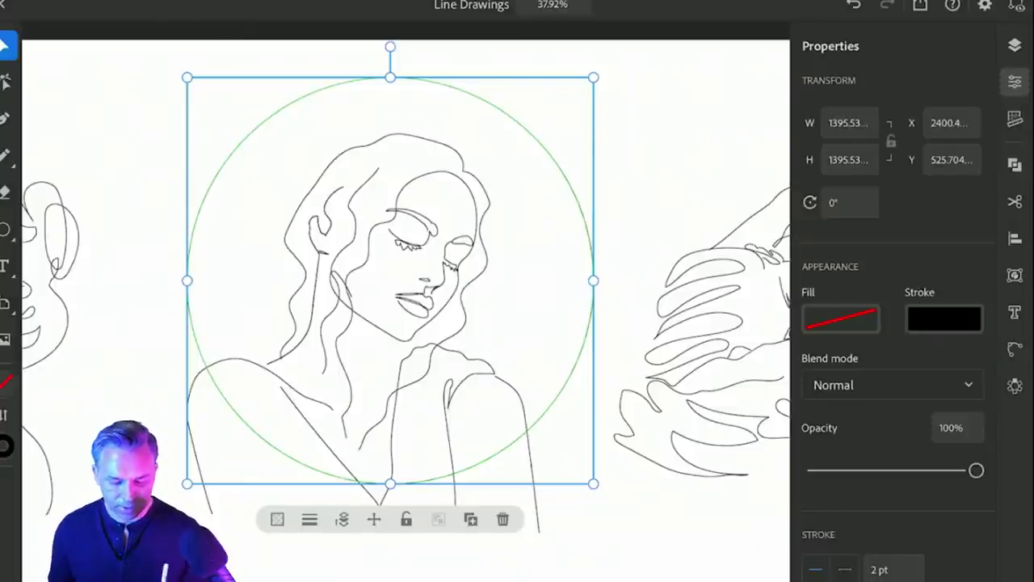
{"action": "scroll", "coordinate": [457, 454], "scroll_direction": "down", "scroll_amount": 3}
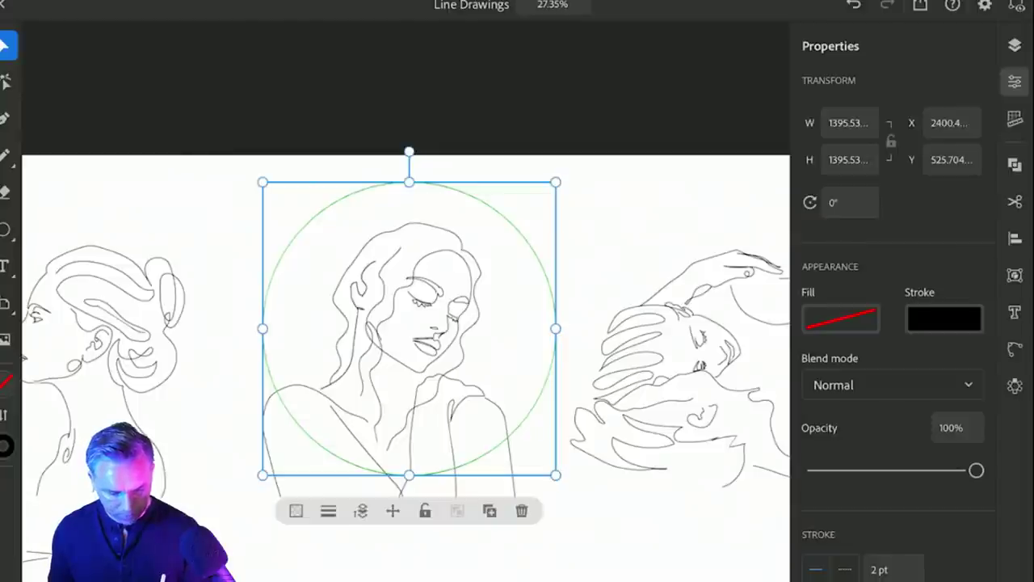
{"action": "key", "text": "n"}
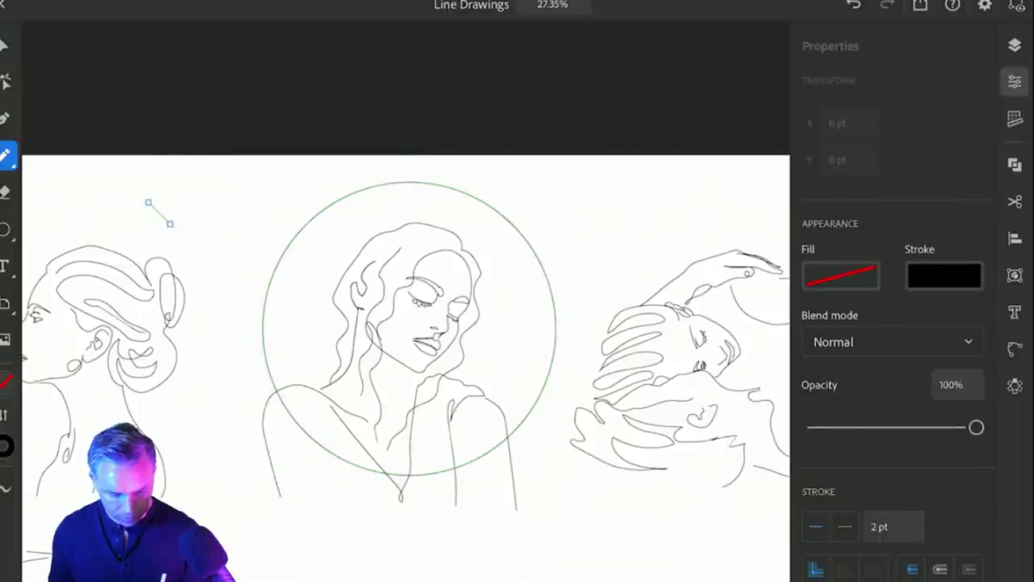
{"action": "key", "text": "v"}
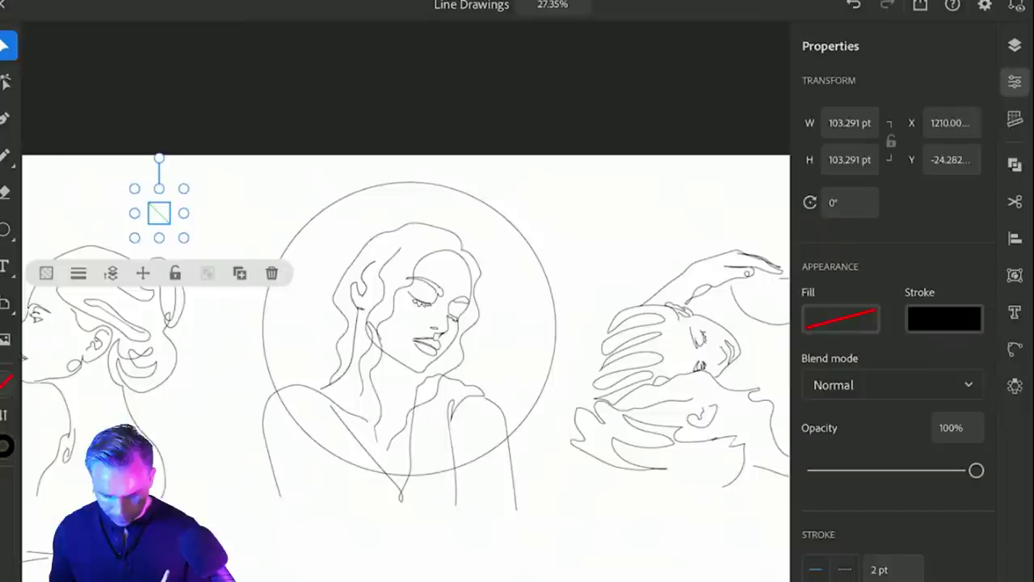
{"action": "key", "text": "ctrl+z"}
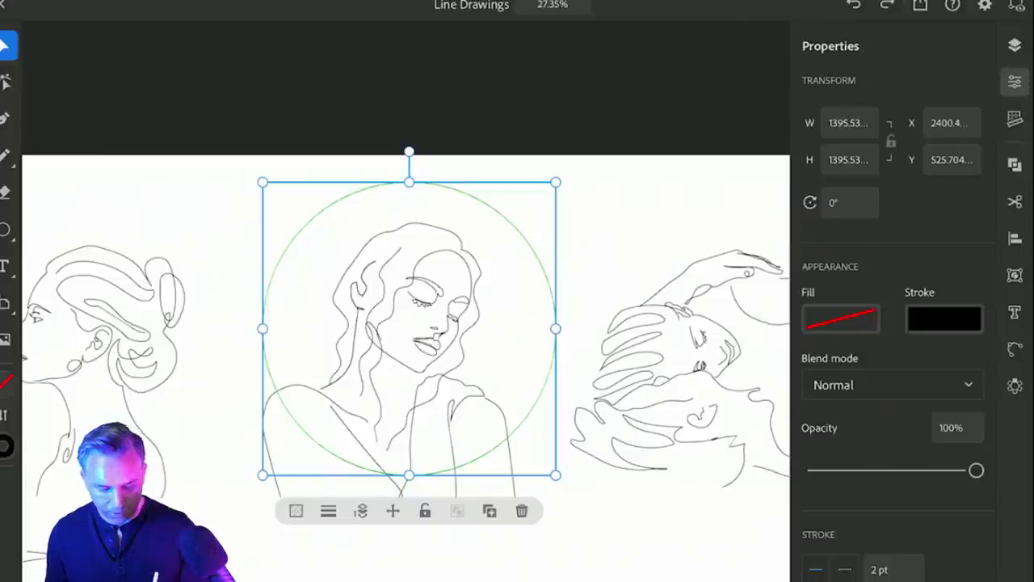
{"action": "key", "text": "p"}
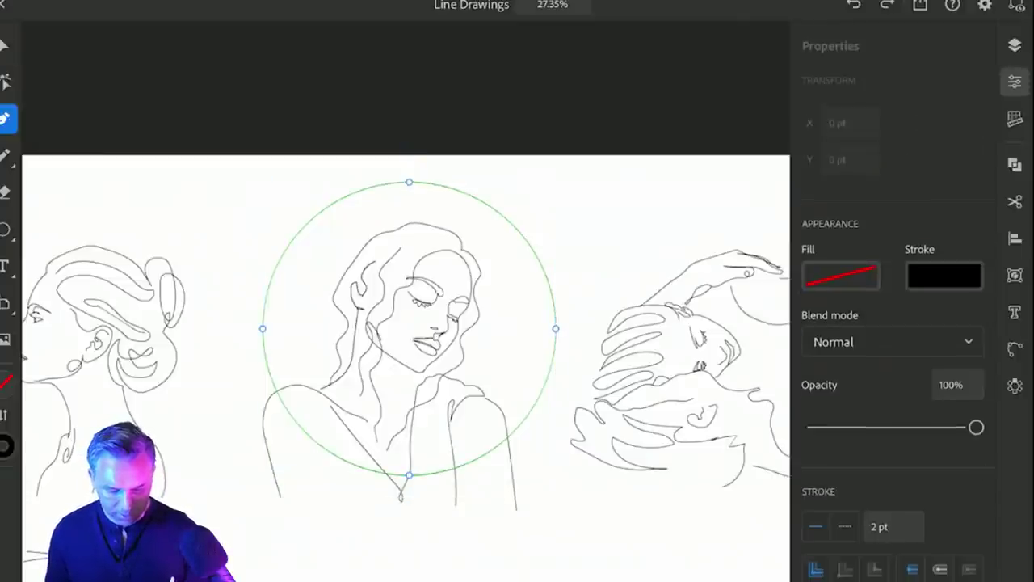
{"action": "key", "text": "a"}
{"action": "key", "text": "v"}
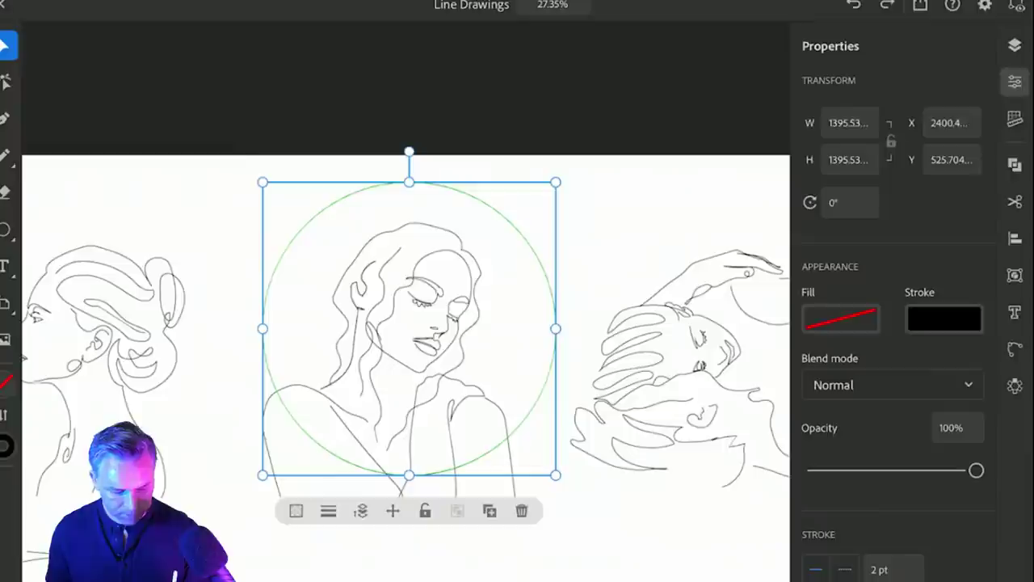
{"action": "key", "text": "l"}
{"action": "left_click", "coordinate": [271, 554]}
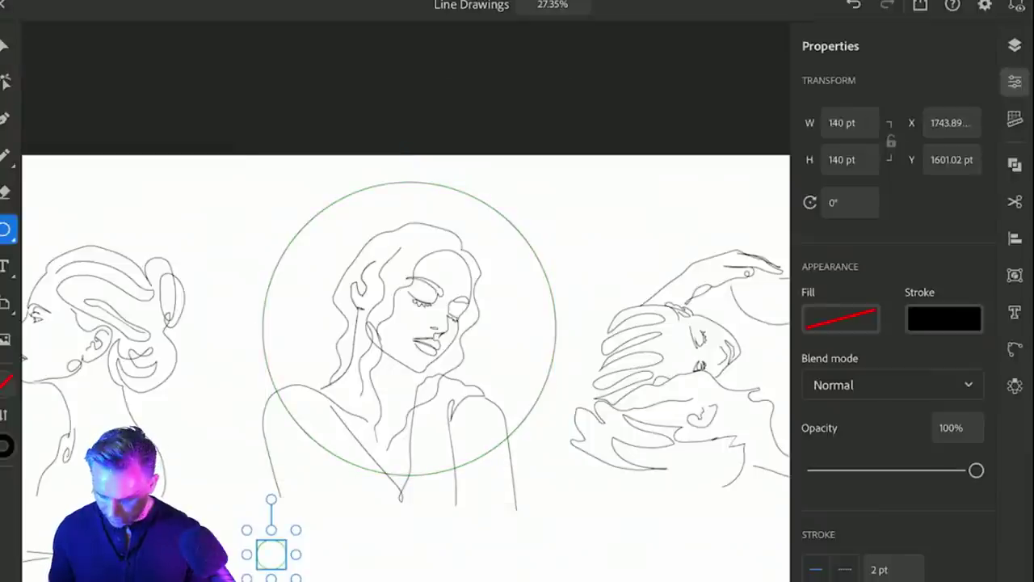
{"action": "key", "text": "Delete"}
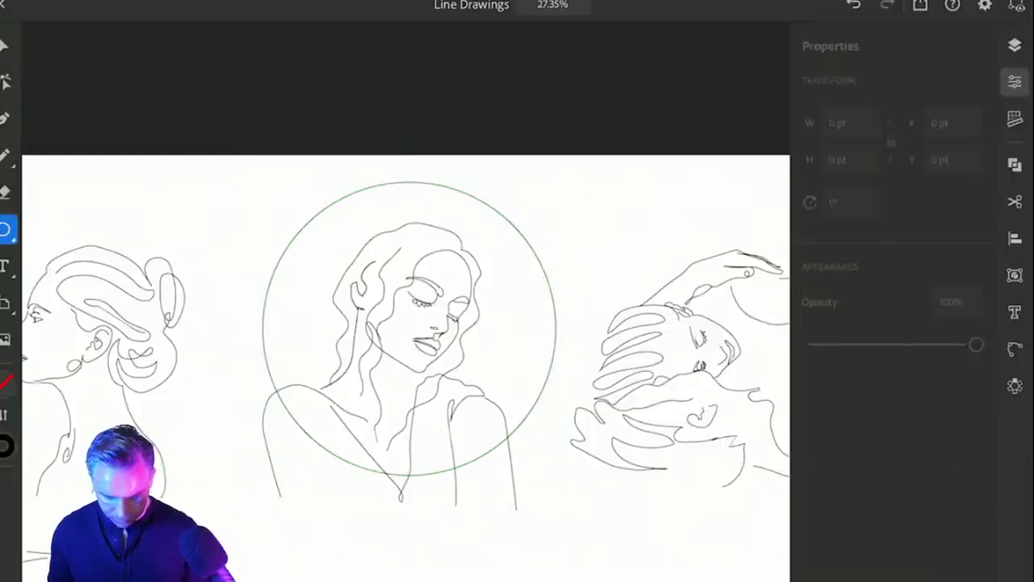
{"action": "key", "text": "v"}
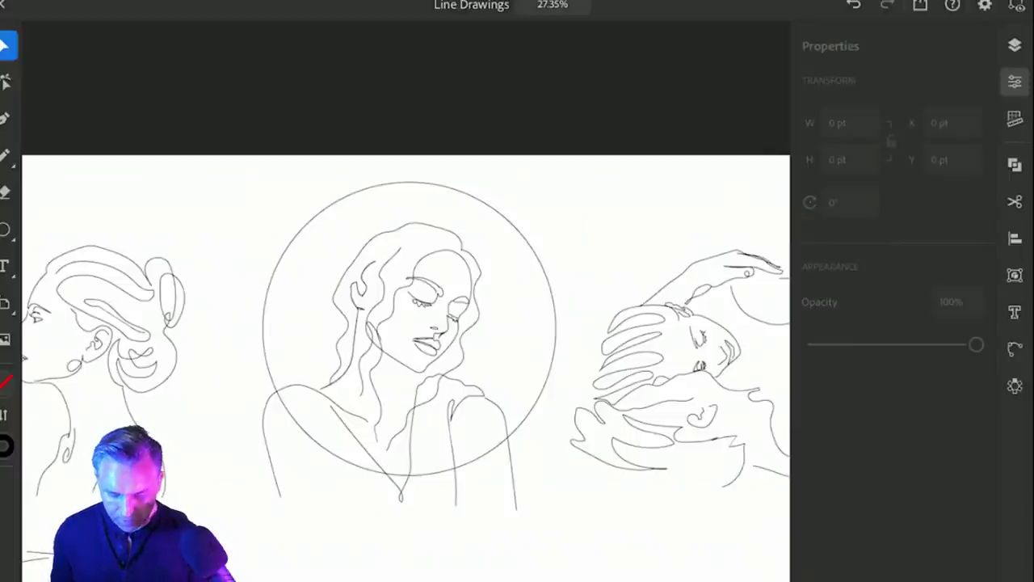
Show the anchor points of the circle around the wavy-haired woman for direct editing where it crosses her shoulders.
{"action": "left_click", "coordinate": [556, 328]}
{"action": "double_click", "coordinate": [556, 328]}
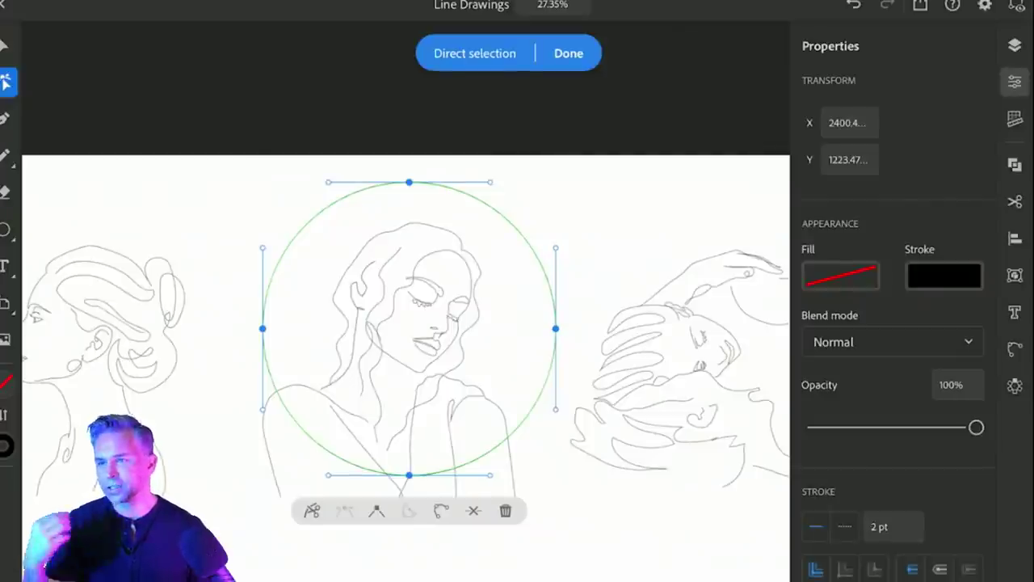
{"action": "scroll", "coordinate": [404, 323], "scroll_direction": "up", "scroll_amount": 5}
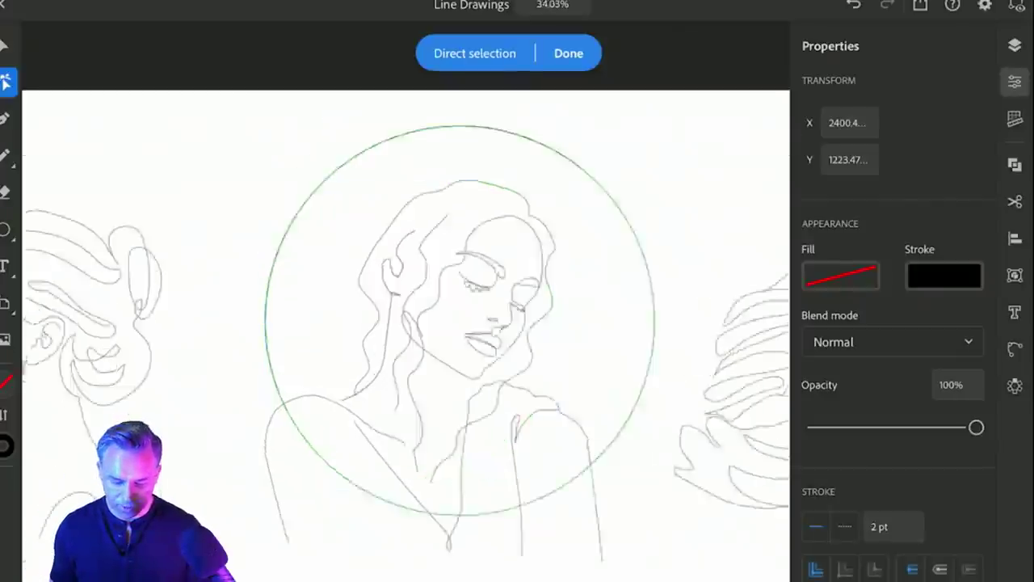
{"action": "scroll", "coordinate": [404, 324], "scroll_direction": "down", "scroll_amount": 4}
{"action": "scroll", "coordinate": [404, 267], "scroll_direction": "up", "scroll_amount": 1}
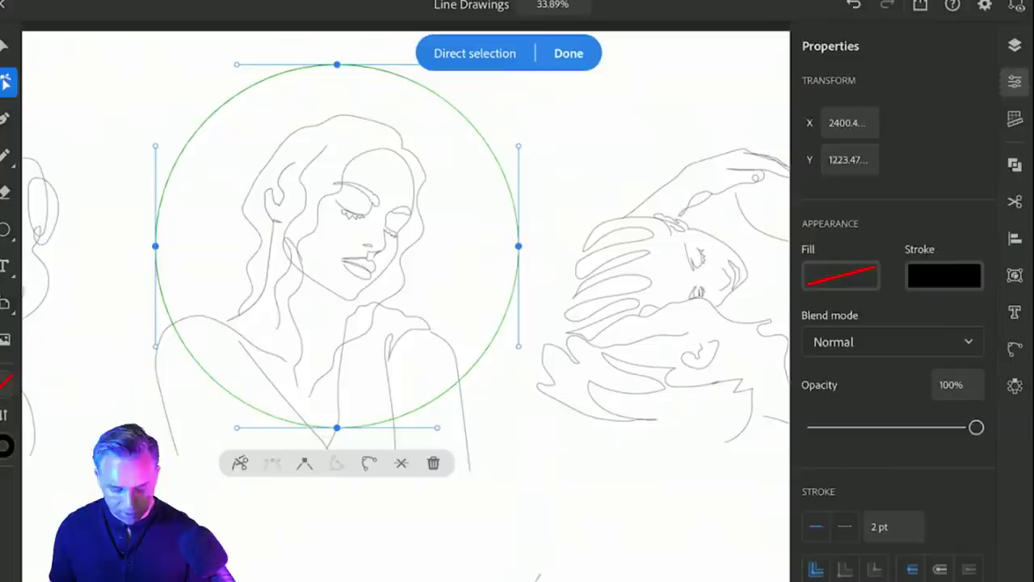
{"action": "scroll", "coordinate": [404, 267], "scroll_direction": "up", "scroll_amount": 5}
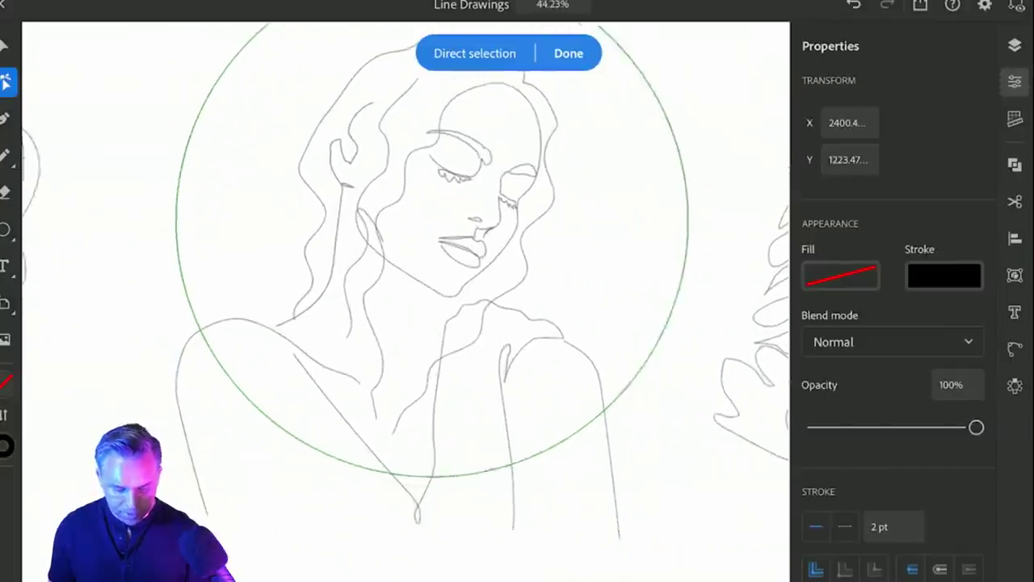
{"action": "key", "text": "p"}
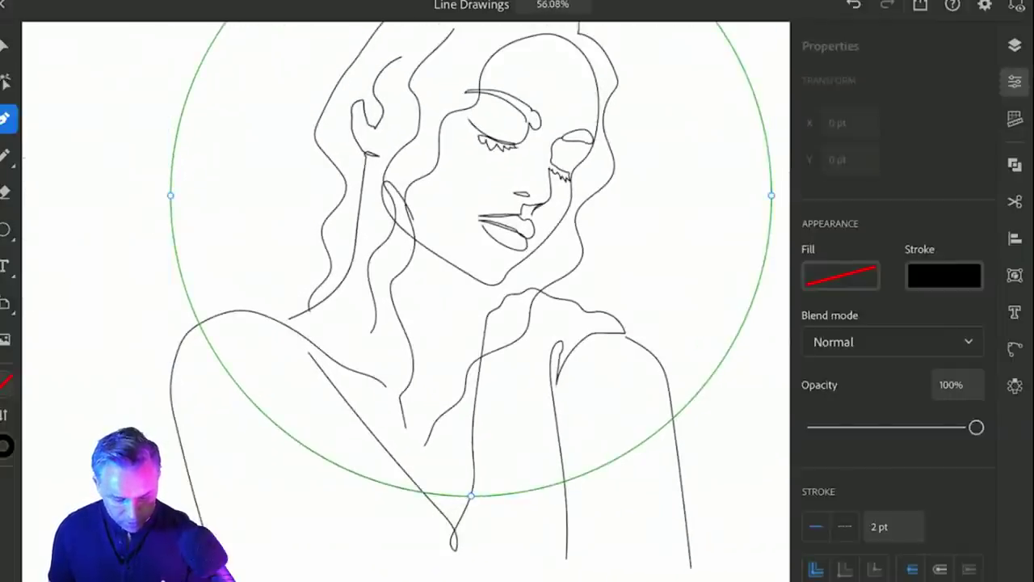
{"action": "key", "text": "Escape"}
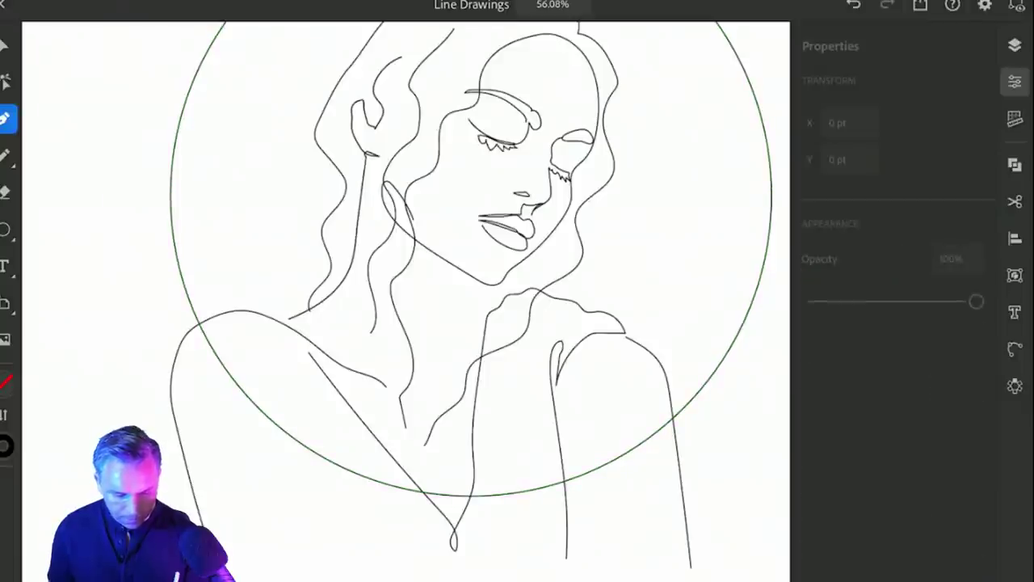
Try to edit the circle's lower and side anchor points with the Pen tool, undoing the distorted curve.
{"action": "left_click", "coordinate": [5, 46]}
{"action": "left_click", "coordinate": [471, 495]}
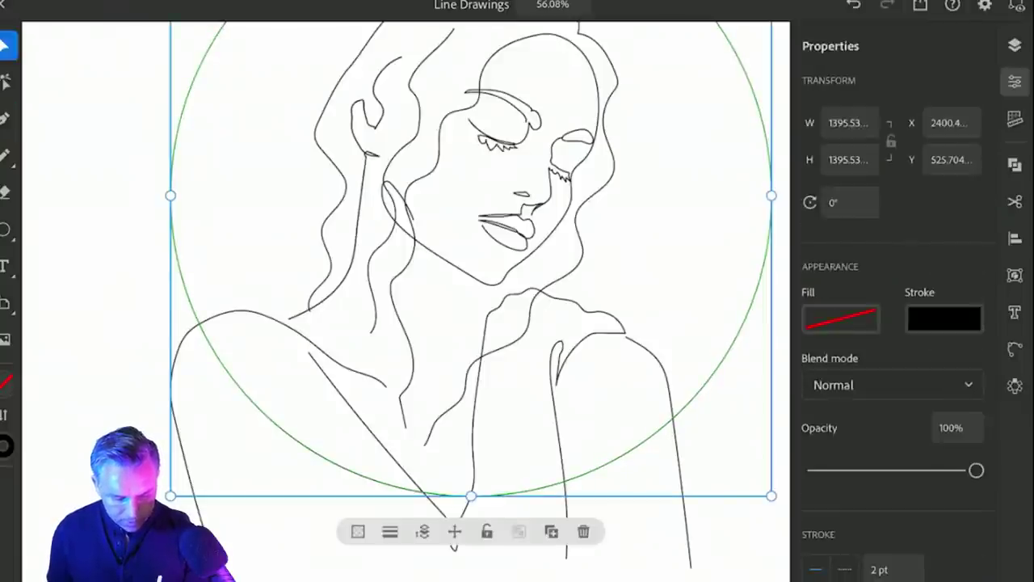
{"action": "left_click", "coordinate": [471, 495]}
{"action": "key", "text": "p"}
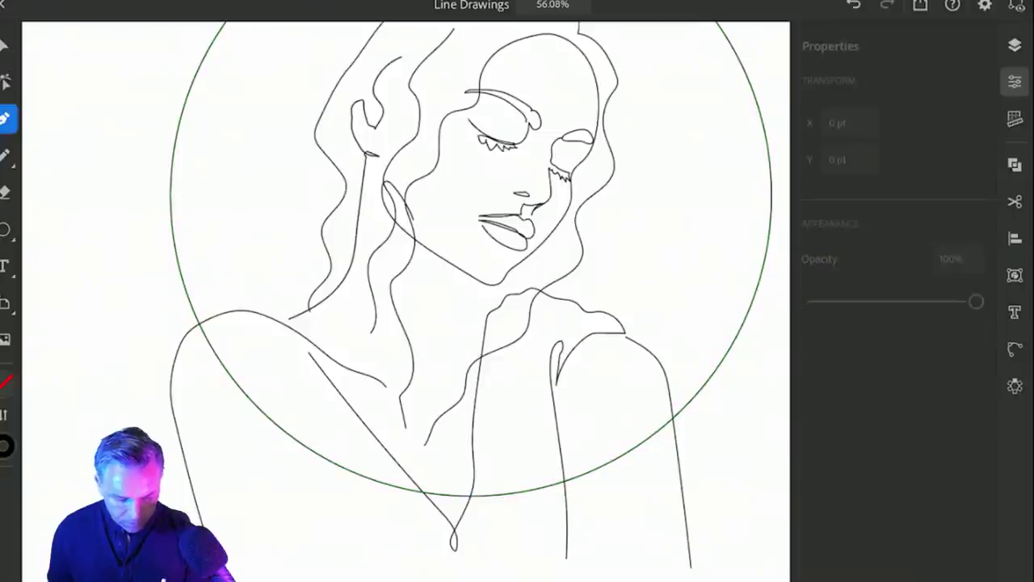
{"action": "key", "text": "v"}
{"action": "left_click", "coordinate": [471, 495]}
{"action": "key", "text": "a"}
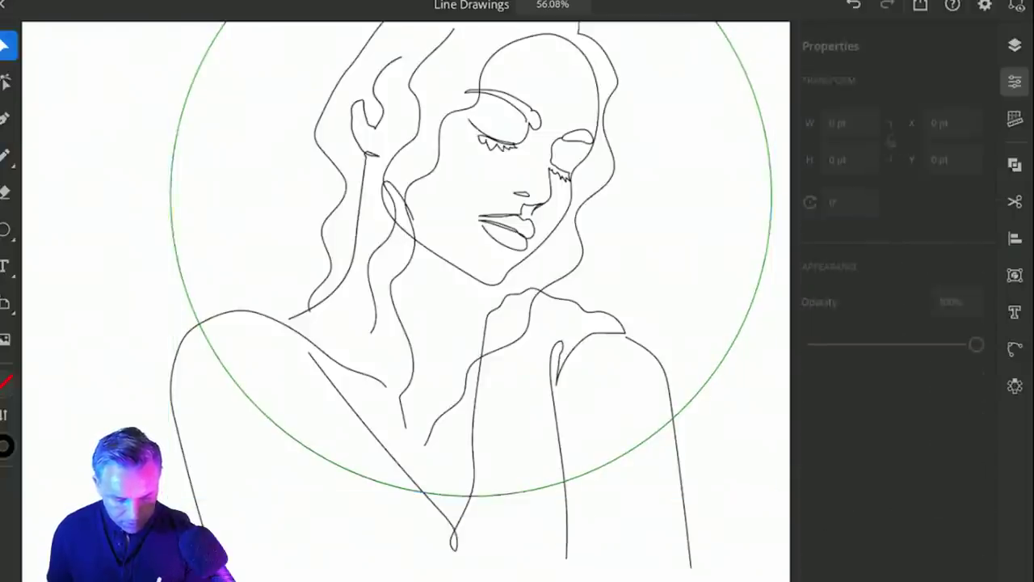
{"action": "left_click", "coordinate": [470, 495]}
{"action": "key", "text": "p"}
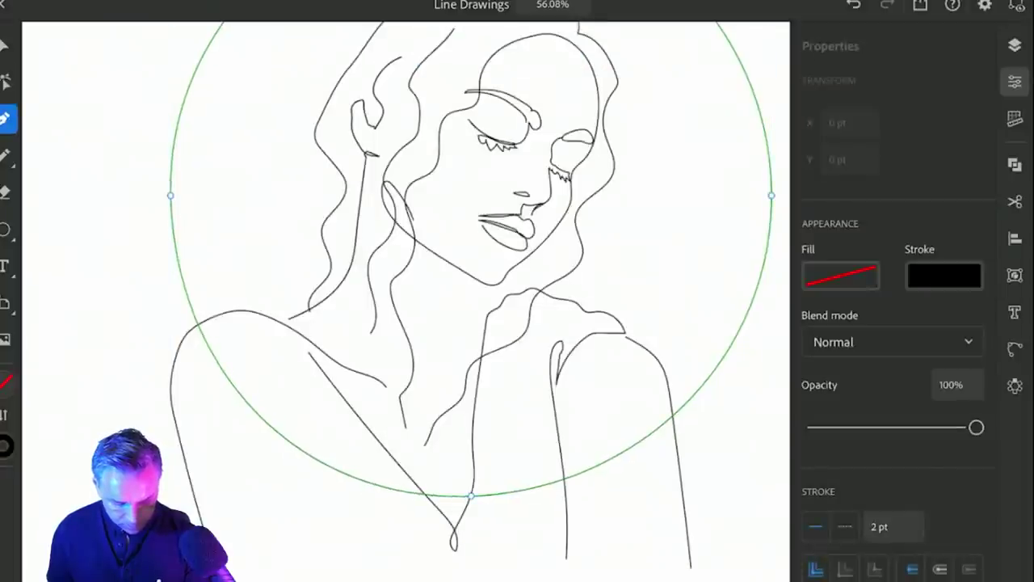
{"action": "left_click_drag", "start_coordinate": [170, 194], "coordinate": [142, 267]}
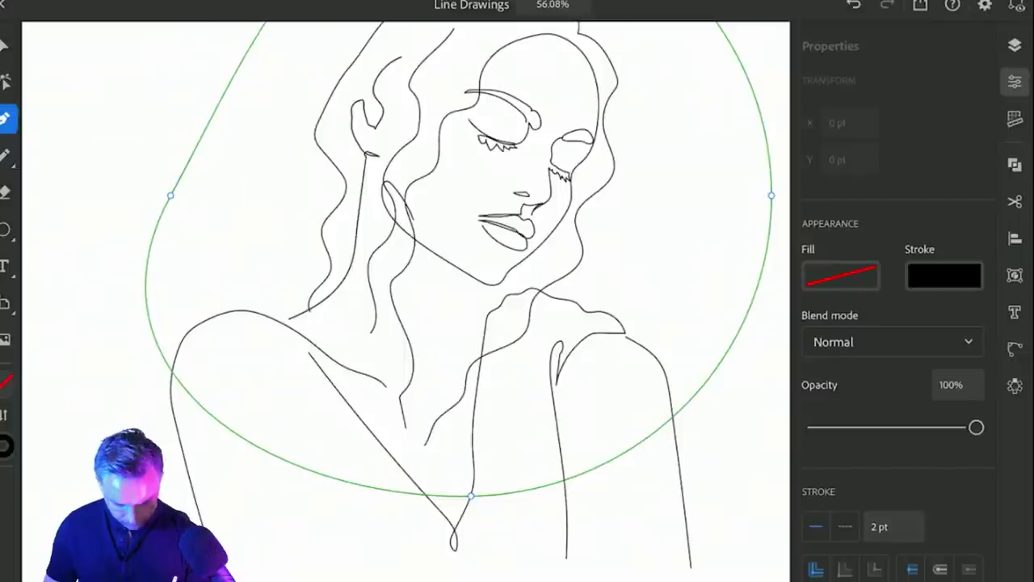
{"action": "key", "text": "v"}
{"action": "key", "text": "ctrl+z"}
{"action": "key", "text": "ctrl+z"}
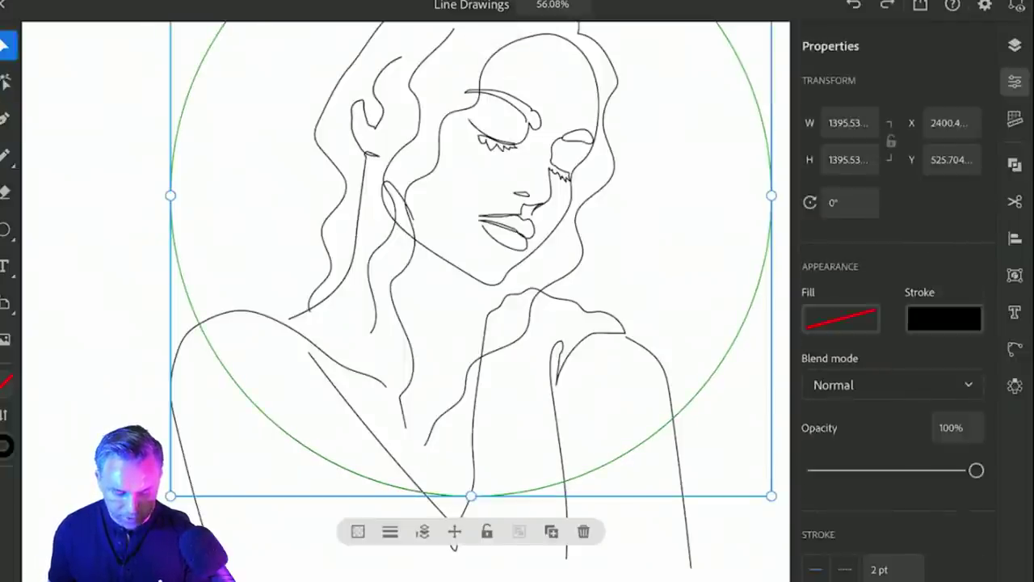
Try to reshape the circle by pulling the direction handles of its anchor points, and undo the changes.
{"action": "key", "text": "a"}
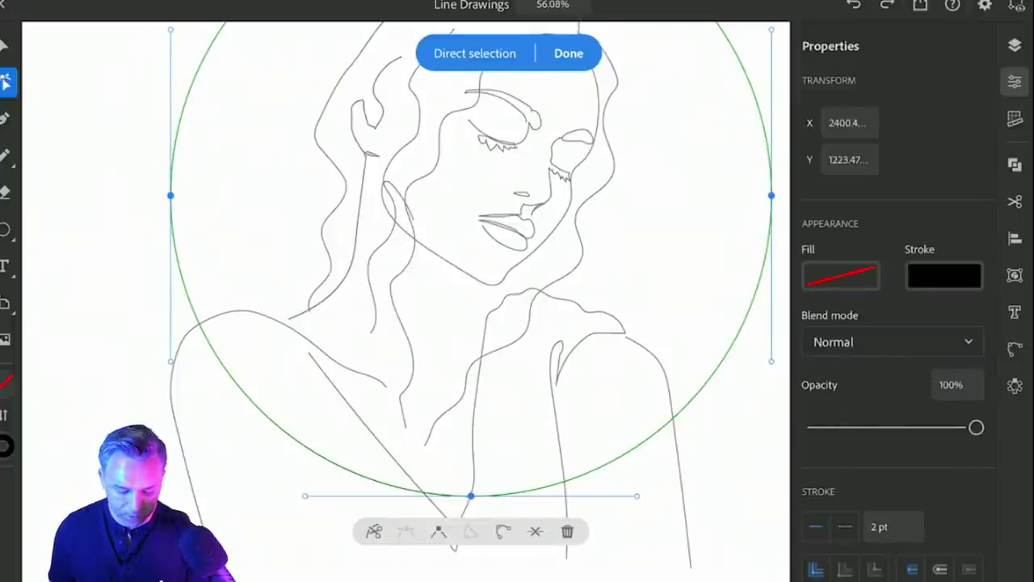
{"action": "left_click_drag", "start_coordinate": [170, 30], "coordinate": [93, 49]}
{"action": "left_click_drag", "start_coordinate": [315, 339], "coordinate": [162, 428]}
{"action": "key", "text": "ctrl+z"}
{"action": "key", "text": "ctrl+z"}
{"action": "key", "text": "ctrl+z"}
{"action": "key", "text": "ctrl+z"}
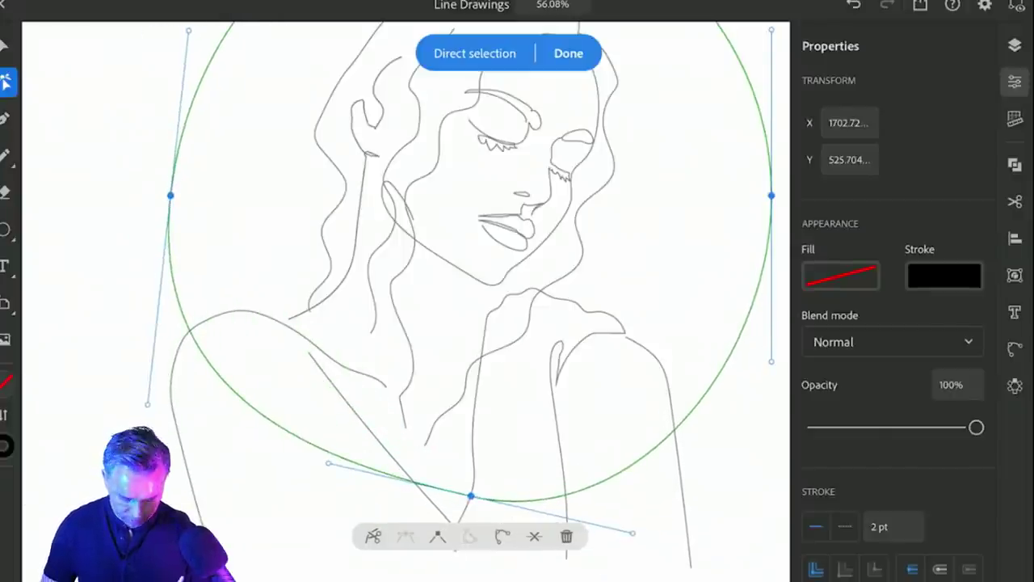
{"action": "key", "text": "v"}
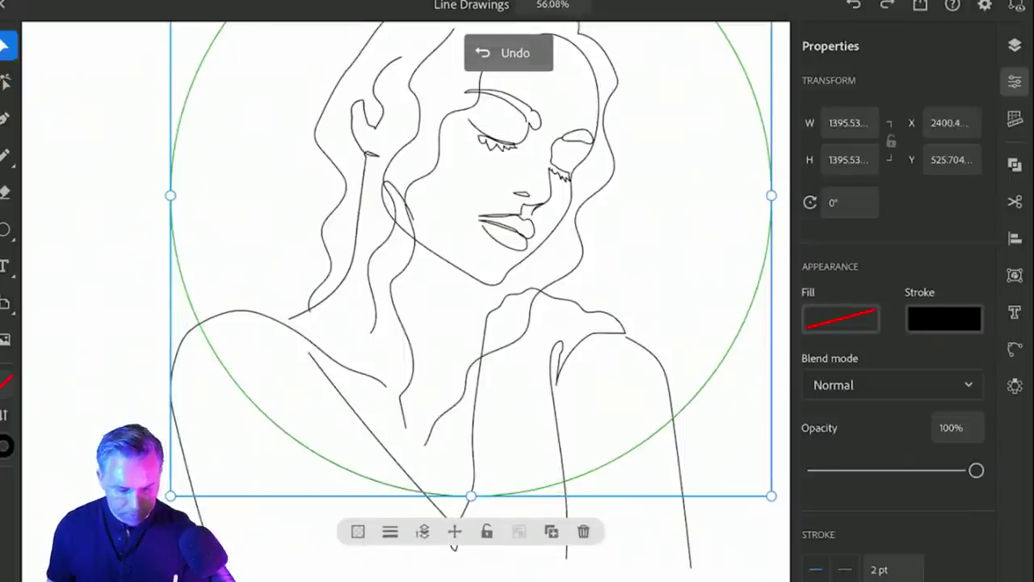
{"action": "key", "text": "a"}
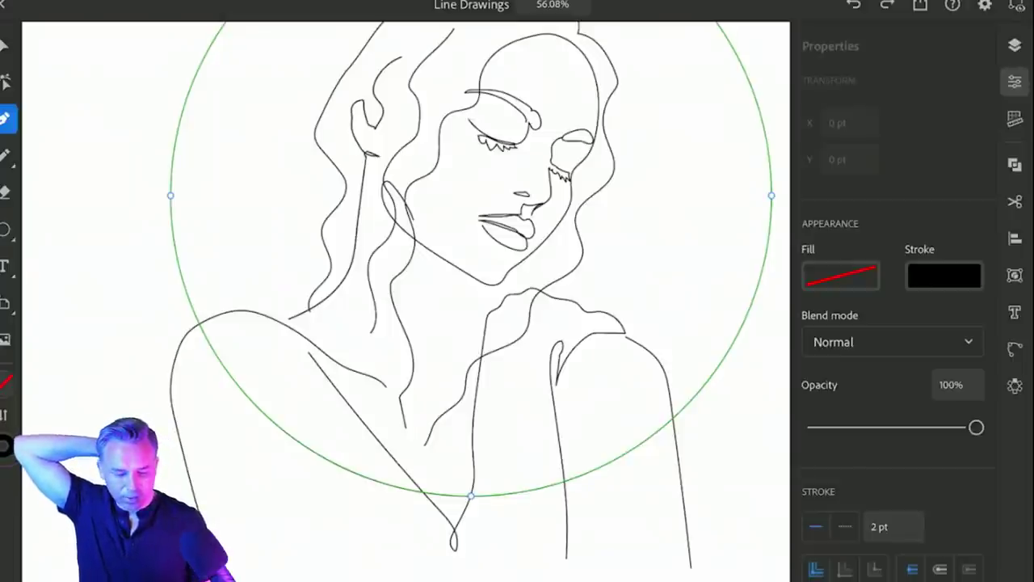
{"action": "key", "text": "v"}
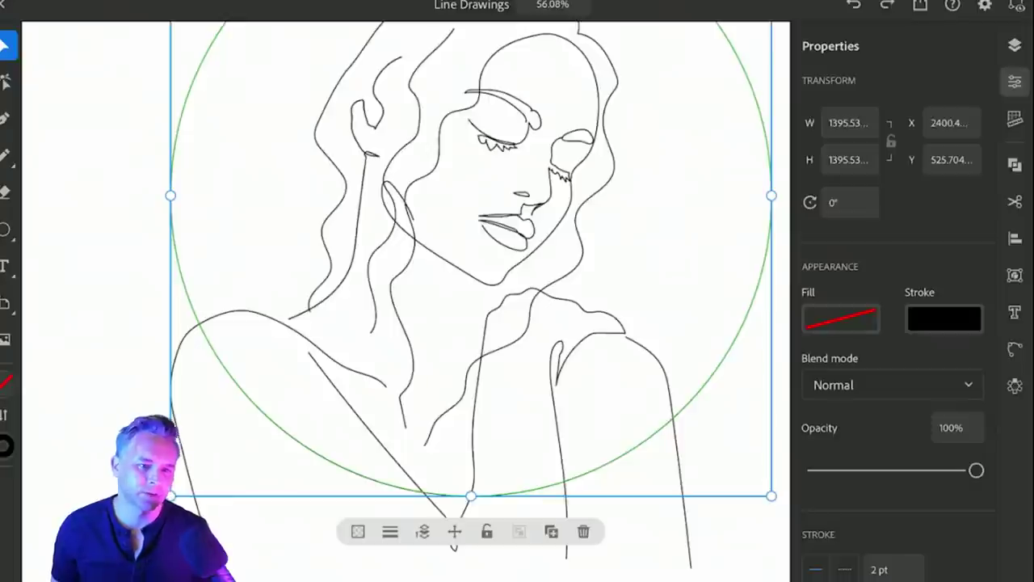
{"action": "key", "text": "ctrl+minus"}
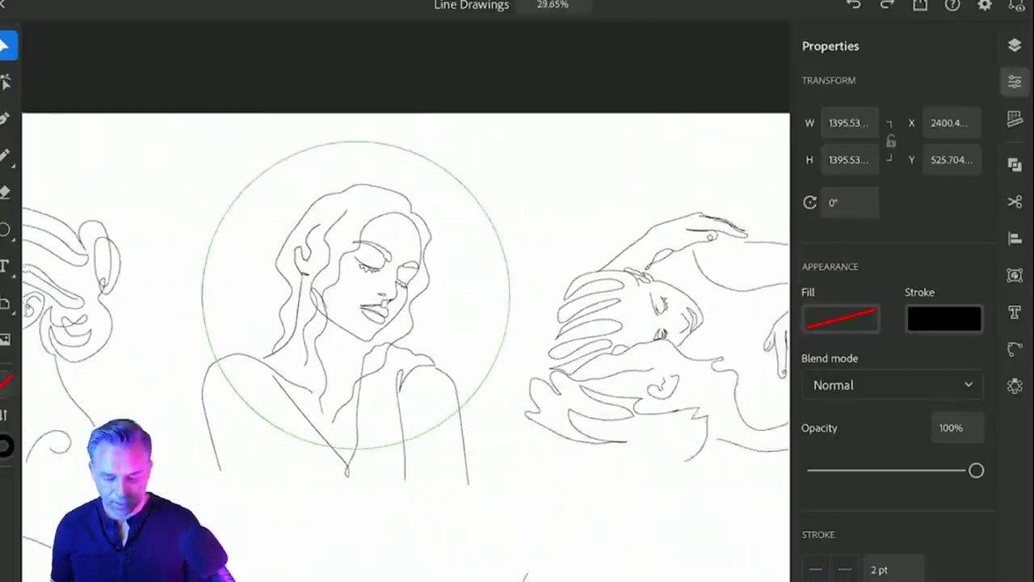
{"action": "scroll", "coordinate": [404, 323], "scroll_direction": "down", "scroll_amount": 5}
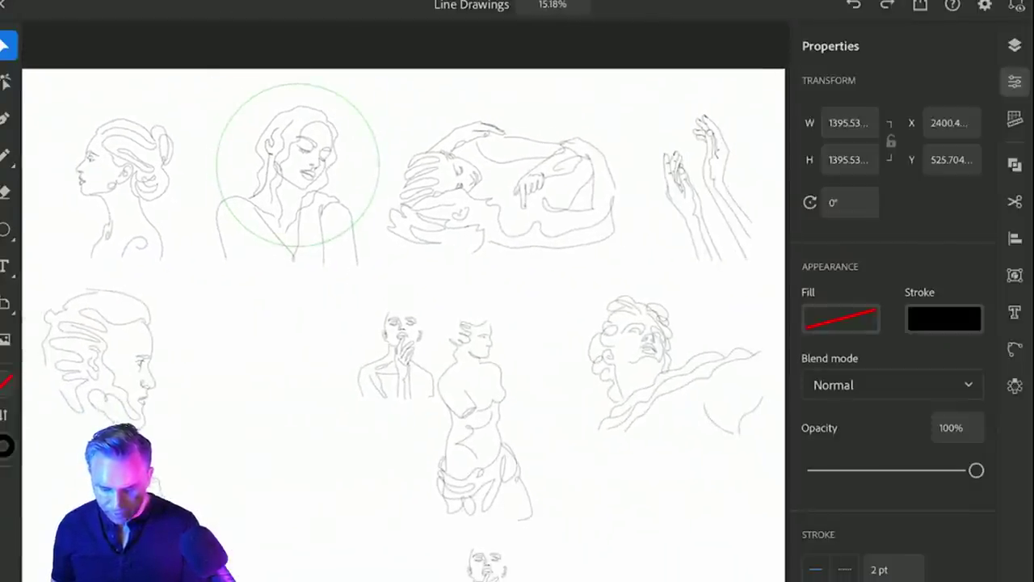
{"action": "left_click", "coordinate": [298, 165]}
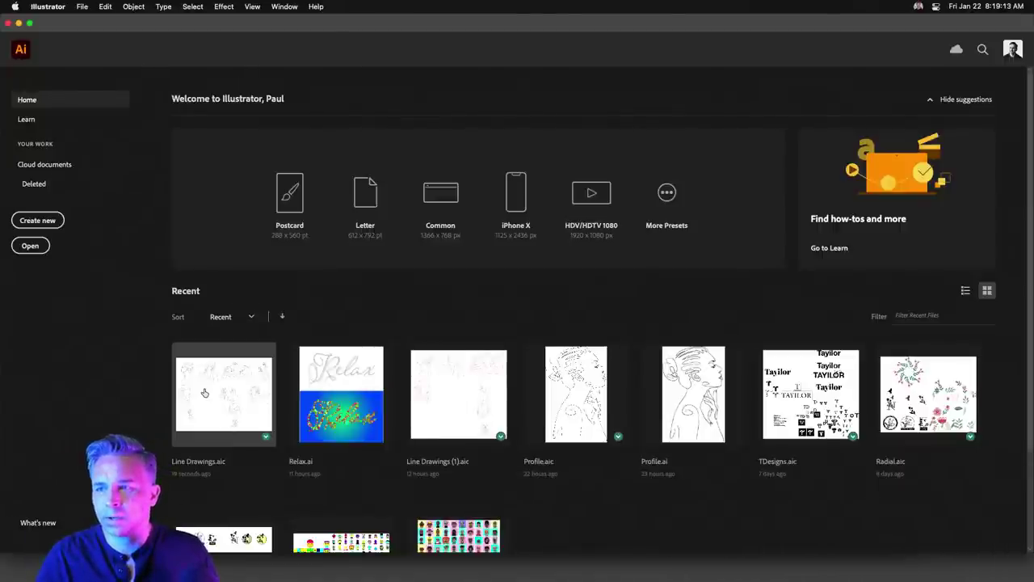
Open Line Drawings.aic in desktop Illustrator, enlarge the window, collapse the wide panel column and fit the artboard in view.
{"action": "left_click", "coordinate": [207, 408]}
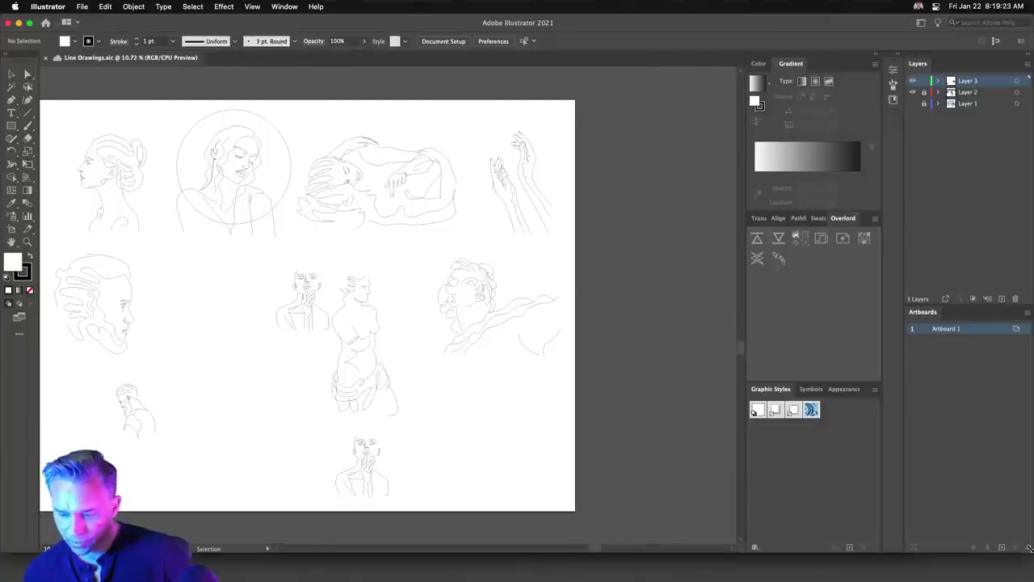
{"action": "left_click_drag", "start_coordinate": [1030, 548], "coordinate": [1029, 577]}
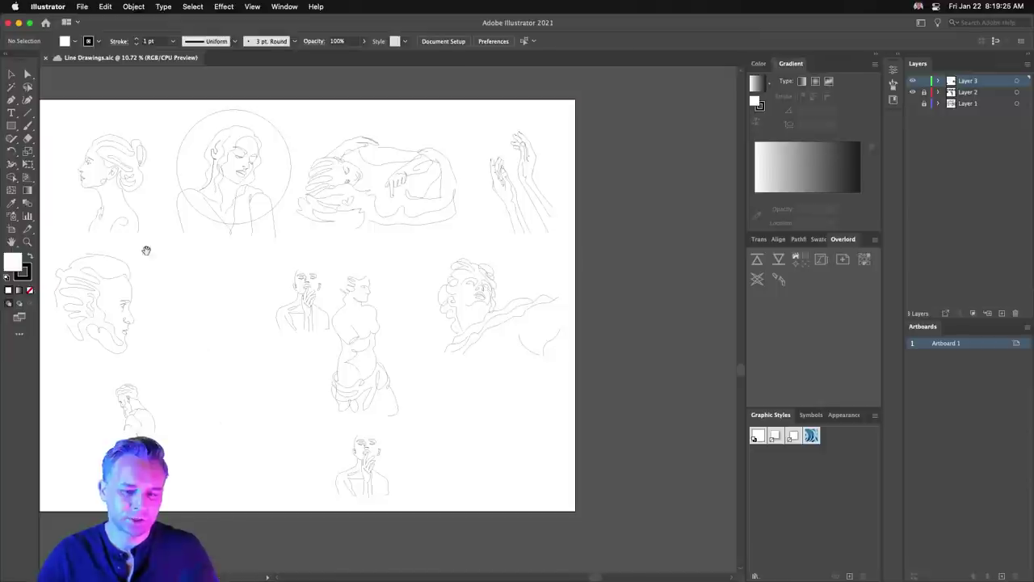
{"action": "left_click_drag", "start_coordinate": [146, 251], "coordinate": [234, 256]}
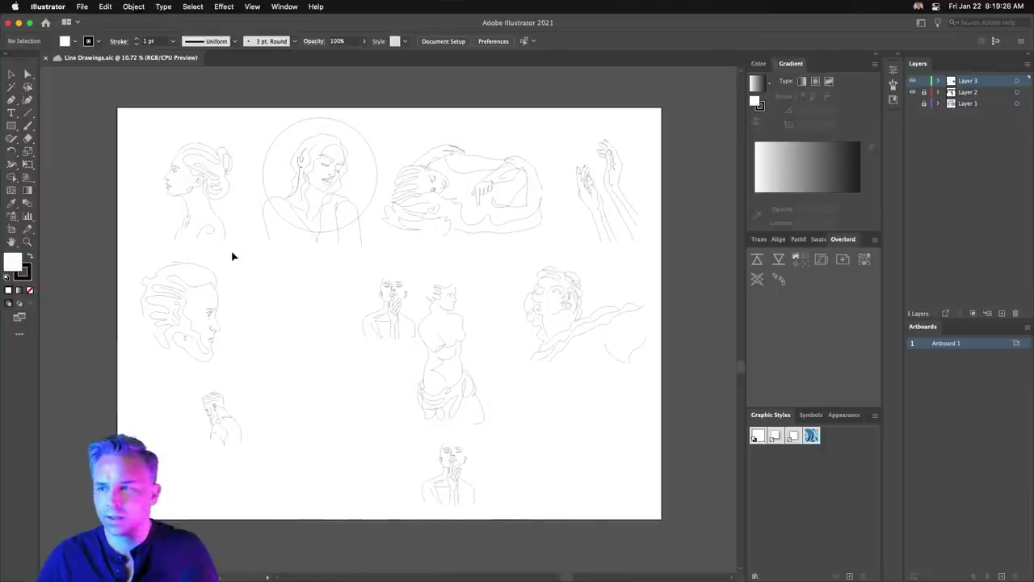
{"action": "left_click", "coordinate": [880, 54]}
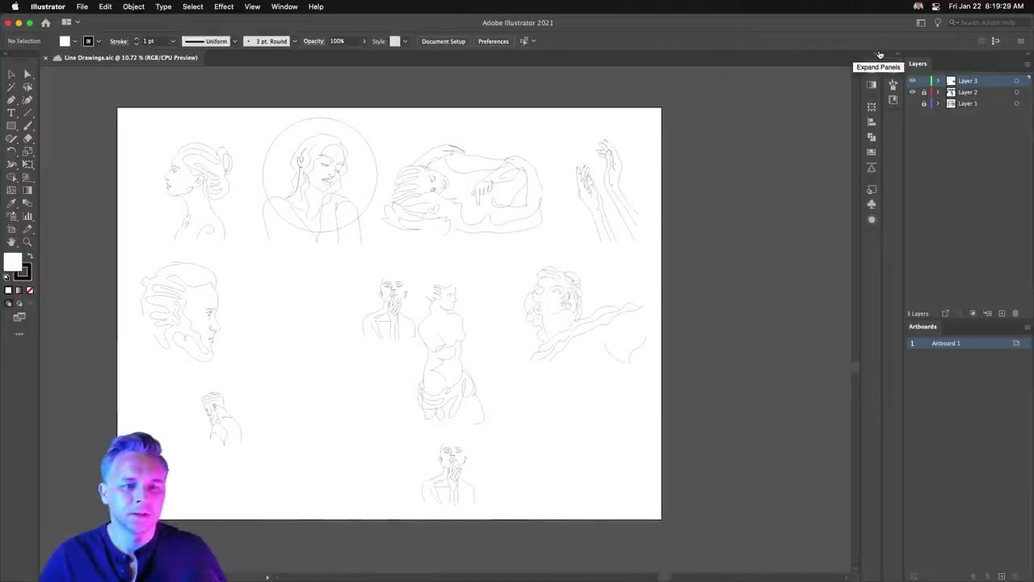
{"action": "key", "text": "super+0"}
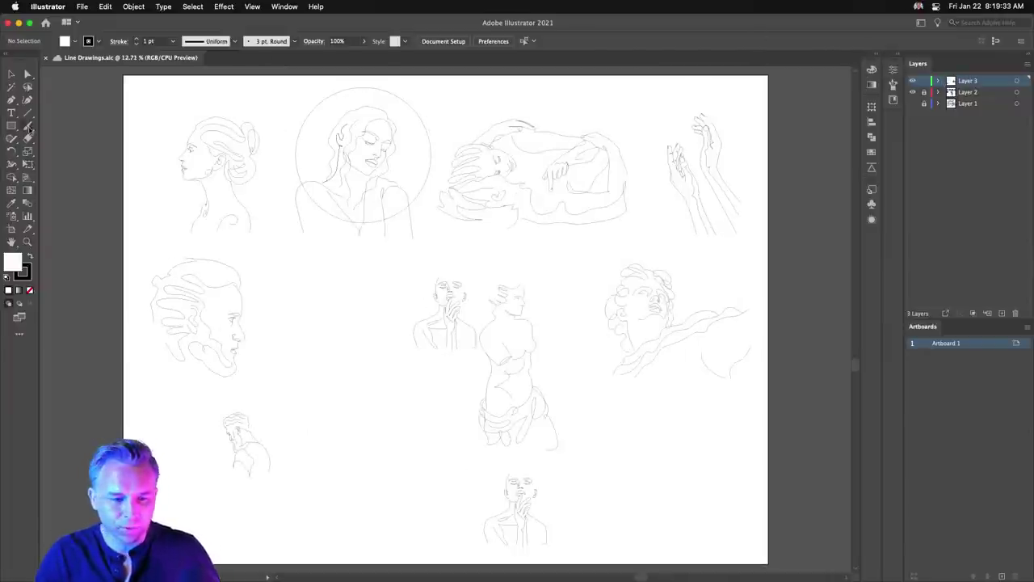
Unlock Layer 2 and check that the line drawings on Layers 2 and 3 can be selected together.
{"action": "mouse_move", "coordinate": [120, 98]}
{"action": "left_mouse_down"}
{"action": "mouse_move", "coordinate": [288, 426]}
{"action": "mouse_move", "coordinate": [321, 515]}
{"action": "left_mouse_up"}
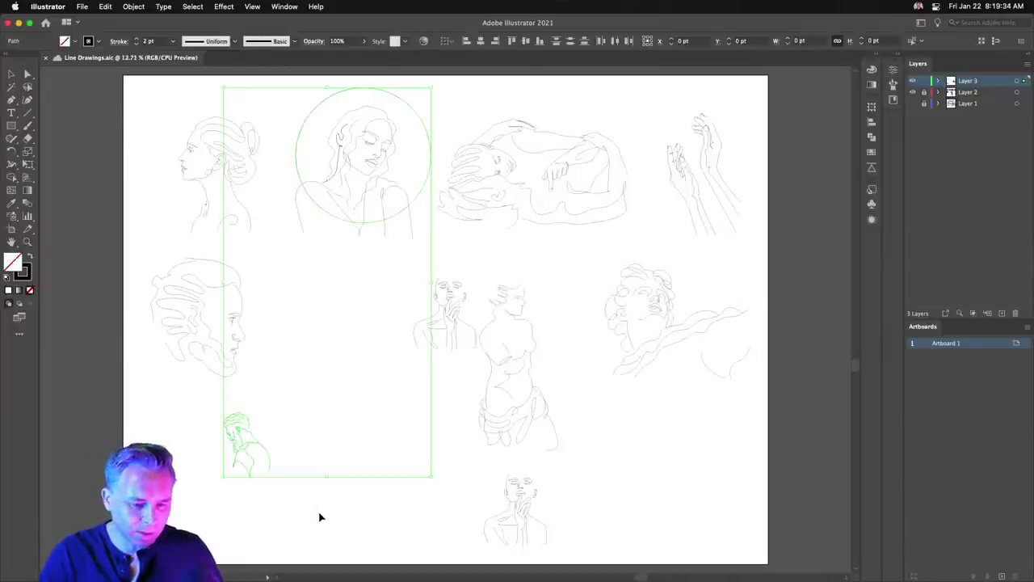
{"action": "left_click", "coordinate": [127, 331]}
{"action": "left_click", "coordinate": [924, 92]}
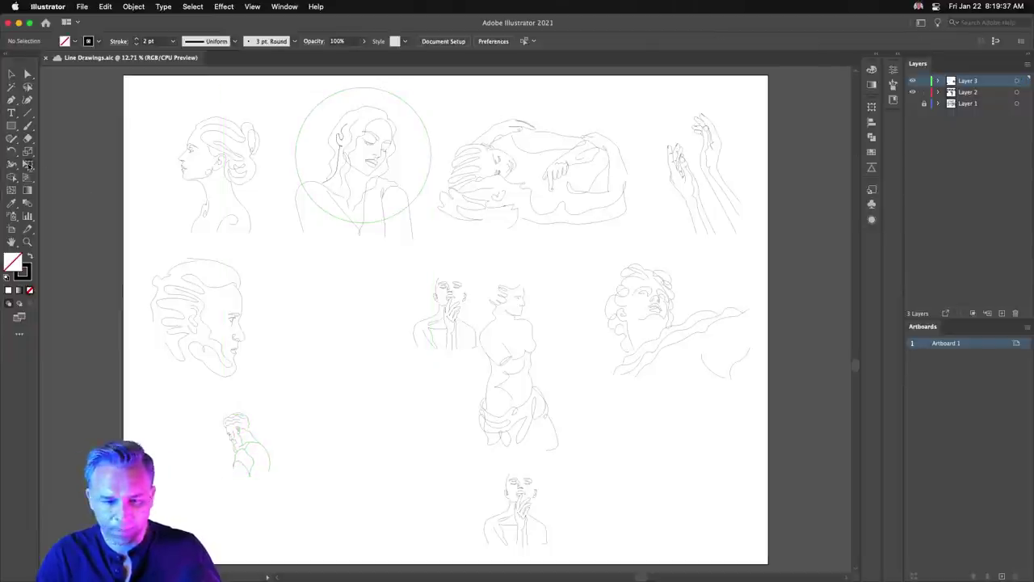
{"action": "left_click_drag", "start_coordinate": [115, 80], "coordinate": [772, 564]}
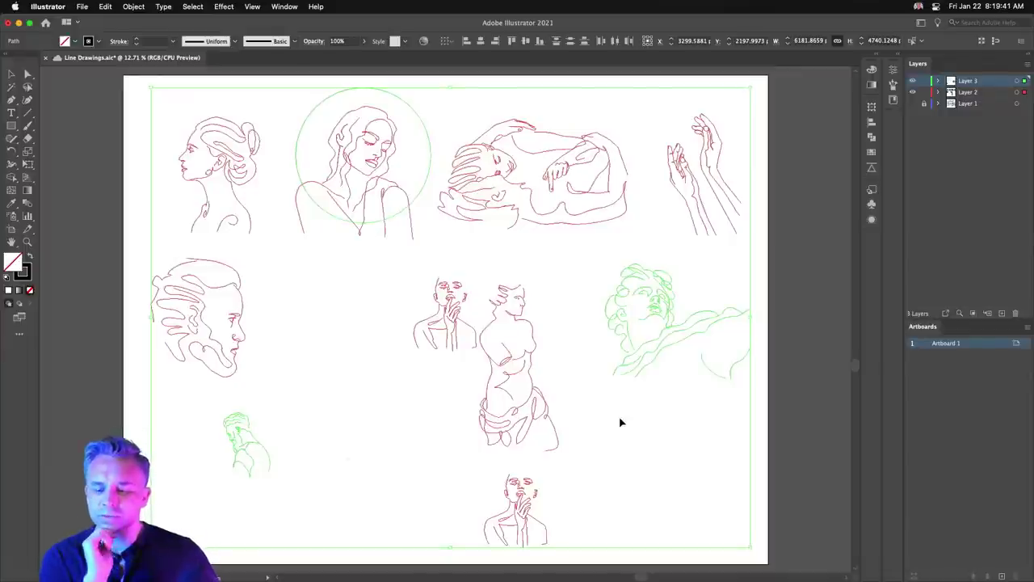
{"action": "left_click", "coordinate": [316, 400]}
Apply Width Profile 2 to all strokes of the bearded man drawing.
{"action": "left_click", "coordinate": [27, 242]}
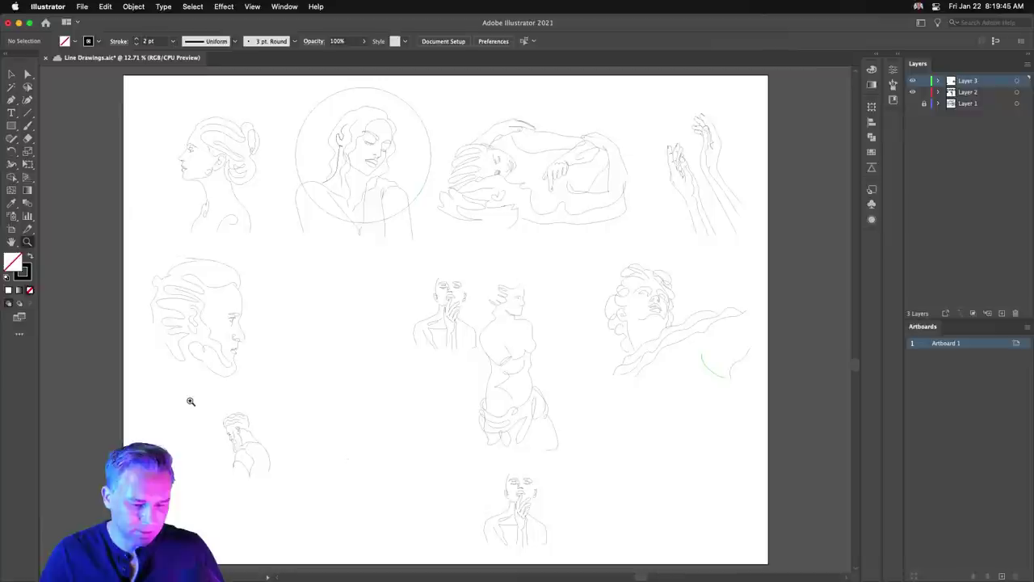
{"action": "left_click_drag", "start_coordinate": [192, 402], "coordinate": [328, 523]}
{"action": "left_click_drag", "start_coordinate": [257, 118], "coordinate": [574, 384]}
{"action": "left_click_drag", "start_coordinate": [250, 264], "coordinate": [309, 278]}
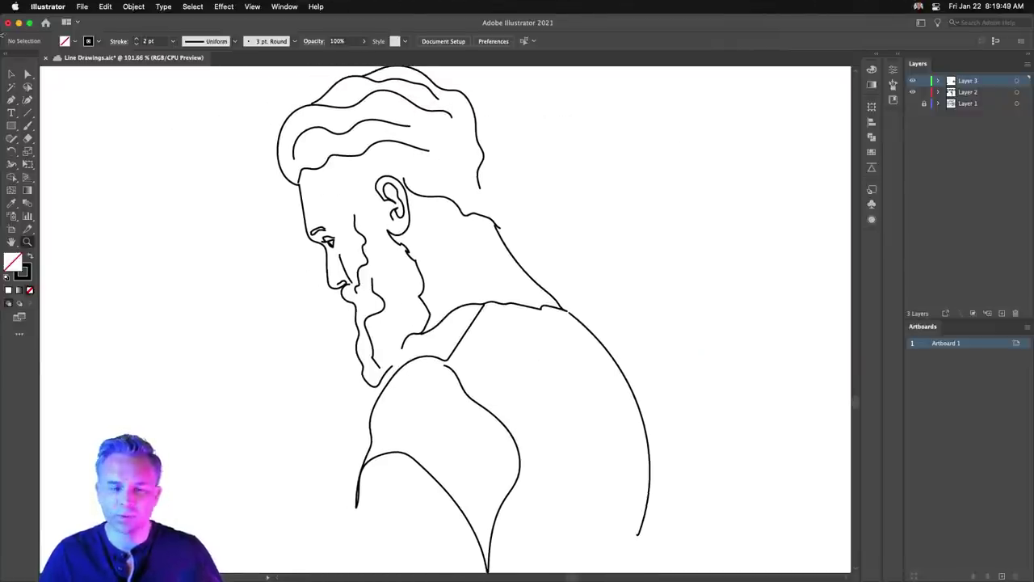
{"action": "left_click", "coordinate": [11, 75]}
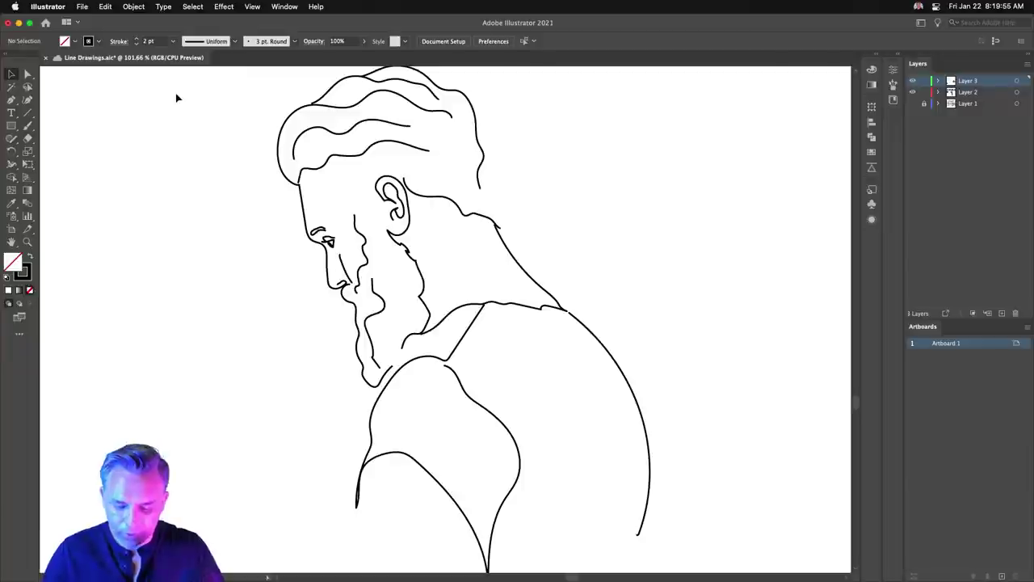
{"action": "key", "text": "super+1"}
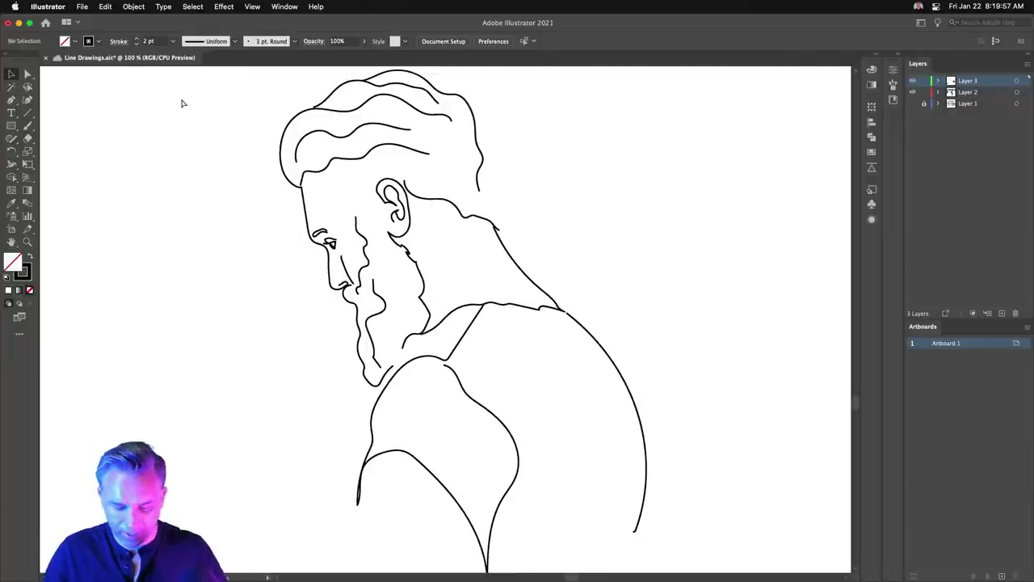
{"action": "key", "text": "super+minus"}
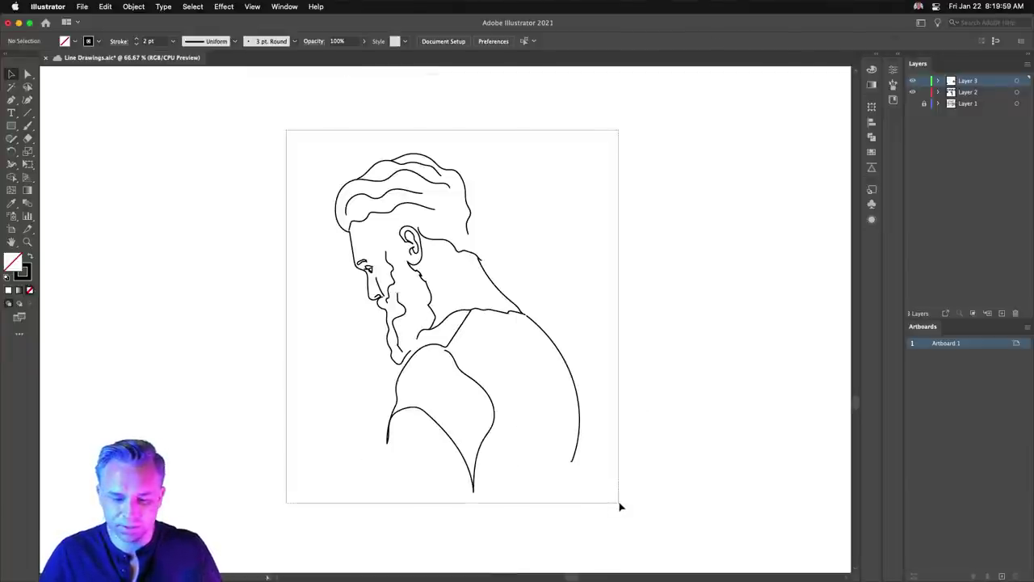
{"action": "left_click_drag", "start_coordinate": [619, 504], "coordinate": [138, 132]}
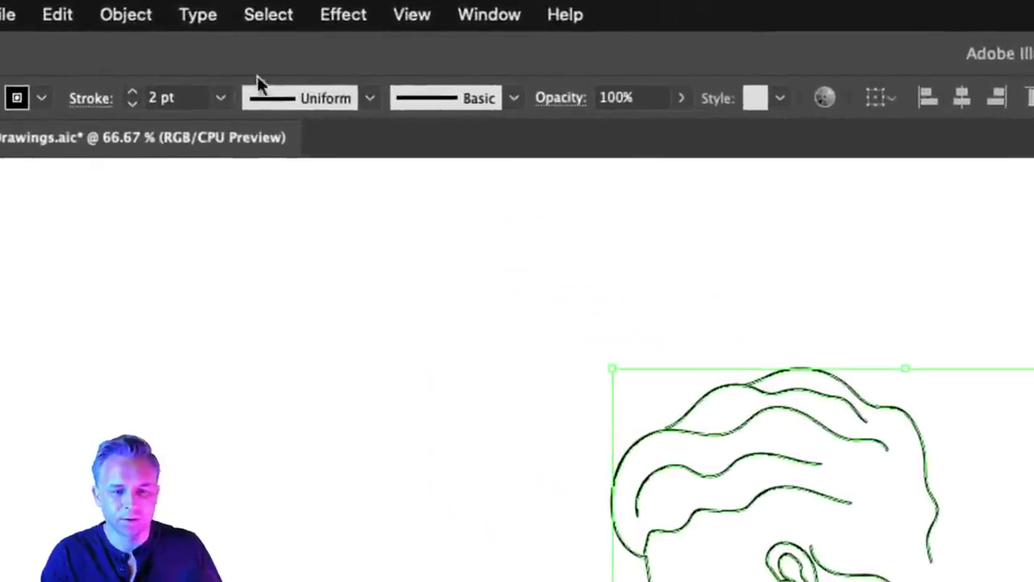
{"action": "left_click", "coordinate": [369, 98]}
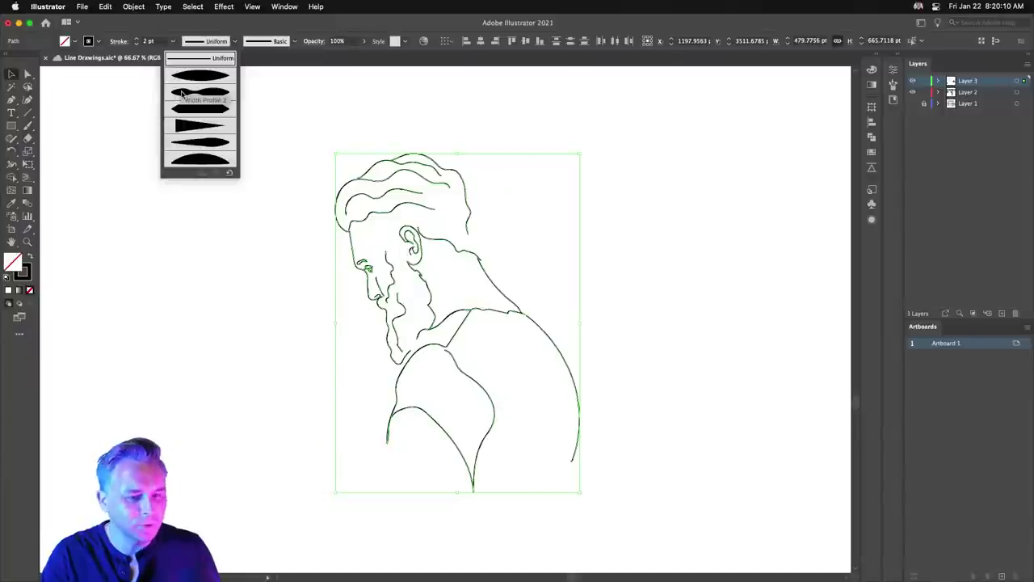
{"action": "left_click", "coordinate": [240, 224]}
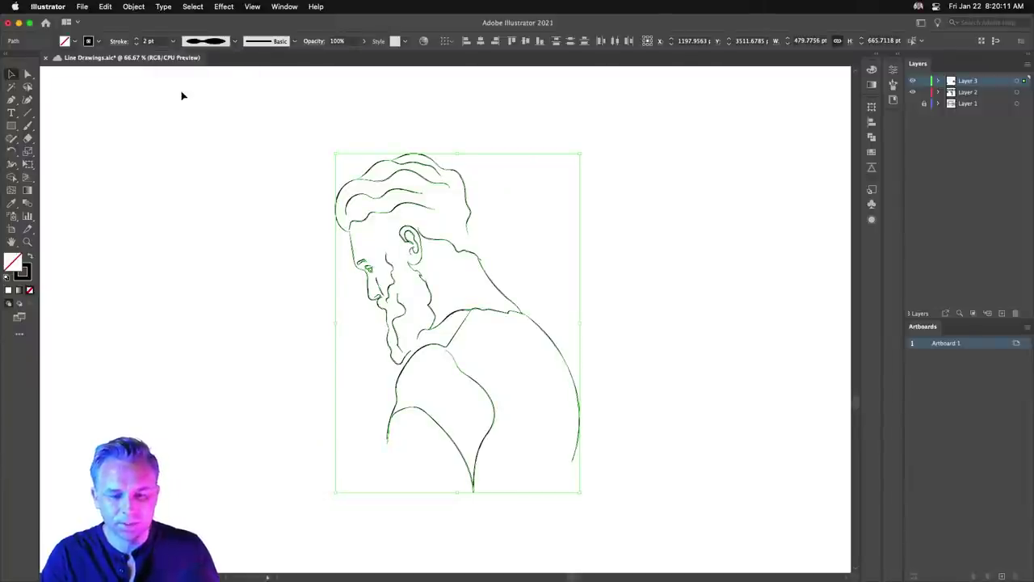
{"action": "left_click", "coordinate": [188, 128]}
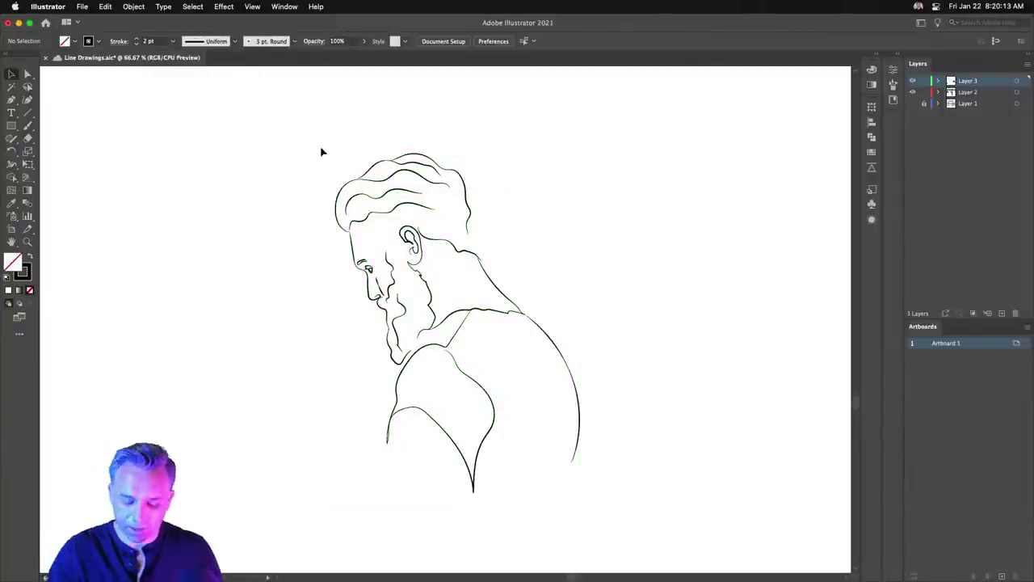
Select the bearded man's shoulder and arm outline and inspect its tapered stroke up close.
{"action": "key", "text": "super+1"}
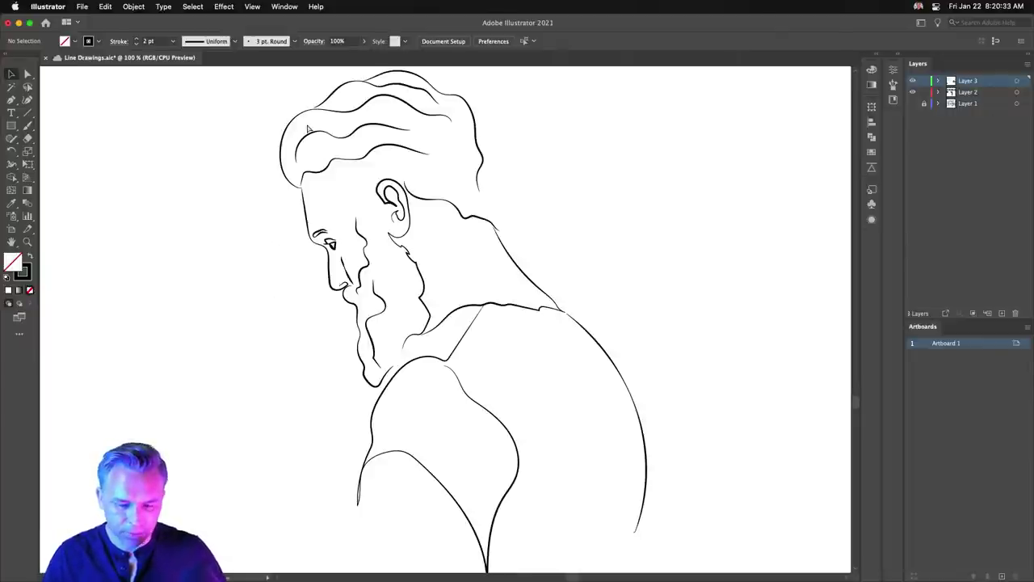
{"action": "key", "text": "super+equal"}
{"action": "scroll", "coordinate": [493, 305], "scroll_direction": "down", "scroll_amount": 5}
{"action": "scroll", "coordinate": [493, 305], "scroll_direction": "right", "scroll_amount": 2}
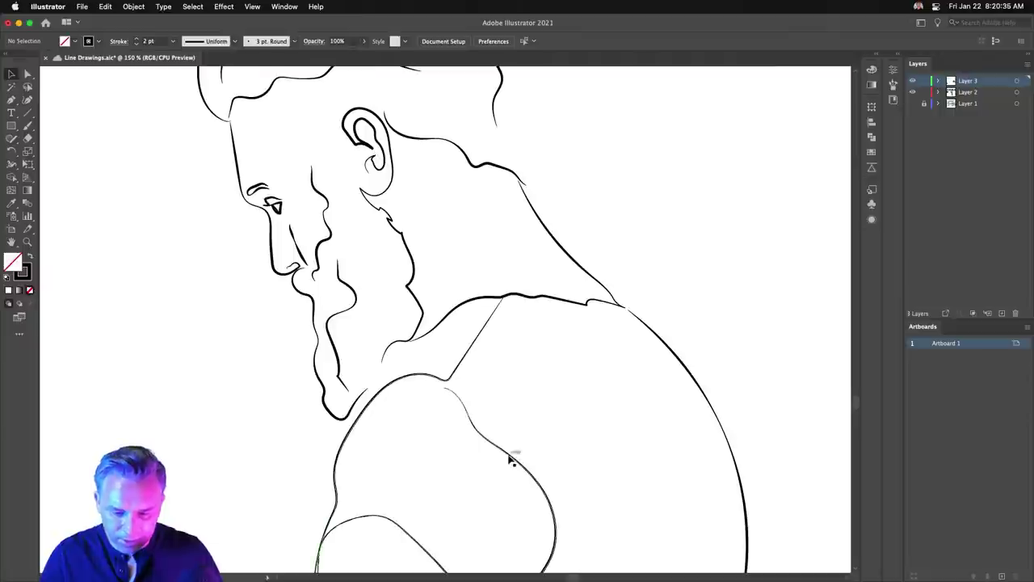
{"action": "left_click", "coordinate": [487, 340]}
{"action": "key", "text": "super+equal"}
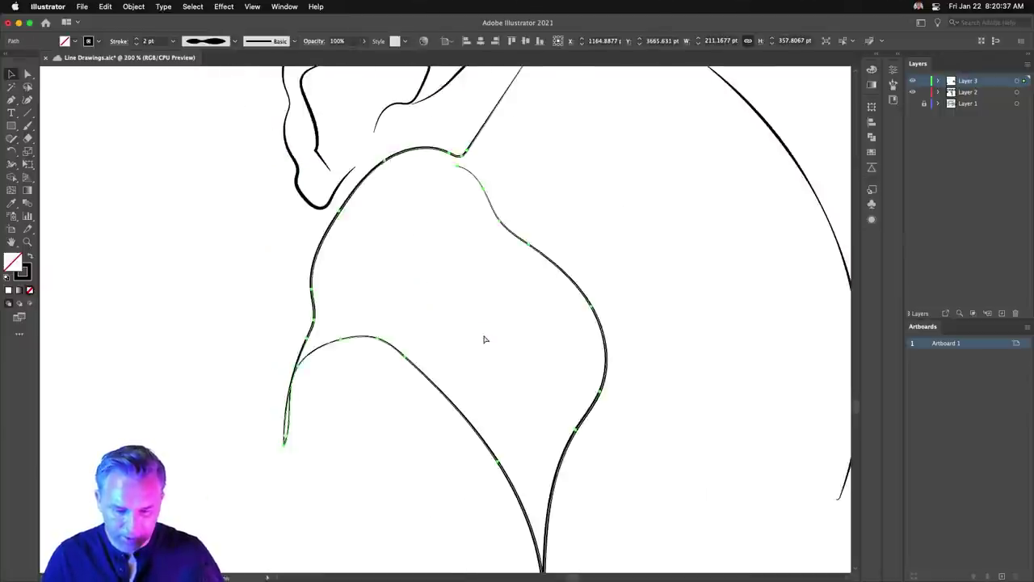
{"action": "key", "text": "super+equal"}
{"action": "left_click_drag", "start_coordinate": [488, 339], "coordinate": [229, 263]}
{"action": "key", "text": "super+equal"}
{"action": "key", "text": "super+equal"}
{"action": "key", "text": "super+minus"}
{"action": "key", "text": "super+minus"}
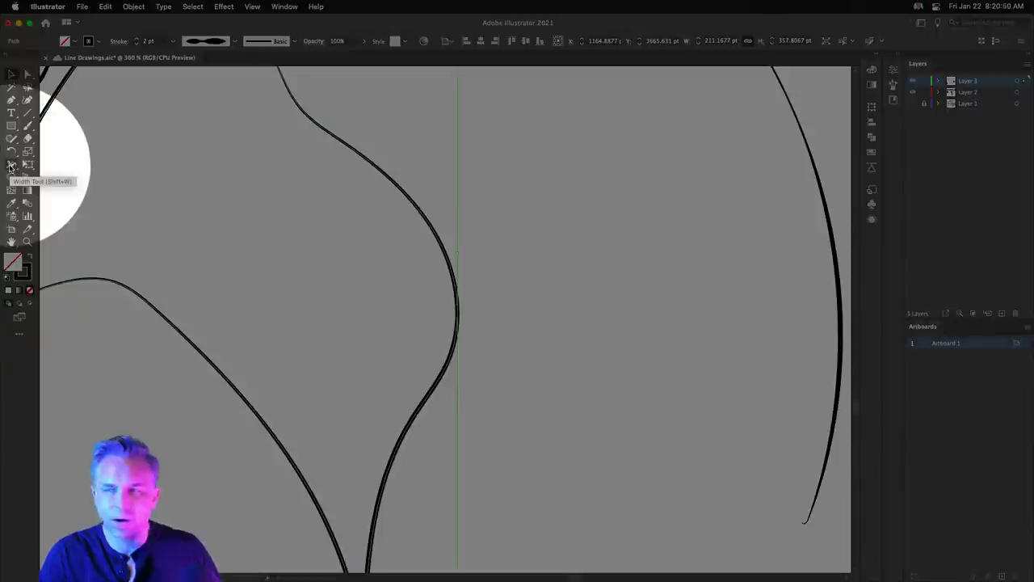
Thicken the lower back part of the arm outline to about 4.2 pt with the Width tool and deselect the path.
{"action": "left_click", "coordinate": [12, 167]}
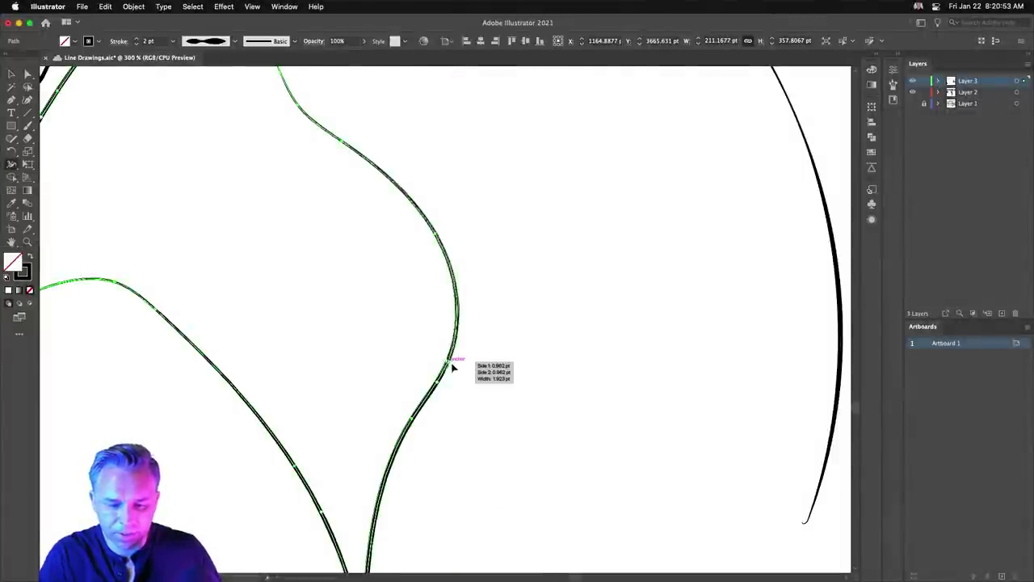
{"action": "mouse_move", "coordinate": [450, 363]}
{"action": "left_mouse_down"}
{"action": "mouse_move", "coordinate": [457, 370]}
{"action": "mouse_move", "coordinate": [438, 381]}
{"action": "left_mouse_up"}
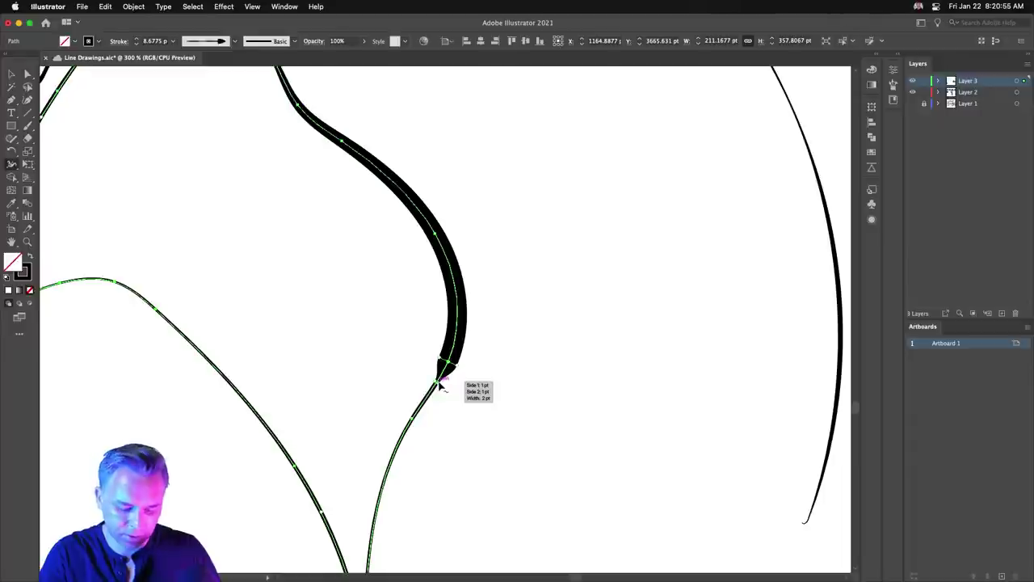
{"action": "key", "text": "super+z"}
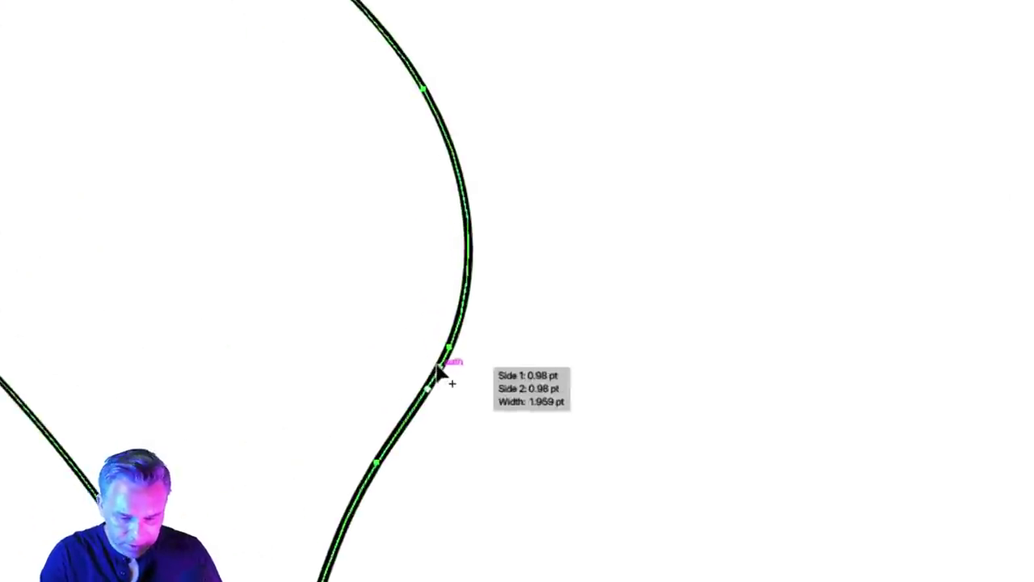
{"action": "scroll", "coordinate": [442, 373], "scroll_direction": "up", "scroll_amount": 5}
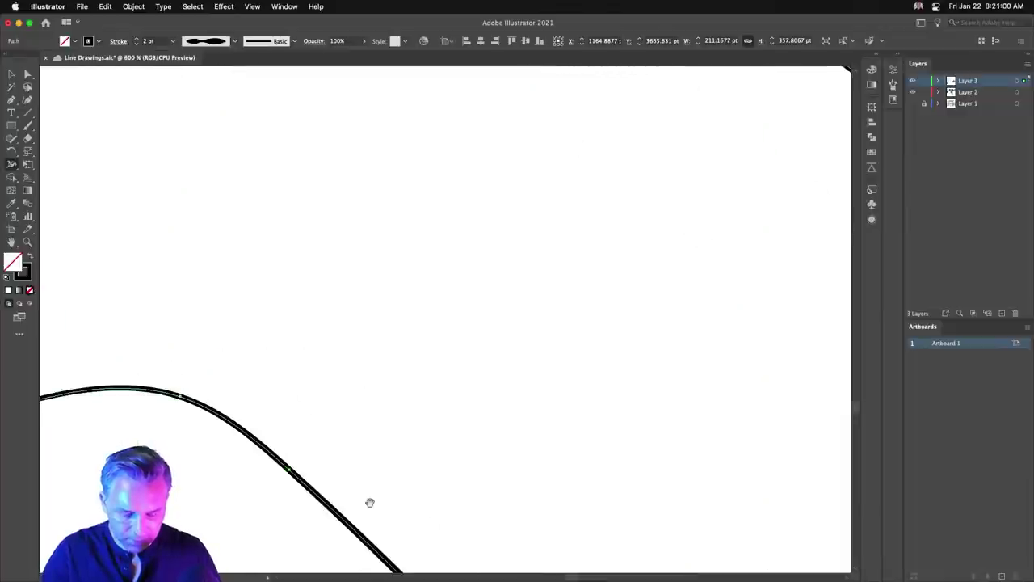
{"action": "mouse_move", "coordinate": [370, 503]}
{"action": "left_mouse_down"}
{"action": "mouse_move", "coordinate": [358, 202]}
{"action": "mouse_move", "coordinate": [305, 138]}
{"action": "mouse_move", "coordinate": [409, 369]}
{"action": "mouse_move", "coordinate": [434, 282]}
{"action": "left_mouse_up"}
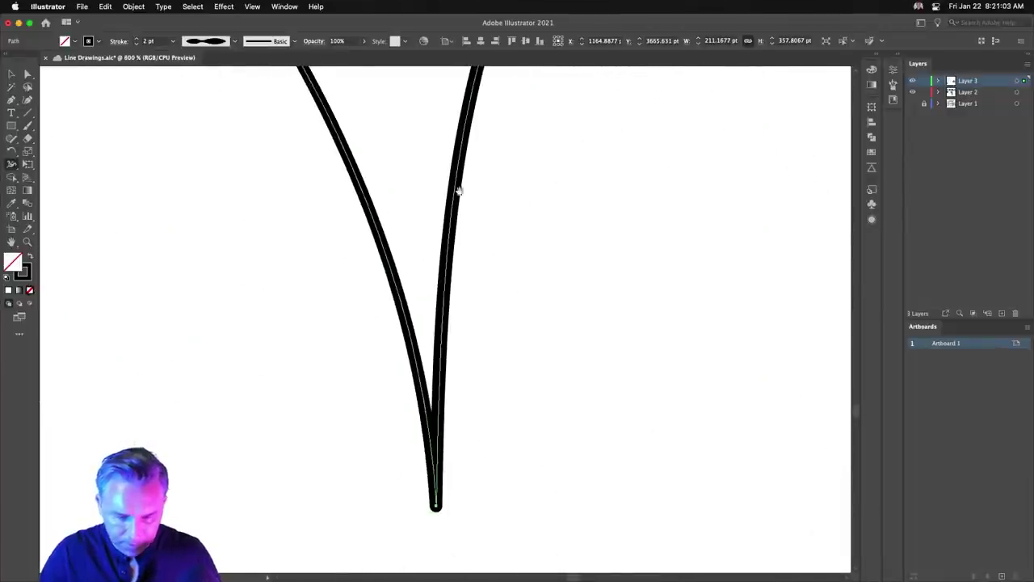
{"action": "mouse_move", "coordinate": [458, 190]}
{"action": "left_mouse_down"}
{"action": "mouse_move", "coordinate": [261, 519]}
{"action": "mouse_move", "coordinate": [390, 413]}
{"action": "left_mouse_up"}
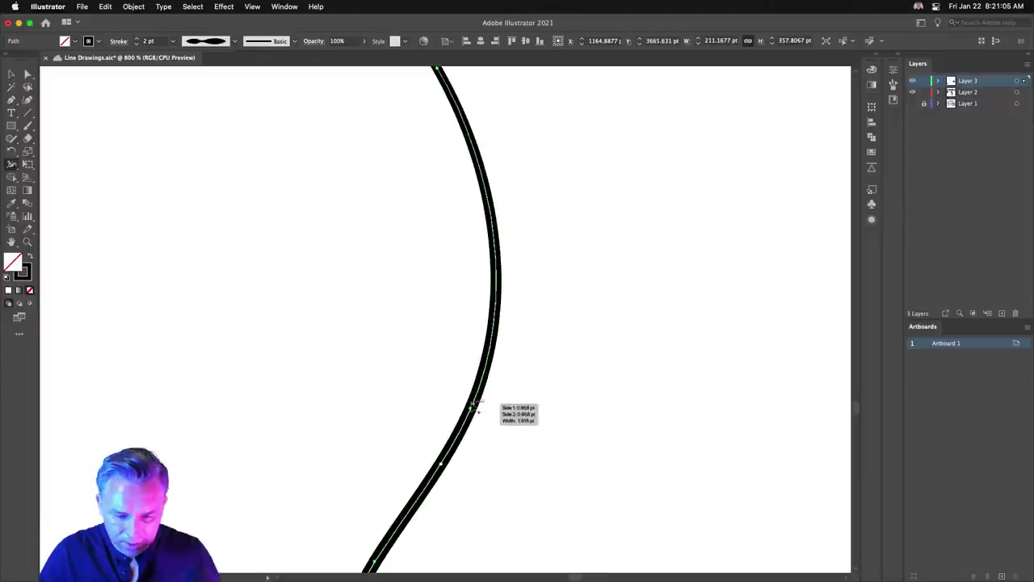
{"action": "mouse_move", "coordinate": [461, 422]}
{"action": "left_mouse_down"}
{"action": "mouse_move", "coordinate": [415, 299]}
{"action": "mouse_move", "coordinate": [454, 214]}
{"action": "mouse_move", "coordinate": [462, 386]}
{"action": "mouse_move", "coordinate": [485, 440]}
{"action": "mouse_move", "coordinate": [543, 182]}
{"action": "left_mouse_up"}
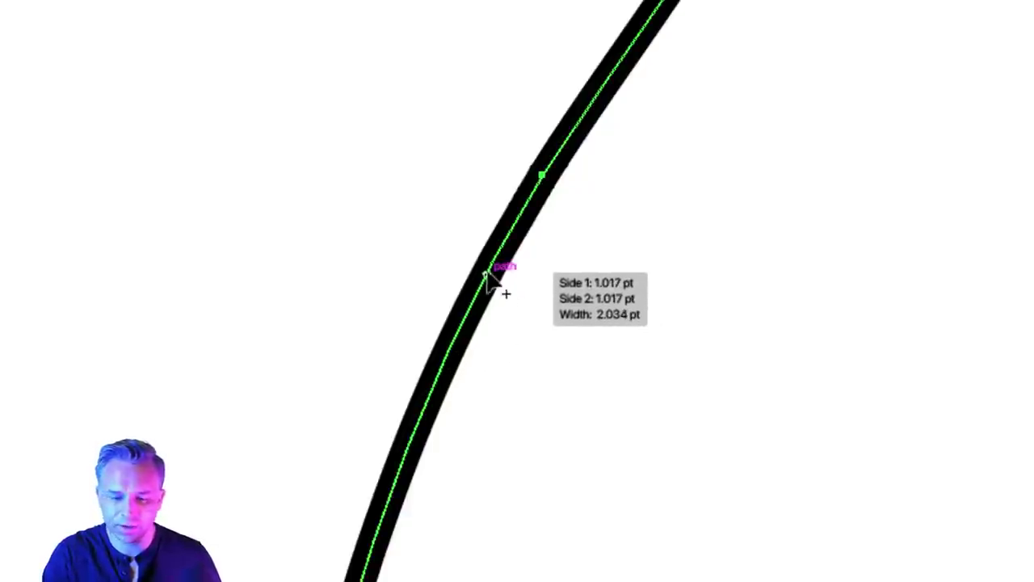
{"action": "mouse_move", "coordinate": [490, 274]}
{"action": "left_mouse_down"}
{"action": "mouse_move", "coordinate": [502, 292]}
{"action": "mouse_move", "coordinate": [529, 293]}
{"action": "mouse_move", "coordinate": [517, 294]}
{"action": "left_mouse_up"}
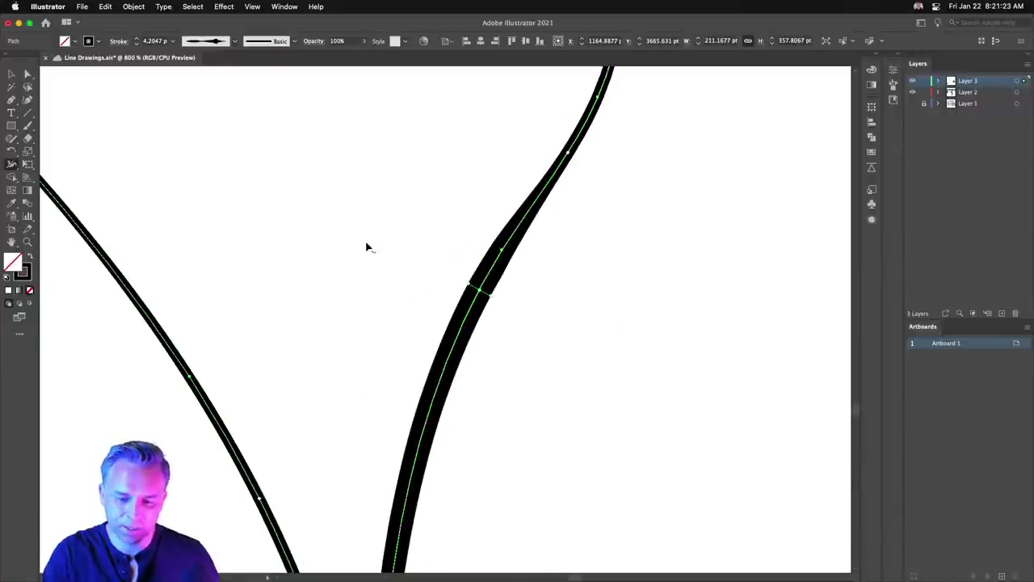
{"action": "key", "text": "super+minus"}
{"action": "key", "text": "super+minus"}
{"action": "key", "text": "super+minus"}
{"action": "key", "text": "super+minus"}
{"action": "key", "text": "super+minus"}
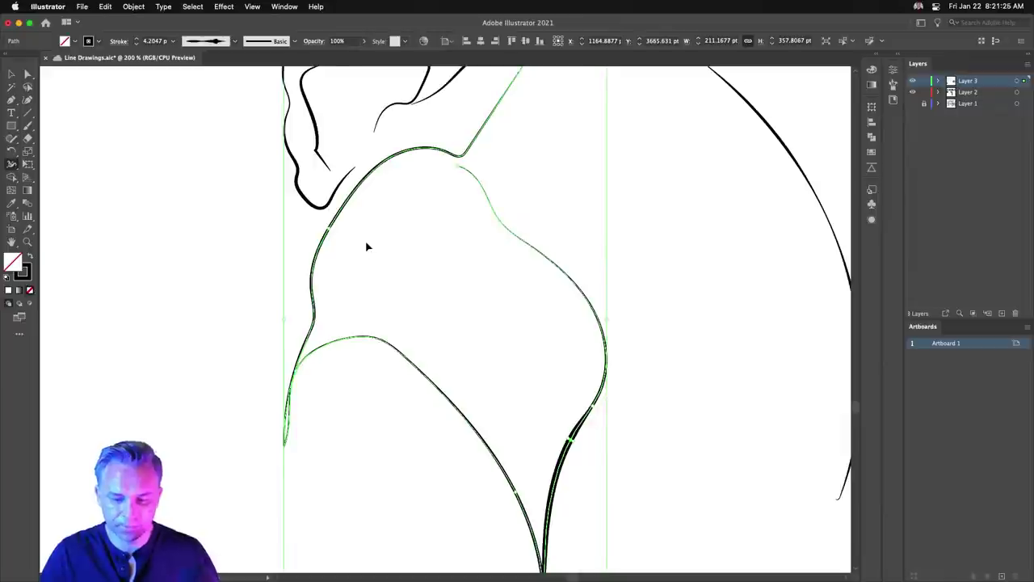
{"action": "left_click", "coordinate": [11, 74]}
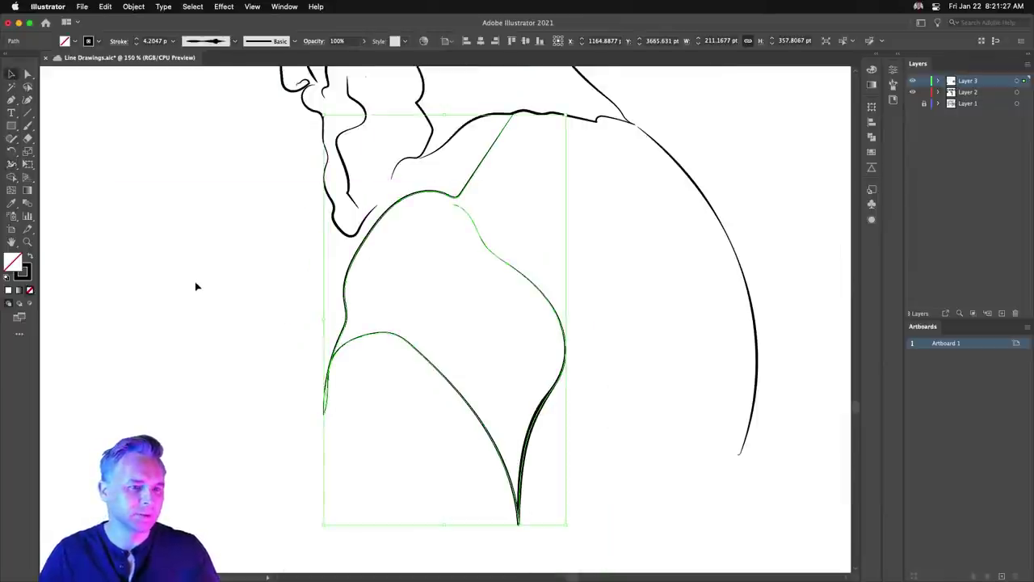
{"action": "left_click", "coordinate": [196, 289]}
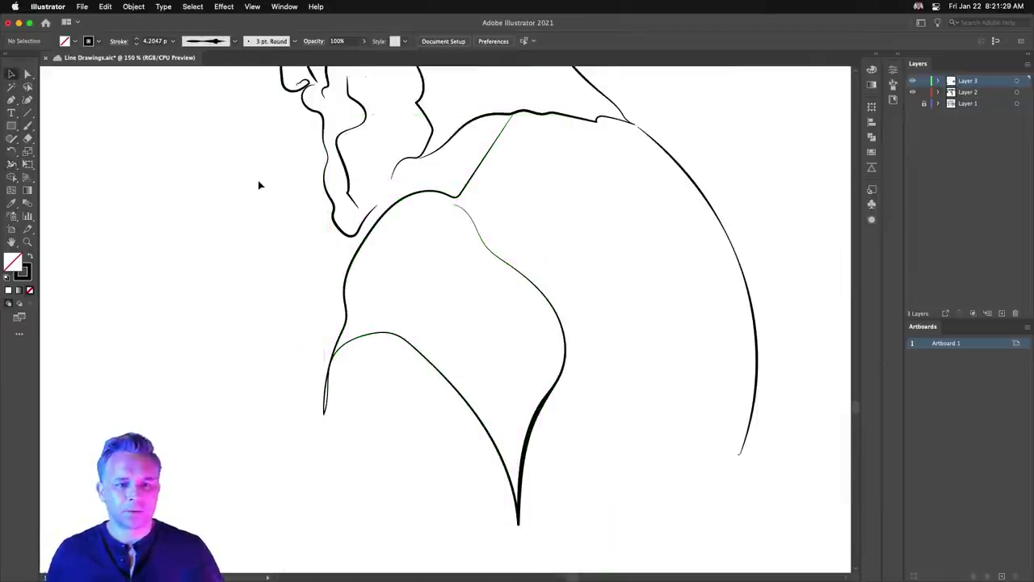
Review the whole bearded man drawing and switch to Chrome to look at the line drawings posted on the Instagram profile.
{"action": "key", "text": "super+minus"}
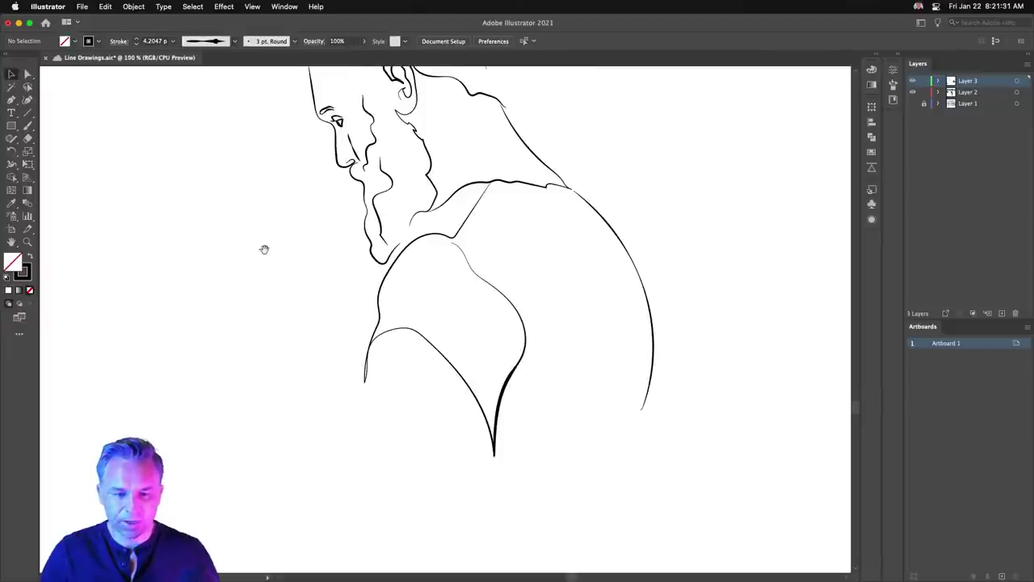
{"action": "left_click_drag", "start_coordinate": [265, 249], "coordinate": [273, 372]}
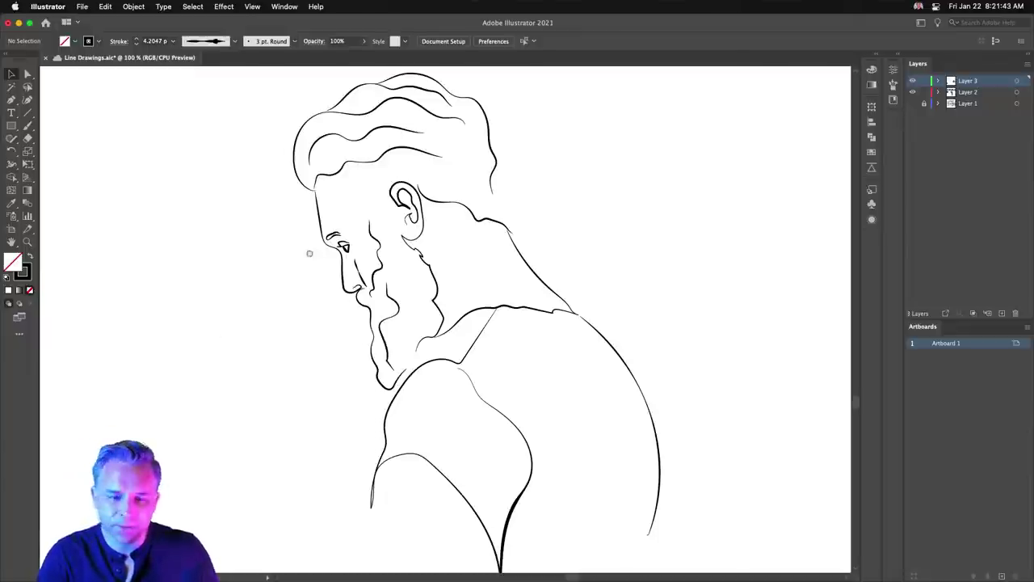
{"action": "left_click_drag", "start_coordinate": [309, 253], "coordinate": [207, 250]}
{"action": "key", "text": "super+minus"}
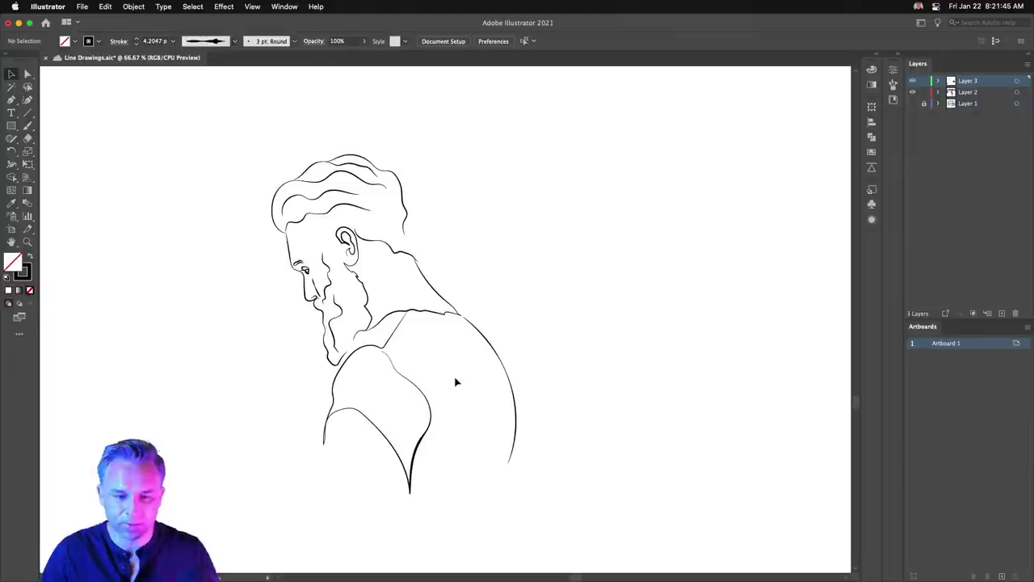
{"action": "left_click", "coordinate": [522, 565]}
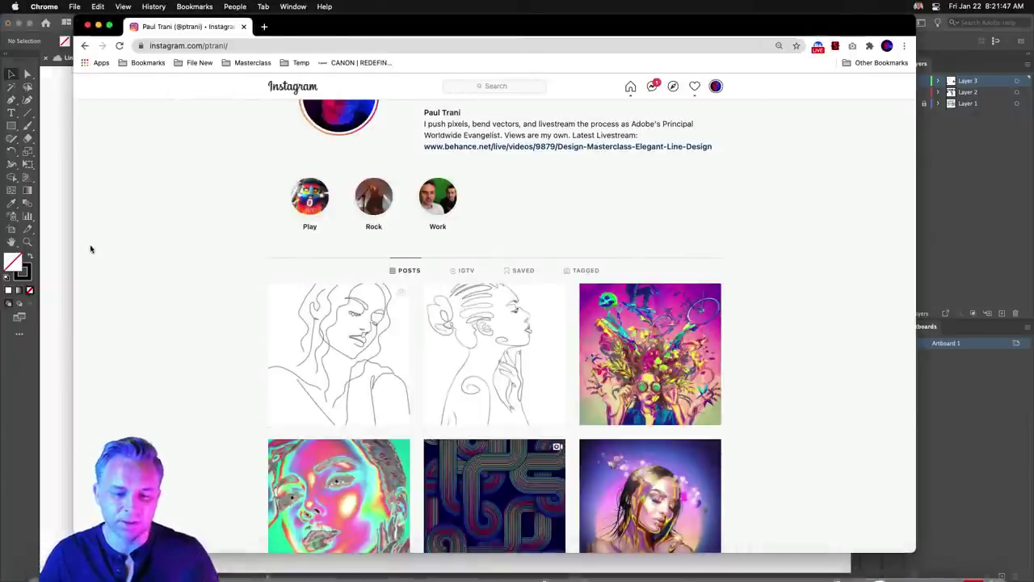
{"action": "left_click", "coordinate": [312, 303]}
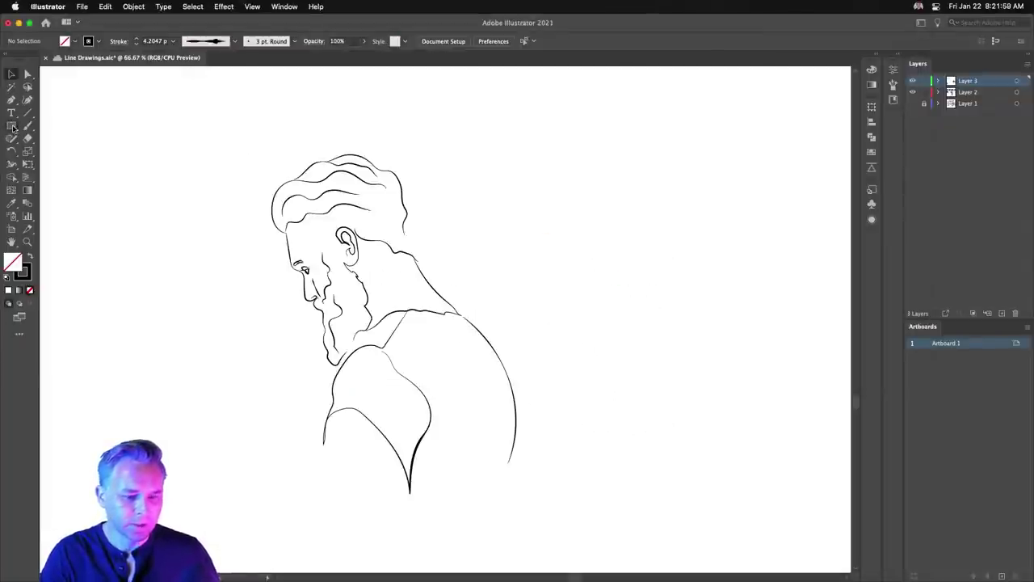
Switch back to Illustrator and place a duplicate of the bearded man drawing beside the original.
{"action": "left_click_drag", "start_coordinate": [187, 142], "coordinate": [528, 484]}
{"action": "mouse_move", "coordinate": [282, 304]}
{"action": "left_mouse_down"}
{"action": "mouse_move", "coordinate": [184, 301]}
{"action": "mouse_move", "coordinate": [484, 300]}
{"action": "left_mouse_up"}
{"action": "left_click", "coordinate": [411, 237]}
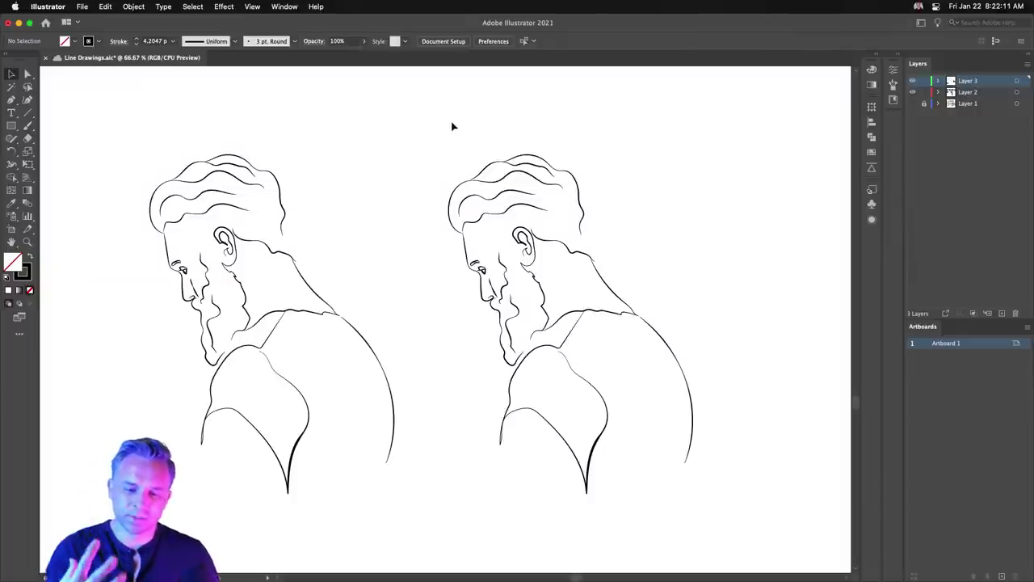
Select all strokes of the duplicated bearded man drawing and set their weight to 6 pt.
{"action": "mouse_move", "coordinate": [421, 119]}
{"action": "left_mouse_down"}
{"action": "mouse_move", "coordinate": [605, 432]}
{"action": "mouse_move", "coordinate": [737, 532]}
{"action": "left_mouse_up"}
{"action": "scroll", "coordinate": [737, 485], "scroll_direction": "right", "scroll_amount": 5}
{"action": "scroll", "coordinate": [432, 299], "scroll_direction": "left", "scroll_amount": 2}
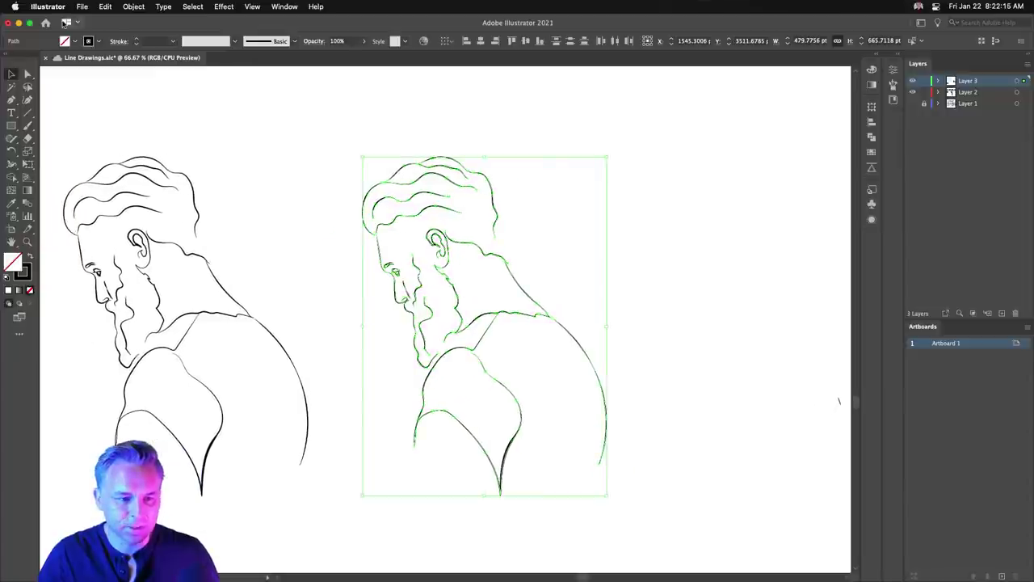
{"action": "left_click", "coordinate": [137, 38]}
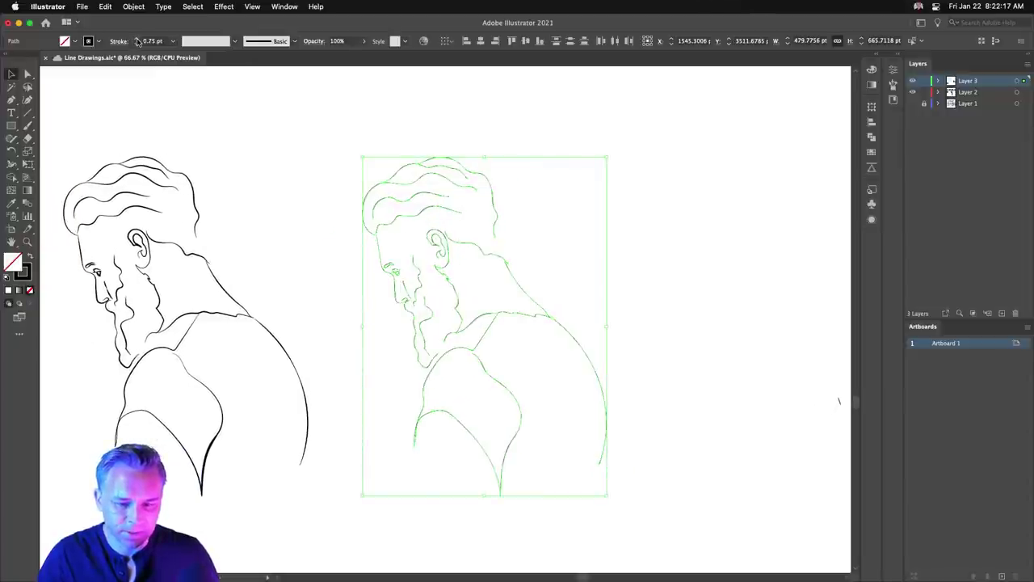
{"action": "left_click", "coordinate": [138, 41]}
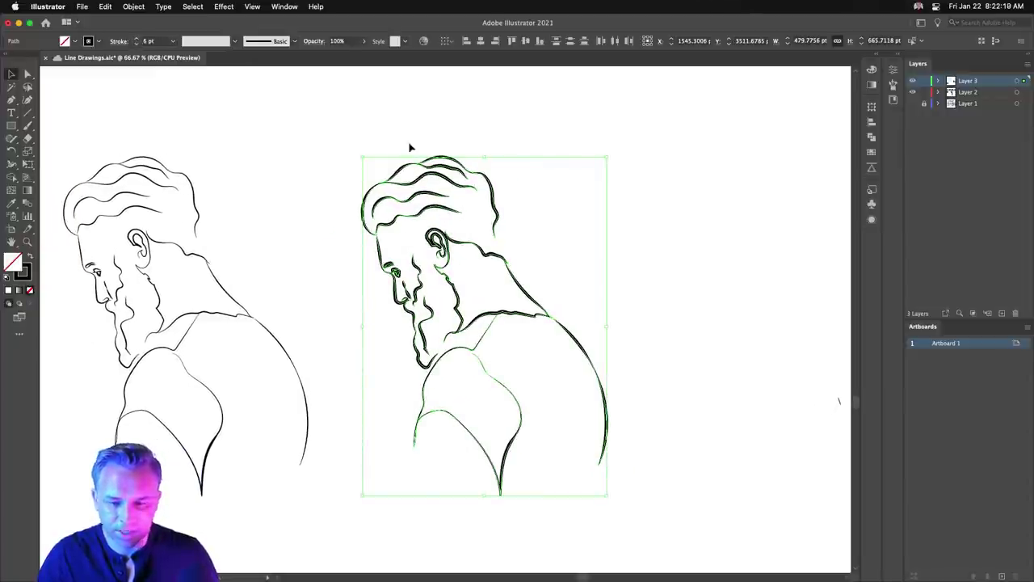
Apply the white-to-black gradient swatch to all strokes of the duplicated bearded man drawing, leaving its fill empty.
{"action": "left_click", "coordinate": [873, 57]}
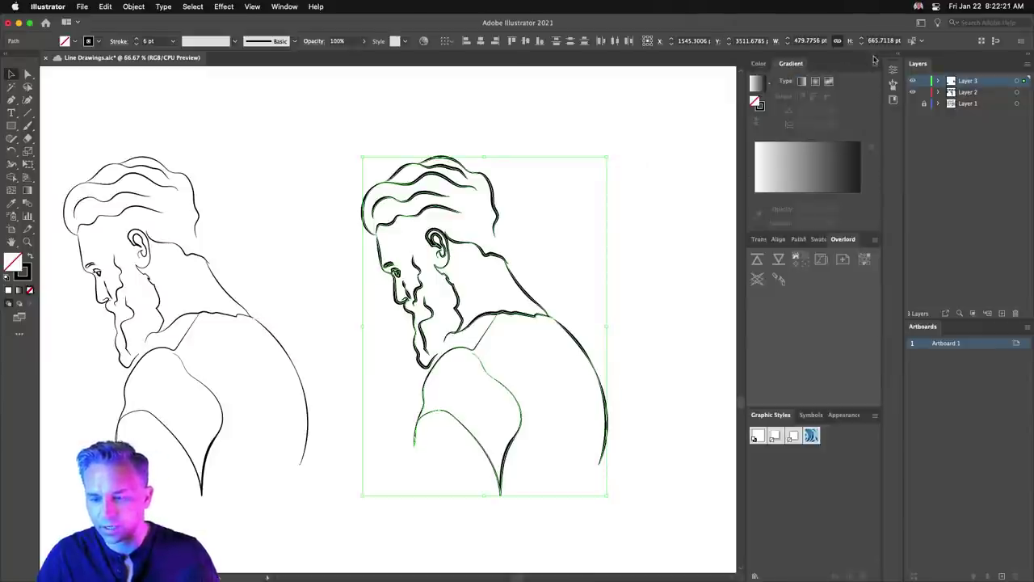
{"action": "left_click", "coordinate": [898, 56]}
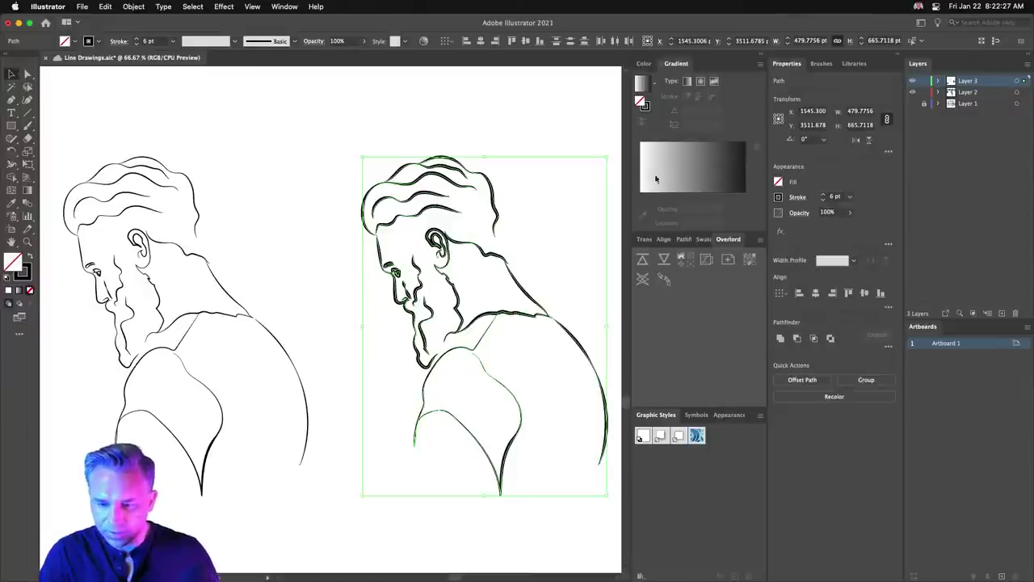
{"action": "left_click", "coordinate": [640, 64]}
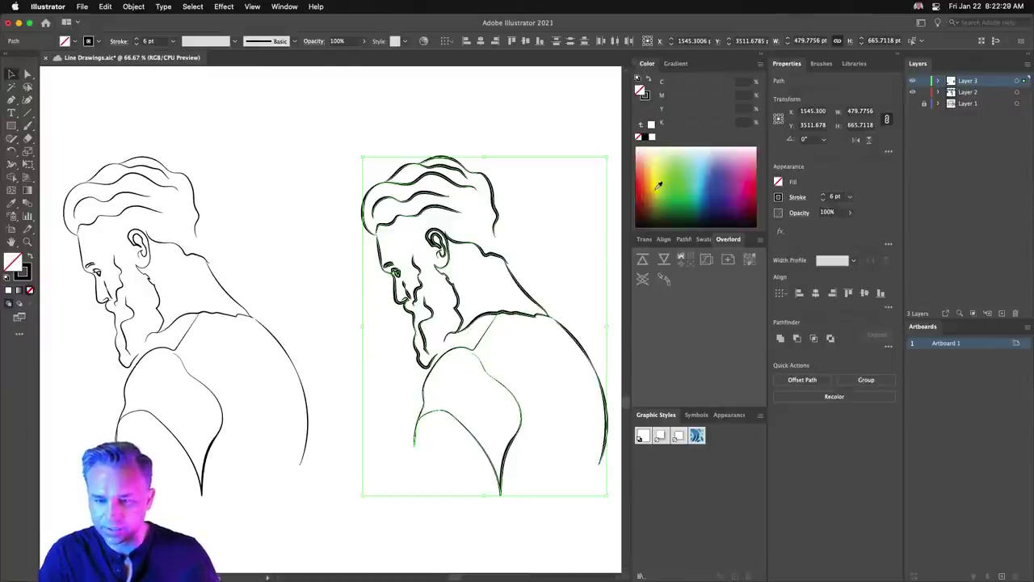
{"action": "left_click", "coordinate": [695, 239]}
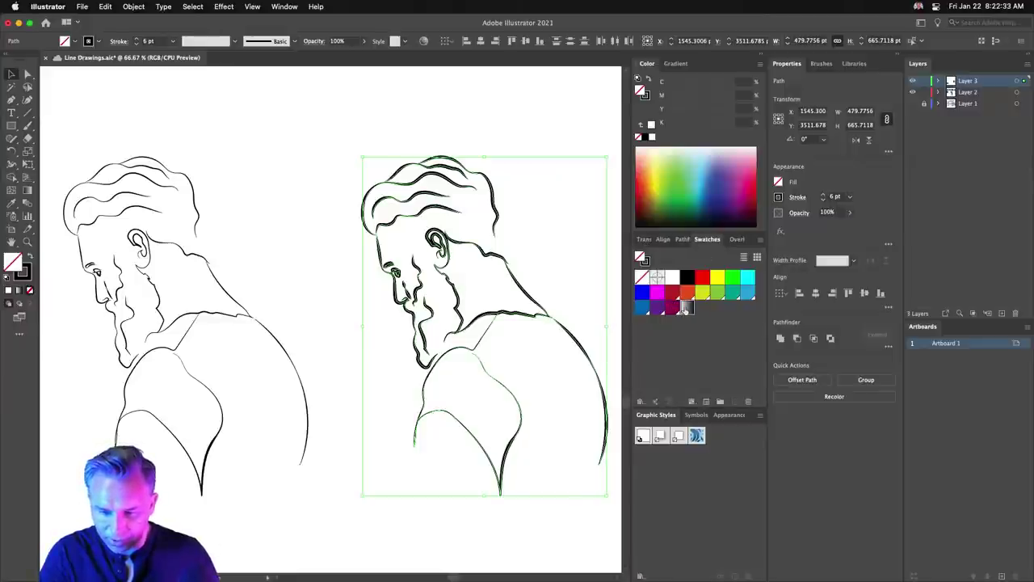
{"action": "left_click", "coordinate": [687, 307]}
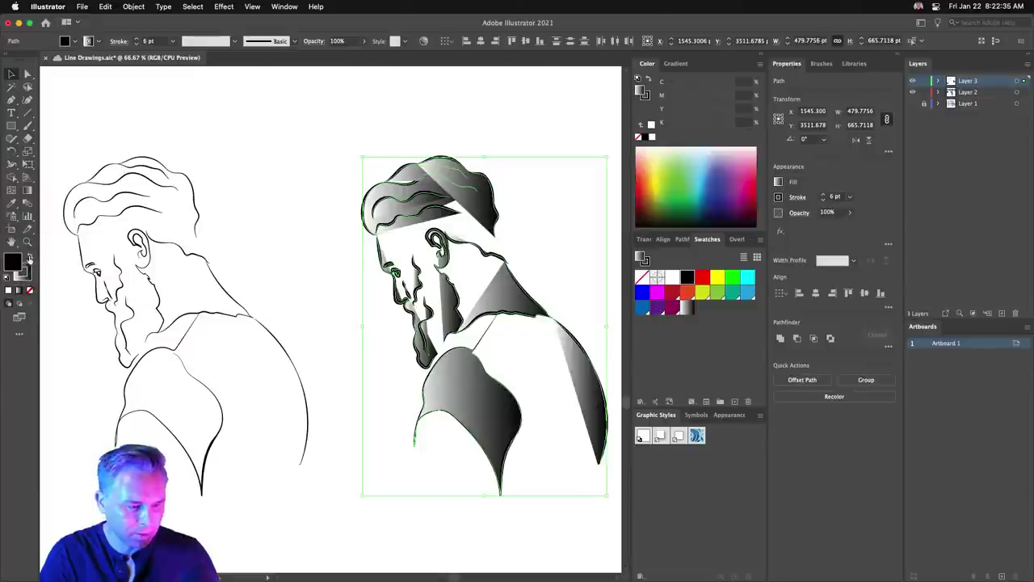
{"action": "left_click", "coordinate": [8, 289]}
{"action": "left_click", "coordinate": [29, 289]}
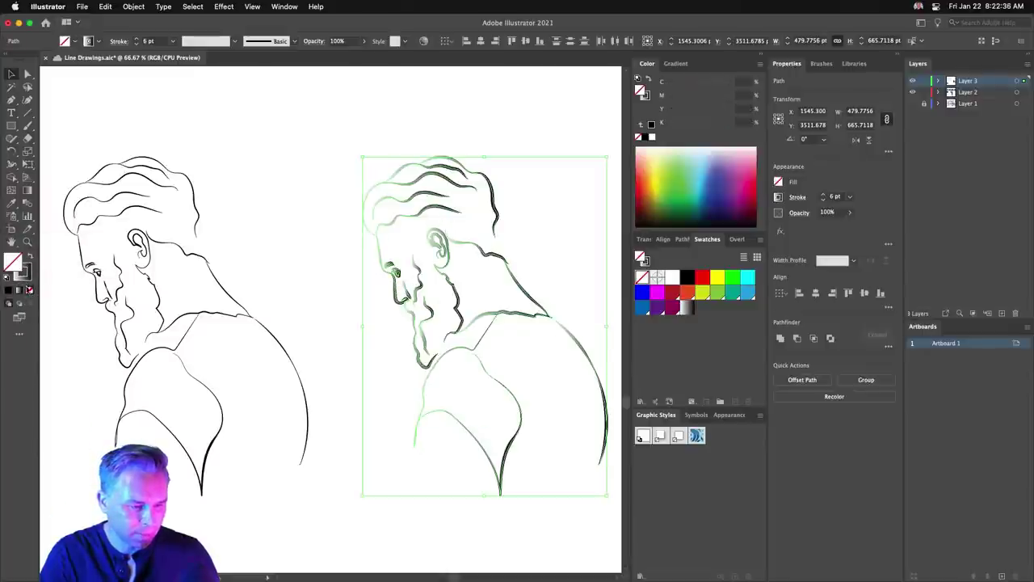
{"action": "left_click", "coordinate": [25, 275]}
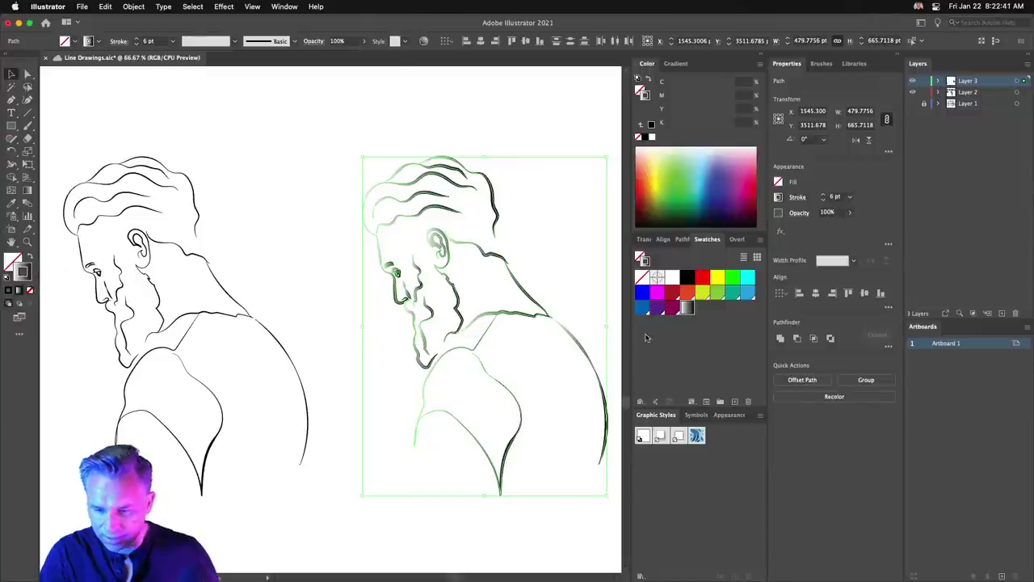
Switch the white gradient stop to RGB and recolor it cyan by setting red to 0 (00FFFF).
{"action": "left_click", "coordinate": [676, 63]}
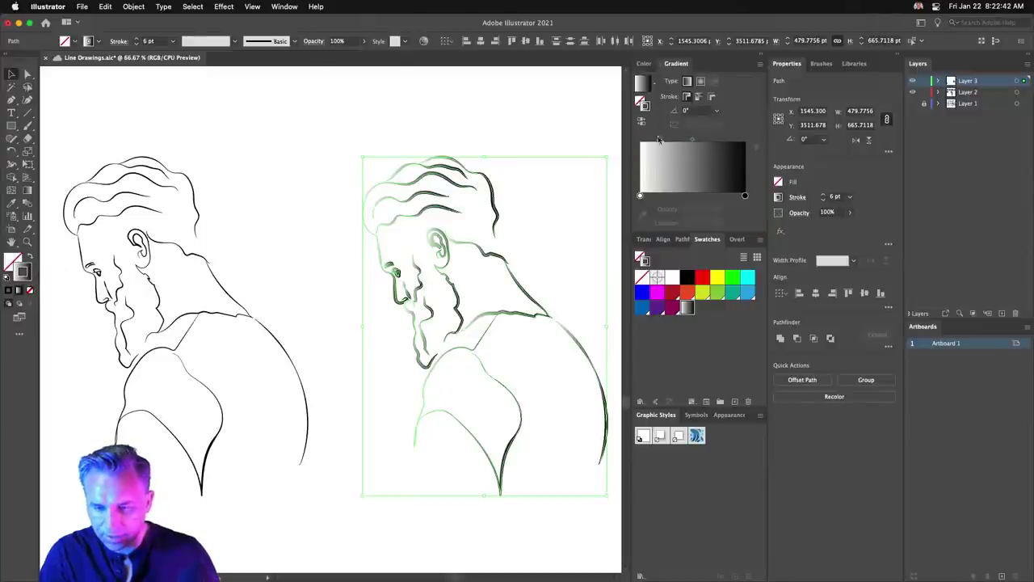
{"action": "double_click", "coordinate": [640, 196]}
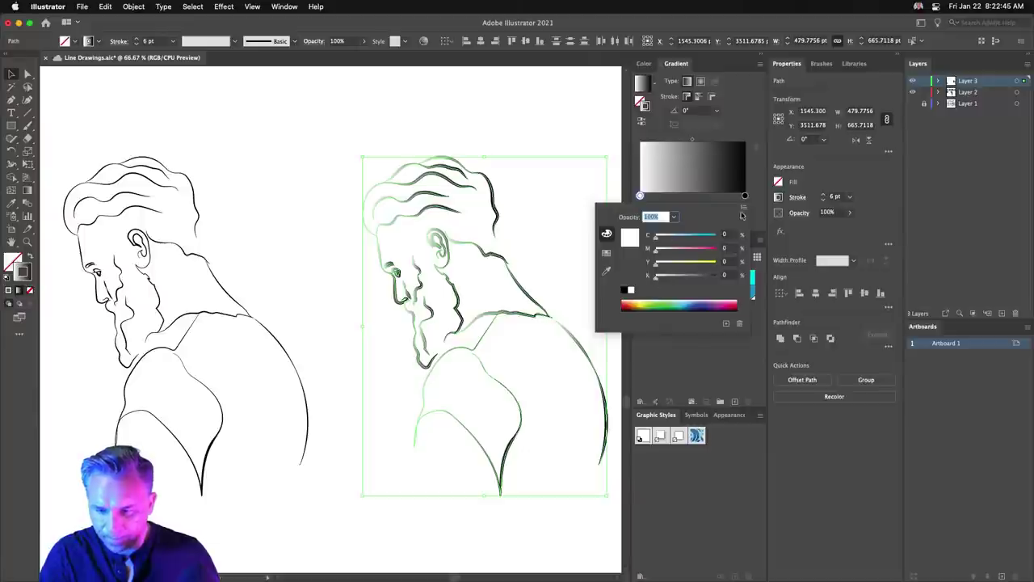
{"action": "left_click", "coordinate": [745, 211]}
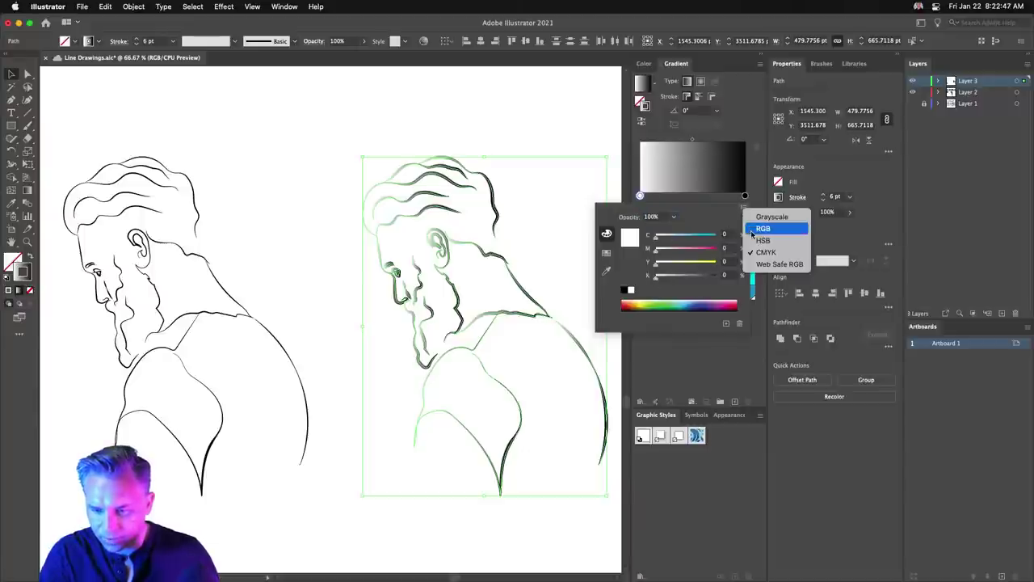
{"action": "left_click", "coordinate": [756, 229]}
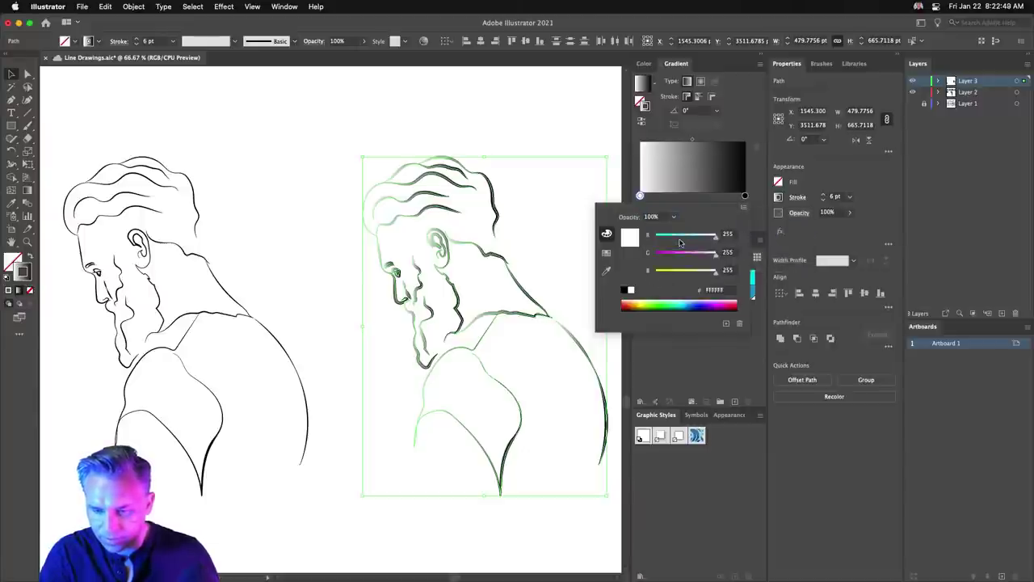
{"action": "left_click_drag", "start_coordinate": [715, 235], "coordinate": [620, 240]}
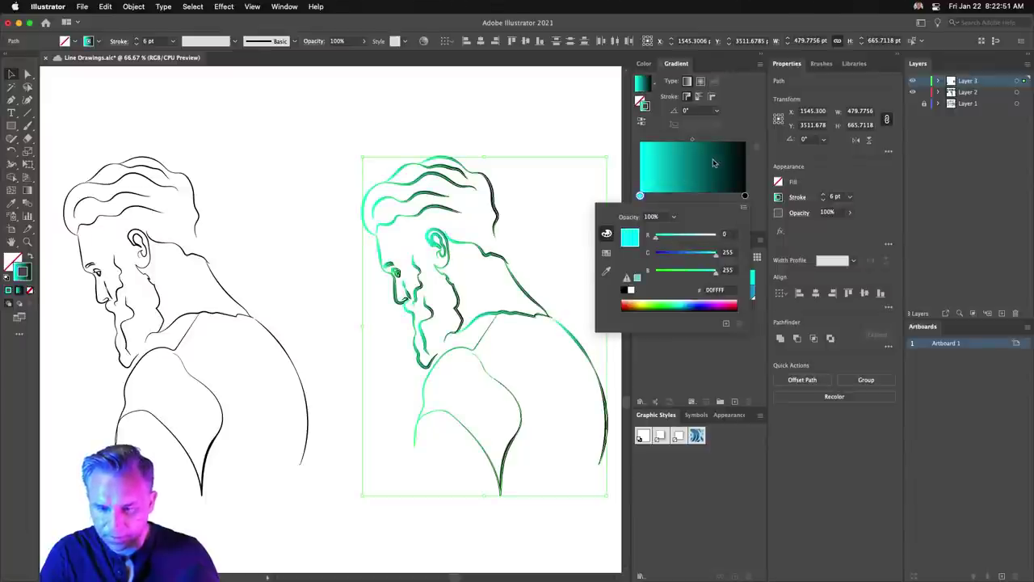
{"action": "left_click", "coordinate": [727, 155]}
Recolor the black gradient stop magenta with R 255, G 0, B 255 and deselect the drawing to check it.
{"action": "double_click", "coordinate": [745, 196]}
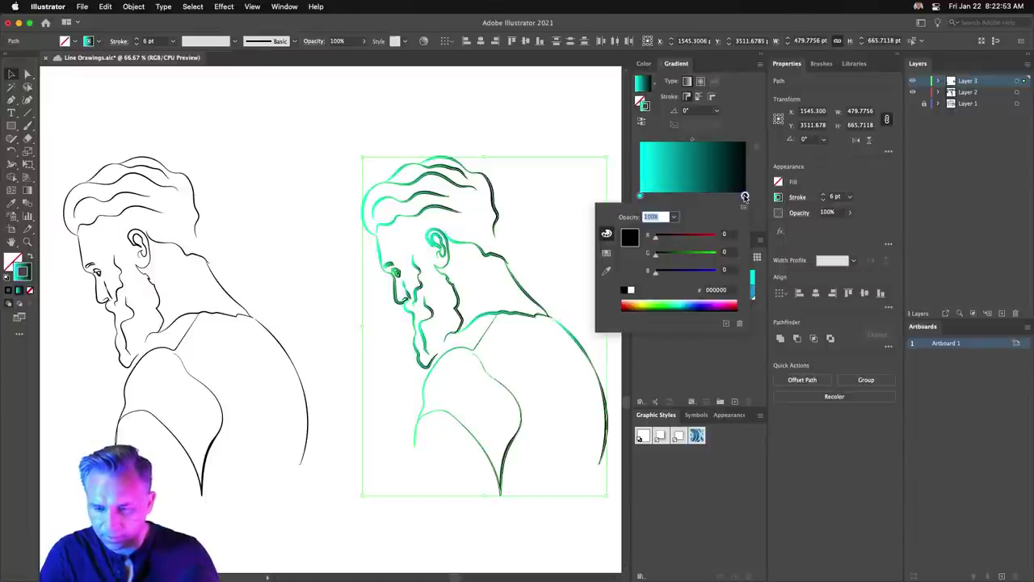
{"action": "left_click_drag", "start_coordinate": [682, 238], "coordinate": [718, 235]}
{"action": "left_click_drag", "start_coordinate": [689, 271], "coordinate": [727, 272]}
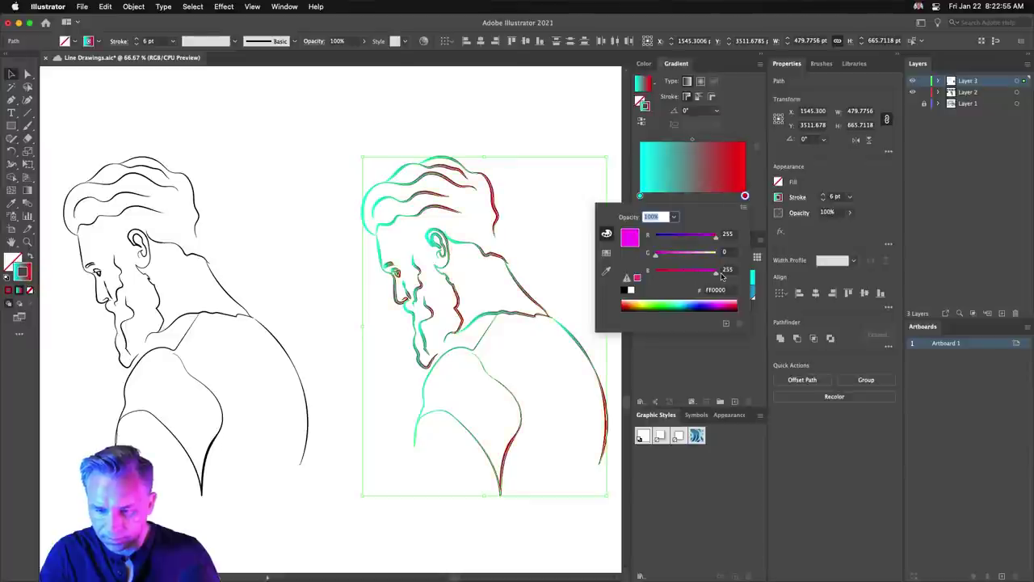
{"action": "left_click", "coordinate": [727, 123]}
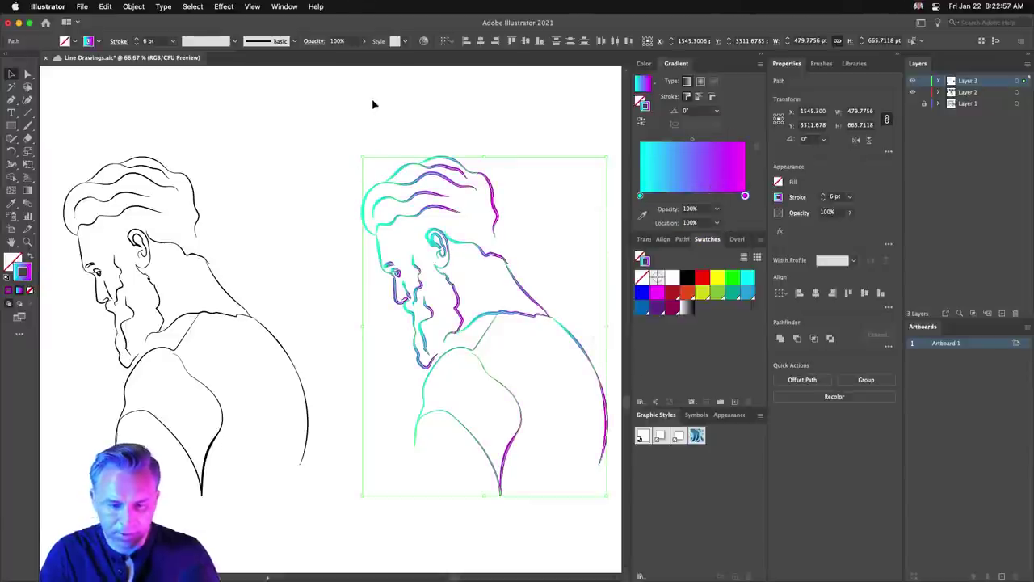
{"action": "left_click", "coordinate": [340, 121]}
{"action": "scroll", "coordinate": [281, 139], "scroll_direction": "right", "scroll_amount": 3}
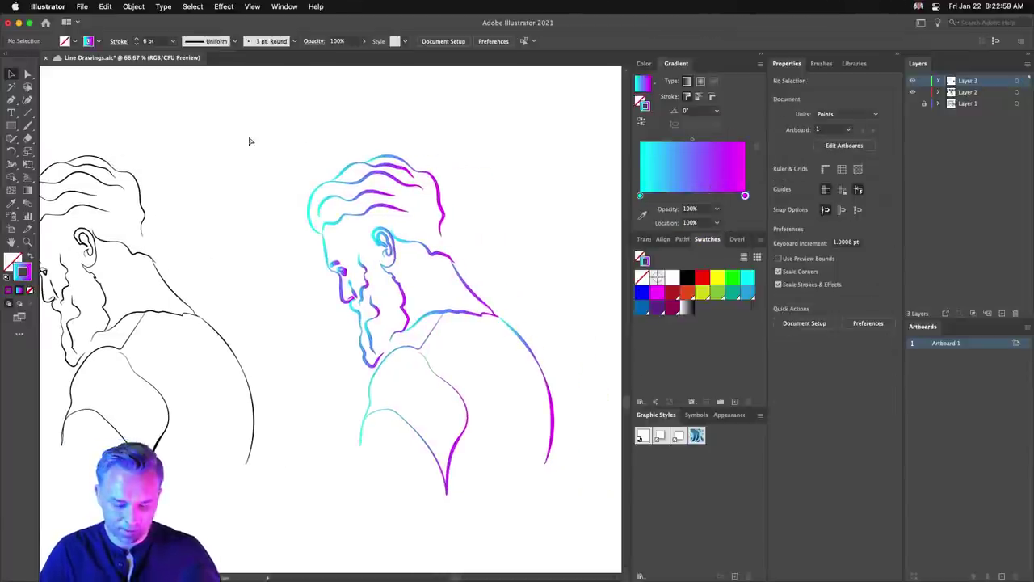
{"action": "key", "text": "super+equal"}
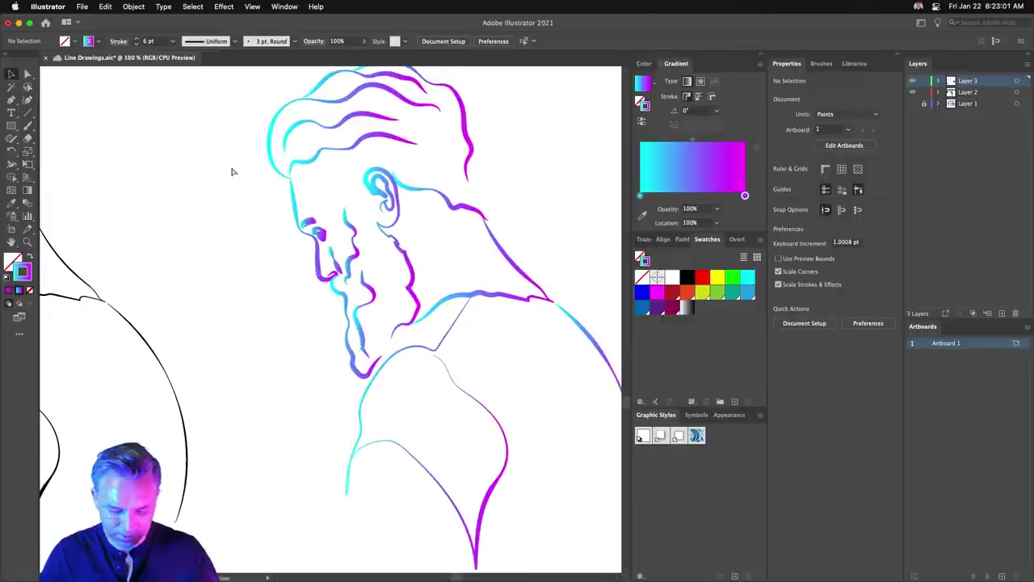
{"action": "key", "text": "super+minus"}
Try the stroke gradient along and across the strokes of the colored drawing, then restore it to within stroke.
{"action": "left_click_drag", "start_coordinate": [161, 121], "coordinate": [474, 517]}
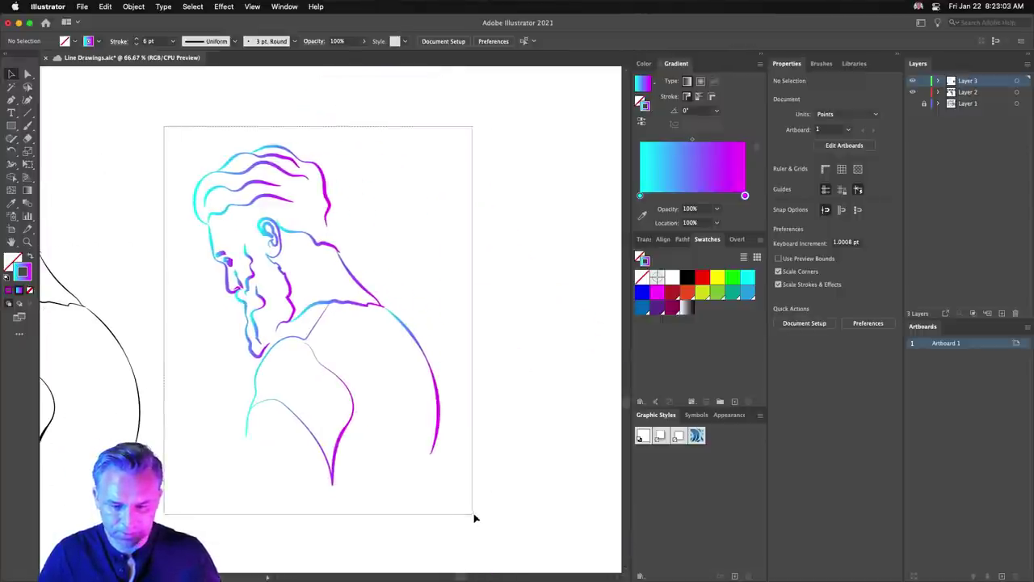
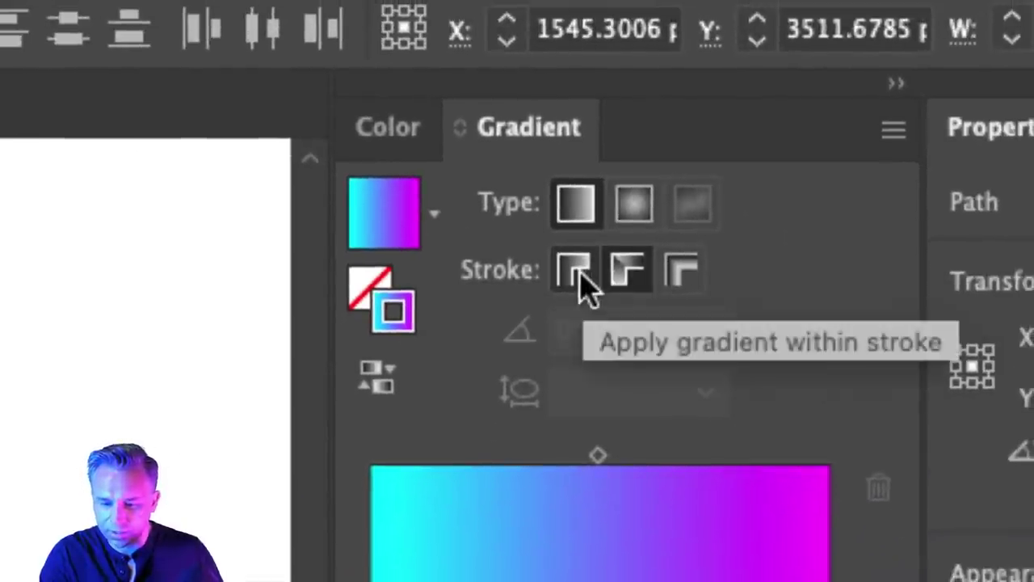
{"action": "left_click", "coordinate": [636, 280]}
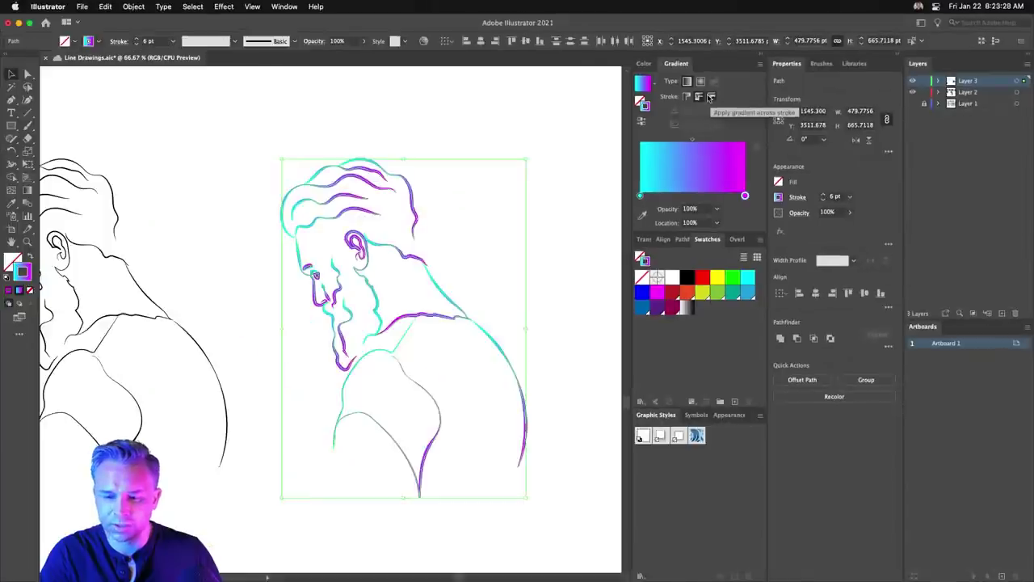
{"action": "left_click", "coordinate": [710, 97]}
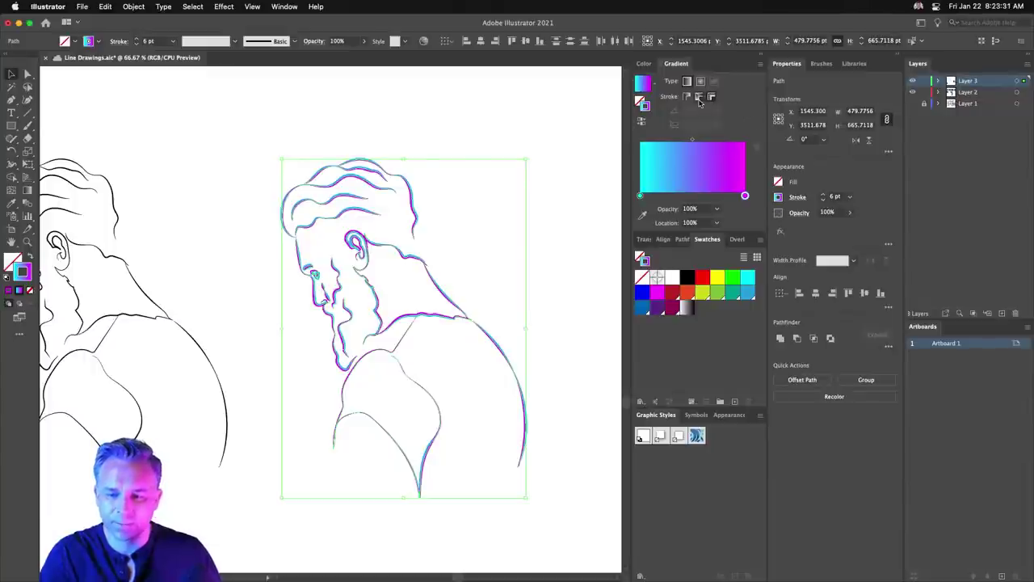
{"action": "left_click", "coordinate": [699, 98]}
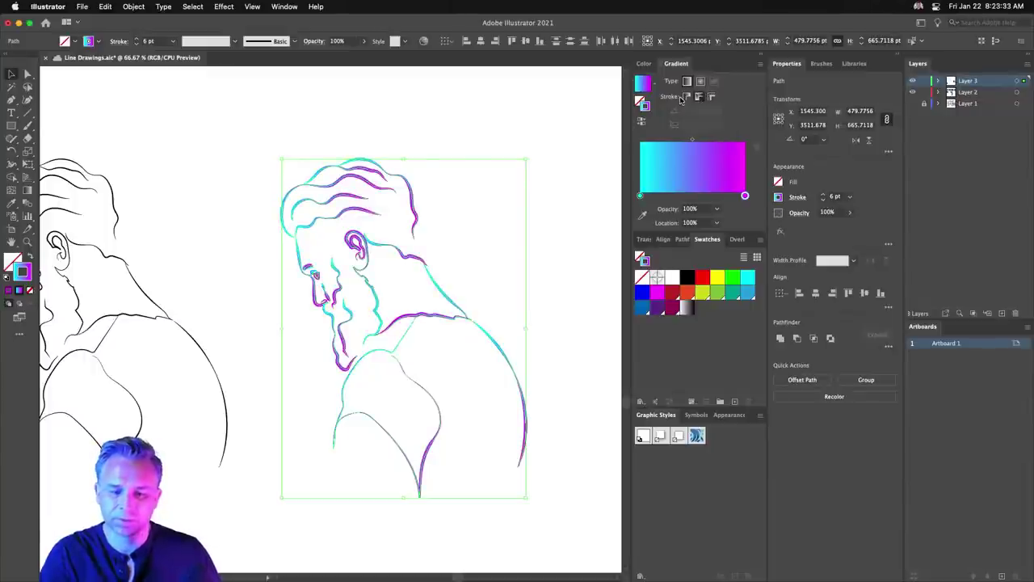
{"action": "left_click", "coordinate": [687, 97]}
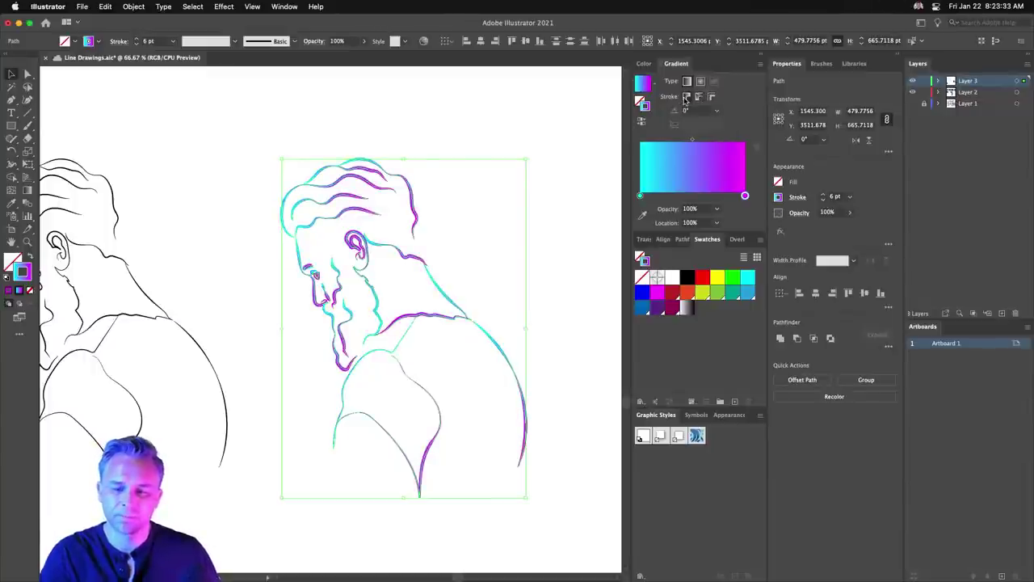
{"action": "left_click", "coordinate": [417, 142]}
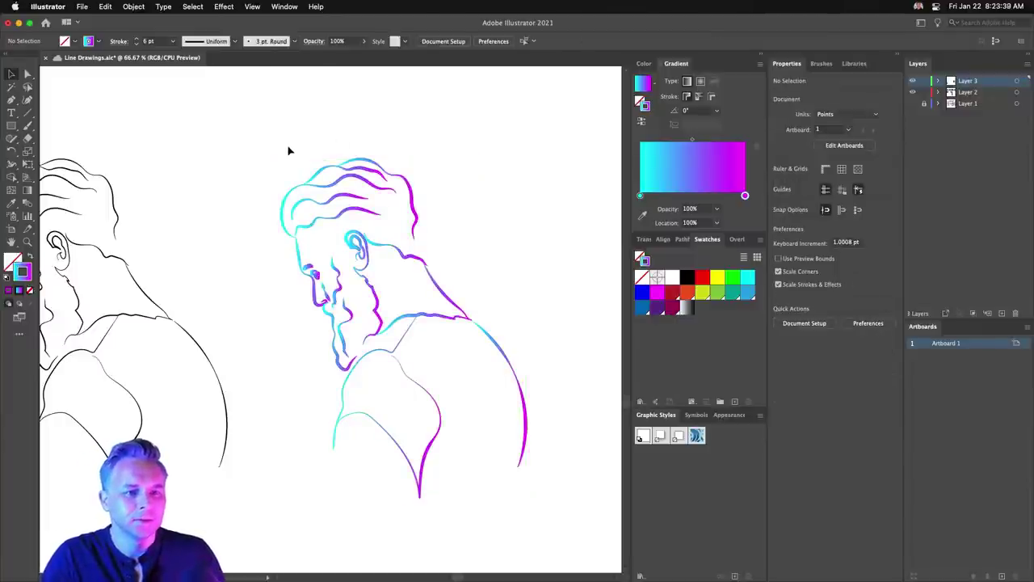
Select the original black bearded man drawing and place a duplicate on its other side, level with it.
{"action": "left_click_drag", "start_coordinate": [240, 198], "coordinate": [508, 200]}
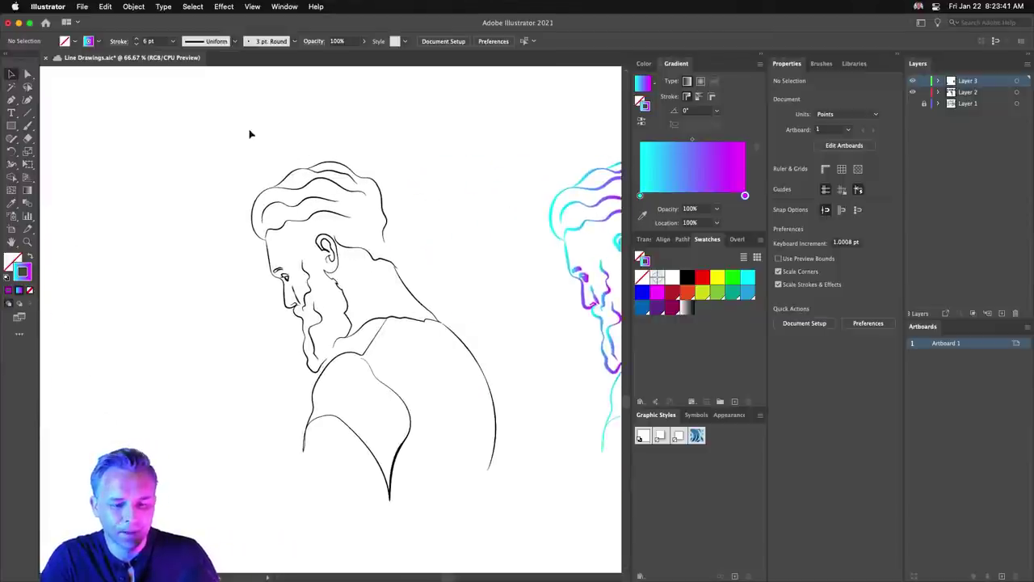
{"action": "mouse_move", "coordinate": [194, 134]}
{"action": "left_mouse_down"}
{"action": "mouse_move", "coordinate": [573, 478]}
{"action": "mouse_move", "coordinate": [510, 525]}
{"action": "left_mouse_up"}
{"action": "mouse_move", "coordinate": [253, 260]}
{"action": "left_mouse_down"}
{"action": "mouse_move", "coordinate": [390, 244]}
{"action": "mouse_move", "coordinate": [344, 240]}
{"action": "left_mouse_up"}
{"action": "left_click", "coordinate": [764, 56]}
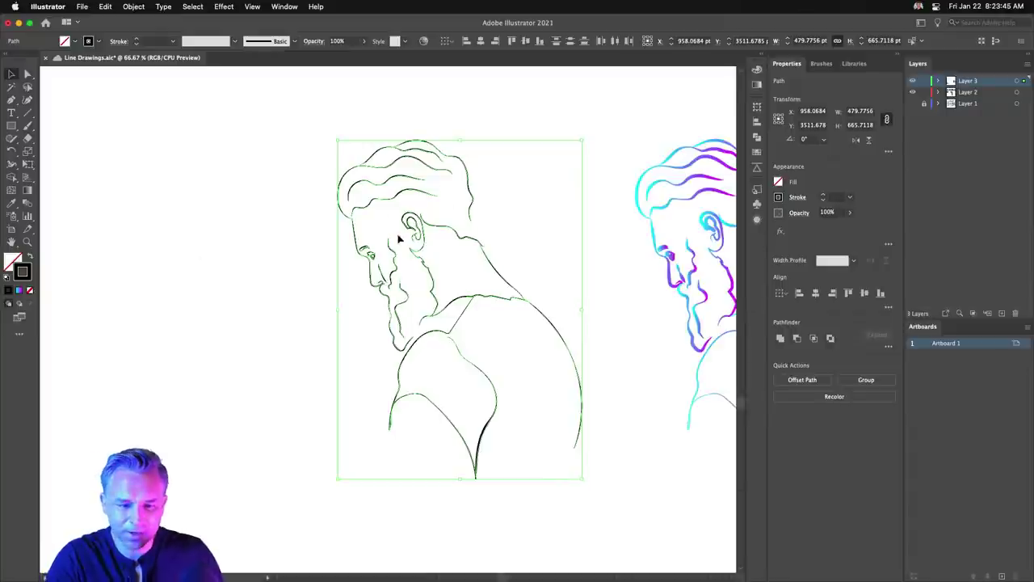
{"action": "mouse_move", "coordinate": [410, 237]}
{"action": "left_mouse_down"}
{"action": "mouse_move", "coordinate": [150, 229]}
{"action": "mouse_move", "coordinate": [184, 239]}
{"action": "mouse_move", "coordinate": [160, 228]}
{"action": "left_mouse_up"}
{"action": "scroll", "coordinate": [184, 239], "scroll_direction": "right", "scroll_amount": 2}
{"action": "left_click_drag", "start_coordinate": [115, 228], "coordinate": [108, 224]}
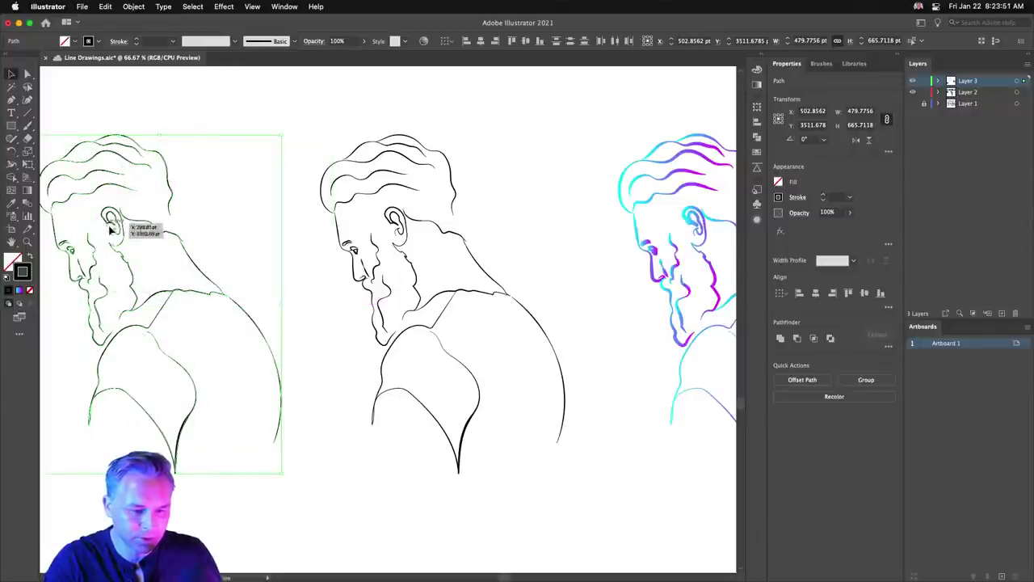
Set the stroke weight of the middle black drawing to 6 pt and compare it with its neighbors.
{"action": "left_click_drag", "start_coordinate": [307, 114], "coordinate": [568, 477]}
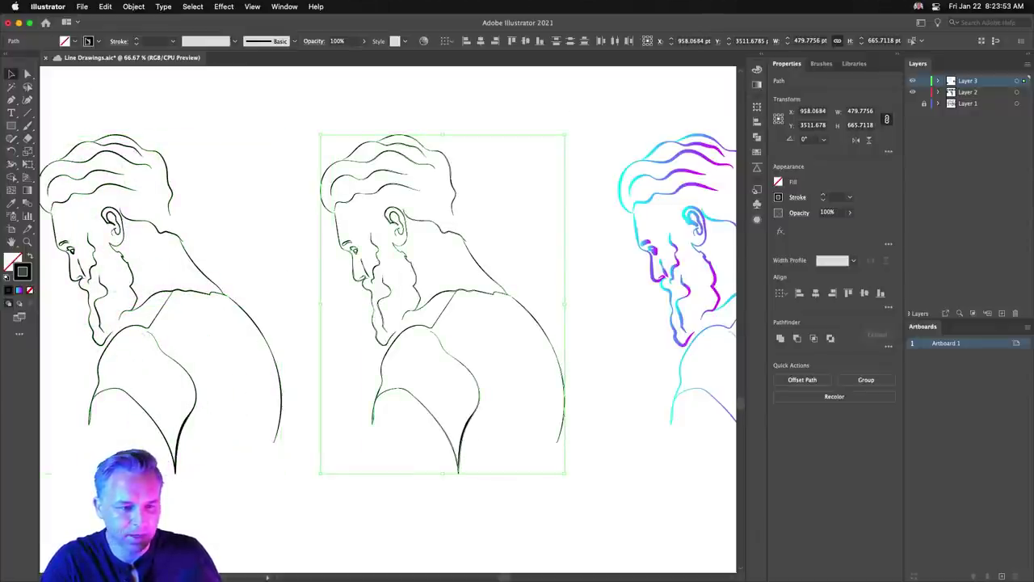
{"action": "type", "text": "5"}
{"action": "key", "text": "Return"}
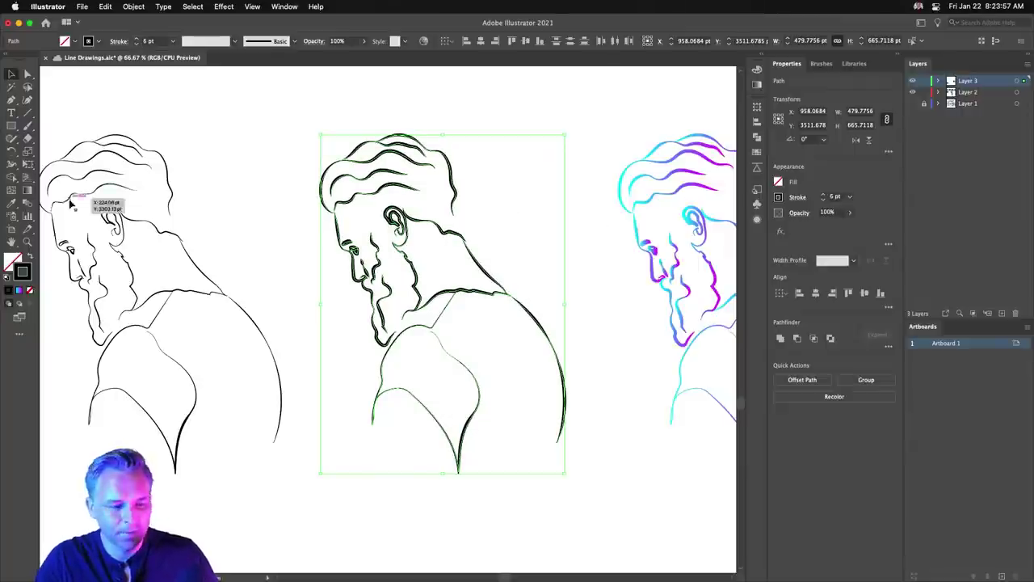
{"action": "key", "text": "a"}
{"action": "scroll", "coordinate": [283, 181], "scroll_direction": "right", "scroll_amount": 1}
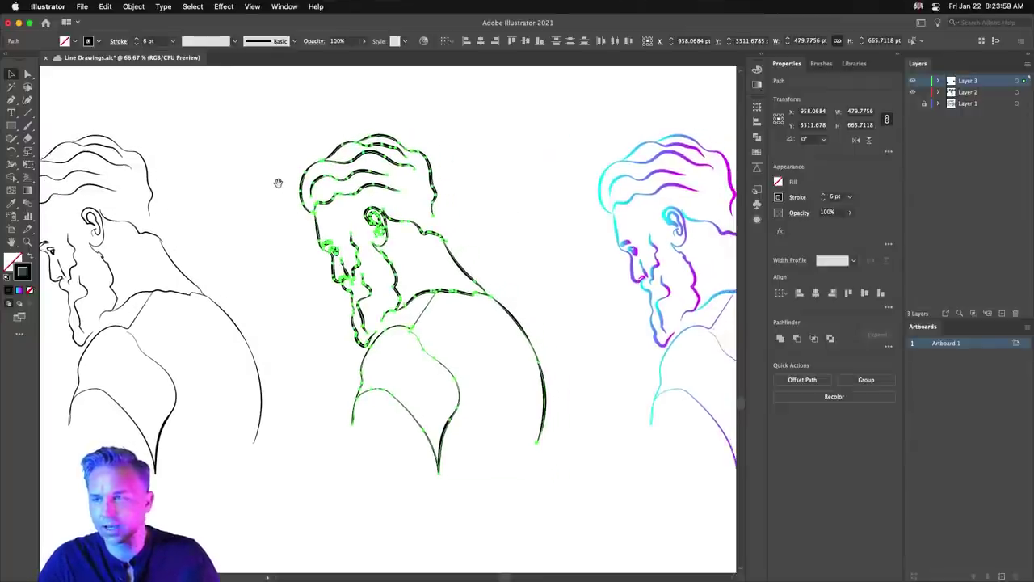
{"action": "scroll", "coordinate": [501, 106], "scroll_direction": "right", "scroll_amount": 3}
{"action": "scroll", "coordinate": [429, 110], "scroll_direction": "right", "scroll_amount": 2}
{"action": "key", "text": "v"}
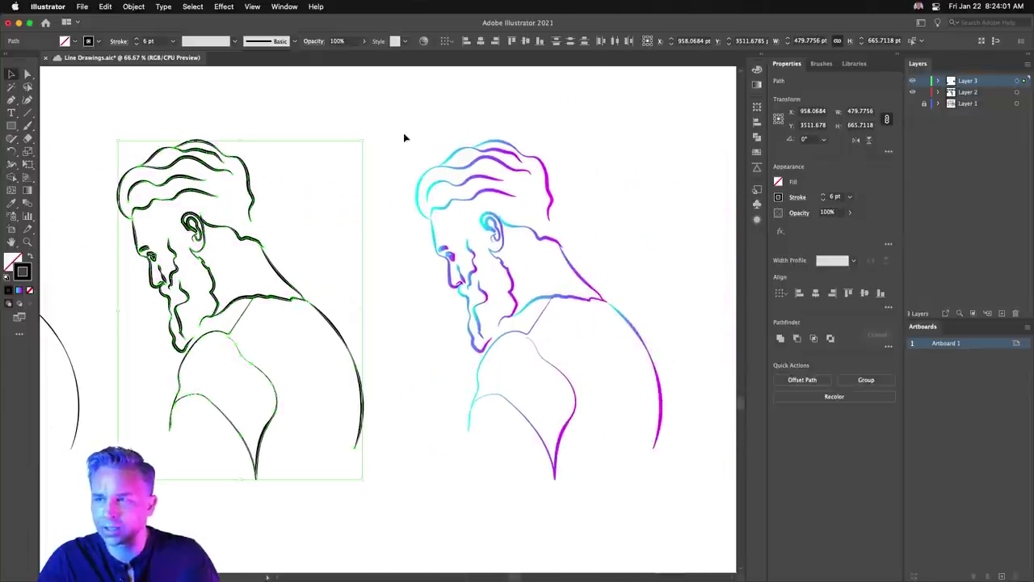
{"action": "scroll", "coordinate": [358, 337], "scroll_direction": "left", "scroll_amount": 4}
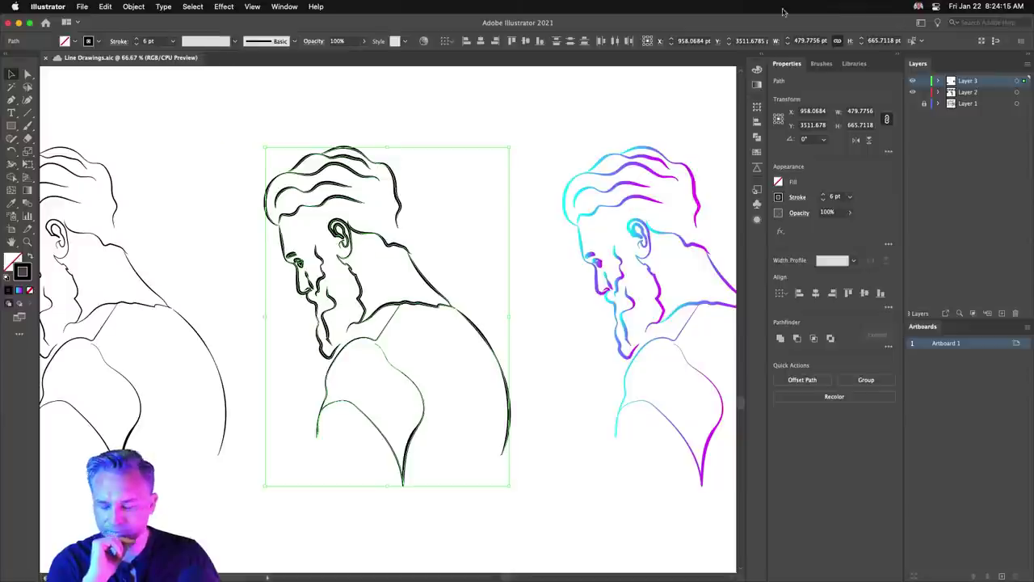
Recolor the line running from the ear to the nape in the middle drawing with the solid magenta swatch.
{"action": "left_click", "coordinate": [761, 57]}
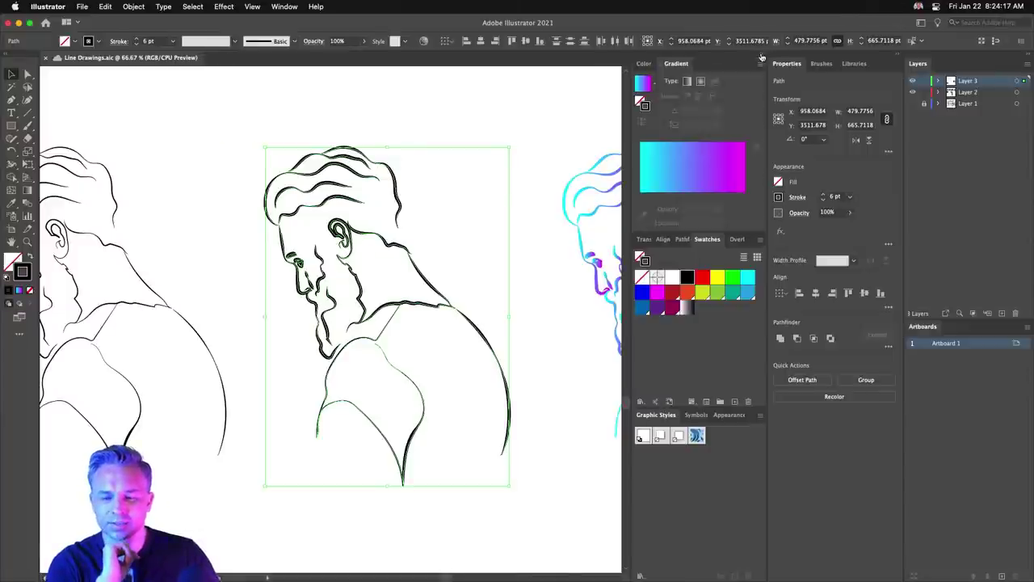
{"action": "left_click", "coordinate": [212, 243]}
{"action": "left_click", "coordinate": [382, 239]}
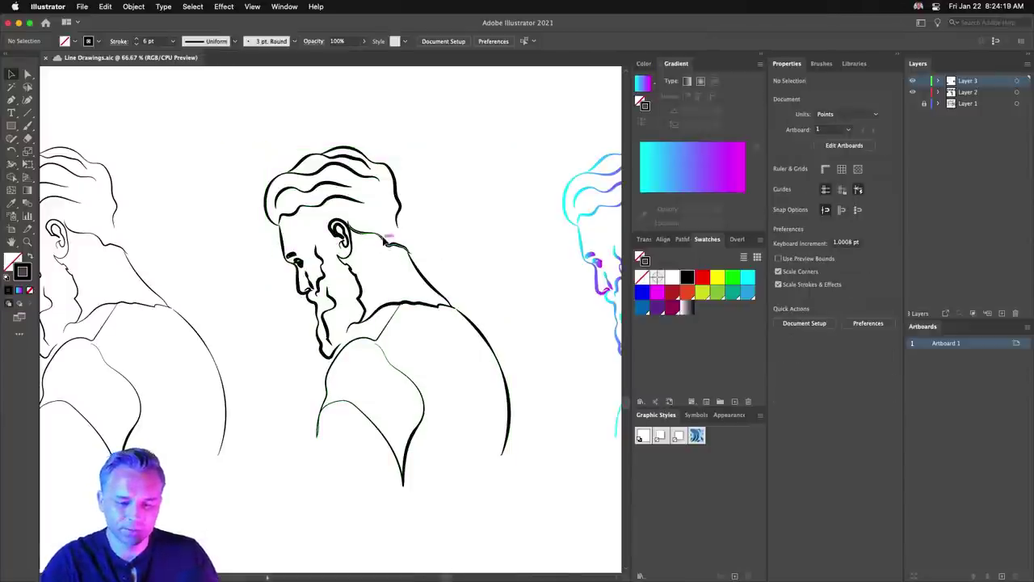
{"action": "left_click", "coordinate": [663, 294]}
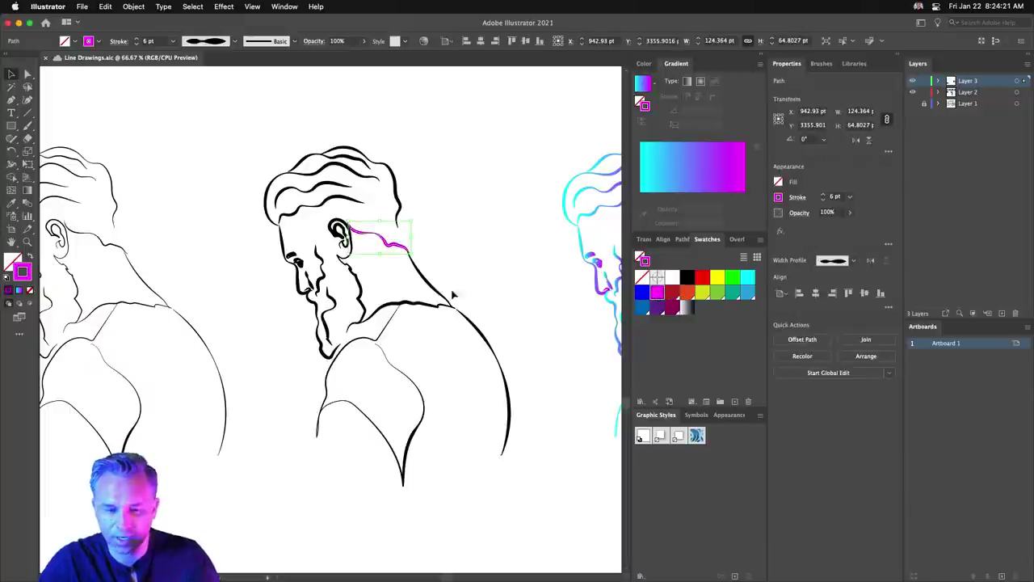
Recolor the neck-and-shoulder line of the middle bearded man light blue and the hairline across his forehead yellow.
{"action": "left_click", "coordinate": [432, 291]}
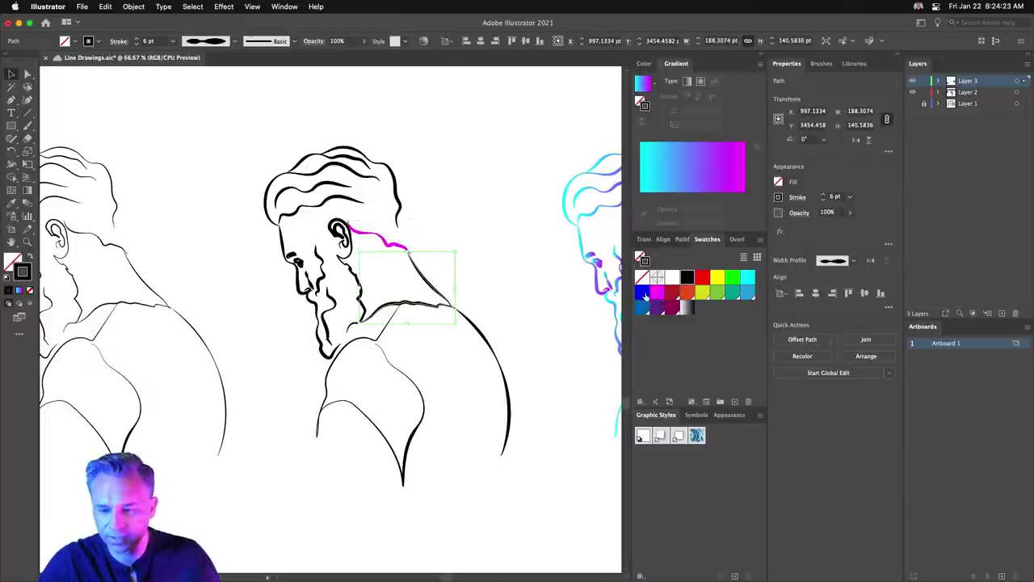
{"action": "left_click", "coordinate": [748, 292]}
{"action": "left_click", "coordinate": [315, 208]}
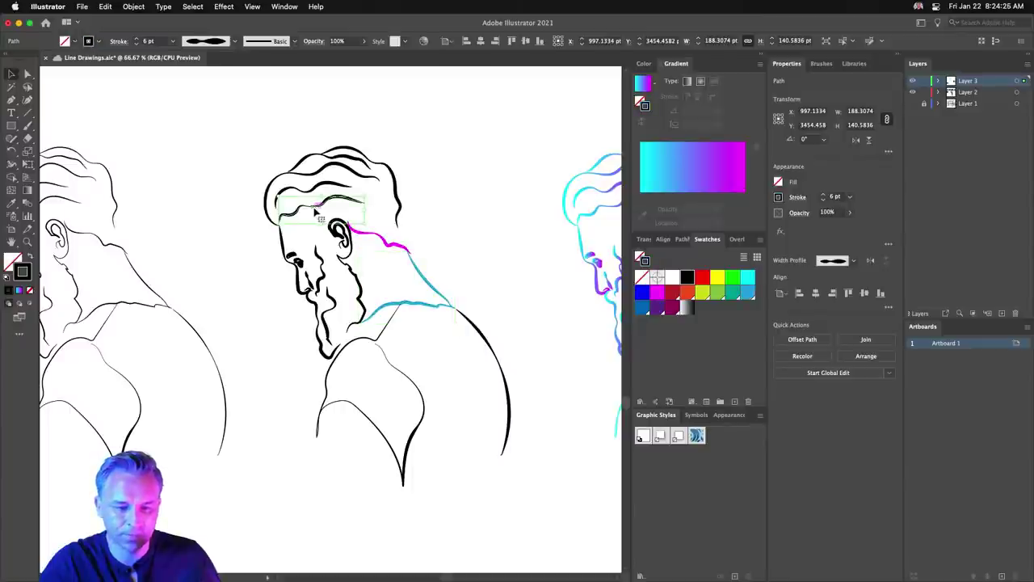
{"action": "left_click", "coordinate": [717, 278]}
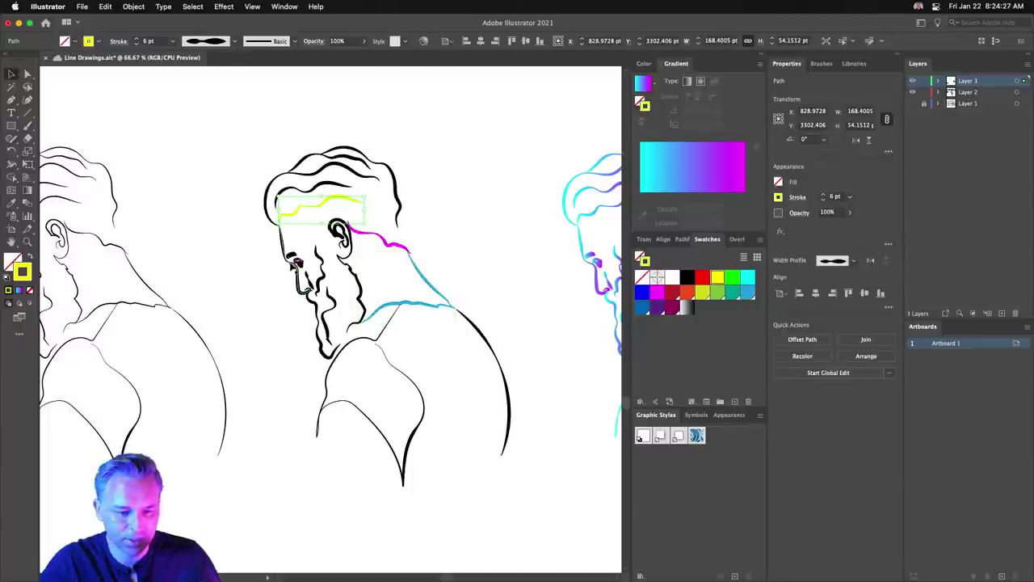
Recolor the forehead-and-nose profile line dark blue and the ear-and-beard line bright green in the middle drawing.
{"action": "left_click", "coordinate": [297, 261]}
{"action": "left_click", "coordinate": [641, 295]}
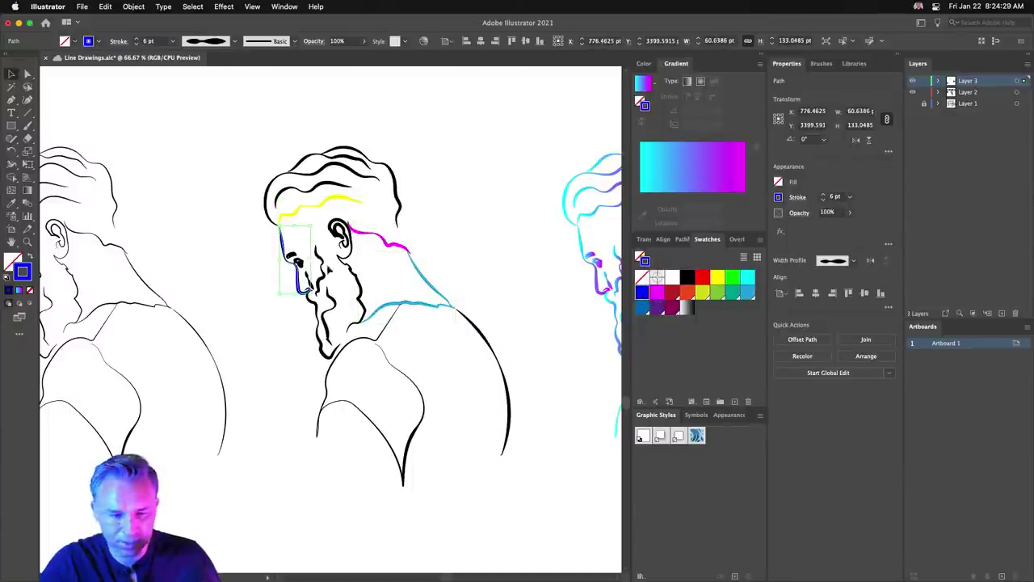
{"action": "left_click", "coordinate": [353, 282]}
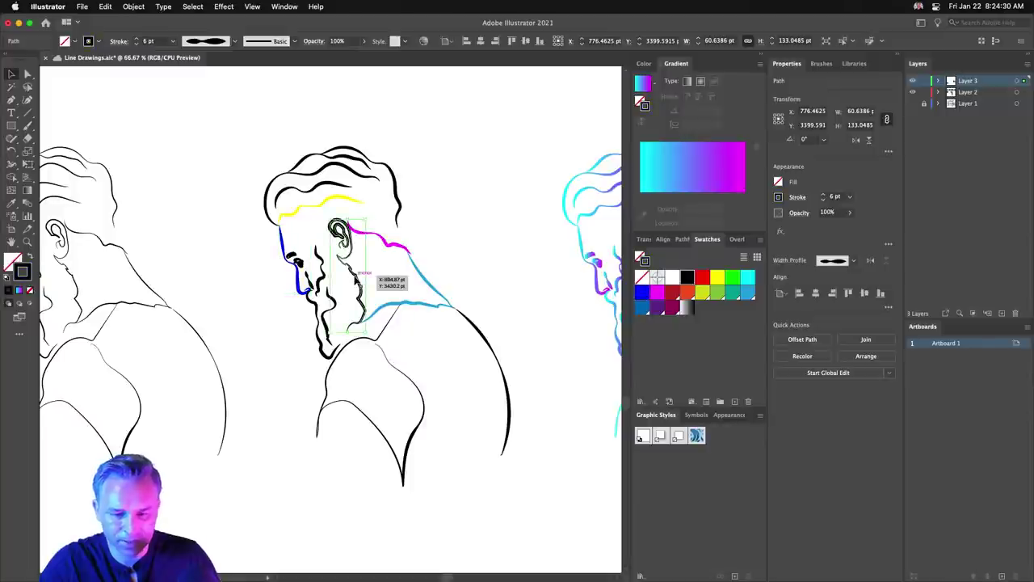
{"action": "left_click", "coordinate": [717, 293]}
Recolor the front beard outline red and the chest-and-shirt line orange in the middle drawing.
{"action": "left_click", "coordinate": [331, 312]}
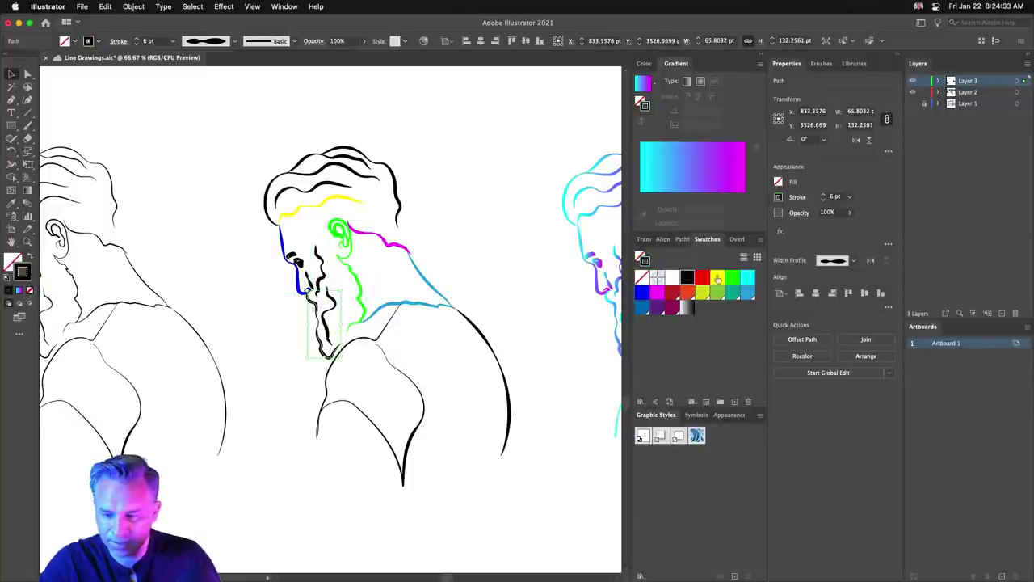
{"action": "left_click", "coordinate": [703, 279]}
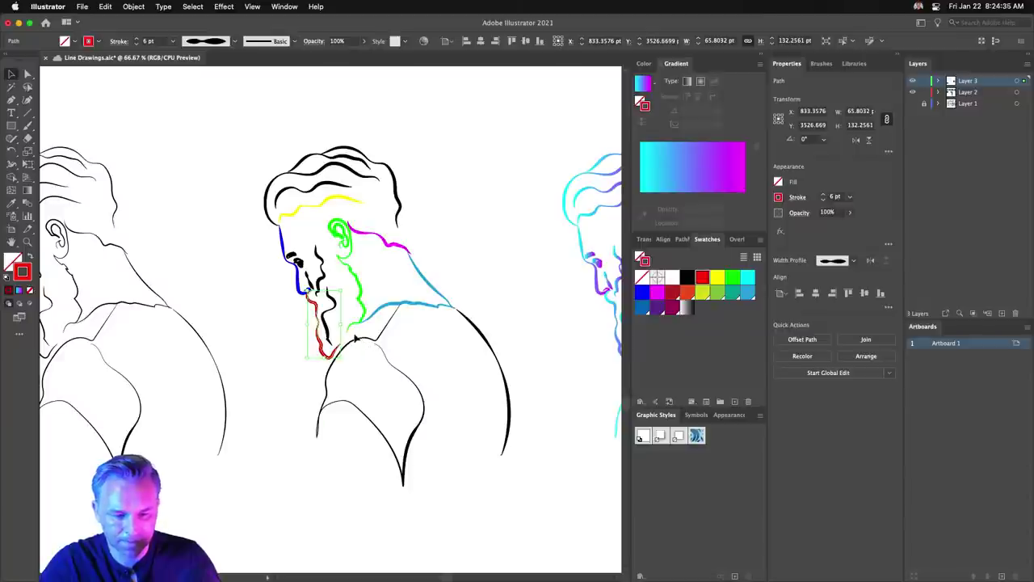
{"action": "left_click", "coordinate": [361, 340]}
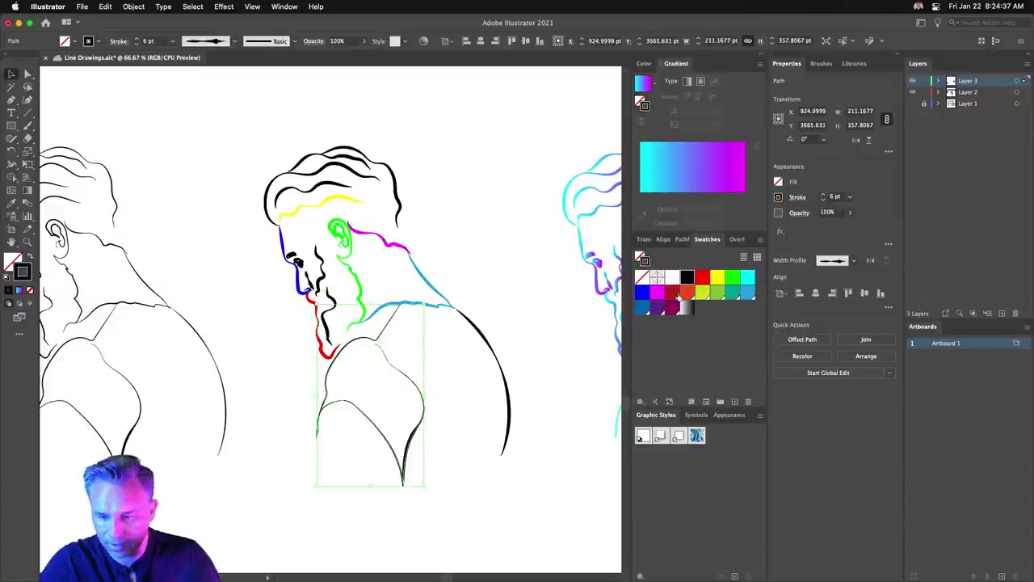
{"action": "left_click", "coordinate": [685, 296]}
Recolor the large outer front hair strand bright green and the wavy strand inside it light blue.
{"action": "left_click", "coordinate": [277, 161]}
{"action": "left_click", "coordinate": [319, 173]}
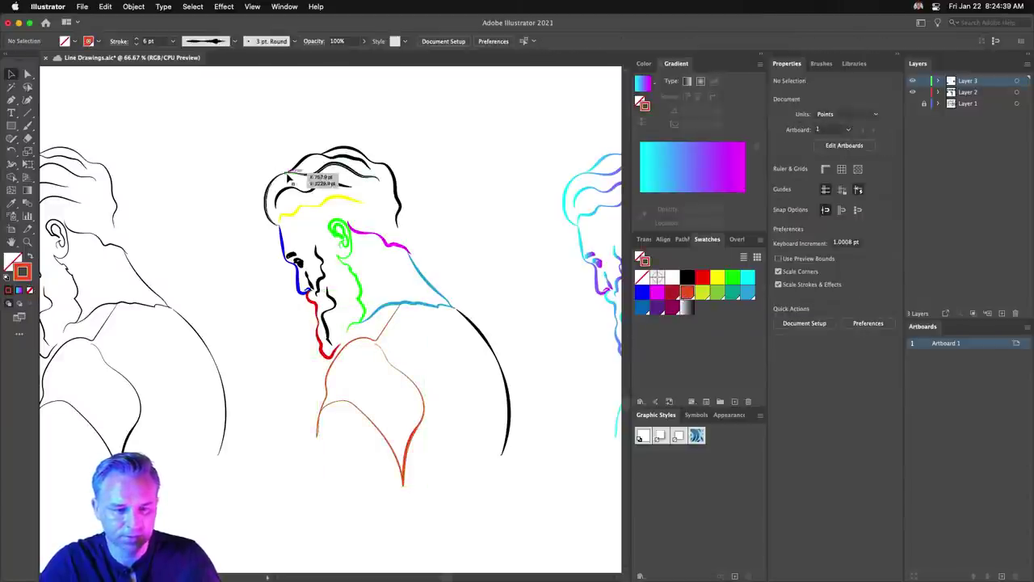
{"action": "left_click", "coordinate": [733, 279]}
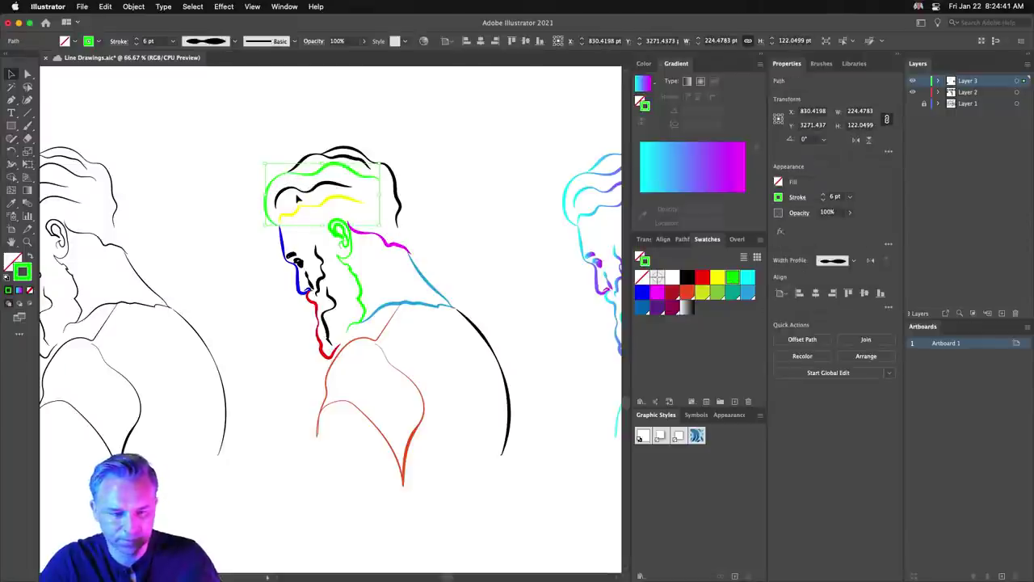
{"action": "key", "text": "alt+super+bracketleft"}
{"action": "left_click", "coordinate": [749, 293]}
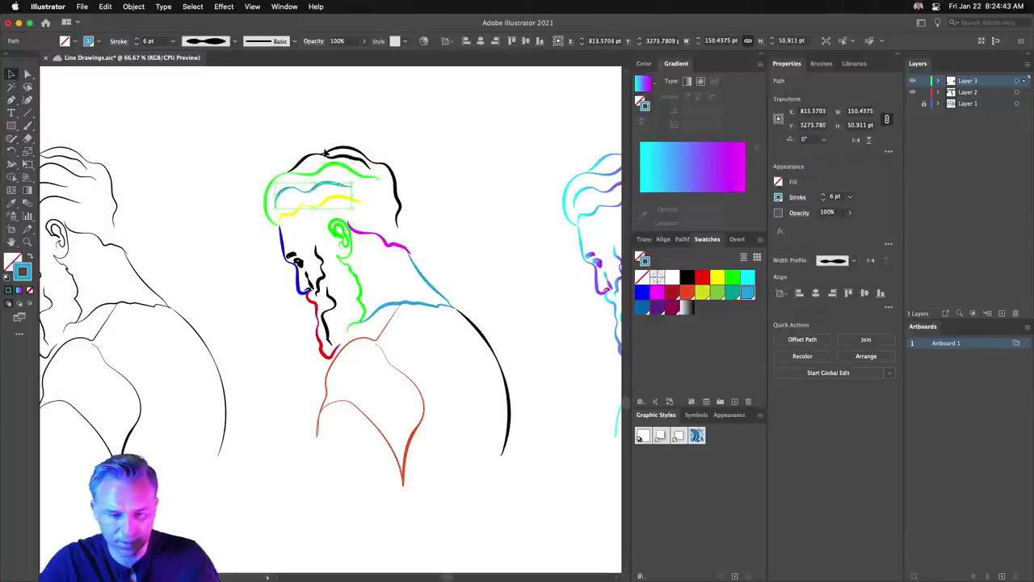
Recolor the short upper hair strand light blue and the line over the back of the head magenta.
{"action": "left_click", "coordinate": [356, 160]}
{"action": "left_click", "coordinate": [747, 294]}
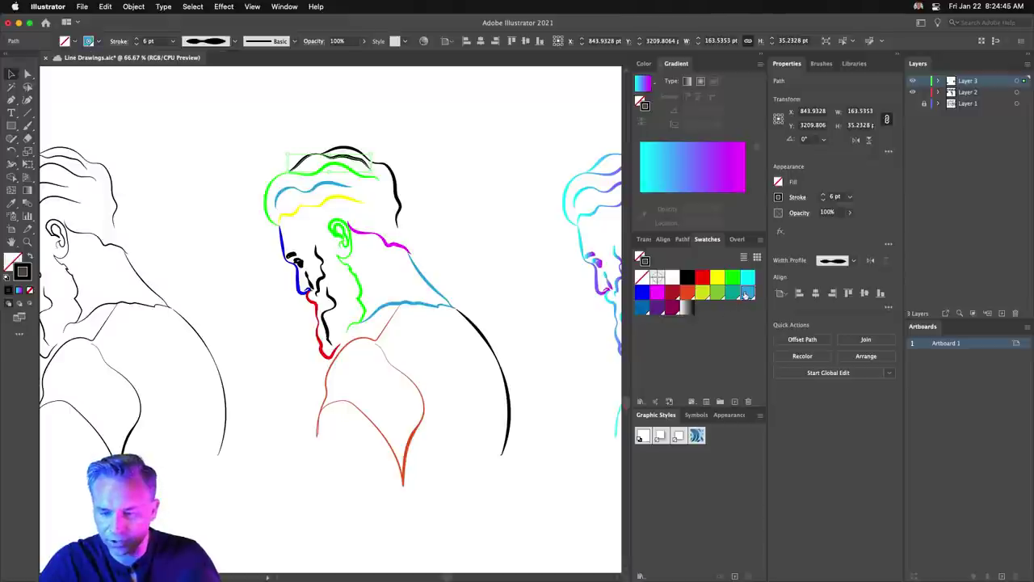
{"action": "left_click", "coordinate": [396, 186]}
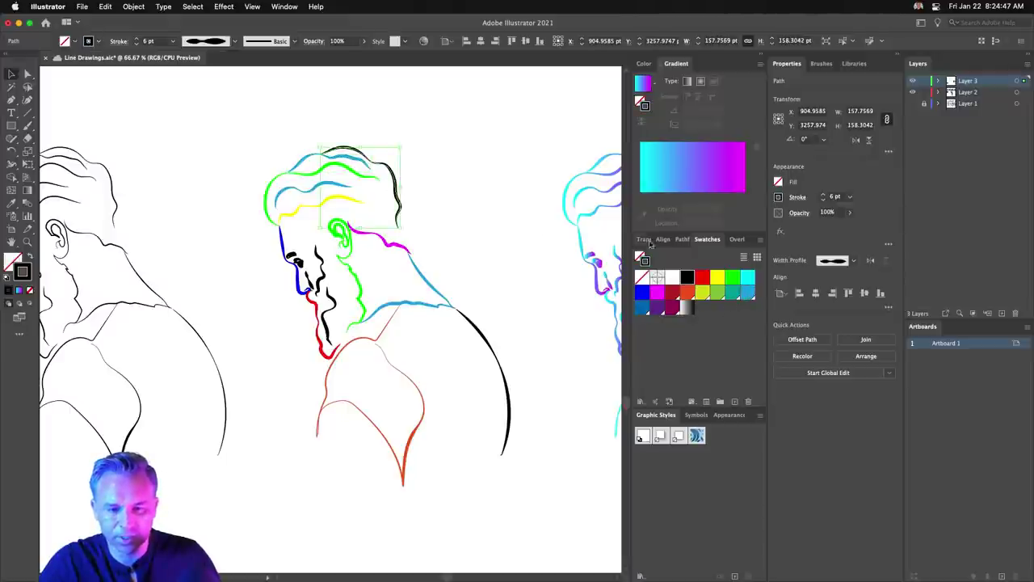
{"action": "left_click", "coordinate": [657, 293]}
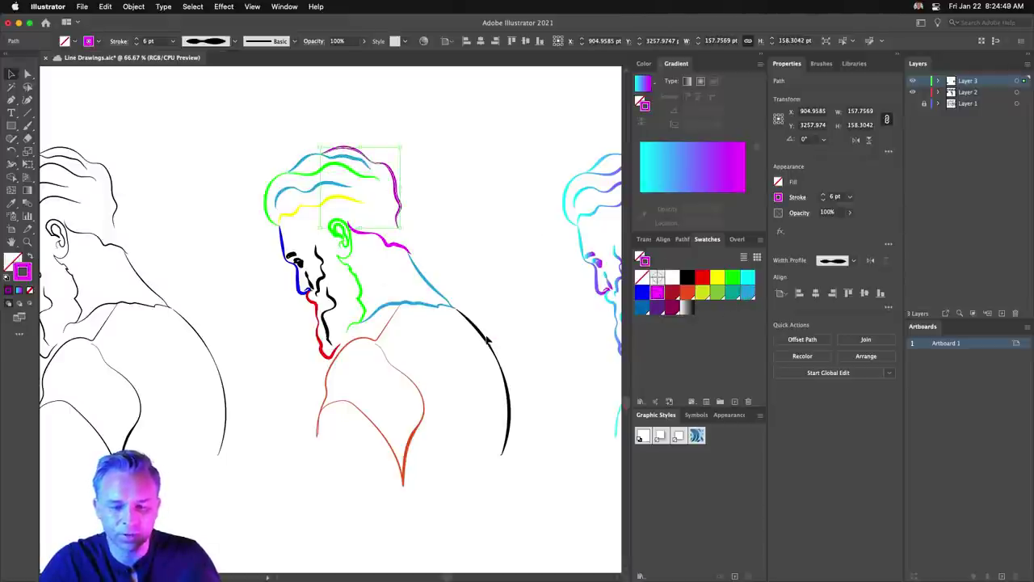
Recolor the long curved back outline, trying magenta before settling on bright green, and clear the selection.
{"action": "left_click", "coordinate": [488, 340]}
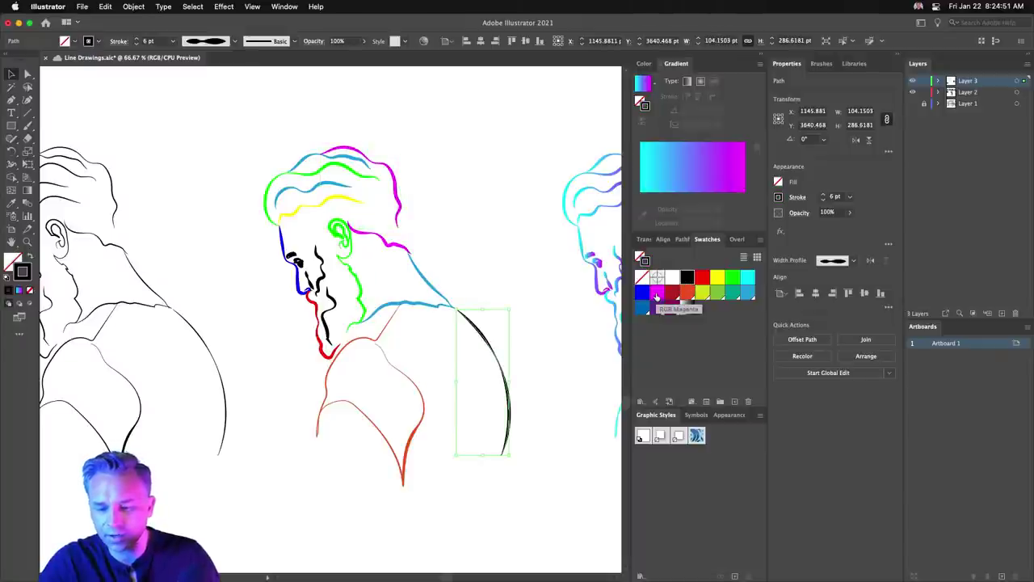
{"action": "left_click", "coordinate": [657, 293]}
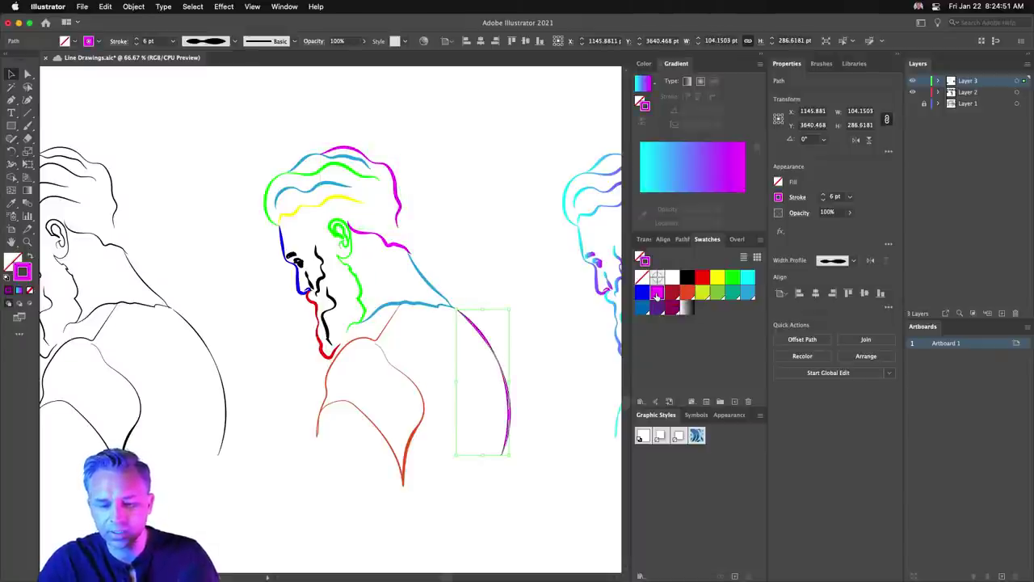
{"action": "left_click", "coordinate": [727, 281]}
{"action": "left_click", "coordinate": [224, 185]}
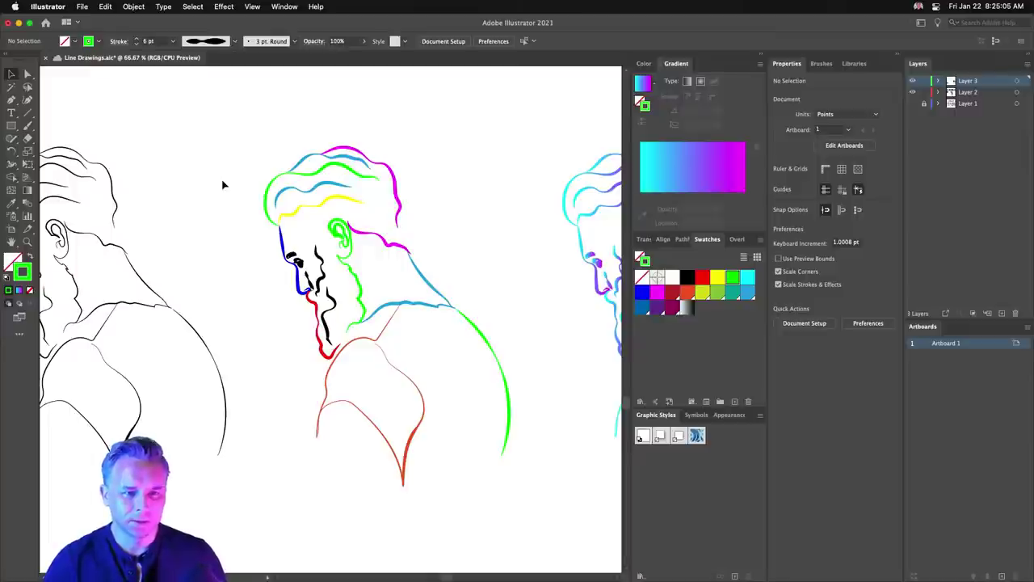
Select the whole drawing of the woman with the hair bun and place a duplicate beside it, level with the original.
{"action": "key", "text": "super+minus"}
{"action": "key", "text": "super+minus"}
{"action": "scroll", "coordinate": [222, 183], "scroll_direction": "up", "scroll_amount": 10}
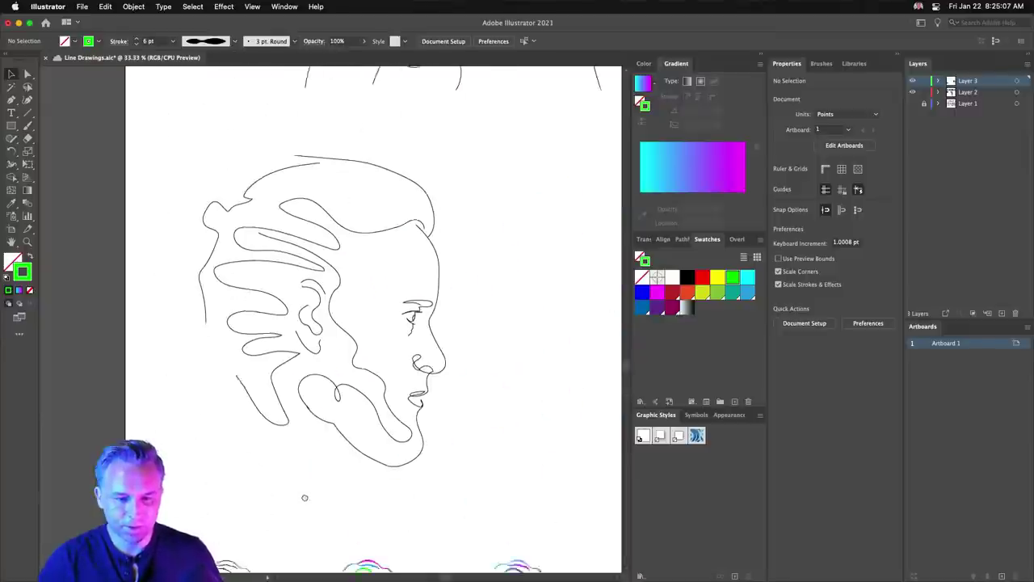
{"action": "scroll", "coordinate": [237, 201], "scroll_direction": "up", "scroll_amount": 10}
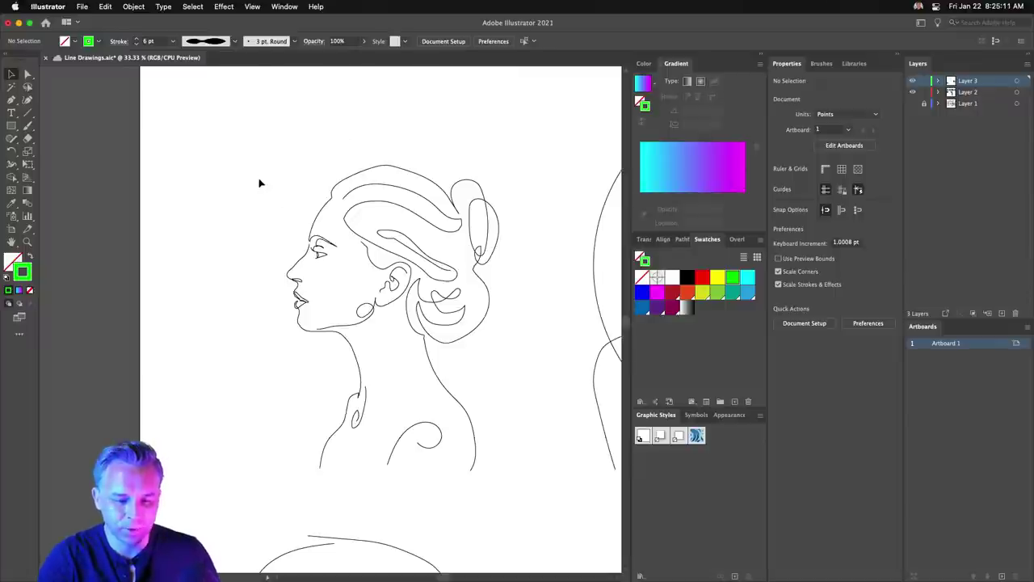
{"action": "left_click_drag", "start_coordinate": [231, 143], "coordinate": [537, 498]}
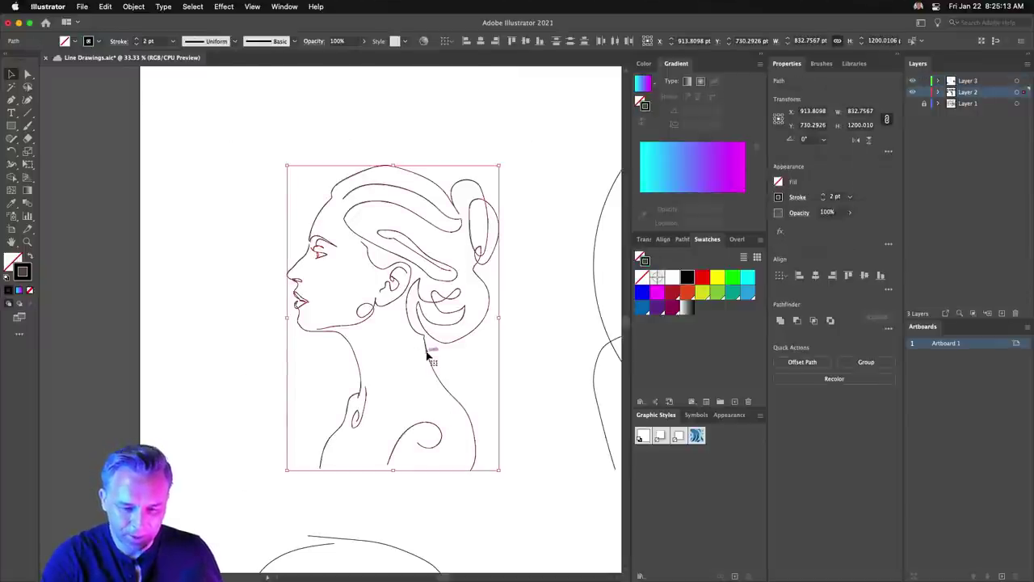
{"action": "left_click_drag", "start_coordinate": [429, 356], "coordinate": [339, 364]}
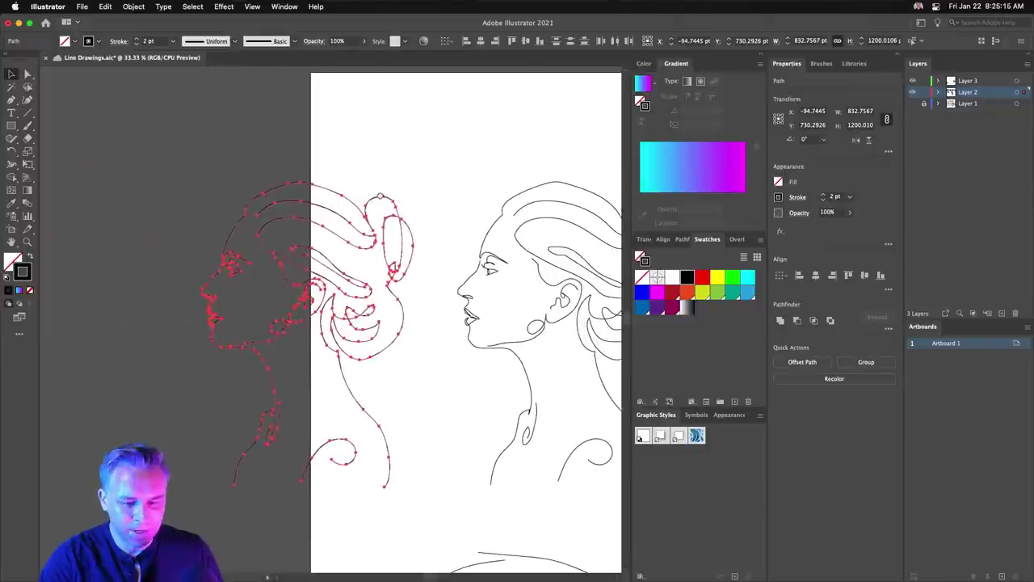
{"action": "left_click_drag", "start_coordinate": [381, 197], "coordinate": [381, 196]}
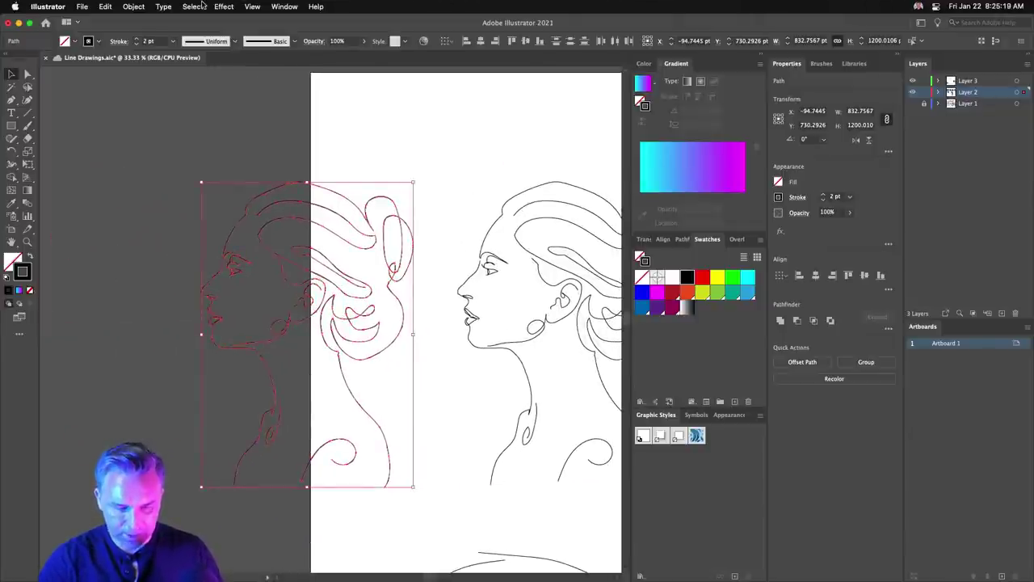
Hide the artboards and move the duplicated woman drawing farther away from the original.
{"action": "left_click", "coordinate": [253, 6]}
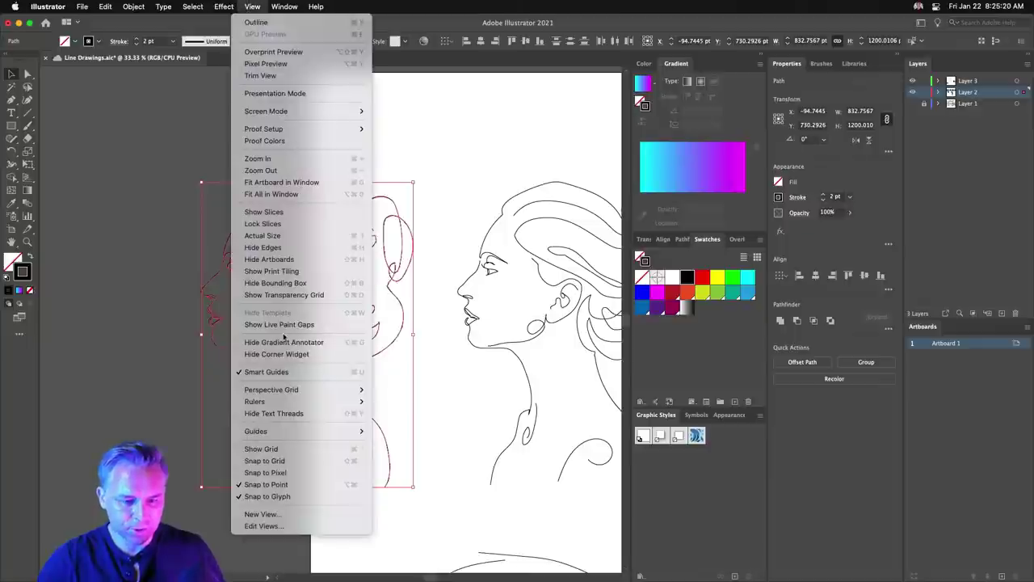
{"action": "left_click", "coordinate": [259, 263]}
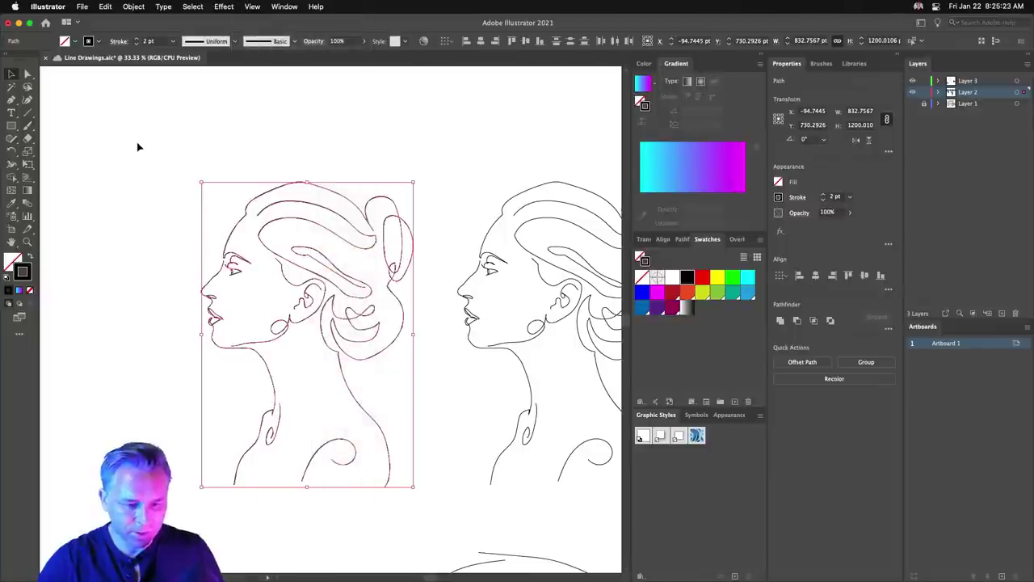
{"action": "left_click_drag", "start_coordinate": [229, 246], "coordinate": [134, 241]}
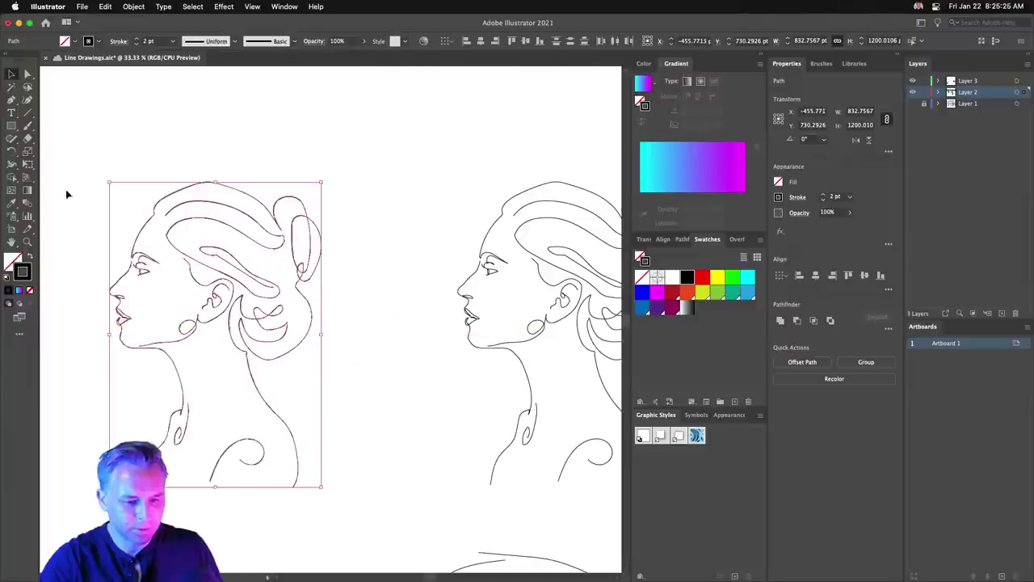
Select the duplicate's hair-and-back path and swap its fill and stroke so the shape is filled black.
{"action": "key", "text": "a"}
{"action": "scroll", "coordinate": [231, 146], "scroll_direction": "left", "scroll_amount": 4}
{"action": "left_click", "coordinate": [261, 231]}
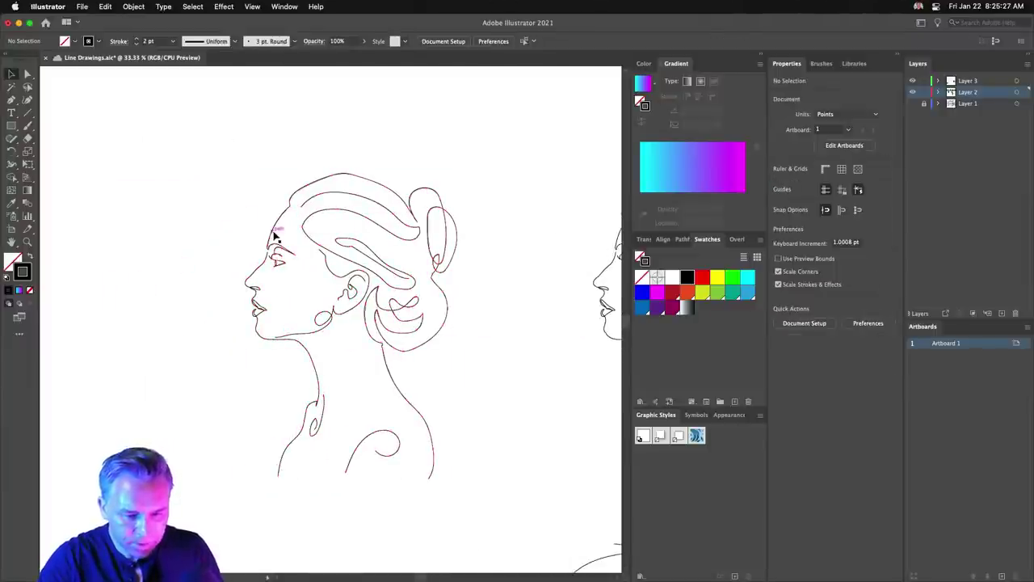
{"action": "left_click", "coordinate": [257, 229]}
{"action": "key", "text": "a"}
{"action": "key", "text": "v"}
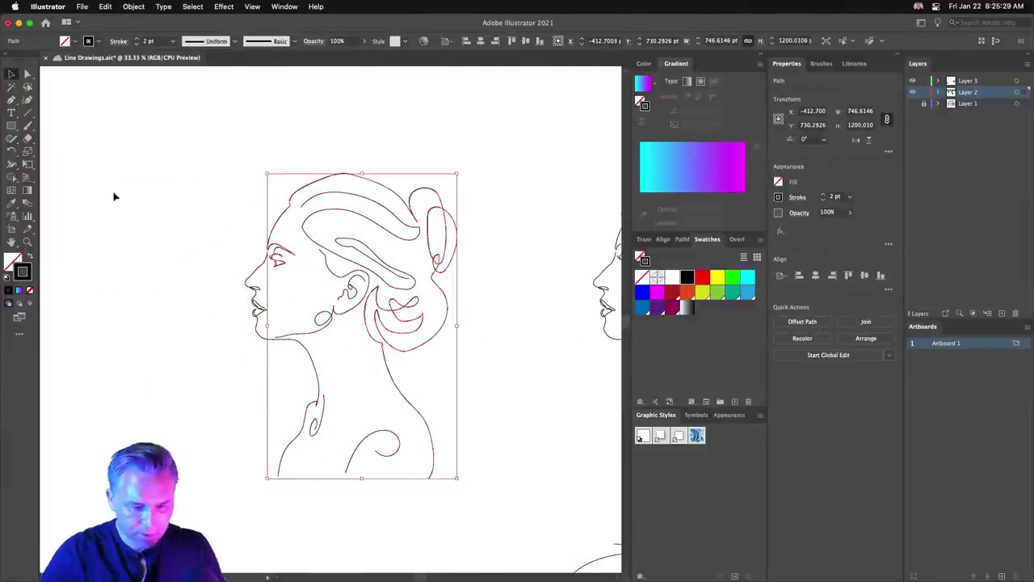
{"action": "left_click", "coordinate": [146, 223]}
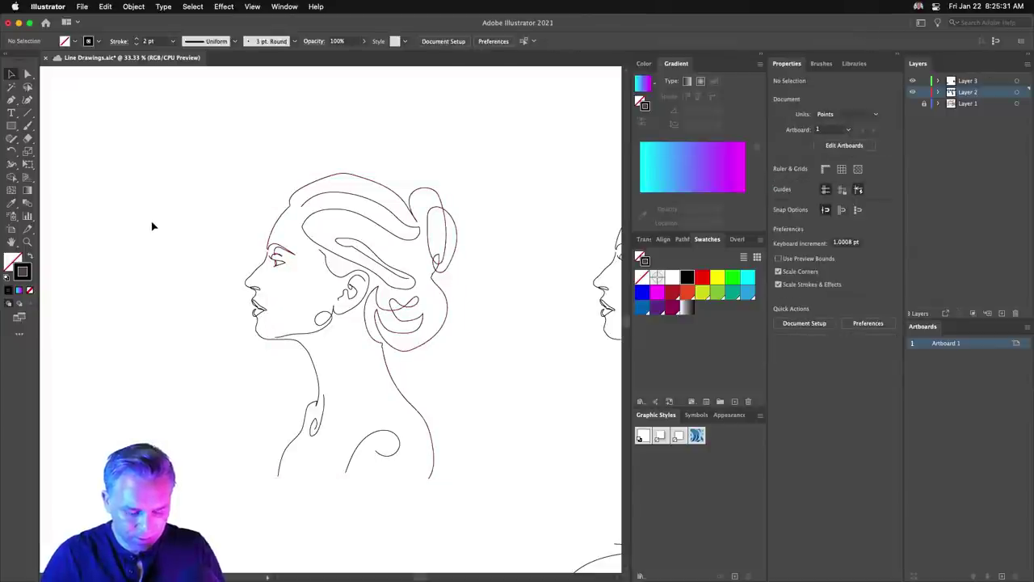
{"action": "left_click", "coordinate": [385, 338]}
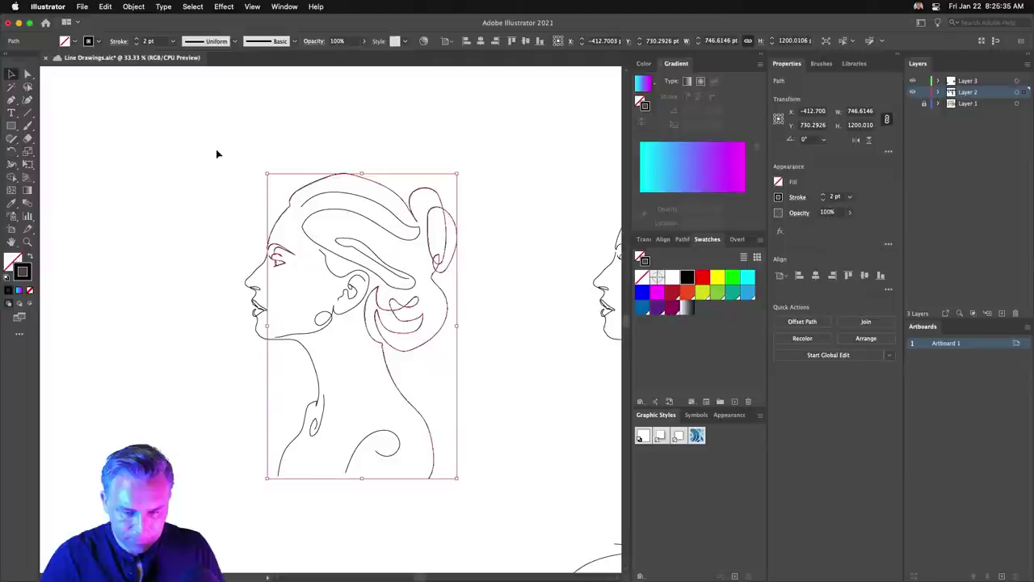
{"action": "left_click", "coordinate": [32, 257]}
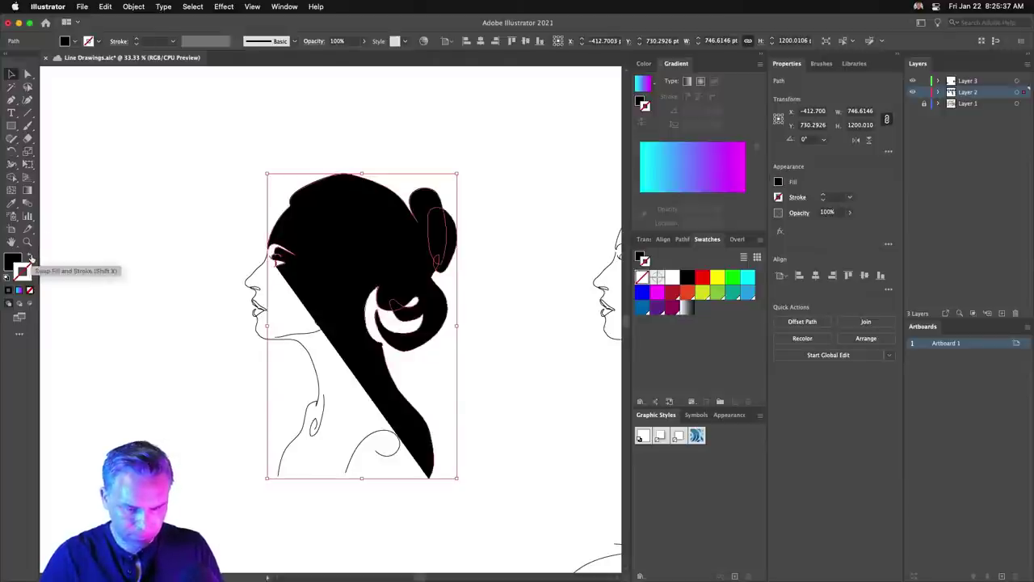
Delete the curled shoulder line from the duplicated woman drawing.
{"action": "left_click", "coordinate": [249, 281]}
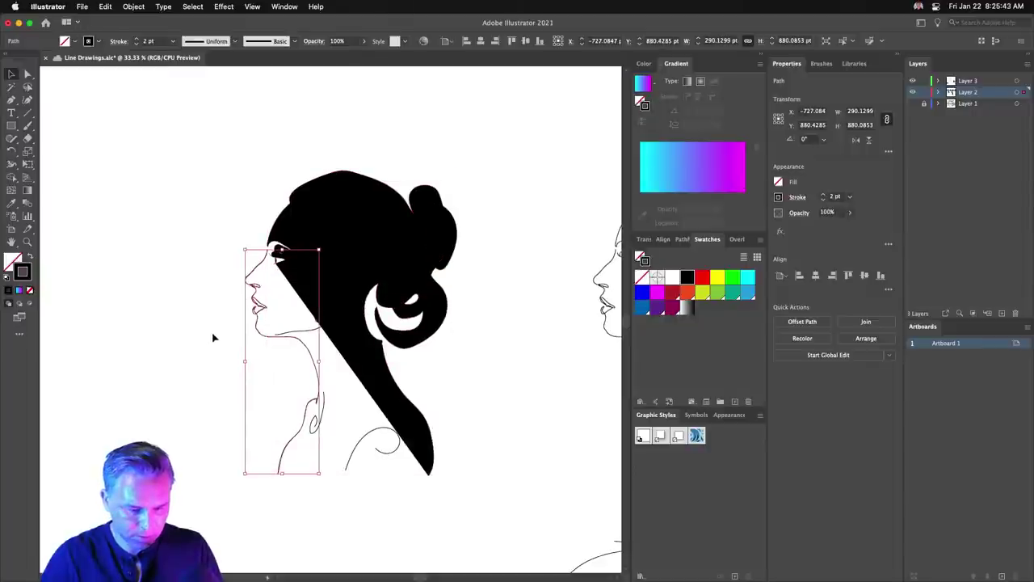
{"action": "left_click", "coordinate": [237, 484]}
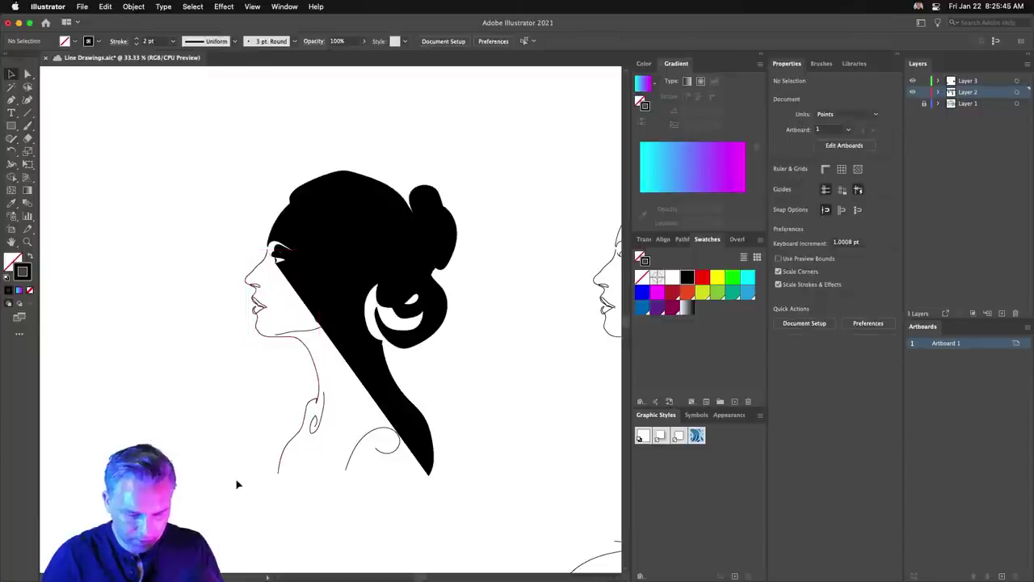
{"action": "left_click", "coordinate": [350, 467]}
{"action": "key", "text": "Delete"}
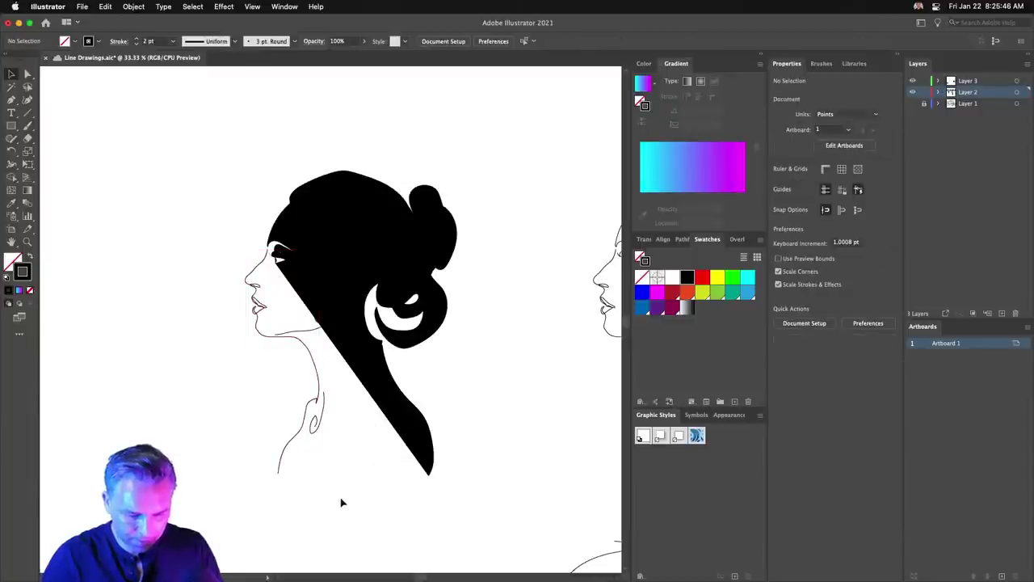
Join the open end of the chest line to the lower tip of the black hair-and-back shape with the Pen tool.
{"action": "left_click", "coordinate": [27, 74]}
{"action": "left_click_drag", "start_coordinate": [287, 474], "coordinate": [447, 495]}
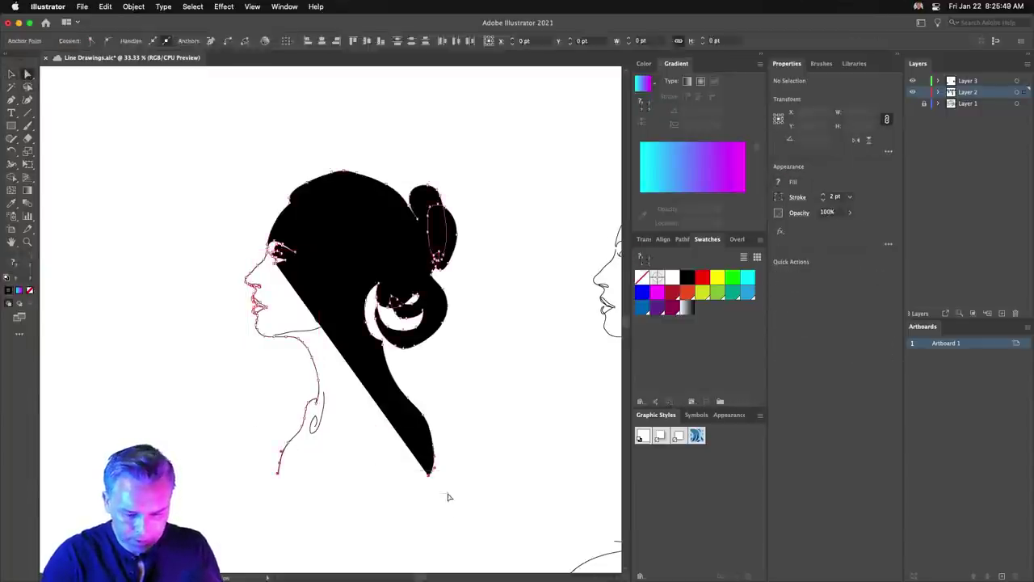
{"action": "key", "text": "p"}
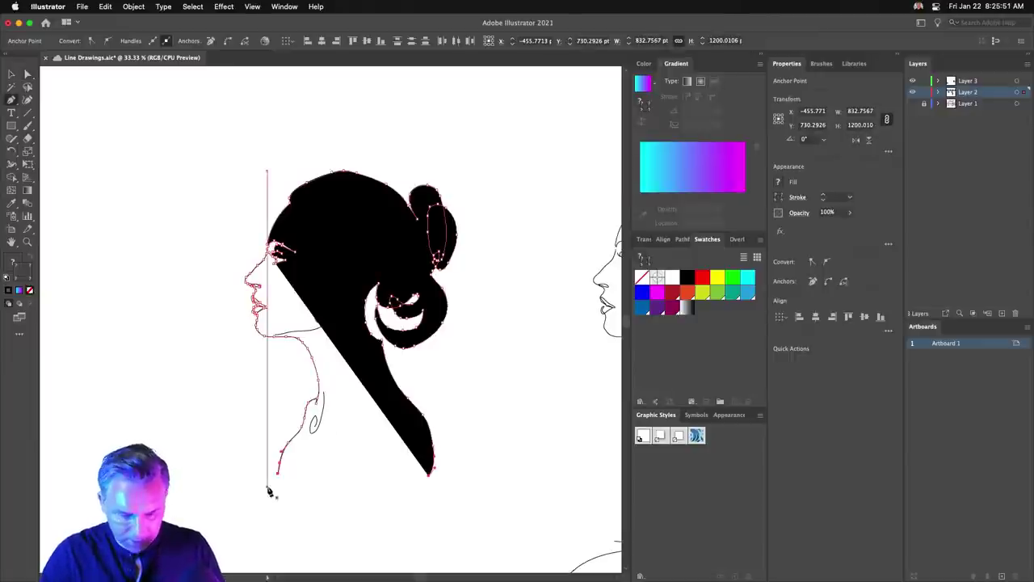
{"action": "left_click", "coordinate": [277, 474]}
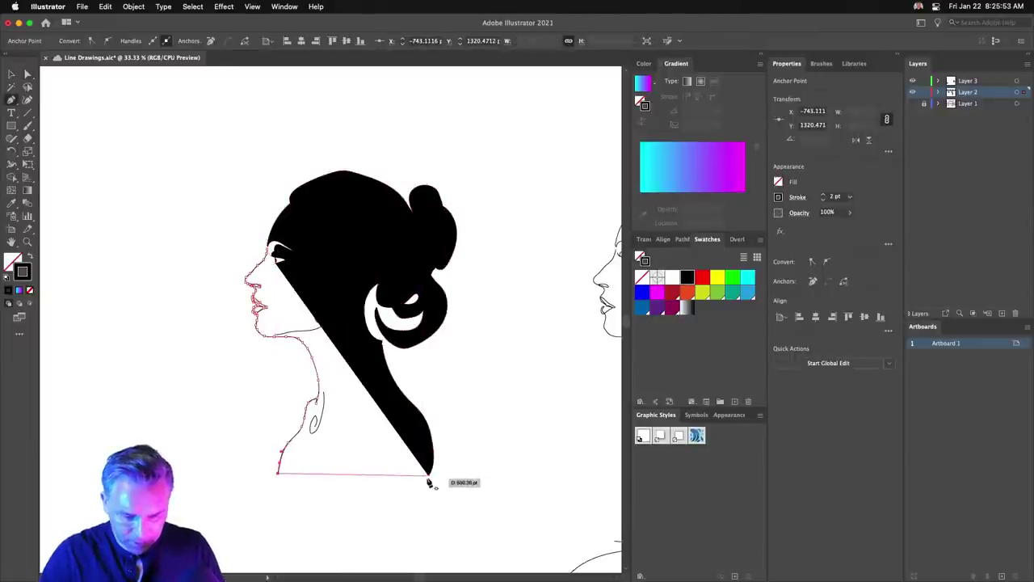
{"action": "left_click", "coordinate": [431, 476]}
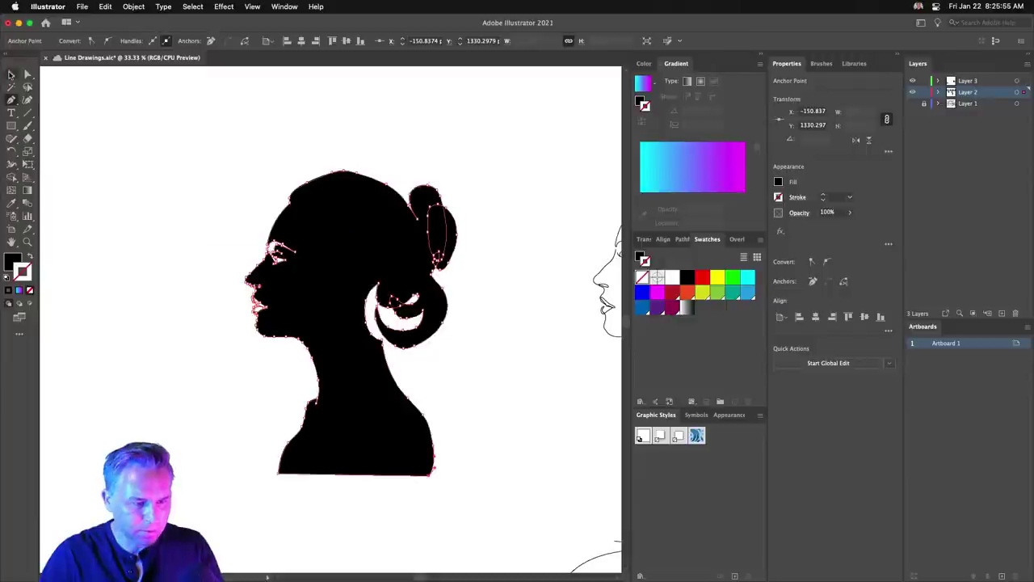
{"action": "key", "text": "v"}
{"action": "left_click", "coordinate": [188, 232]}
Select the black silhouette and paint its white eye and eyebrow gaps solid black with the Blob Brush tool.
{"action": "key", "text": "super+equal"}
{"action": "key", "text": "super+equal"}
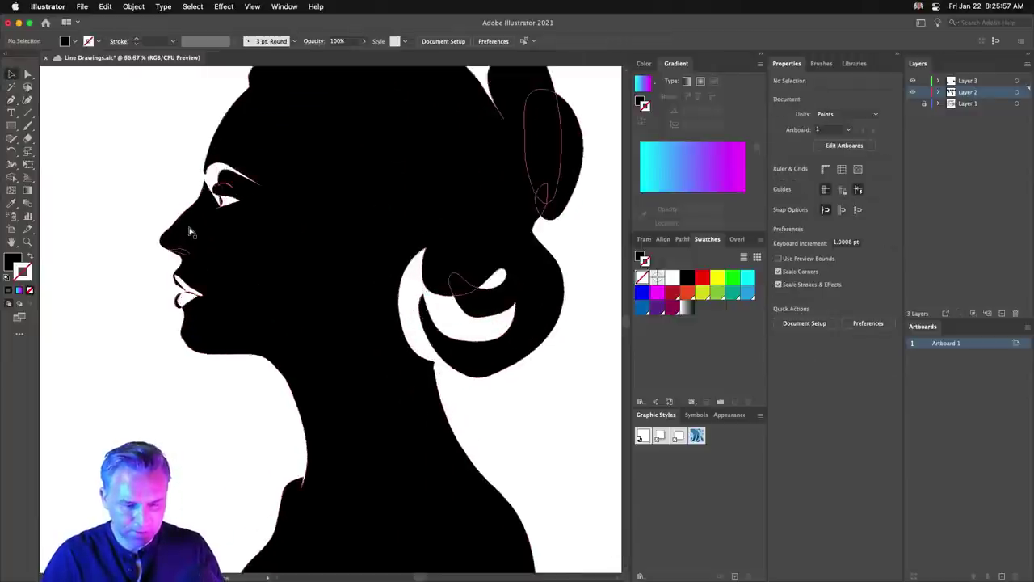
{"action": "key", "text": "super+equal"}
{"action": "left_click_drag", "start_coordinate": [189, 232], "coordinate": [355, 388]}
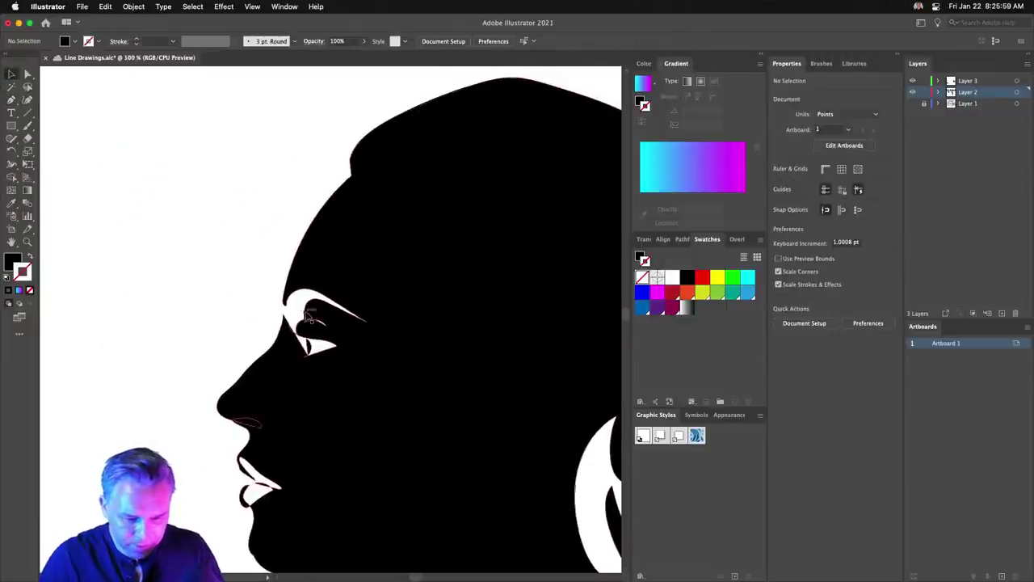
{"action": "key", "text": "super+a"}
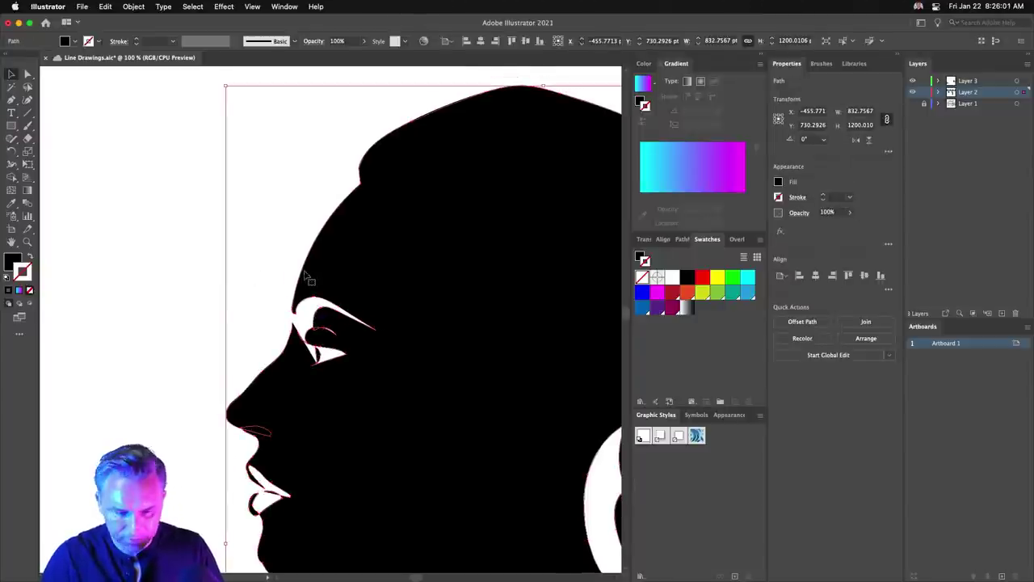
{"action": "key", "text": "v"}
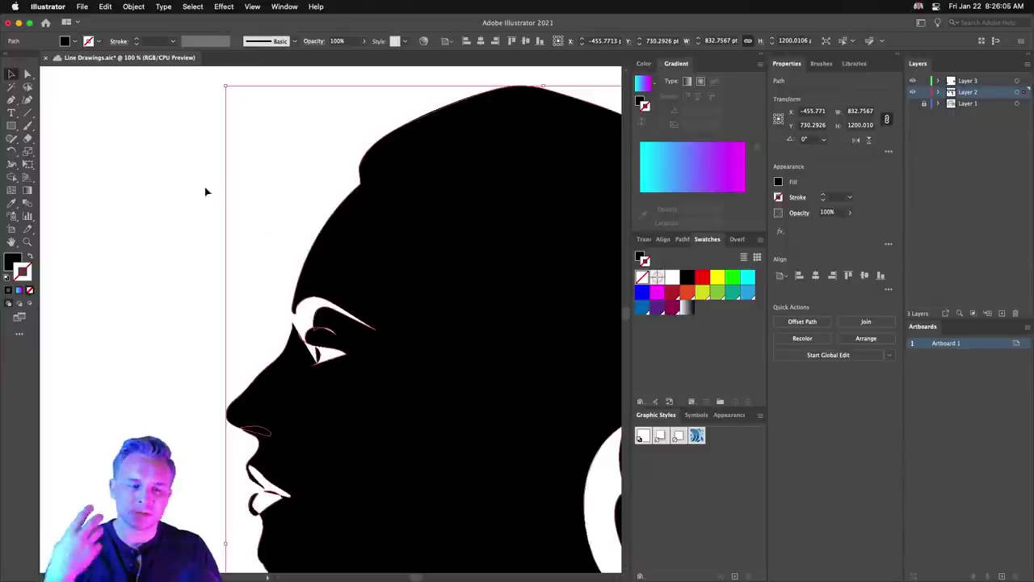
{"action": "left_click", "coordinate": [28, 139]}
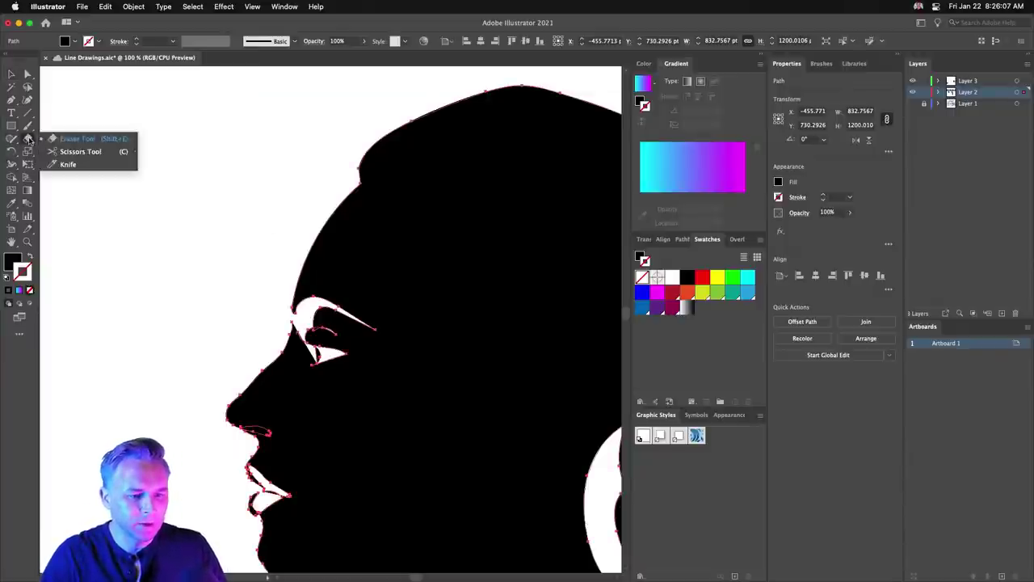
{"action": "left_click_drag", "start_coordinate": [28, 127], "coordinate": [59, 139]}
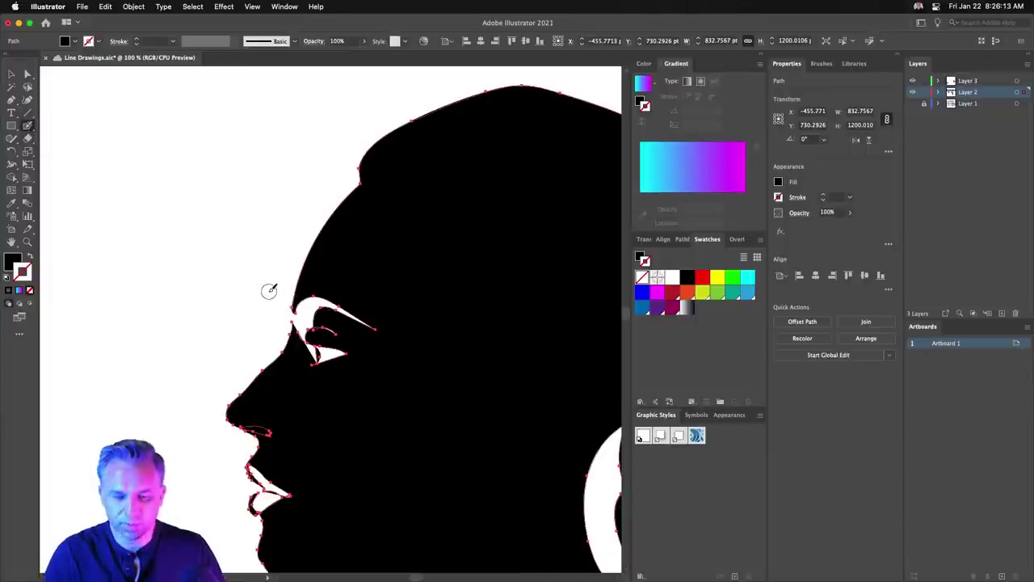
{"action": "left_click_drag", "start_coordinate": [367, 300], "coordinate": [373, 312]}
{"action": "mouse_move", "coordinate": [356, 356]}
{"action": "left_mouse_down"}
{"action": "mouse_move", "coordinate": [353, 316]}
{"action": "mouse_move", "coordinate": [315, 400]}
{"action": "mouse_move", "coordinate": [330, 300]}
{"action": "mouse_move", "coordinate": [319, 348]}
{"action": "mouse_move", "coordinate": [311, 302]}
{"action": "left_mouse_up"}
{"action": "key", "text": "super+shift+a"}
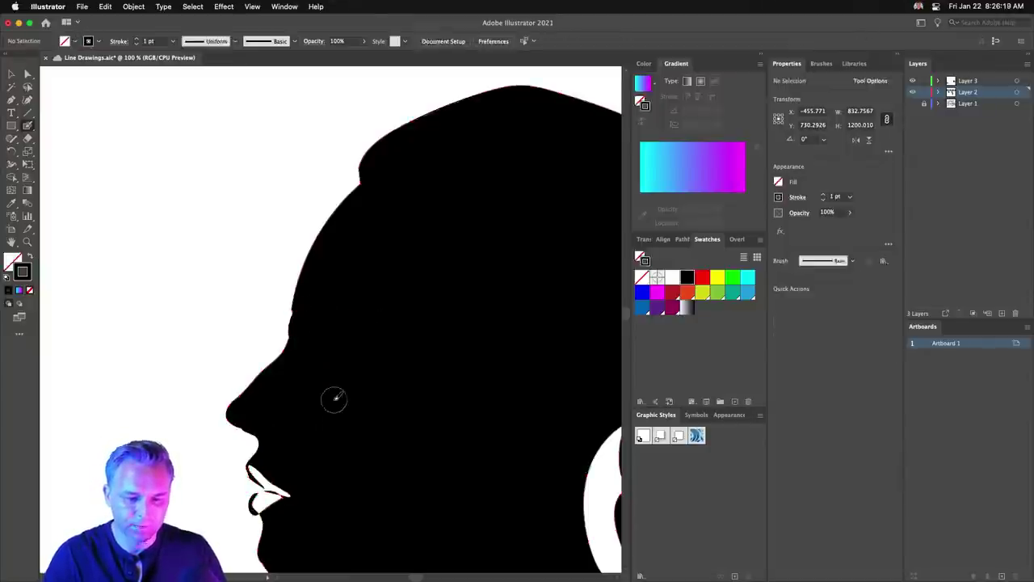
{"action": "key", "text": "super+z"}
{"action": "key", "text": "super+z"}
{"action": "key", "text": "super+z"}
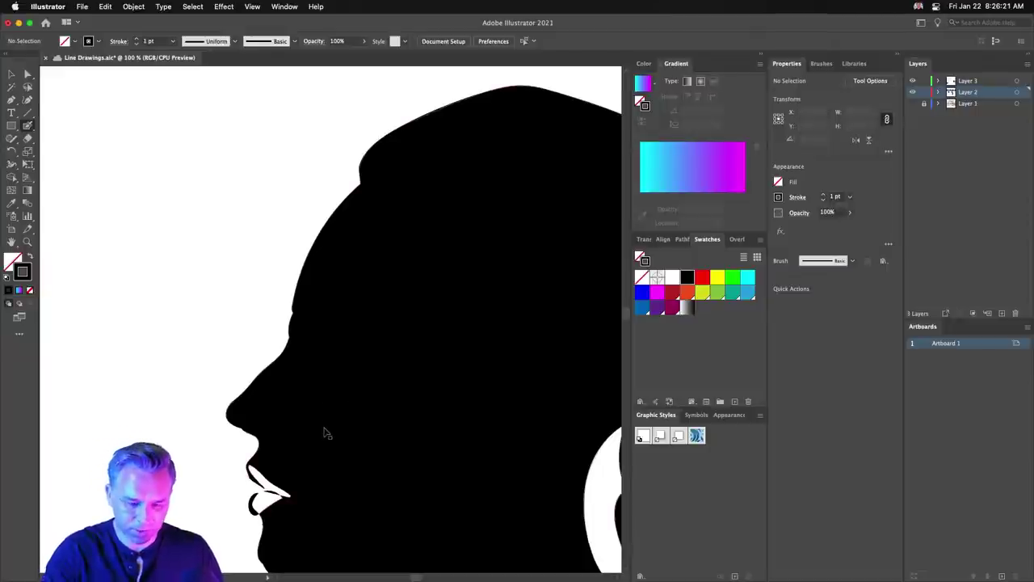
{"action": "mouse_move", "coordinate": [308, 315]}
{"action": "left_mouse_down"}
{"action": "mouse_move", "coordinate": [323, 374]}
{"action": "mouse_move", "coordinate": [309, 303]}
{"action": "mouse_move", "coordinate": [324, 321]}
{"action": "mouse_move", "coordinate": [325, 371]}
{"action": "mouse_move", "coordinate": [339, 307]}
{"action": "mouse_move", "coordinate": [348, 362]}
{"action": "mouse_move", "coordinate": [363, 308]}
{"action": "left_mouse_up"}
{"action": "key", "text": "super+shift+a"}
Select all the artwork and fill the white gaps in the silhouette's lips with the Blob Brush.
{"action": "scroll", "coordinate": [388, 323], "scroll_direction": "down", "scroll_amount": 5}
{"action": "scroll", "coordinate": [388, 323], "scroll_direction": "left", "scroll_amount": 2}
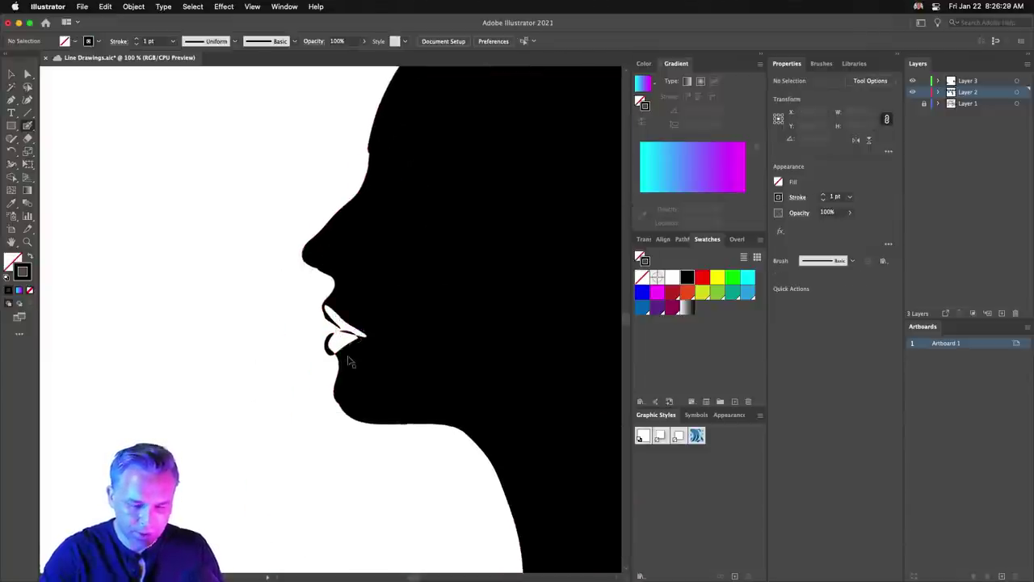
{"action": "key", "text": "v"}
{"action": "key", "text": "super+a"}
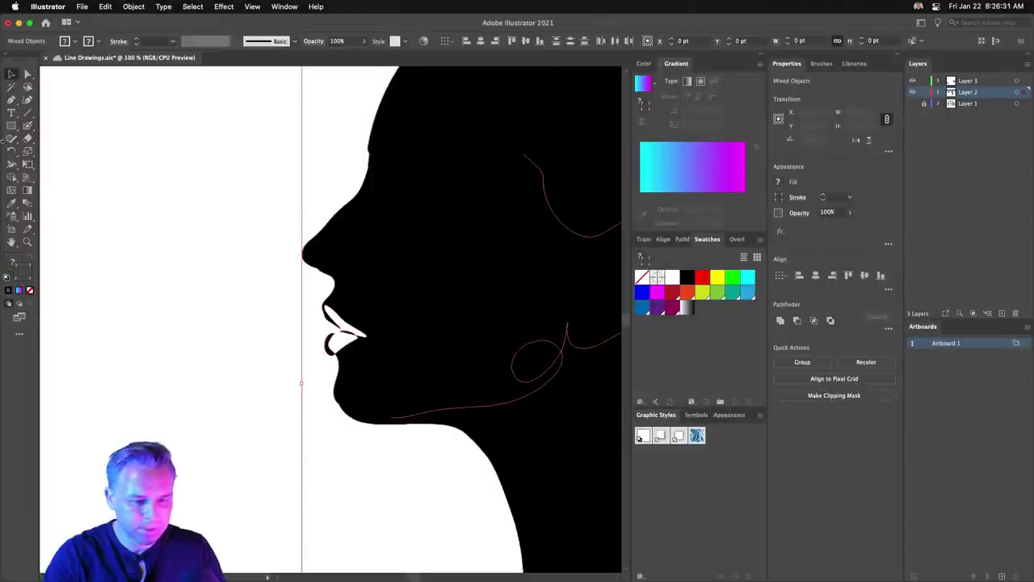
{"action": "key", "text": "shift+b"}
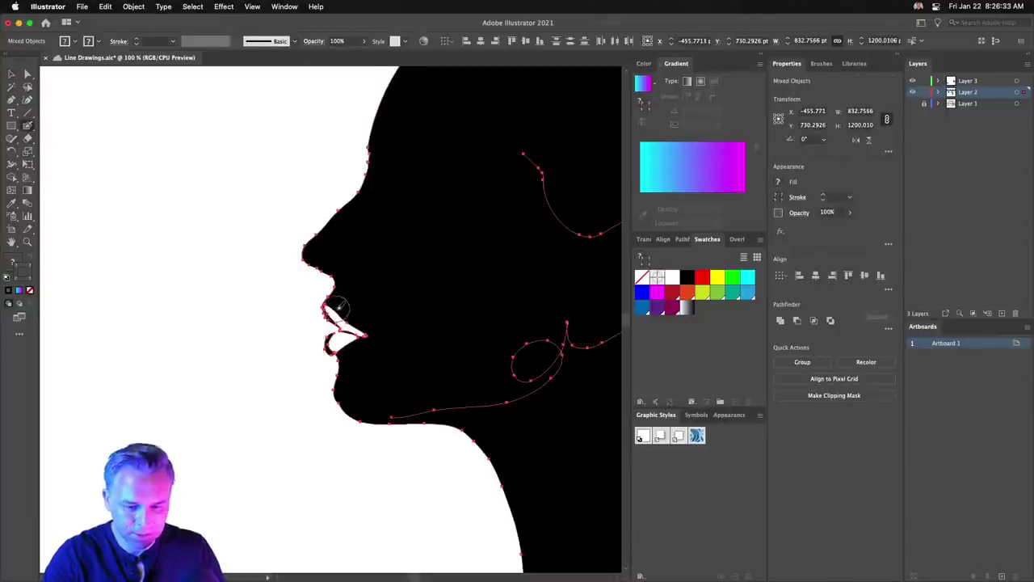
{"action": "mouse_move", "coordinate": [336, 310]}
{"action": "left_mouse_down"}
{"action": "mouse_move", "coordinate": [356, 325]}
{"action": "mouse_move", "coordinate": [345, 337]}
{"action": "left_mouse_up"}
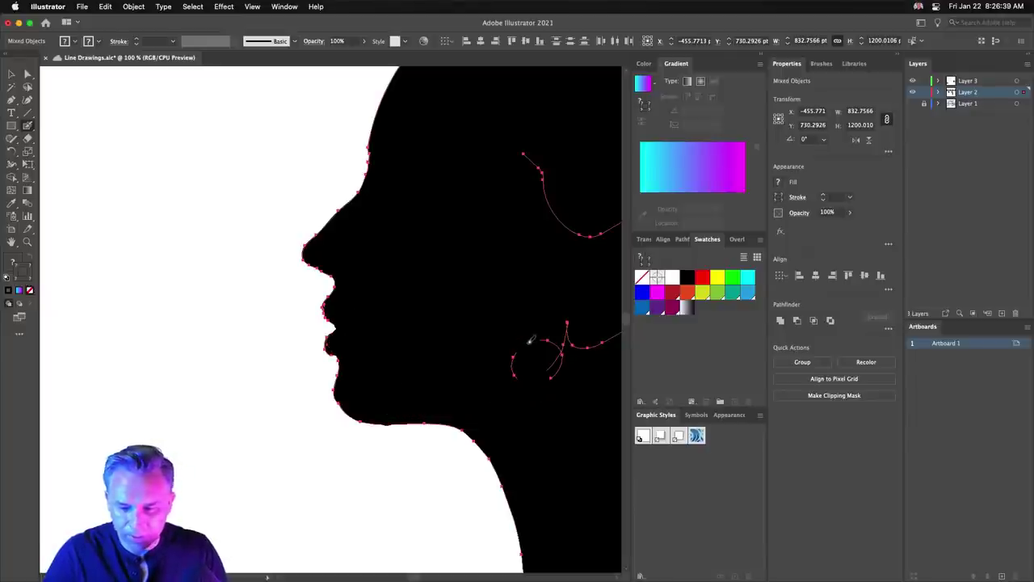
{"action": "key", "text": "shift+super+a"}
Paint over the white gaps in the silhouette's lower hair bun behind the ear with the Blob Brush.
{"action": "left_click_drag", "start_coordinate": [511, 306], "coordinate": [254, 347]}
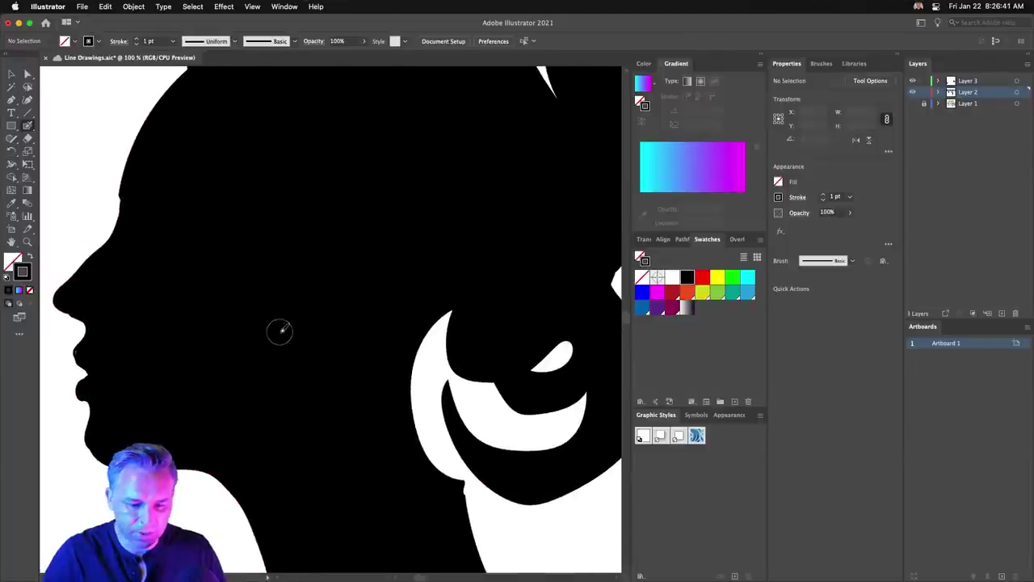
{"action": "key", "text": "super+a"}
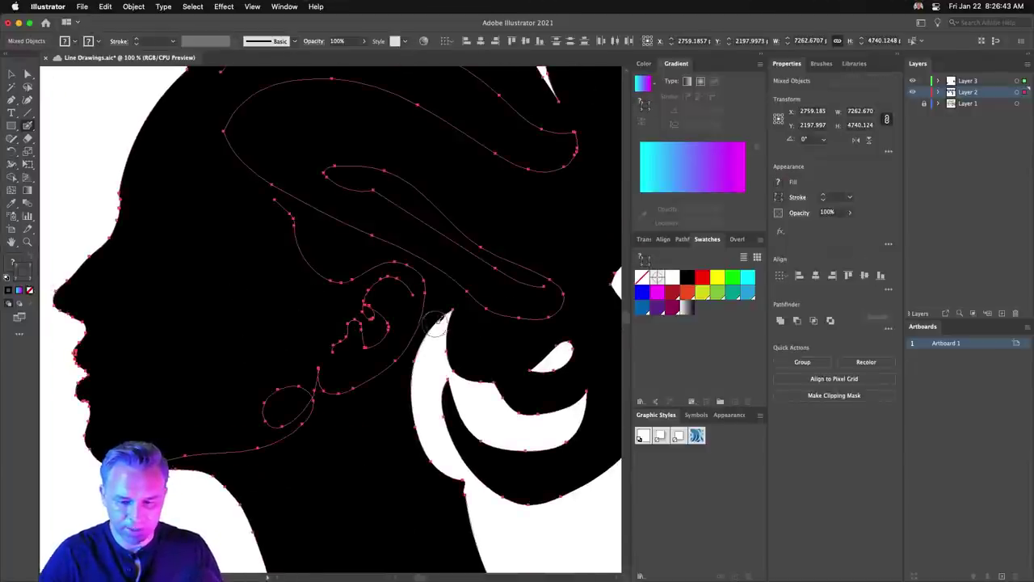
{"action": "mouse_move", "coordinate": [414, 475]}
{"action": "left_mouse_down"}
{"action": "mouse_move", "coordinate": [549, 451]}
{"action": "mouse_move", "coordinate": [594, 401]}
{"action": "mouse_move", "coordinate": [575, 346]}
{"action": "left_mouse_up"}
{"action": "key", "text": "shift+super+a"}
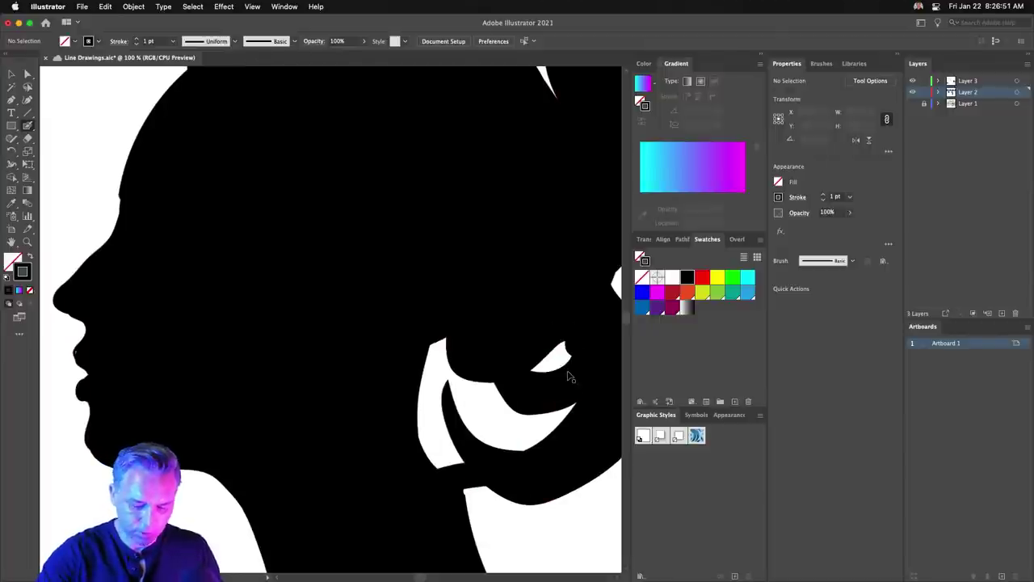
{"action": "key", "text": "super+a"}
{"action": "mouse_move", "coordinate": [558, 323]}
{"action": "left_mouse_down"}
{"action": "mouse_move", "coordinate": [566, 439]}
{"action": "mouse_move", "coordinate": [552, 451]}
{"action": "mouse_move", "coordinate": [422, 463]}
{"action": "mouse_move", "coordinate": [545, 407]}
{"action": "mouse_move", "coordinate": [557, 324]}
{"action": "mouse_move", "coordinate": [529, 408]}
{"action": "mouse_move", "coordinate": [487, 380]}
{"action": "mouse_move", "coordinate": [453, 321]}
{"action": "mouse_move", "coordinate": [448, 419]}
{"action": "mouse_move", "coordinate": [442, 368]}
{"action": "left_mouse_up"}
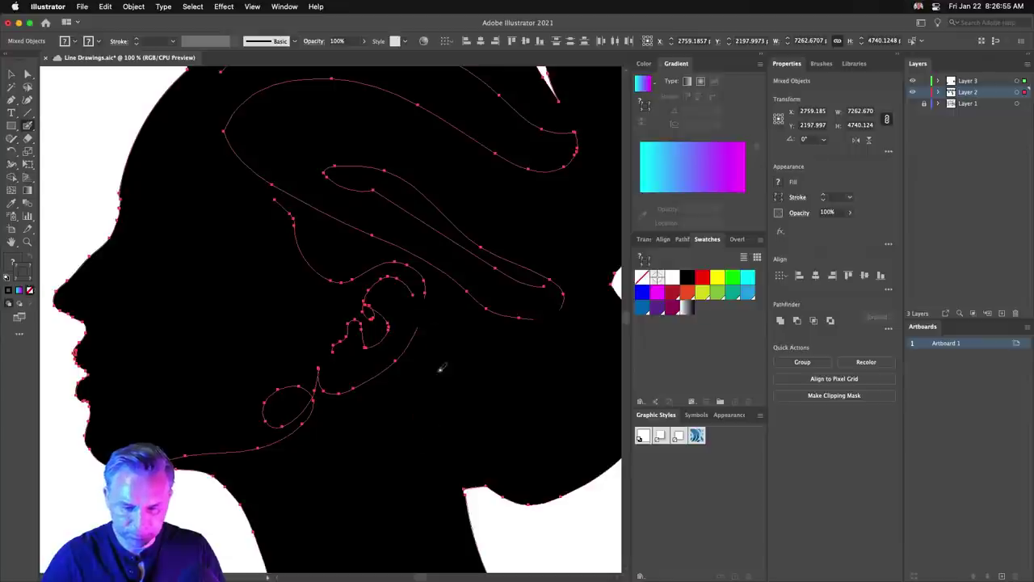
{"action": "scroll", "coordinate": [442, 369], "scroll_direction": "up", "scroll_amount": 5}
{"action": "scroll", "coordinate": [441, 368], "scroll_direction": "right", "scroll_amount": 4}
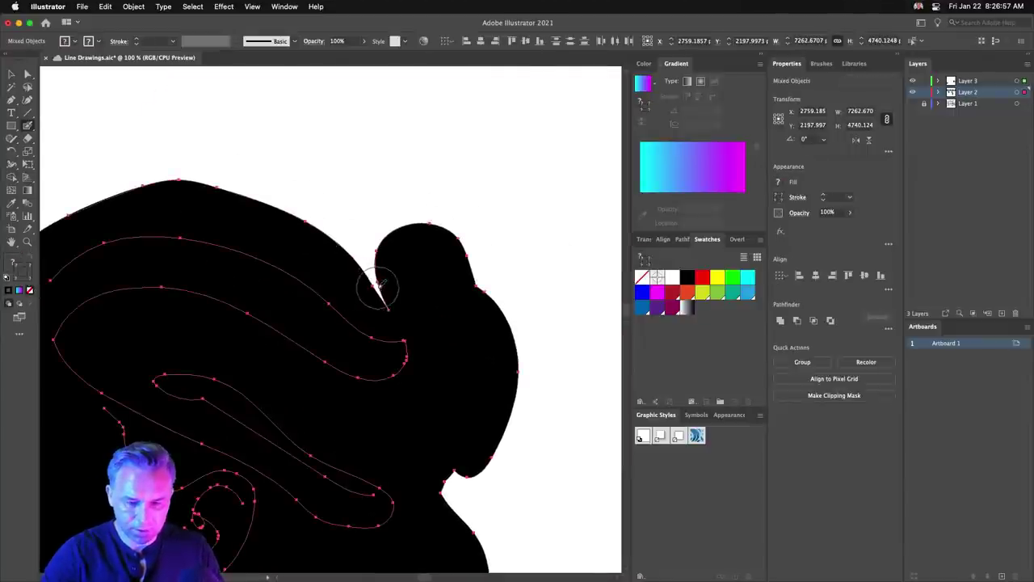
{"action": "key", "text": "v"}
{"action": "left_click", "coordinate": [134, 116]}
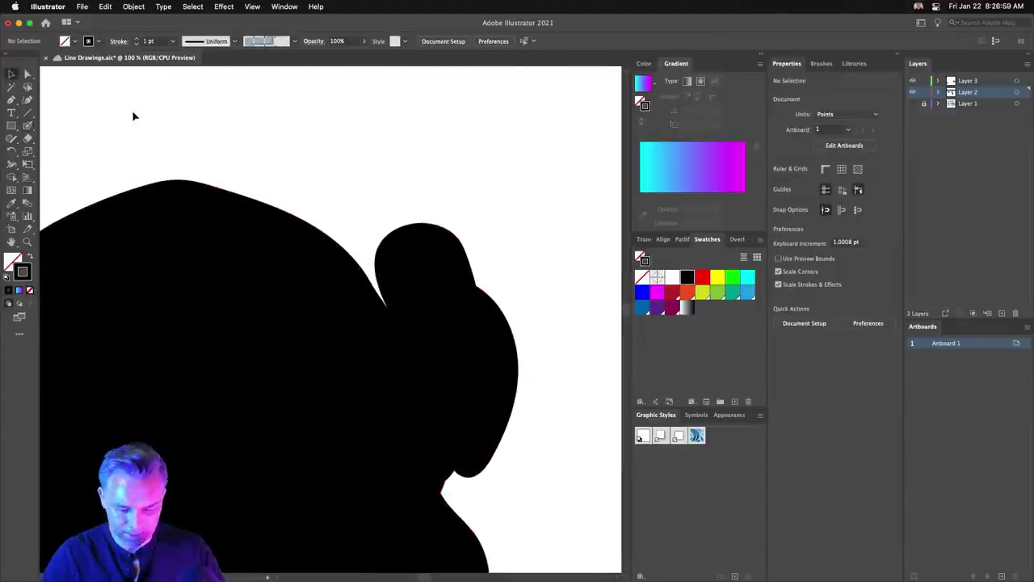
Select the black silhouette and move it sideways, away from the leftover inner line paths.
{"action": "key", "text": "super+minus"}
{"action": "key", "text": "super+minus"}
{"action": "key", "text": "super+minus"}
{"action": "key", "text": "super+minus"}
{"action": "scroll", "coordinate": [196, 151], "scroll_direction": "down", "scroll_amount": 5}
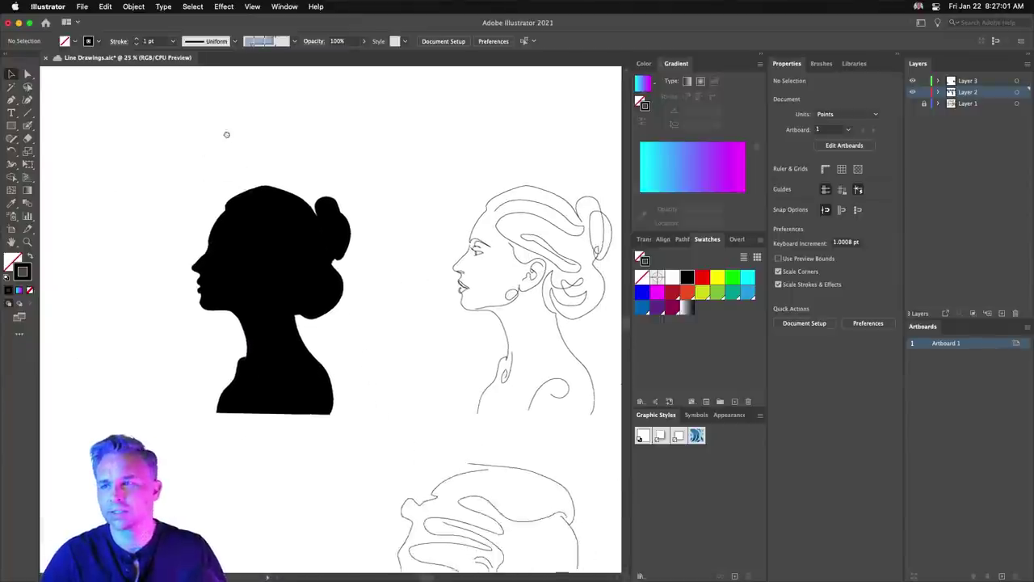
{"action": "scroll", "coordinate": [227, 132], "scroll_direction": "up", "scroll_amount": 2}
{"action": "left_click", "coordinate": [190, 195]}
{"action": "scroll", "coordinate": [119, 179], "scroll_direction": "left", "scroll_amount": 3}
{"action": "scroll", "coordinate": [119, 179], "scroll_direction": "up", "scroll_amount": 1}
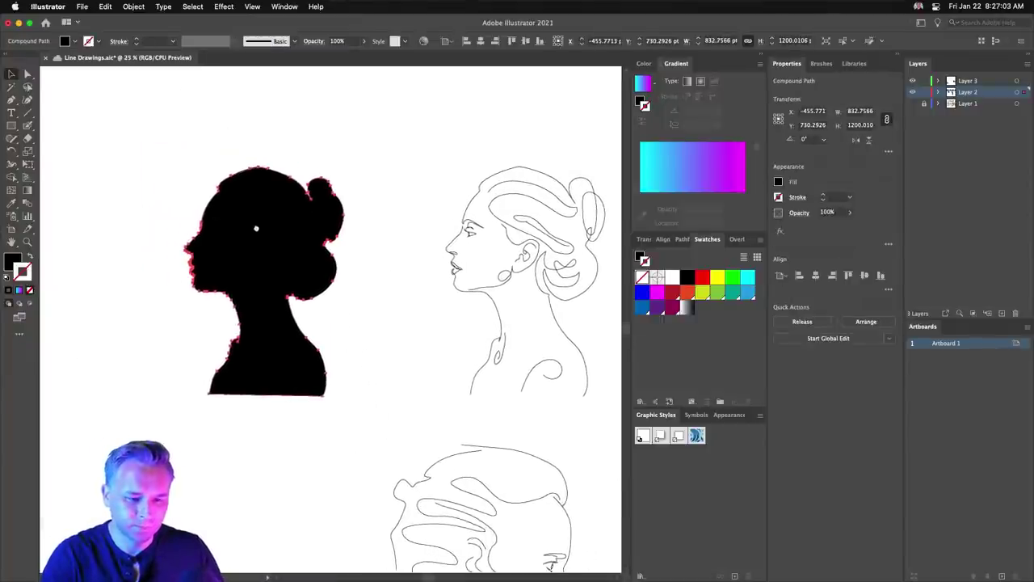
{"action": "left_click_drag", "start_coordinate": [309, 231], "coordinate": [102, 234]}
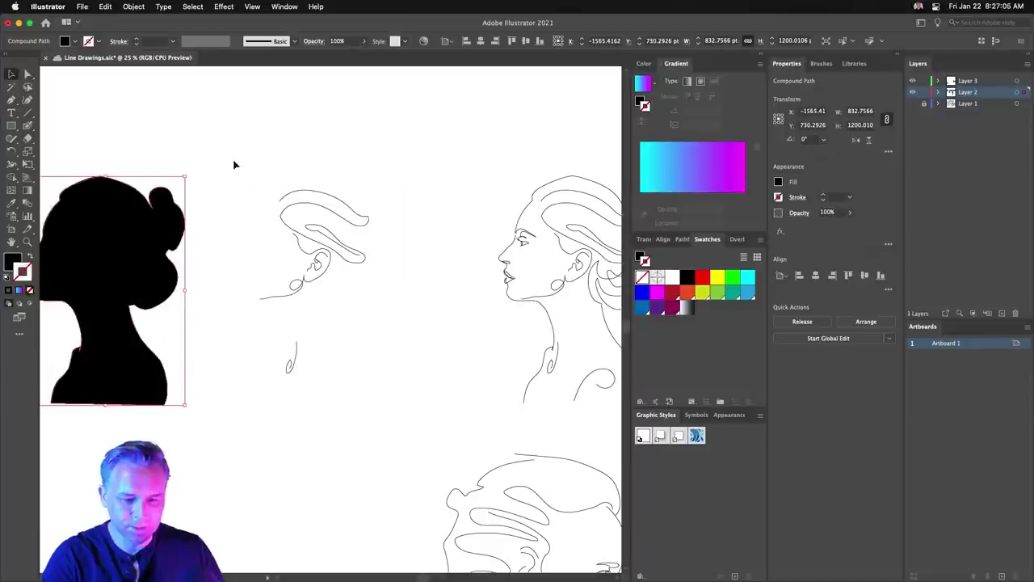
Delete the leftover hair, ear and neck lines and move the black silhouette back into their place.
{"action": "left_click_drag", "start_coordinate": [231, 161], "coordinate": [404, 428]}
{"action": "key", "text": "Delete"}
{"action": "left_click_drag", "start_coordinate": [116, 257], "coordinate": [325, 259]}
{"action": "left_click", "coordinate": [134, 162]}
Draw a black circle, place it over the silhouette's head and enlarge it to about 1284 pt in diameter.
{"action": "left_click", "coordinate": [13, 126]}
{"action": "left_click", "coordinate": [15, 127]}
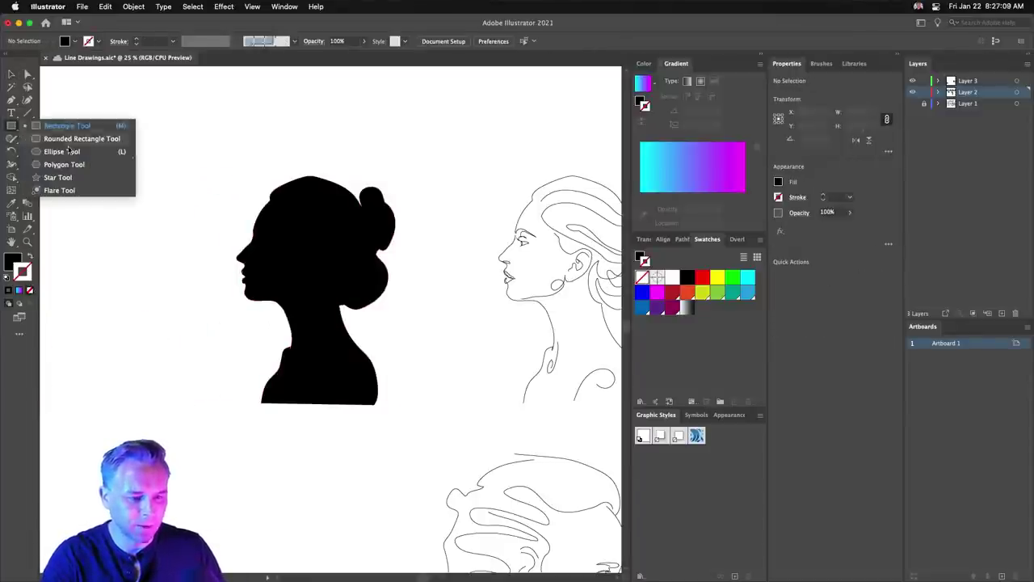
{"action": "left_click", "coordinate": [62, 152]}
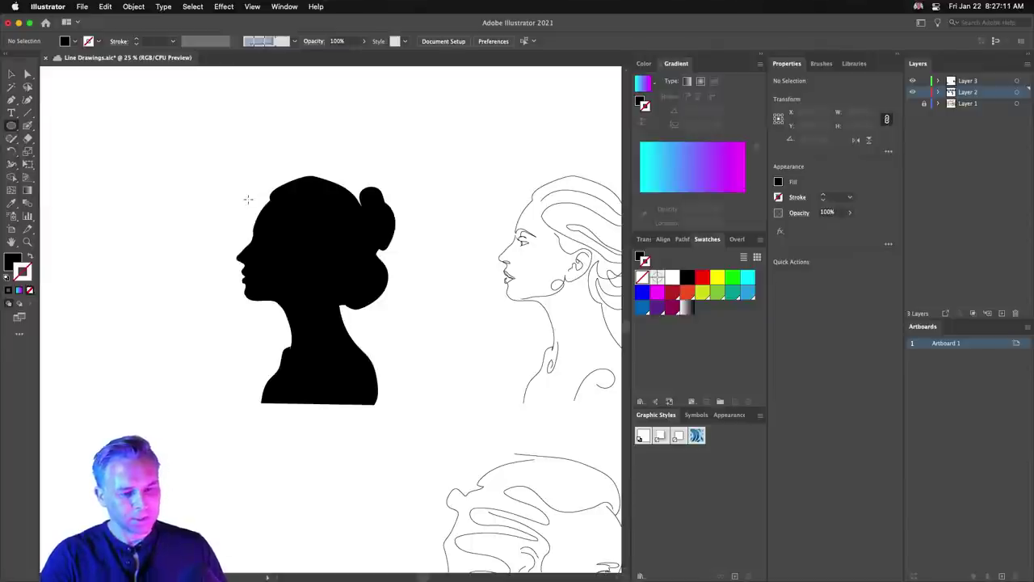
{"action": "mouse_move", "coordinate": [192, 141]}
{"action": "left_mouse_down"}
{"action": "mouse_move", "coordinate": [290, 222]}
{"action": "mouse_move", "coordinate": [301, 252]}
{"action": "left_mouse_up"}
{"action": "key", "text": "v"}
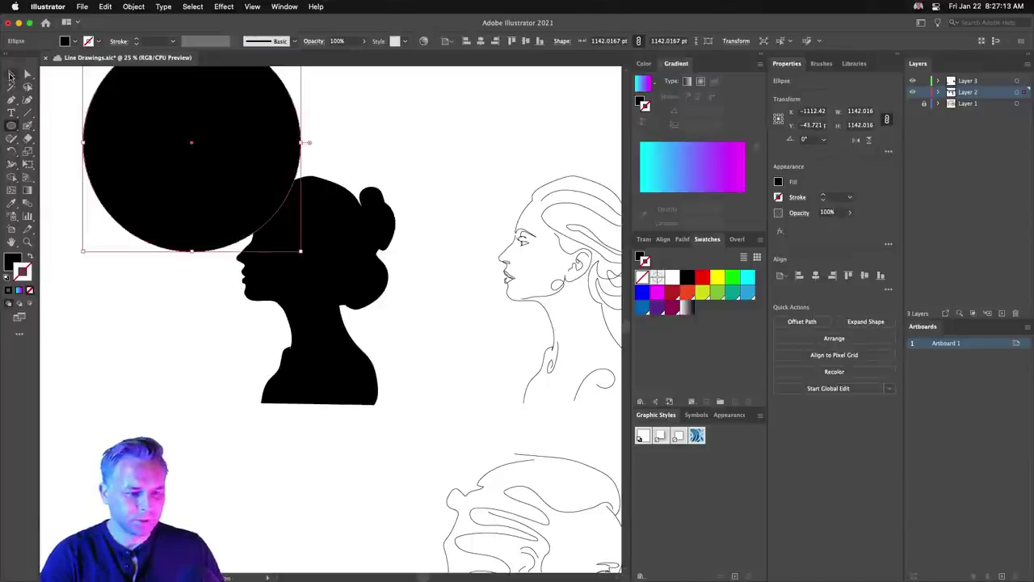
{"action": "mouse_move", "coordinate": [175, 202]}
{"action": "left_mouse_down"}
{"action": "mouse_move", "coordinate": [293, 317]}
{"action": "mouse_move", "coordinate": [274, 319]}
{"action": "left_mouse_up"}
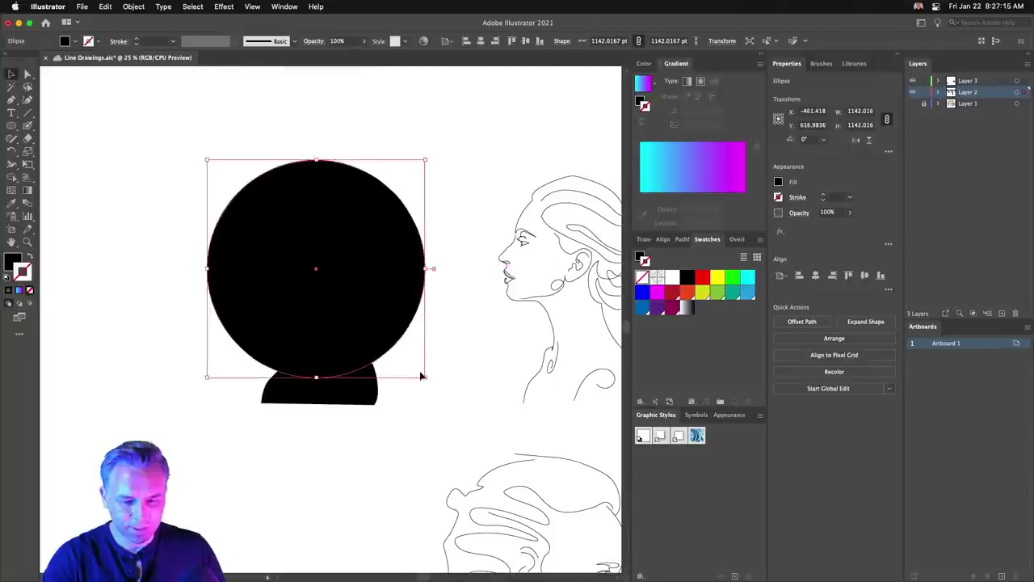
{"action": "left_click_drag", "start_coordinate": [426, 377], "coordinate": [455, 406]}
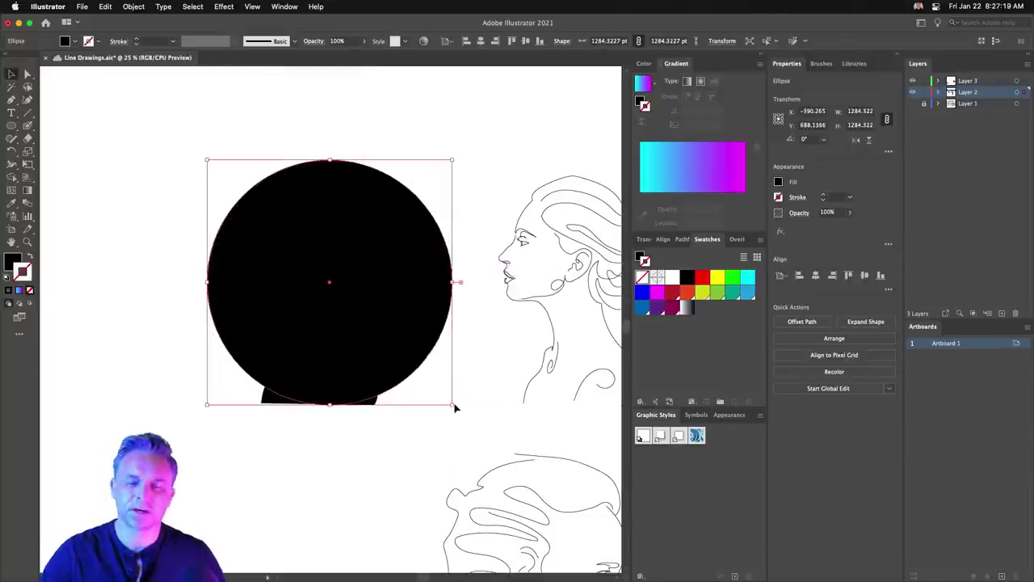
Expand Layer 2's contents and send the circle to the back, behind the silhouette.
{"action": "double_click", "coordinate": [975, 329]}
{"action": "left_click", "coordinate": [939, 92]}
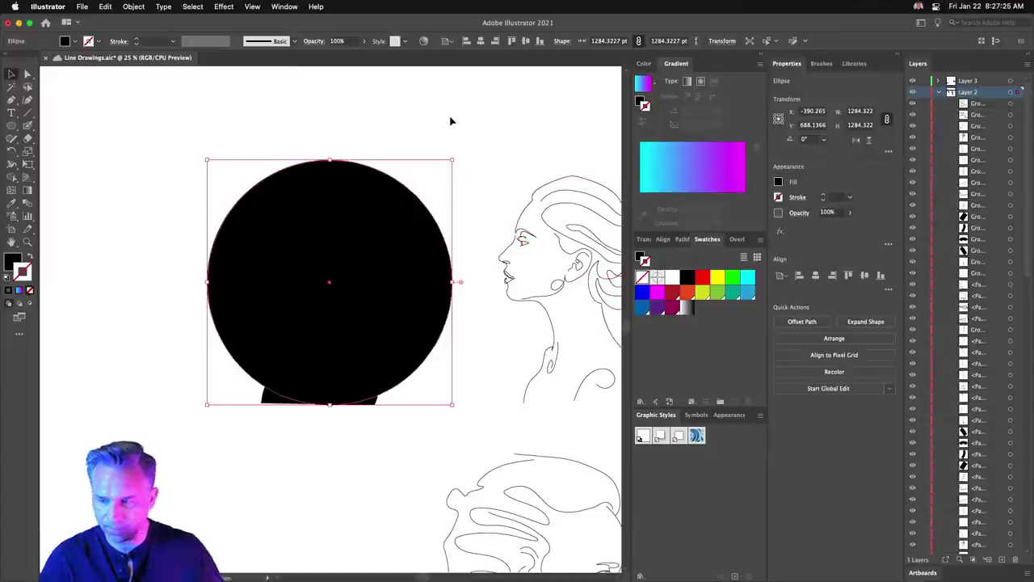
{"action": "key", "text": "super+shift+b"}
{"action": "key", "text": "super+shift+b"}
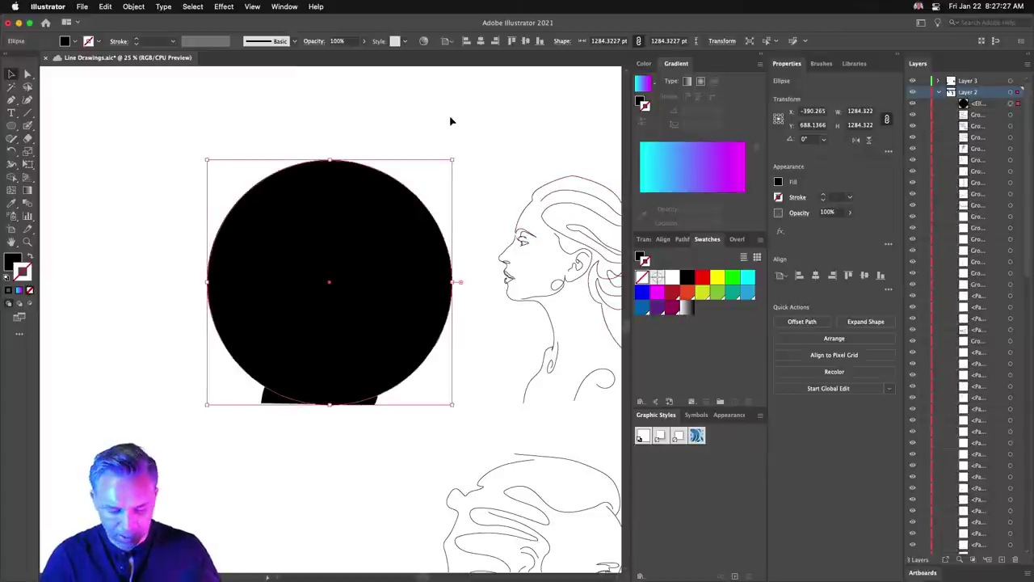
{"action": "key", "text": "super+shift+b"}
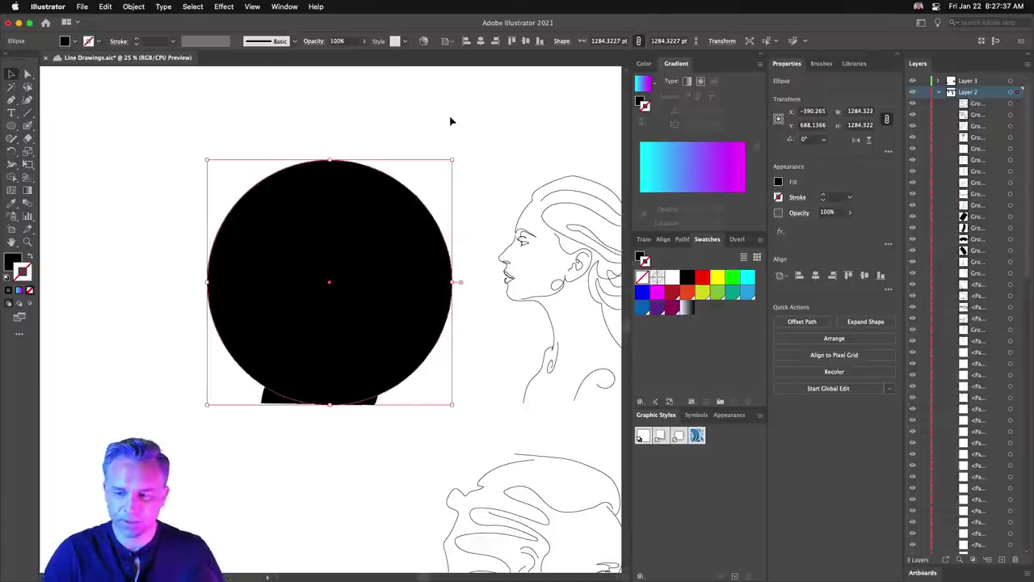
Fill the circle with the linear cyan-to-magenta gradient and remove its stroke.
{"action": "left_click", "coordinate": [696, 171]}
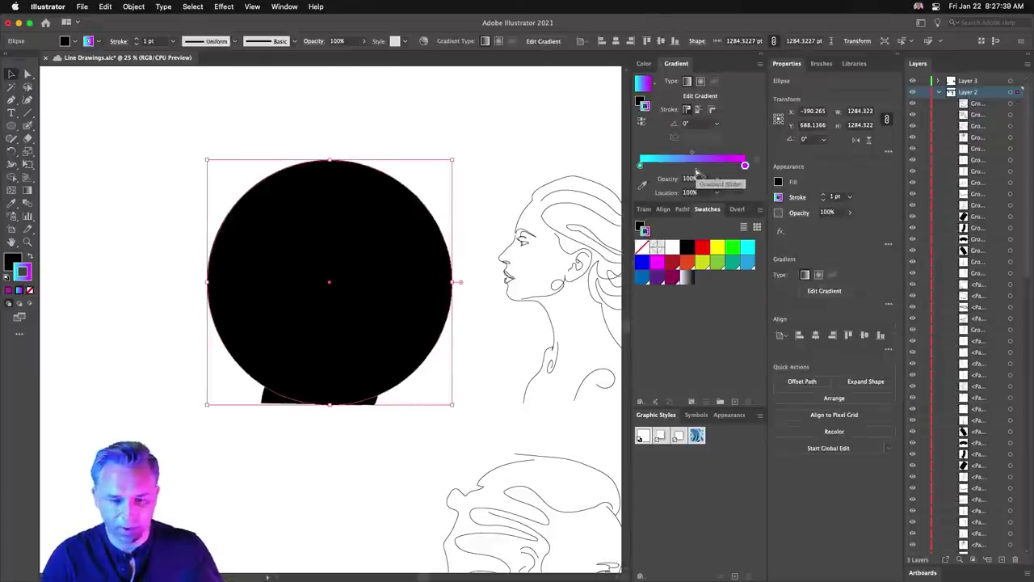
{"action": "left_click", "coordinate": [30, 291]}
{"action": "left_click", "coordinate": [13, 261]}
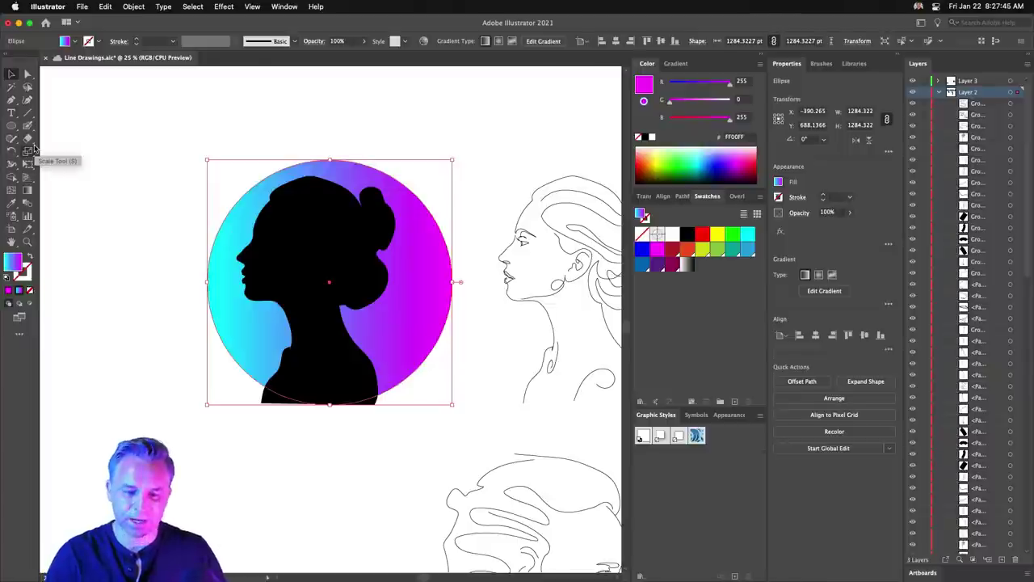
Undo the gradient fill on the circle behind the silhouette.
{"action": "key", "text": "super+shift+bracketright"}
{"action": "key", "text": "super+z"}
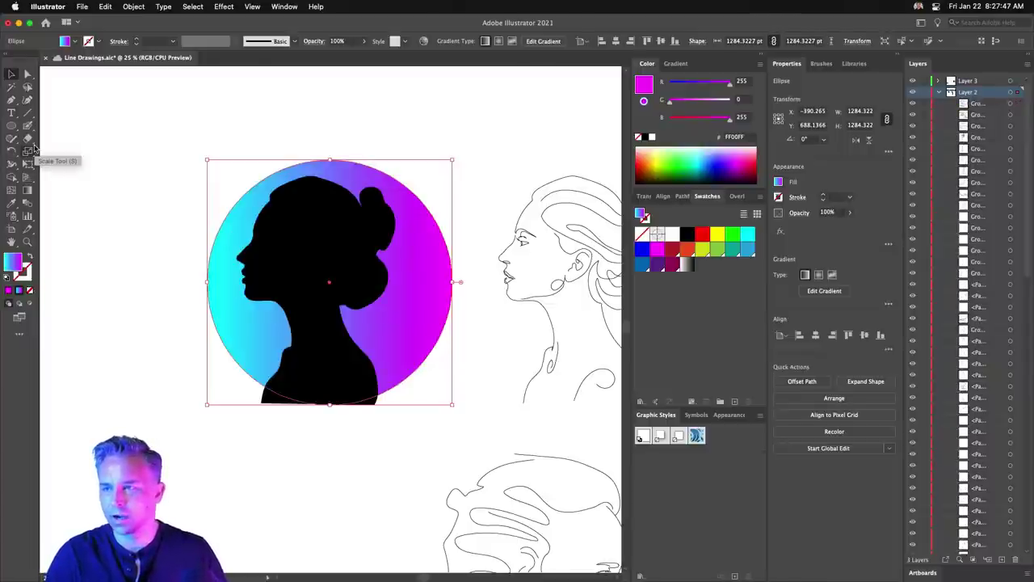
{"action": "key", "text": "super+shift+z"}
{"action": "key", "text": "super+z"}
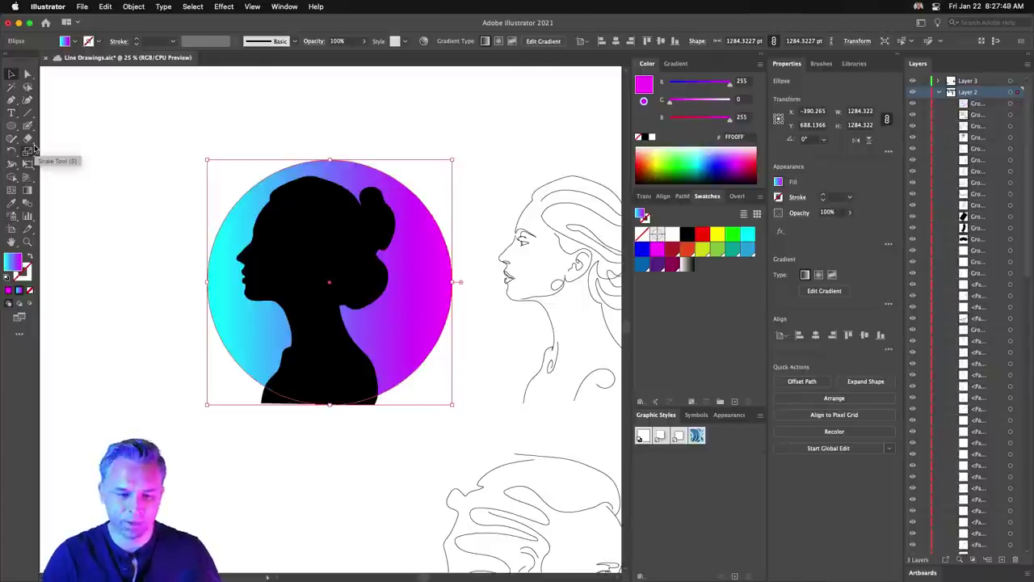
{"action": "key", "text": "super+z"}
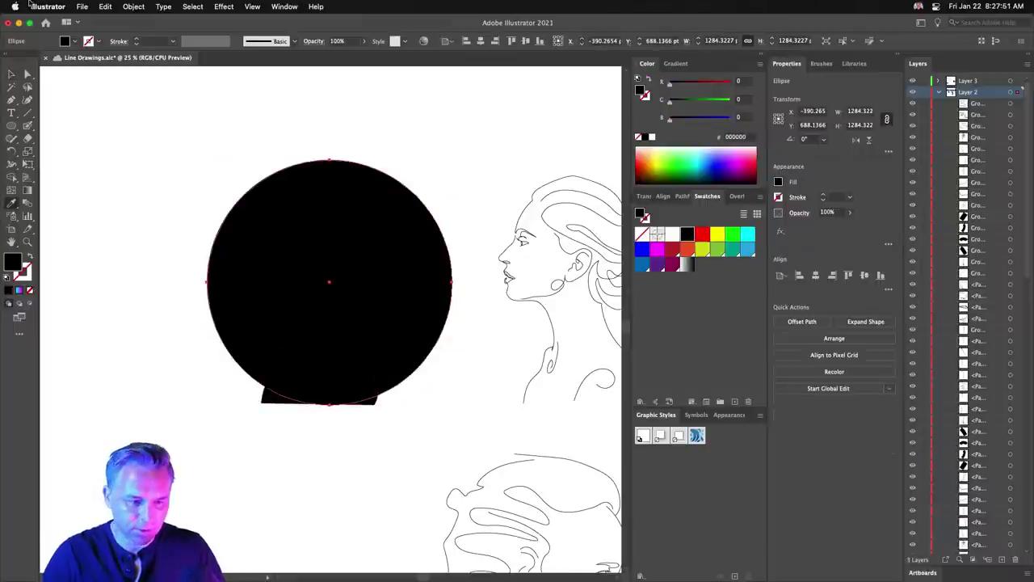
Fill the head-and-shoulders silhouette over the circle with white (FFFFFF) and deselect it.
{"action": "left_click", "coordinate": [332, 297]}
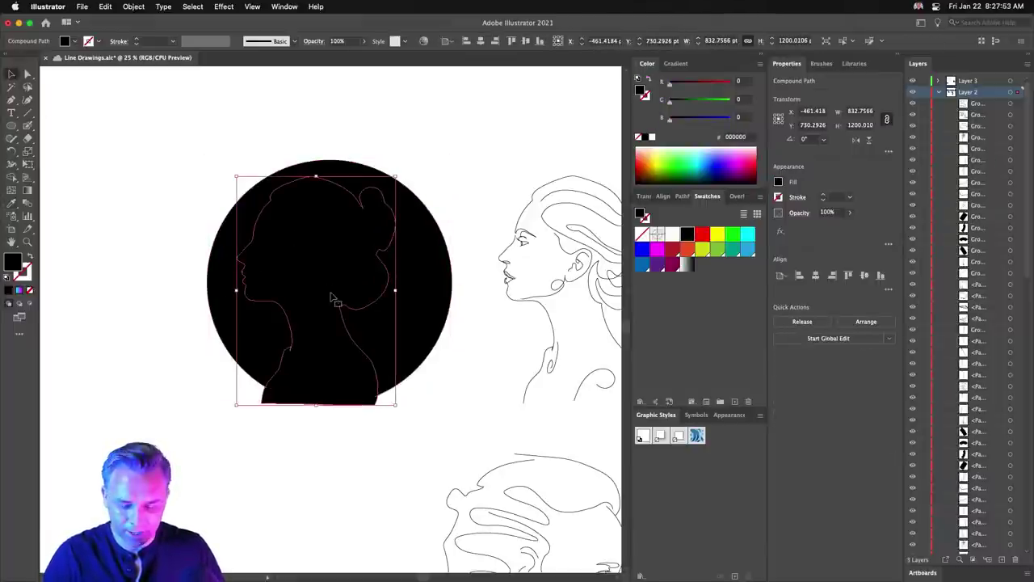
{"action": "key", "text": "i"}
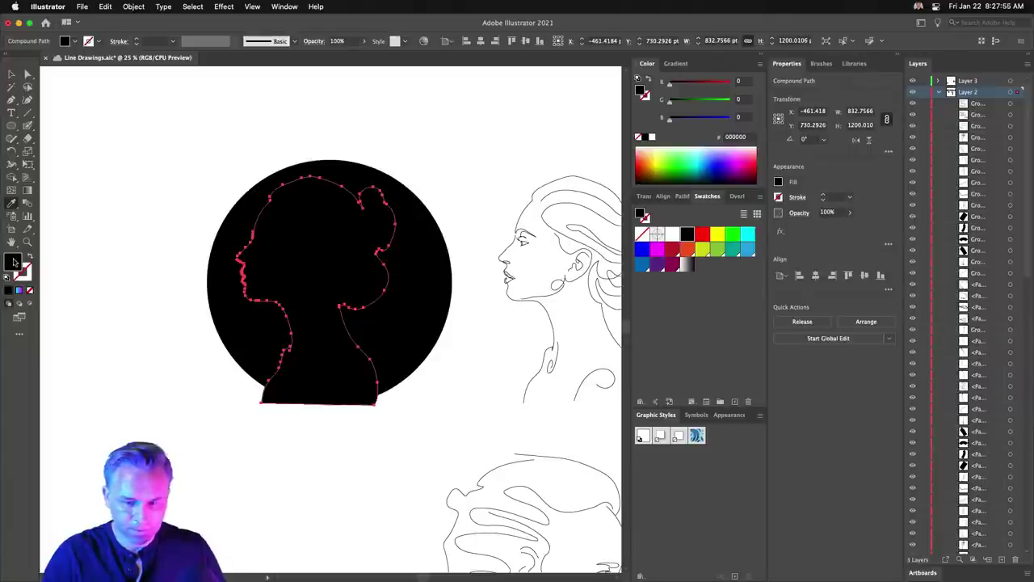
{"action": "left_click", "coordinate": [652, 137]}
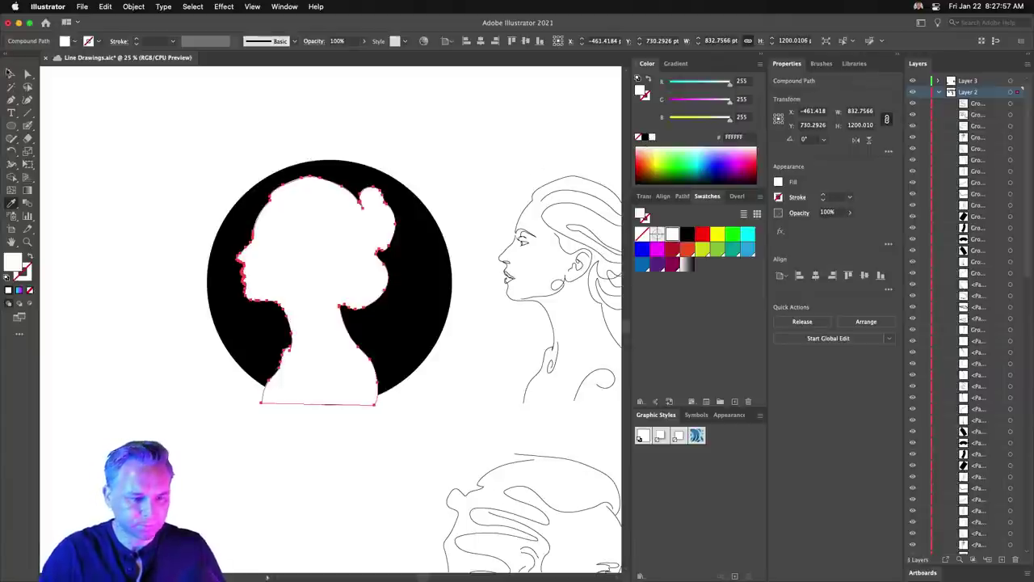
{"action": "left_click", "coordinate": [11, 74]}
{"action": "left_click", "coordinate": [148, 170]}
{"action": "scroll", "coordinate": [264, 134], "scroll_direction": "right", "scroll_amount": 3}
{"action": "scroll", "coordinate": [263, 135], "scroll_direction": "up", "scroll_amount": 1}
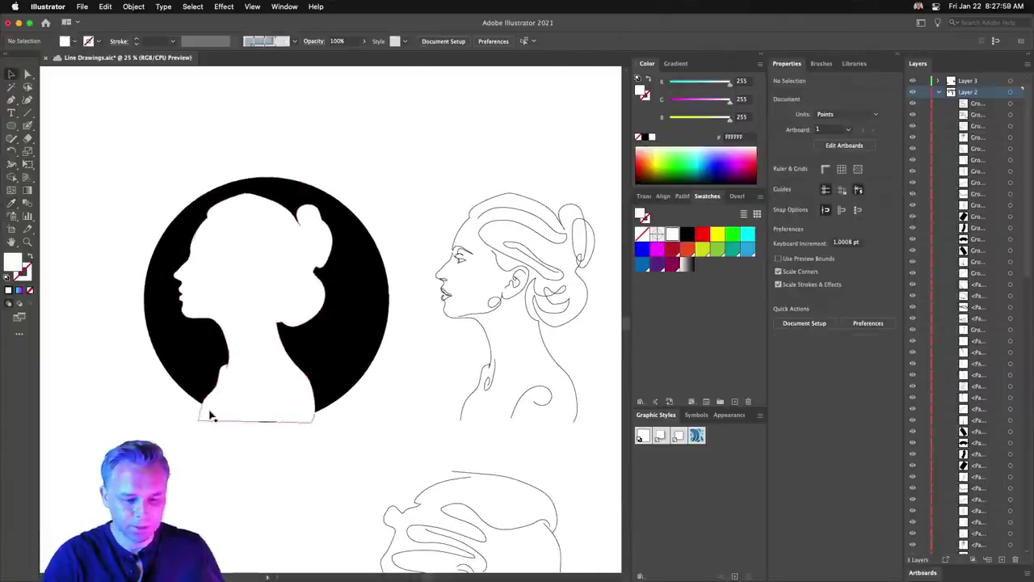
Move the lower-left anchor point of the white silhouette's base farther down, beyond the circle's edge.
{"action": "left_click", "coordinate": [175, 358]}
{"action": "left_click", "coordinate": [239, 409]}
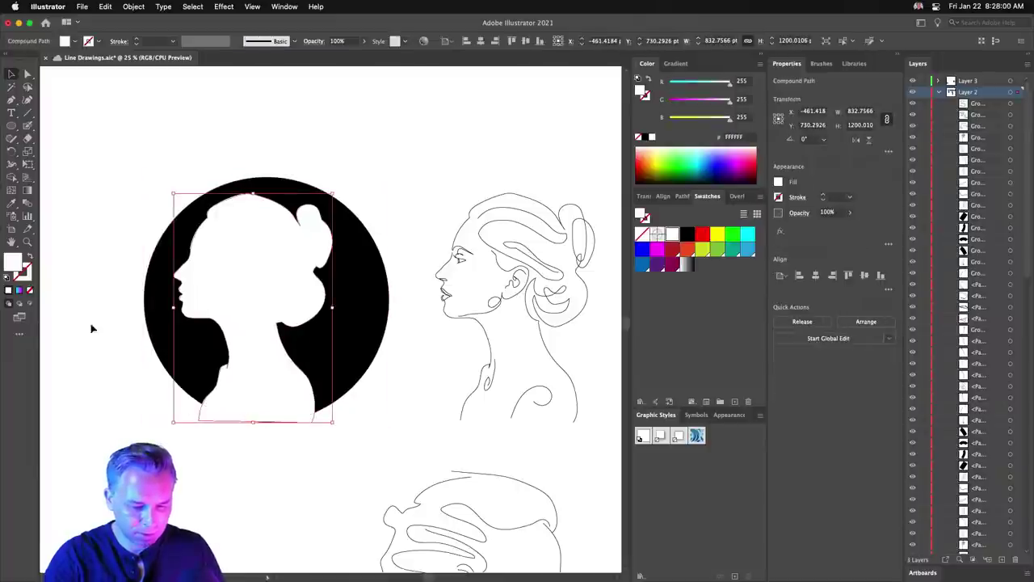
{"action": "left_click", "coordinate": [27, 74]}
{"action": "left_click_drag", "start_coordinate": [200, 423], "coordinate": [196, 439]}
{"action": "left_click", "coordinate": [11, 74]}
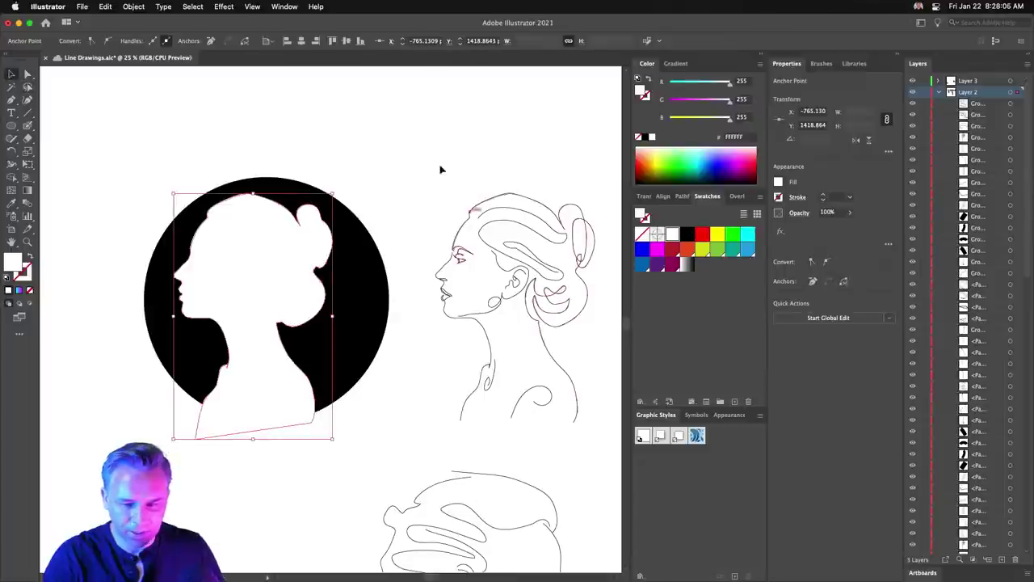
Place a copy of the woman's profile line drawing over the white silhouette in the black circle.
{"action": "left_click_drag", "start_coordinate": [416, 165], "coordinate": [598, 436]}
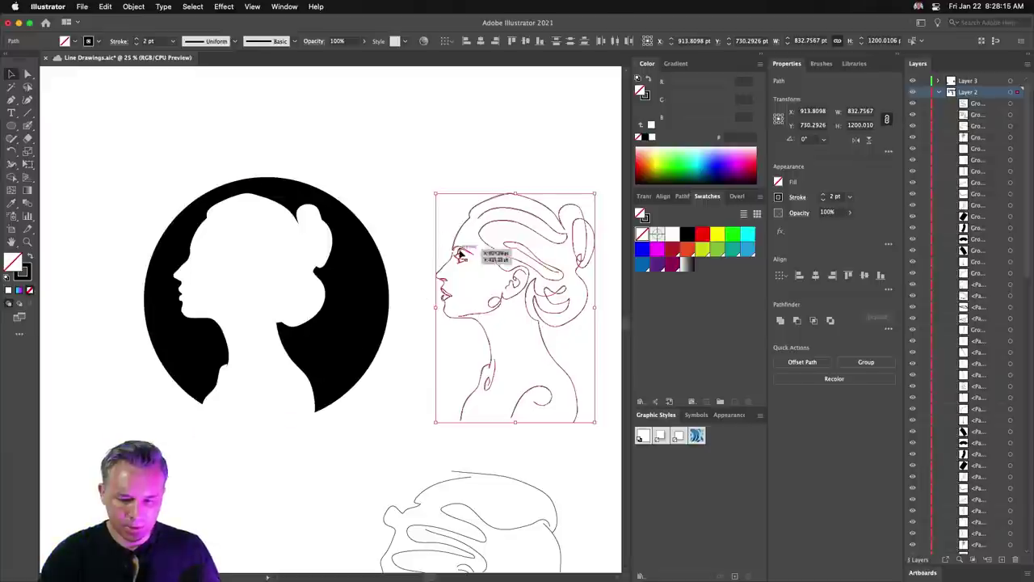
{"action": "left_click_drag", "start_coordinate": [501, 270], "coordinate": [237, 281]}
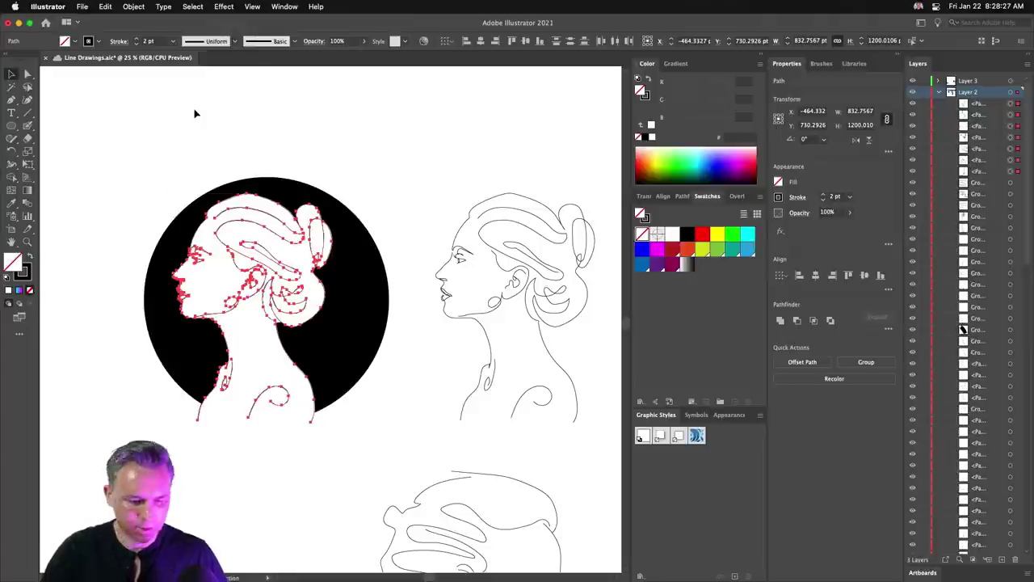
{"action": "left_click", "coordinate": [195, 115]}
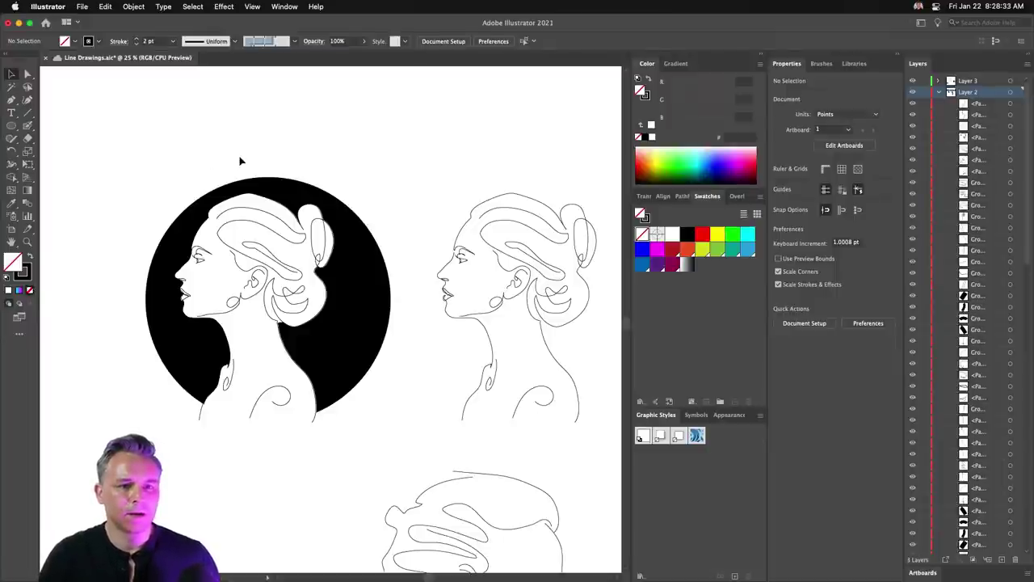
Collapse the Color, Swatches and Graphic Styles panel column to icons to widen the canvas.
{"action": "scroll", "coordinate": [346, 180], "scroll_direction": "right", "scroll_amount": 5}
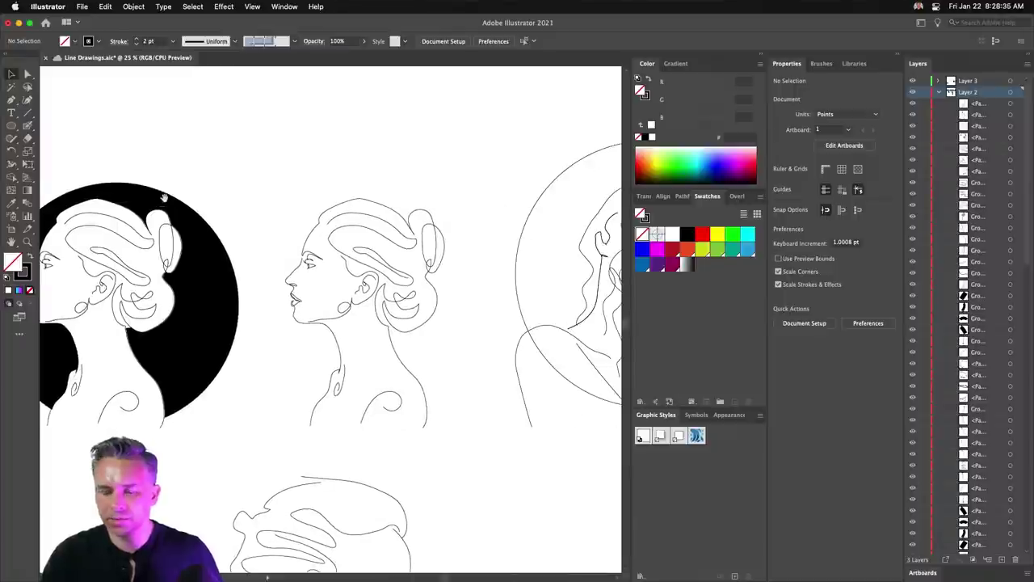
{"action": "scroll", "coordinate": [167, 202], "scroll_direction": "left", "scroll_amount": 5}
{"action": "scroll", "coordinate": [343, 184], "scroll_direction": "right", "scroll_amount": 2}
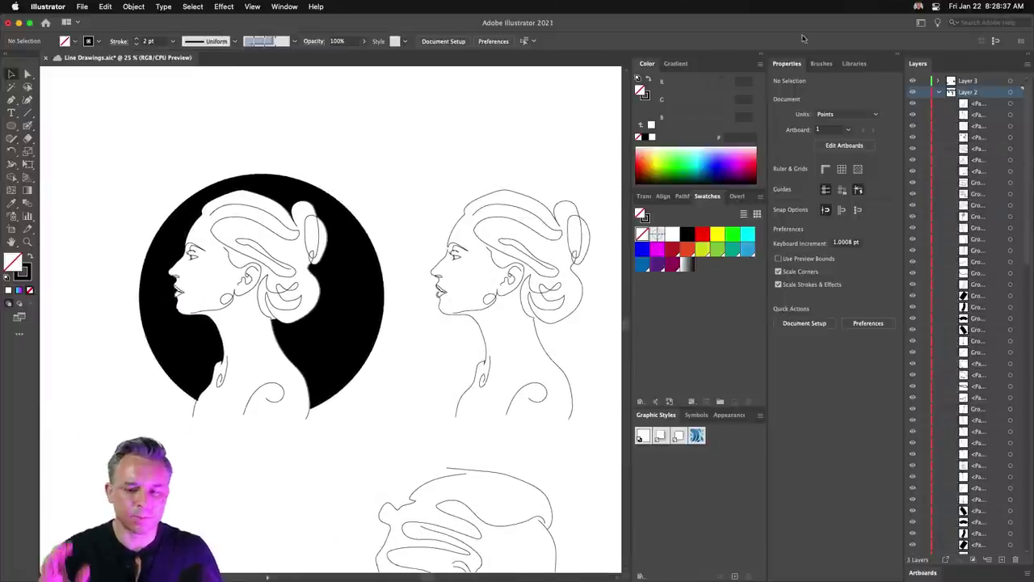
{"action": "left_click", "coordinate": [759, 54]}
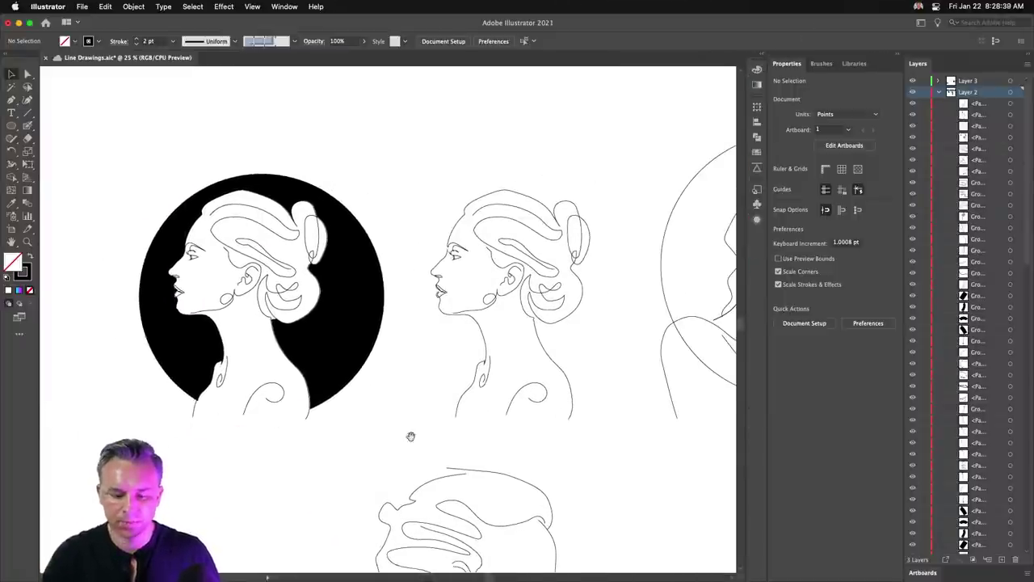
{"action": "left_click_drag", "start_coordinate": [411, 434], "coordinate": [125, 423]}
{"action": "scroll", "coordinate": [125, 423], "scroll_direction": "up", "scroll_amount": 3}
{"action": "scroll", "coordinate": [125, 424], "scroll_direction": "right", "scroll_amount": 3}
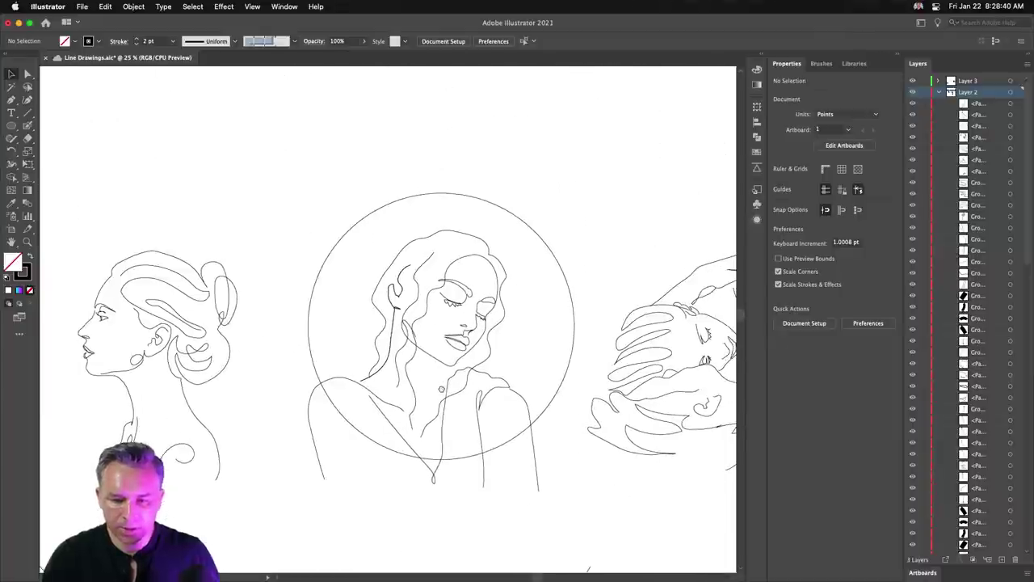
Cut the circle around the wavy-haired woman with the Scissors tool at both shoulders and delete its lower arc.
{"action": "left_click", "coordinate": [326, 266]}
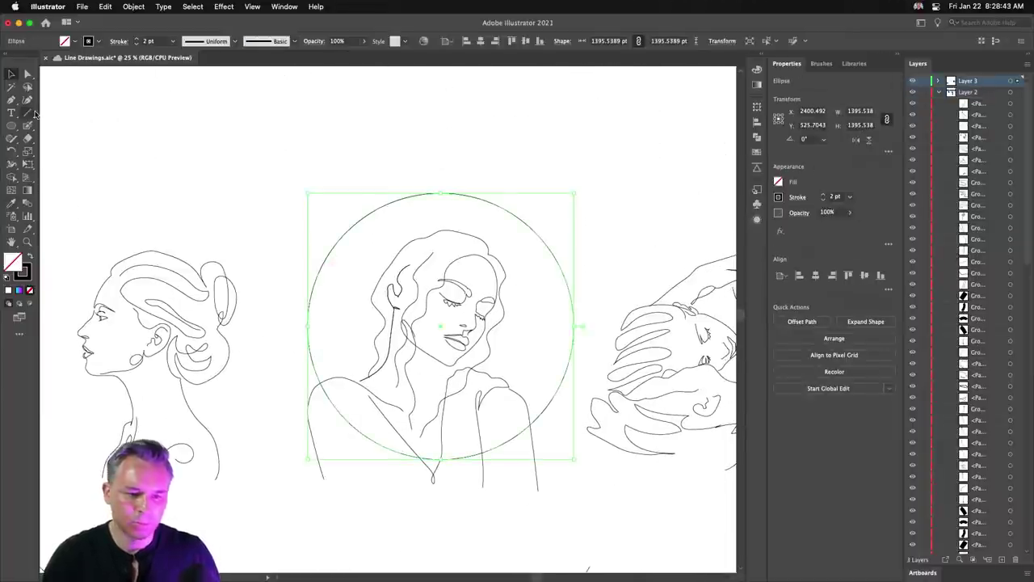
{"action": "key", "text": "super+equal"}
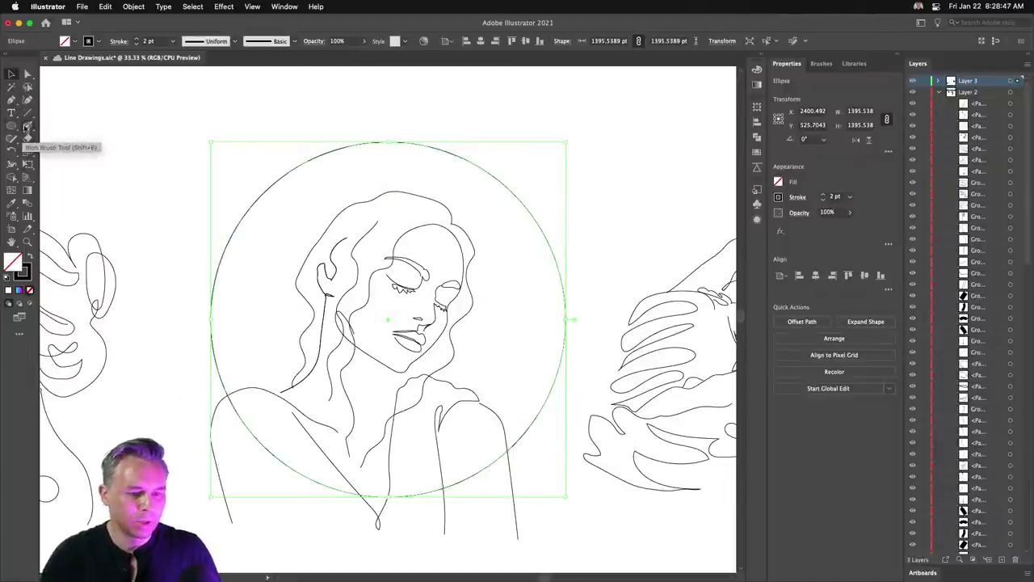
{"action": "left_click_drag", "start_coordinate": [31, 142], "coordinate": [65, 157]}
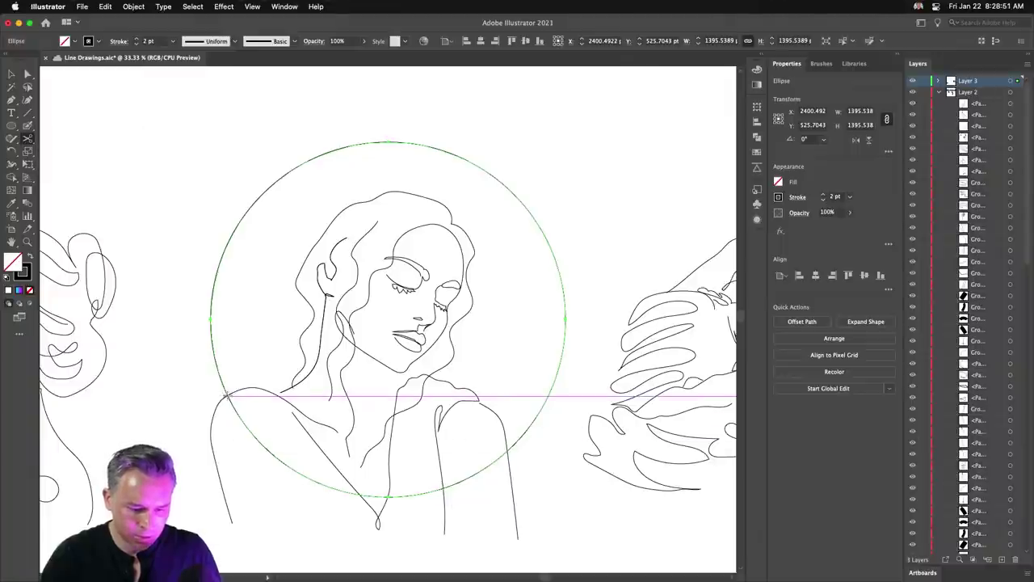
{"action": "left_click", "coordinate": [228, 395]}
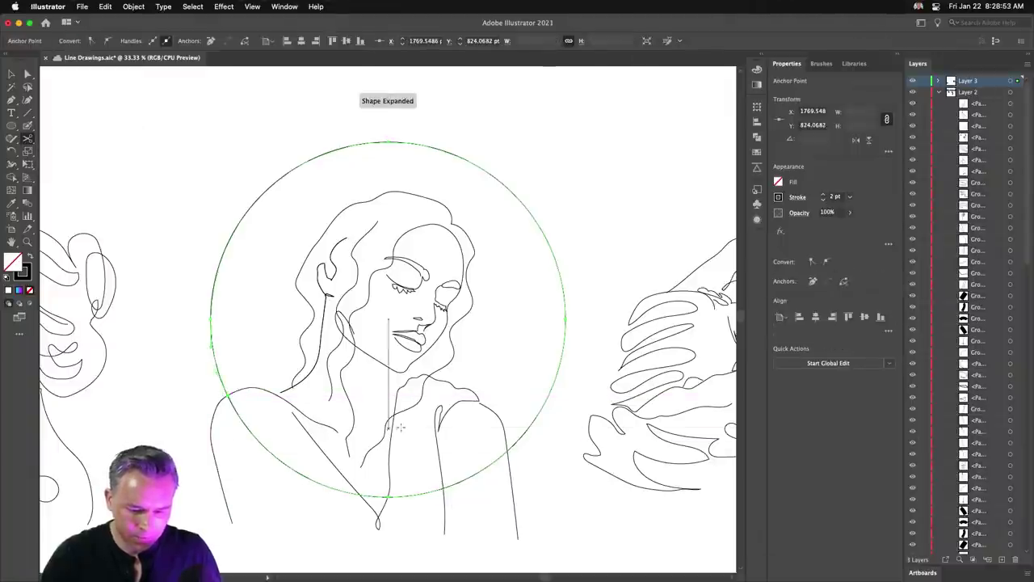
{"action": "left_click", "coordinate": [508, 447]}
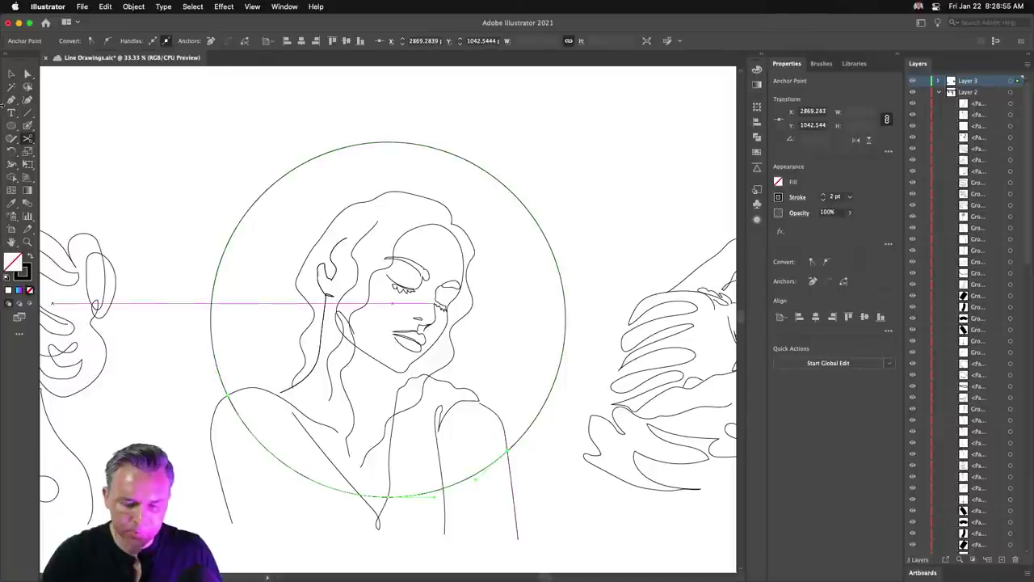
{"action": "left_click", "coordinate": [27, 75]}
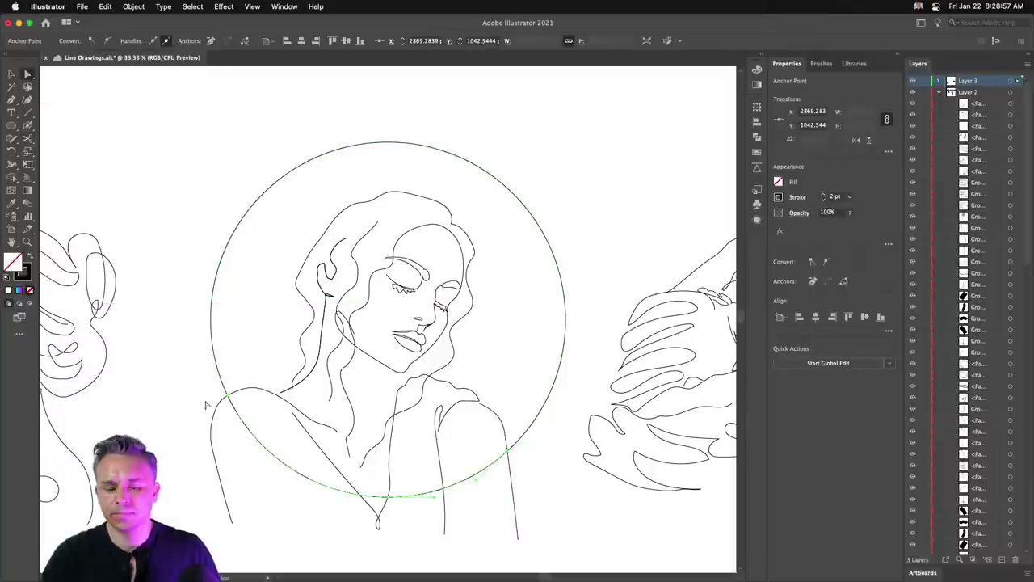
{"action": "key", "text": "Delete"}
{"action": "key", "text": "Delete"}
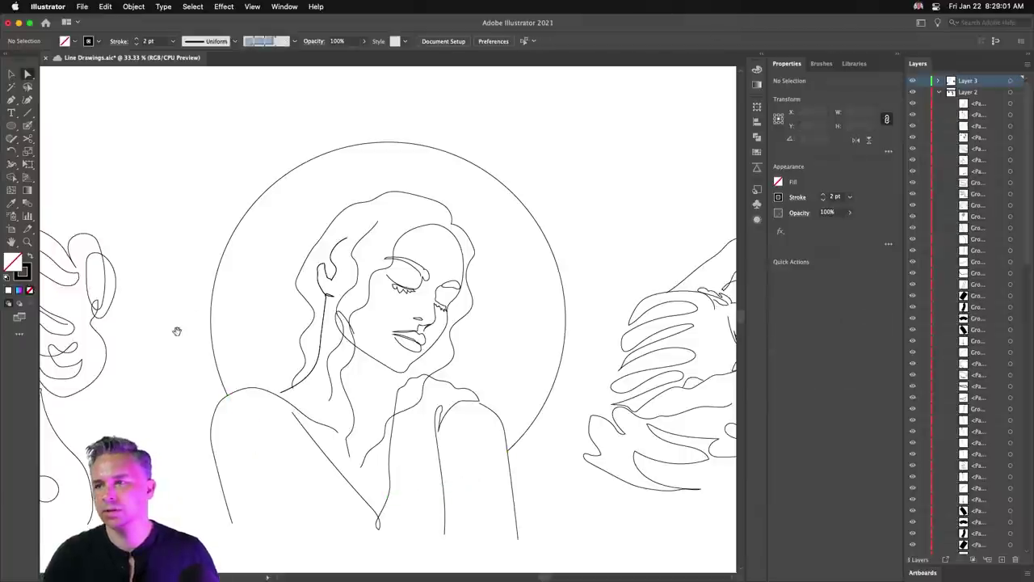
Select the wavy-haired portrait together with its circle arc and save the document.
{"action": "left_click_drag", "start_coordinate": [176, 330], "coordinate": [192, 284]}
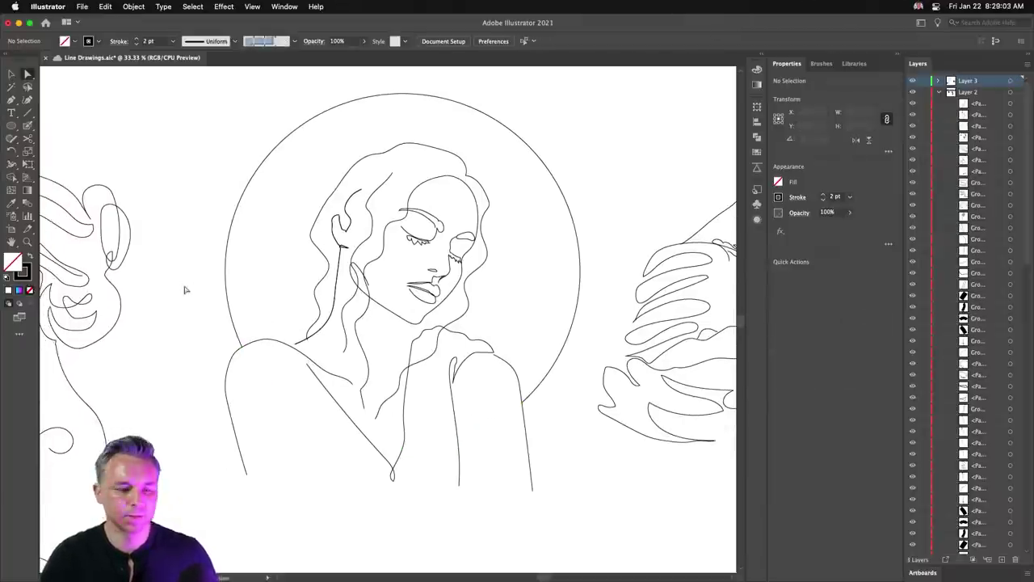
{"action": "left_click", "coordinate": [12, 73]}
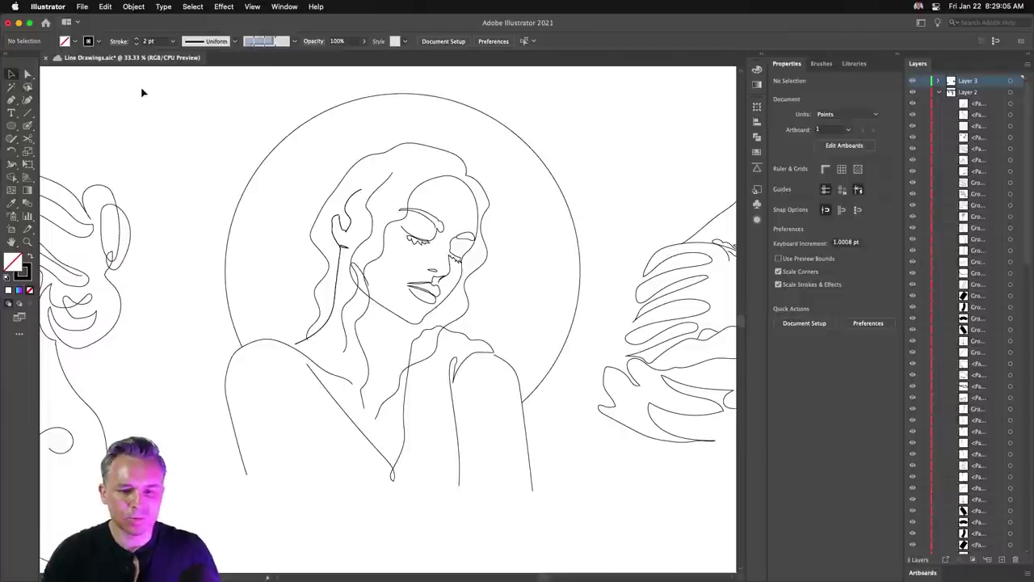
{"action": "mouse_move", "coordinate": [190, 82]}
{"action": "left_mouse_down"}
{"action": "mouse_move", "coordinate": [531, 490]}
{"action": "mouse_move", "coordinate": [575, 526]}
{"action": "mouse_move", "coordinate": [517, 489]}
{"action": "left_mouse_up"}
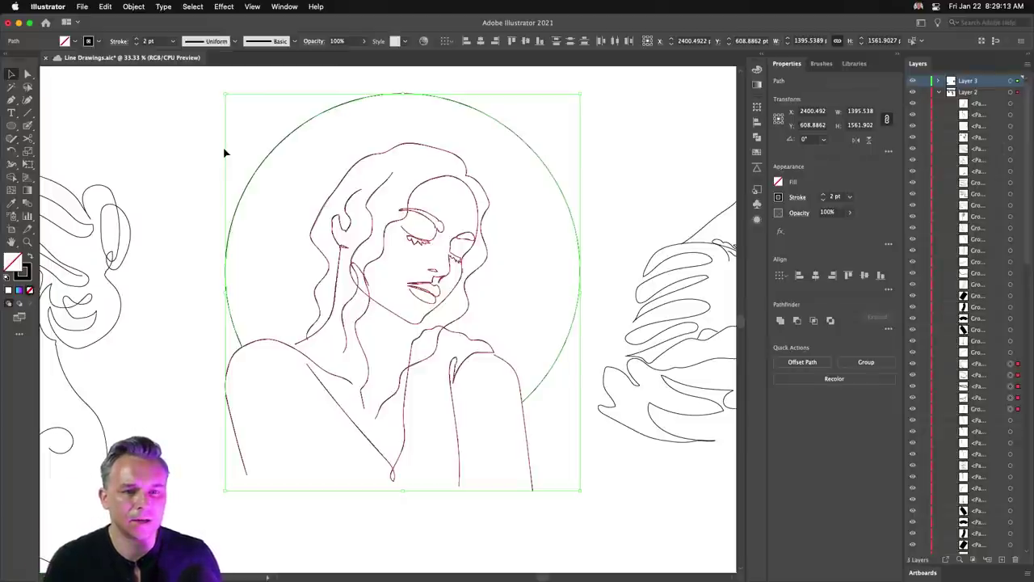
{"action": "key", "text": "super+s"}
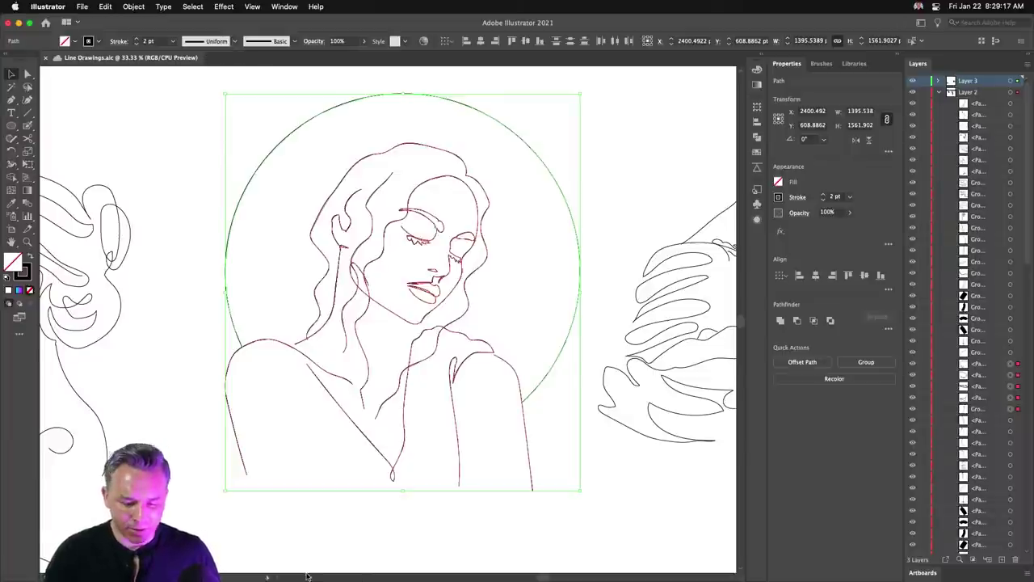
Switch to After Effects and open the recent LineArt project.
{"action": "mouse_move", "coordinate": [263, 579]}
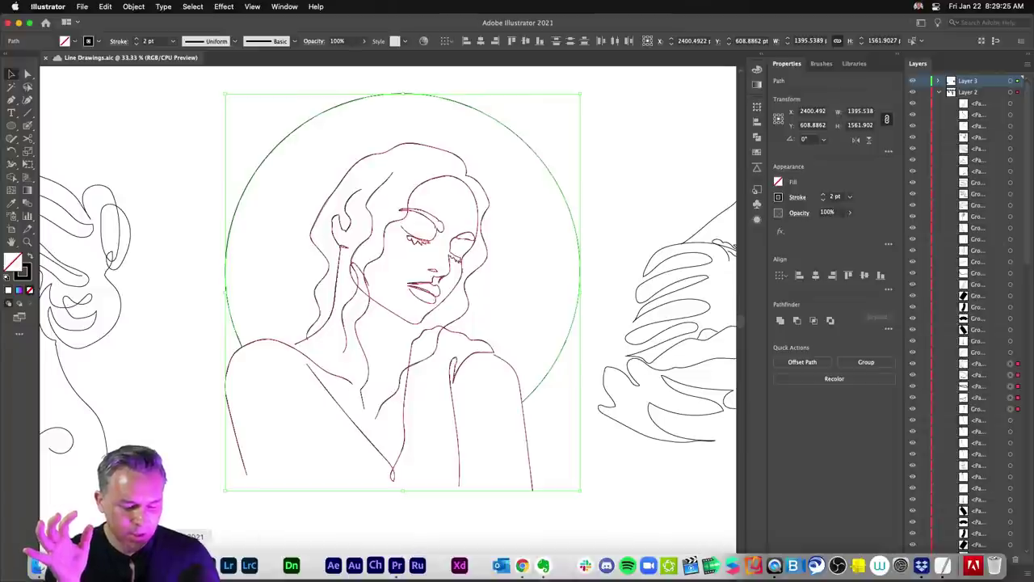
{"action": "left_click", "coordinate": [331, 565]}
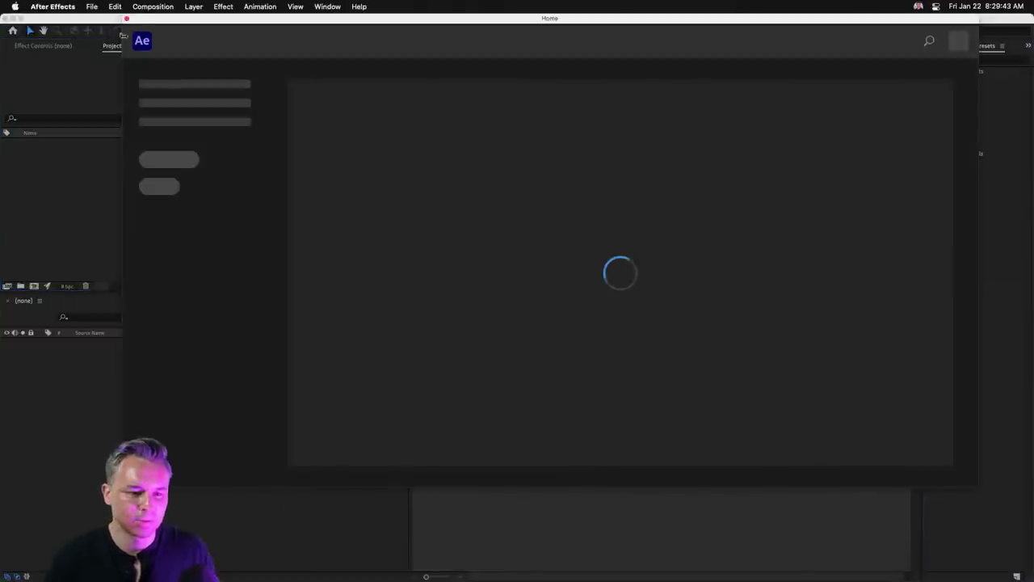
{"action": "left_click_drag", "start_coordinate": [149, 20], "coordinate": [138, 77]}
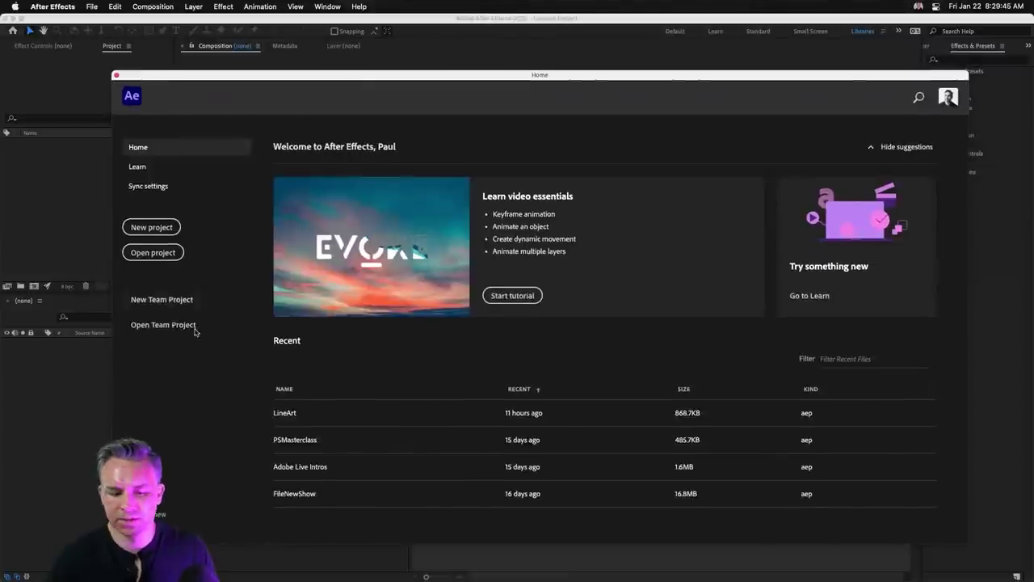
{"action": "left_click", "coordinate": [290, 417]}
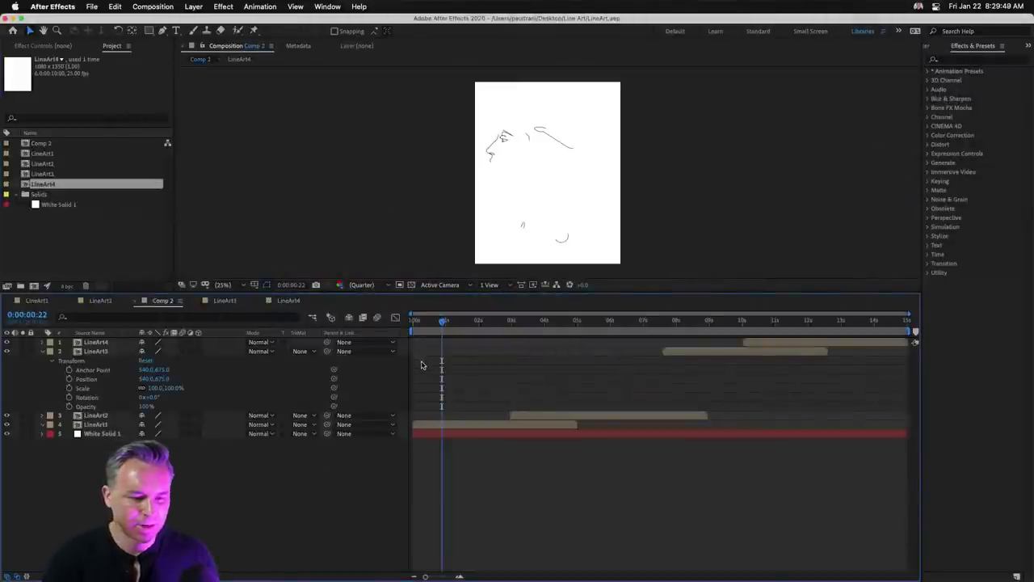
Create a new 1080 × 1350 px composition at 25 frames per second, lasting 15 seconds, with a white background.
{"action": "left_click_drag", "start_coordinate": [429, 294], "coordinate": [430, 359]}
{"action": "left_click", "coordinate": [81, 249]}
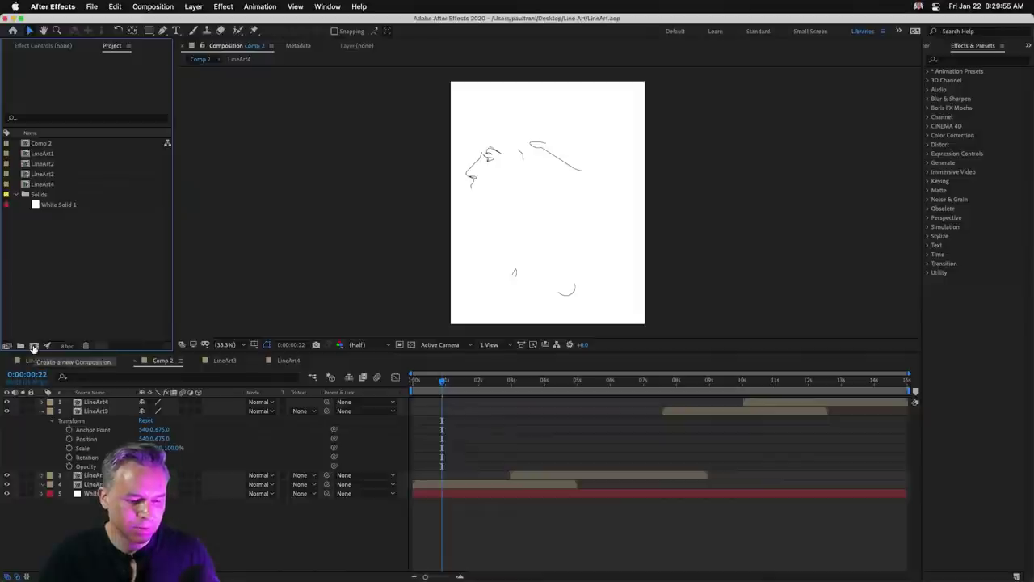
{"action": "left_click", "coordinate": [33, 347]}
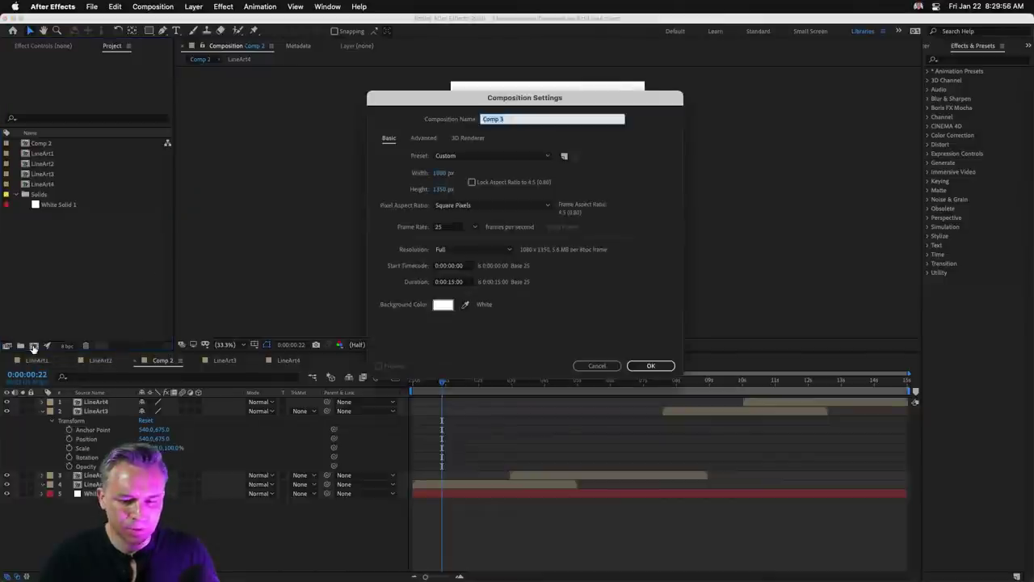
{"action": "left_click", "coordinate": [643, 367]}
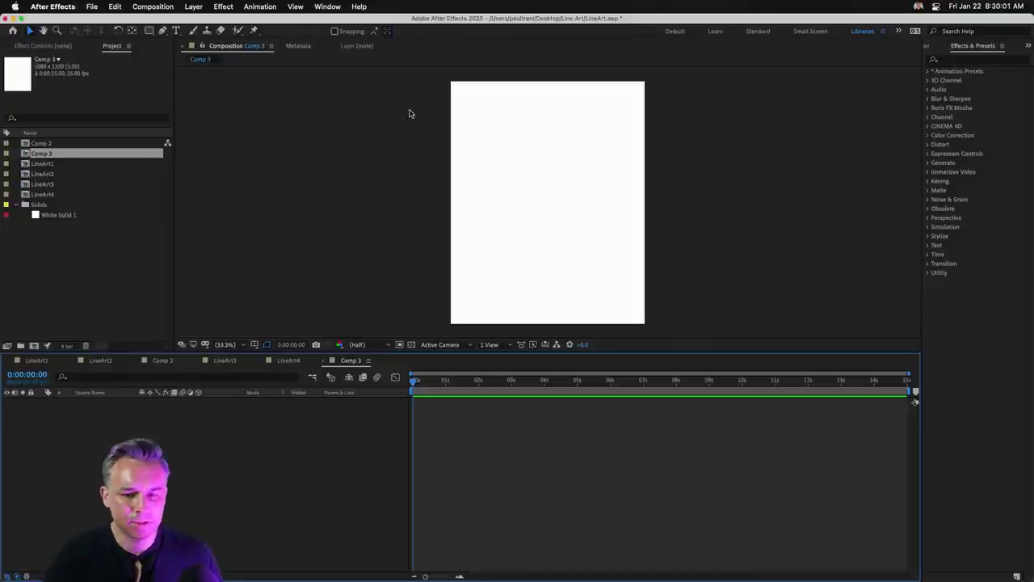
Enlarge the composition viewer by shrinking the timeline's height, and look over the available file import options.
{"action": "left_click_drag", "start_coordinate": [420, 354], "coordinate": [420, 410]}
{"action": "left_click", "coordinate": [91, 7]}
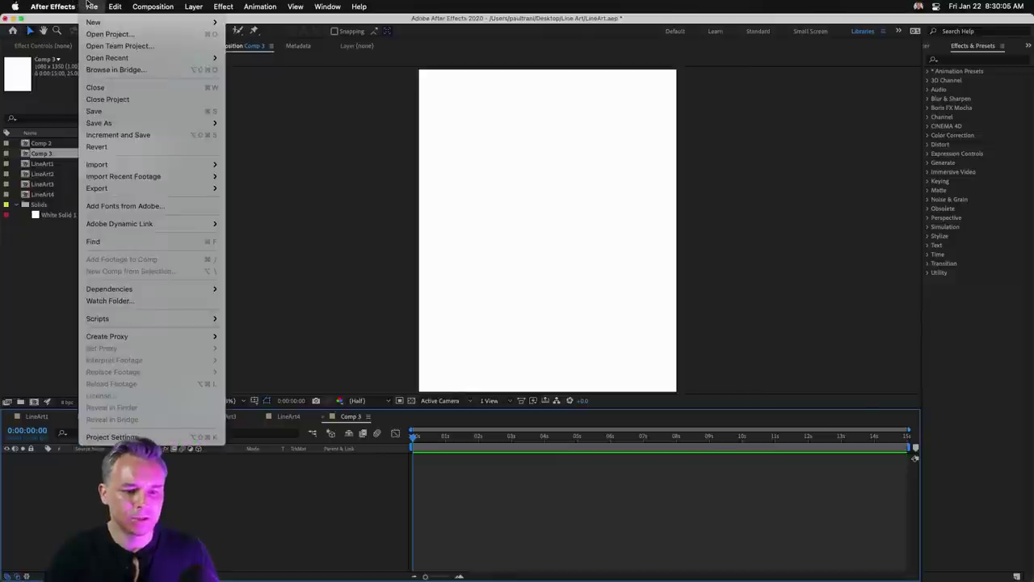
{"action": "mouse_move", "coordinate": [113, 164]}
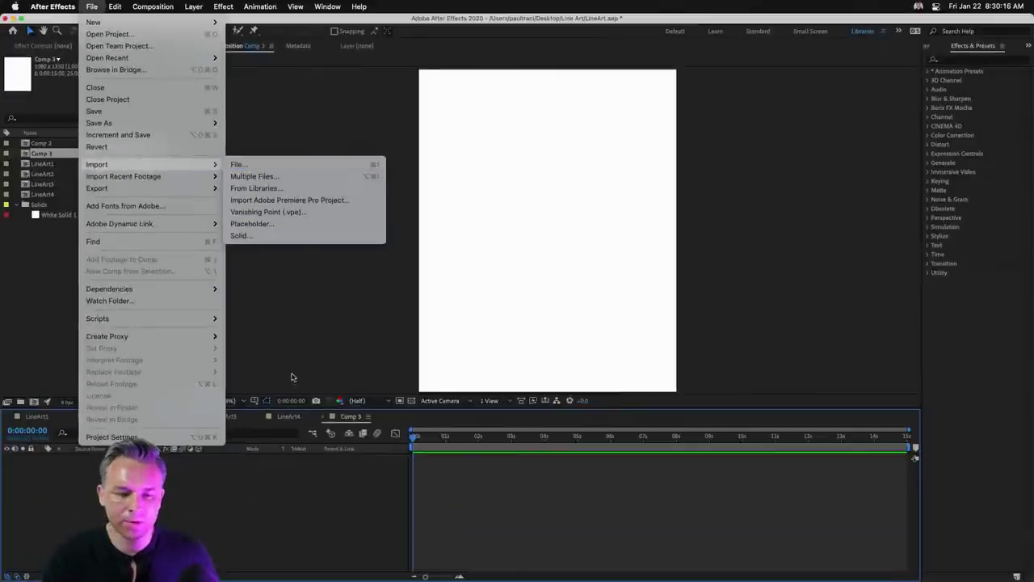
{"action": "left_click", "coordinate": [307, 325]}
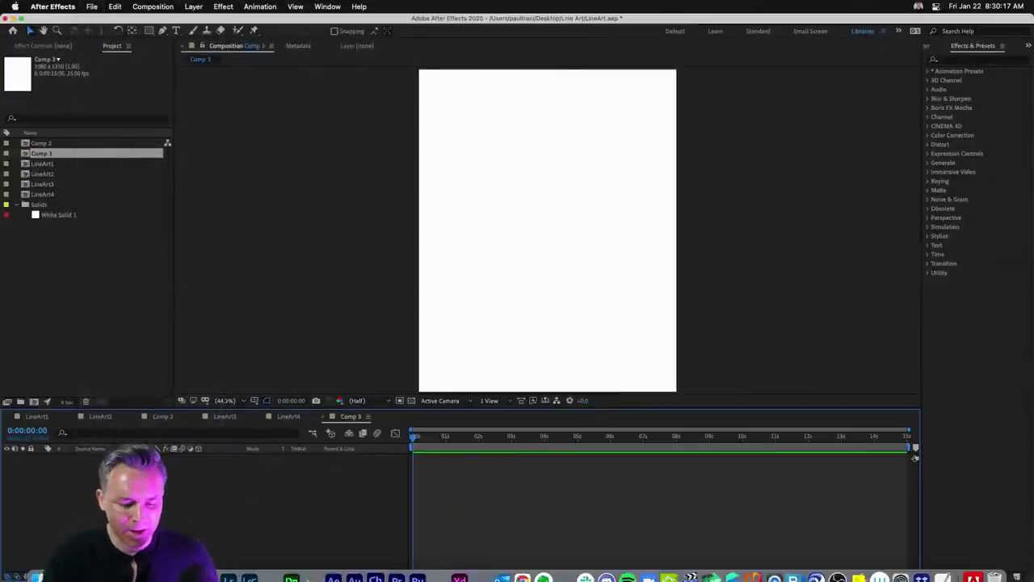
Switch to the Line Drawings document in Illustrator and reselect the wavy-haired portrait together with its circle arc.
{"action": "left_click", "coordinate": [198, 565]}
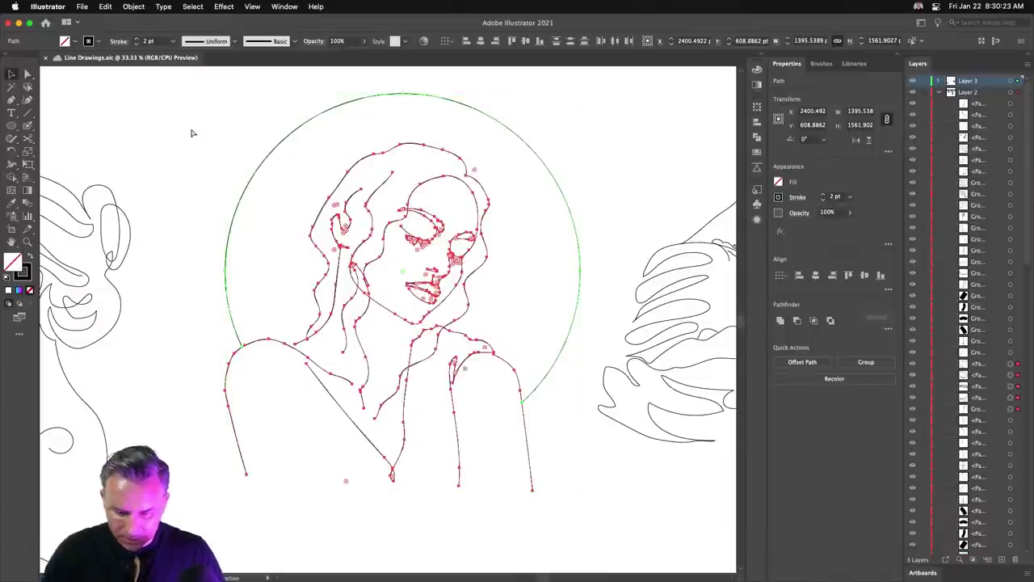
{"action": "key", "text": "super+minus"}
{"action": "key", "text": "super+minus"}
{"action": "key", "text": "super+minus"}
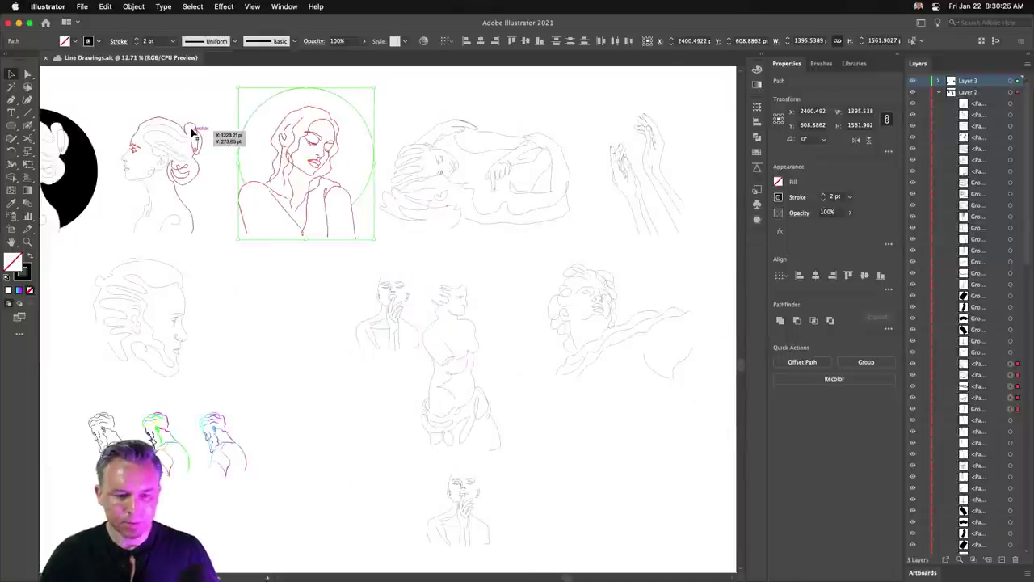
{"action": "key", "text": "super+minus"}
{"action": "left_click", "coordinate": [275, 218]}
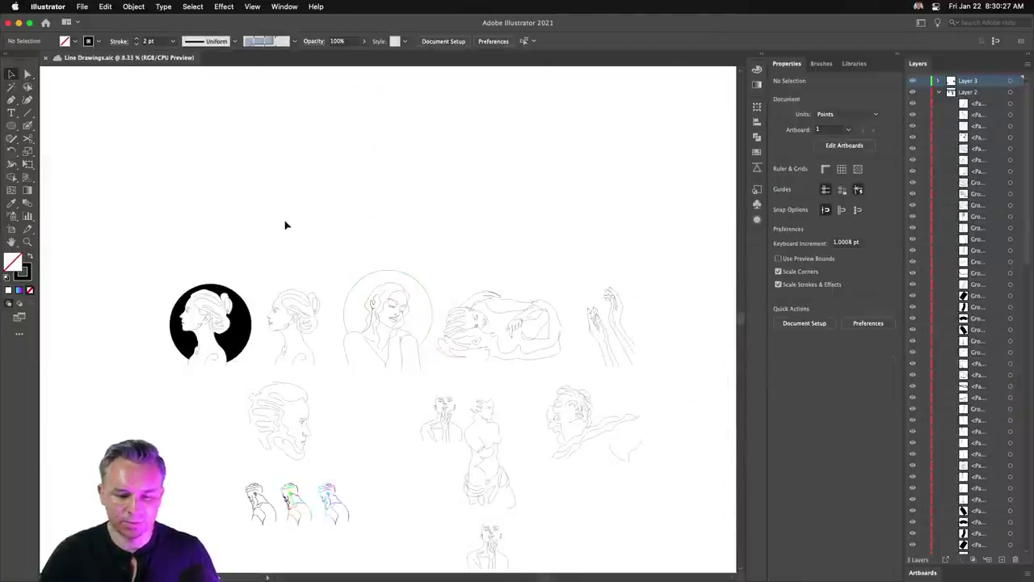
{"action": "mouse_move", "coordinate": [283, 224]}
{"action": "left_mouse_down"}
{"action": "mouse_move", "coordinate": [289, 153]}
{"action": "mouse_move", "coordinate": [407, 297]}
{"action": "left_mouse_up"}
{"action": "left_click_drag", "start_coordinate": [420, 308], "coordinate": [425, 306]}
{"action": "key", "text": "super+equal"}
{"action": "key", "text": "super+equal"}
{"action": "key", "text": "super+equal"}
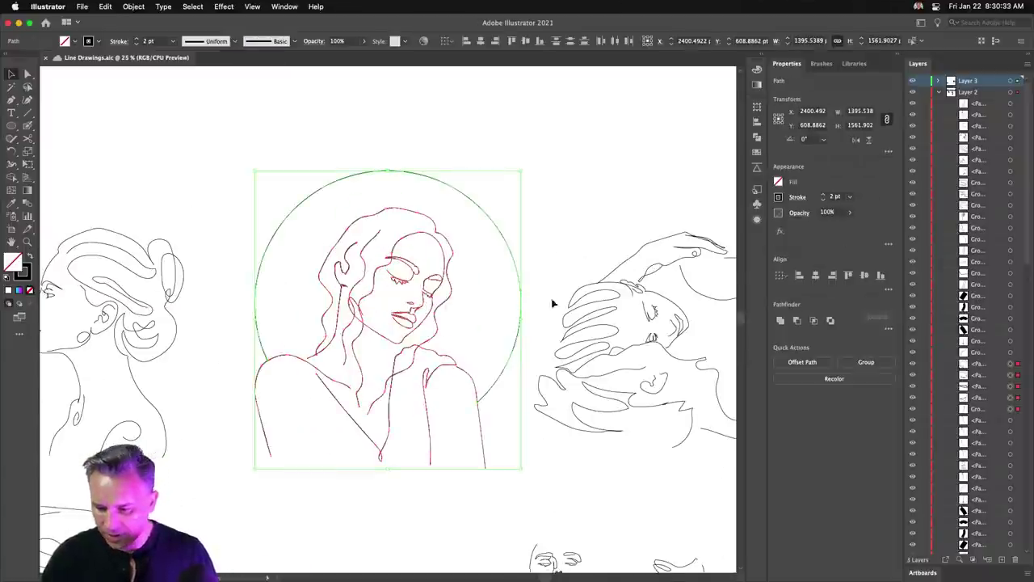
Open the Overlord extension and float its panel separately beside the selected portrait line drawing.
{"action": "left_click", "coordinate": [821, 198]}
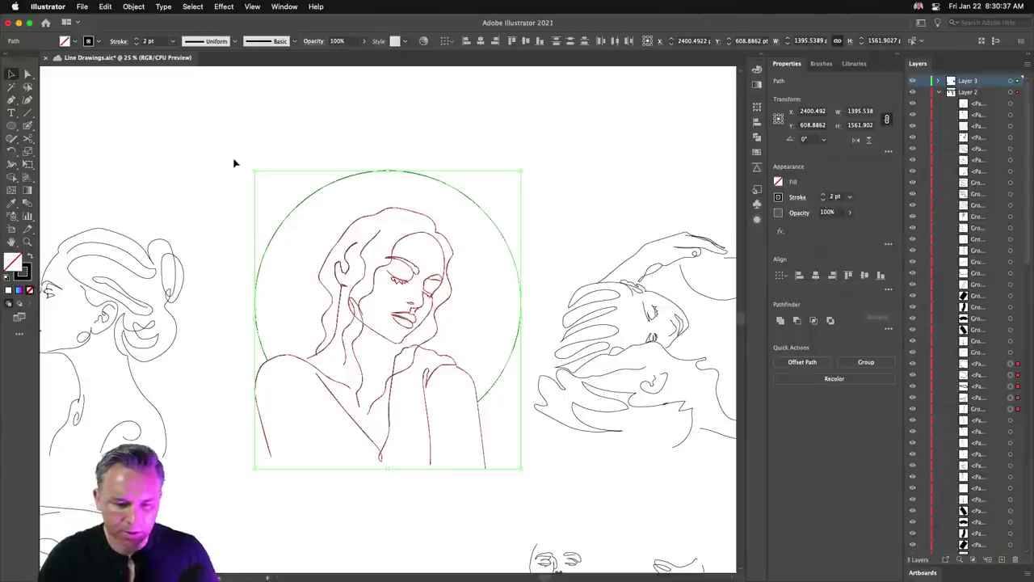
{"action": "left_click_drag", "start_coordinate": [251, 134], "coordinate": [495, 486]}
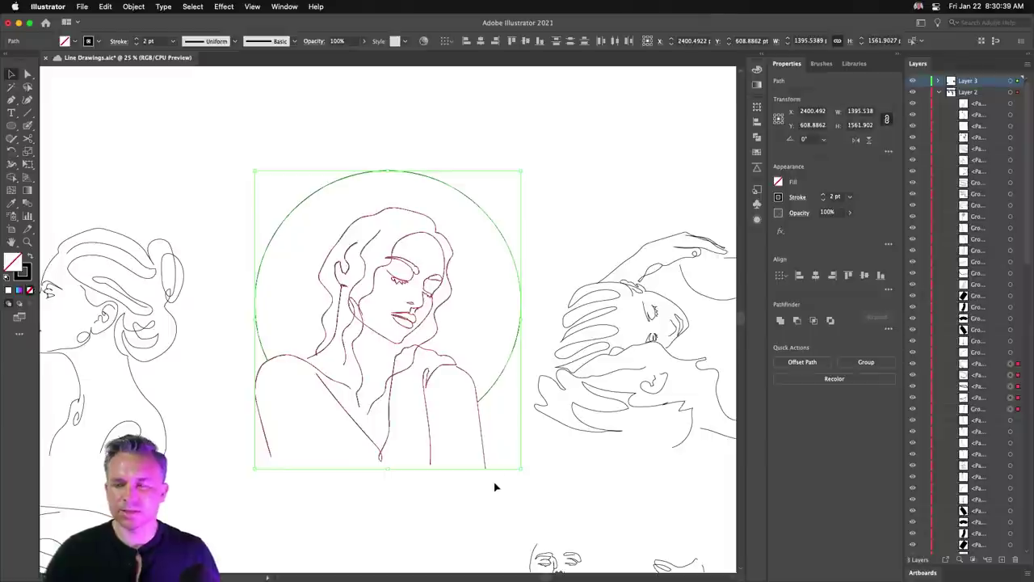
{"action": "left_click", "coordinate": [283, 7]}
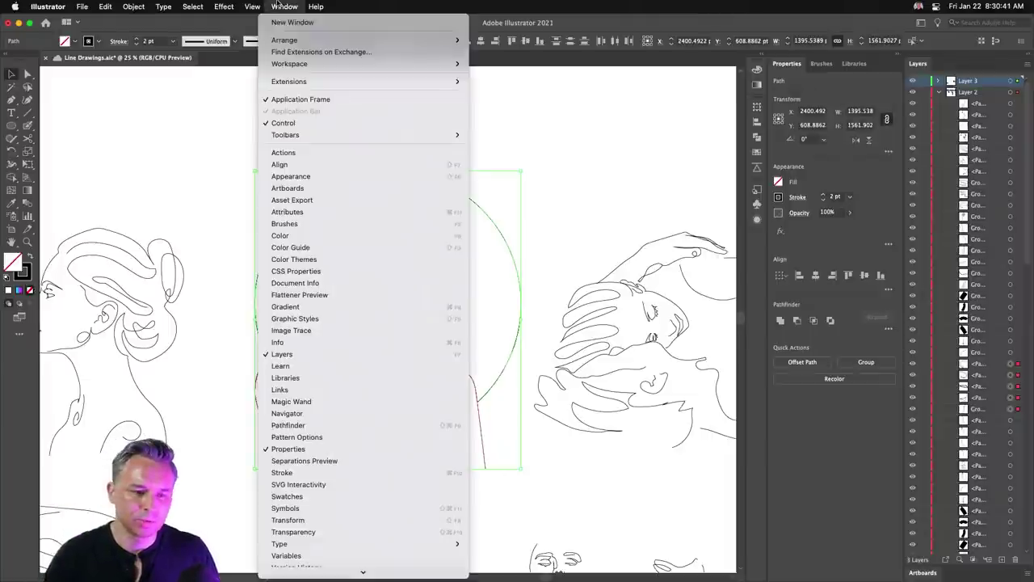
{"action": "mouse_move", "coordinate": [288, 65]}
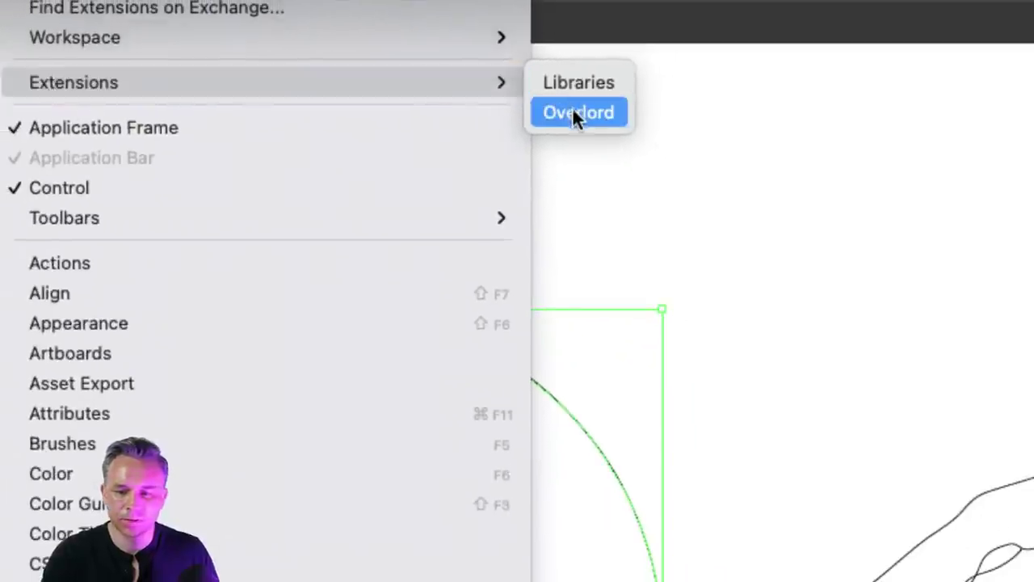
{"action": "left_click", "coordinate": [575, 113]}
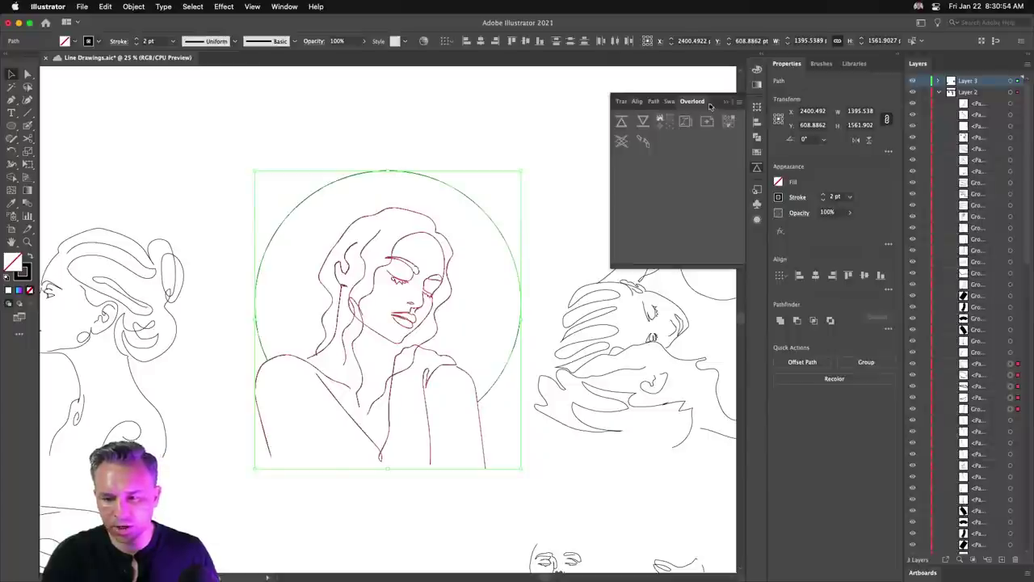
{"action": "left_click_drag", "start_coordinate": [710, 104], "coordinate": [485, 198]}
{"action": "left_click", "coordinate": [726, 103]}
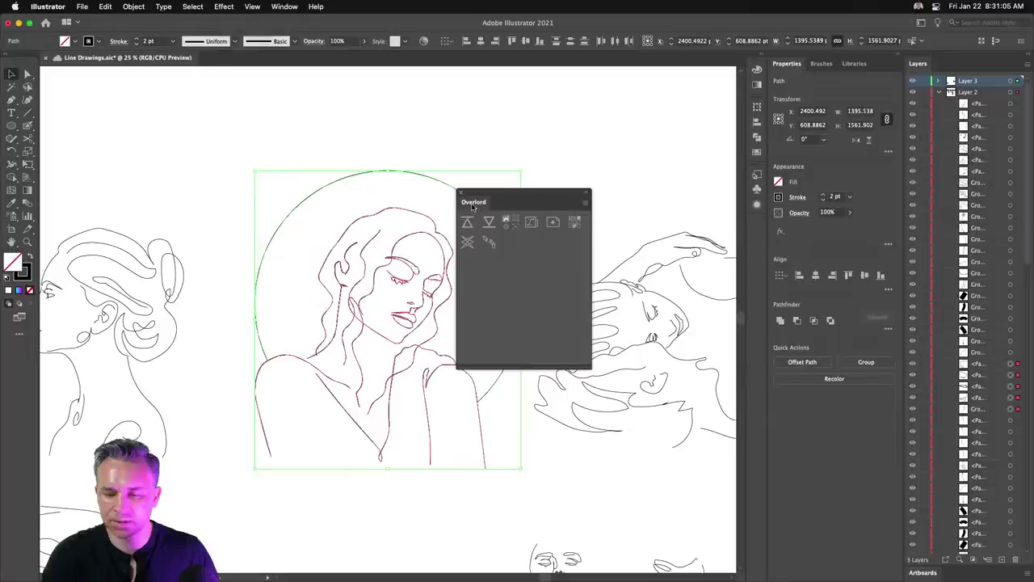
Check that Comp 3 is open in After Effects, then push the selected portrait paths from Illustrator to After Effects with Overlord.
{"action": "mouse_move", "coordinate": [267, 577]}
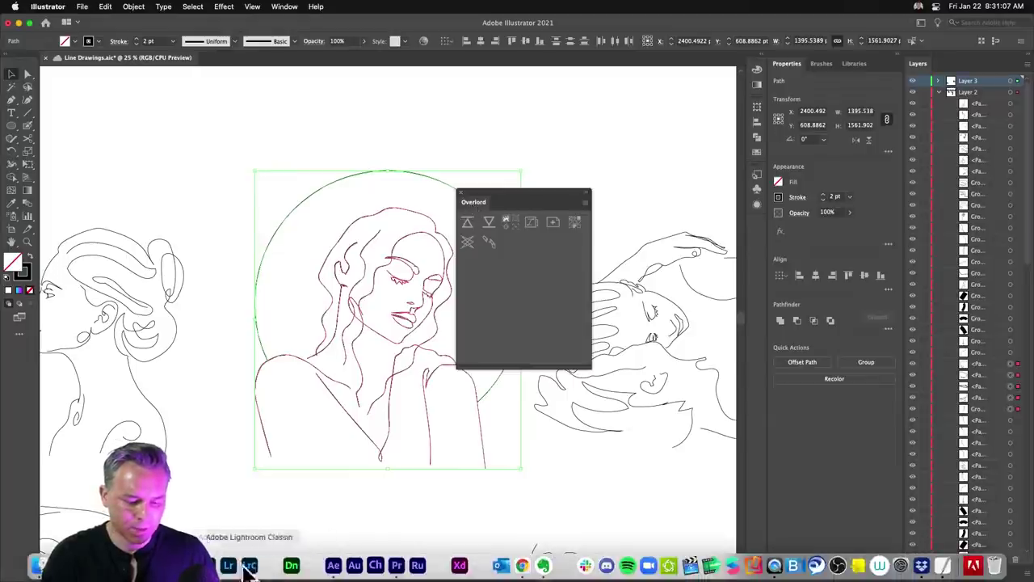
{"action": "left_click", "coordinate": [333, 566]}
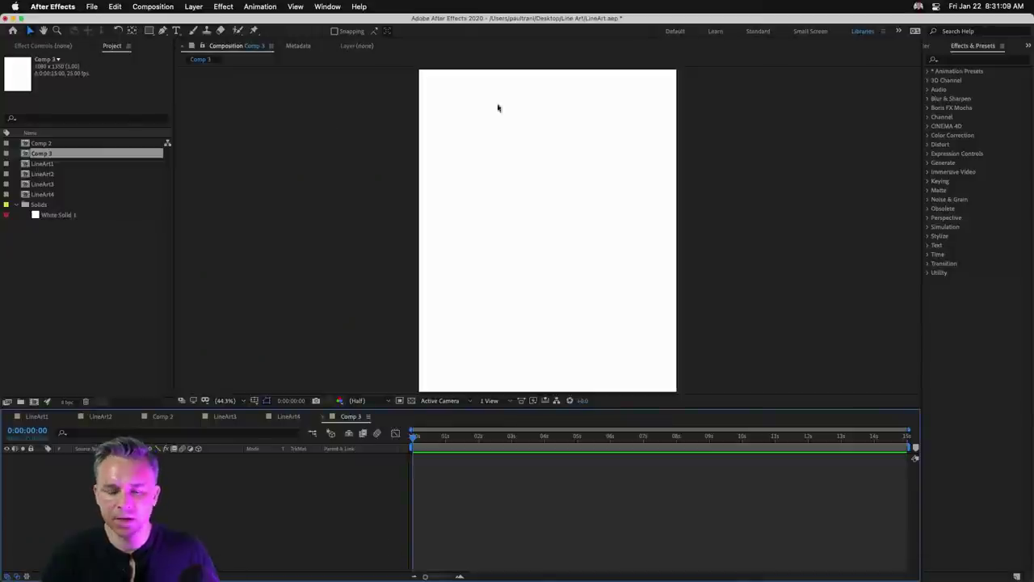
{"action": "mouse_move", "coordinate": [161, 579]}
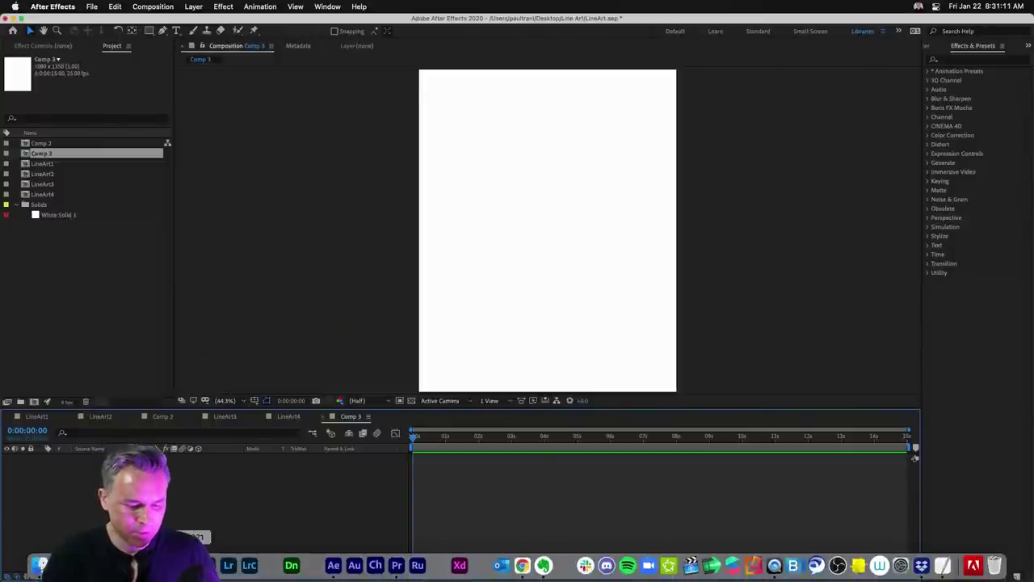
{"action": "left_click", "coordinate": [193, 566]}
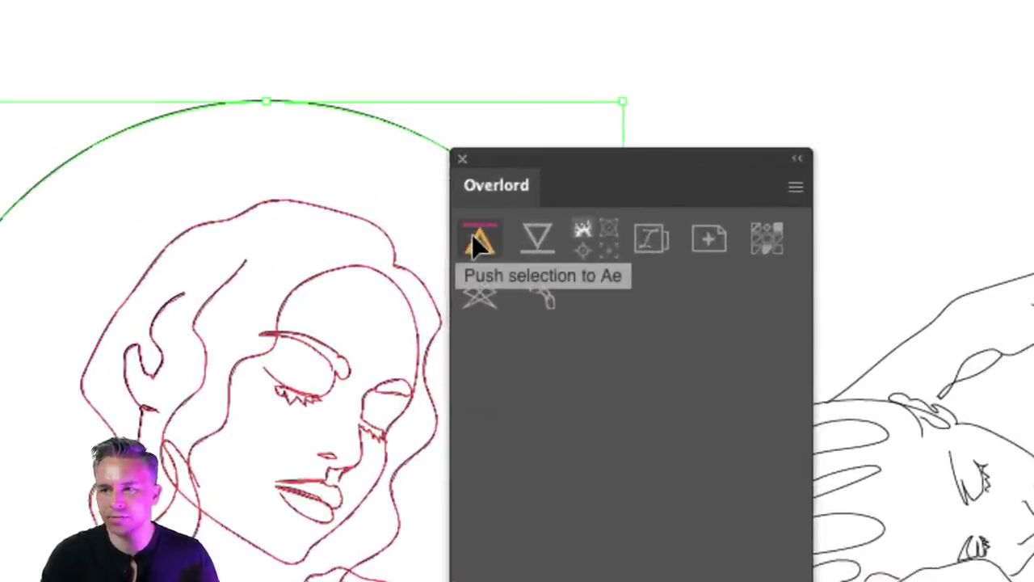
{"action": "left_click", "coordinate": [477, 243]}
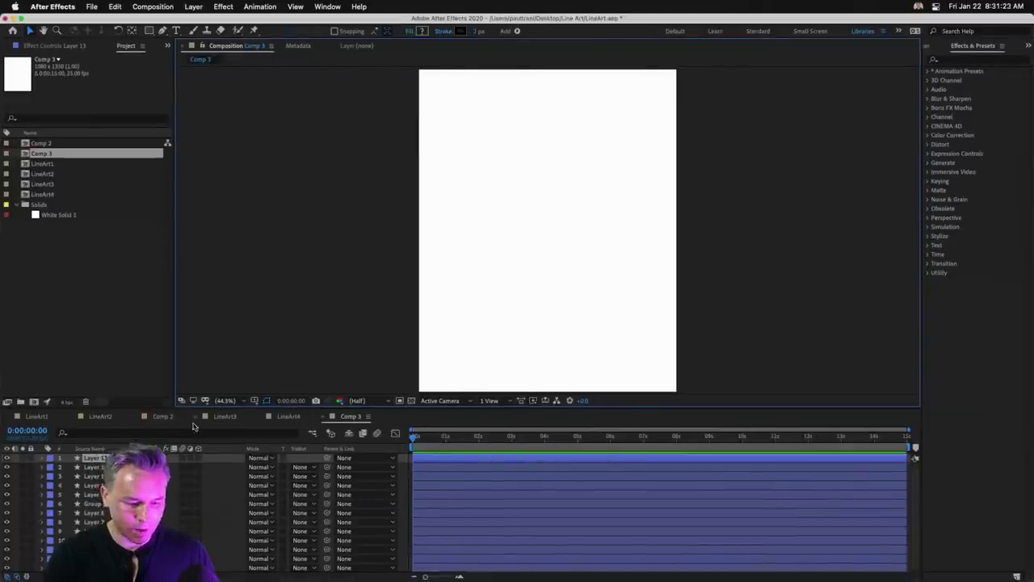
Move all the imported portrait layers together from outside the frame onto the white canvas of Comp 3, and deselect them.
{"action": "left_click_drag", "start_coordinate": [198, 410], "coordinate": [175, 412]}
{"action": "key", "text": "comma"}
{"action": "key", "text": "comma"}
{"action": "key", "text": "comma"}
{"action": "key", "text": "comma"}
{"action": "key", "text": "comma"}
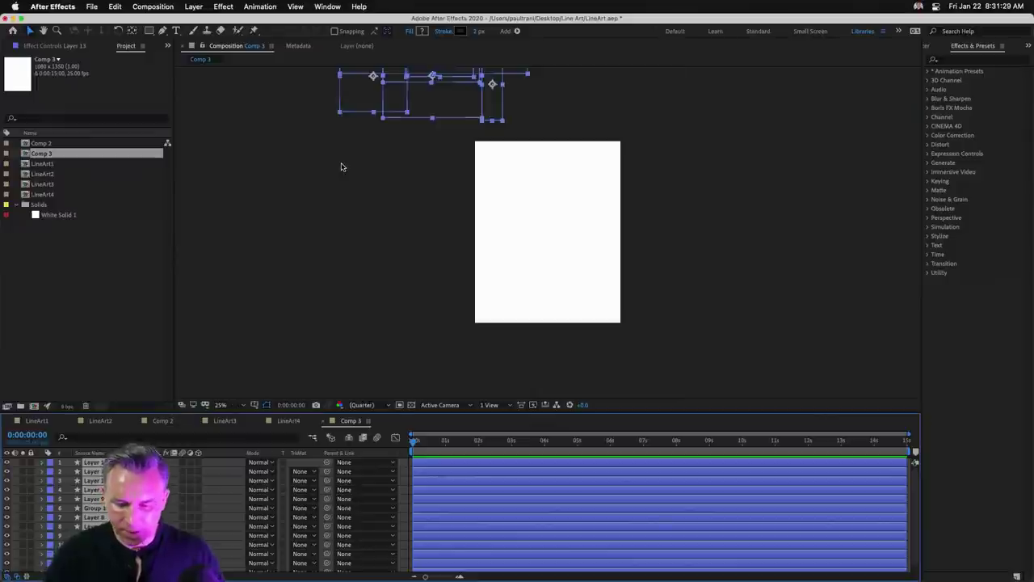
{"action": "key", "text": "period"}
{"action": "key", "text": "period"}
{"action": "key", "text": "period"}
{"action": "key", "text": "period"}
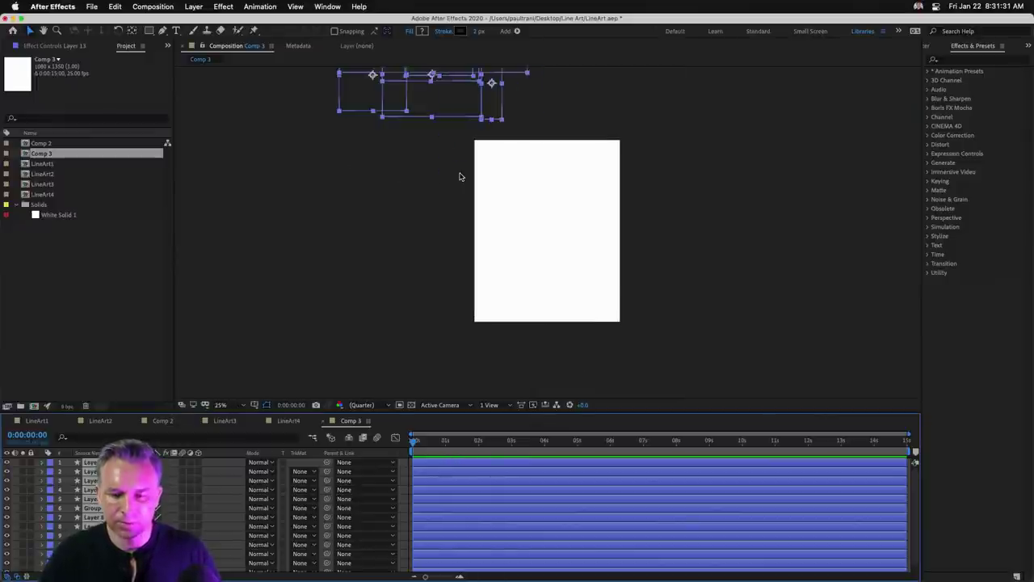
{"action": "left_click_drag", "start_coordinate": [445, 97], "coordinate": [564, 312]}
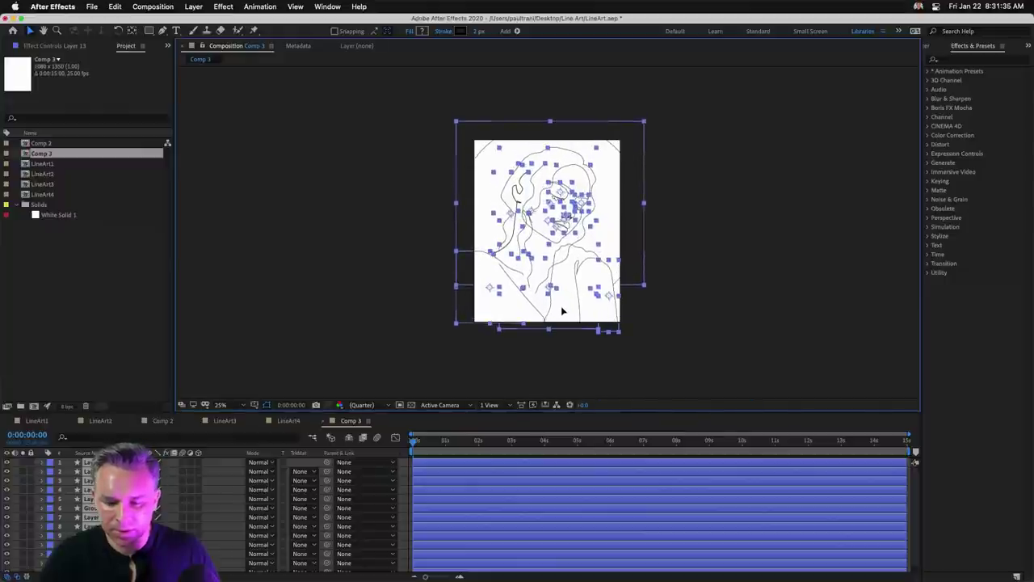
{"action": "left_click", "coordinate": [360, 313]}
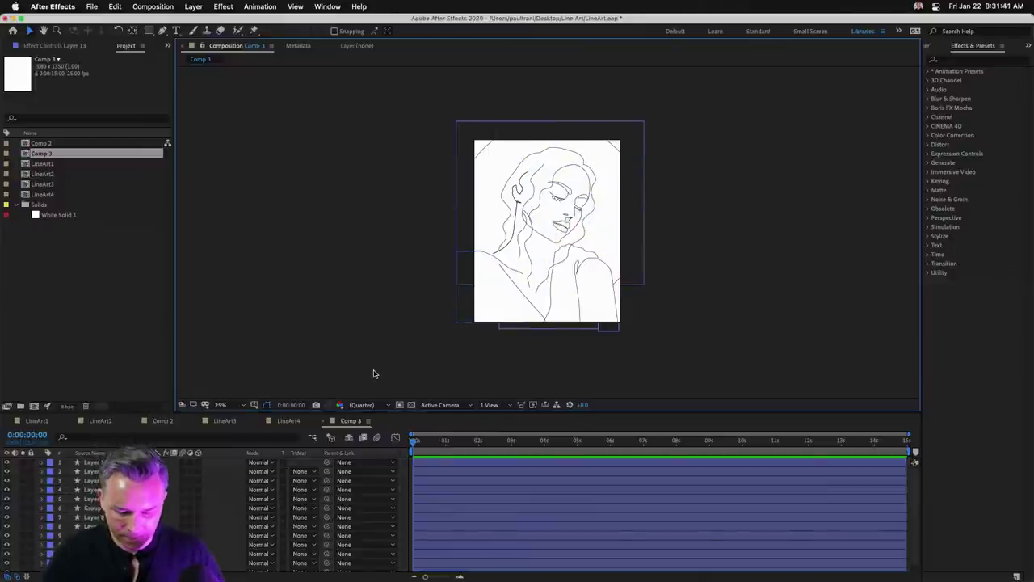
Set the size of Comp 3 to 1400 px wide and 1450 px high.
{"action": "key", "text": "super+k"}
{"action": "left_click", "coordinate": [438, 173]}
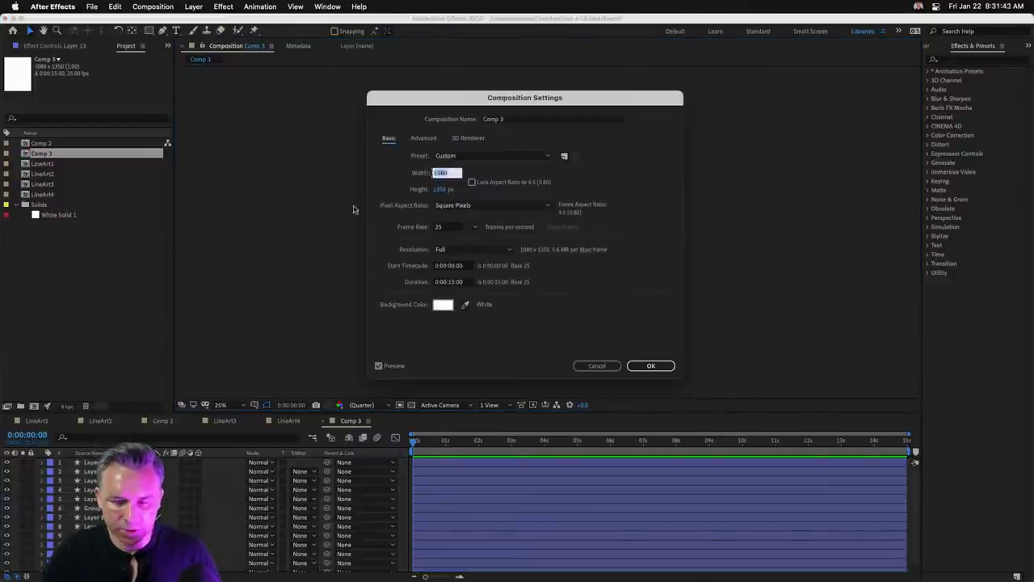
{"action": "type", "text": "4"}
{"action": "type", "text": "400"}
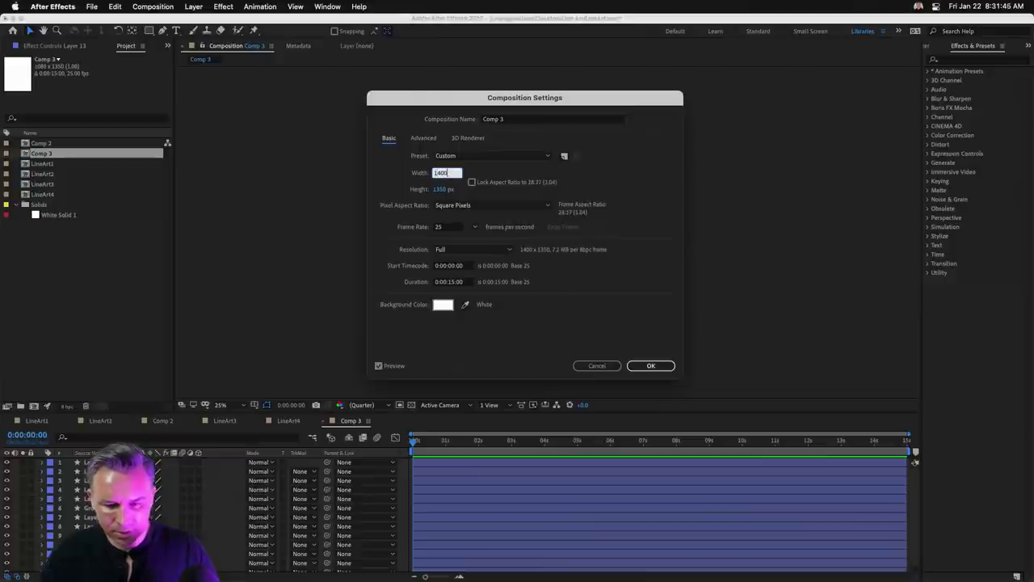
{"action": "key", "text": "Tab"}
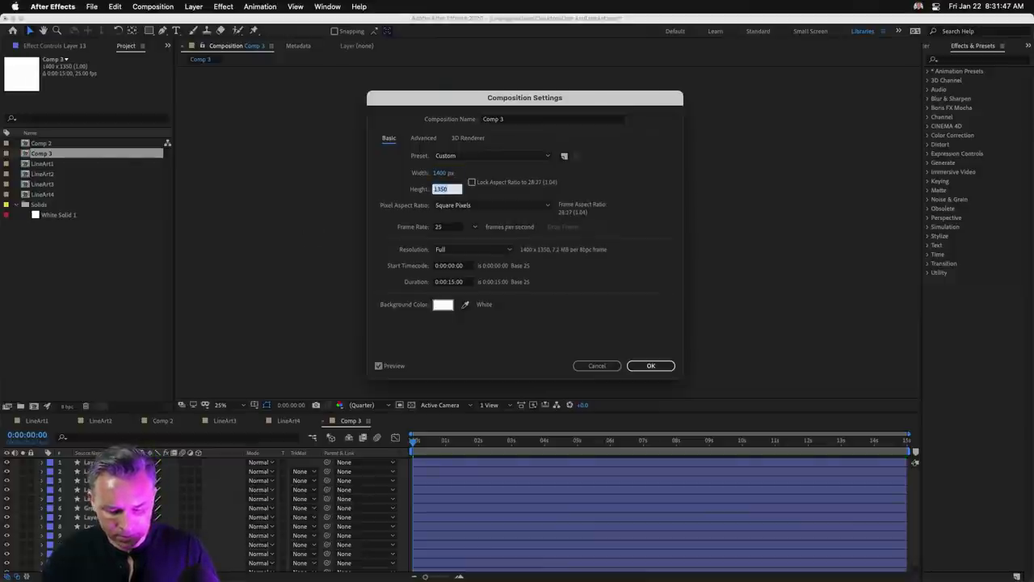
{"action": "key", "text": "Return"}
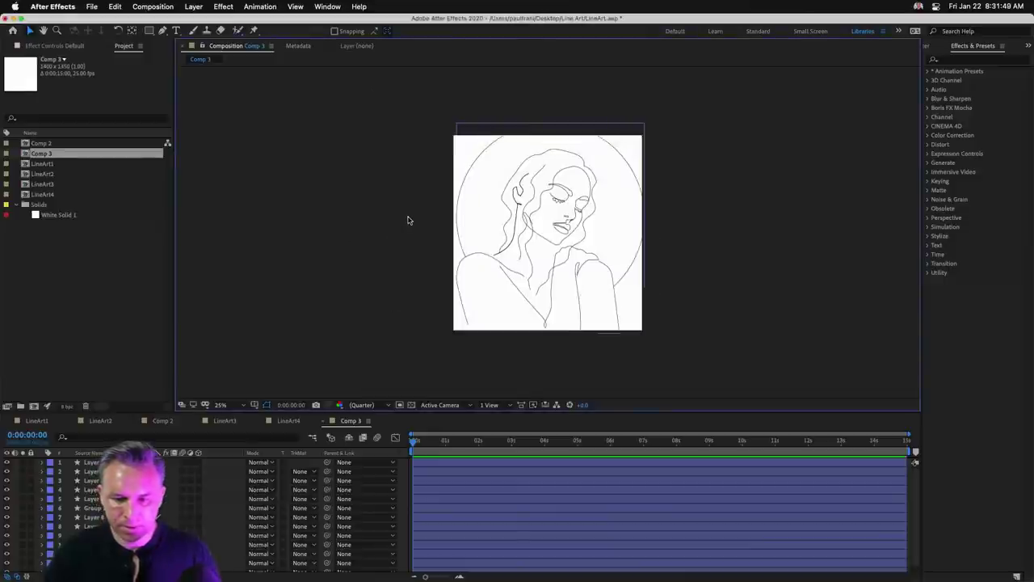
Set the size of Comp 3 to 1500 px wide and 1600 px high.
{"action": "key", "text": "super+k"}
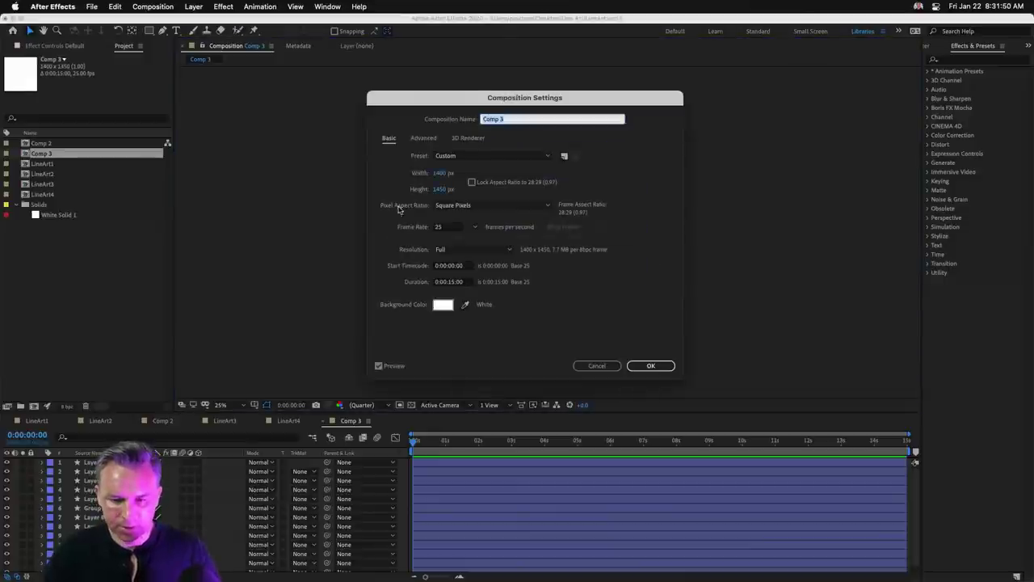
{"action": "left_click", "coordinate": [443, 191]}
{"action": "type", "text": "1600"}
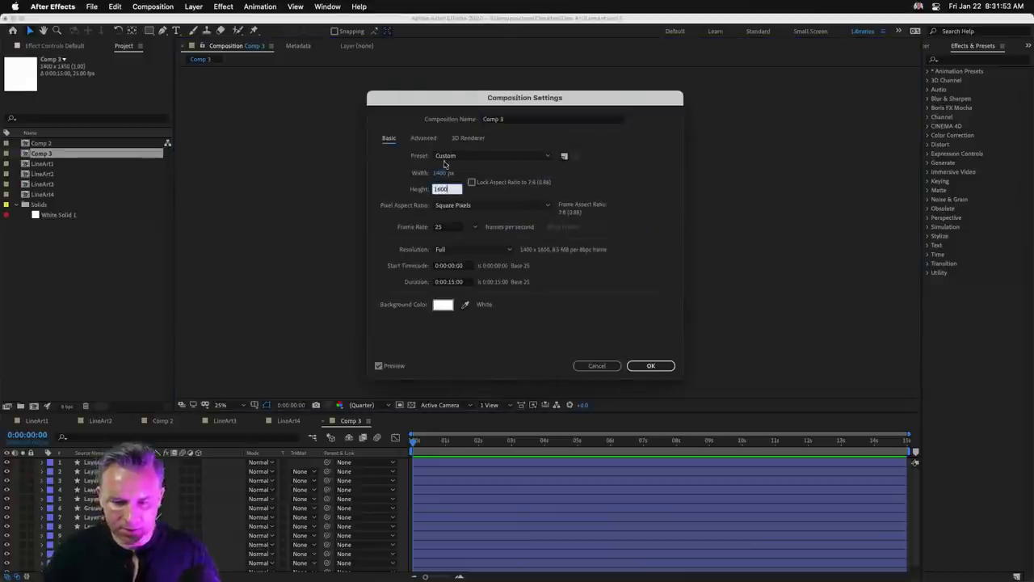
{"action": "left_click", "coordinate": [443, 174]}
{"action": "type", "text": "1500"}
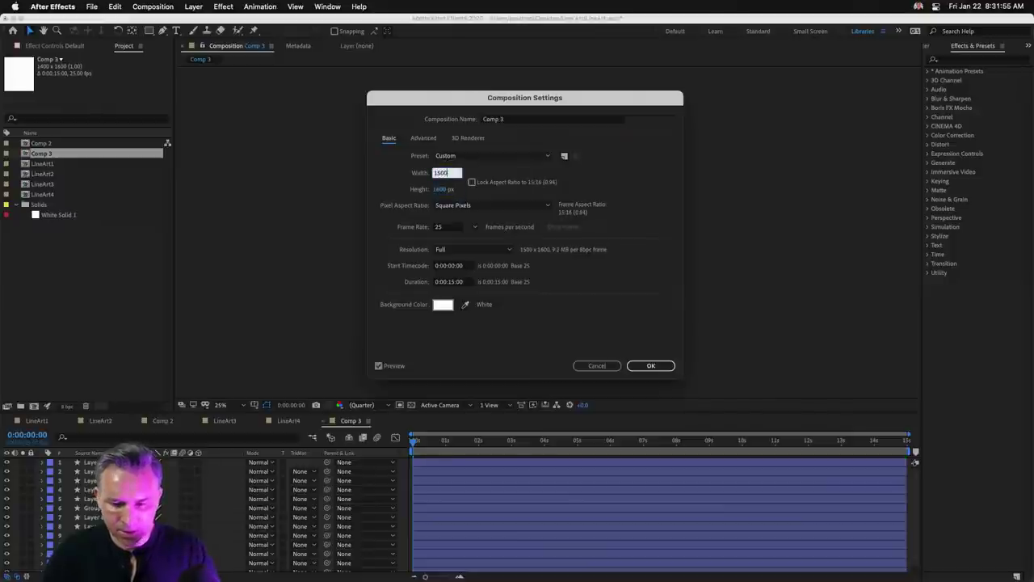
{"action": "key", "text": "Return"}
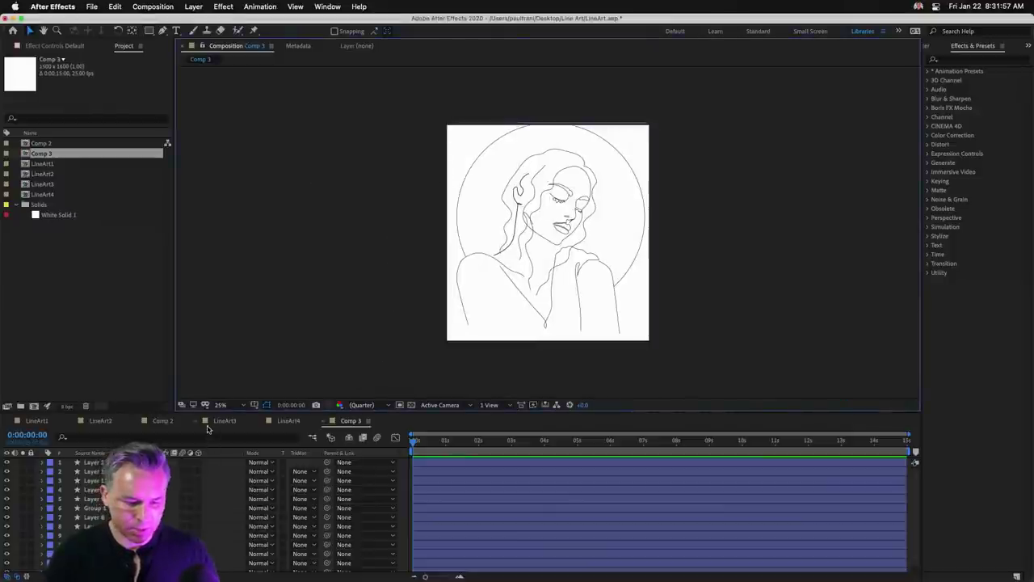
Select all the portrait layers in Comp 3 and shift them slightly down so the whole circle fits inside the canvas.
{"action": "left_click_drag", "start_coordinate": [206, 409], "coordinate": [206, 265]}
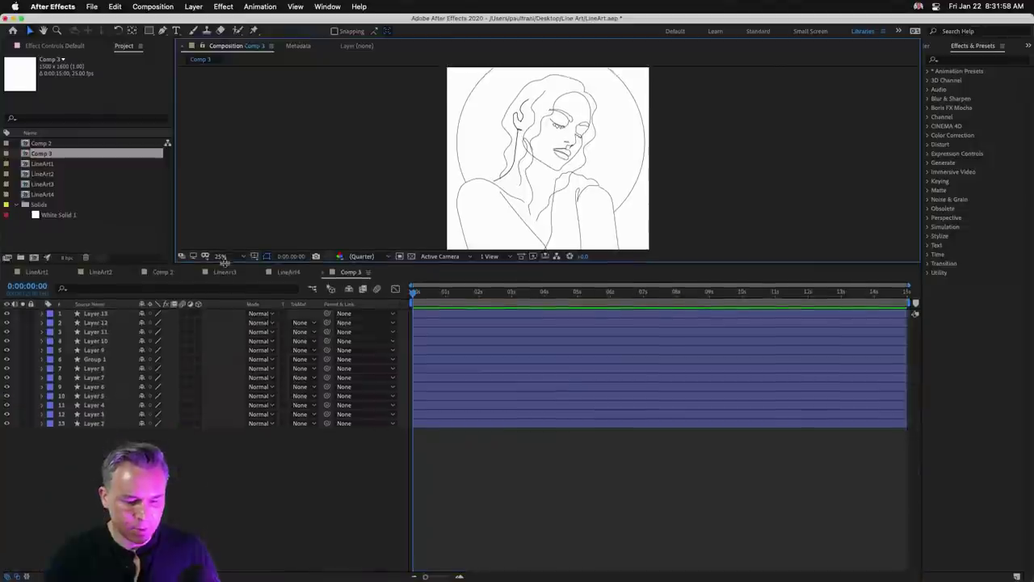
{"action": "left_click", "coordinate": [95, 312]}
{"action": "left_click", "coordinate": [92, 423], "text": "shift"}
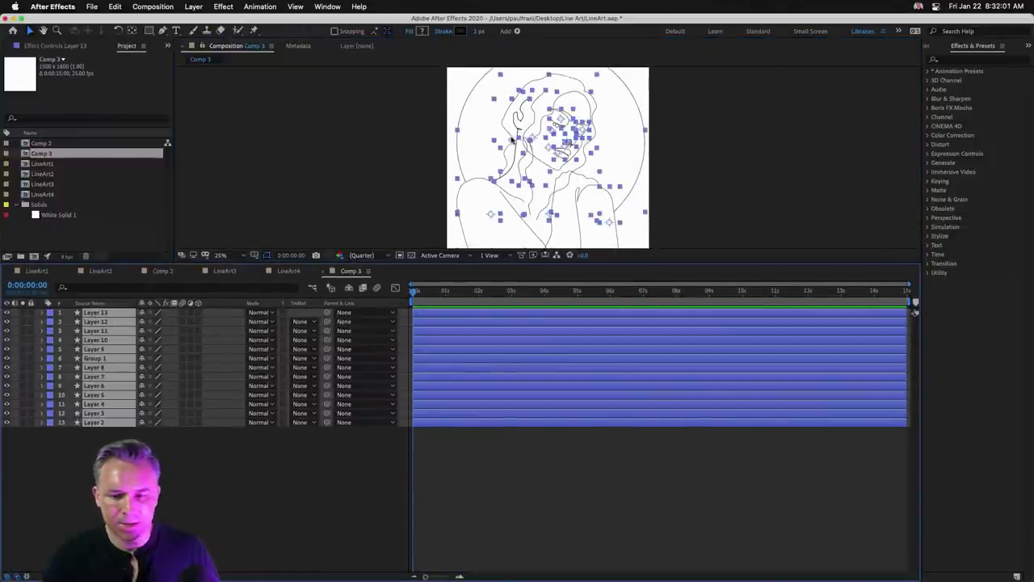
{"action": "key", "text": "super+a"}
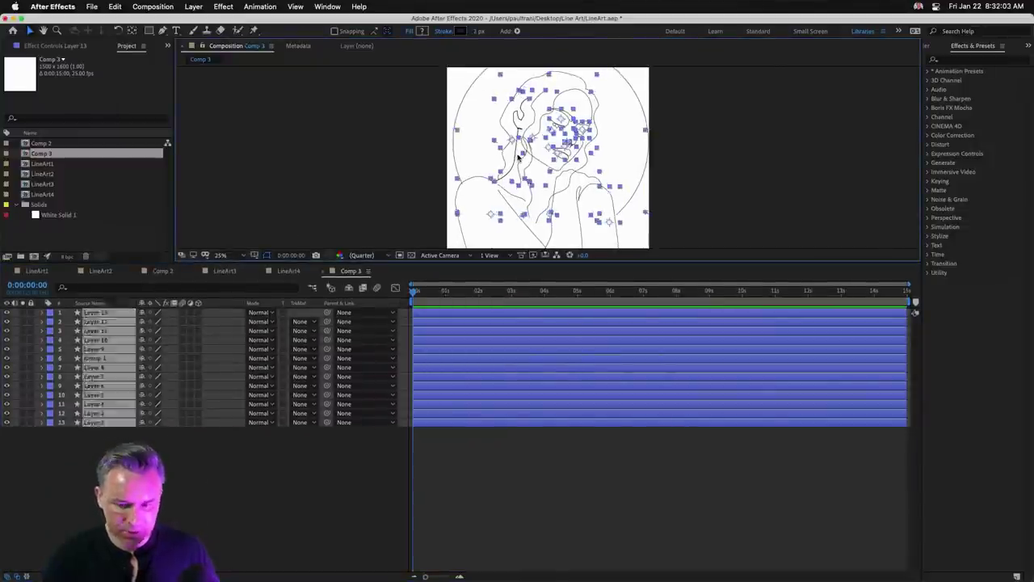
{"action": "left_click_drag", "start_coordinate": [497, 259], "coordinate": [501, 338]}
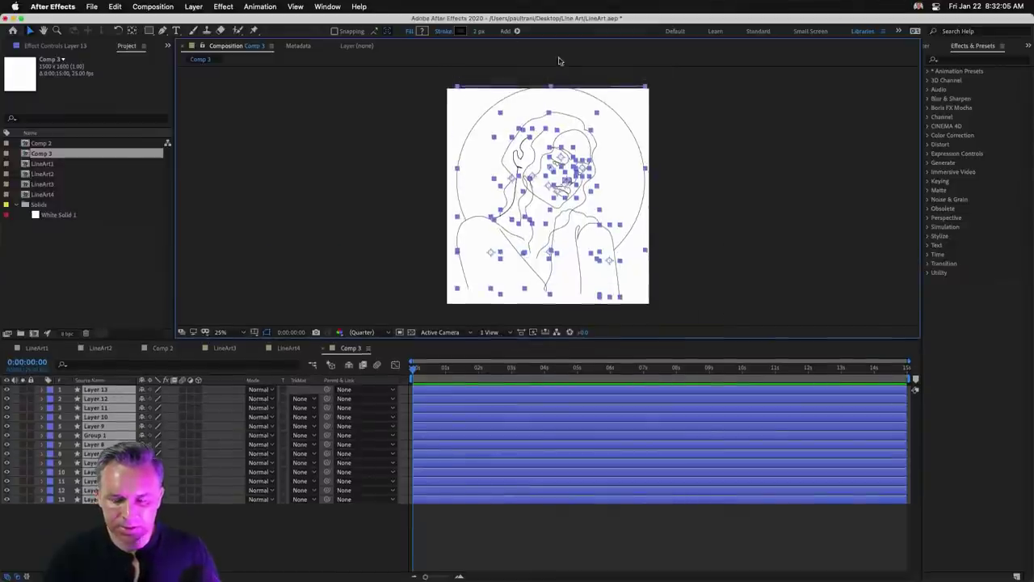
{"action": "key", "text": "space"}
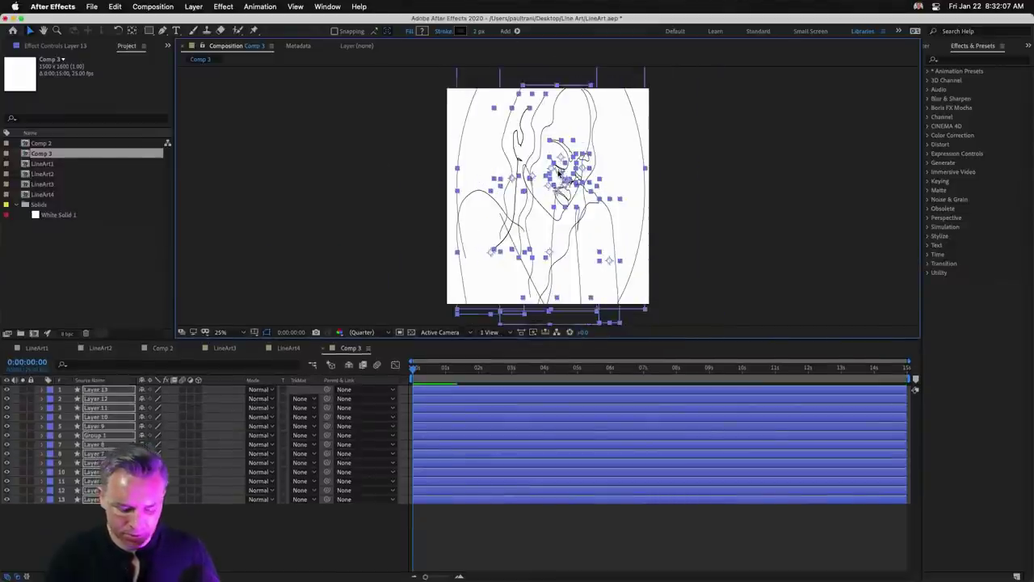
{"action": "key", "text": "space"}
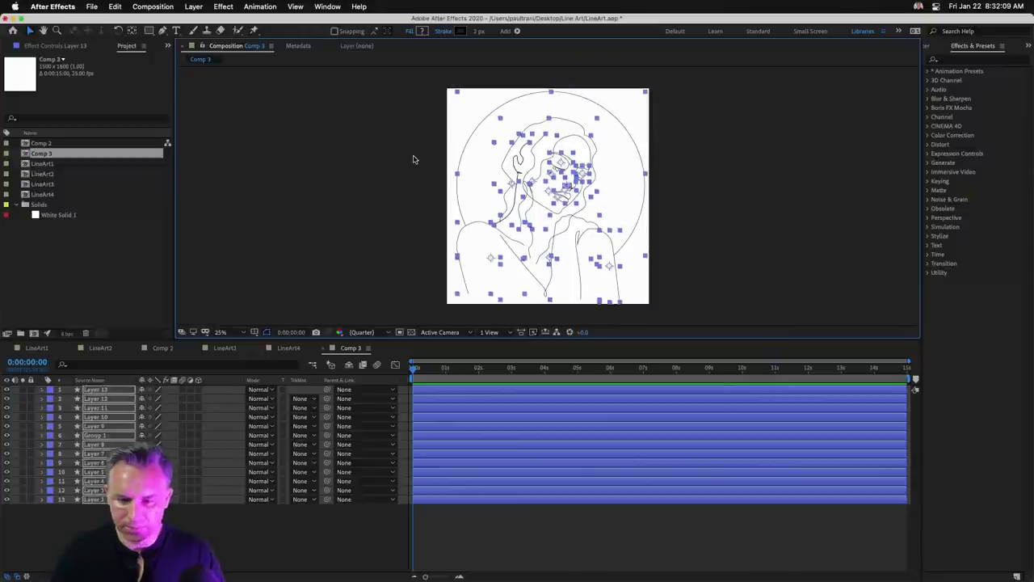
{"action": "left_click", "coordinate": [410, 131]}
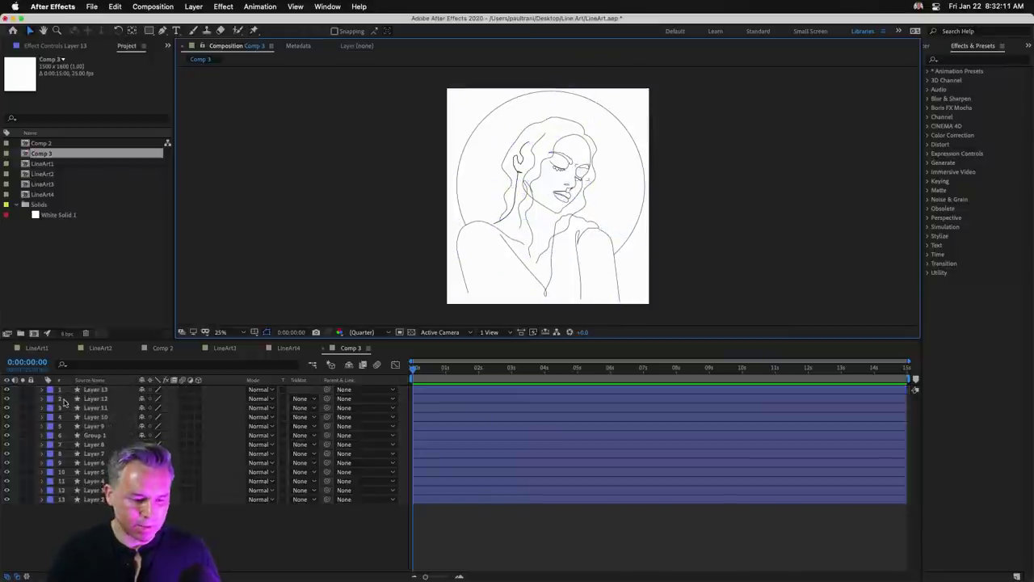
Toggle the visibility of Layer 13 to identify which part of the portrait it holds, and select it.
{"action": "left_click", "coordinate": [89, 390]}
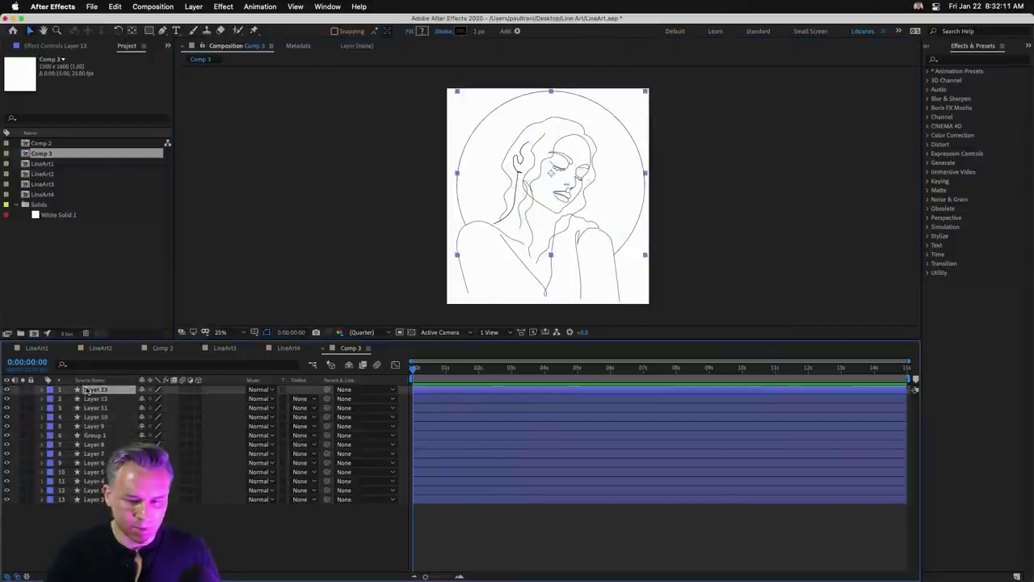
{"action": "left_click", "coordinate": [7, 390]}
{"action": "left_click", "coordinate": [6, 390]}
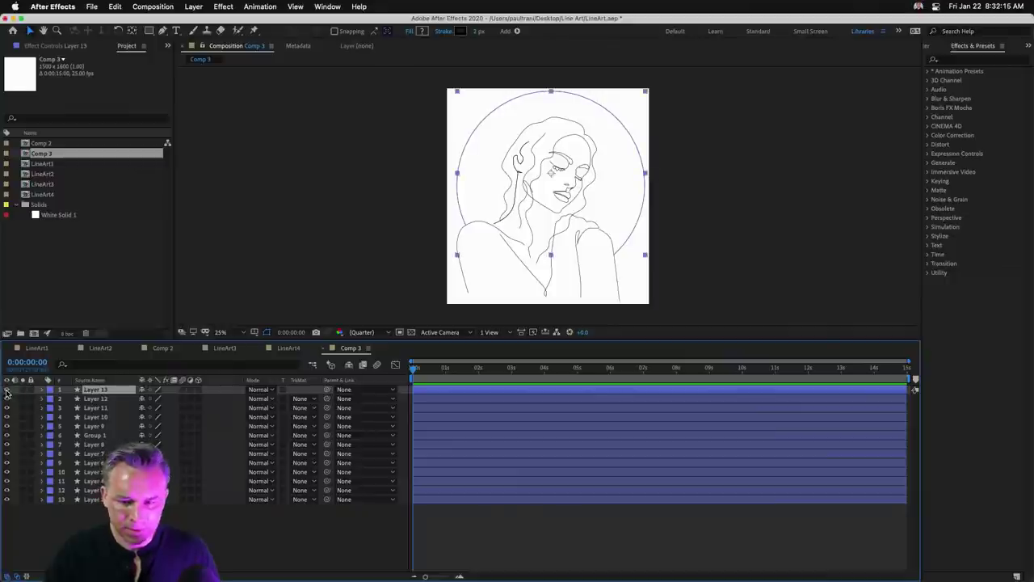
{"action": "key", "text": "F2"}
{"action": "left_click", "coordinate": [7, 390]}
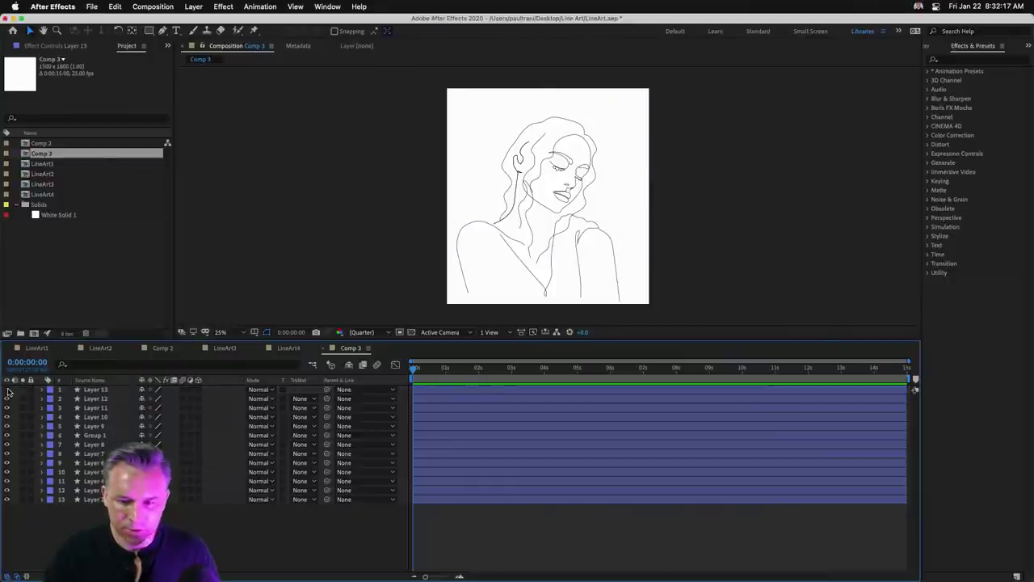
{"action": "left_click", "coordinate": [7, 390]}
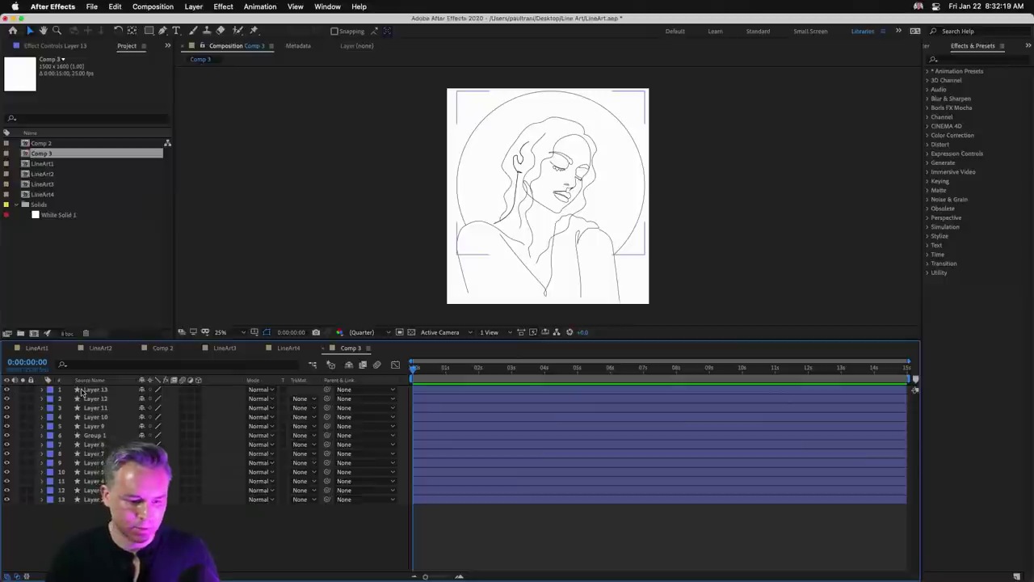
{"action": "left_click", "coordinate": [83, 391]}
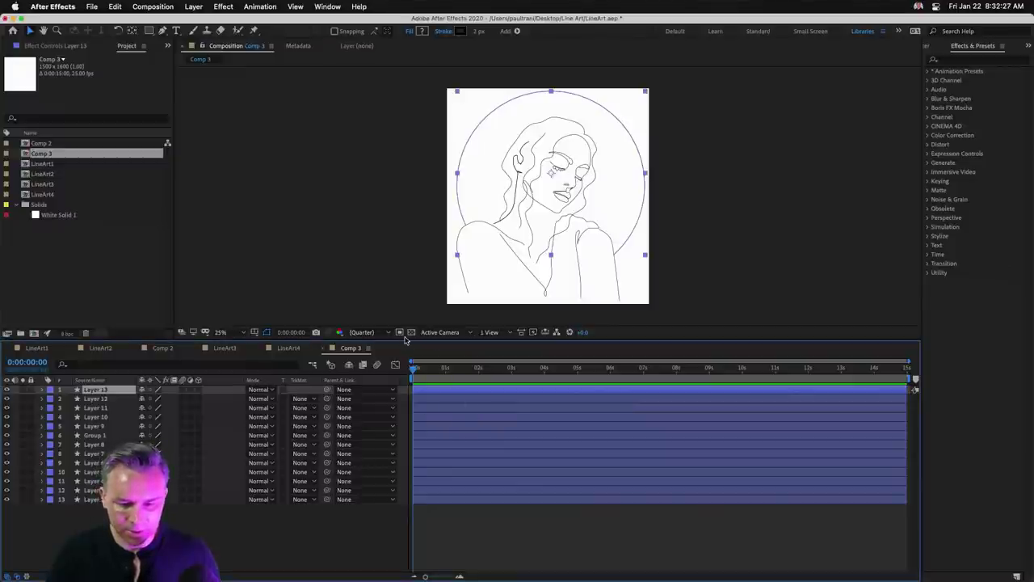
Examine the portrait's line work up close in the Comp 3 view, from the mouth and jaw to the hair and circle.
{"action": "left_click_drag", "start_coordinate": [406, 342], "coordinate": [405, 402]}
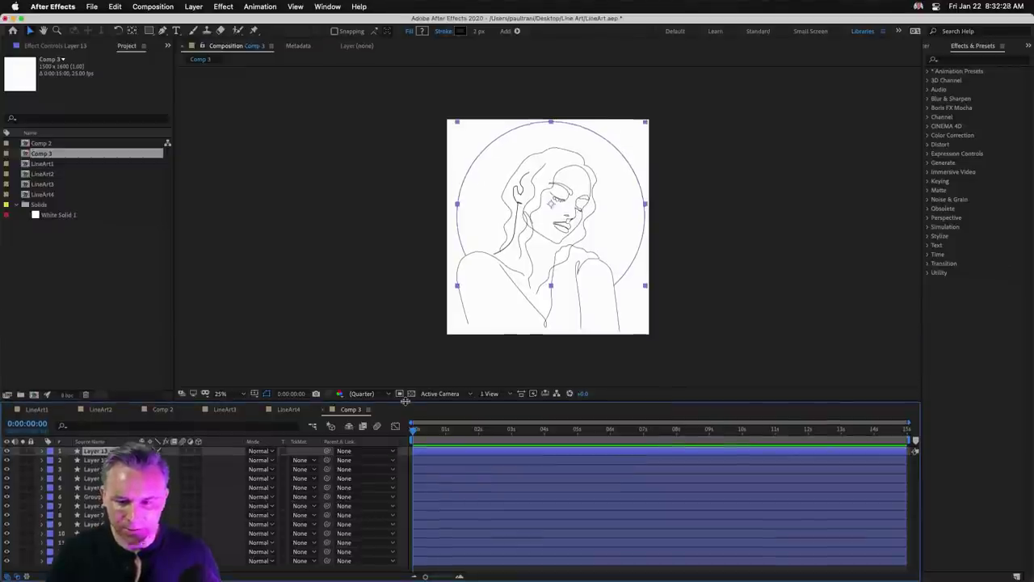
{"action": "left_click", "coordinate": [220, 394]}
{"action": "left_click", "coordinate": [227, 201]}
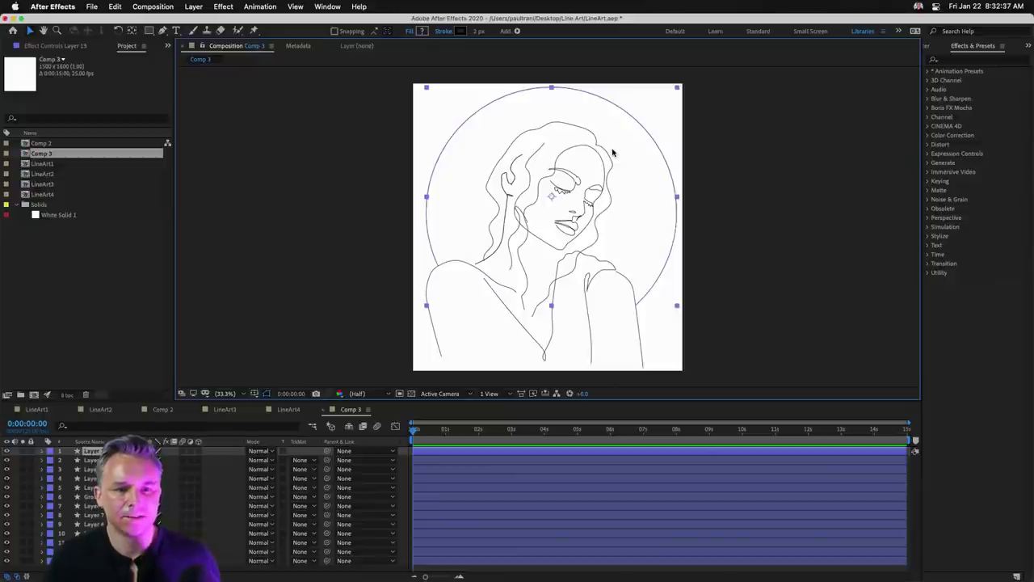
{"action": "key", "text": "slash"}
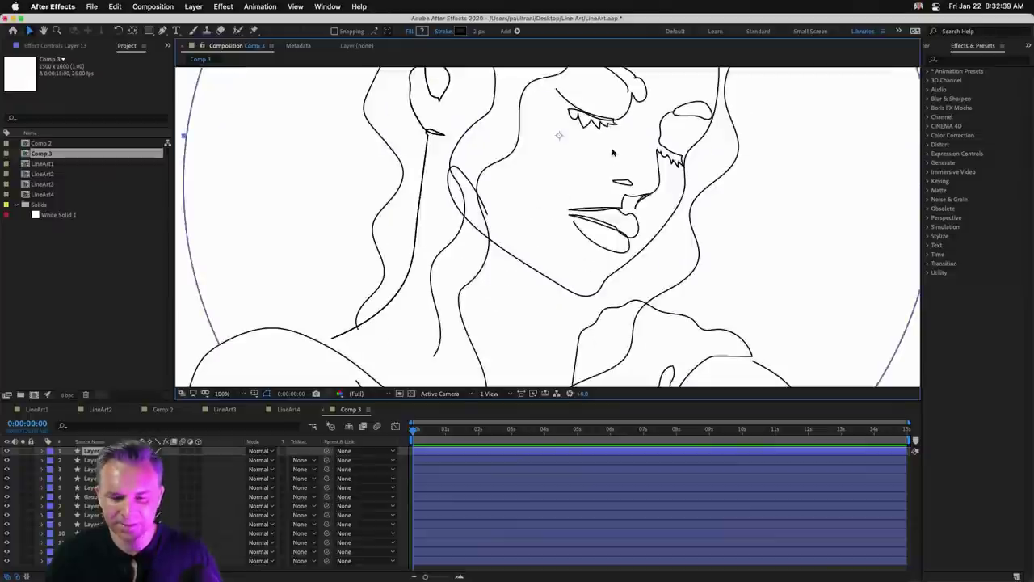
{"action": "scroll", "coordinate": [539, 285], "scroll_direction": "up", "scroll_amount": 1}
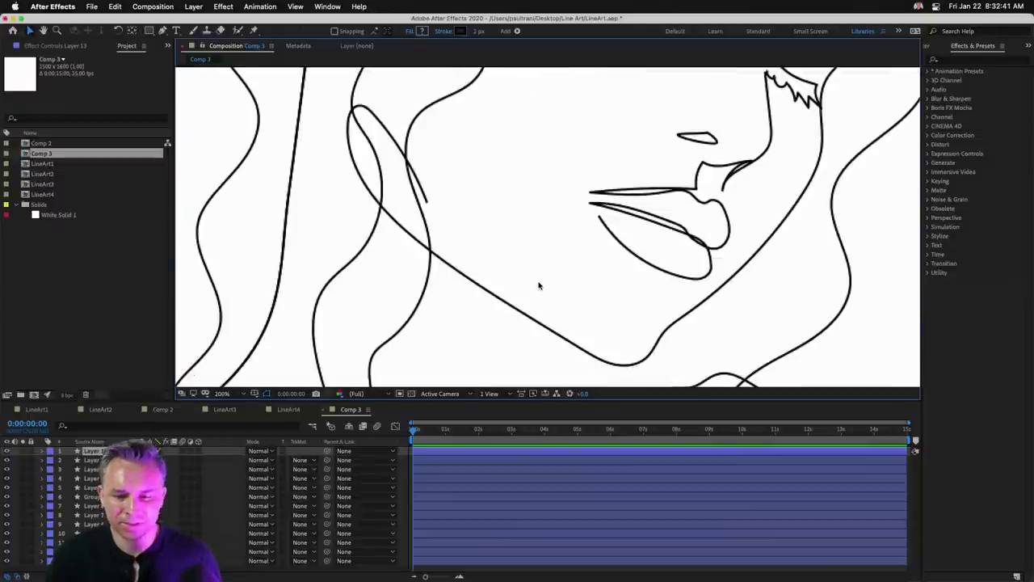
{"action": "scroll", "coordinate": [539, 284], "scroll_direction": "down", "scroll_amount": 1}
{"action": "scroll", "coordinate": [468, 224], "scroll_direction": "up", "scroll_amount": 5}
{"action": "scroll", "coordinate": [469, 224], "scroll_direction": "left", "scroll_amount": 3}
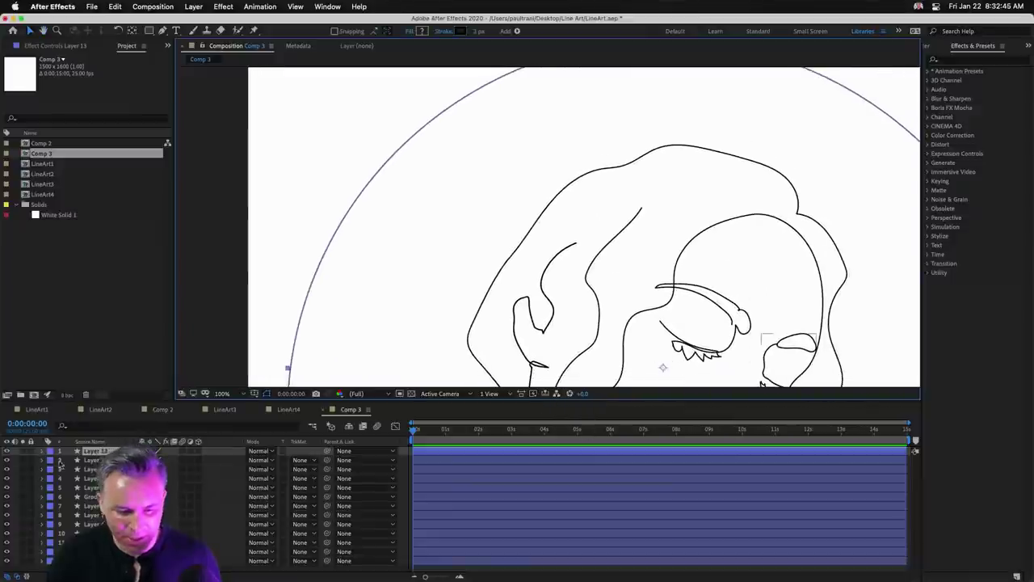
Rename Layer 13 as circle and expand the layer down to its Contents.
{"action": "left_click", "coordinate": [39, 452]}
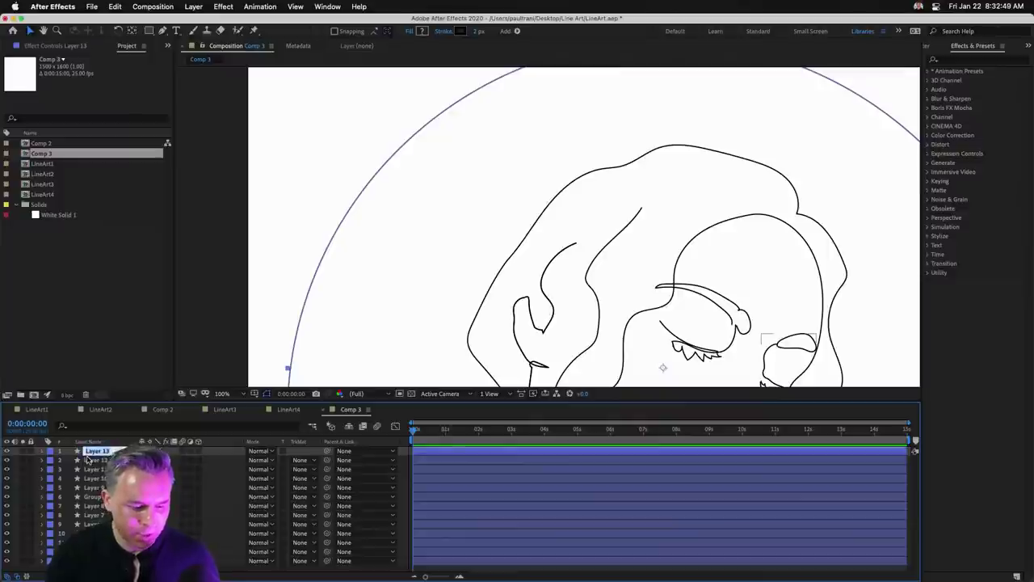
{"action": "key", "text": "Return"}
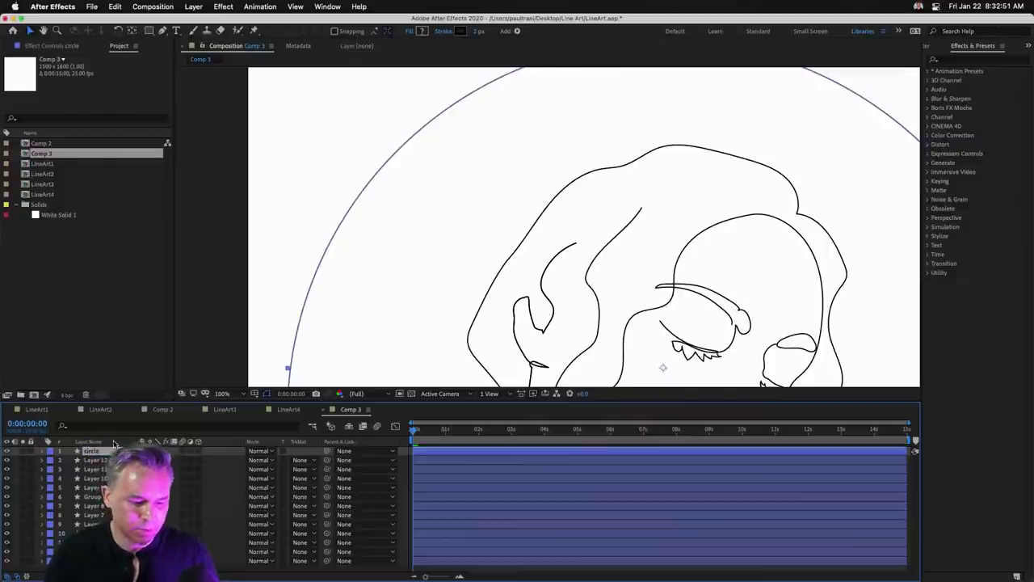
{"action": "left_click", "coordinate": [41, 451]}
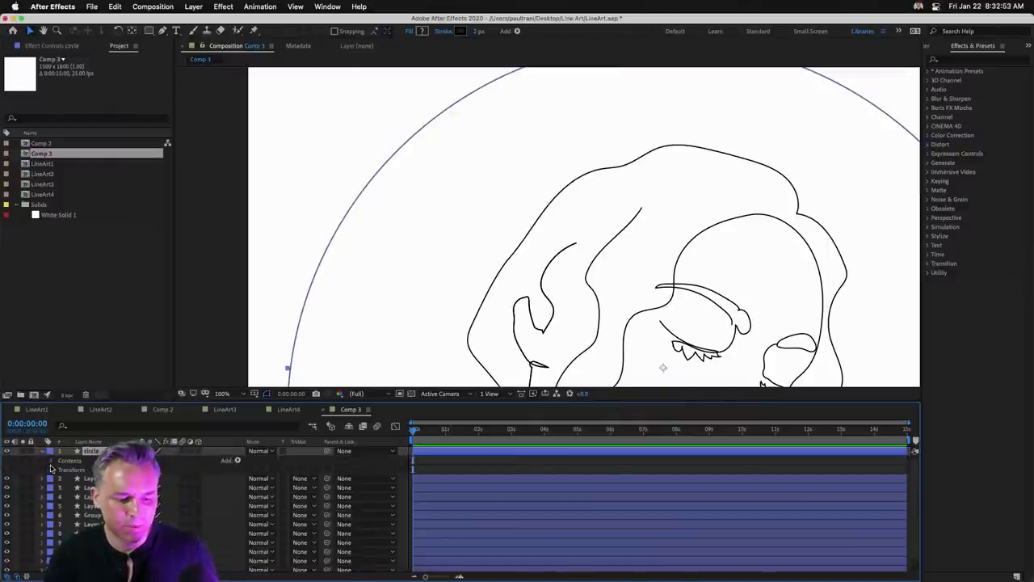
{"action": "left_click", "coordinate": [50, 460]}
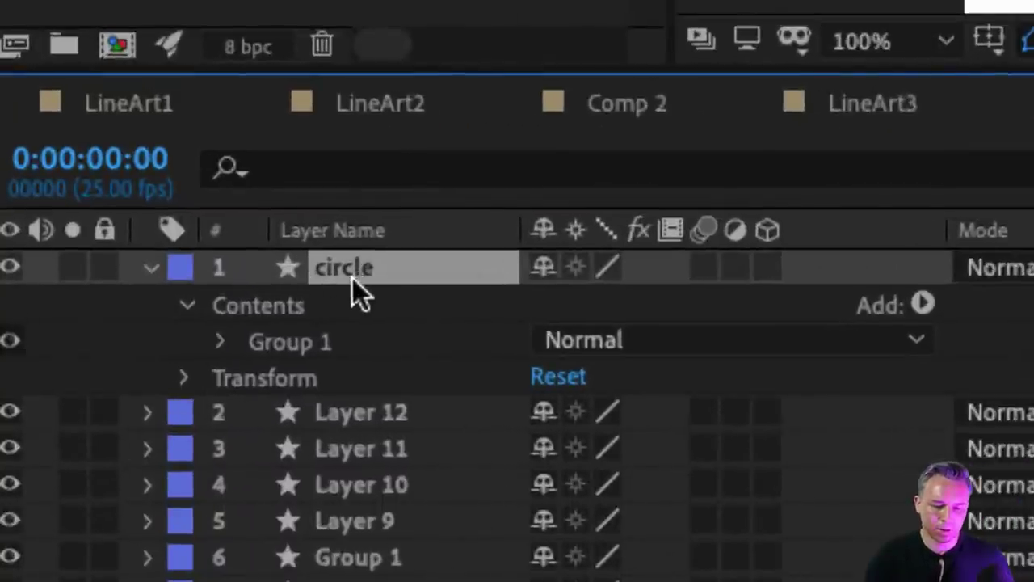
Extend the circle layer's name to "circle that we made in illustrator" and widen the Layer Name column to show it fully.
{"action": "key", "text": "Return"}
{"action": "left_click", "coordinate": [392, 273]}
{"action": "type", "text": "that we made"}
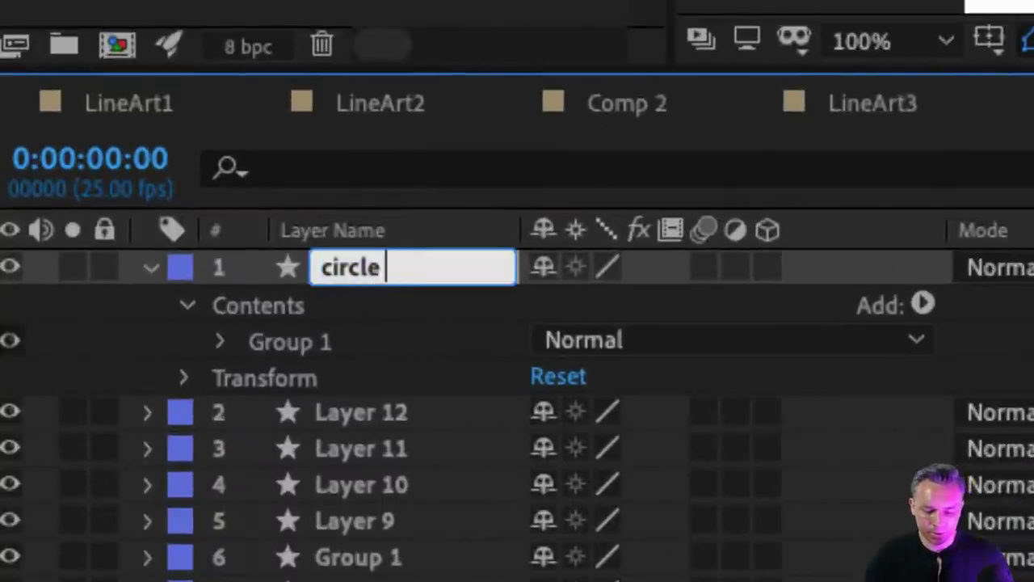
{"action": "type", "text": " in "}
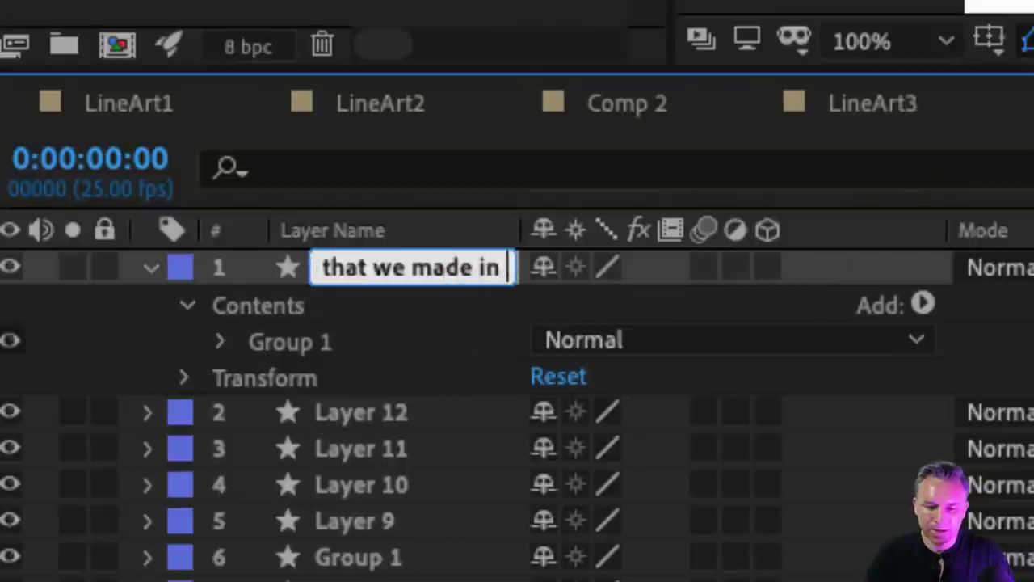
{"action": "type", "text": "illustrator"}
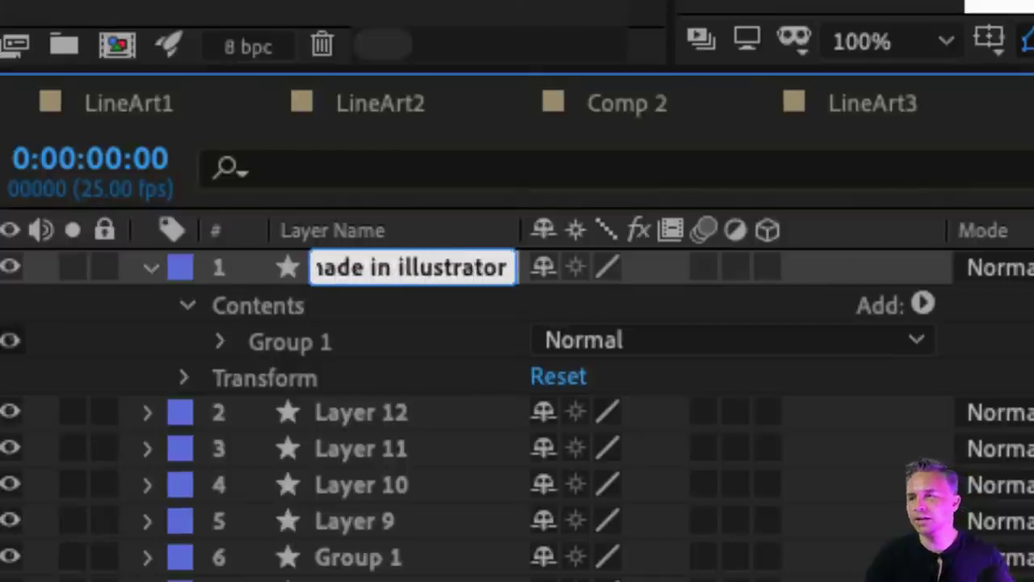
{"action": "key", "text": "Return"}
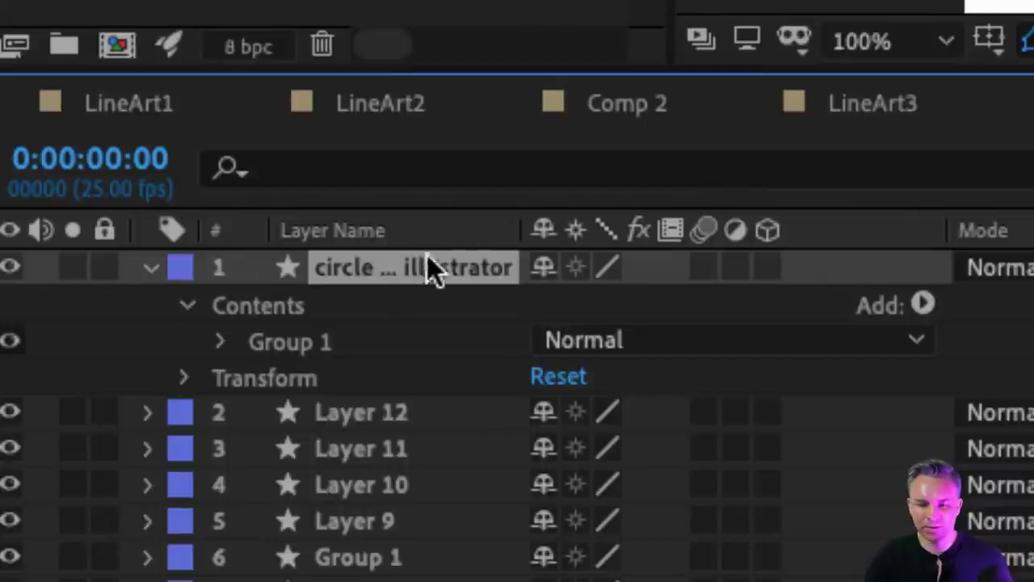
{"action": "left_click_drag", "start_coordinate": [512, 230], "coordinate": [740, 233]}
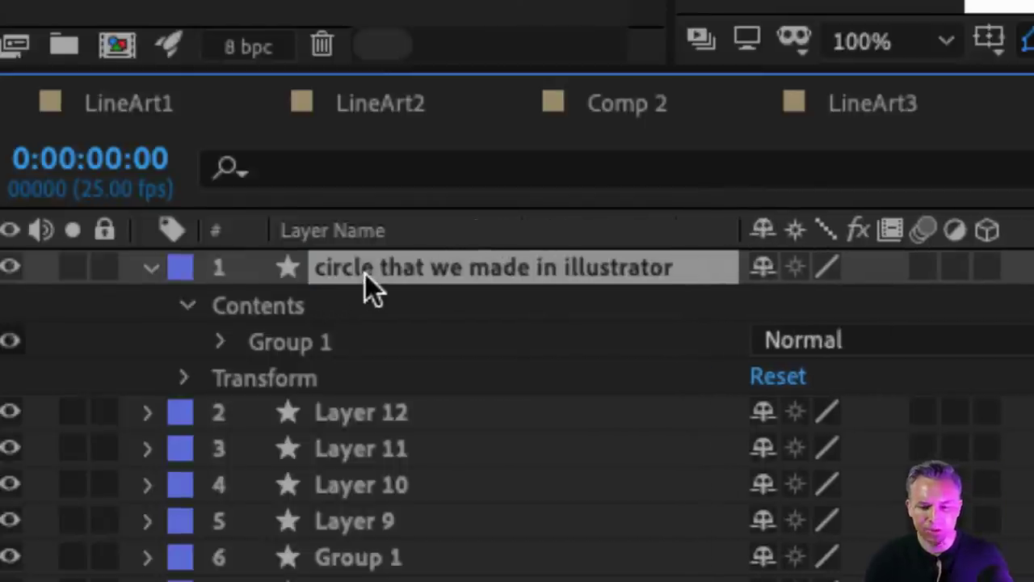
Expand Group 1 of the circle layer and reveal the properties of its Stroke 1.
{"action": "left_click", "coordinate": [219, 344]}
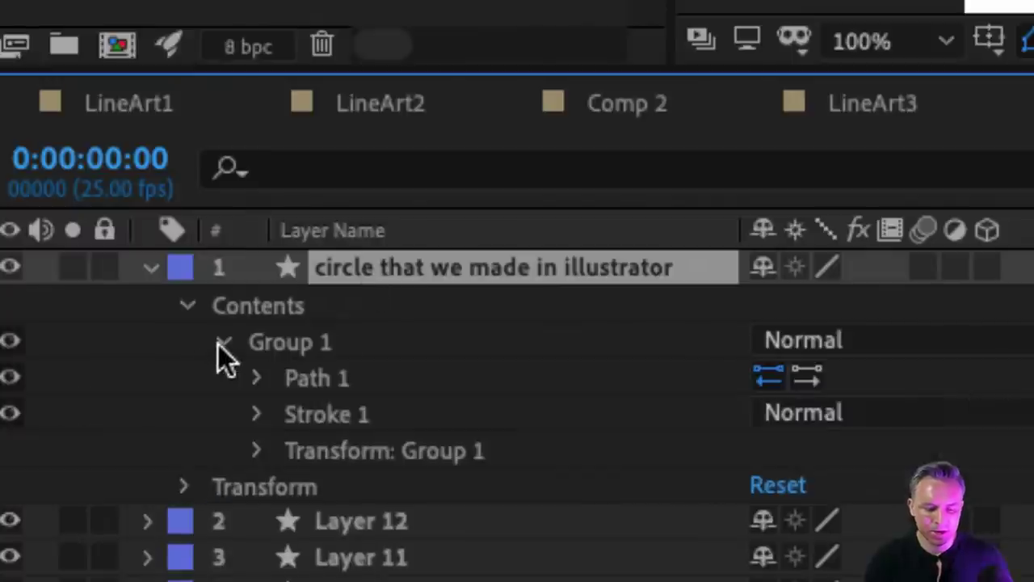
{"action": "left_click", "coordinate": [325, 384]}
{"action": "left_click", "coordinate": [323, 413]}
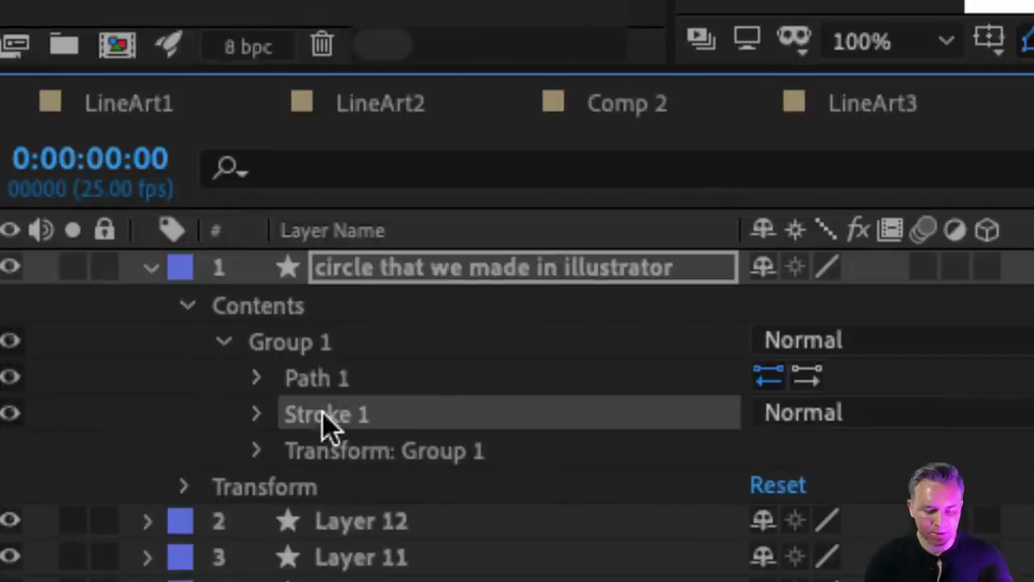
{"action": "left_click", "coordinate": [257, 415]}
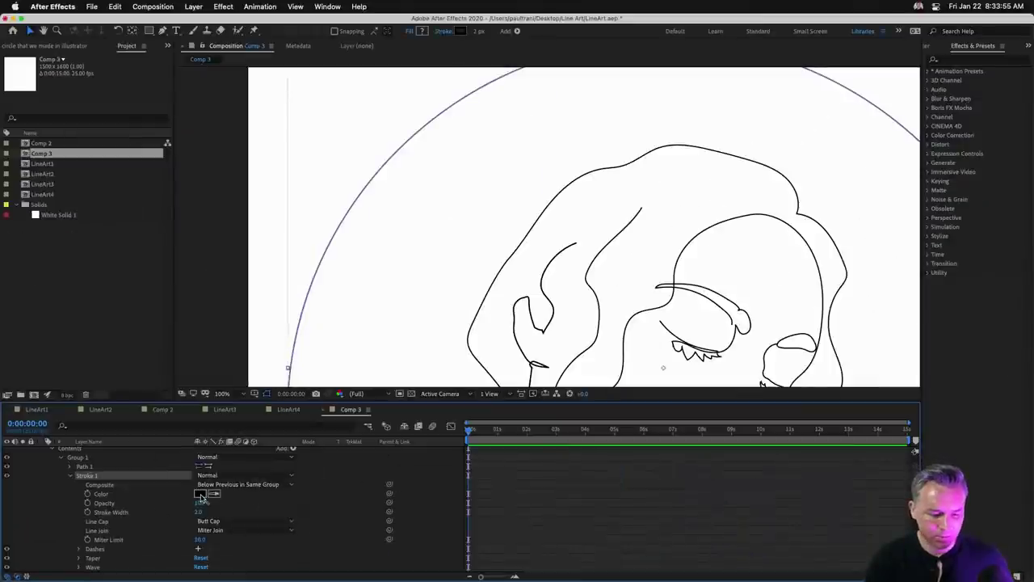
Color the circle's Stroke 1 purple (D700FF), and try a stroke width of about 40 before undoing the width change.
{"action": "left_click", "coordinate": [201, 494]}
{"action": "left_click", "coordinate": [146, 85]}
{"action": "left_click_drag", "start_coordinate": [159, 84], "coordinate": [159, 114]}
{"action": "left_click", "coordinate": [232, 87]}
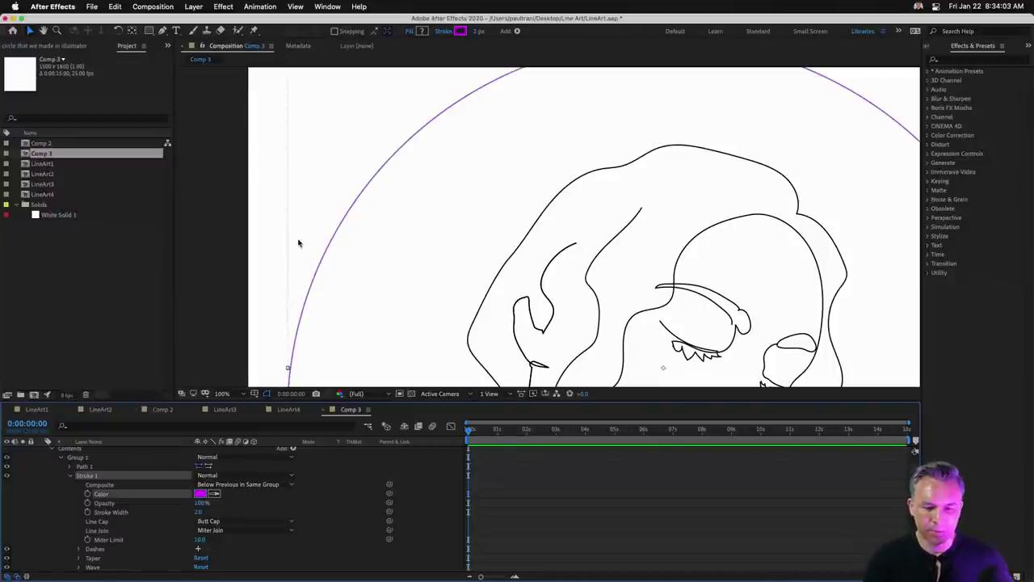
{"action": "left_click_drag", "start_coordinate": [200, 513], "coordinate": [222, 513]}
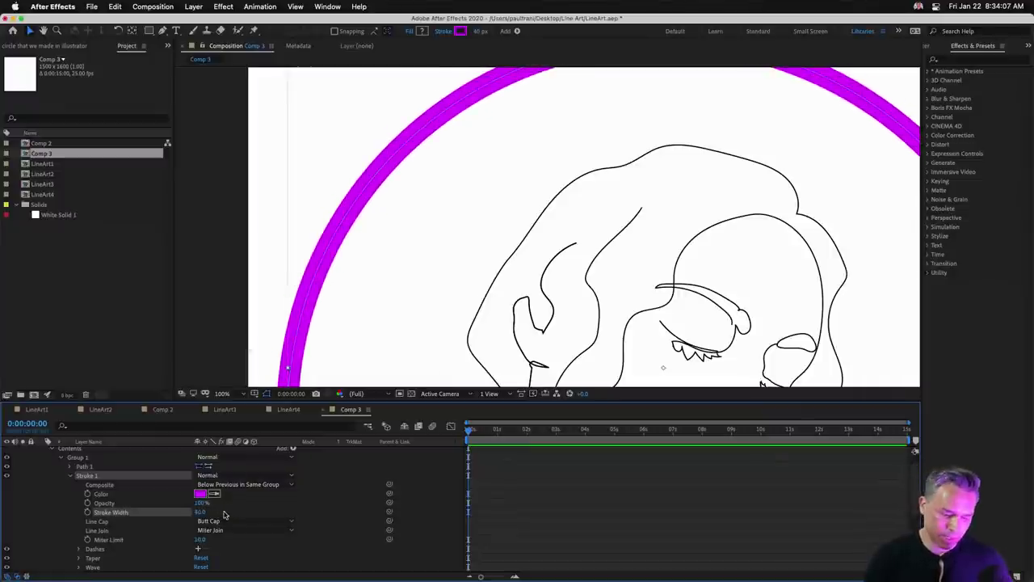
{"action": "key", "text": "super+z"}
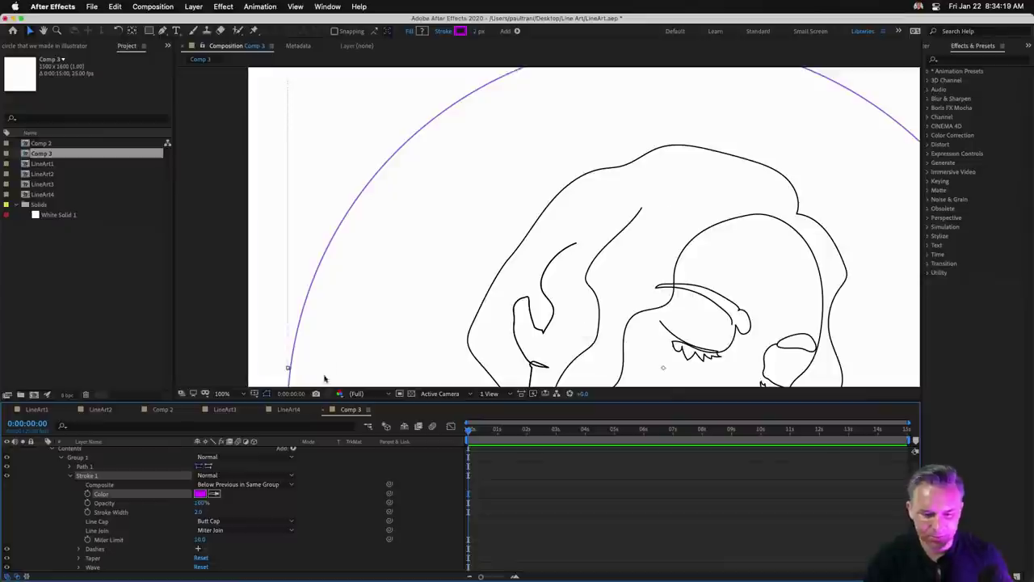
Set the circle's Stroke 1 color back to black (000000).
{"action": "left_click", "coordinate": [202, 494]}
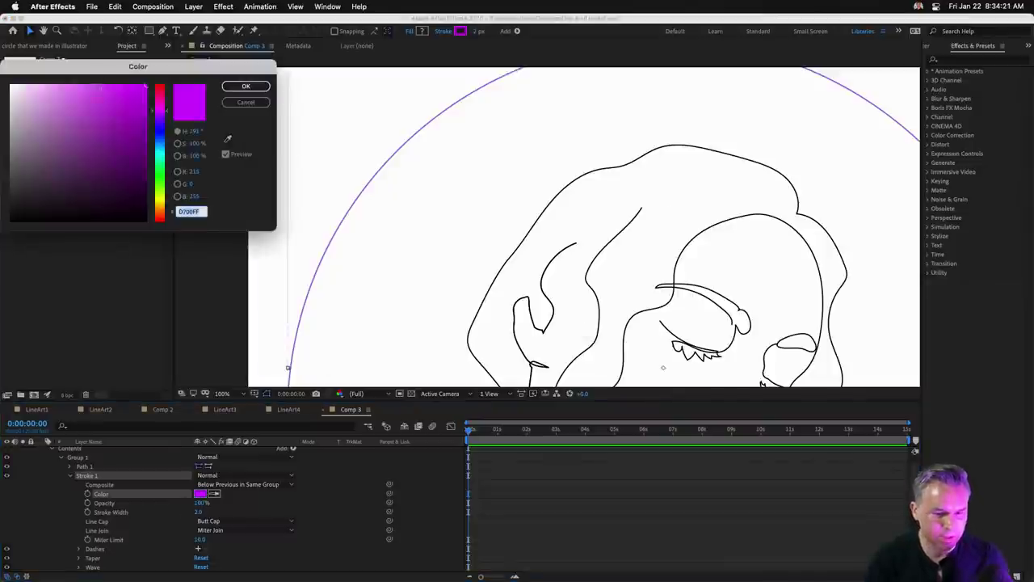
{"action": "type", "text": "000000"}
{"action": "key", "text": "Return"}
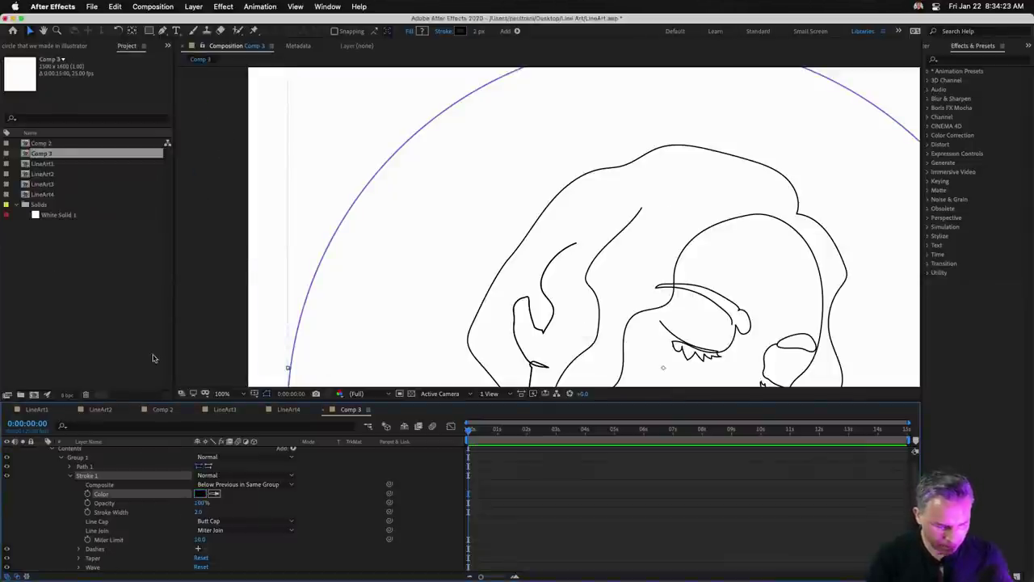
Select the layer "circle that we made in illustrator" in the Comp 3 timeline.
{"action": "left_click_drag", "start_coordinate": [162, 401], "coordinate": [176, 332]}
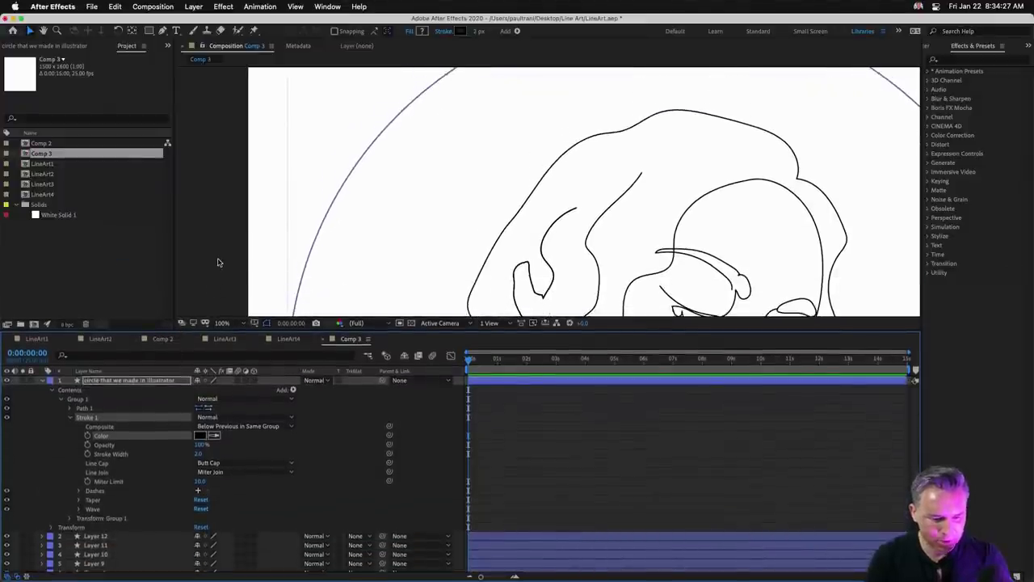
{"action": "key", "text": "comma"}
{"action": "key", "text": "comma"}
{"action": "key", "text": "comma"}
{"action": "key", "text": "comma"}
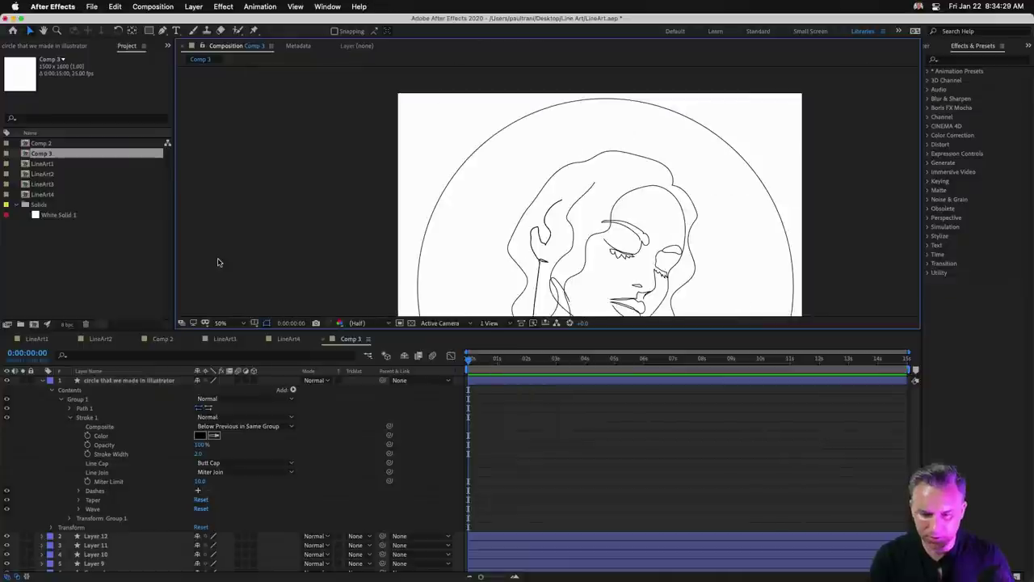
{"action": "left_click_drag", "start_coordinate": [413, 197], "coordinate": [415, 131]}
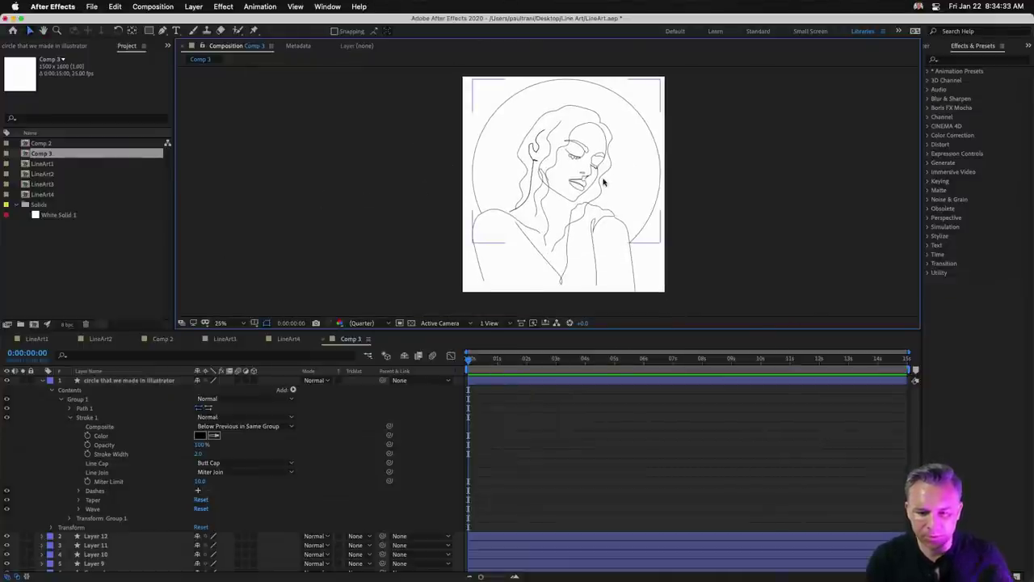
{"action": "left_click", "coordinate": [100, 383]}
{"action": "left_click", "coordinate": [101, 382]}
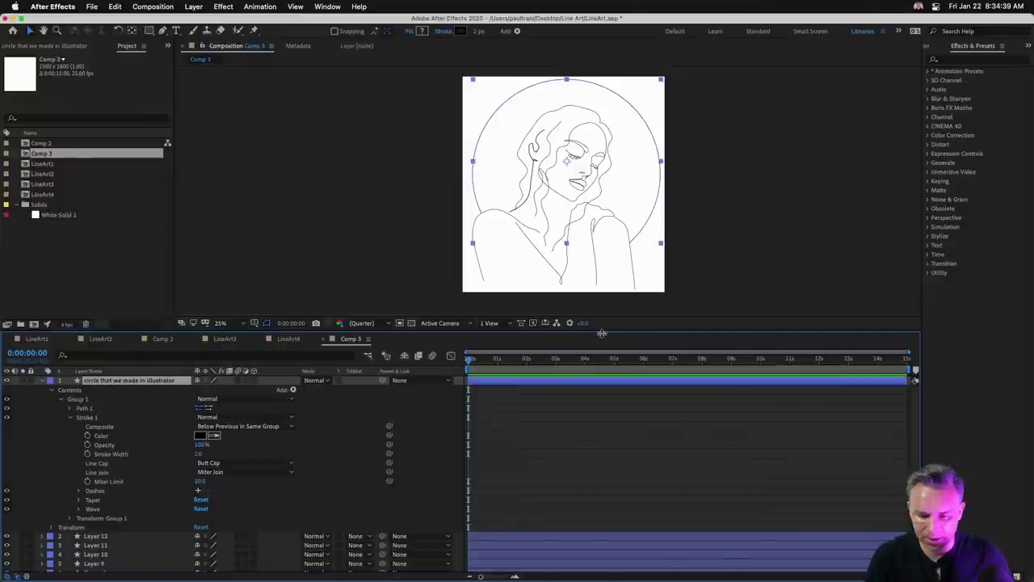
Examine the portrait inside its circle at a larger size and briefly play back Comp 3 from the start.
{"action": "scroll", "coordinate": [550, 89], "scroll_direction": "up", "scroll_amount": 2}
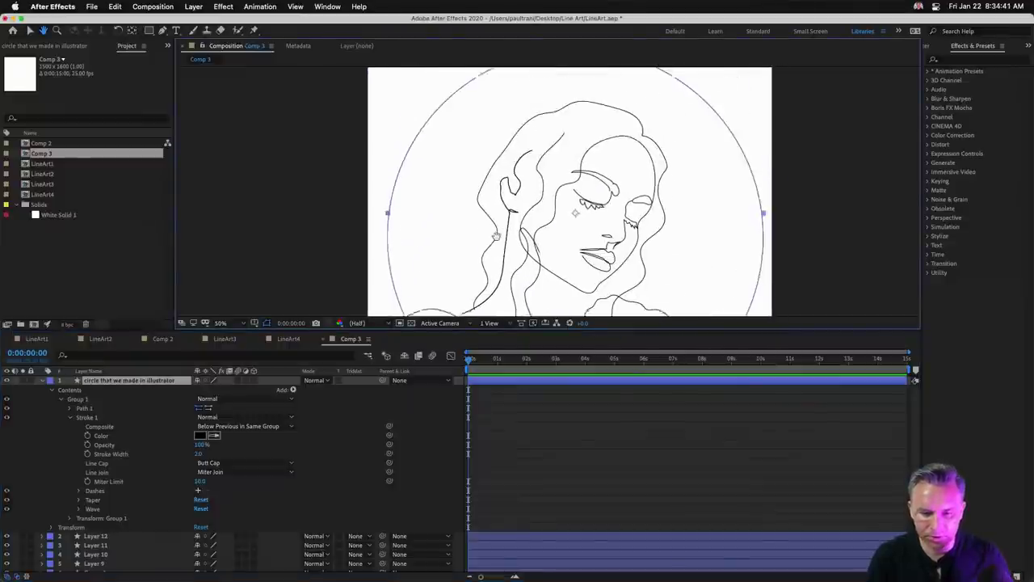
{"action": "left_click_drag", "start_coordinate": [497, 234], "coordinate": [477, 259]}
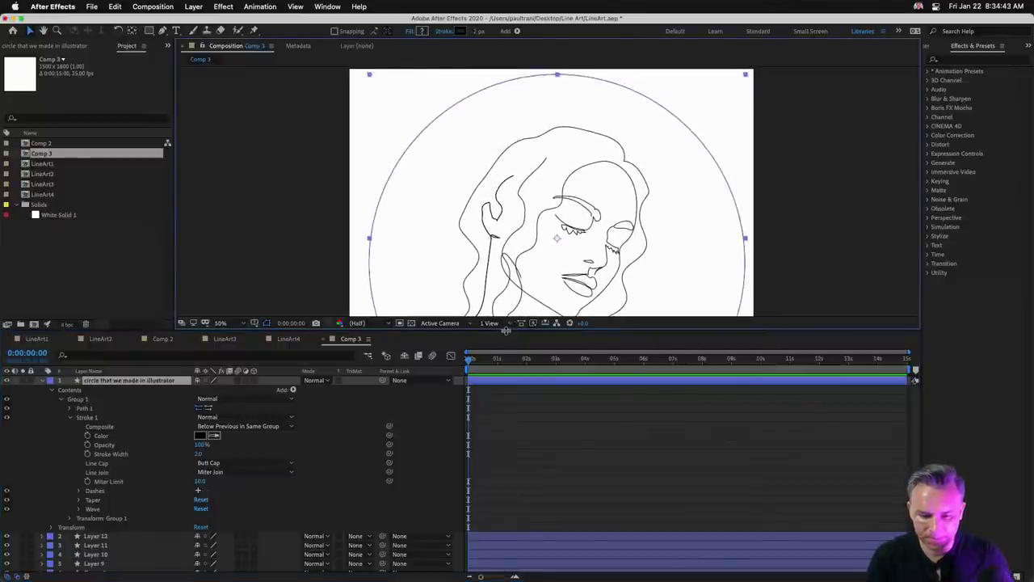
{"action": "left_click_drag", "start_coordinate": [505, 331], "coordinate": [499, 450]}
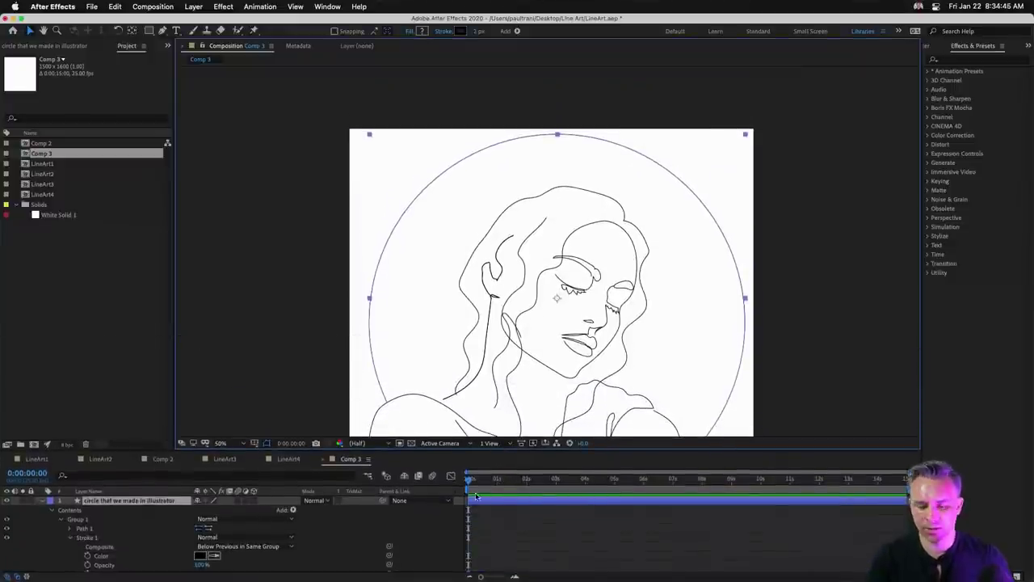
{"action": "left_click_drag", "start_coordinate": [321, 348], "coordinate": [321, 290]}
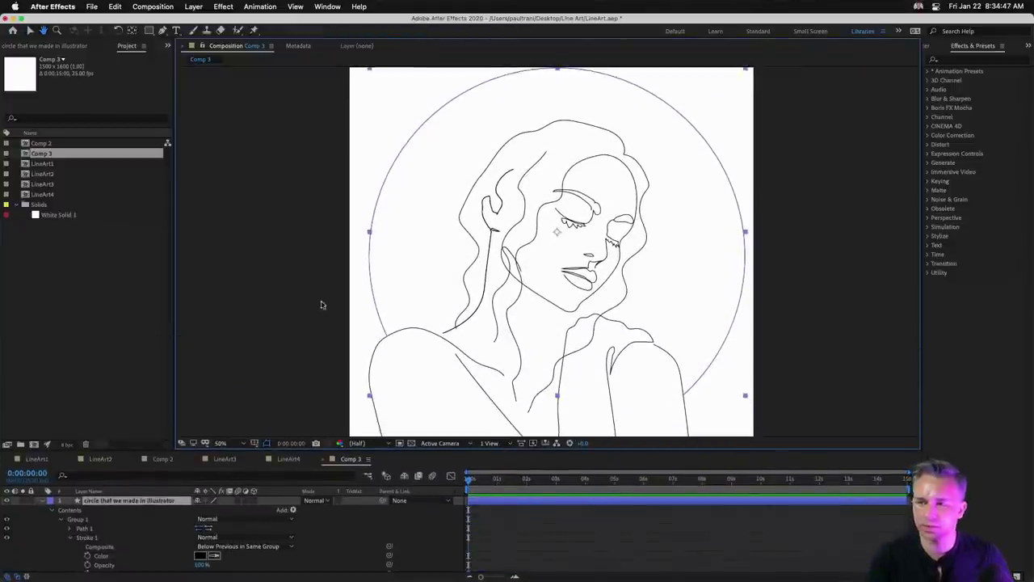
{"action": "key", "text": "super+shift+h"}
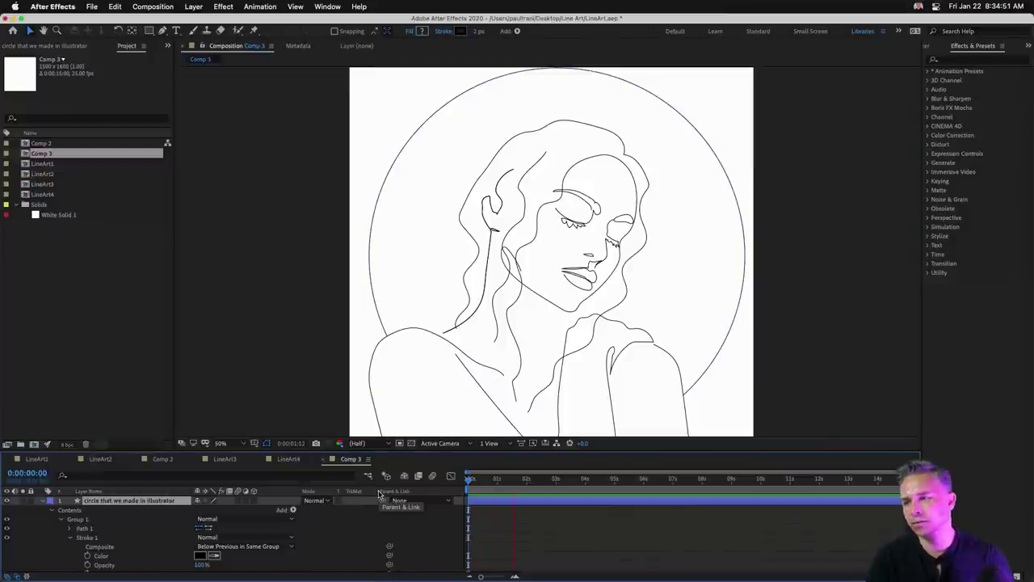
{"action": "key", "text": "space"}
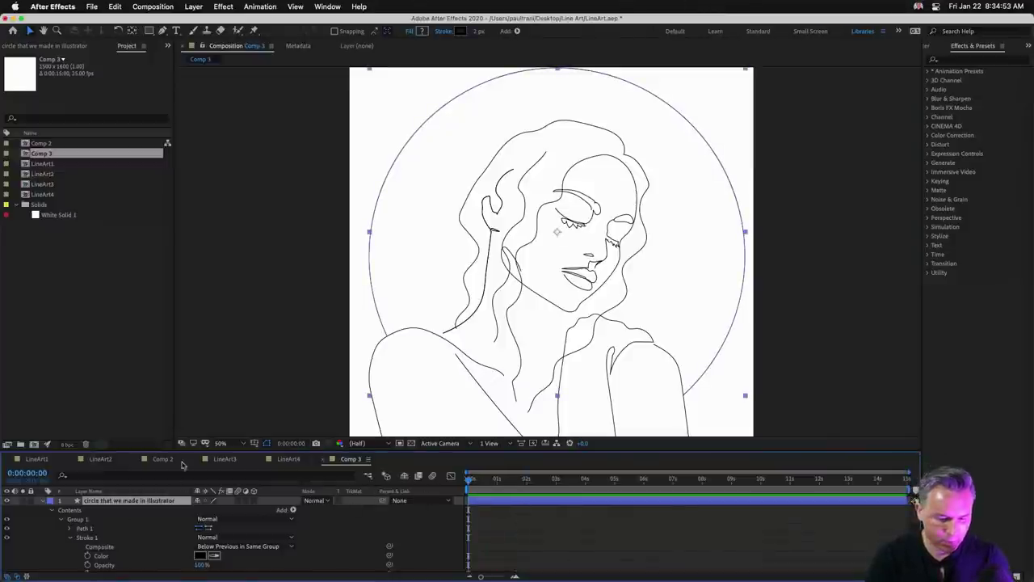
Add Trim Paths to the contents of the layer "circle that we made in illustrator" and expand its properties.
{"action": "left_click_drag", "start_coordinate": [181, 451], "coordinate": [179, 316]}
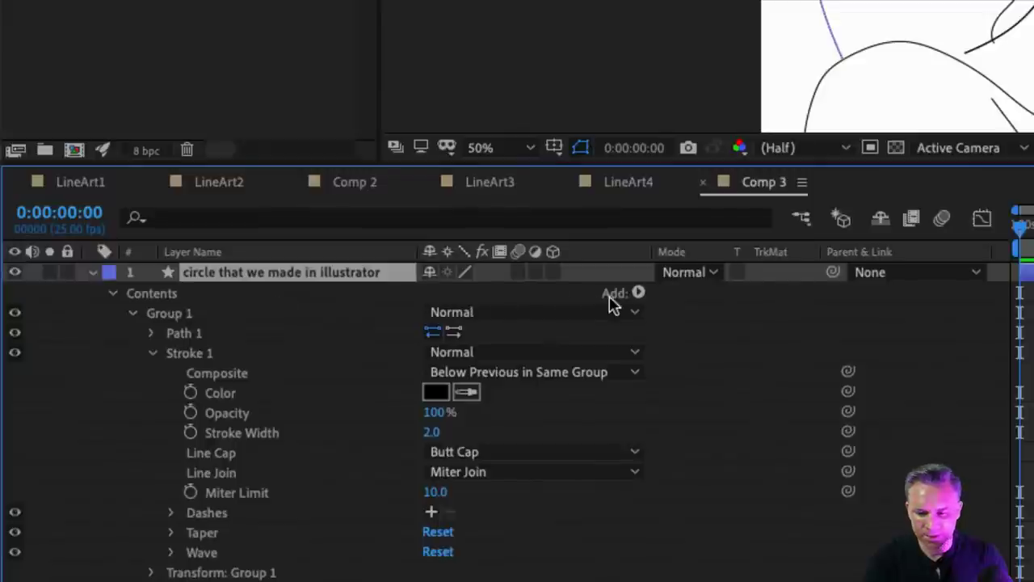
{"action": "left_click", "coordinate": [639, 293]}
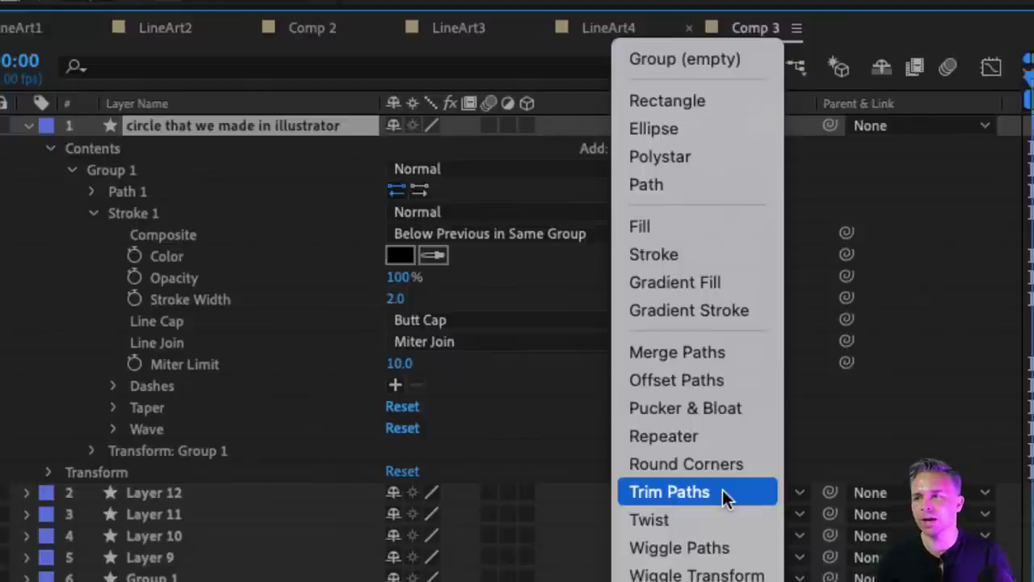
{"action": "left_click", "coordinate": [555, 148]}
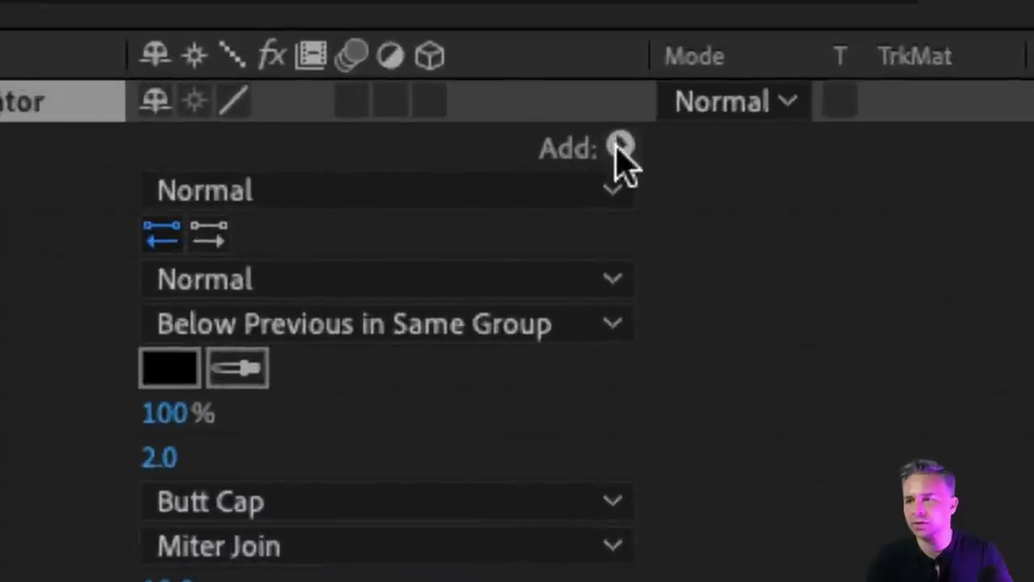
{"action": "left_click", "coordinate": [622, 148]}
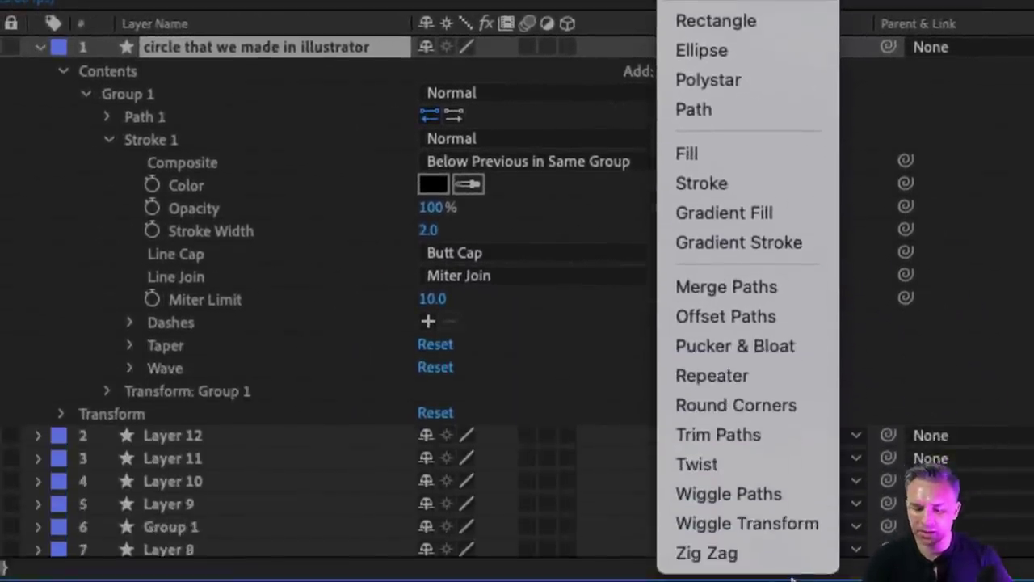
{"action": "left_click", "coordinate": [765, 434]}
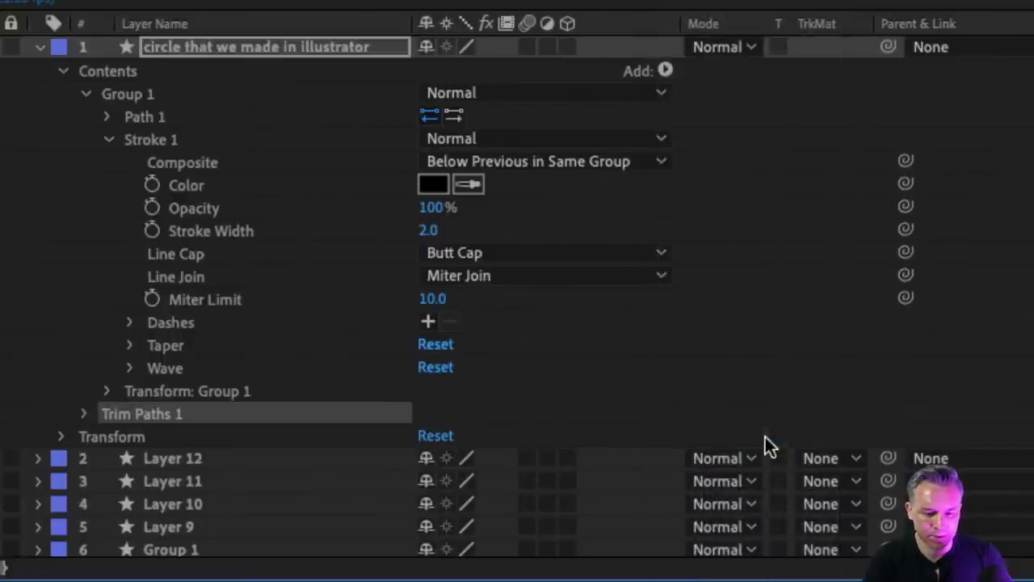
{"action": "left_click", "coordinate": [78, 413]}
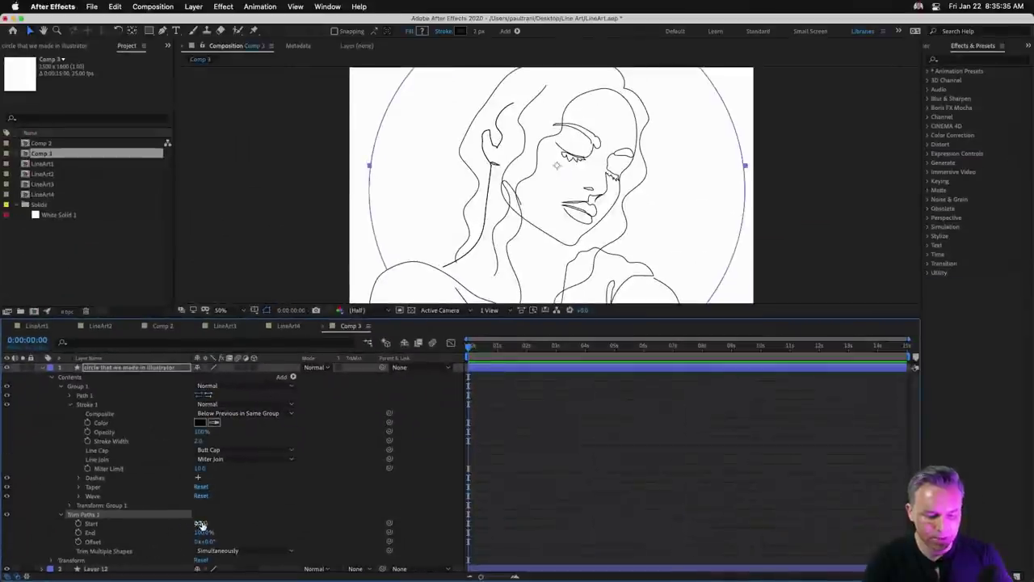
Set the circle's Stroke 1 width to 49 and try out the Trim Paths Start value, returning it to 0%.
{"action": "left_click_drag", "start_coordinate": [200, 523], "coordinate": [239, 524]}
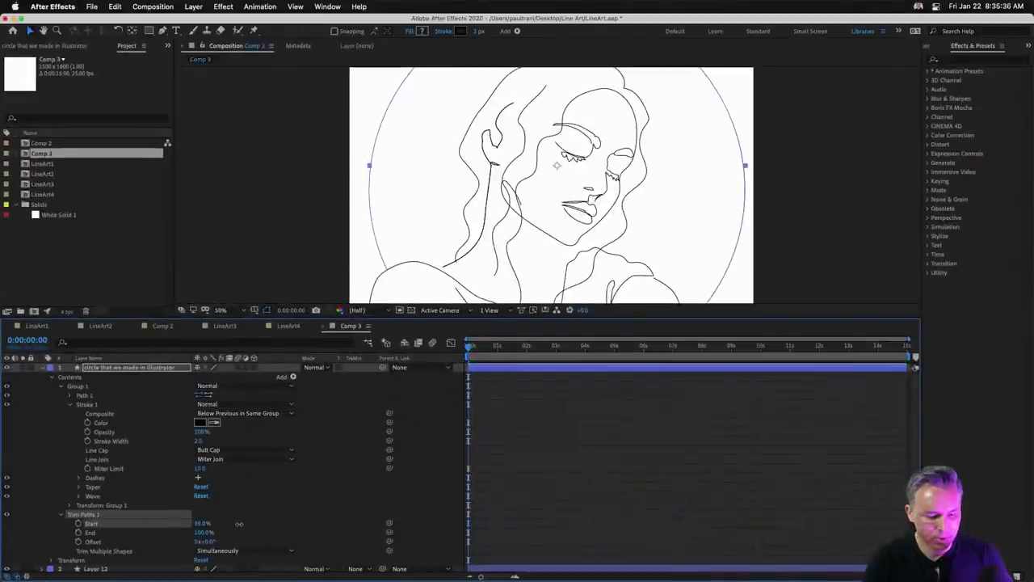
{"action": "left_click", "coordinate": [199, 441]}
{"action": "type", "text": "22"}
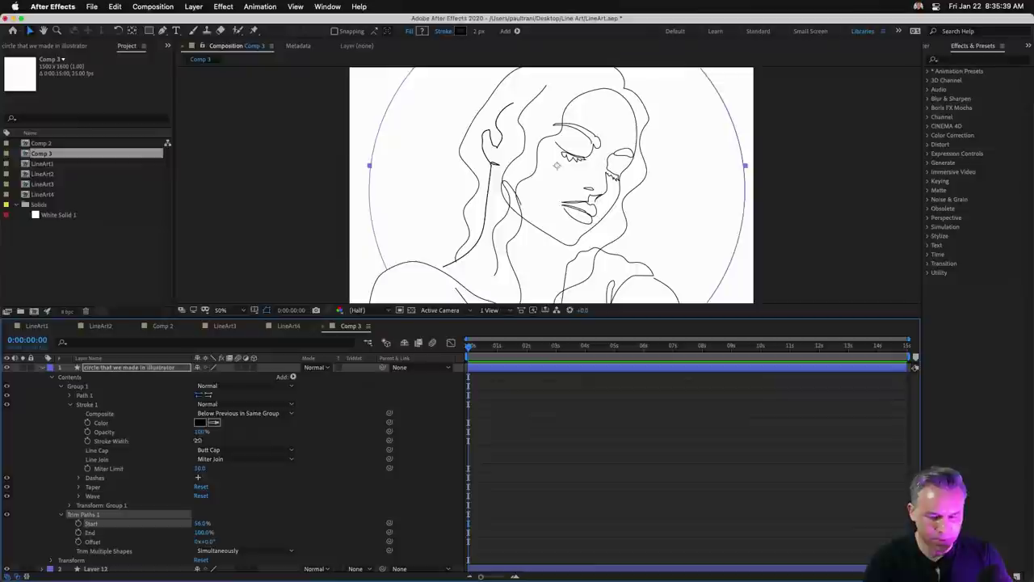
{"action": "key", "text": "Return"}
{"action": "left_click_drag", "start_coordinate": [201, 523], "coordinate": [132, 518]}
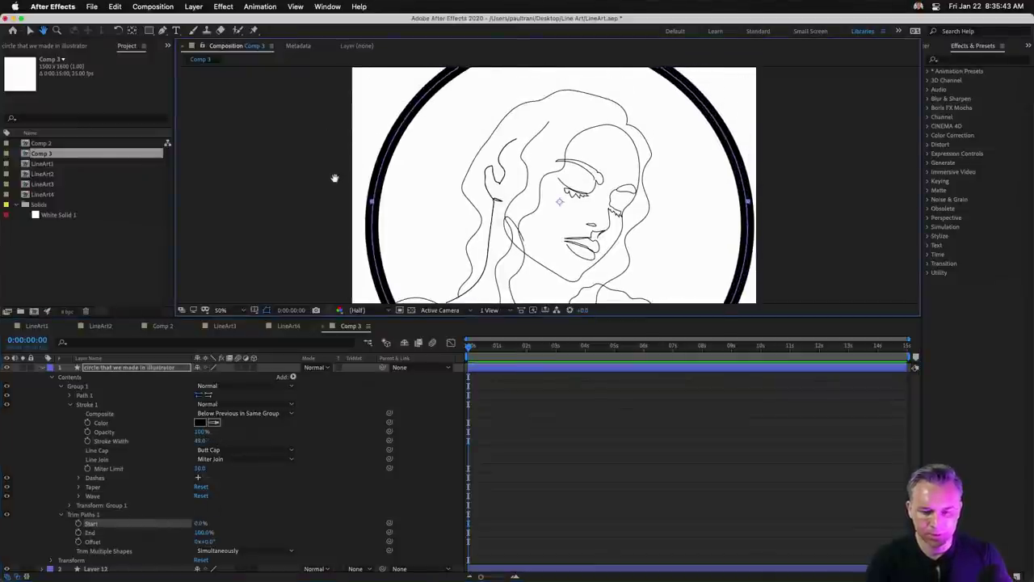
{"action": "left_click", "coordinate": [70, 406]}
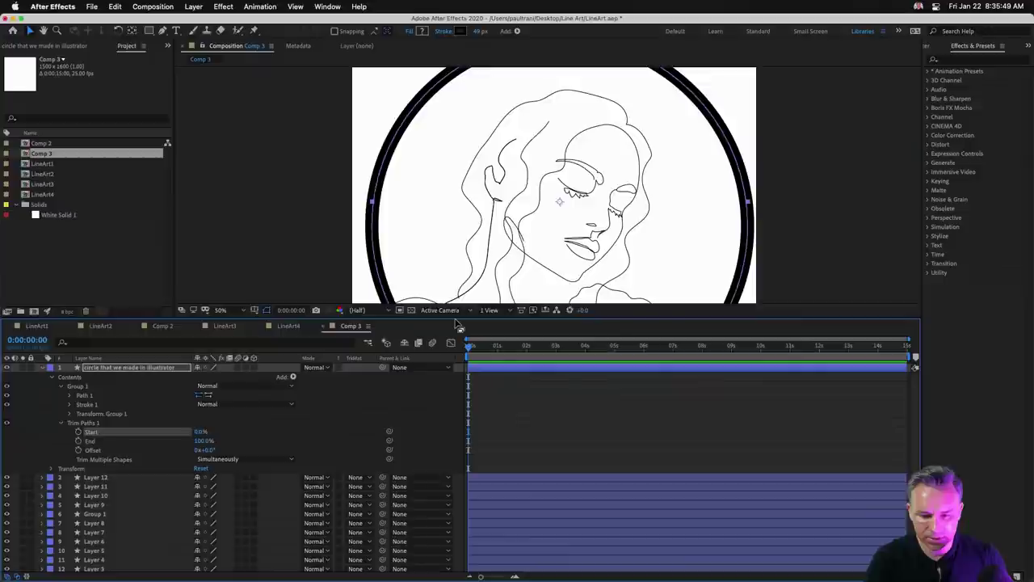
{"action": "left_click_drag", "start_coordinate": [456, 320], "coordinate": [452, 375]}
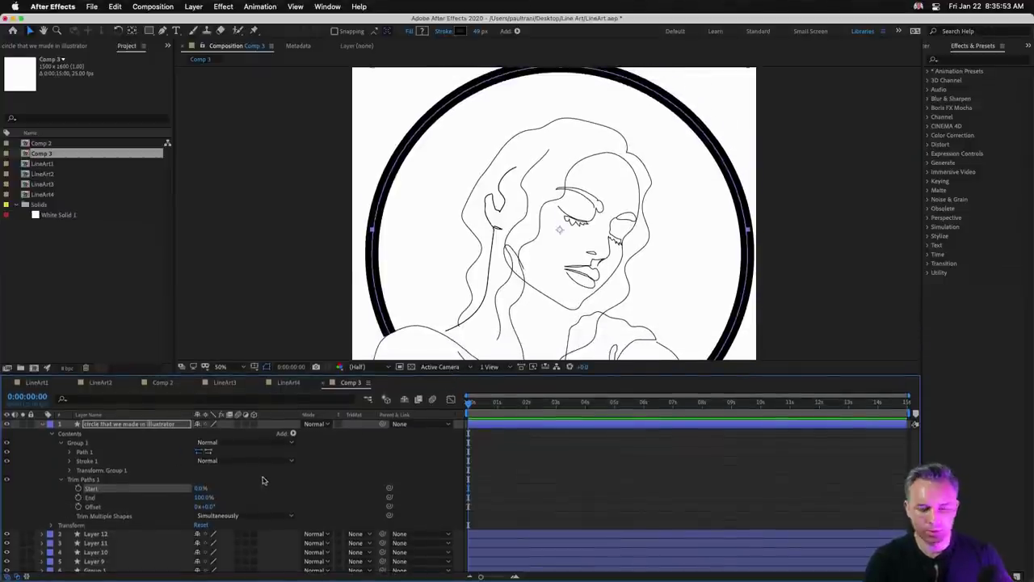
Keyframe the circle's Trim Paths End from 0% at 0:00:00:00 to 100% at 0:00:05:19.
{"action": "mouse_move", "coordinate": [199, 489]}
{"action": "left_mouse_down"}
{"action": "mouse_move", "coordinate": [244, 489]}
{"action": "mouse_move", "coordinate": [157, 475]}
{"action": "left_mouse_up"}
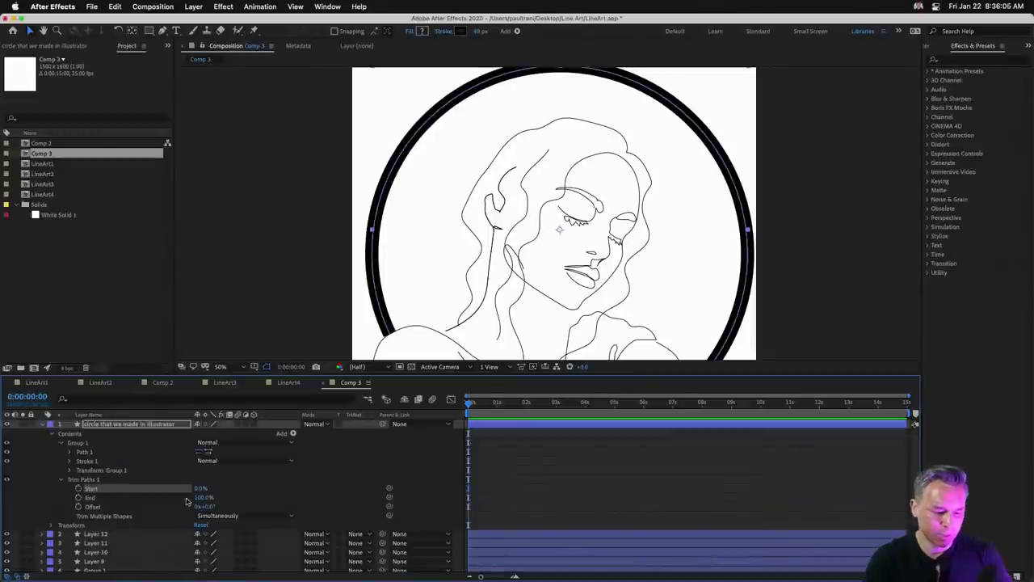
{"action": "left_click_drag", "start_coordinate": [94, 472], "coordinate": [99, 471]}
{"action": "left_click_drag", "start_coordinate": [202, 497], "coordinate": [142, 499]}
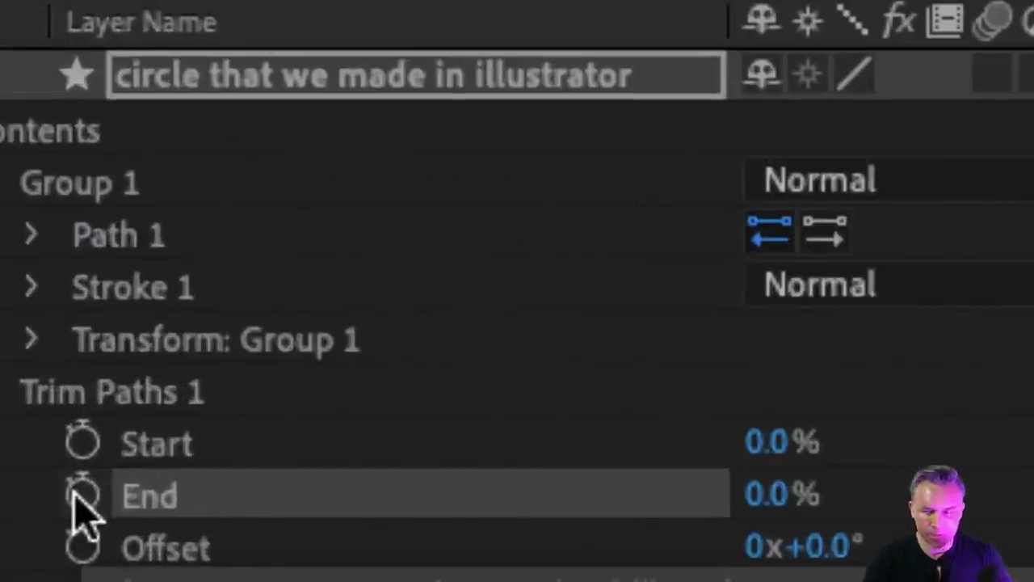
{"action": "left_click", "coordinate": [78, 497]}
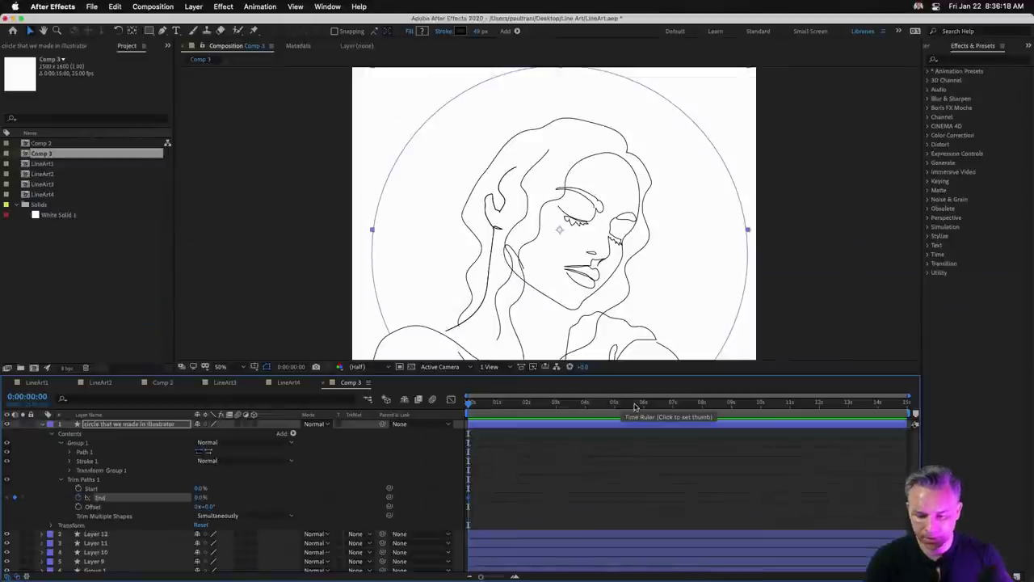
{"action": "left_click", "coordinate": [635, 404]}
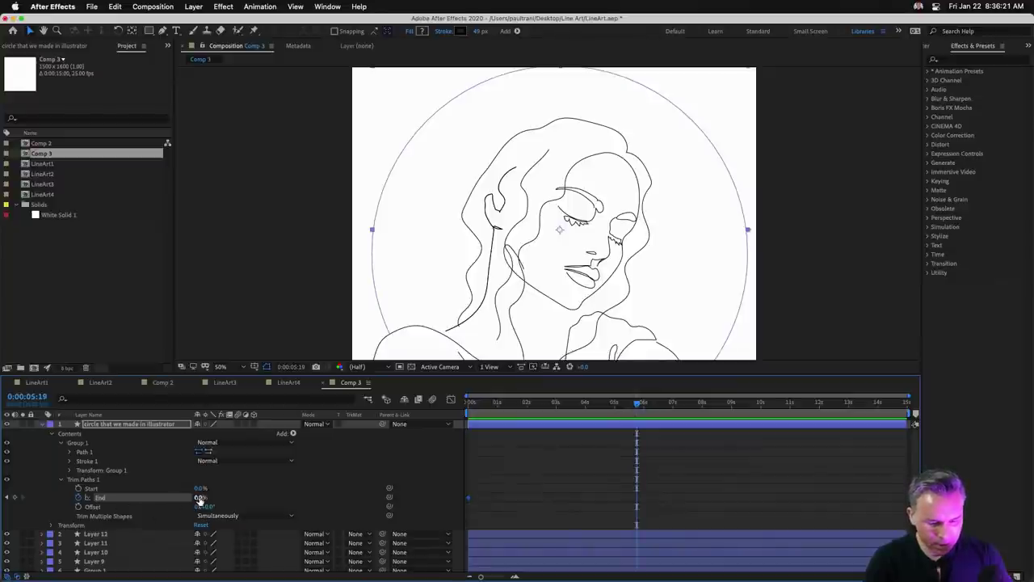
{"action": "left_click_drag", "start_coordinate": [202, 497], "coordinate": [267, 498]}
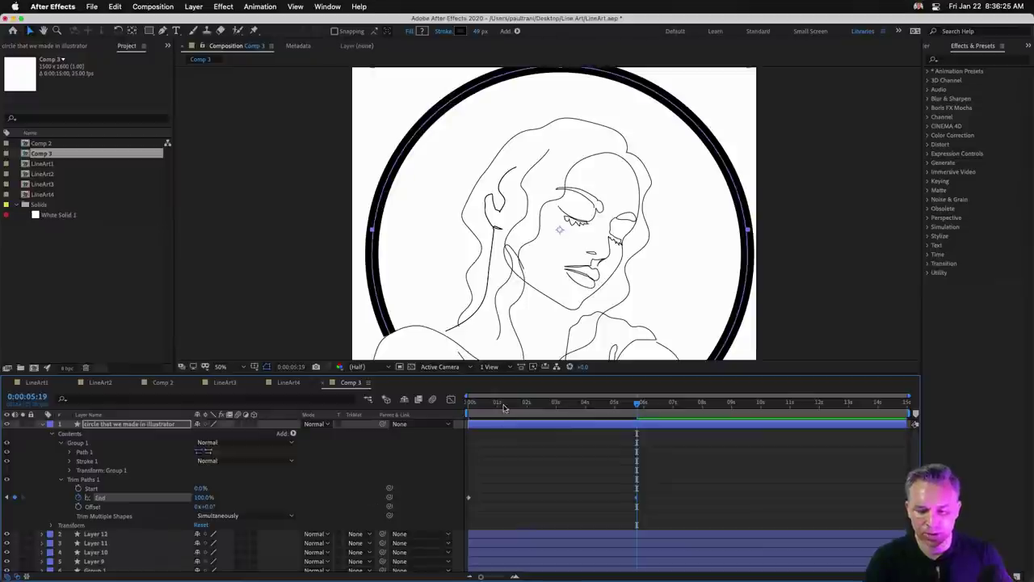
Play back Comp 3 from the start and scrub through the circle's drawing animation to the end of the composition.
{"action": "key", "text": "Home"}
{"action": "key", "text": "space"}
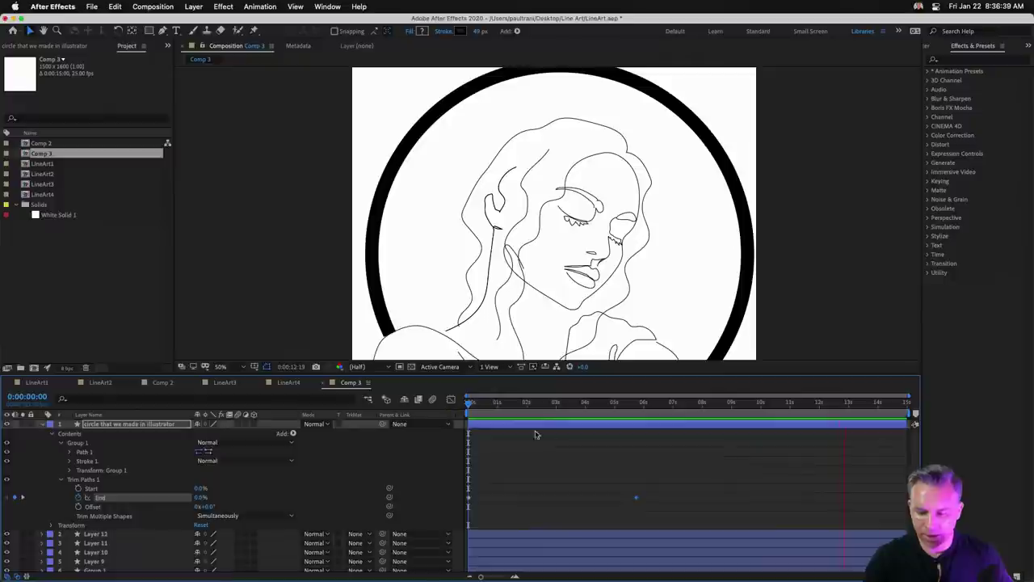
{"action": "key", "text": "space"}
{"action": "key", "text": "space"}
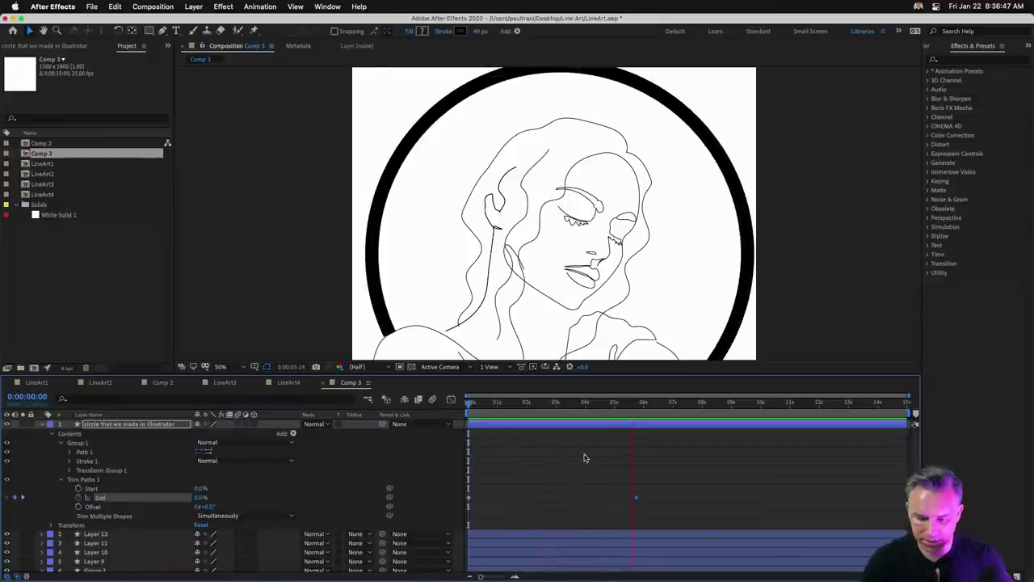
{"action": "key", "text": "space"}
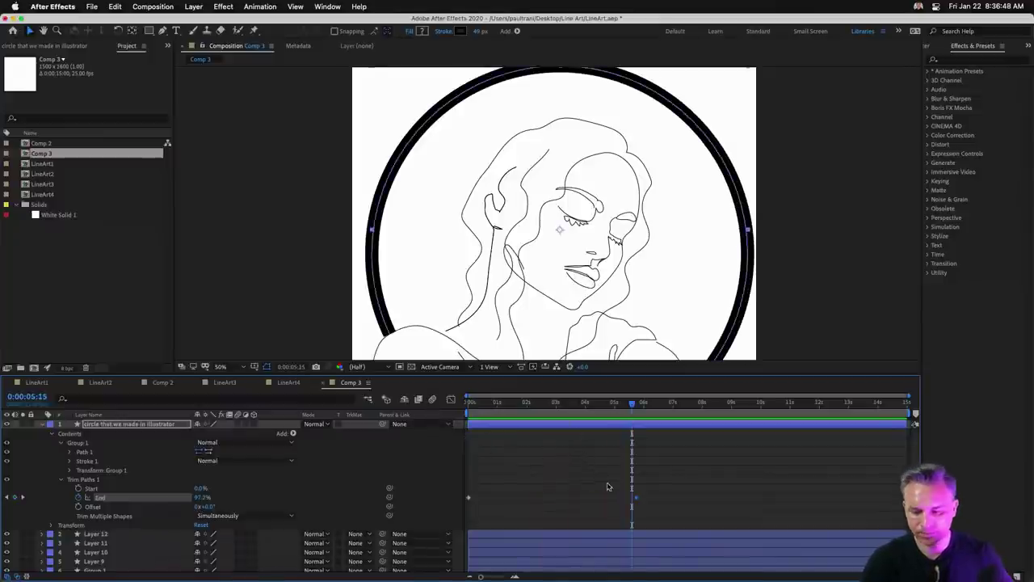
{"action": "left_click", "coordinate": [105, 428]}
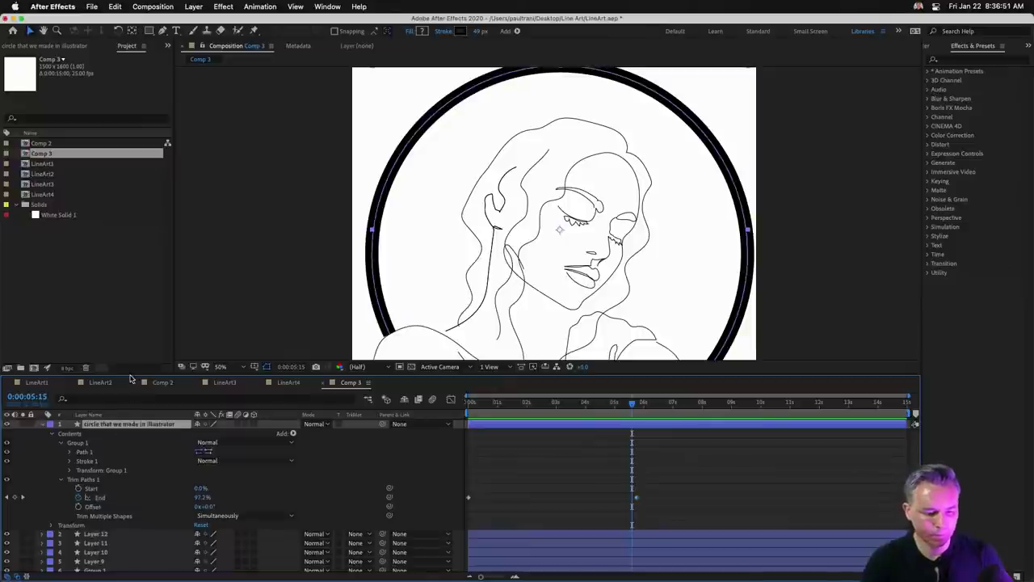
{"action": "key", "text": "Home"}
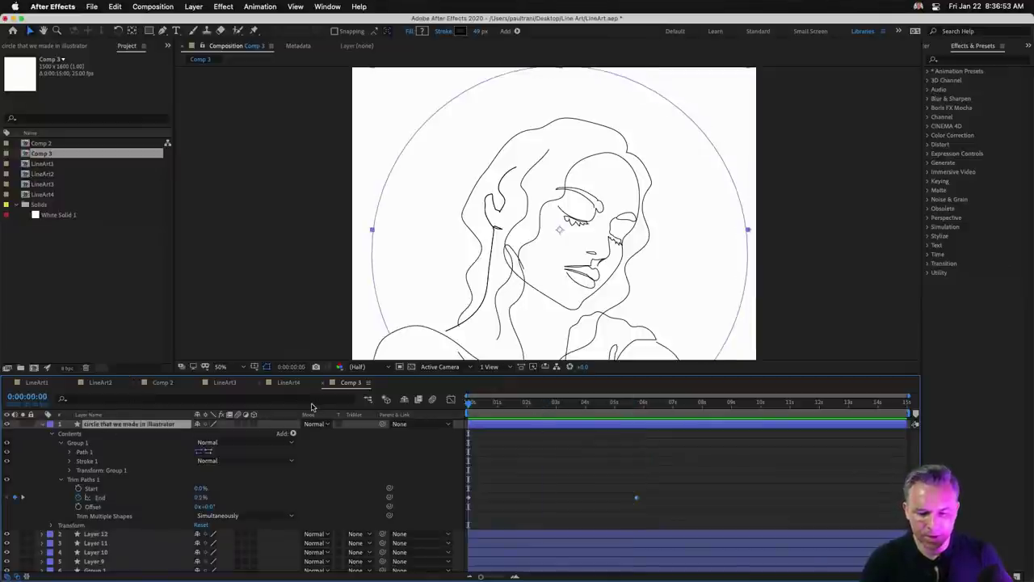
{"action": "left_click_drag", "start_coordinate": [470, 402], "coordinate": [637, 402]}
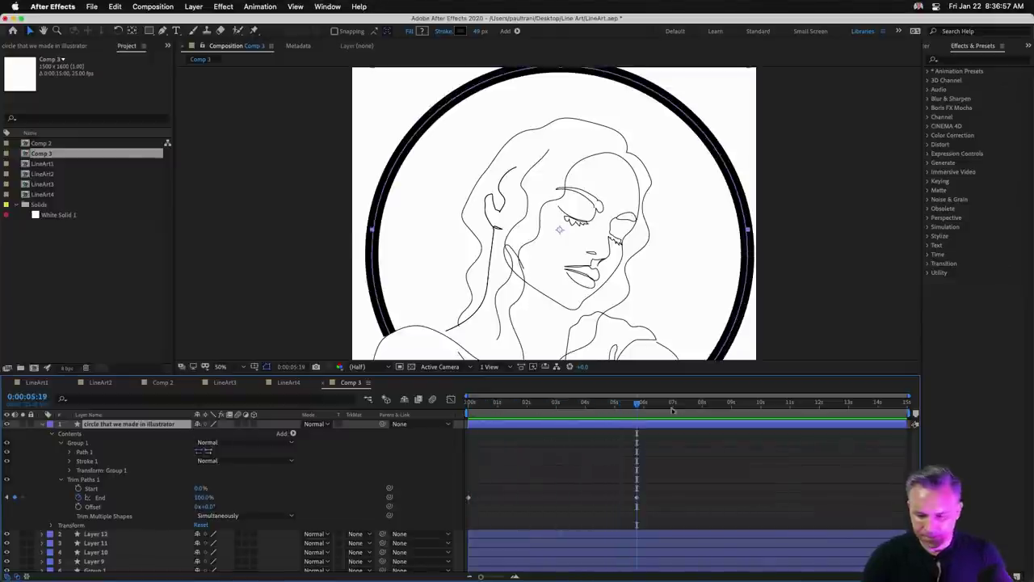
{"action": "left_click", "coordinate": [778, 404]}
{"action": "left_click_drag", "start_coordinate": [798, 403], "coordinate": [812, 403]}
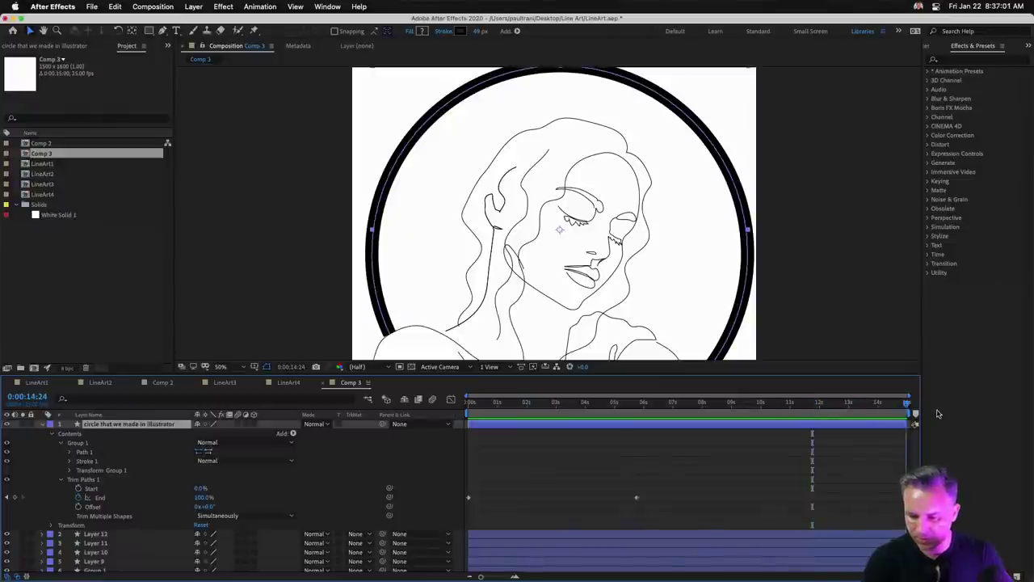
{"action": "key", "text": "End"}
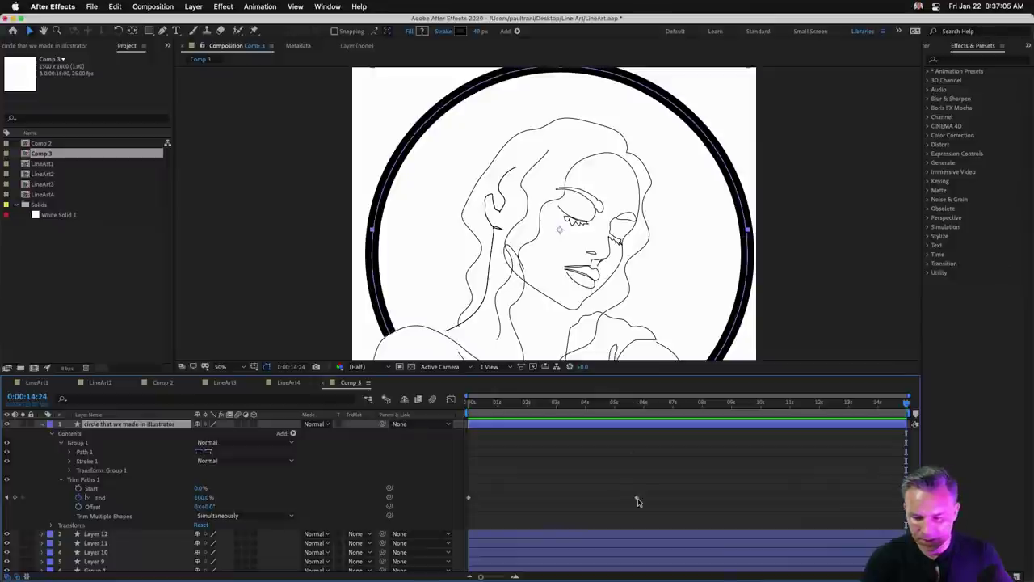
Move the circle's second Trim Paths End keyframe earlier to about 2.3 seconds and set the current time to 0:00:05:00.
{"action": "left_click_drag", "start_coordinate": [637, 498], "coordinate": [535, 498]}
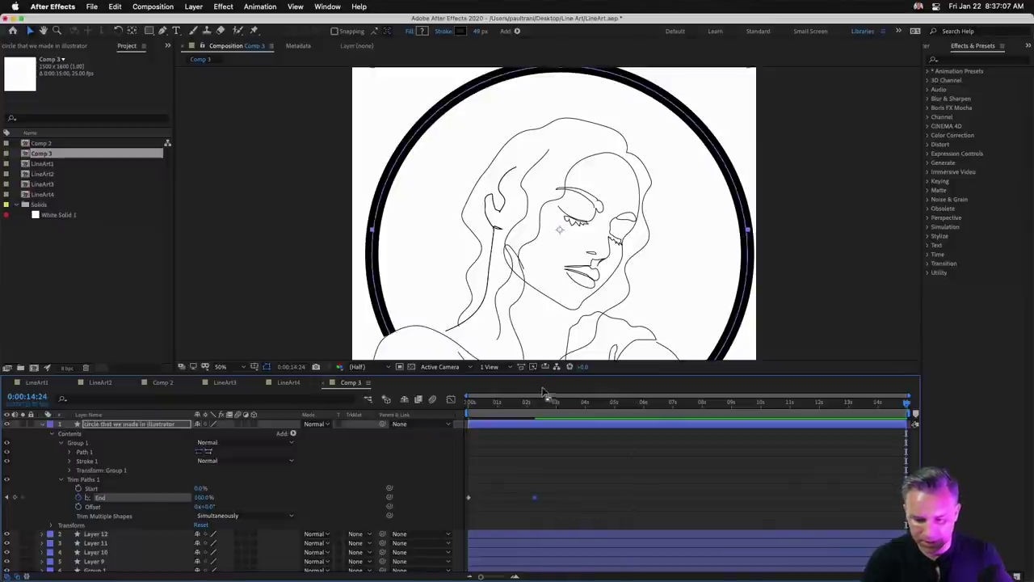
{"action": "left_click_drag", "start_coordinate": [528, 411], "coordinate": [644, 422]}
{"action": "left_click_drag", "start_coordinate": [561, 424], "coordinate": [614, 424]}
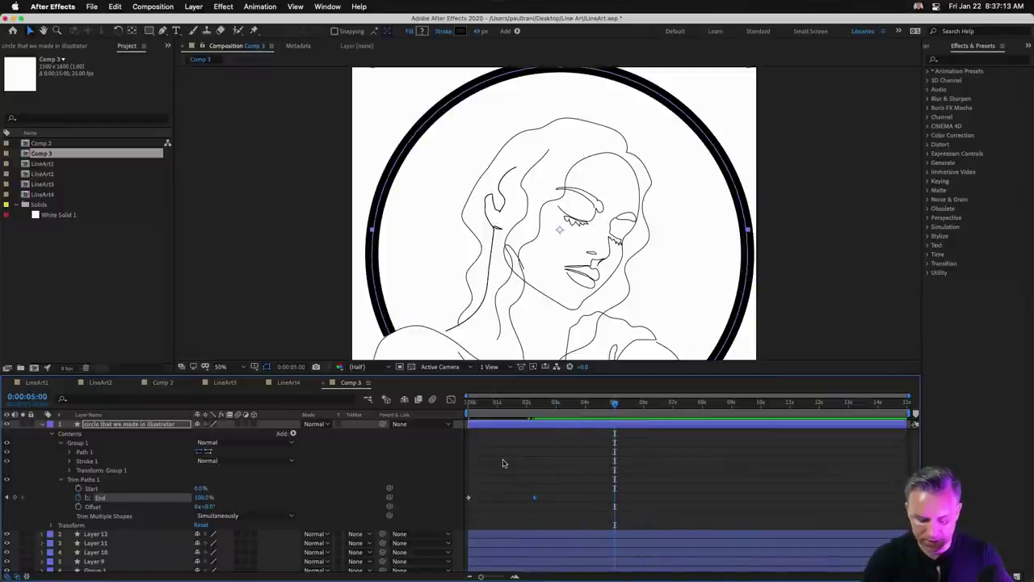
Shorten the duration of Comp 3 to 0:00:05:00 in the composition settings.
{"action": "key", "text": "super+k"}
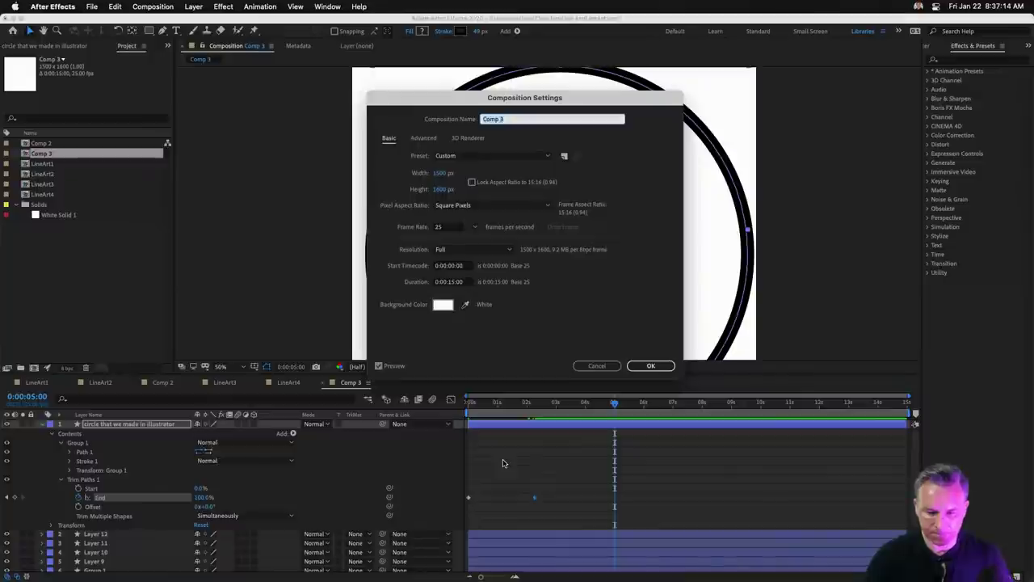
{"action": "left_click", "coordinate": [449, 282]}
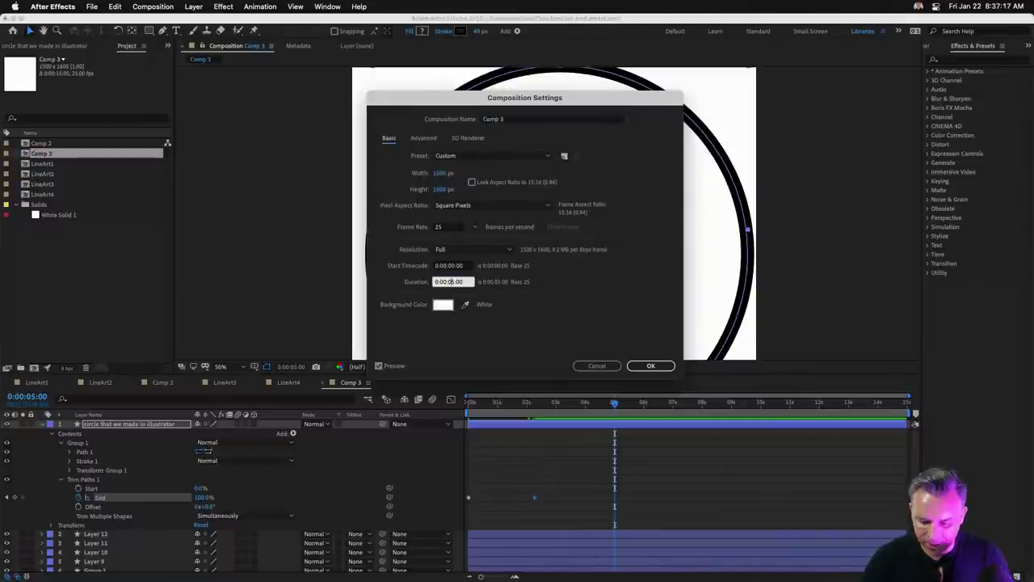
{"action": "key", "text": "Return"}
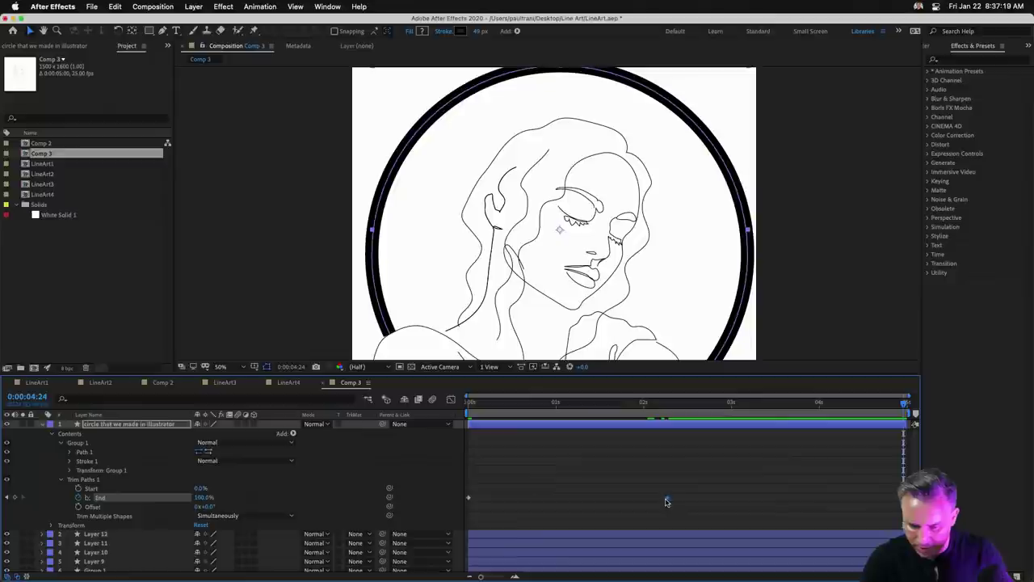
Shift the 100% End keyframe to about 2.4 seconds, keyframe Start from 0% there to 100% at 0:00:04:24, and preview the animation.
{"action": "left_click", "coordinate": [669, 497]}
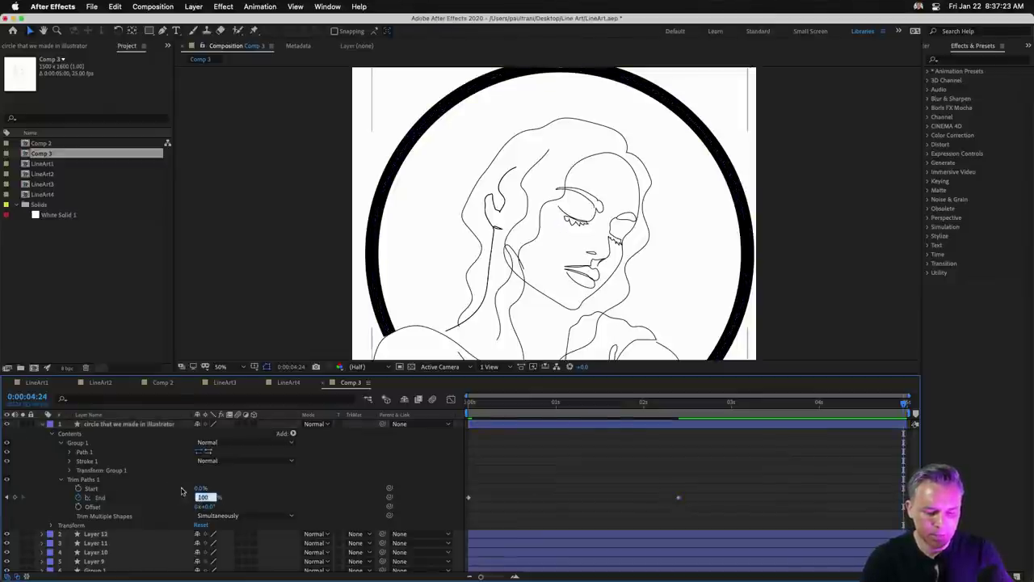
{"action": "key", "text": "Return"}
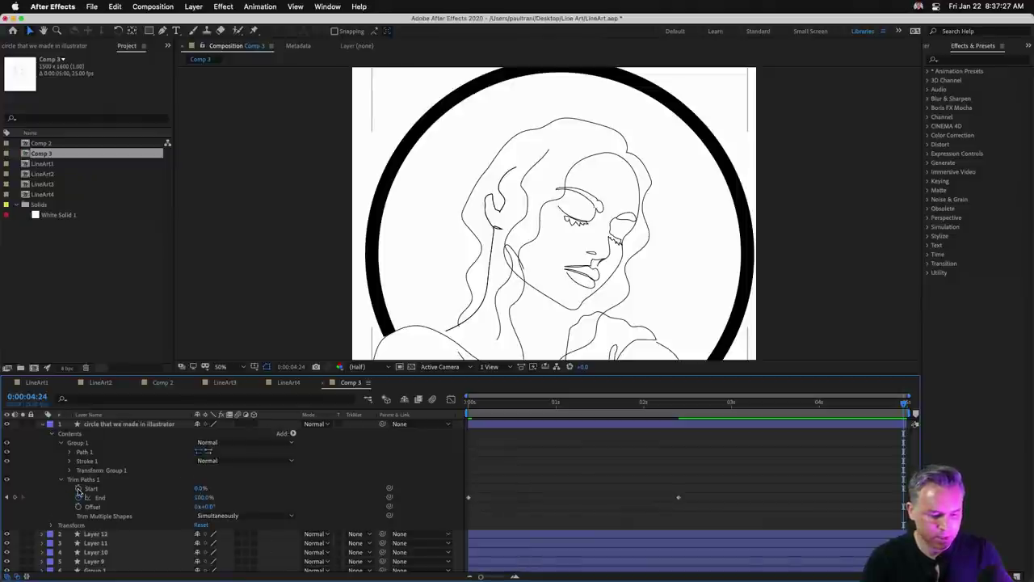
{"action": "left_click", "coordinate": [78, 489]}
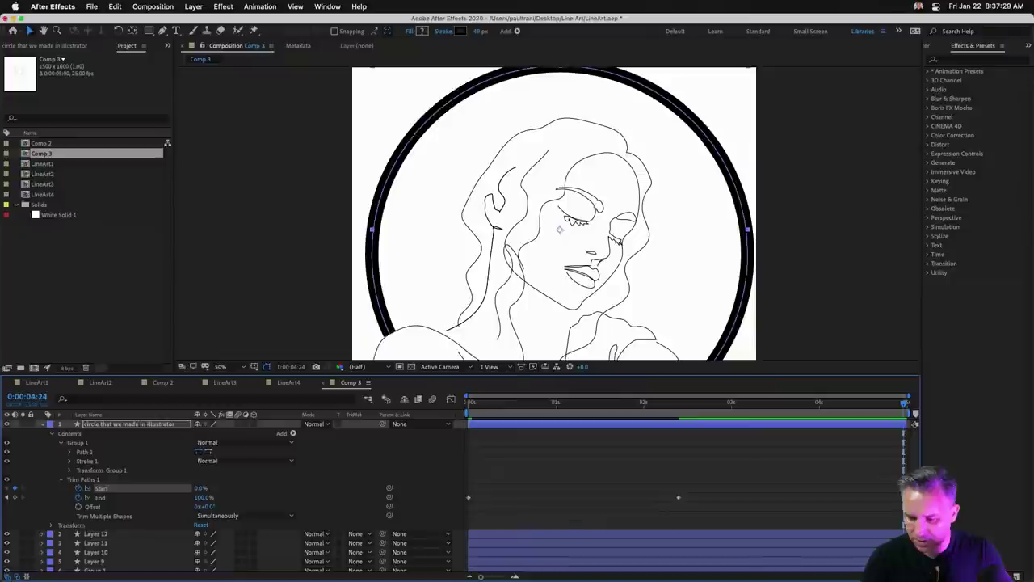
{"action": "left_click", "coordinate": [577, 474]}
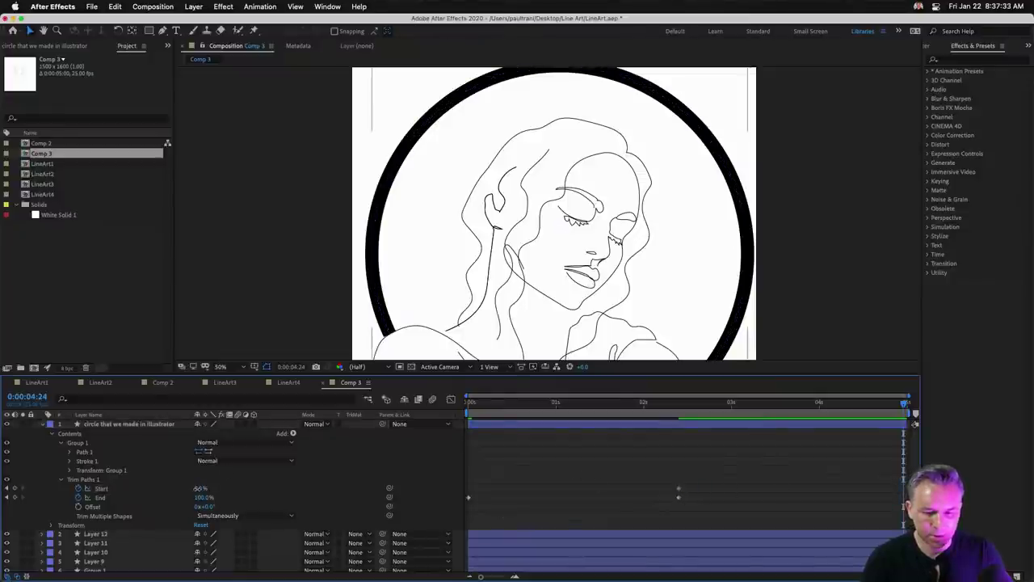
{"action": "left_click_drag", "start_coordinate": [200, 488], "coordinate": [247, 487]}
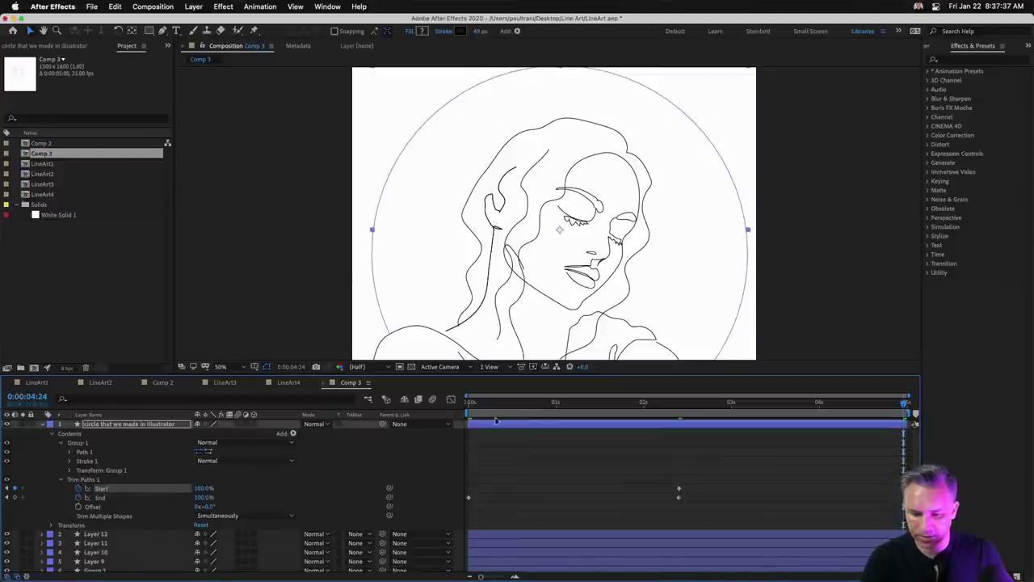
{"action": "key", "text": "space"}
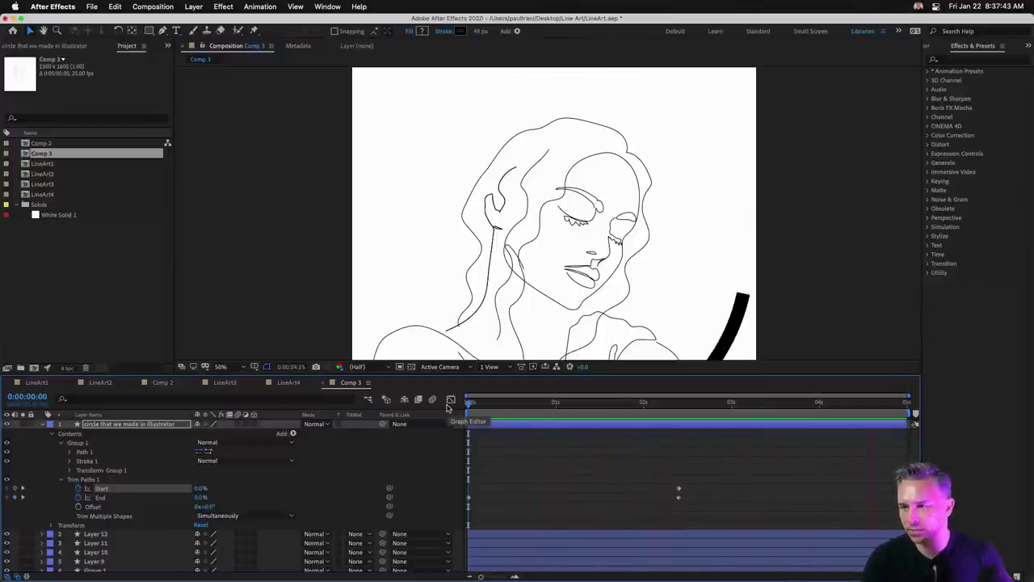
Apply Easy Ease to all of the circle's Trim Paths Start and End keyframes and preview the eased animation.
{"action": "key", "text": "space"}
{"action": "key", "text": "space"}
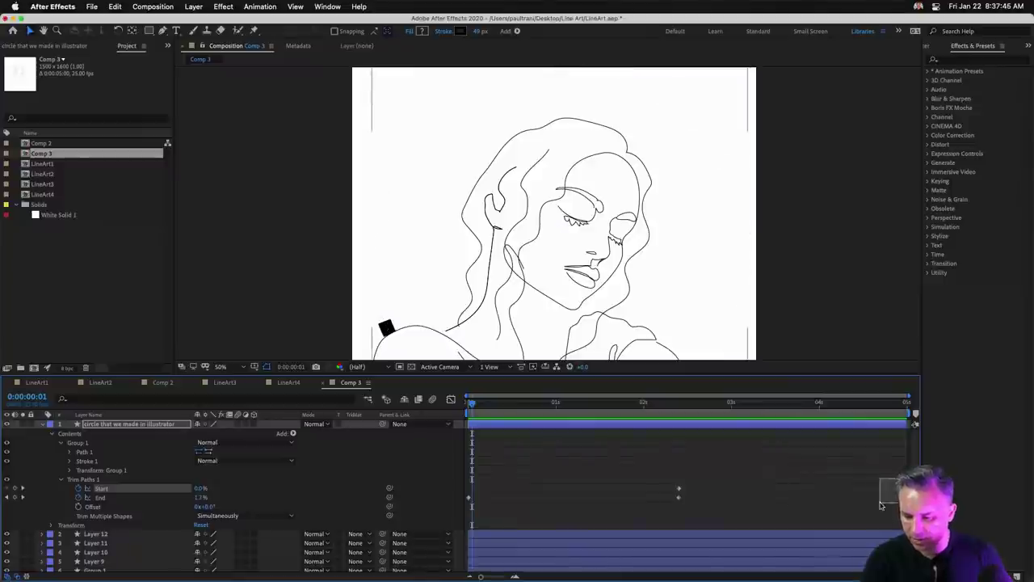
{"action": "key", "text": "space"}
{"action": "right_click", "coordinate": [471, 501]}
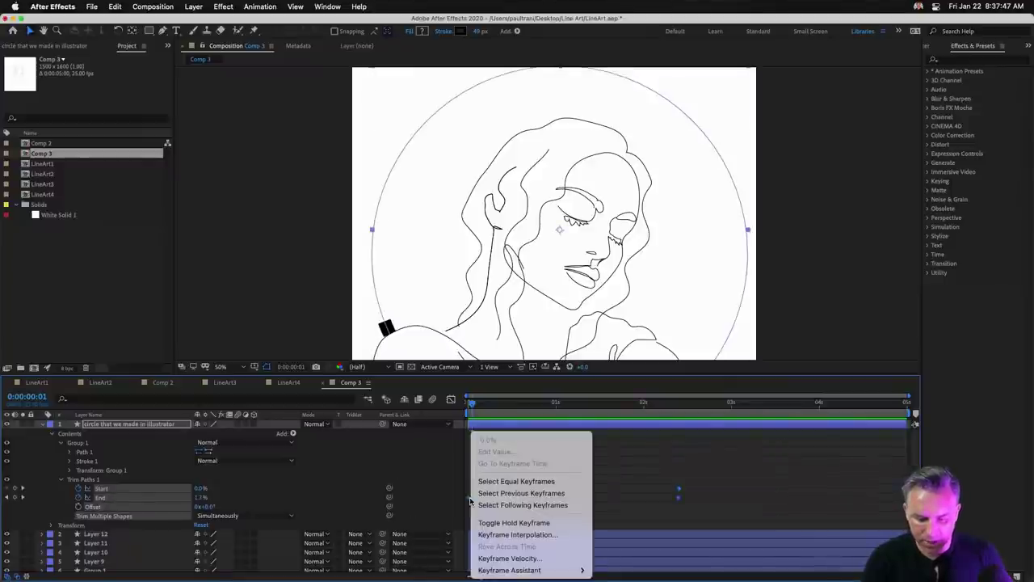
{"action": "mouse_move", "coordinate": [526, 569]}
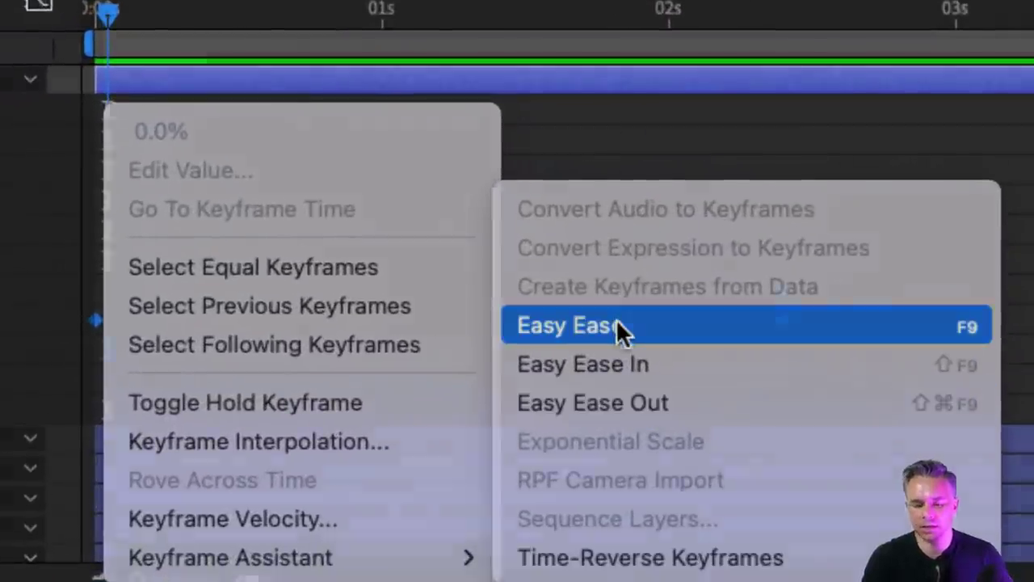
{"action": "left_click", "coordinate": [616, 325]}
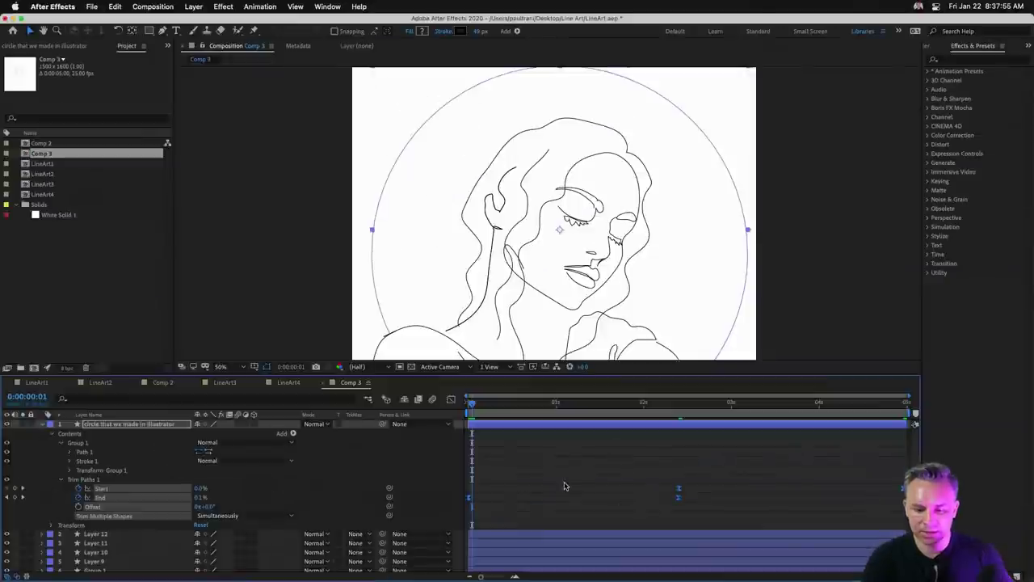
{"action": "key", "text": "space"}
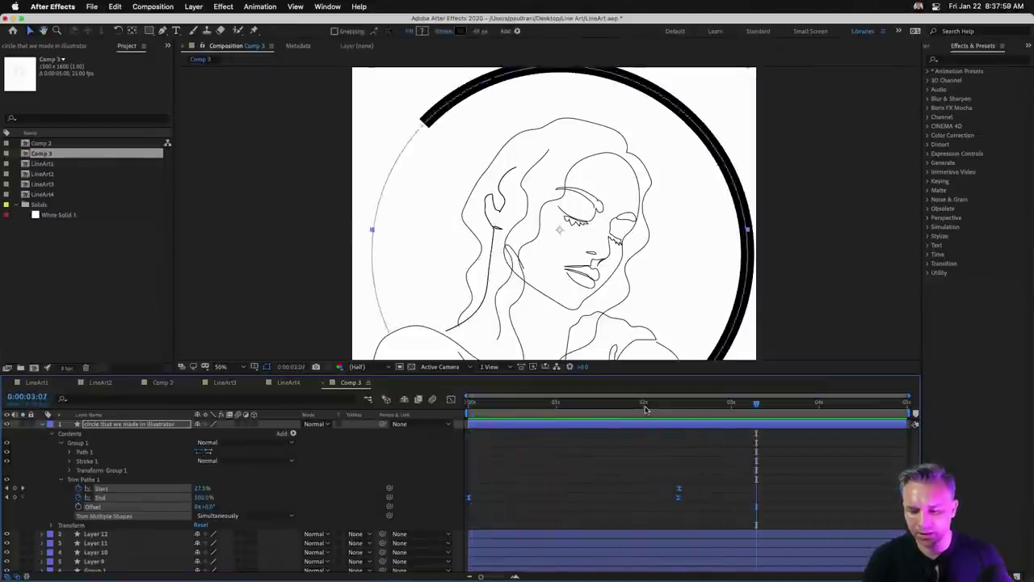
Return to the first frame and copy all of the circle's Trim Paths Start and End keyframes.
{"action": "mouse_move", "coordinate": [645, 404]}
{"action": "left_mouse_down"}
{"action": "mouse_move", "coordinate": [873, 413]}
{"action": "mouse_move", "coordinate": [655, 416]}
{"action": "mouse_move", "coordinate": [844, 414]}
{"action": "mouse_move", "coordinate": [307, 391]}
{"action": "left_mouse_up"}
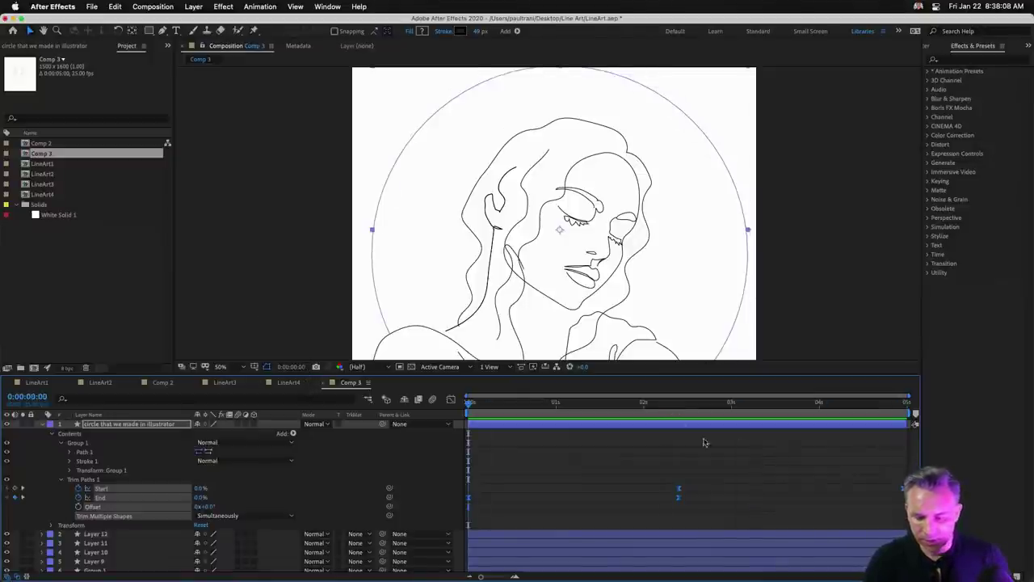
{"action": "left_click", "coordinate": [773, 477]}
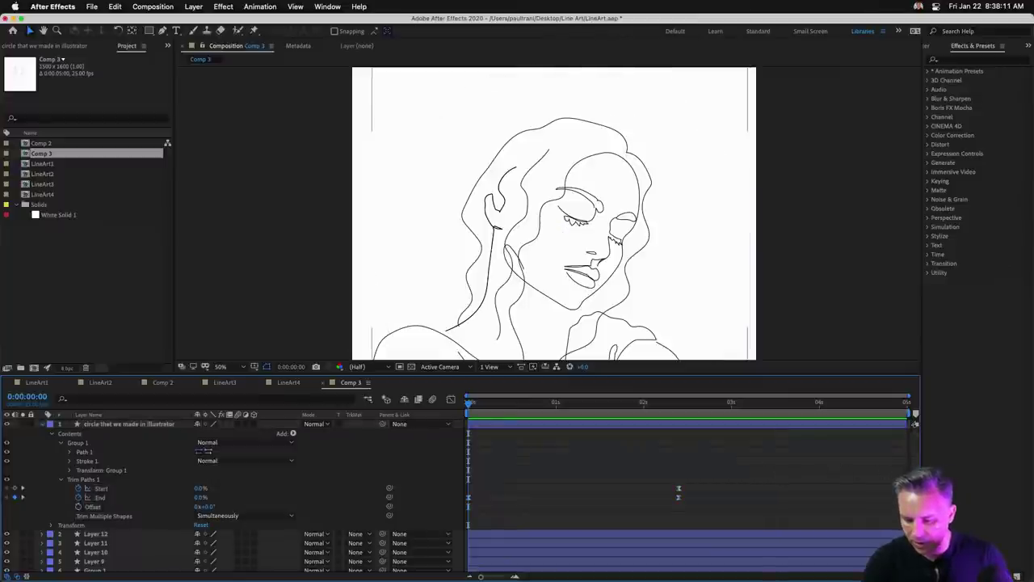
{"action": "left_click_drag", "start_coordinate": [885, 476], "coordinate": [431, 529]}
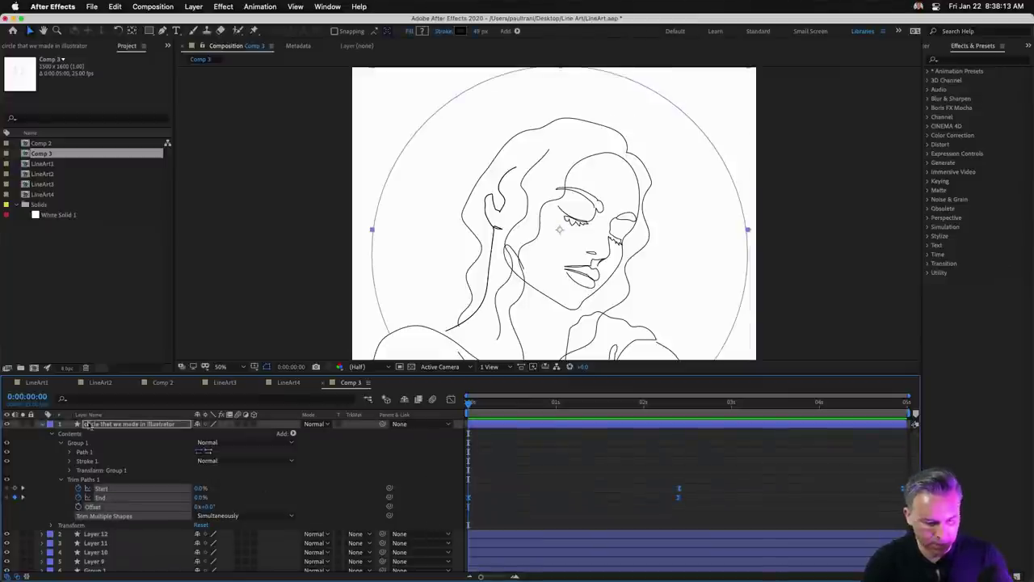
Set the circle's Stroke 1 width to 2 and collapse the layer's contents.
{"action": "left_click", "coordinate": [70, 453]}
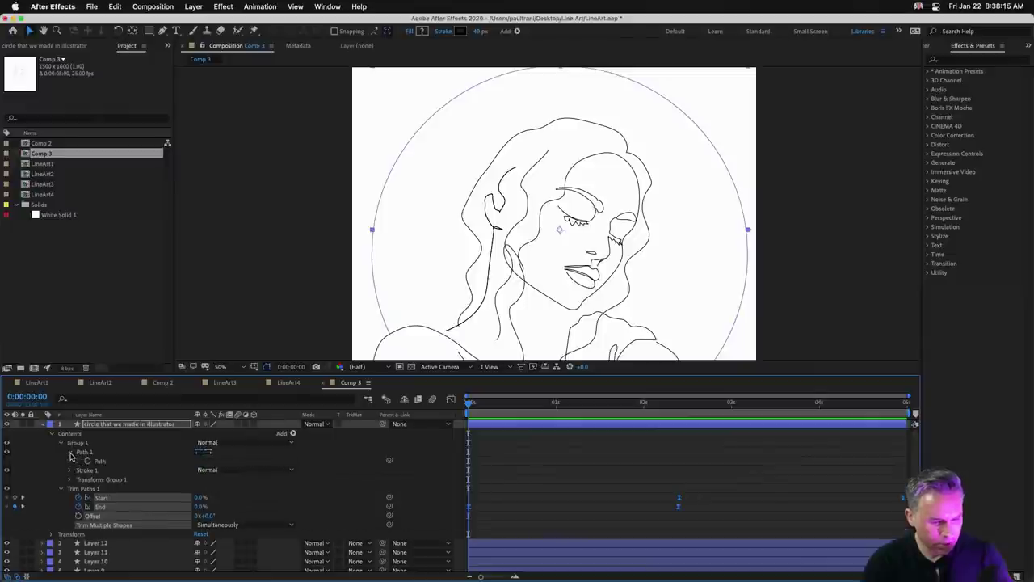
{"action": "left_click", "coordinate": [70, 451]}
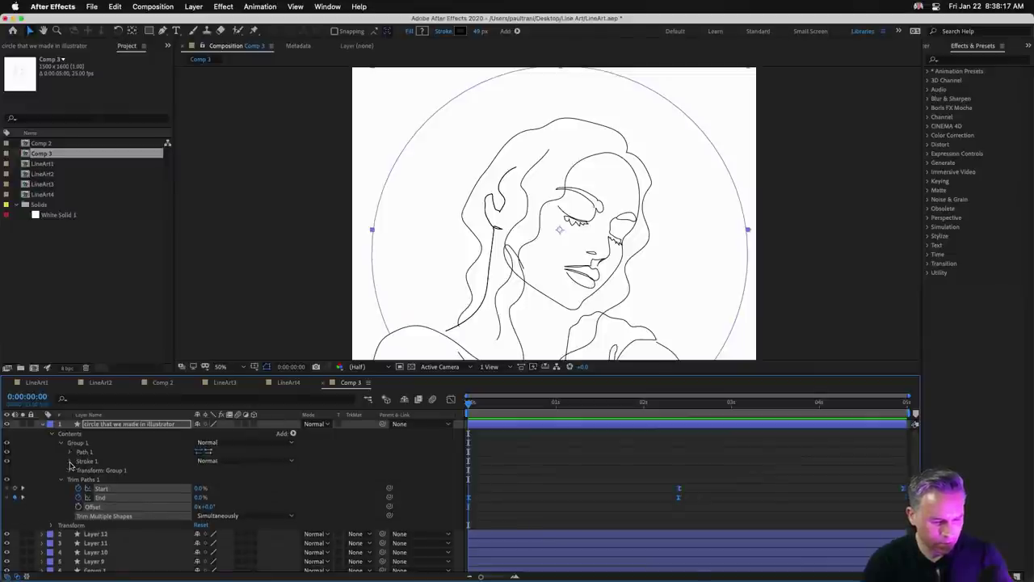
{"action": "left_click", "coordinate": [71, 461]}
{"action": "left_click", "coordinate": [200, 498]}
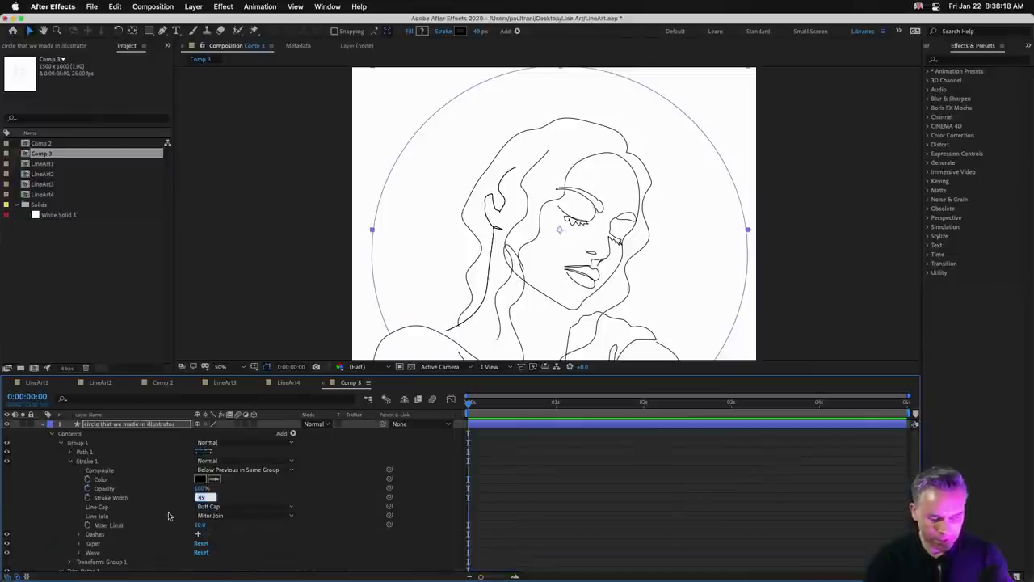
{"action": "type", "text": "2"}
{"action": "key", "text": "Return"}
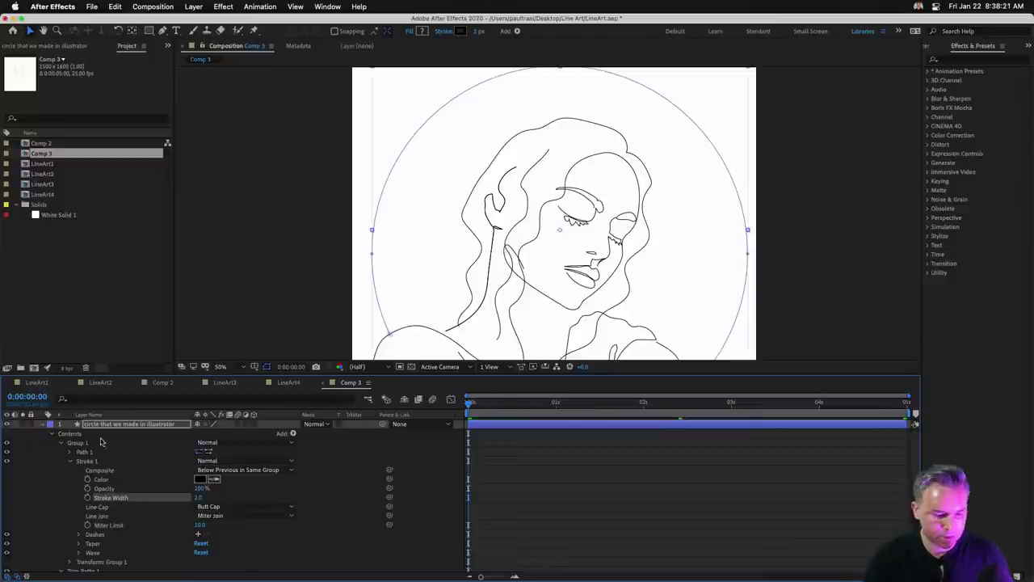
{"action": "left_click", "coordinate": [70, 461]}
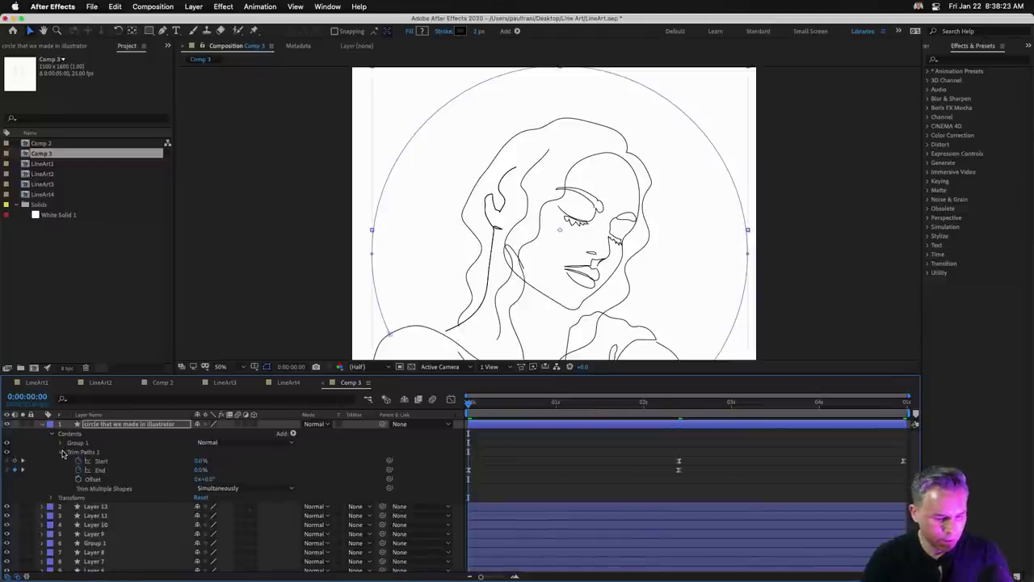
{"action": "left_click", "coordinate": [61, 443]}
{"action": "left_click", "coordinate": [52, 434]}
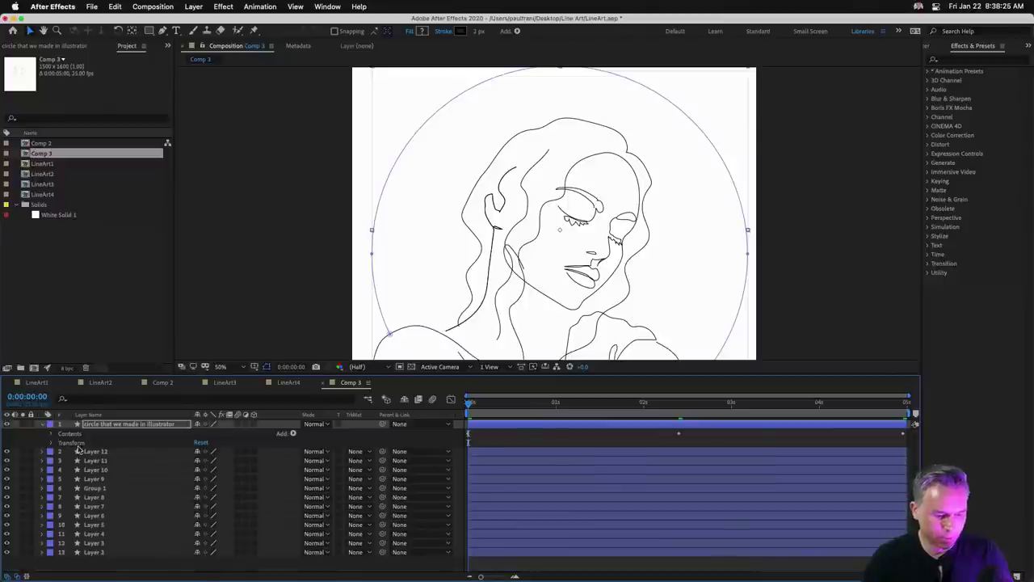
Paste the copied Trim Paths keyframes onto Layer 12, the eye line at the face's edge, and reveal its keyframed properties.
{"action": "left_click", "coordinate": [95, 452]}
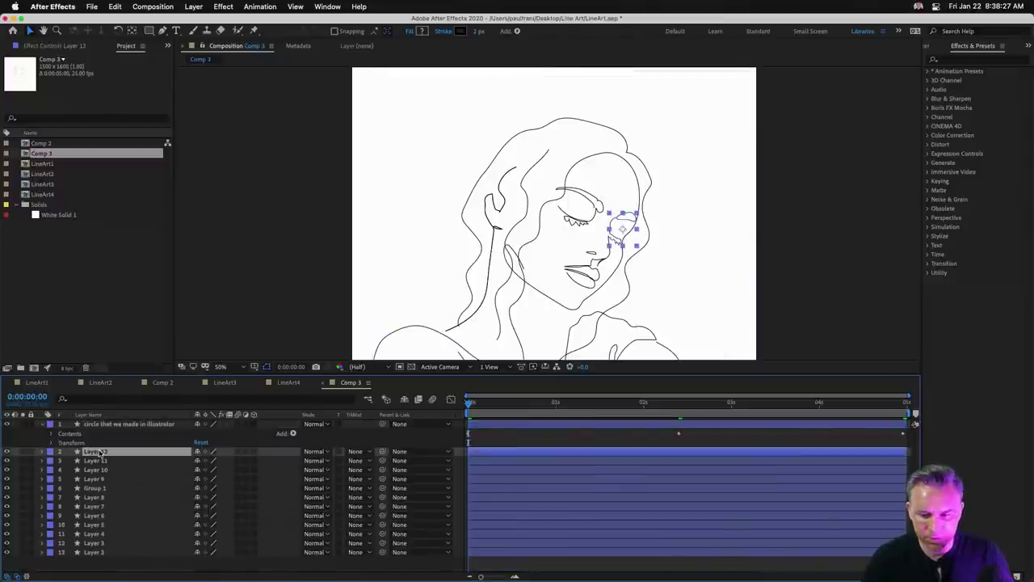
{"action": "scroll", "coordinate": [561, 217], "scroll_direction": "up", "scroll_amount": 6}
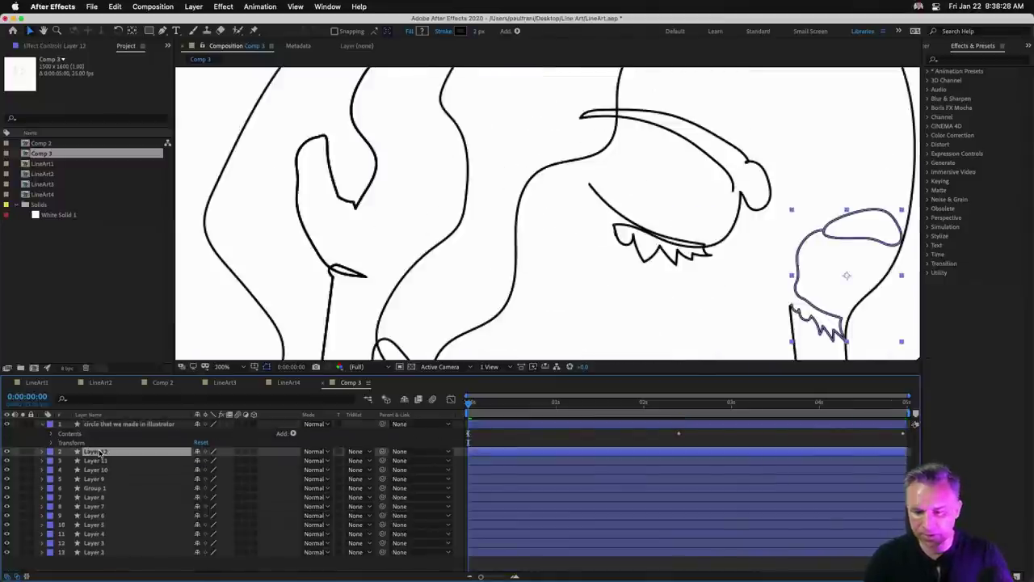
{"action": "left_click_drag", "start_coordinate": [637, 210], "coordinate": [420, 105]}
{"action": "key", "text": "v"}
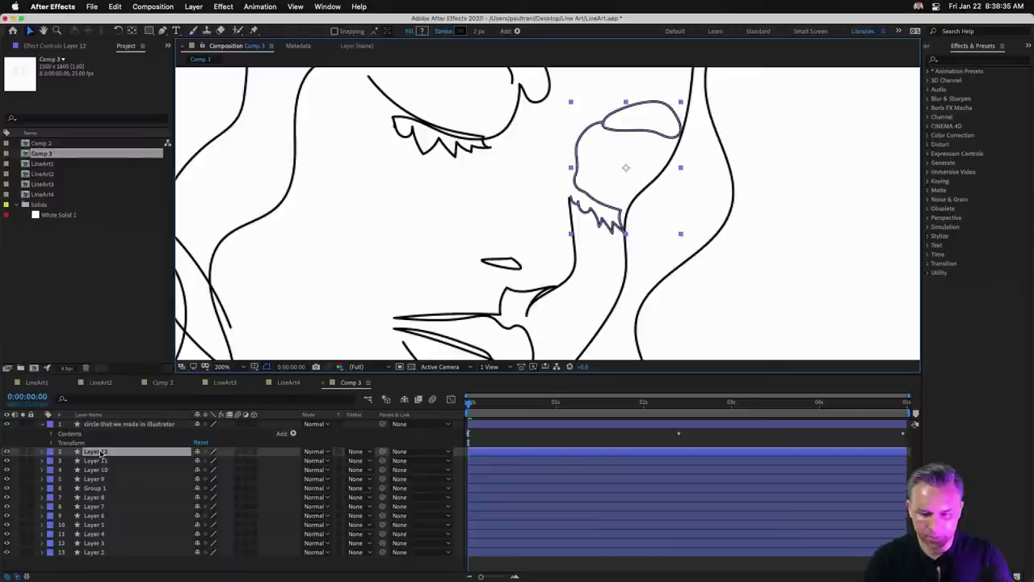
{"action": "key", "text": "Return"}
{"action": "key", "text": "u"}
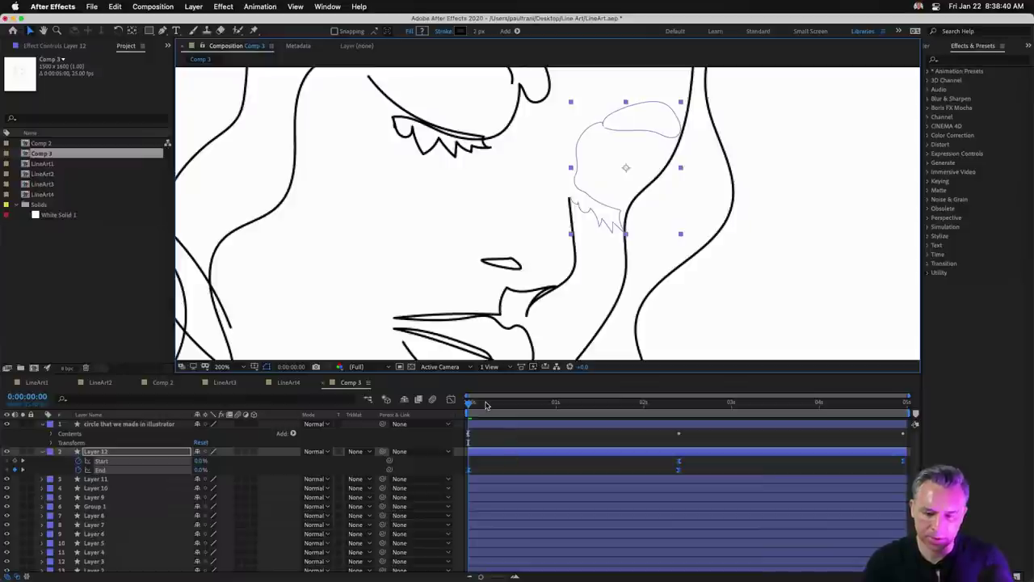
Play back Layer 12's line animation and return to the first frame.
{"action": "left_click", "coordinate": [476, 463]}
{"action": "key", "text": "space"}
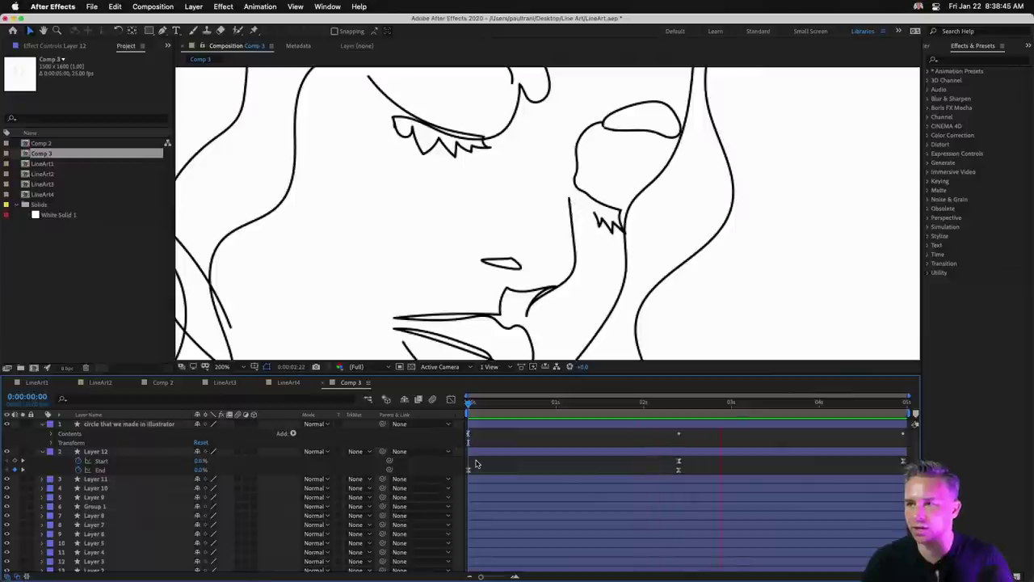
{"action": "key", "text": "space"}
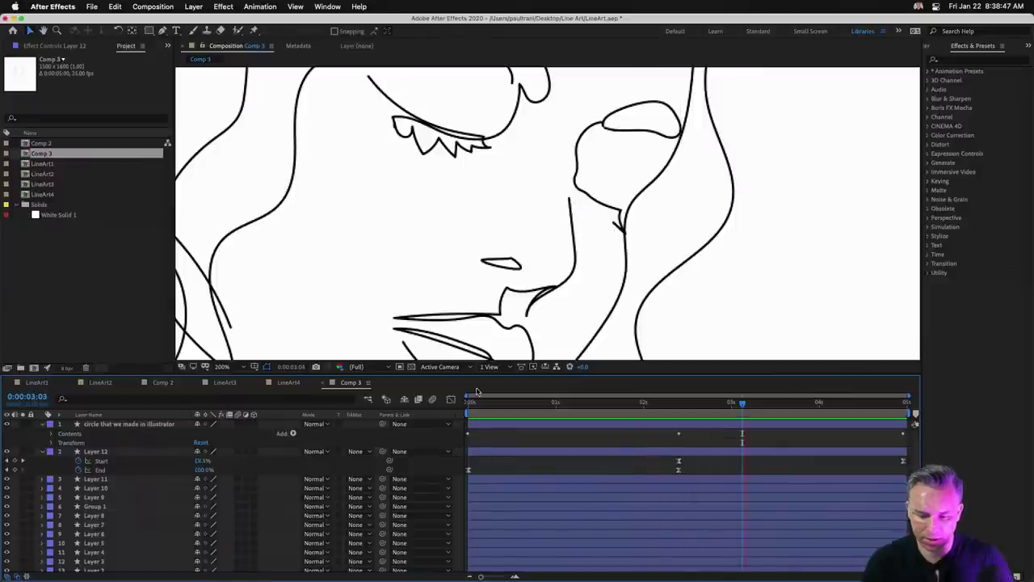
{"action": "left_click", "coordinate": [473, 400]}
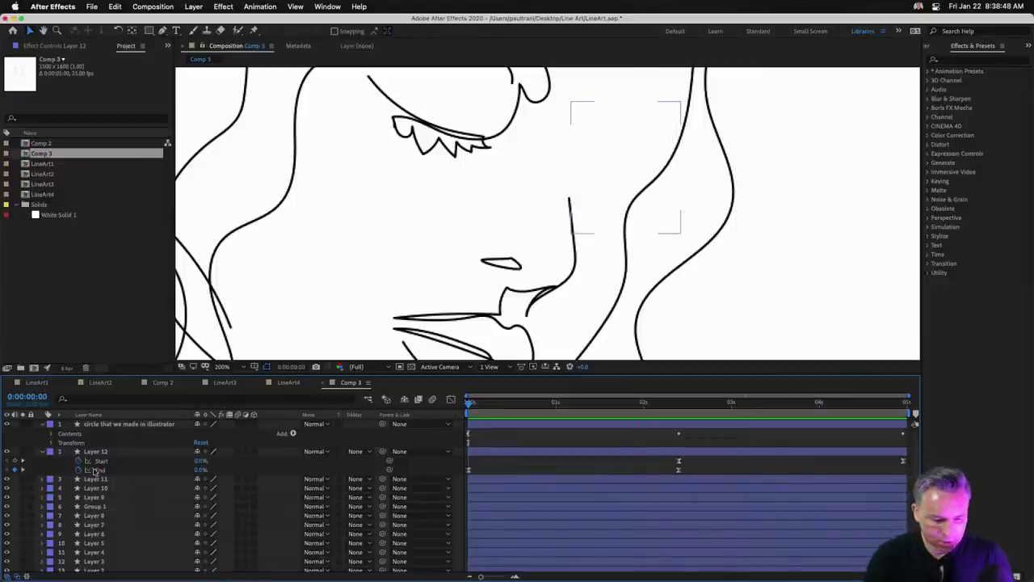
Paste the copied Trim Paths keyframes onto all remaining line layers from Layer 11 down to Layer 2.
{"action": "left_click", "coordinate": [96, 479]}
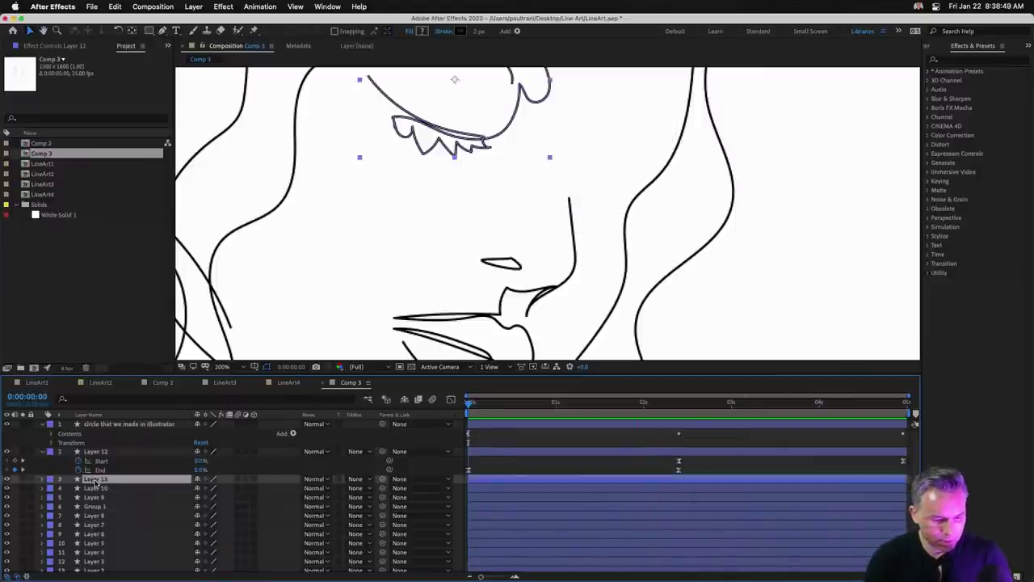
{"action": "scroll", "coordinate": [99, 566], "scroll_direction": "down", "scroll_amount": 1}
{"action": "left_click", "coordinate": [93, 568], "text": "shift"}
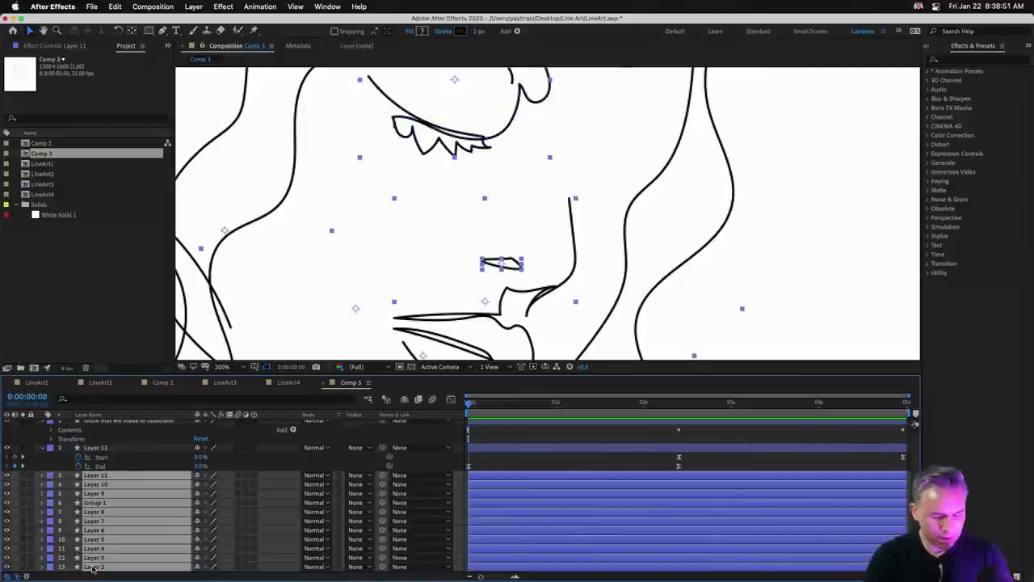
{"action": "key", "text": "super+v"}
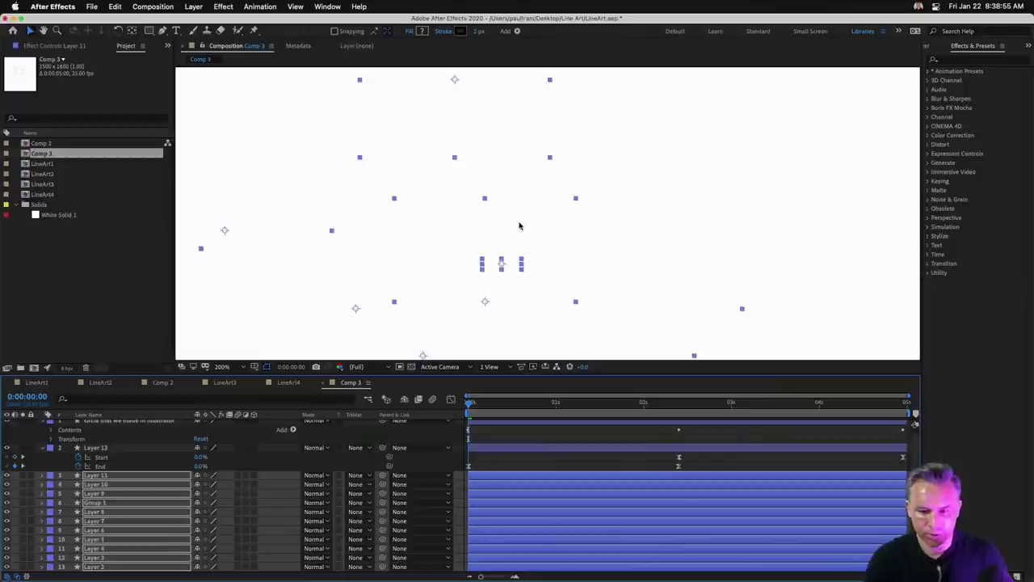
{"action": "key", "text": "F3"}
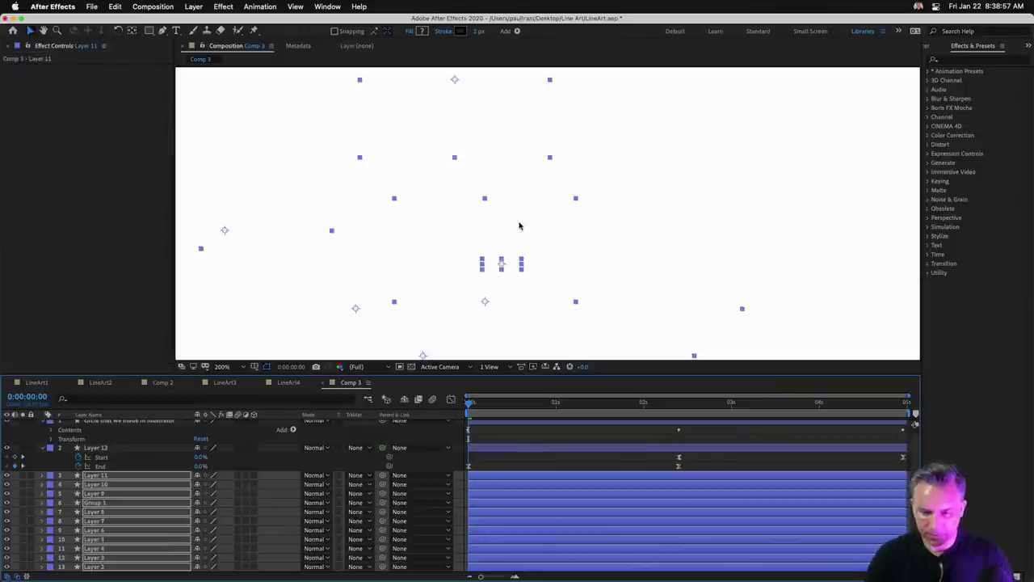
{"action": "left_click", "coordinate": [45, 87]}
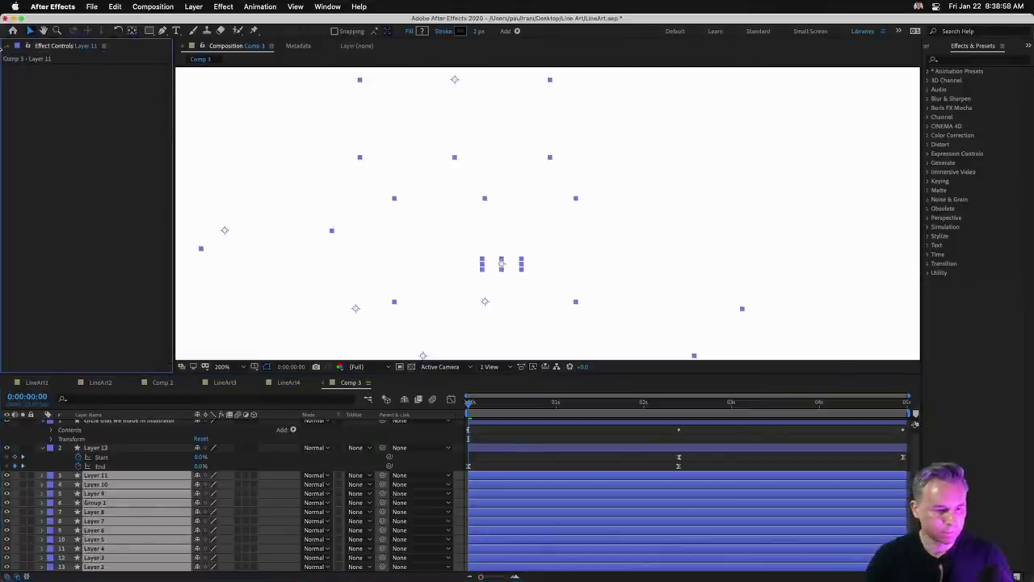
{"action": "left_click", "coordinate": [227, 321]}
Deselect all layers and play back the whole portrait's drawing animation at 50% magnification.
{"action": "key", "text": "comma"}
{"action": "key", "text": "comma"}
{"action": "key", "text": "comma"}
{"action": "key", "text": "comma"}
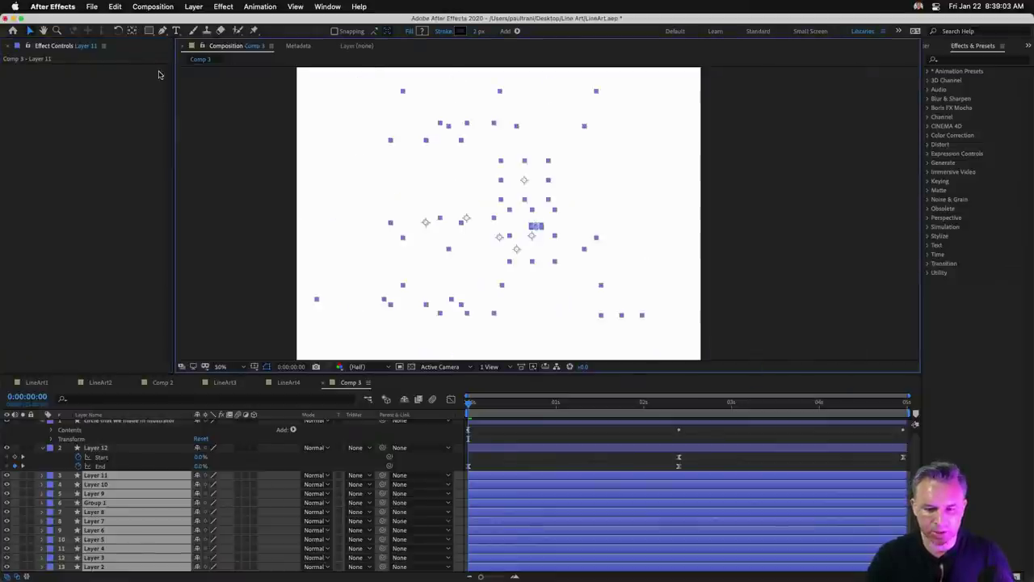
{"action": "key", "text": "super+shift+a"}
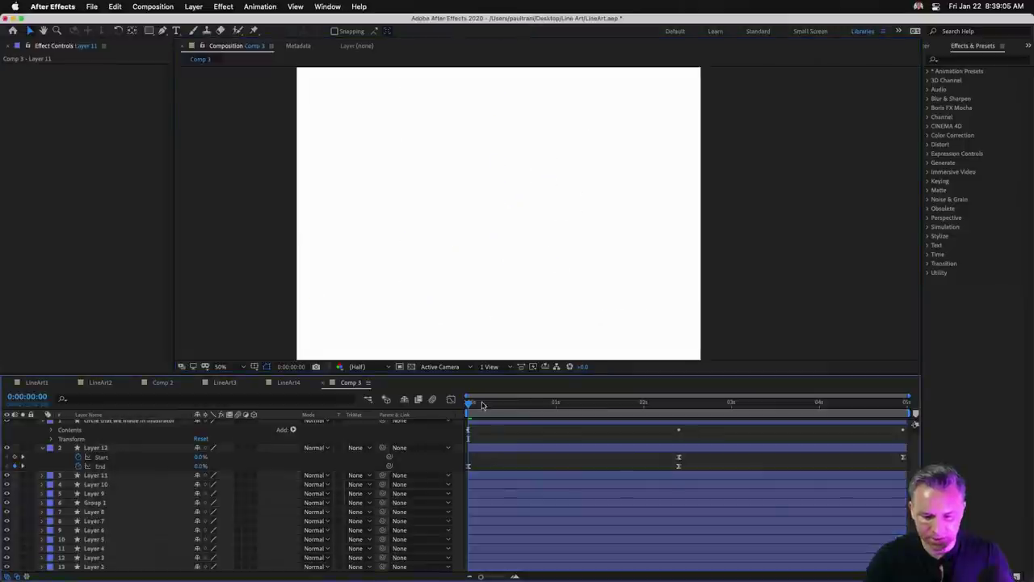
{"action": "key", "text": "space"}
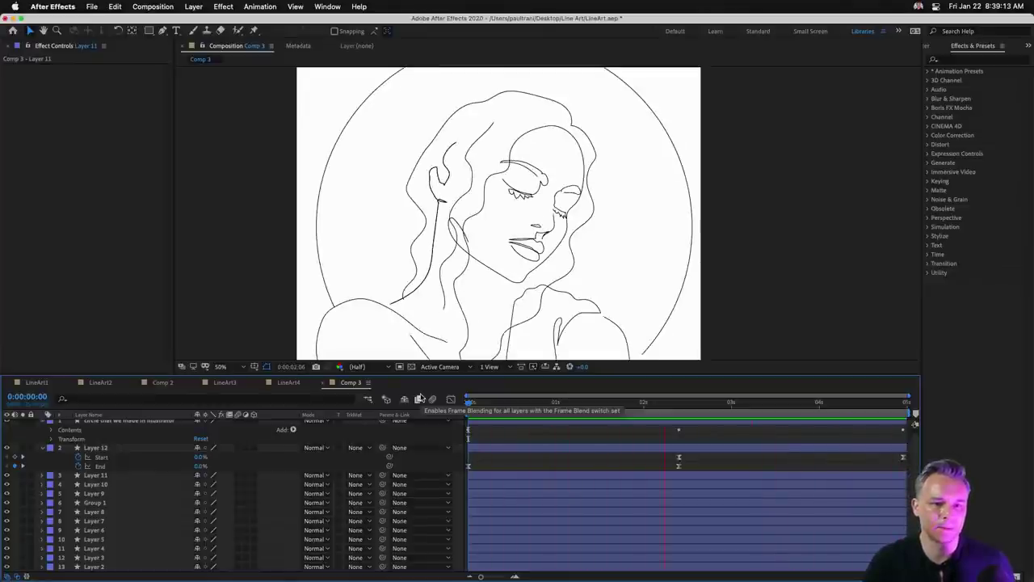
{"action": "key", "text": "space"}
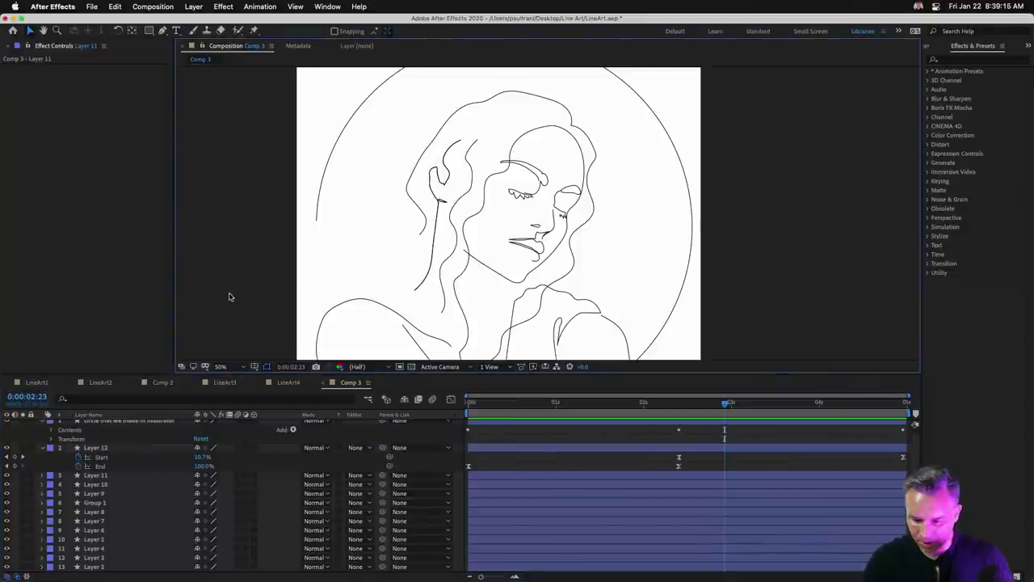
Play back the finished line animation in the maximized composition view, then restore the regular workspace layout.
{"action": "key", "text": "grave"}
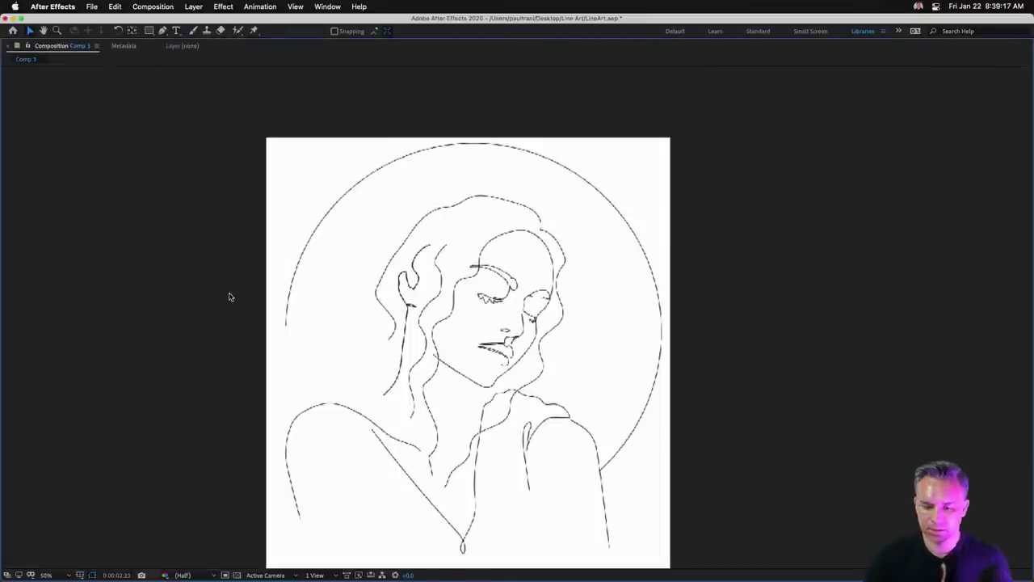
{"action": "left_click_drag", "start_coordinate": [225, 292], "coordinate": [251, 252]}
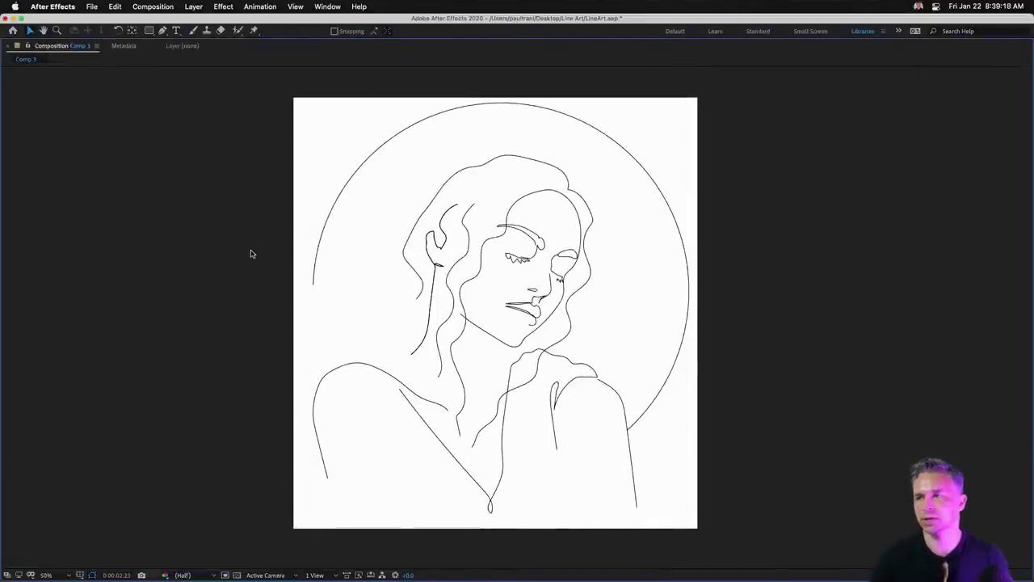
{"action": "key", "text": "space"}
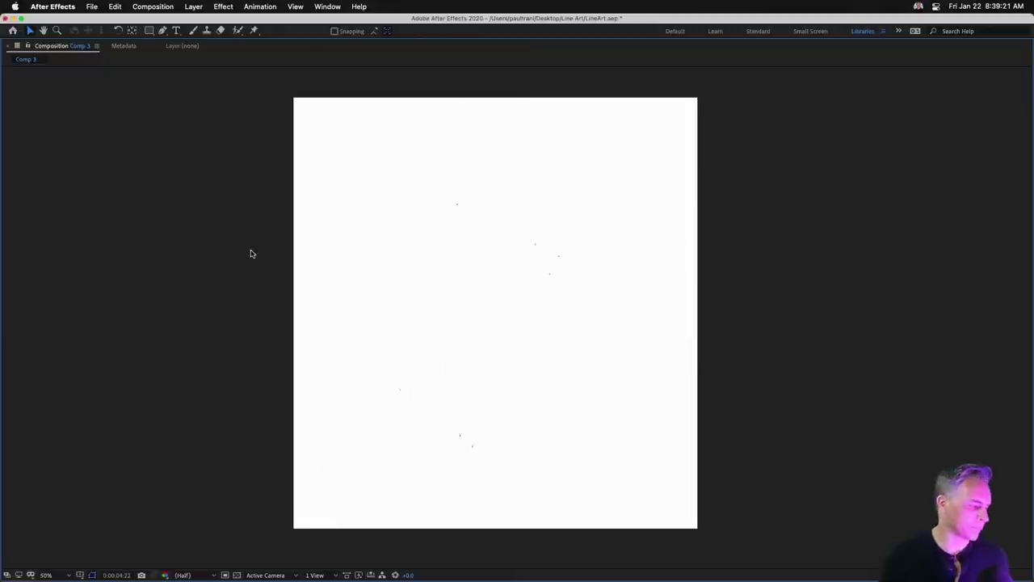
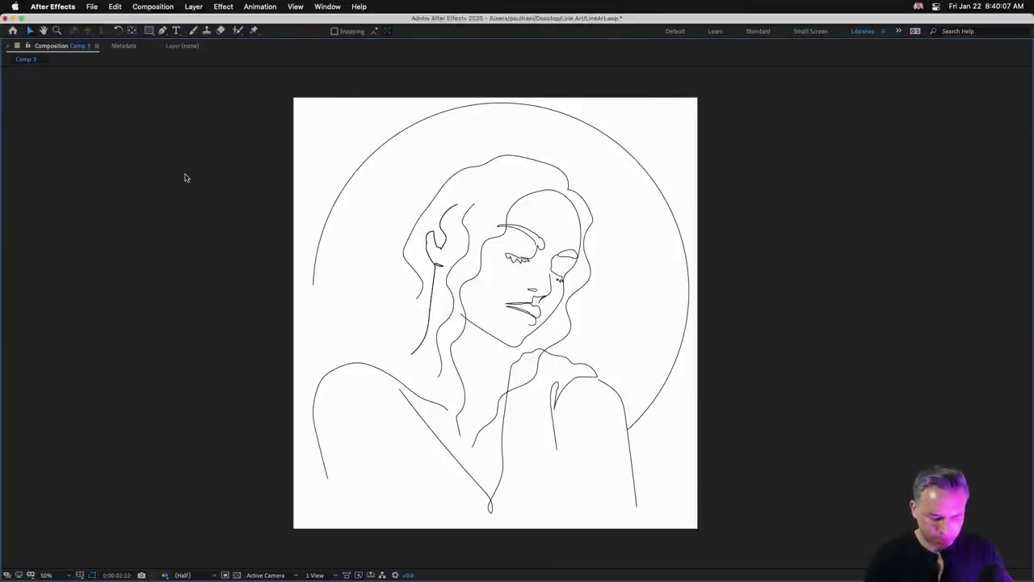
{"action": "key", "text": "grave"}
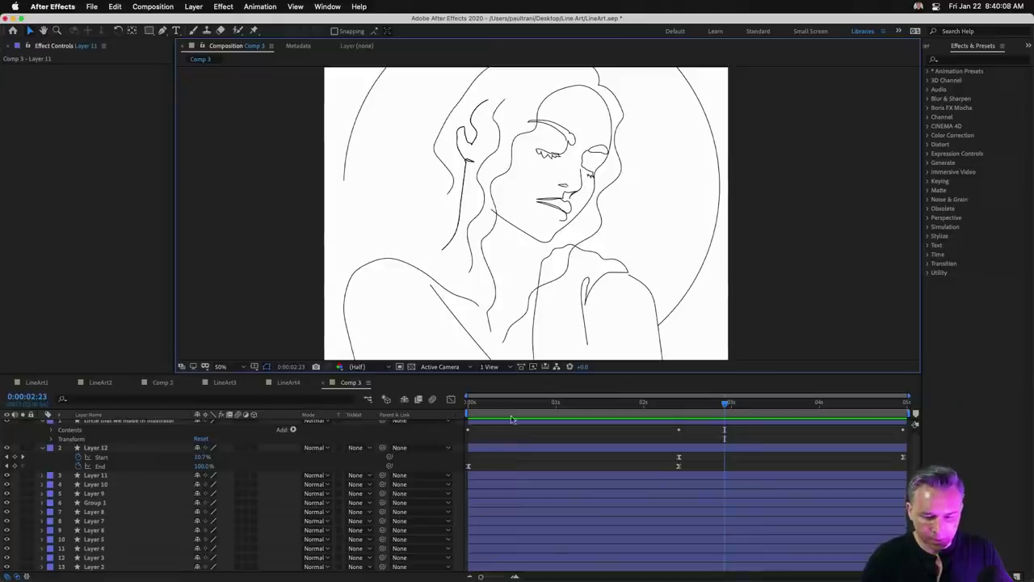
Identify the layer that contains the lips lines and rename that layer from Layer 9 to "lips".
{"action": "key", "text": "Home"}
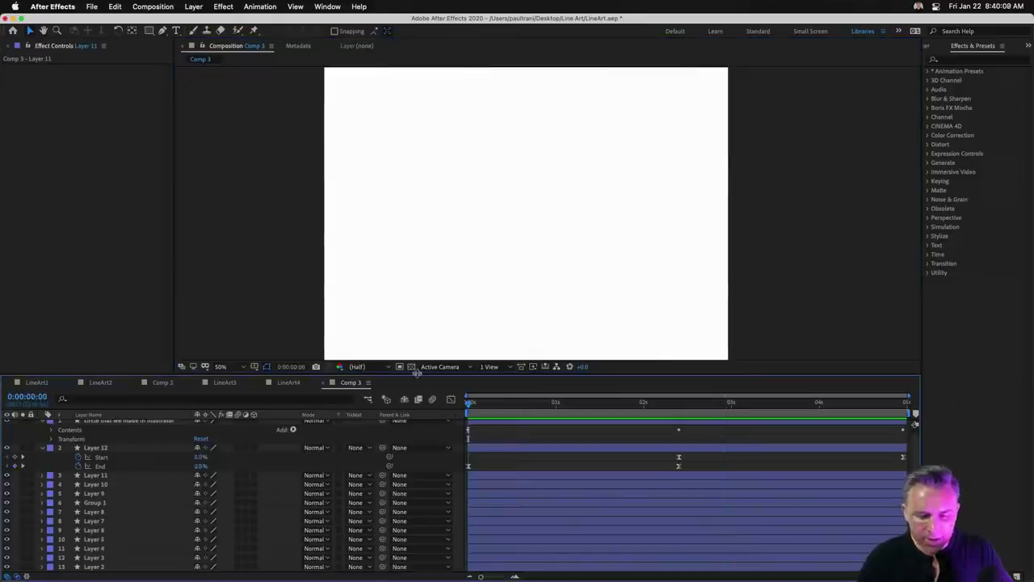
{"action": "left_click_drag", "start_coordinate": [416, 371], "coordinate": [422, 235]}
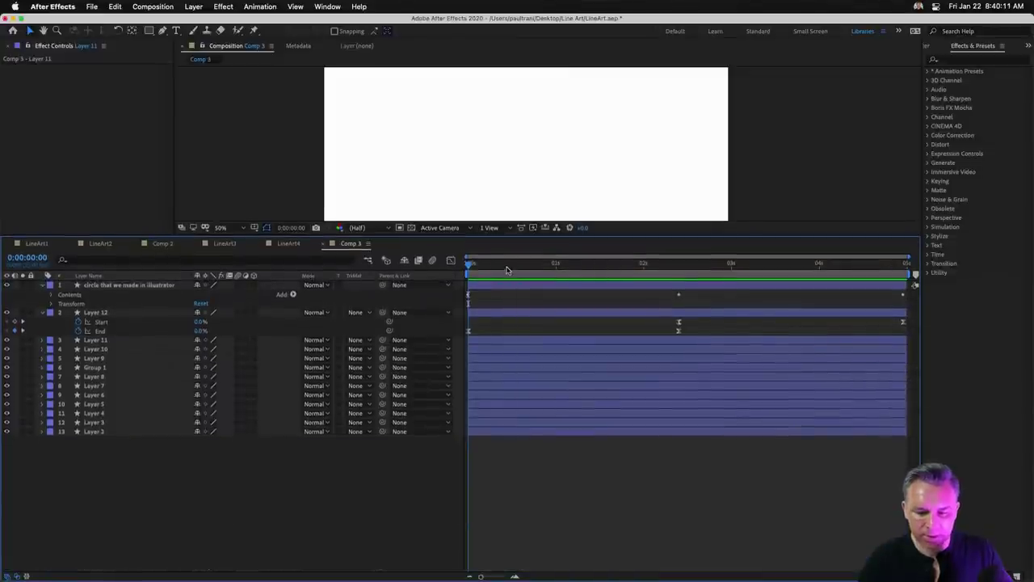
{"action": "left_click_drag", "start_coordinate": [507, 269], "coordinate": [546, 265]}
{"action": "left_click", "coordinate": [94, 340]}
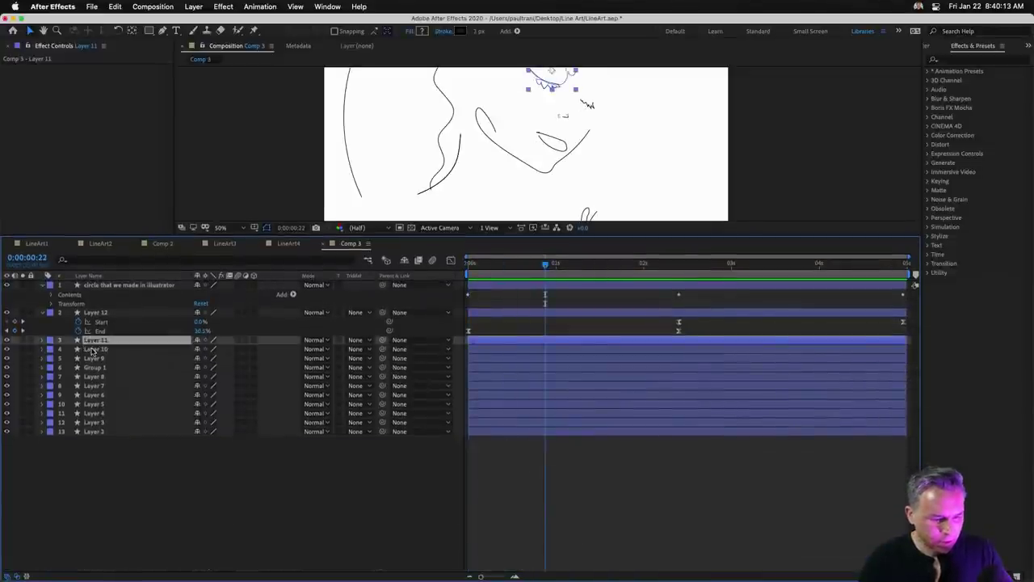
{"action": "left_click", "coordinate": [93, 349]}
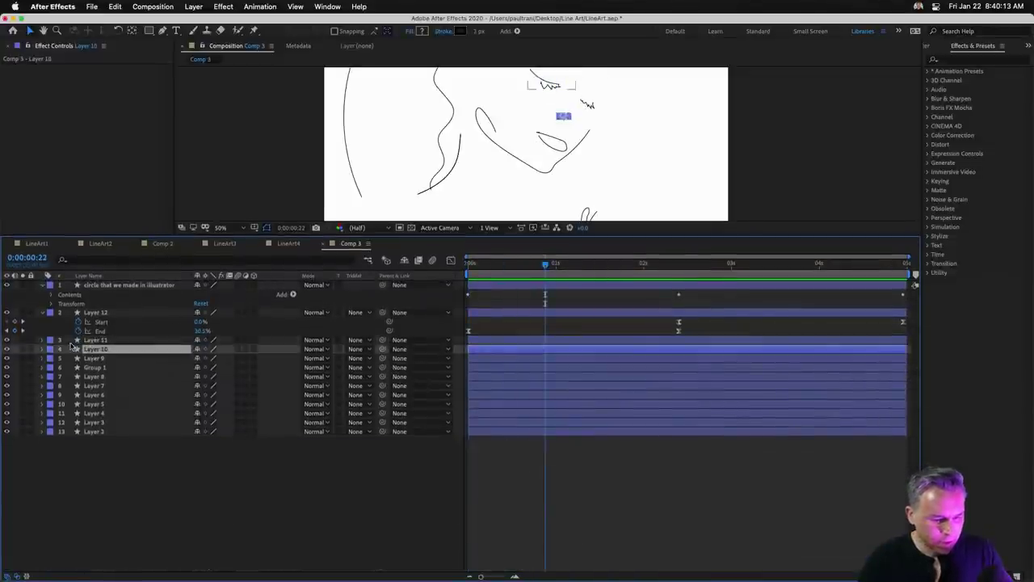
{"action": "left_click", "coordinate": [113, 359]}
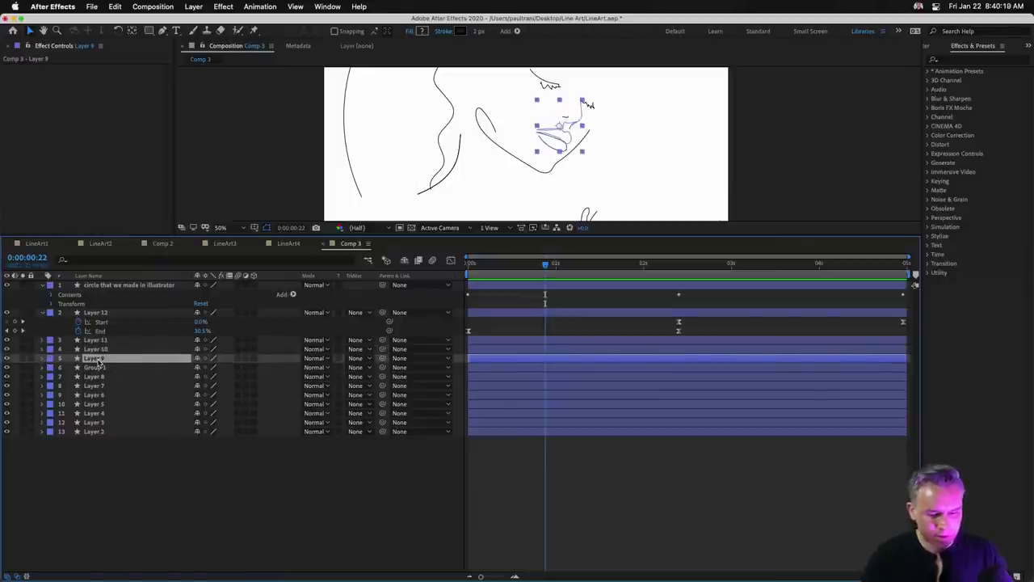
{"action": "key", "text": "Return"}
{"action": "type", "text": "lips"}
{"action": "key", "text": "Return"}
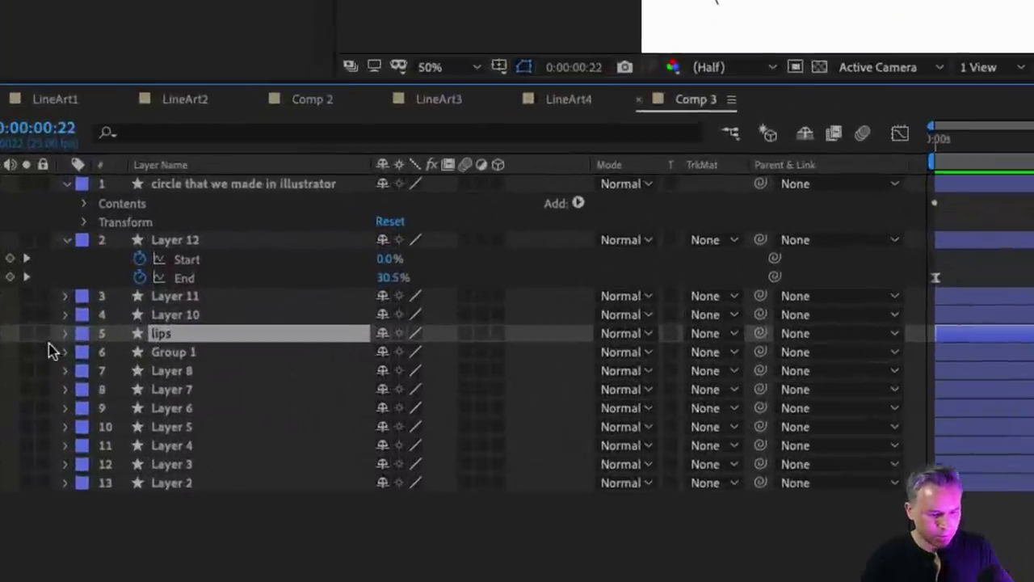
Expand the lips layer's Trim Paths and delete all of its Start and End keyframes, then return to the first frame.
{"action": "left_click", "coordinate": [64, 335]}
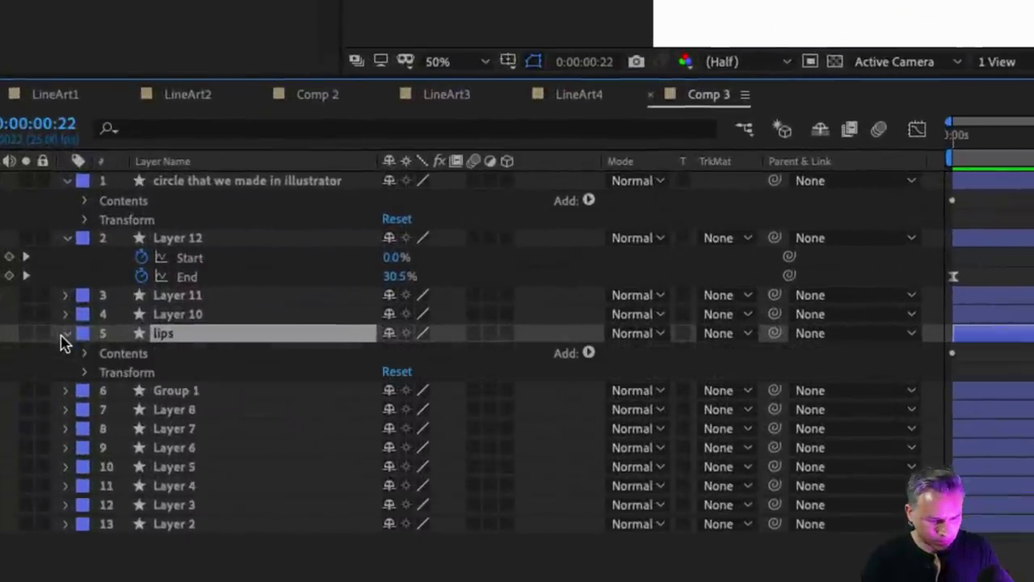
{"action": "left_click", "coordinate": [83, 354]}
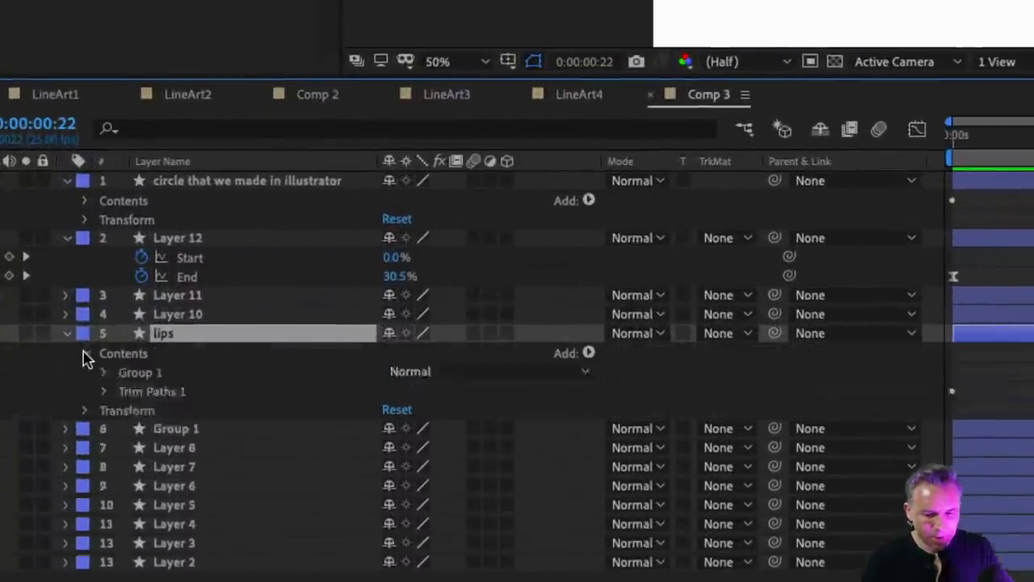
{"action": "left_click", "coordinate": [104, 393]}
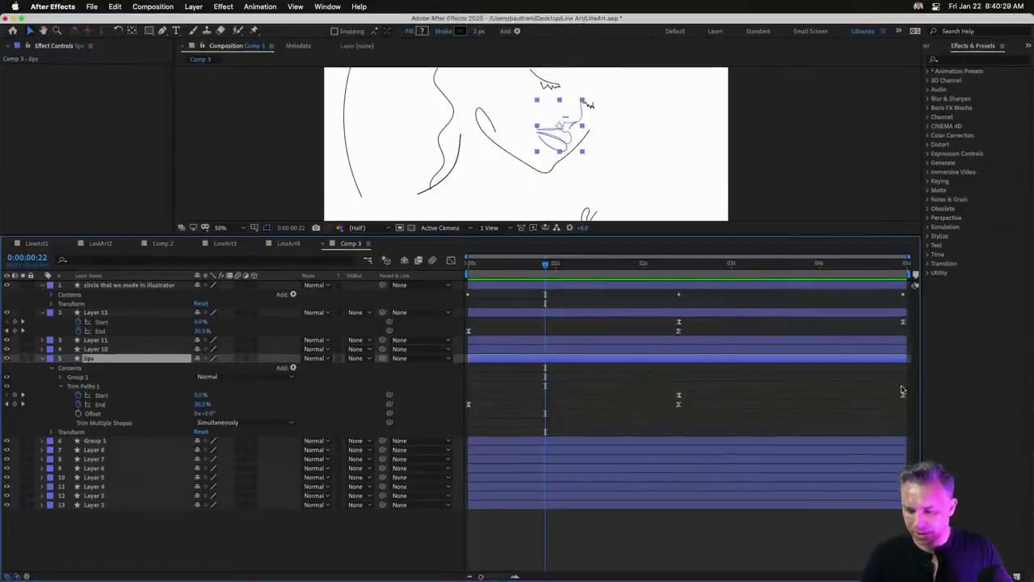
{"action": "left_click_drag", "start_coordinate": [904, 386], "coordinate": [493, 423]}
{"action": "left_click_drag", "start_coordinate": [469, 427], "coordinate": [463, 427]}
{"action": "key", "text": "Delete"}
{"action": "key", "text": "Home"}
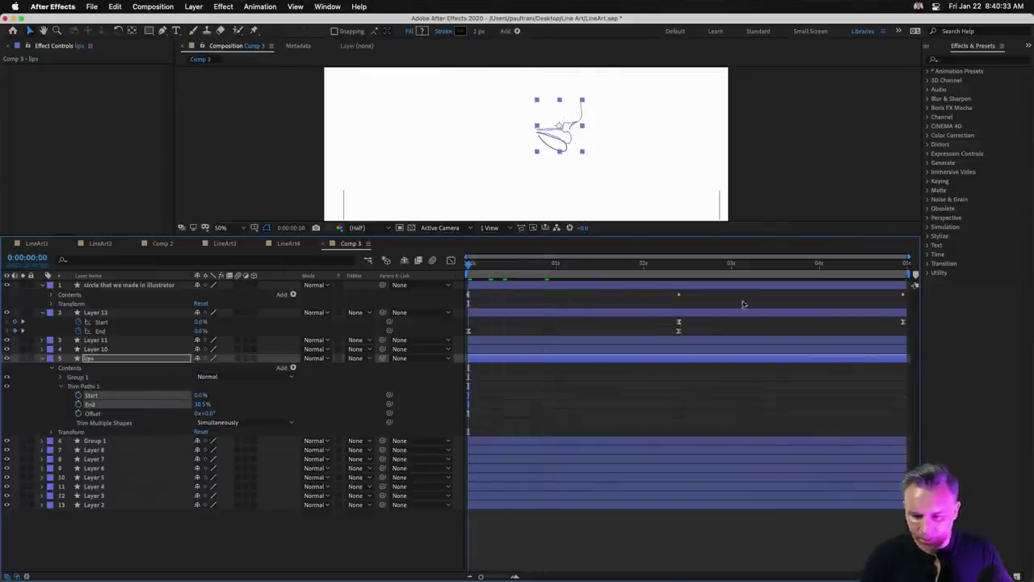
Copy Layer 12's Trim Paths keyframes onto the lips layer, delete its unkeyframed Trim Paths 1, and show only the keyframed properties.
{"action": "left_click_drag", "start_coordinate": [906, 323], "coordinate": [468, 340]}
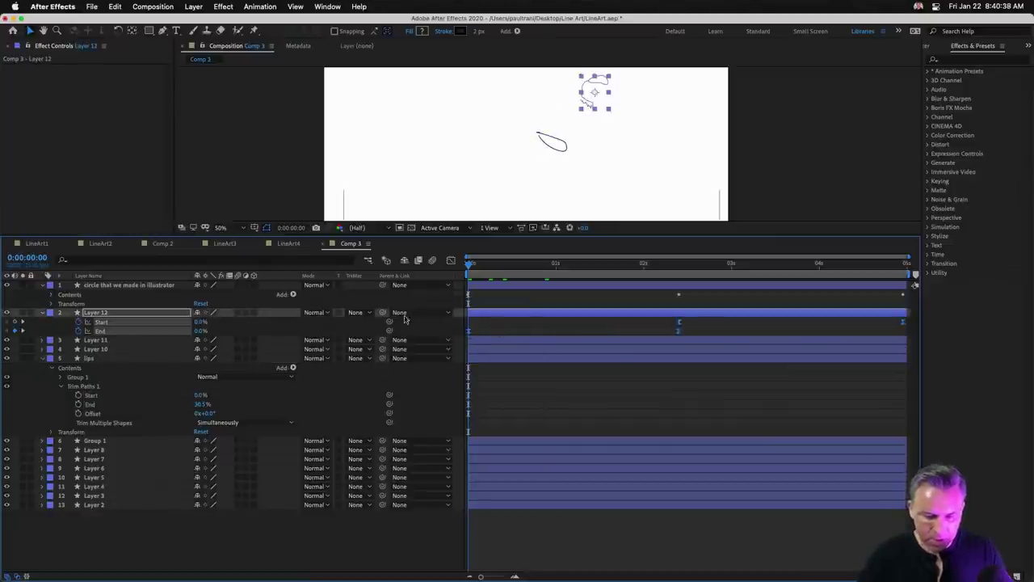
{"action": "left_click", "coordinate": [91, 359]}
{"action": "key", "text": "ctrl+d"}
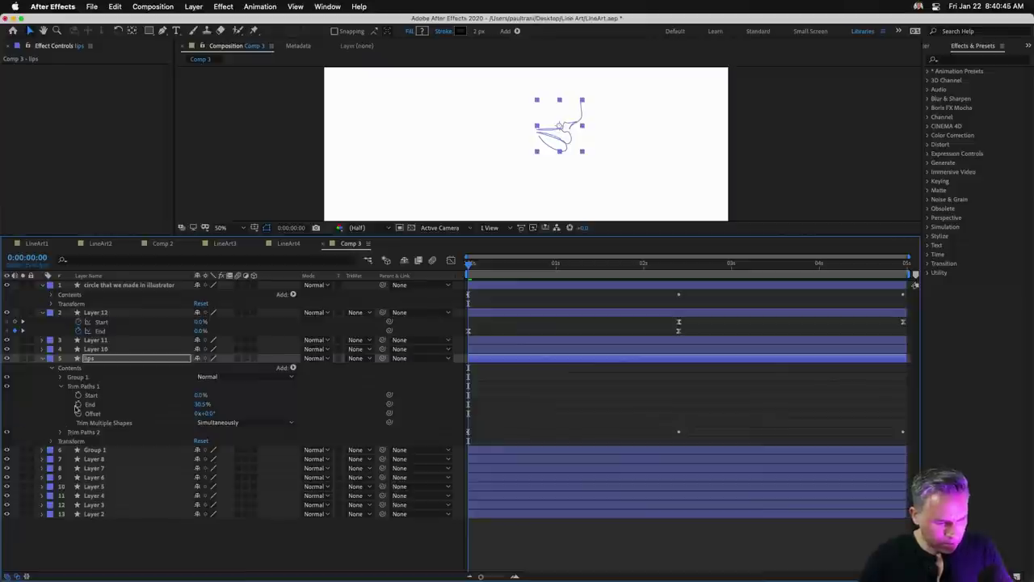
{"action": "left_click", "coordinate": [81, 386]}
{"action": "key", "text": "Delete"}
{"action": "left_click", "coordinate": [78, 388]}
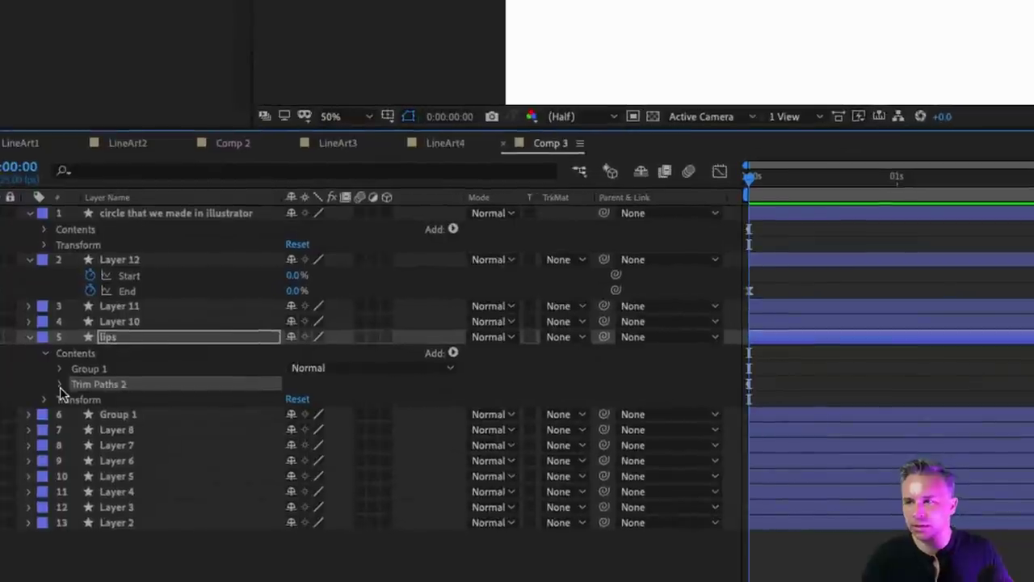
{"action": "left_click", "coordinate": [61, 385]}
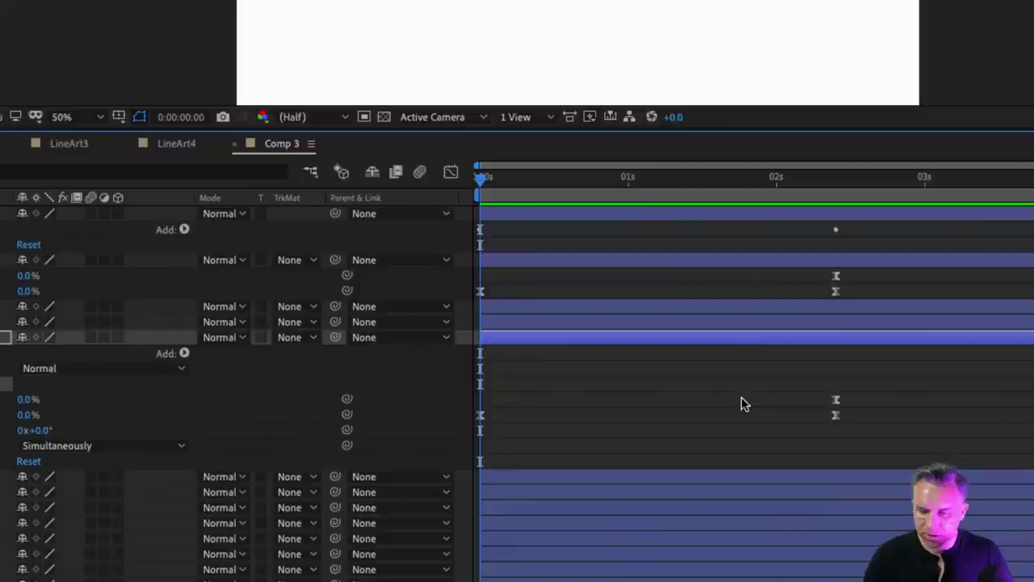
{"action": "key", "text": "u"}
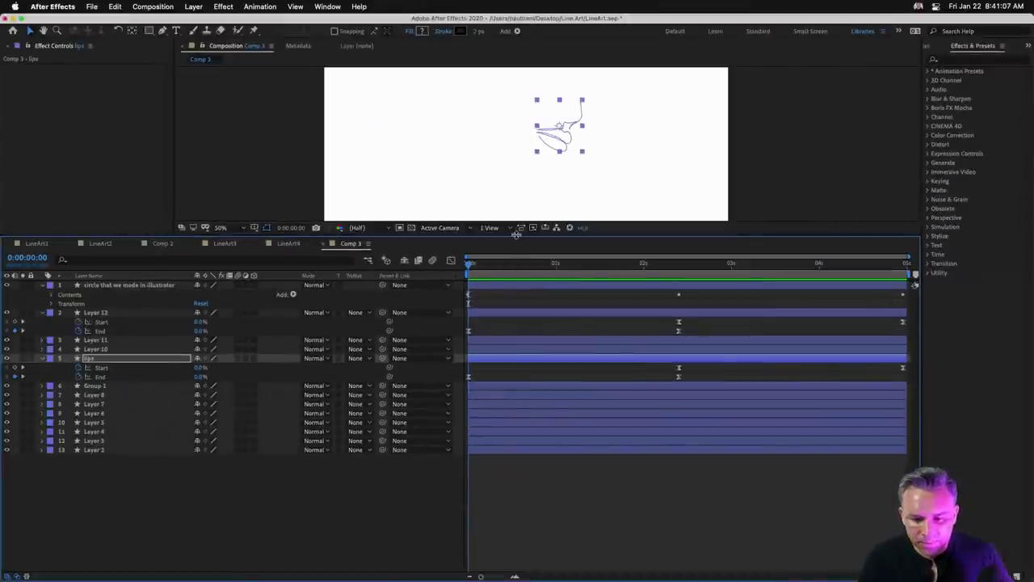
Move the lips layer's middle Start and End keyframes to 0:00:01:09 and Layer 12's middle keyframes to about 3.3 seconds.
{"action": "left_click_drag", "start_coordinate": [517, 235], "coordinate": [520, 297]}
{"action": "left_click", "coordinate": [501, 447]}
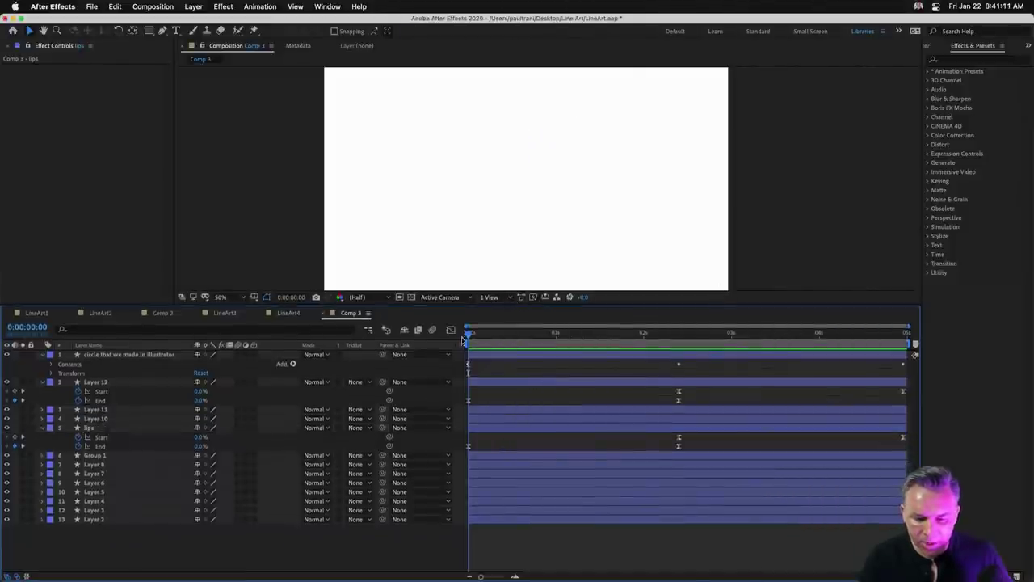
{"action": "left_click_drag", "start_coordinate": [471, 336], "coordinate": [588, 337]}
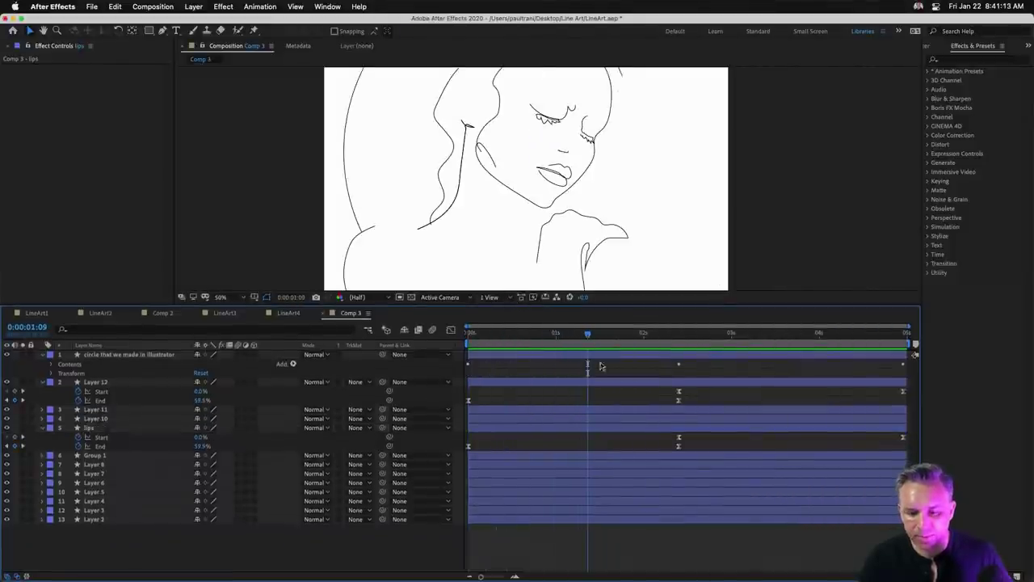
{"action": "left_click_drag", "start_coordinate": [677, 439], "coordinate": [587, 442]}
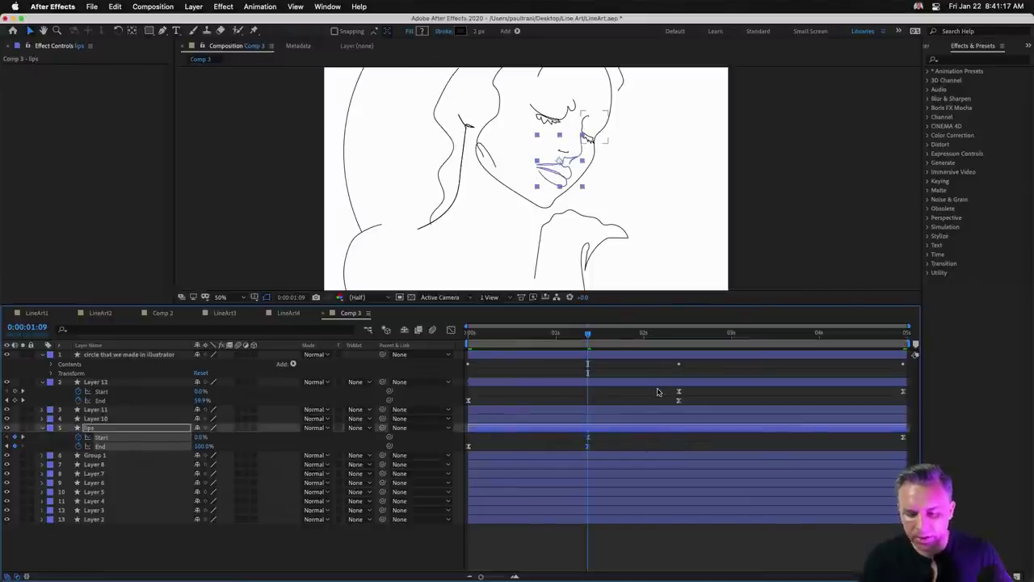
{"action": "left_click_drag", "start_coordinate": [659, 387], "coordinate": [759, 396]}
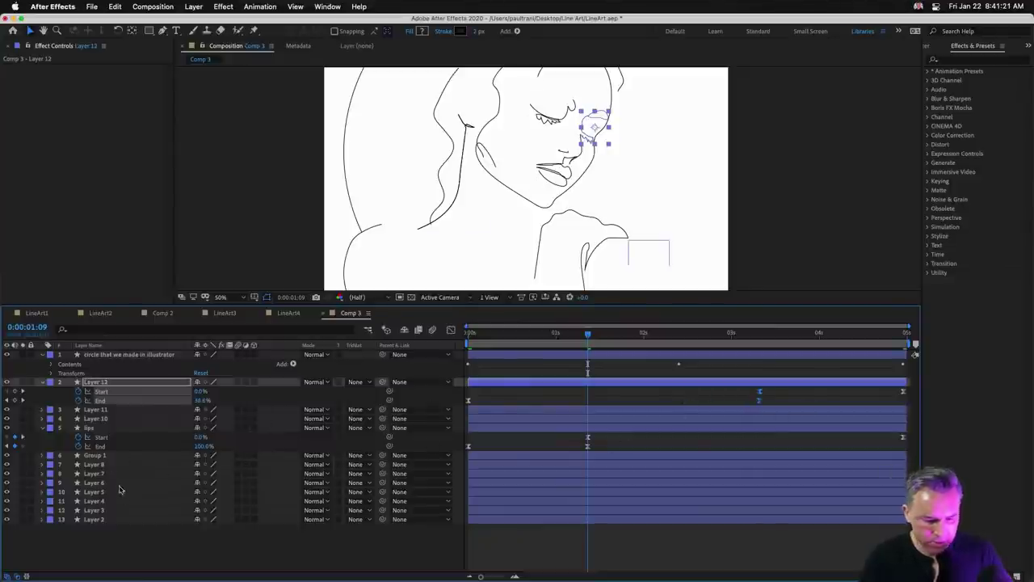
Select all the line layers and reveal their Start and End keyframes in an enlarged timeline.
{"action": "left_click", "coordinate": [94, 519]}
{"action": "left_click", "coordinate": [87, 456], "text": "shift"}
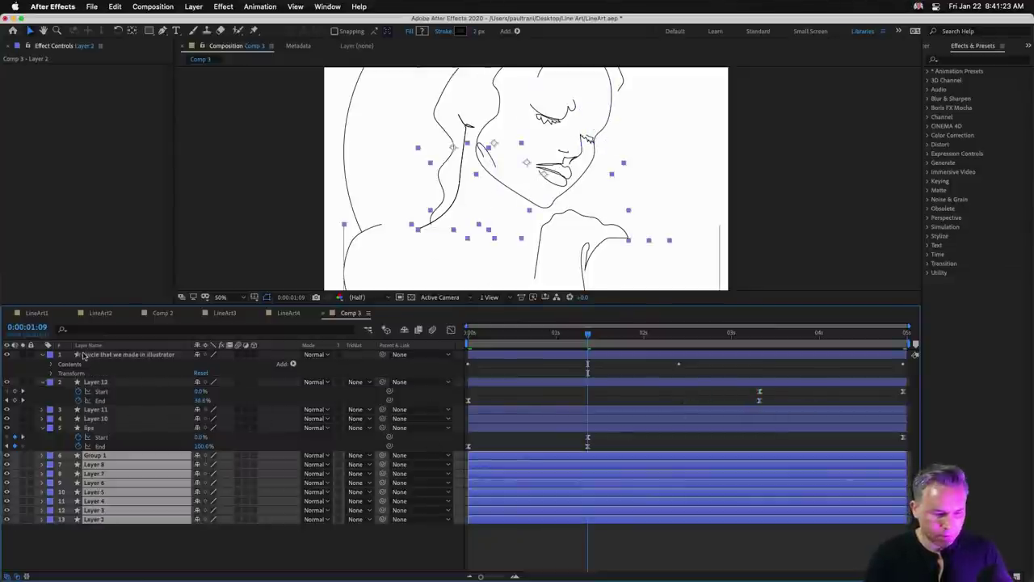
{"action": "left_click", "coordinate": [94, 409], "text": "shift"}
{"action": "key", "text": "u"}
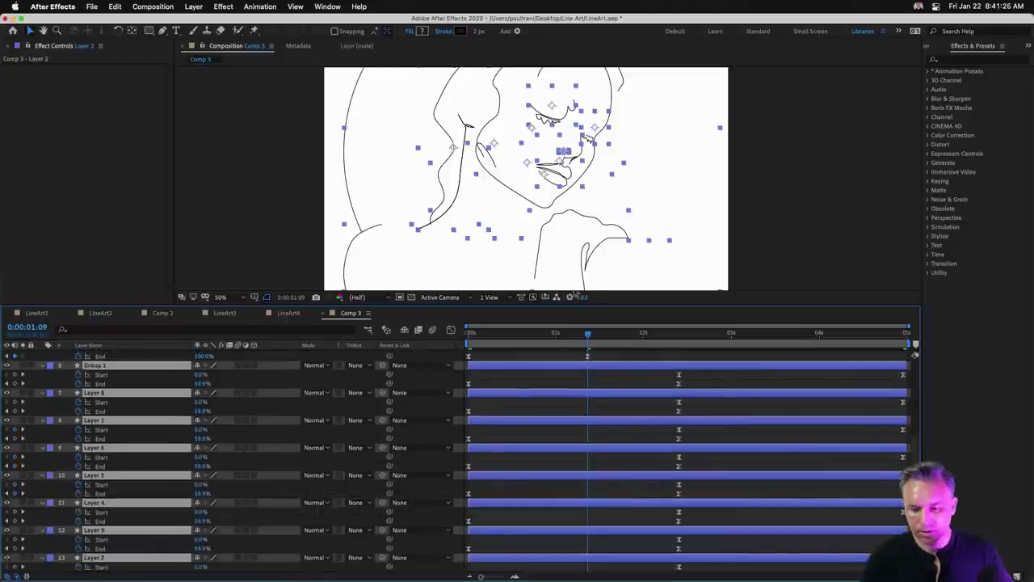
{"action": "left_click_drag", "start_coordinate": [610, 304], "coordinate": [616, 152]}
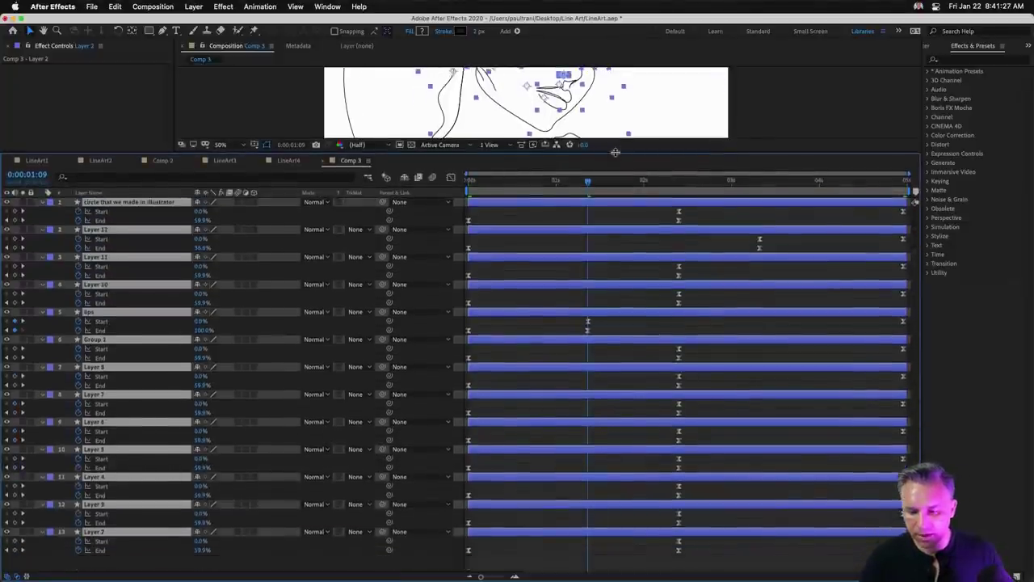
Move the middle keyframes of Group 1 to about 3.4 seconds, Layer 7 to about 1.6 seconds and Layer 6 to about 3.2 seconds.
{"action": "left_click_drag", "start_coordinate": [661, 355], "coordinate": [763, 354]}
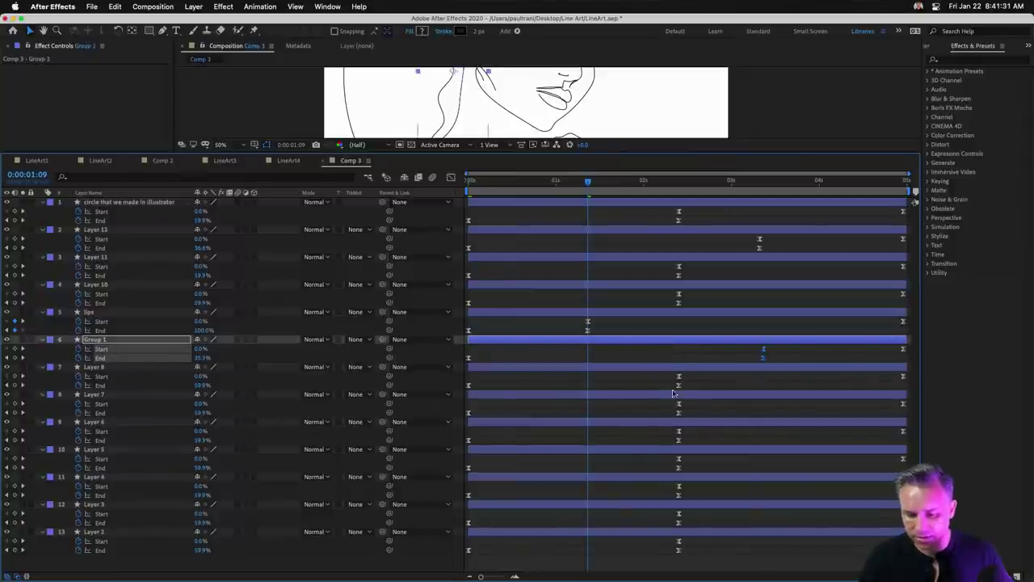
{"action": "left_click_drag", "start_coordinate": [668, 398], "coordinate": [669, 444]}
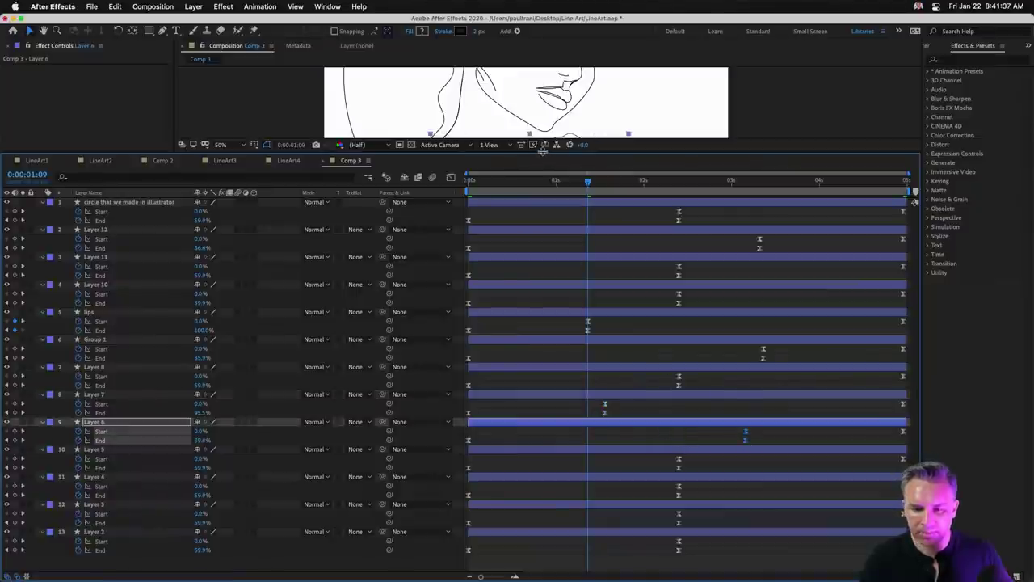
{"action": "left_click_drag", "start_coordinate": [543, 150], "coordinate": [538, 434]}
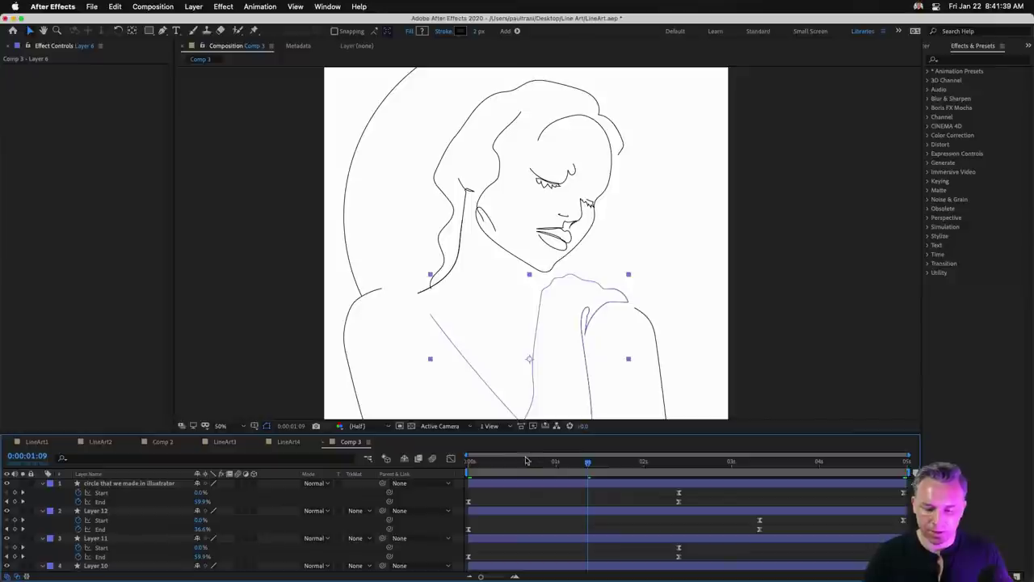
Move Layer 3's middle Start and End keyframes to about 0.9 seconds and Layer 4's to about 3.7 seconds.
{"action": "key", "text": "Home"}
{"action": "scroll", "coordinate": [588, 534], "scroll_direction": "down", "scroll_amount": 5}
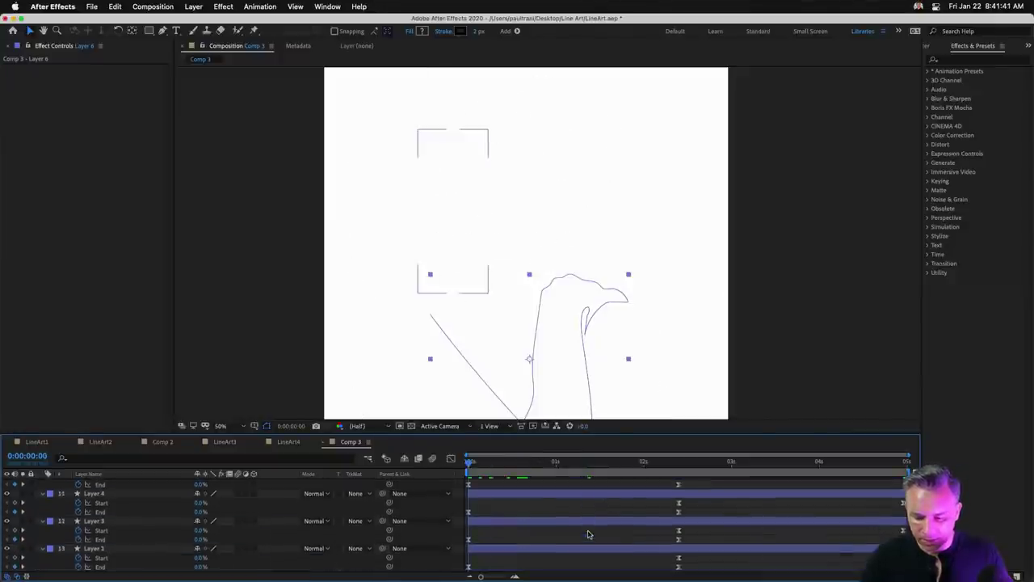
{"action": "mouse_move", "coordinate": [660, 526]}
{"action": "left_mouse_down"}
{"action": "mouse_move", "coordinate": [689, 546]}
{"action": "mouse_move", "coordinate": [676, 534]}
{"action": "mouse_move", "coordinate": [543, 536]}
{"action": "left_mouse_up"}
{"action": "left_click", "coordinate": [679, 506]}
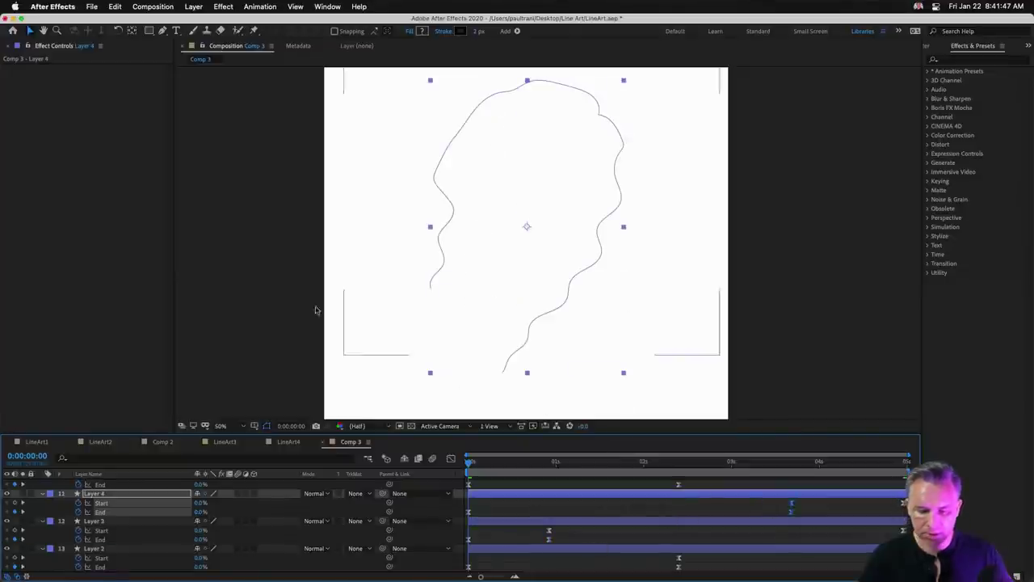
Play back the portrait animation with the staggered line timing and save the project.
{"action": "key", "text": "space"}
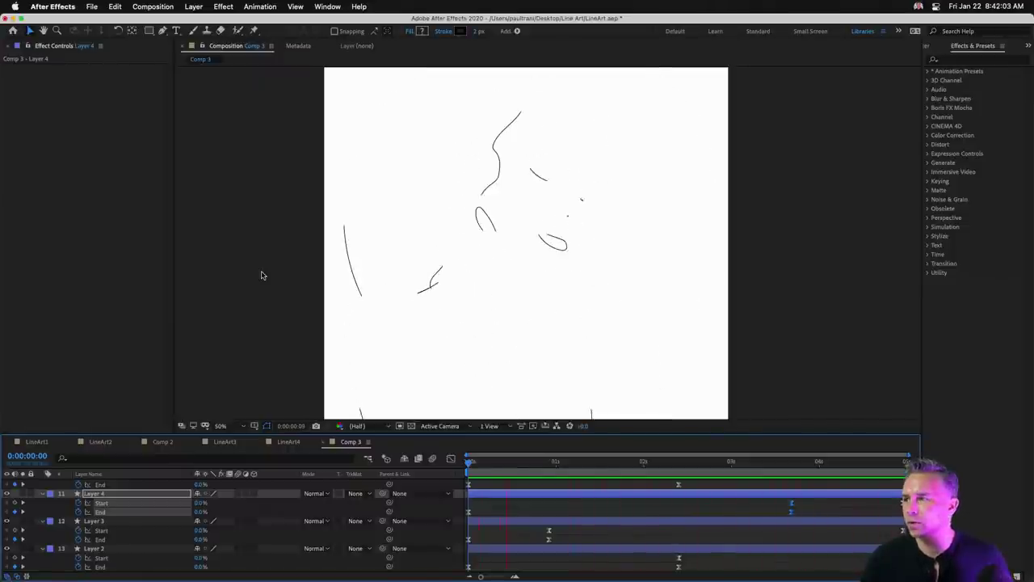
{"action": "key", "text": "space"}
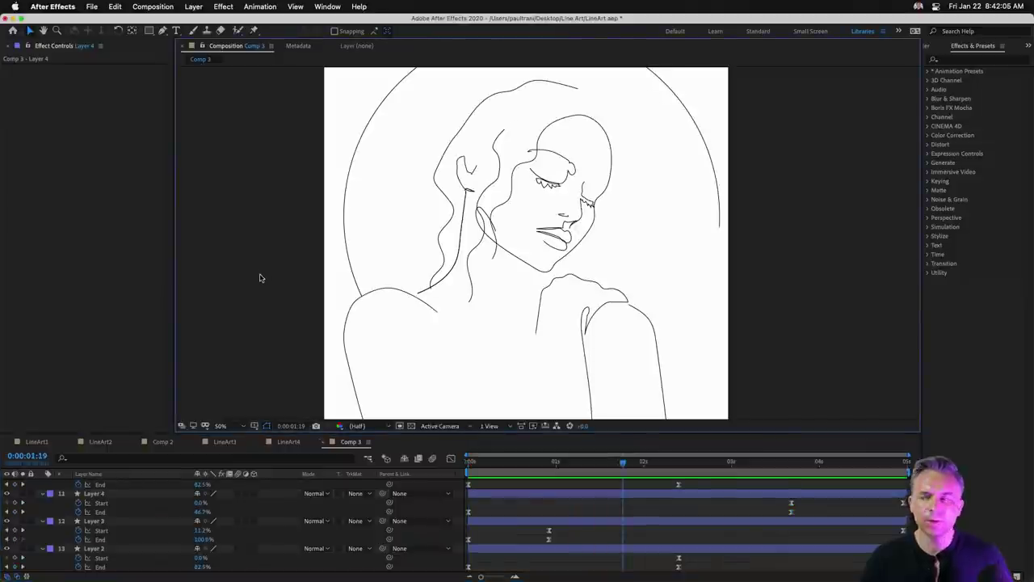
{"action": "key", "text": "cmd+s"}
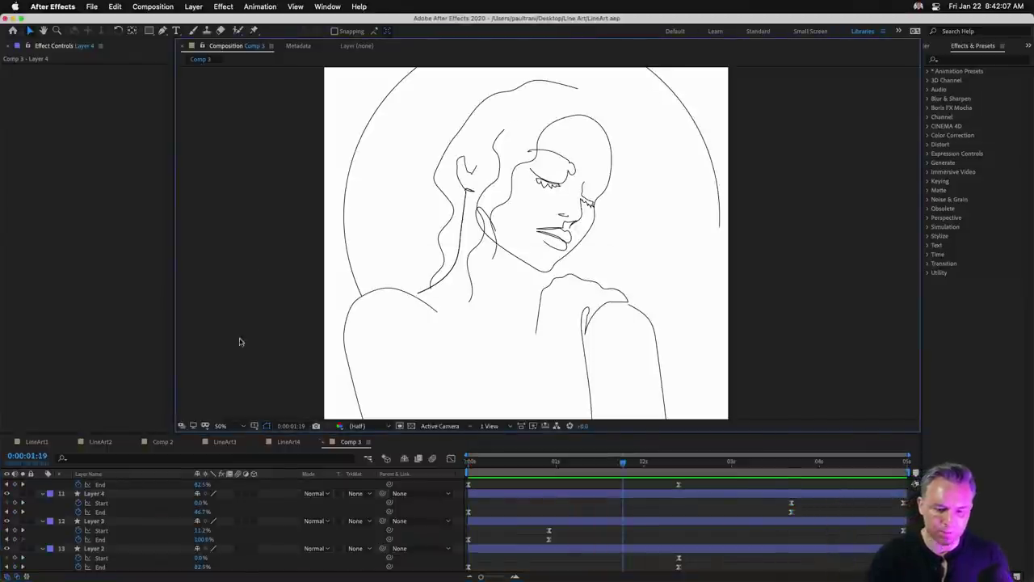
Return to the first frame, select all layers from the circle down to Layer 2, and collapse them in the enlarged timeline.
{"action": "left_click_drag", "start_coordinate": [249, 433], "coordinate": [278, 87]}
{"action": "left_click", "coordinate": [473, 117]}
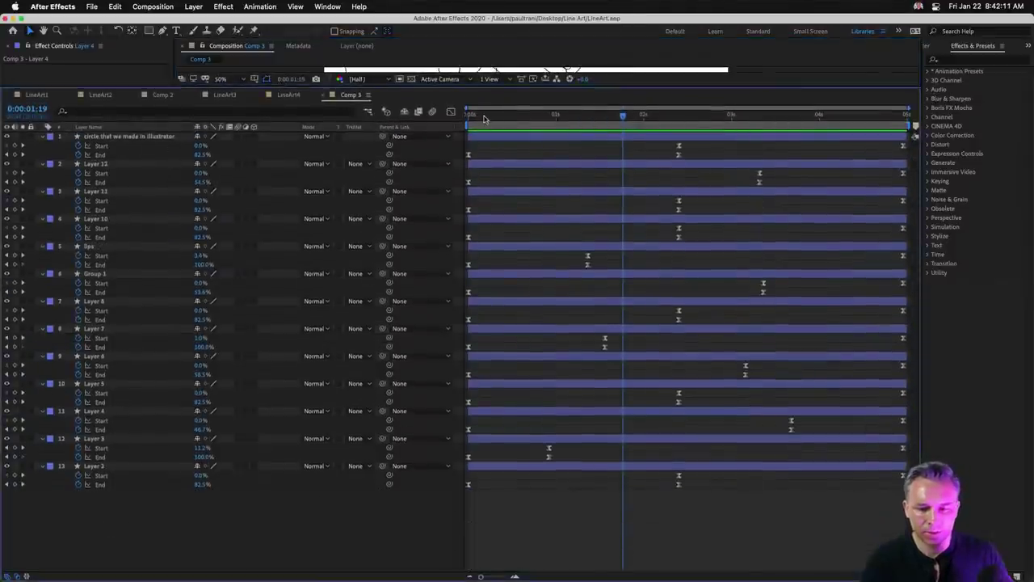
{"action": "left_click", "coordinate": [109, 142]}
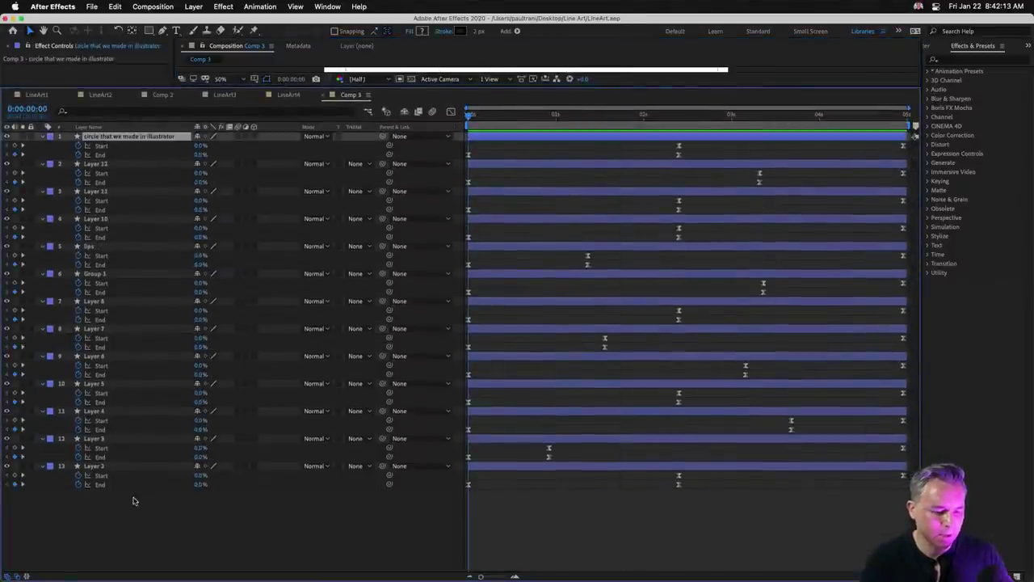
{"action": "left_click", "coordinate": [125, 469], "text": "shift"}
{"action": "left_click", "coordinate": [43, 139]}
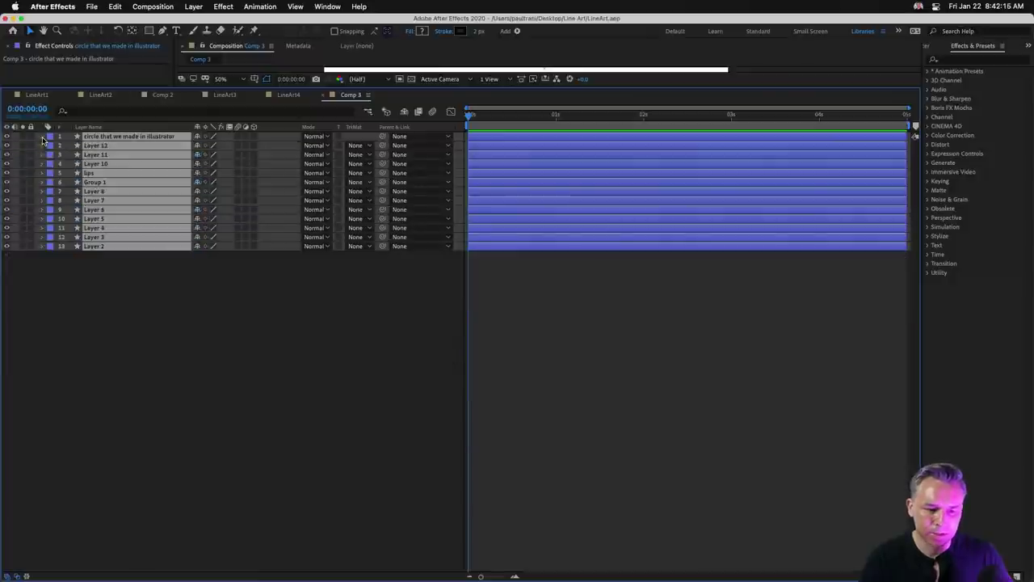
Open the Overlord extension and place its panel over the Comp 3 timeline.
{"action": "left_click", "coordinate": [316, 8]}
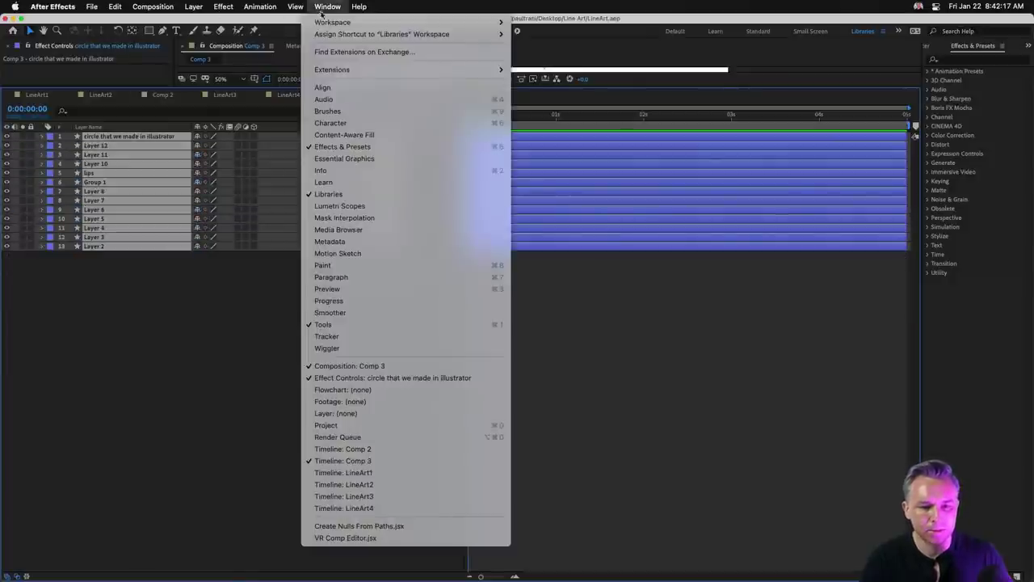
{"action": "mouse_move", "coordinate": [485, 70]}
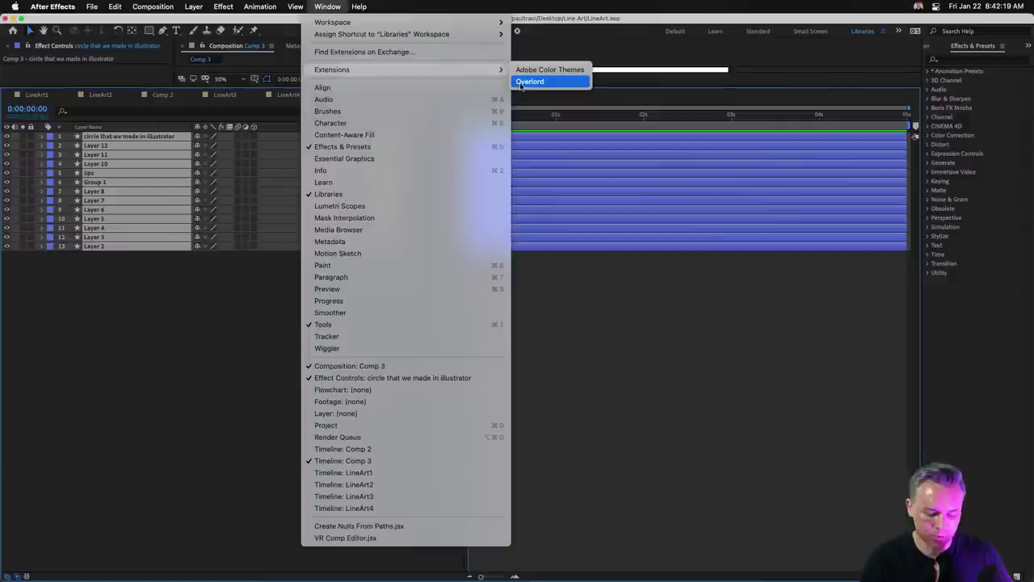
{"action": "left_click", "coordinate": [526, 83]}
{"action": "left_click_drag", "start_coordinate": [839, 118], "coordinate": [585, 211]}
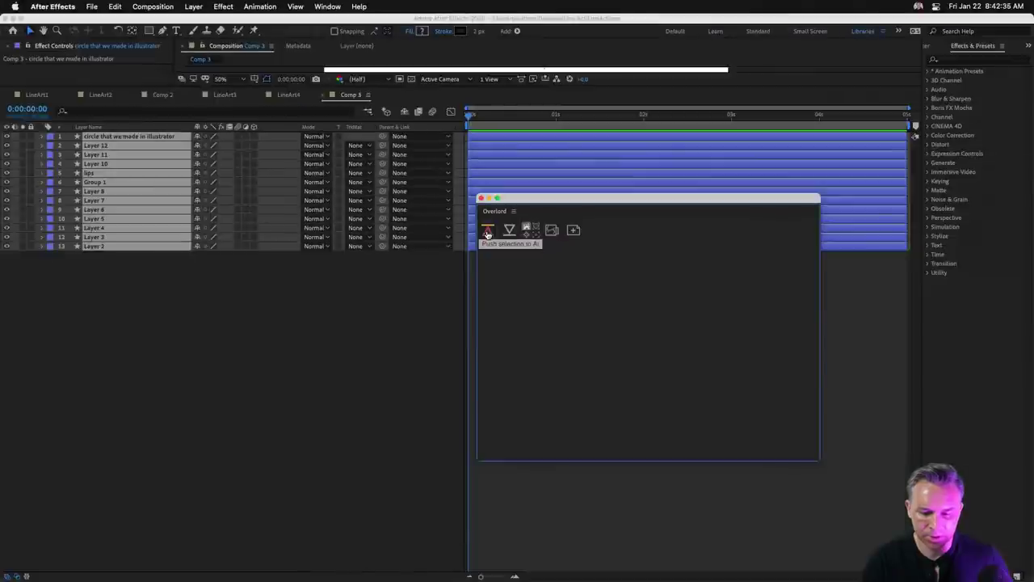
Try pushing the selected layers to Illustrator's Line Drawings document with Overlord, and delete the pushed portrait there.
{"action": "left_click", "coordinate": [488, 233]}
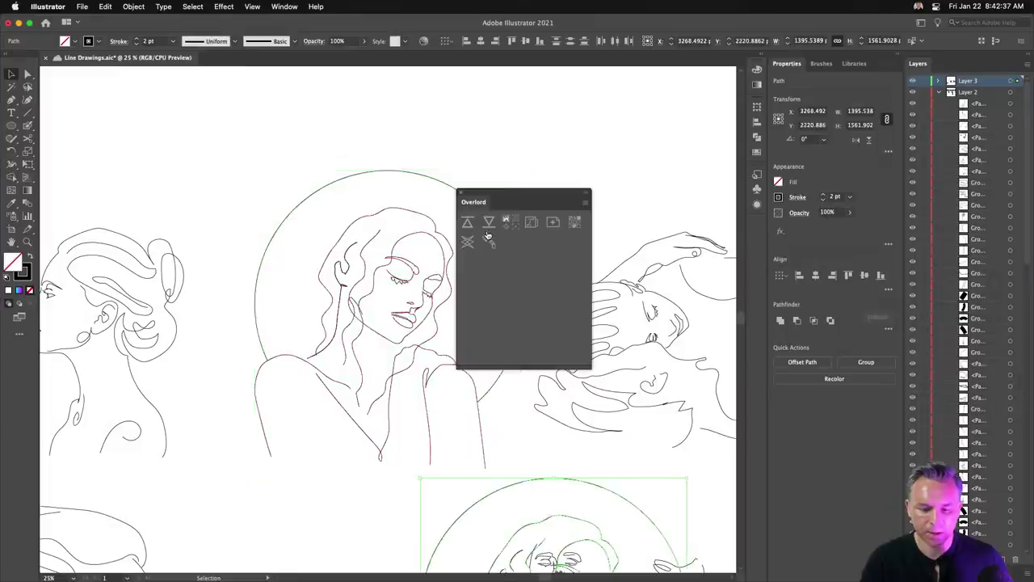
{"action": "left_click_drag", "start_coordinate": [446, 513], "coordinate": [219, 154]}
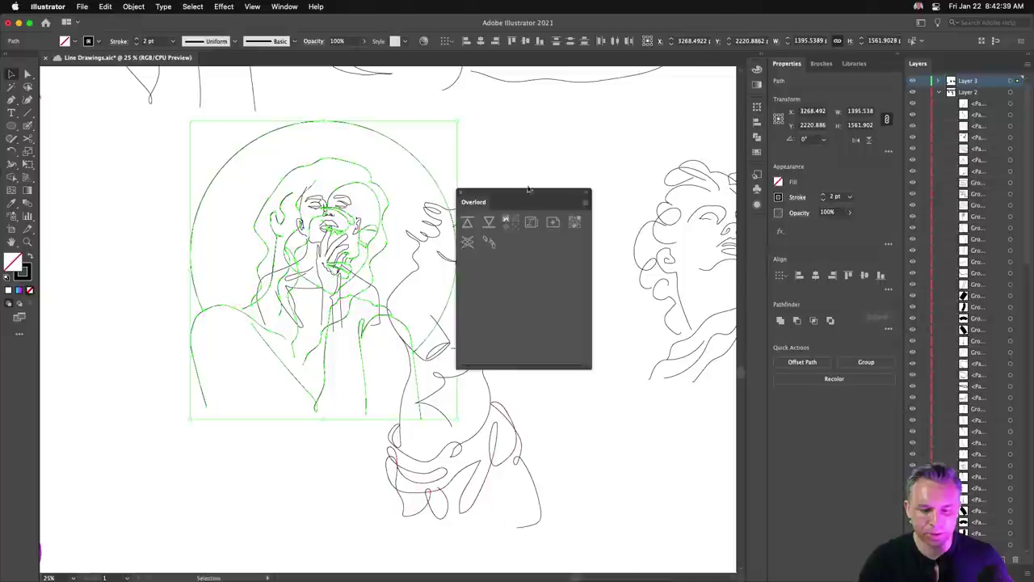
{"action": "left_click_drag", "start_coordinate": [525, 201], "coordinate": [647, 163]}
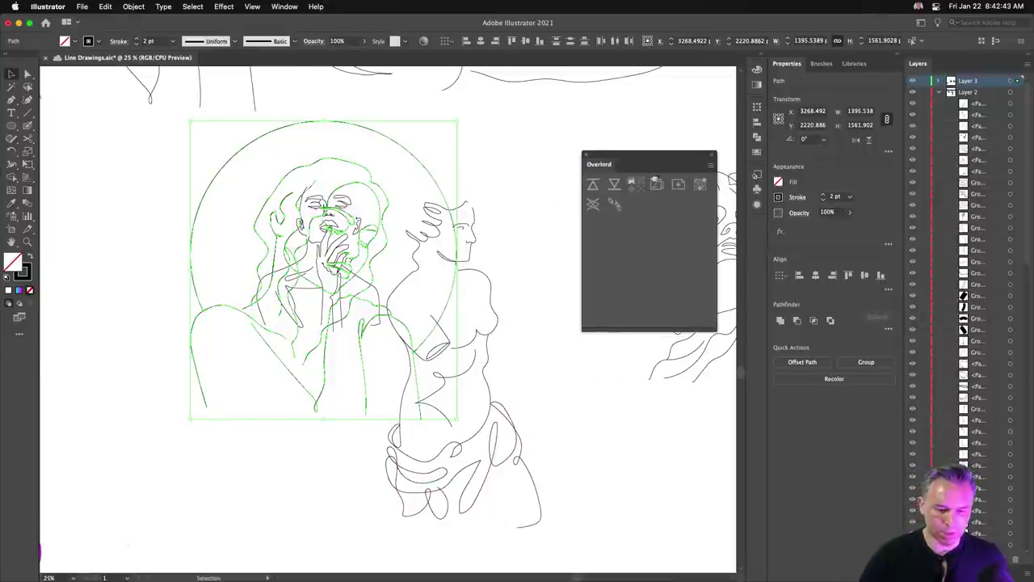
{"action": "key", "text": "Delete"}
Create a new Illustrator document of 1080 x 1350 px from the recent preset.
{"action": "left_click", "coordinate": [81, 7]}
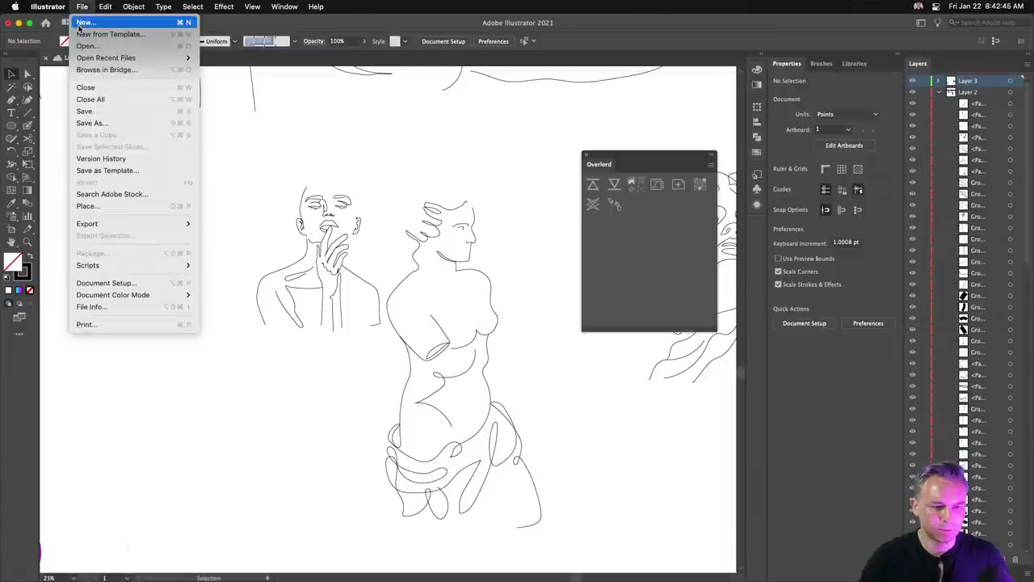
{"action": "left_click", "coordinate": [84, 22]}
{"action": "left_click", "coordinate": [323, 173]}
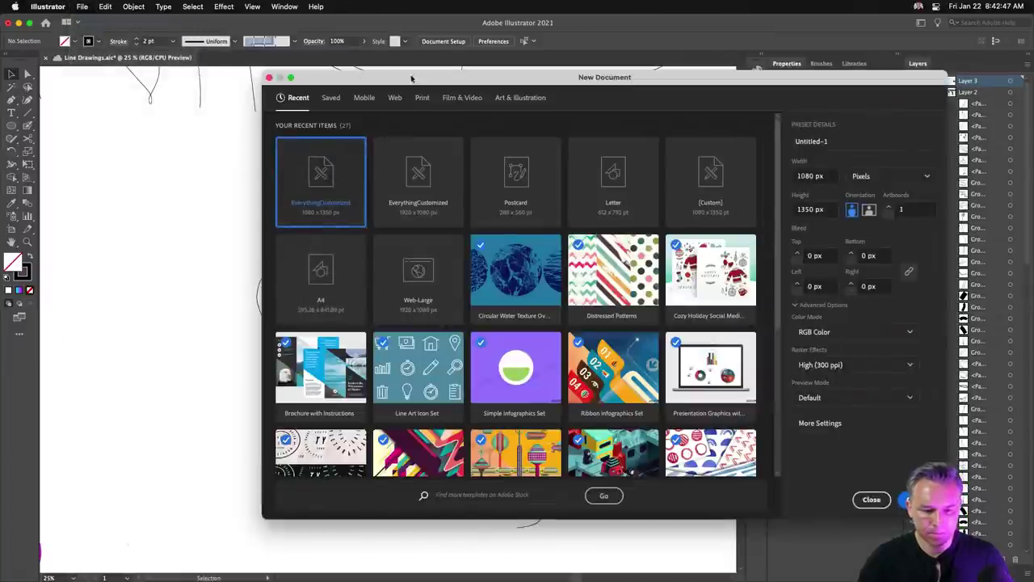
{"action": "key", "text": "Return"}
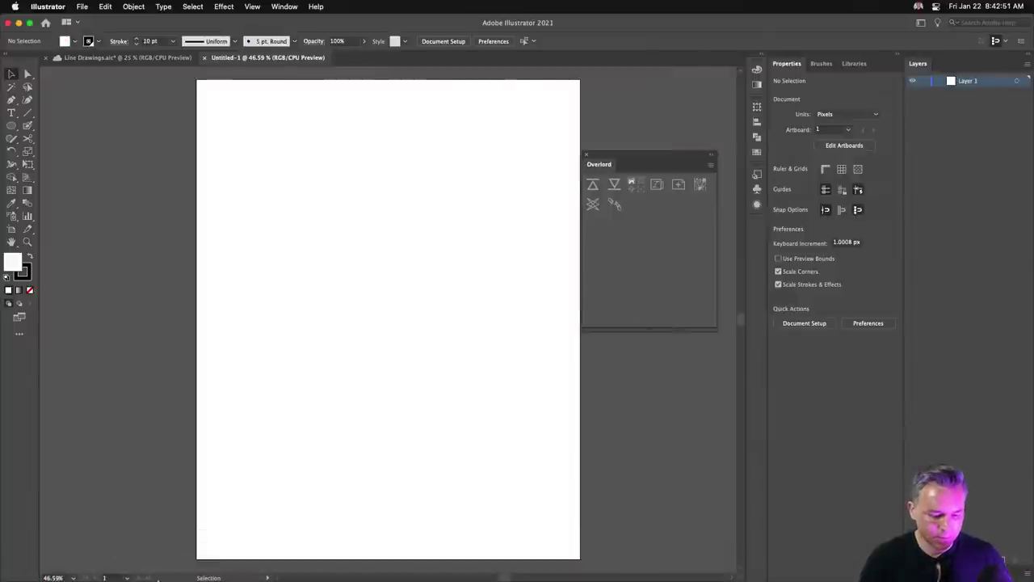
Switch to After Effects and push the selected portrait layers into the new Illustrator document with Overlord.
{"action": "mouse_move", "coordinate": [98, 575]}
{"action": "left_click", "coordinate": [333, 566]}
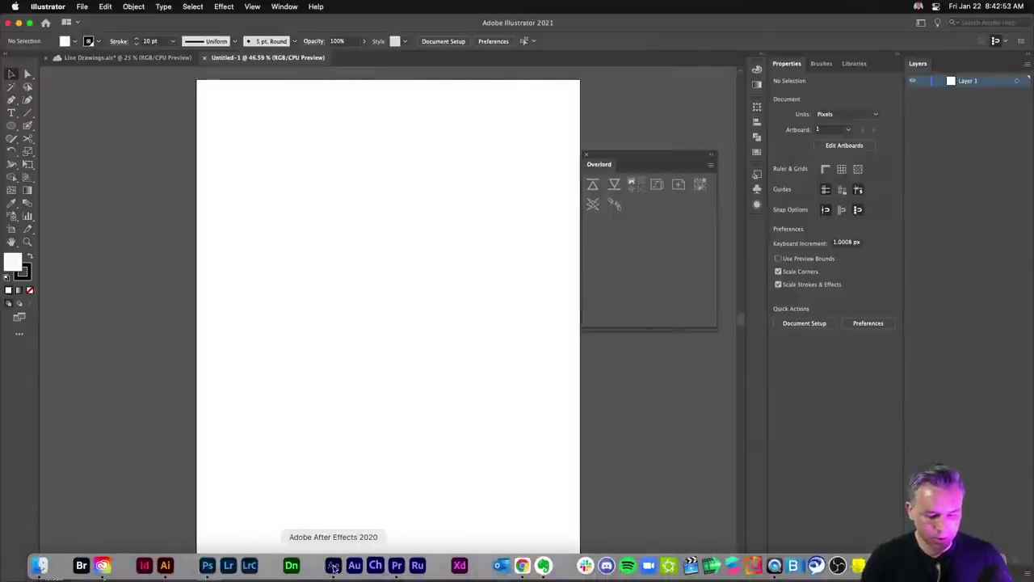
{"action": "left_click", "coordinate": [485, 230]}
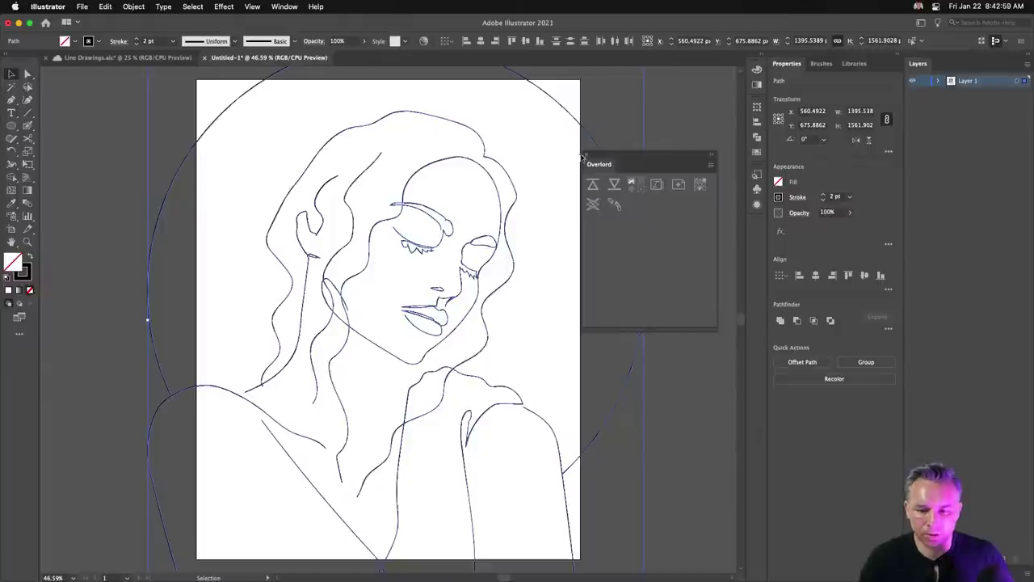
Move the Overlord panel off the portrait and fit the artboard to the selected art.
{"action": "left_click_drag", "start_coordinate": [631, 170], "coordinate": [687, 167]}
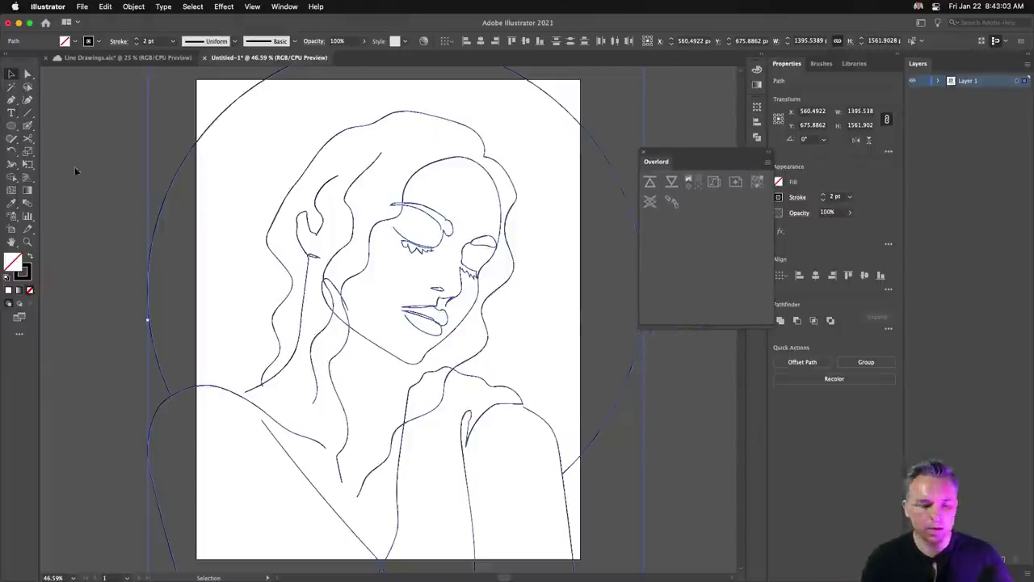
{"action": "left_click", "coordinate": [10, 229]}
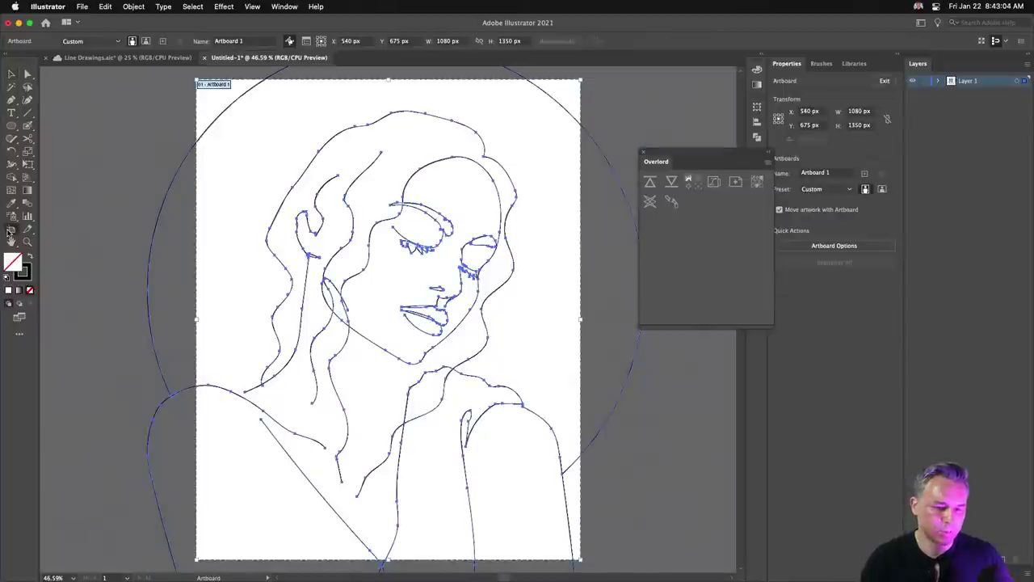
{"action": "left_click", "coordinate": [85, 40]}
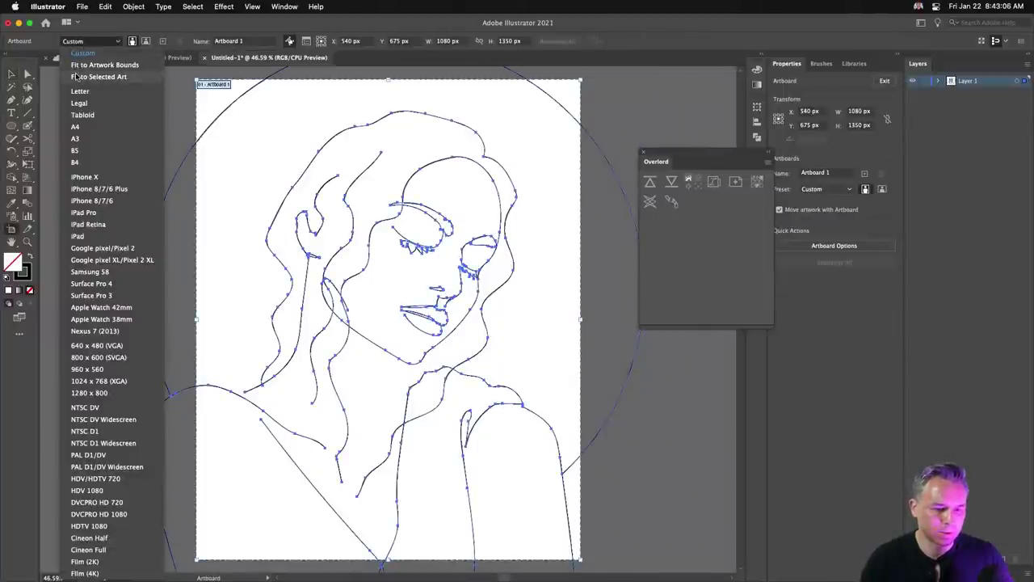
{"action": "left_click", "coordinate": [76, 75]}
{"action": "left_click", "coordinate": [12, 74]}
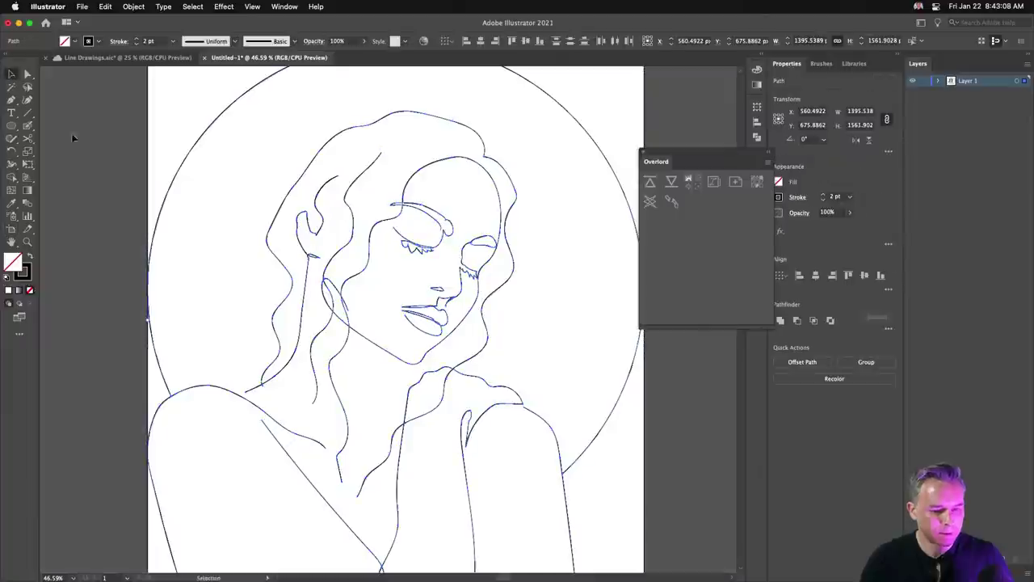
Select all portrait lines and apply the variable width profile with two bulges to their strokes.
{"action": "left_click", "coordinate": [124, 123]}
{"action": "left_click", "coordinate": [311, 167]}
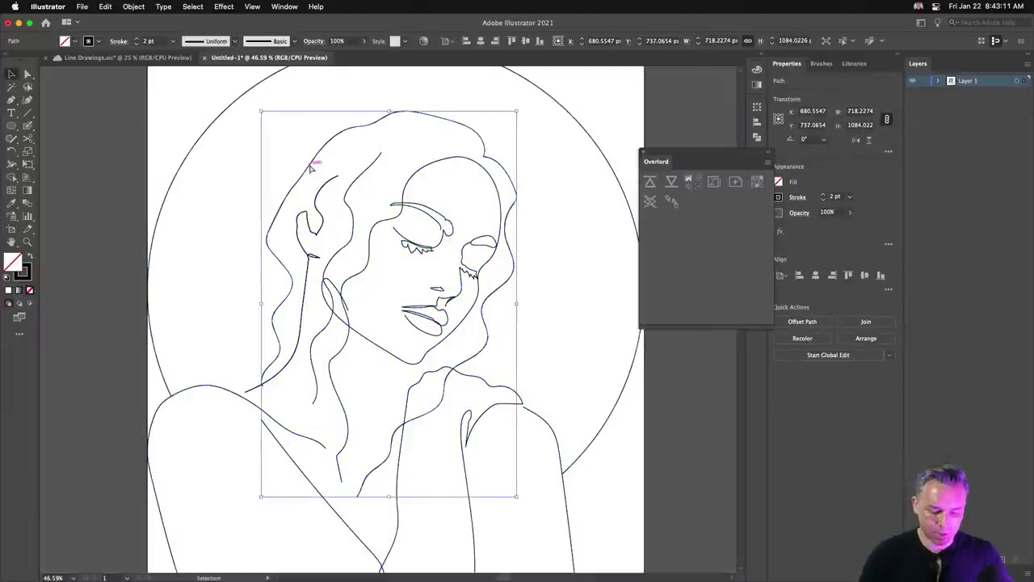
{"action": "key", "text": "super+a"}
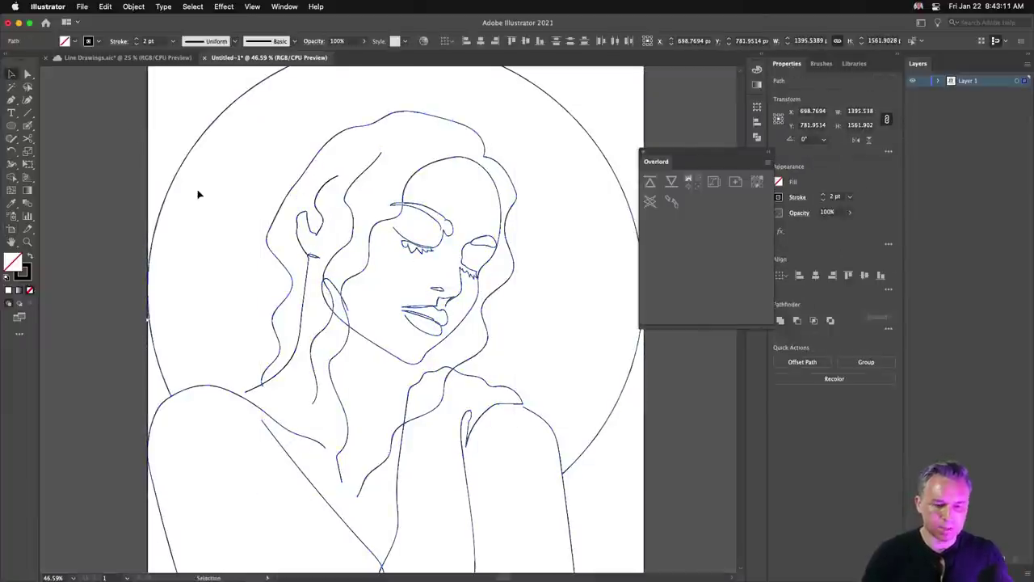
{"action": "left_click", "coordinate": [235, 43]}
{"action": "left_click", "coordinate": [194, 97]}
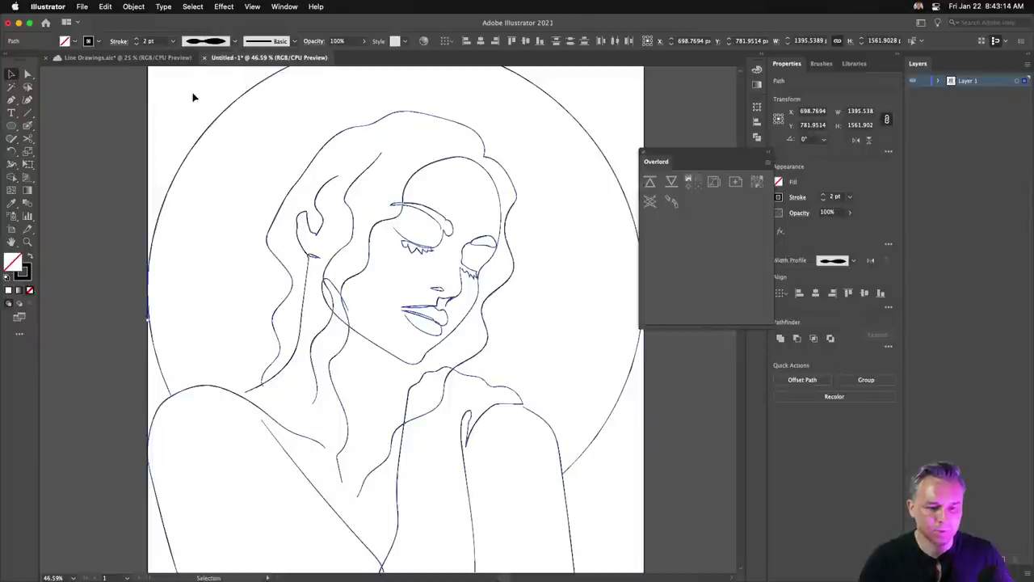
Set the stroke weight of all portrait lines to 7 pt and deselect them.
{"action": "left_click", "coordinate": [138, 39]}
{"action": "left_click", "coordinate": [137, 40]}
{"action": "left_click", "coordinate": [137, 40]}
{"action": "left_click", "coordinate": [138, 39]}
{"action": "left_click", "coordinate": [137, 40]}
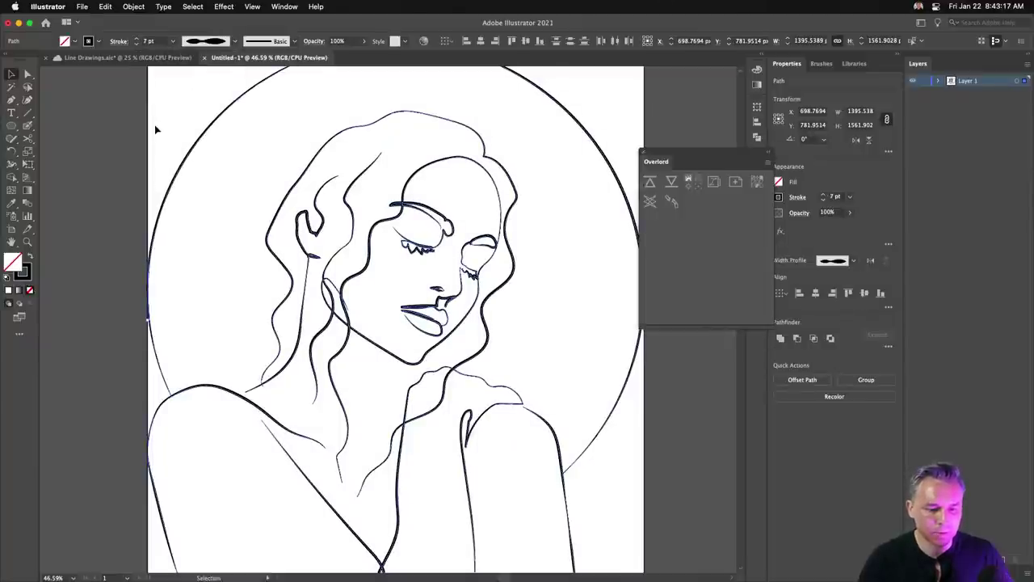
{"action": "left_click", "coordinate": [156, 129]}
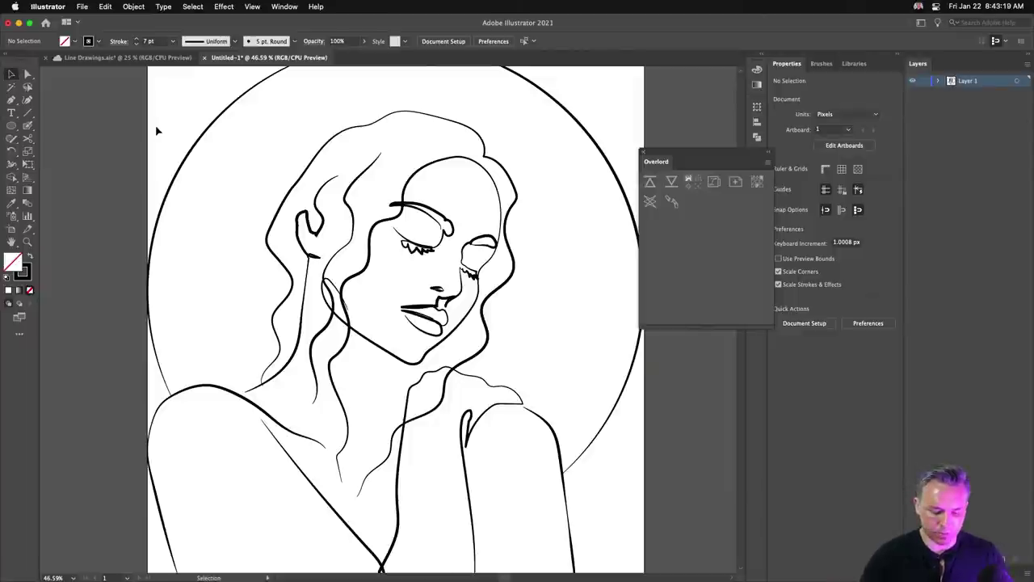
Try pushing all the variable-width lines into Comp 3 in After Effects with Overlord, and undo the import.
{"action": "key", "text": "super+a"}
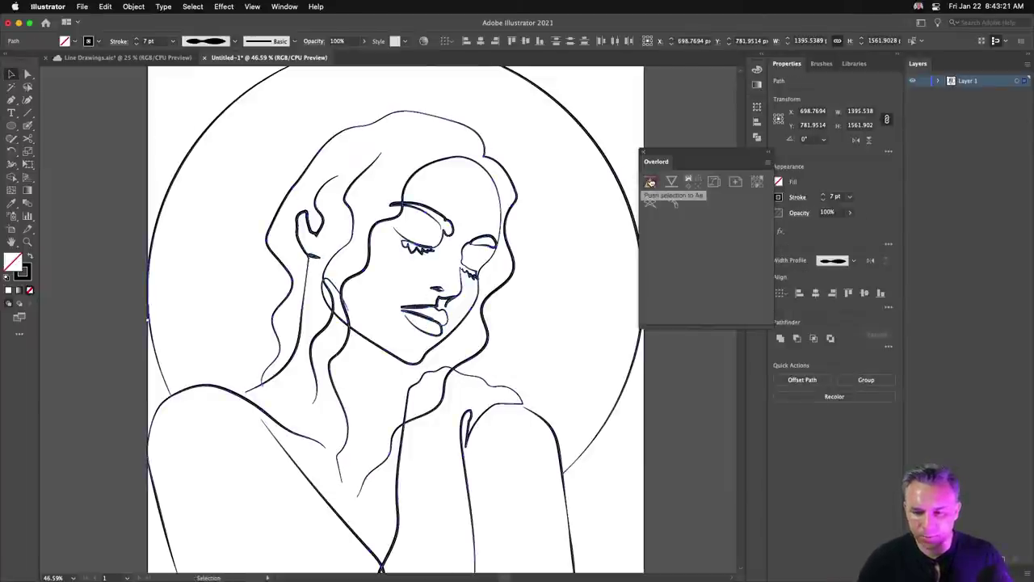
{"action": "left_click", "coordinate": [650, 182]}
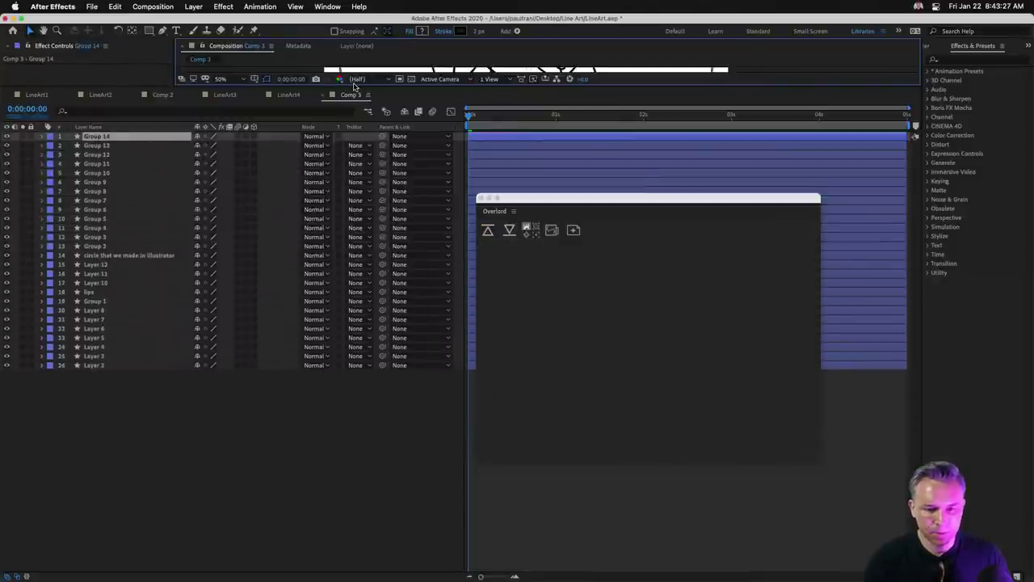
{"action": "key", "text": "super+z"}
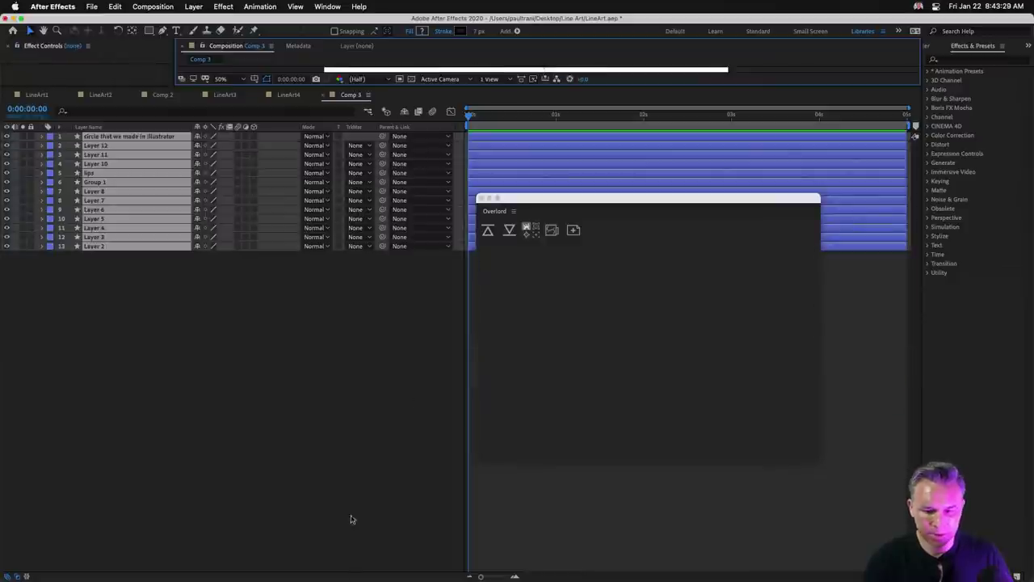
{"action": "left_click_drag", "start_coordinate": [509, 201], "coordinate": [501, 225]}
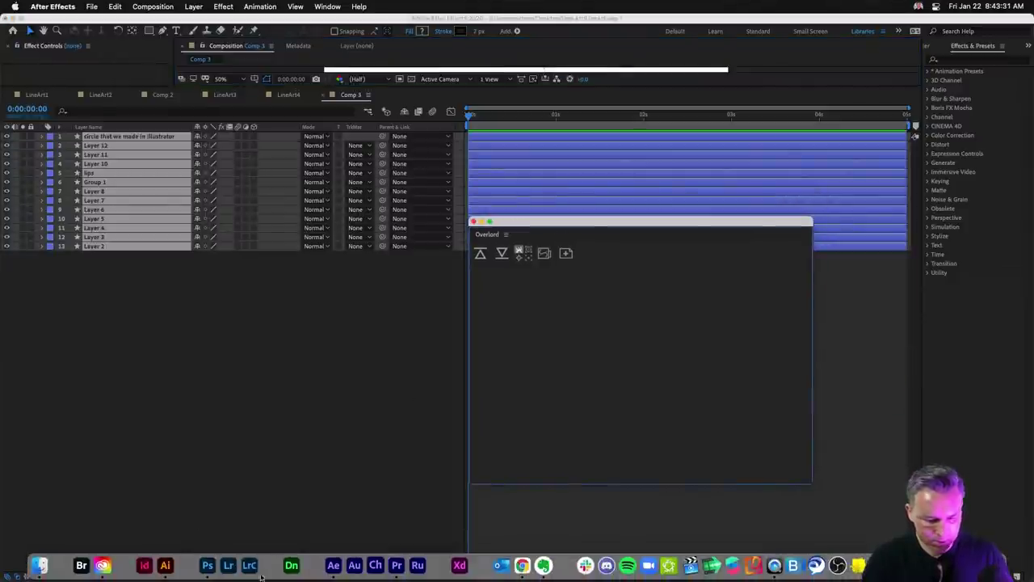
{"action": "left_click", "coordinate": [167, 566]}
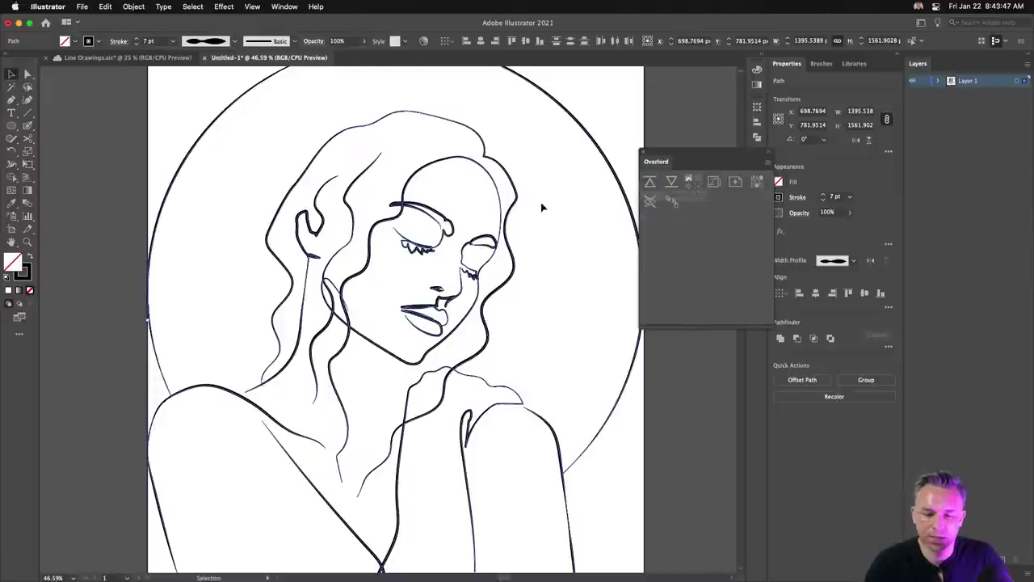
{"action": "mouse_move", "coordinate": [242, 576]}
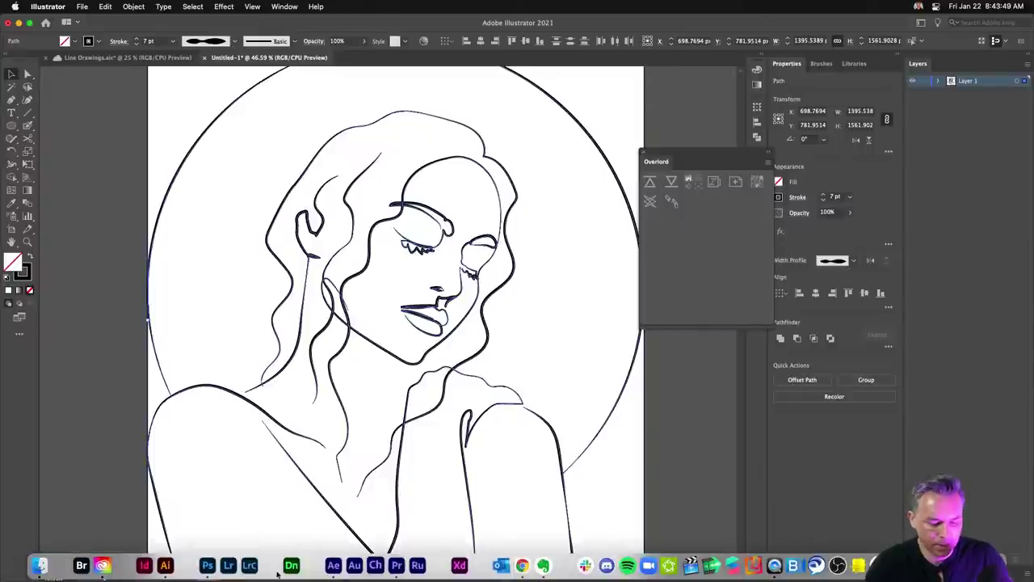
{"action": "left_click", "coordinate": [333, 573]}
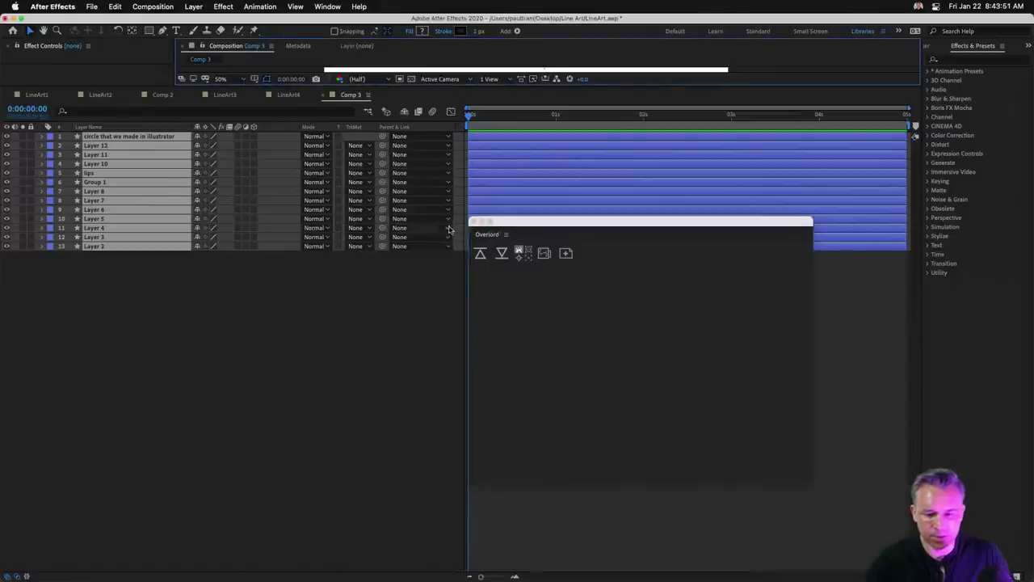
Close the Overlord panel and restore the enlarged composition view and the Project panel.
{"action": "left_click", "coordinate": [473, 222]}
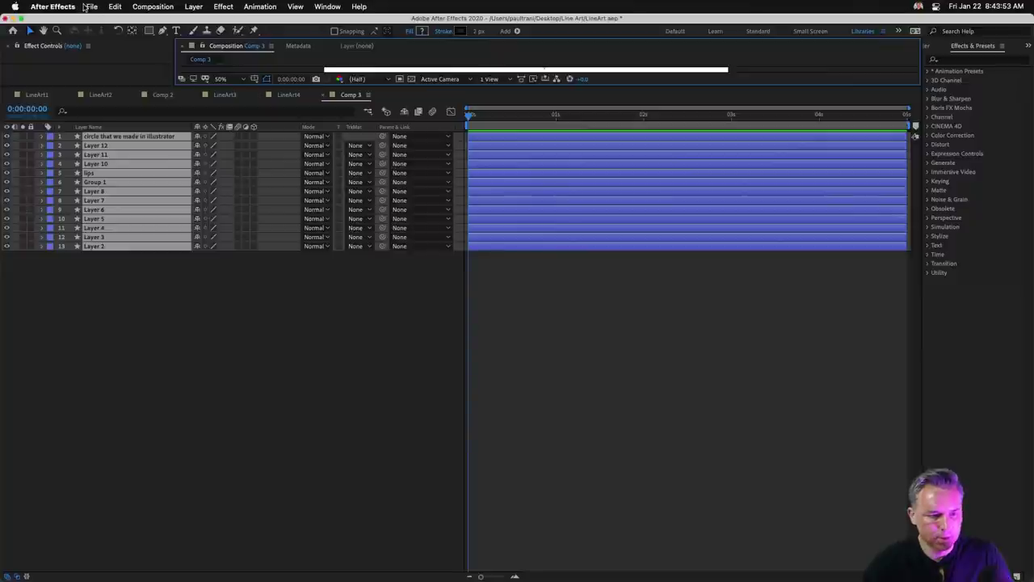
{"action": "left_click_drag", "start_coordinate": [152, 84], "coordinate": [152, 297]}
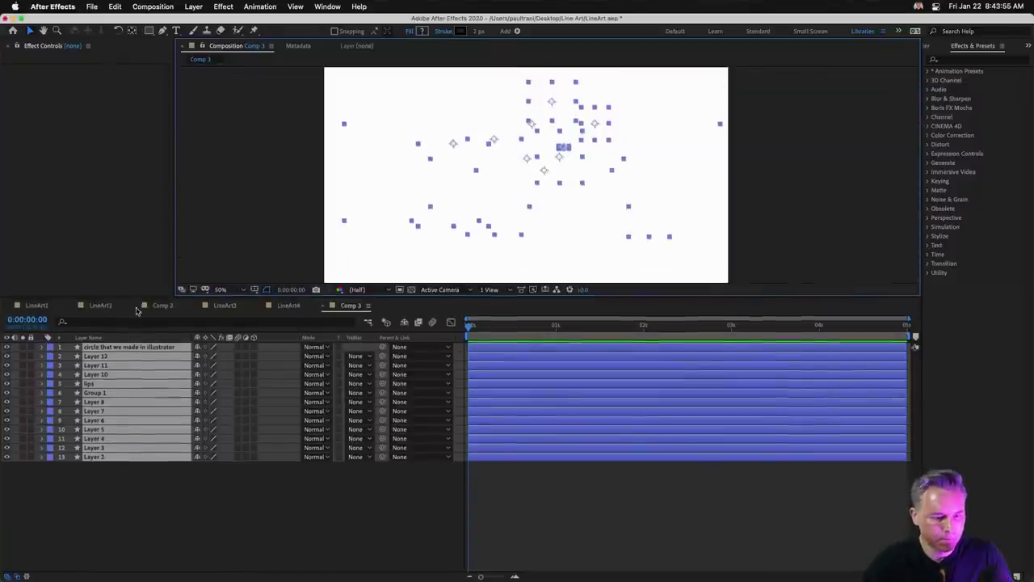
{"action": "left_click", "coordinate": [324, 6]}
{"action": "mouse_move", "coordinate": [331, 23]}
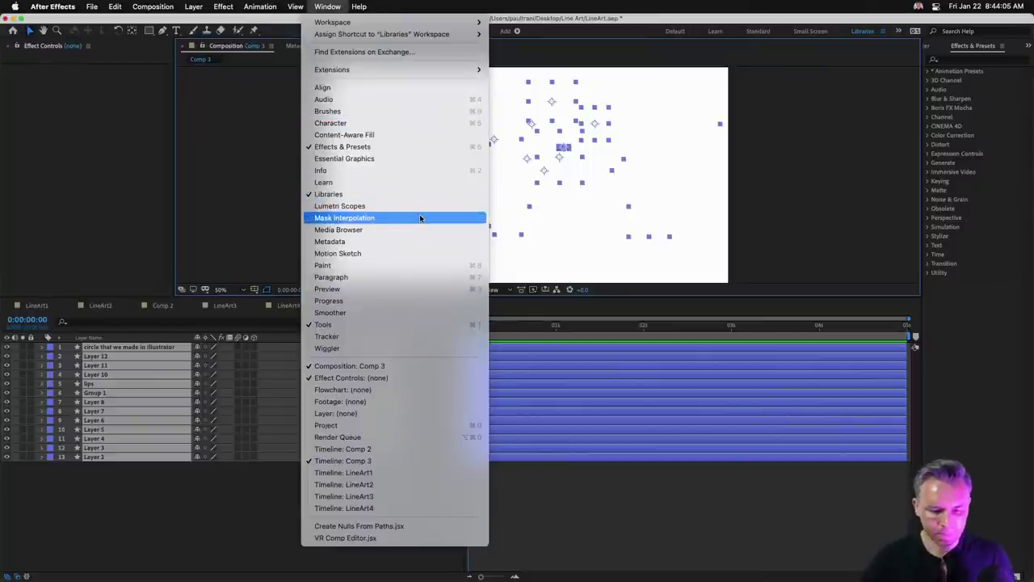
{"action": "left_click", "coordinate": [381, 429]}
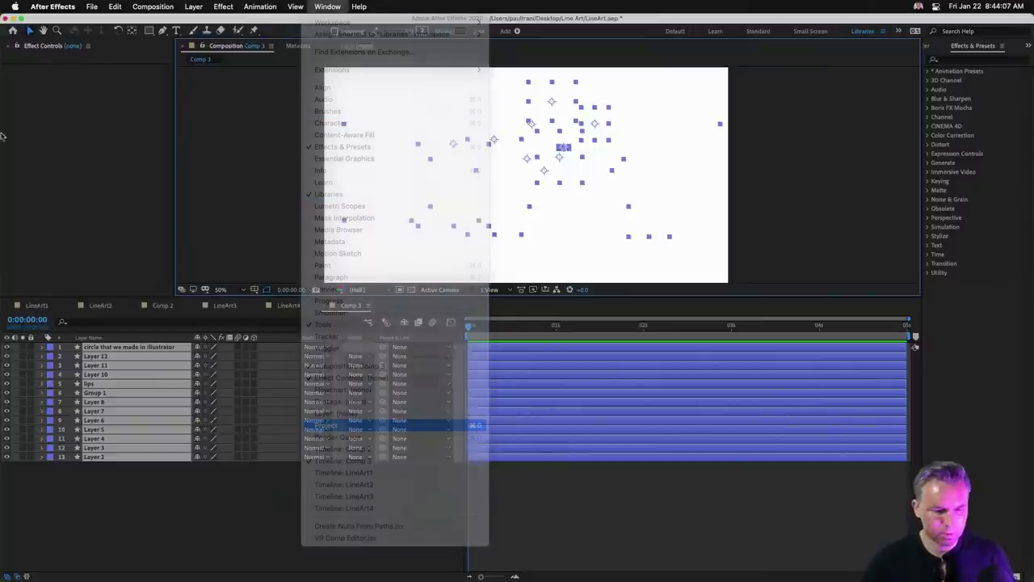
Create a new composition with a width of 2000 px and a height of 2000 px.
{"action": "left_click", "coordinate": [34, 291]}
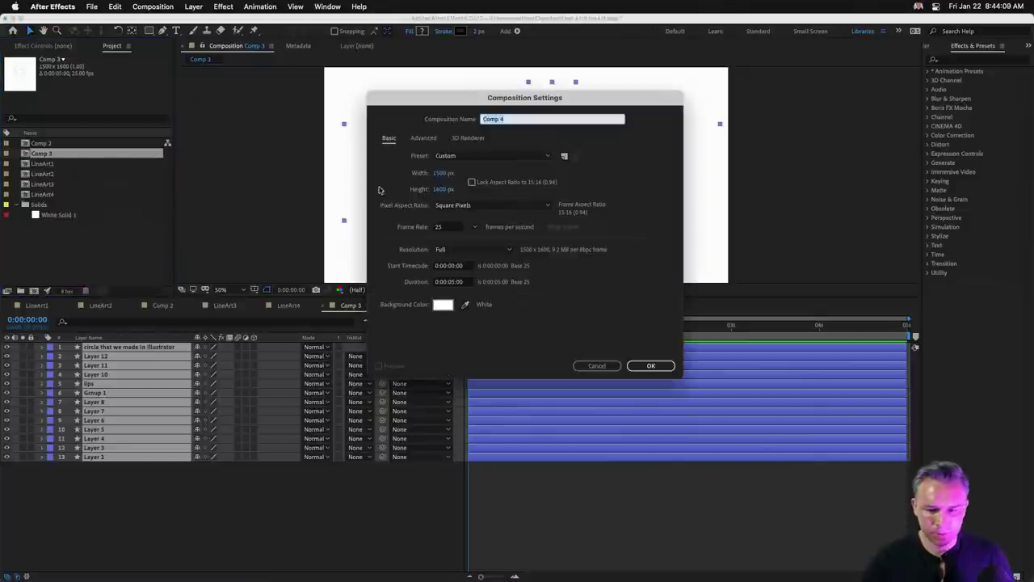
{"action": "left_click", "coordinate": [434, 174]}
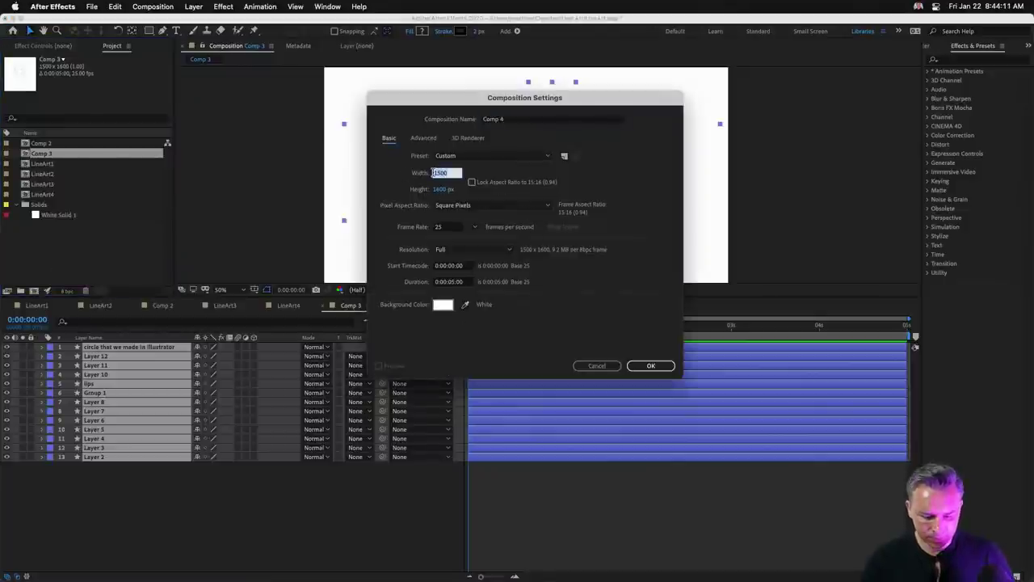
{"action": "type", "text": "2000"}
{"action": "key", "text": "Tab"}
{"action": "type", "text": "2000"}
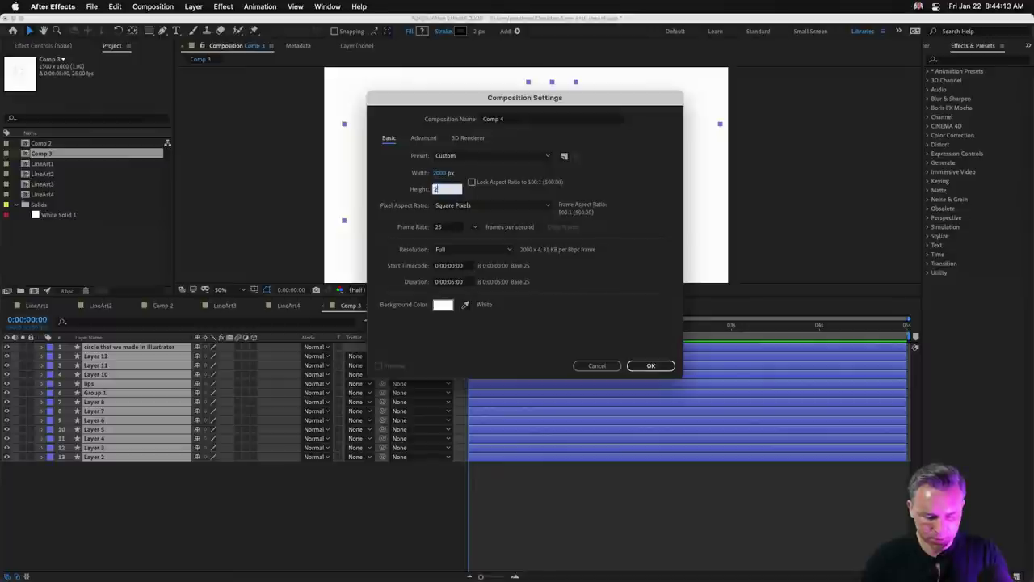
{"action": "key", "text": "Return"}
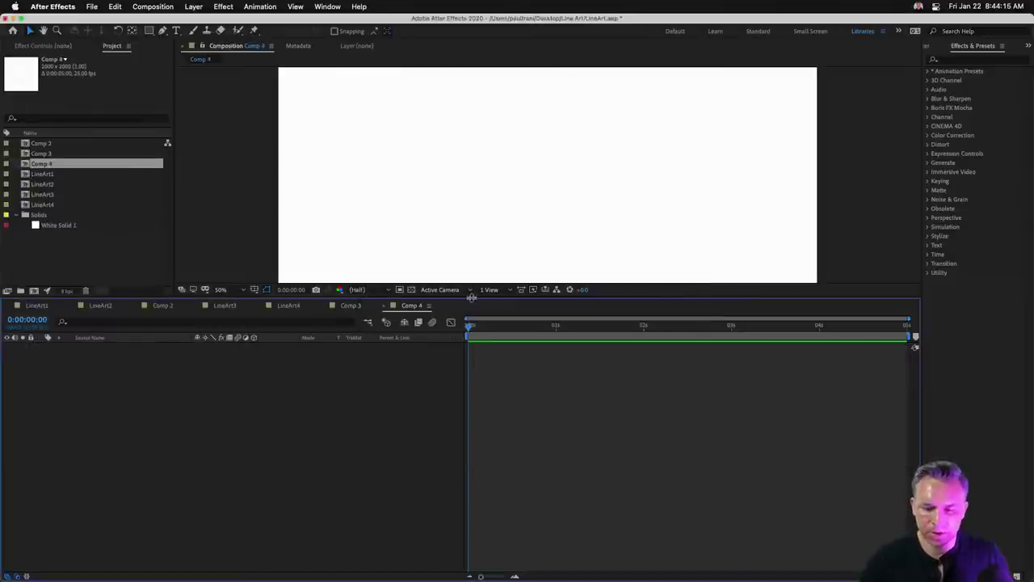
Enlarge the composition view, switch to Illustrator, and push the selected portrait lines into Comp 4 with Overlord.
{"action": "left_click_drag", "start_coordinate": [472, 297], "coordinate": [457, 428]}
{"action": "mouse_move", "coordinate": [207, 576]}
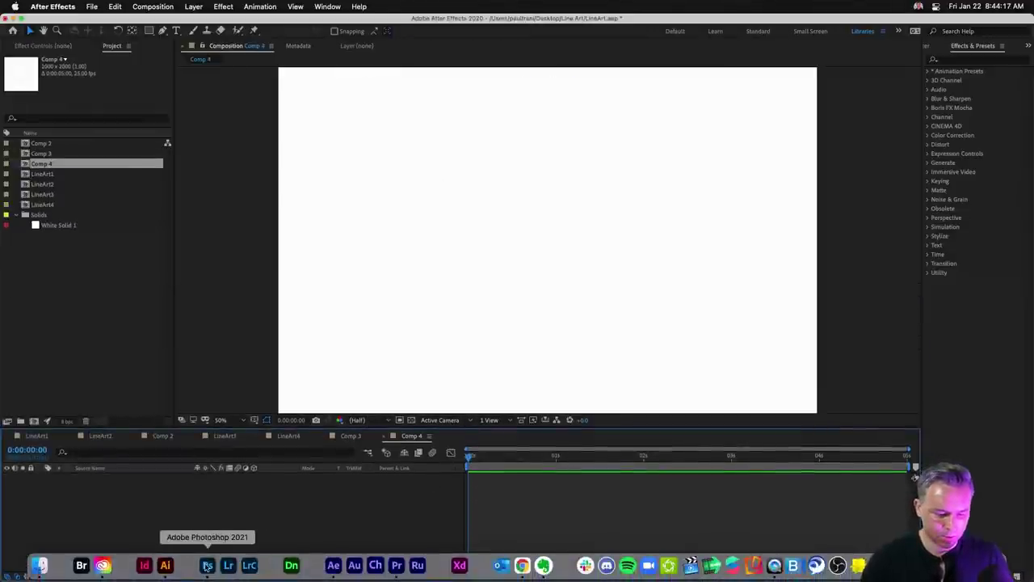
{"action": "left_click", "coordinate": [165, 566]}
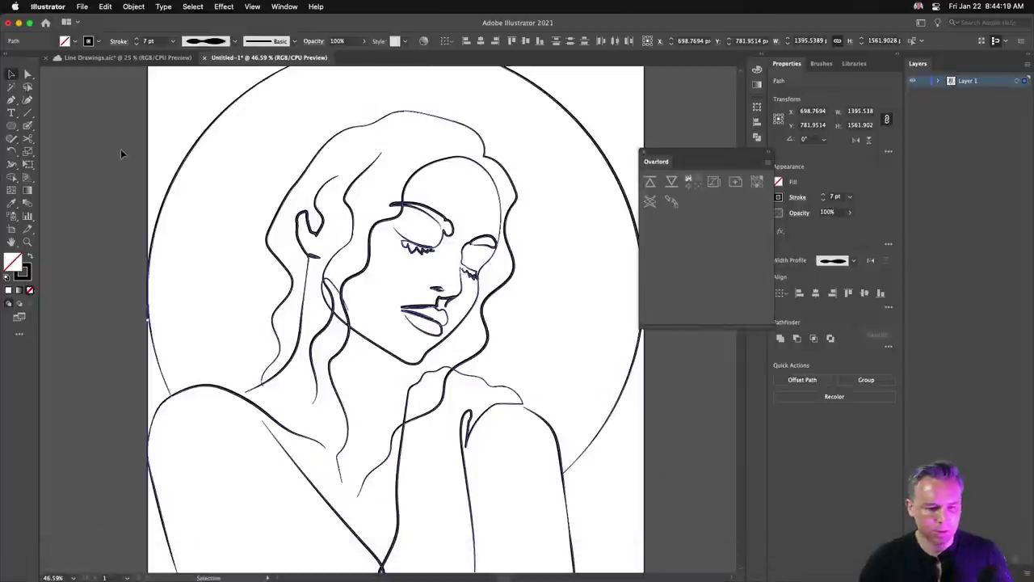
{"action": "left_click", "coordinate": [647, 183]}
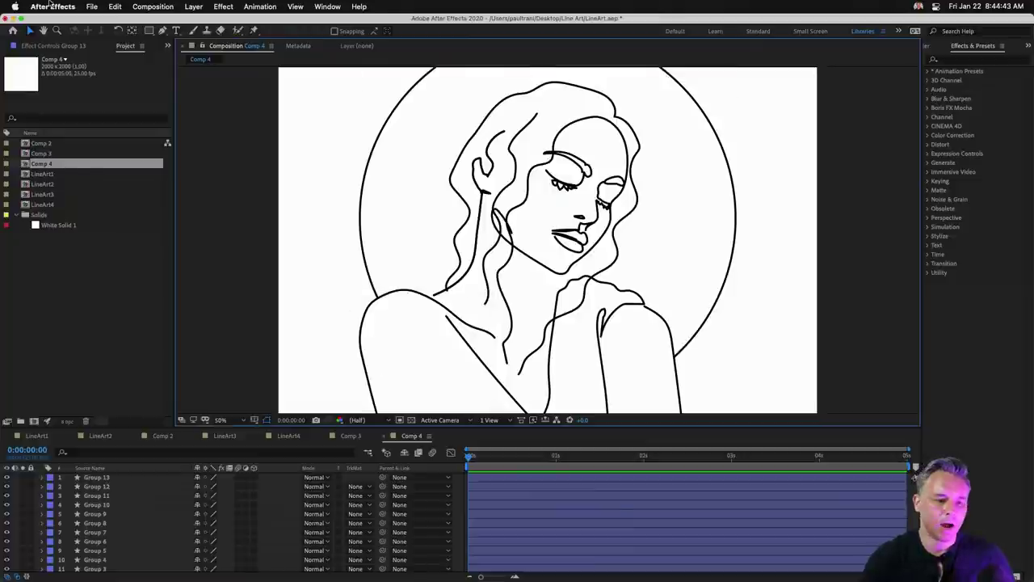
Start importing a file into the After Effects project and browse to the Retro Futurism folder on the Desktop.
{"action": "left_click", "coordinate": [92, 6]}
{"action": "mouse_move", "coordinate": [137, 166]}
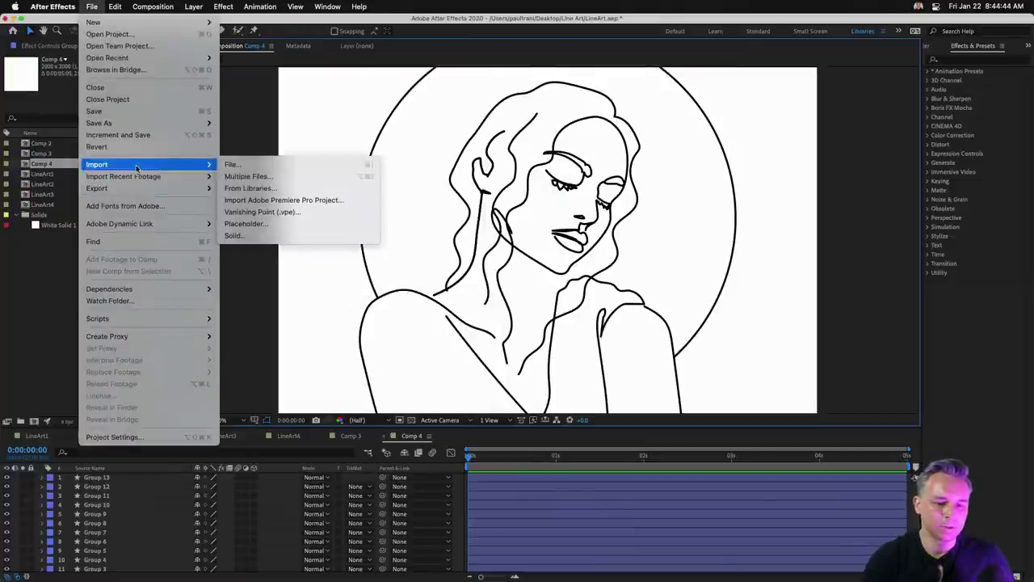
{"action": "left_click", "coordinate": [233, 165]}
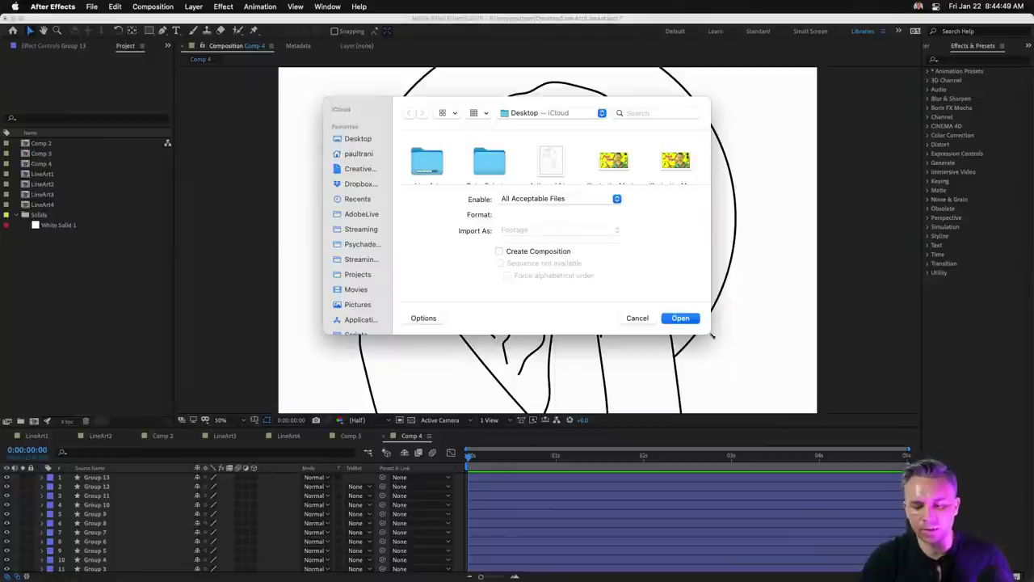
{"action": "left_click_drag", "start_coordinate": [707, 334], "coordinate": [738, 490]}
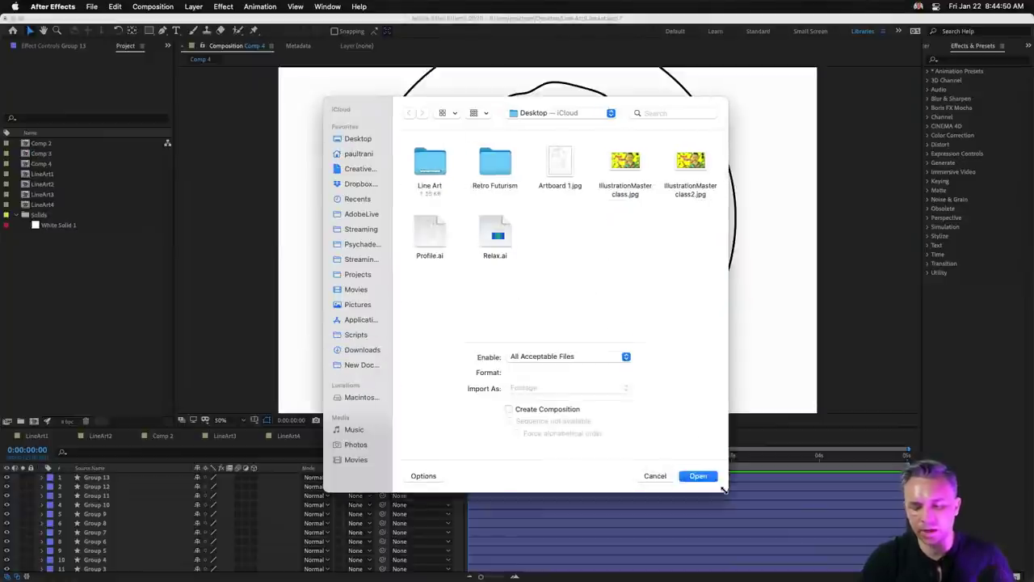
{"action": "left_click", "coordinate": [489, 164]}
{"action": "double_click", "coordinate": [488, 164]}
{"action": "scroll", "coordinate": [489, 299], "scroll_direction": "down", "scroll_amount": 5}
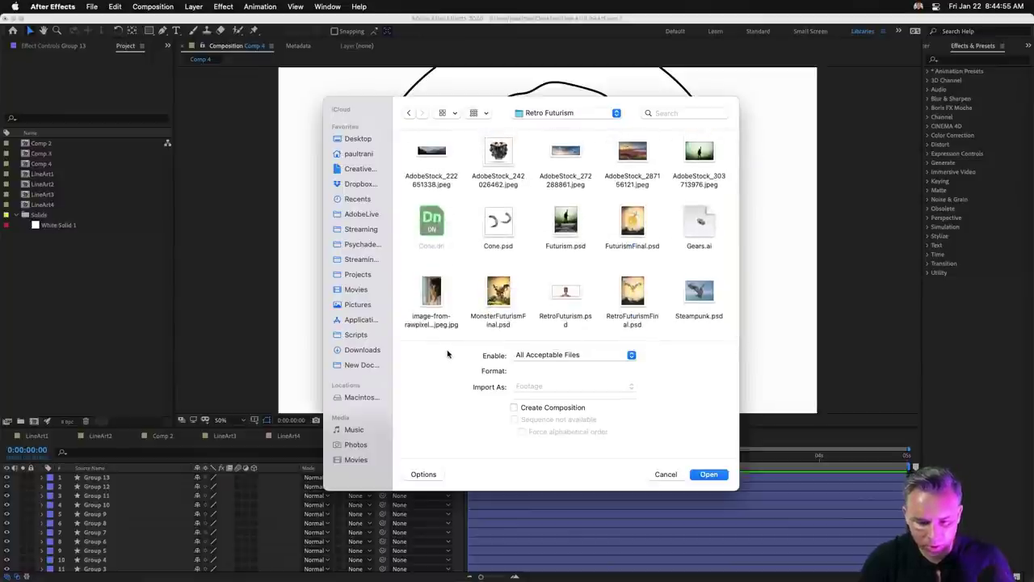
Import Futurism.psd as Composition - Retain Layer Sizes with editable layer styles.
{"action": "left_click", "coordinate": [496, 307]}
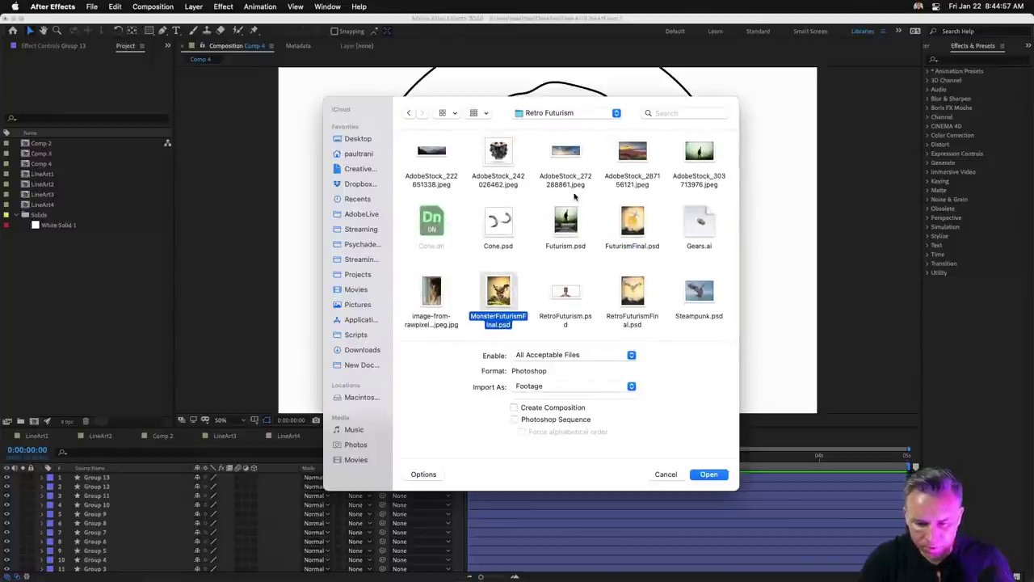
{"action": "left_click", "coordinate": [566, 226]}
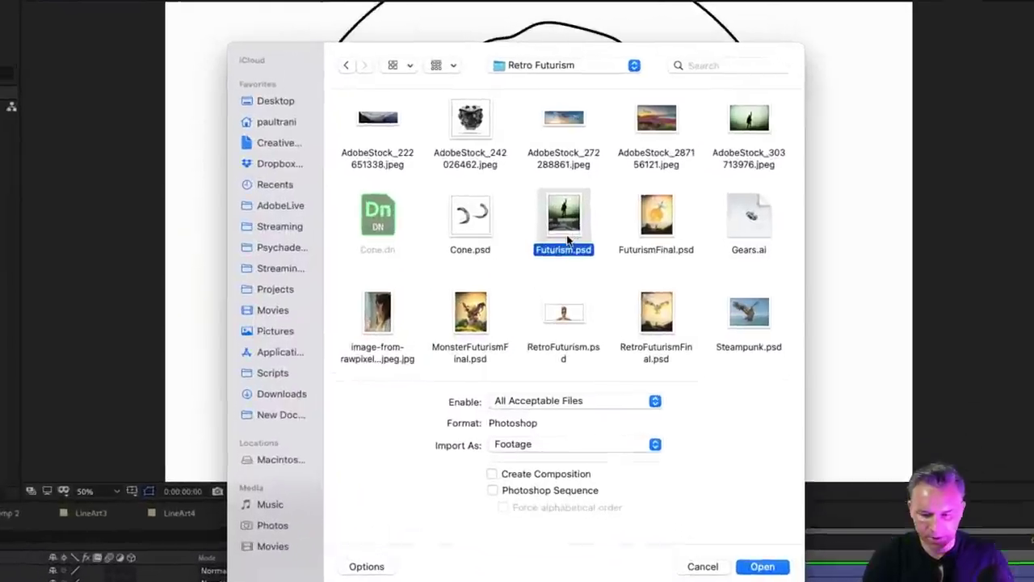
{"action": "left_click", "coordinate": [631, 307]}
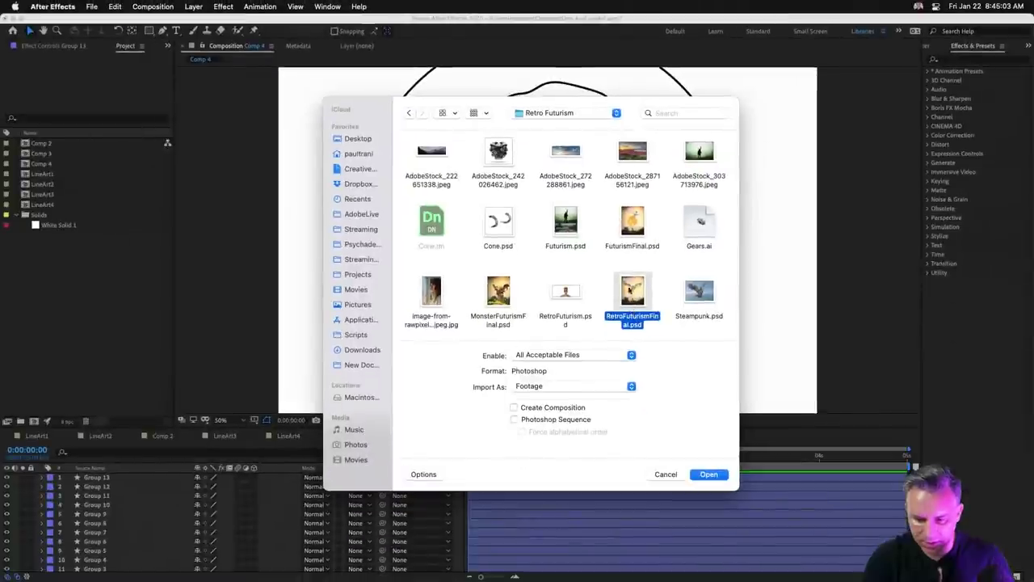
{"action": "left_click", "coordinate": [582, 237]}
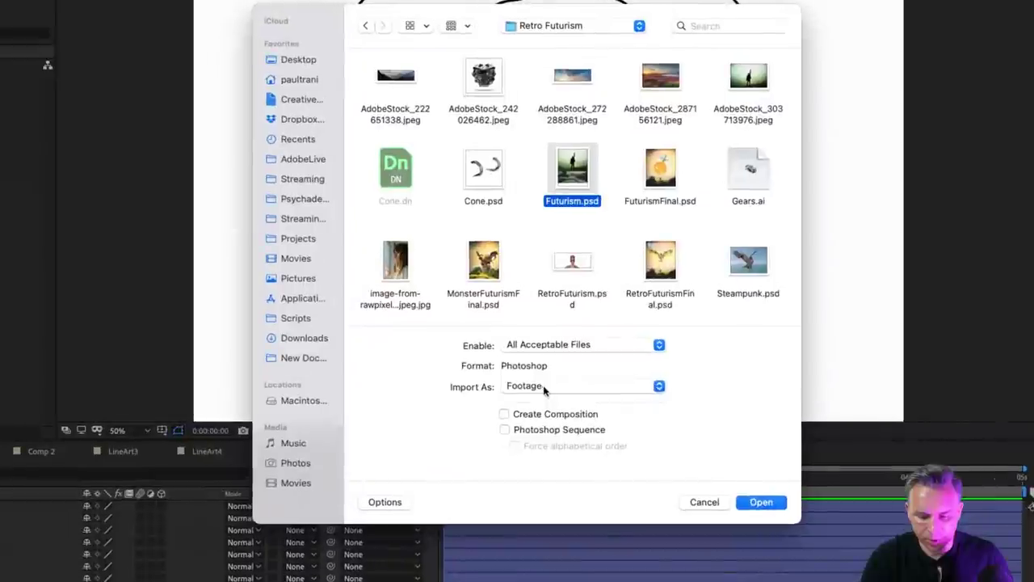
{"action": "left_click", "coordinate": [539, 387]}
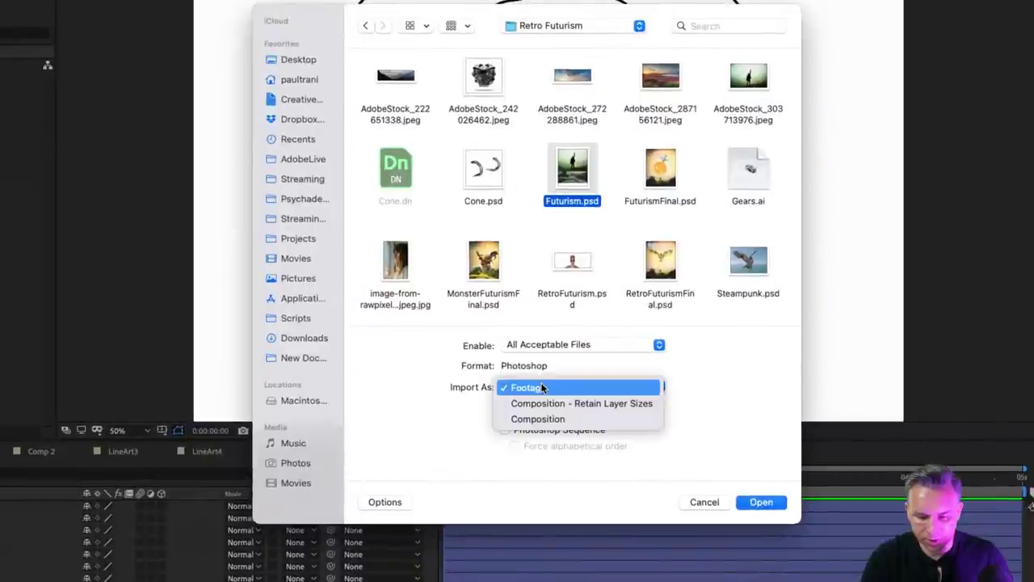
{"action": "left_click", "coordinate": [583, 403]}
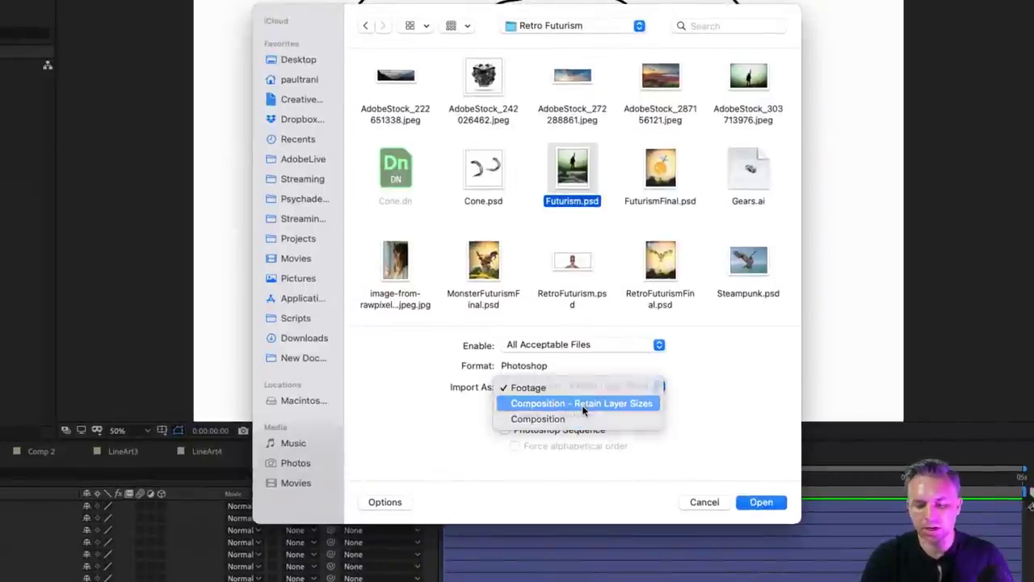
{"action": "left_click", "coordinate": [761, 502]}
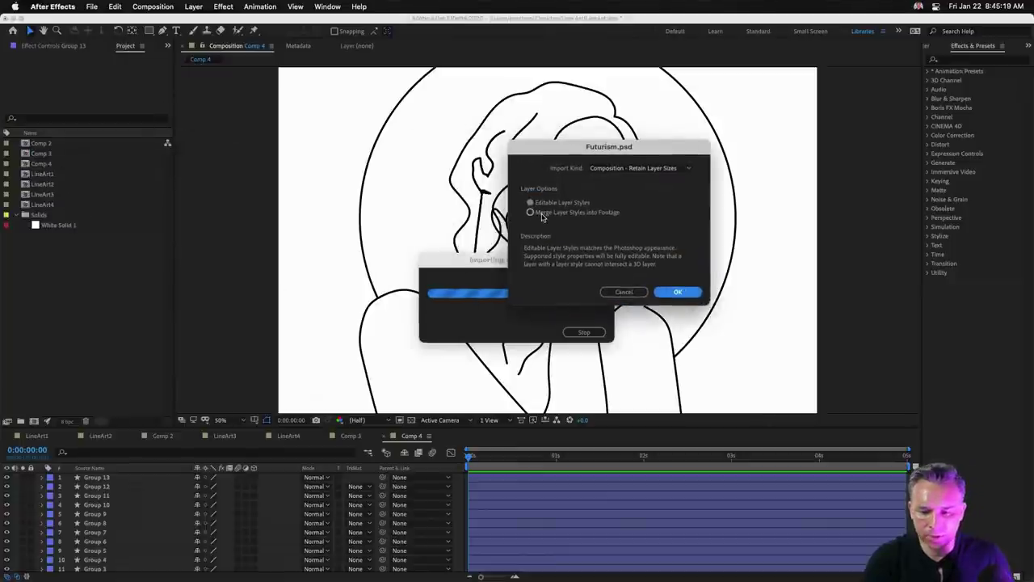
{"action": "left_click", "coordinate": [675, 294]}
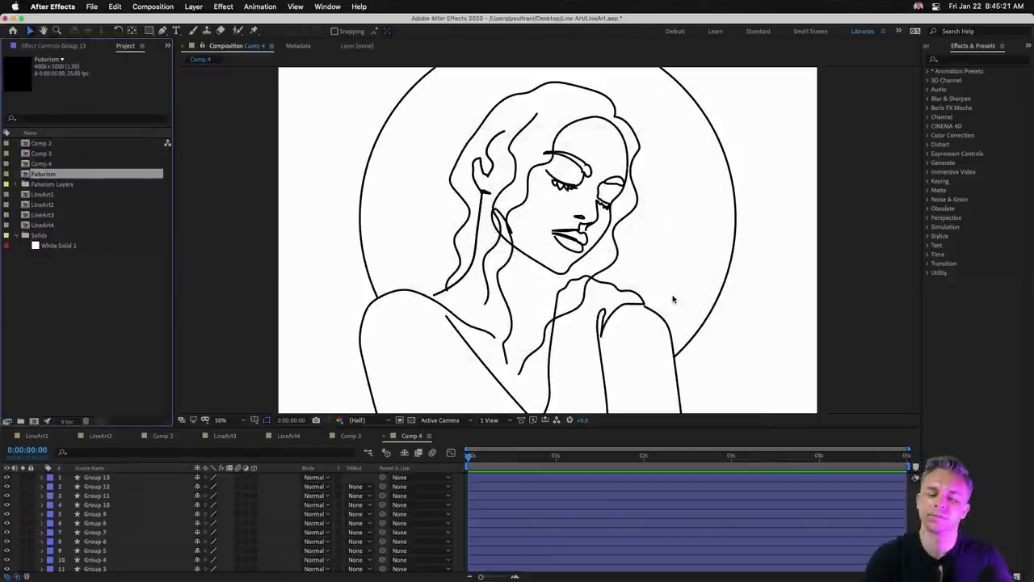
Open the Futurism composition and examine its imported Photoshop layers.
{"action": "double_click", "coordinate": [27, 175]}
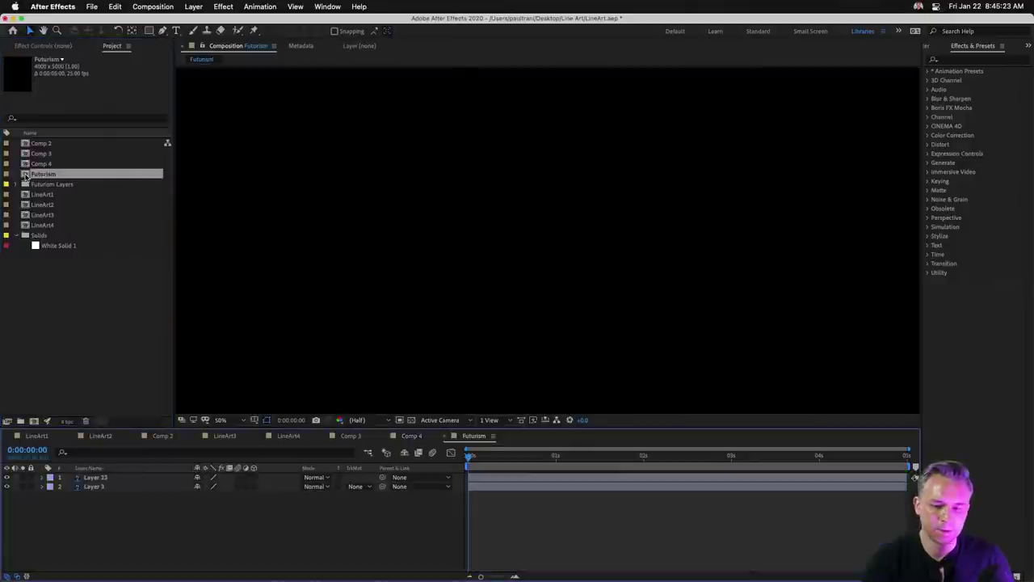
{"action": "left_click_drag", "start_coordinate": [469, 458], "coordinate": [186, 466]}
{"action": "left_click", "coordinate": [91, 477]}
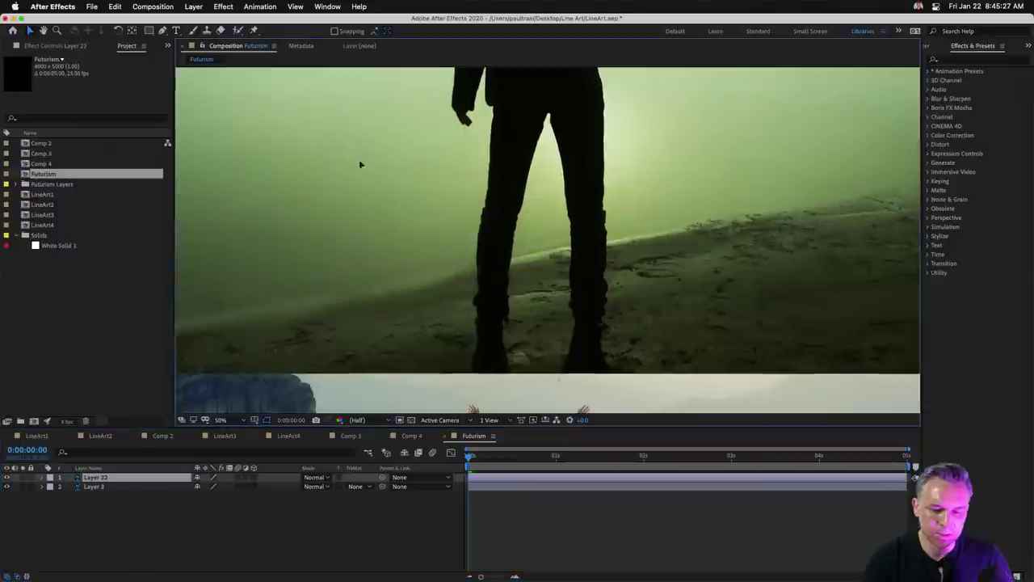
{"action": "key", "text": "Return"}
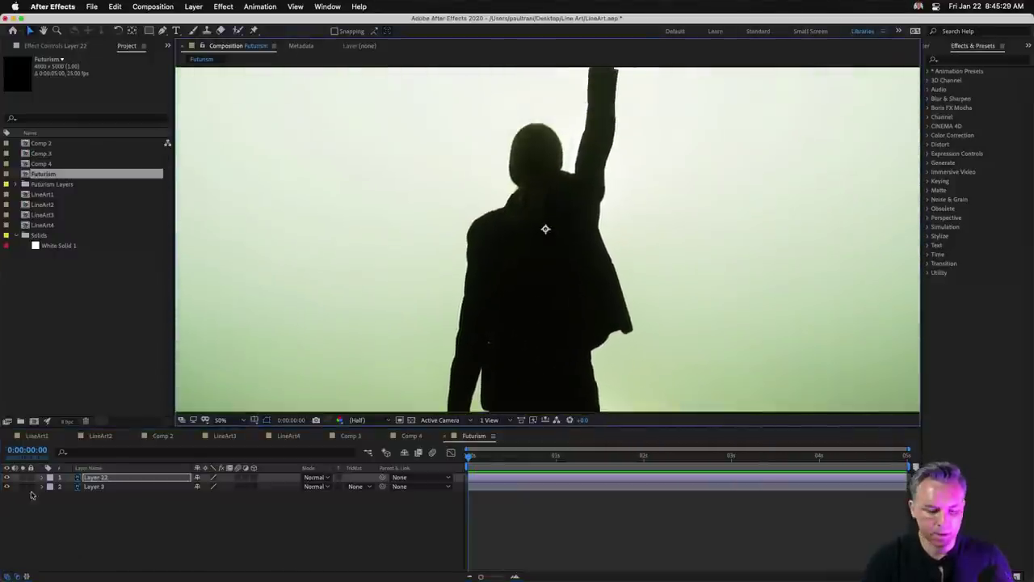
Delete the Futurism composition from the project.
{"action": "left_click", "coordinate": [86, 487]}
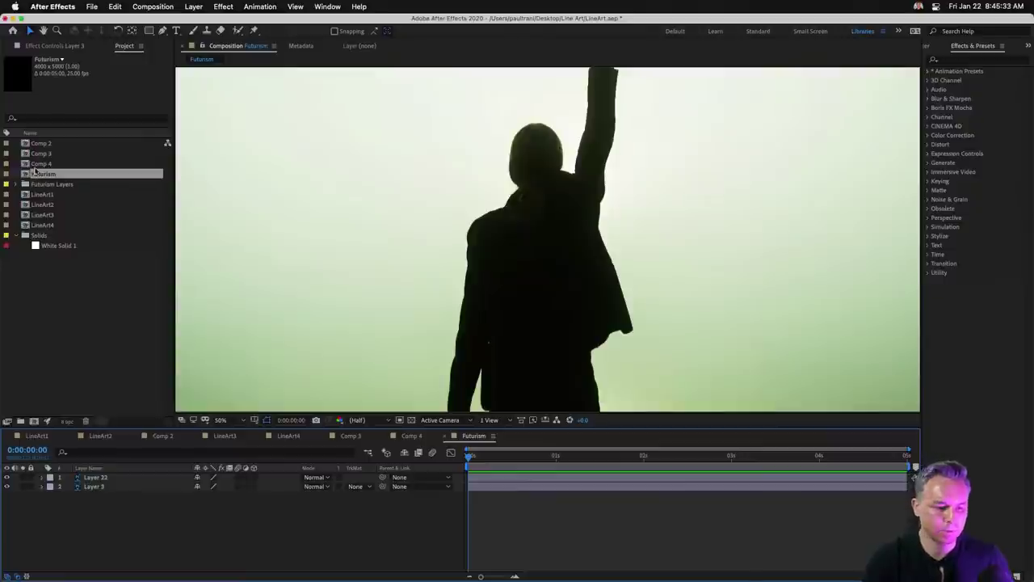
{"action": "key", "text": "Delete"}
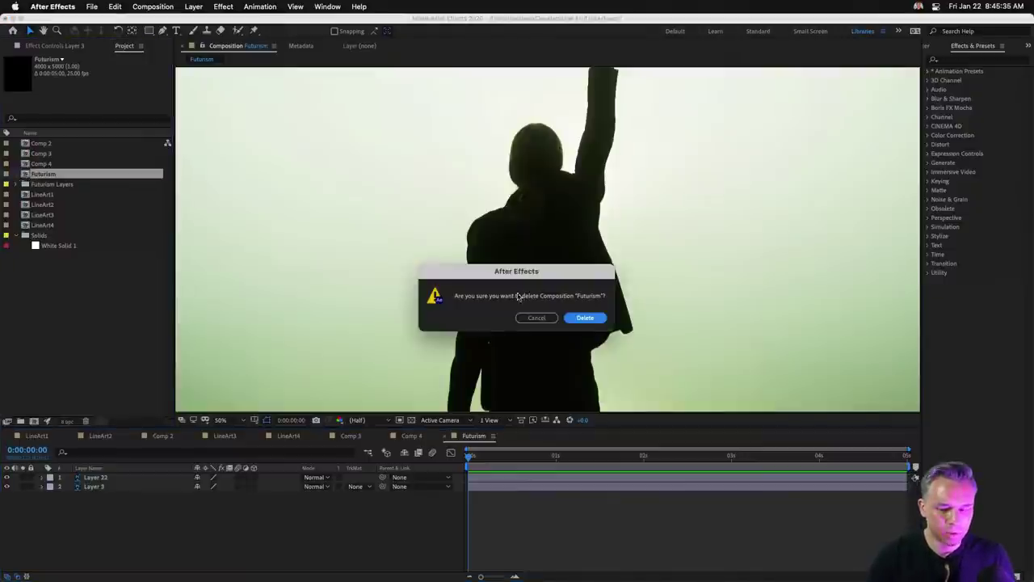
{"action": "left_click", "coordinate": [591, 320]}
Review the LineArt1, Comp 4 and Comp 3 compositions, and scrub through Comp 3's line animation.
{"action": "left_click", "coordinate": [33, 186]}
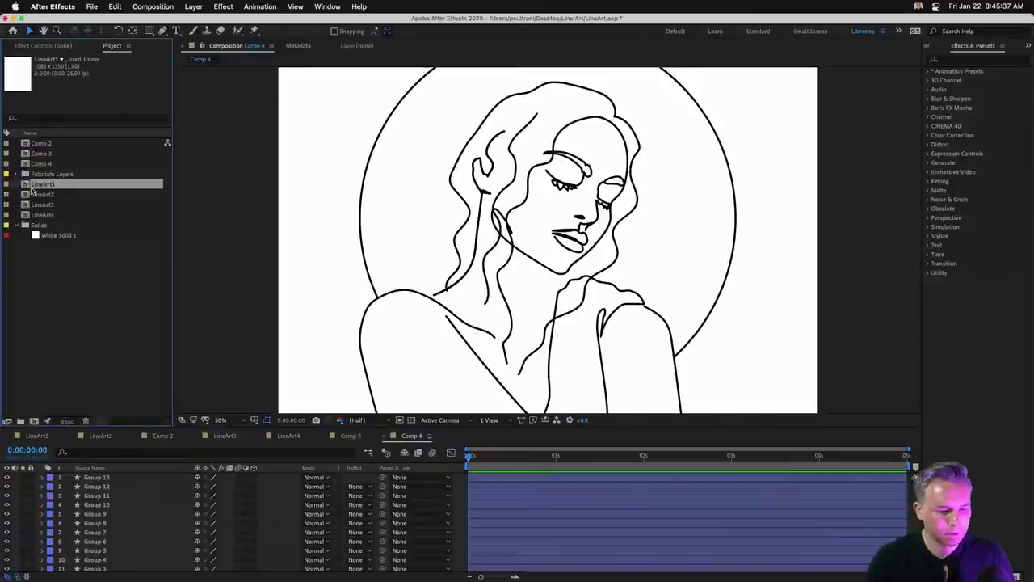
{"action": "double_click", "coordinate": [27, 186]}
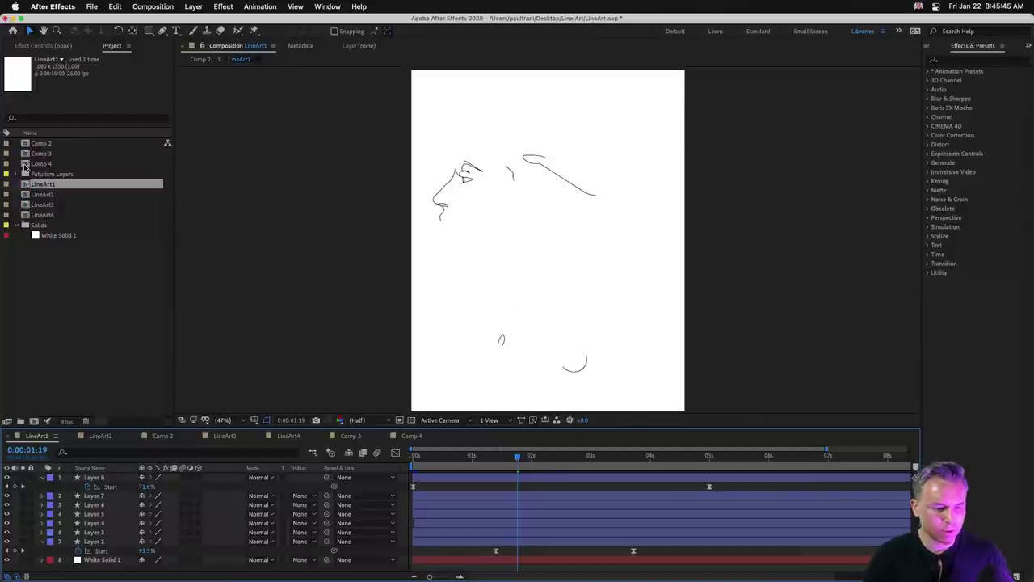
{"action": "double_click", "coordinate": [25, 164]}
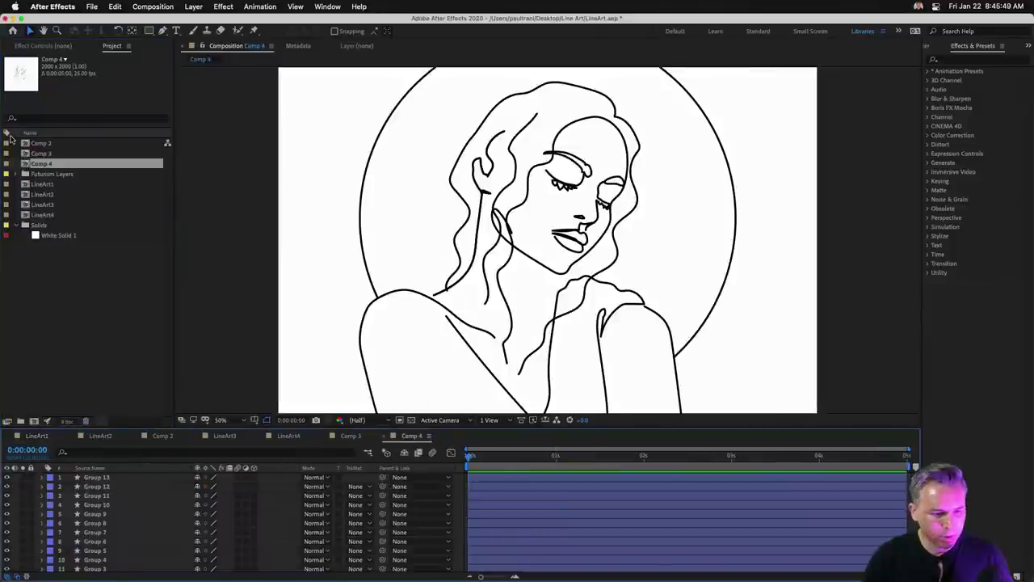
{"action": "double_click", "coordinate": [25, 154]}
{"action": "left_click", "coordinate": [483, 458]}
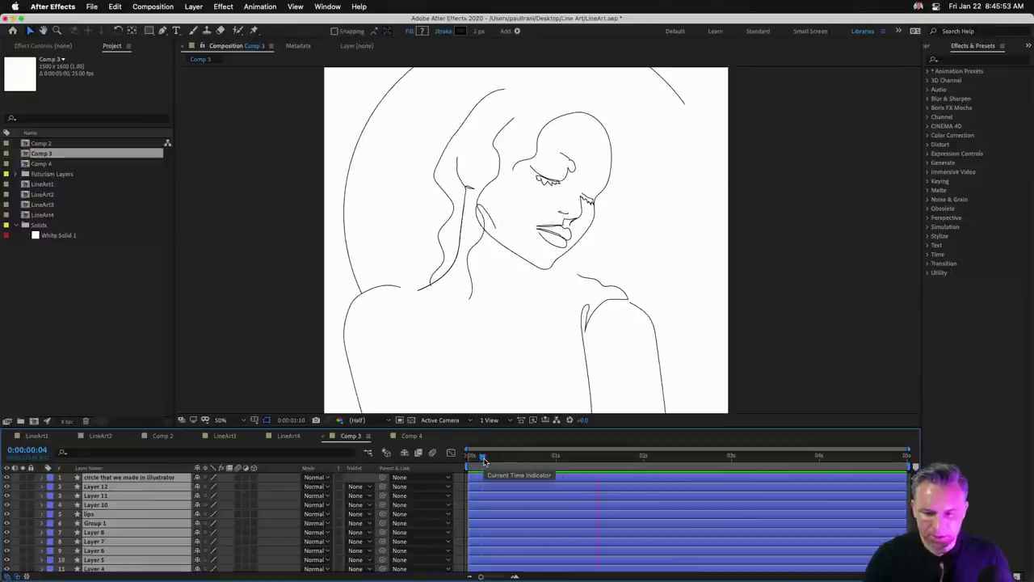
{"action": "left_click_drag", "start_coordinate": [488, 460], "coordinate": [854, 458]}
{"action": "key", "text": "super+a"}
Open Comp 2 at its first frame with a taller timeline, and collapse the LineArt3 layer's properties to examine the nested LineArt layers.
{"action": "double_click", "coordinate": [26, 143]}
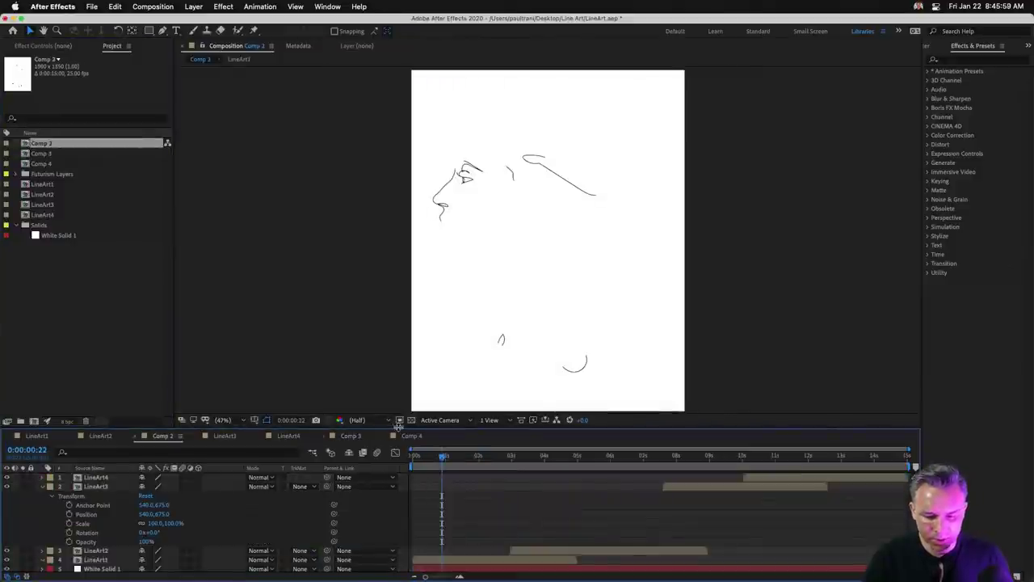
{"action": "left_click_drag", "start_coordinate": [398, 427], "coordinate": [339, 373]}
{"action": "key", "text": "Home"}
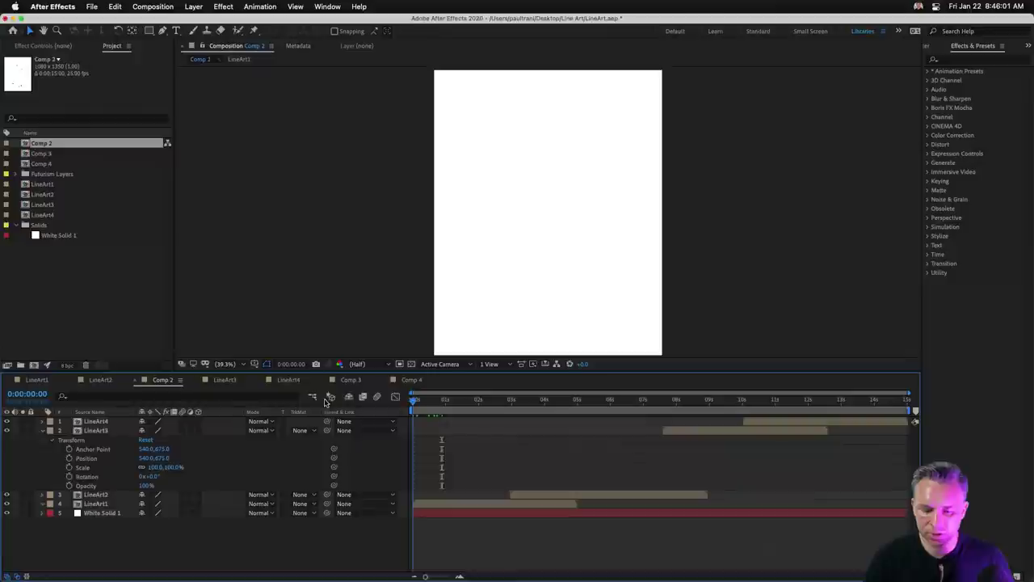
{"action": "left_click", "coordinate": [43, 431]}
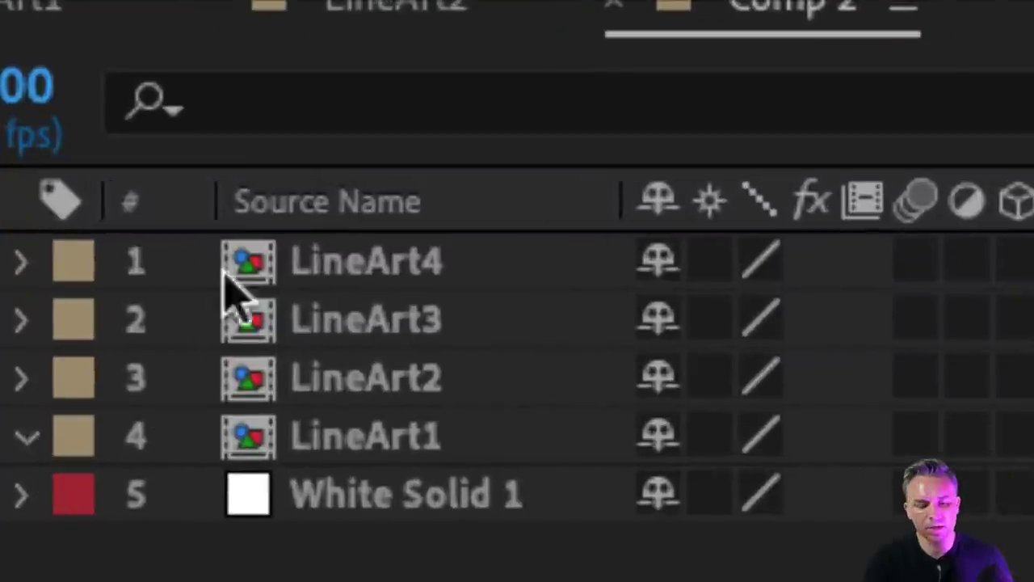
{"action": "left_click", "coordinate": [316, 437]}
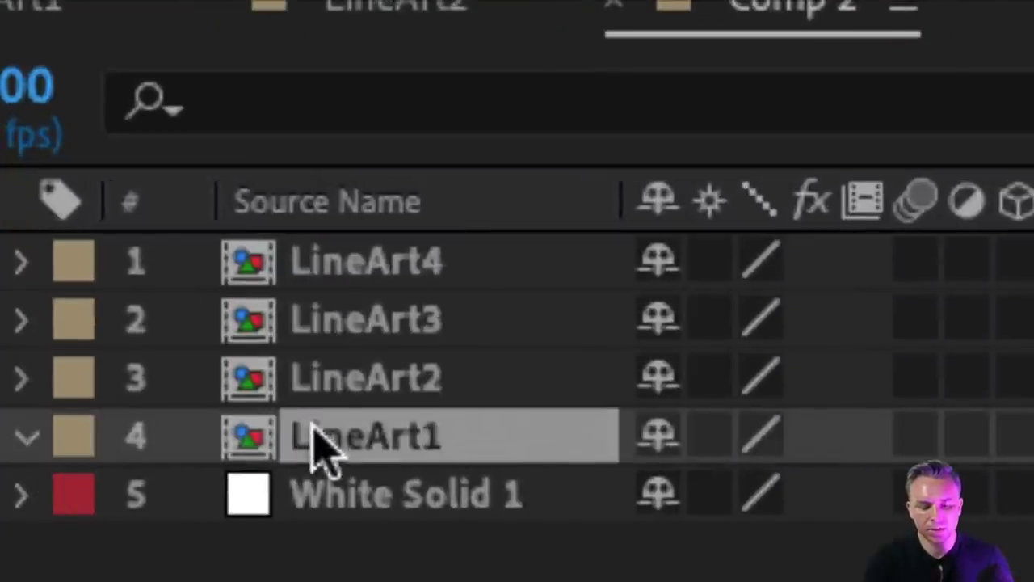
{"action": "left_click", "coordinate": [312, 271]}
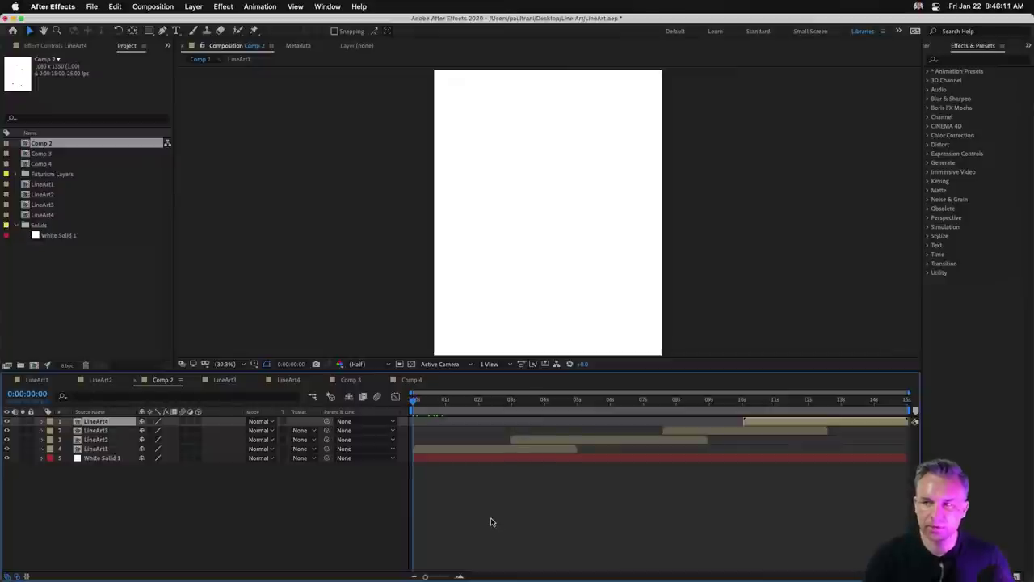
Preview Comp 2's animation, and view the paused frame in the maximized composition view before restoring the layout.
{"action": "key", "text": "space"}
{"action": "left_click", "coordinate": [261, 270]}
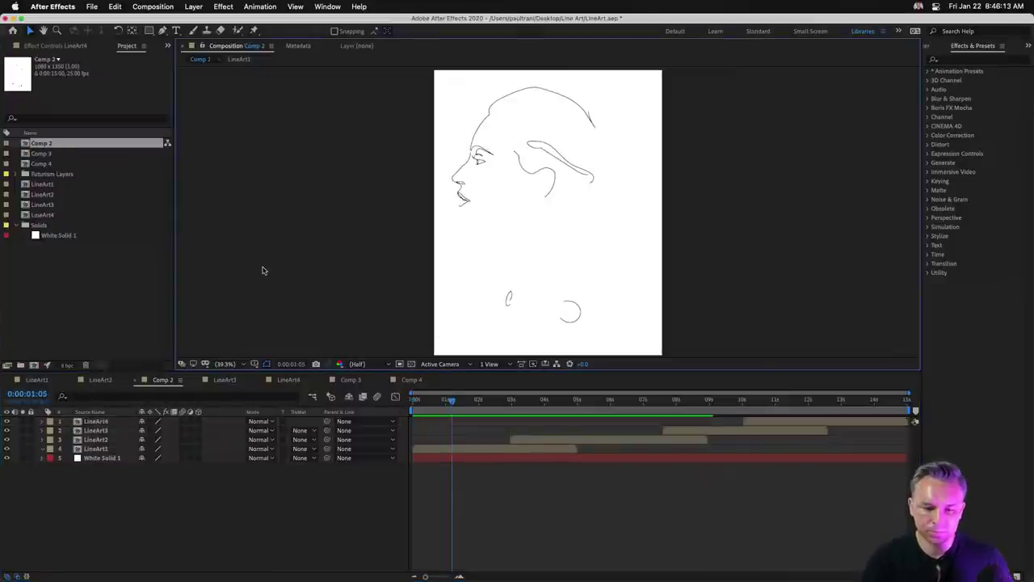
{"action": "key", "text": "grave"}
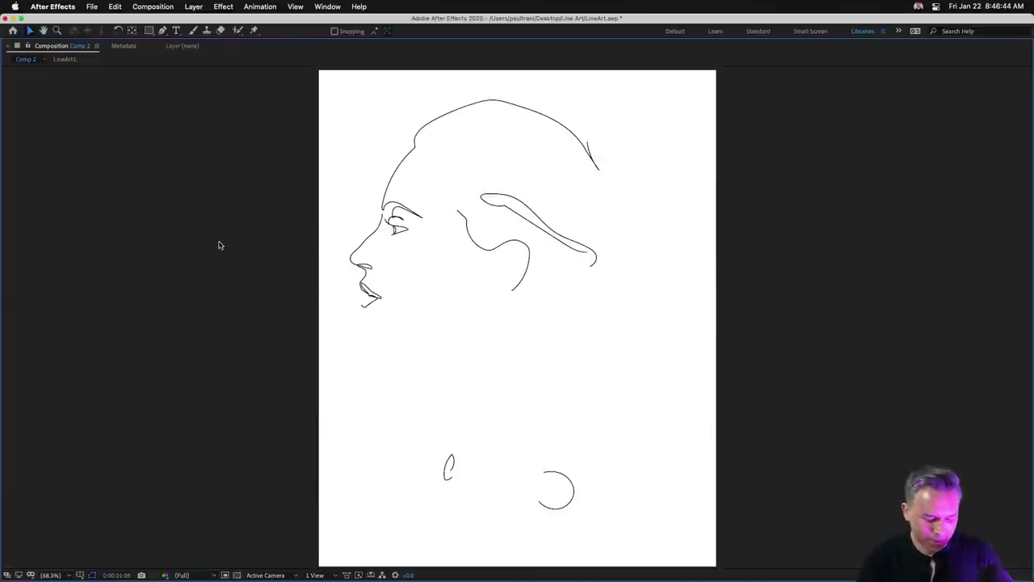
{"action": "key", "text": "grave"}
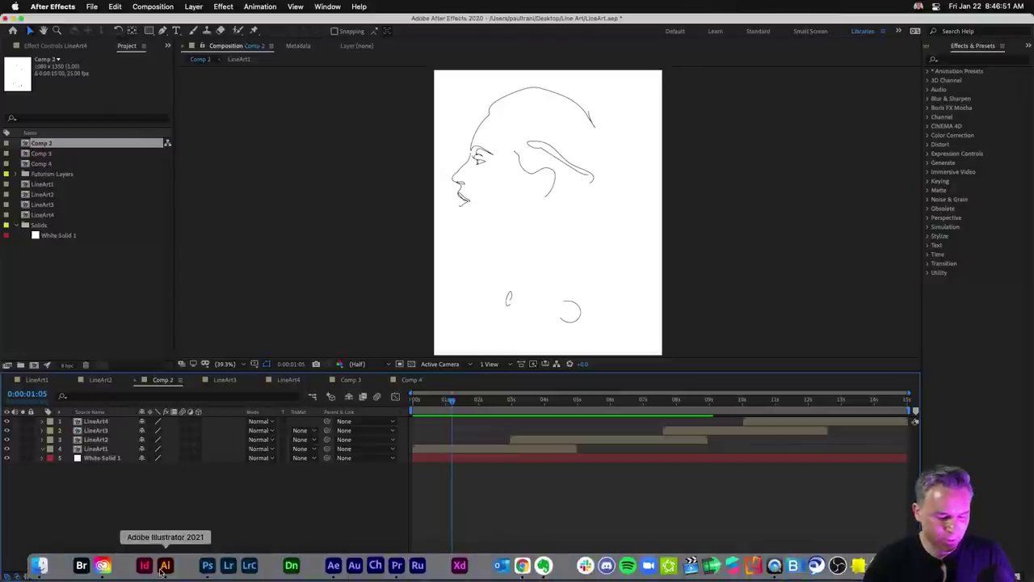
Switch to Illustrator, reposition the Overlord panel, and zoom out to 33.33% to show the whole portrait with the Selection tool active.
{"action": "left_click", "coordinate": [165, 566]}
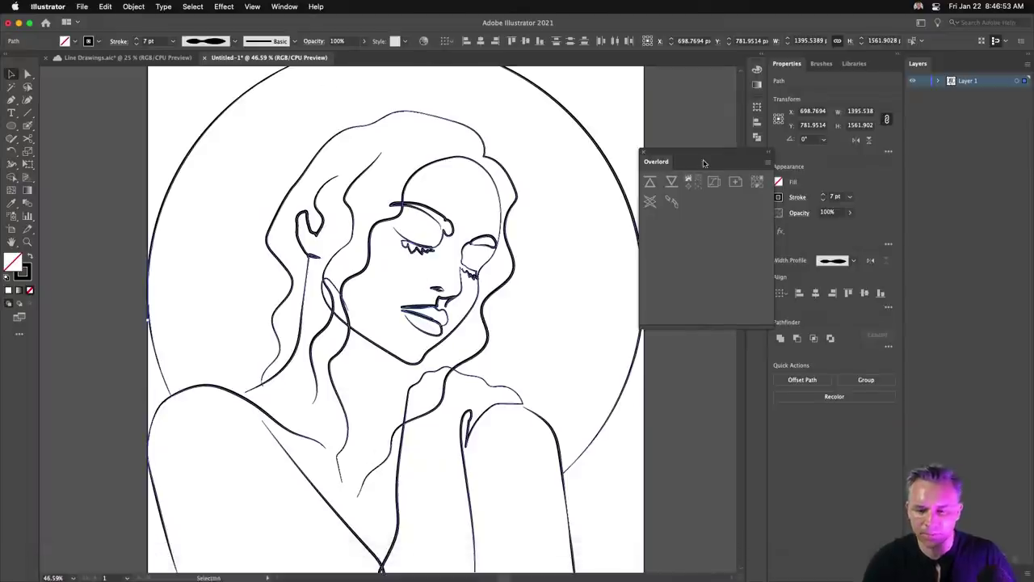
{"action": "left_click_drag", "start_coordinate": [704, 163], "coordinate": [658, 197]}
{"action": "key", "text": "a"}
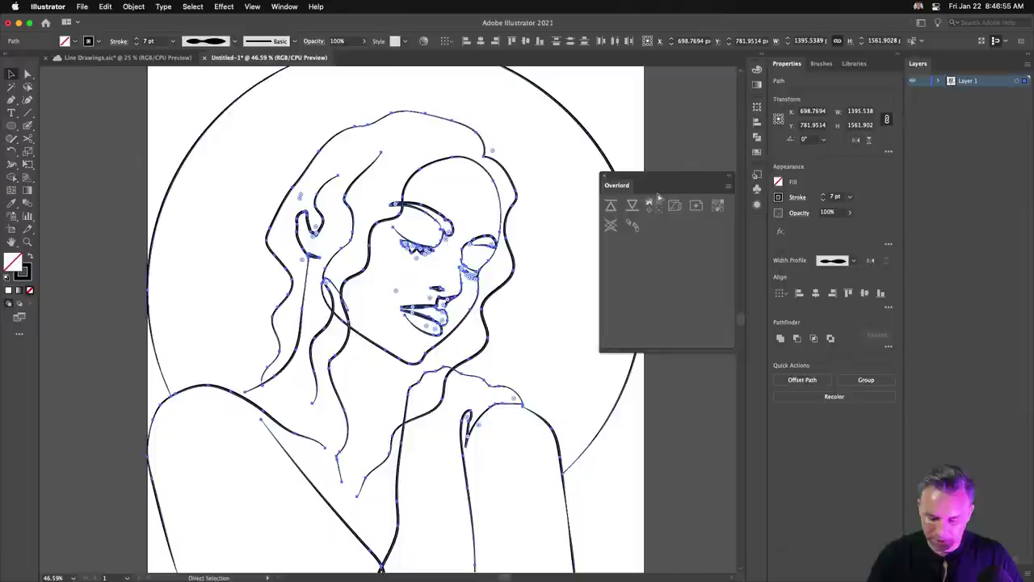
{"action": "key", "text": "super+minus"}
{"action": "key", "text": "v"}
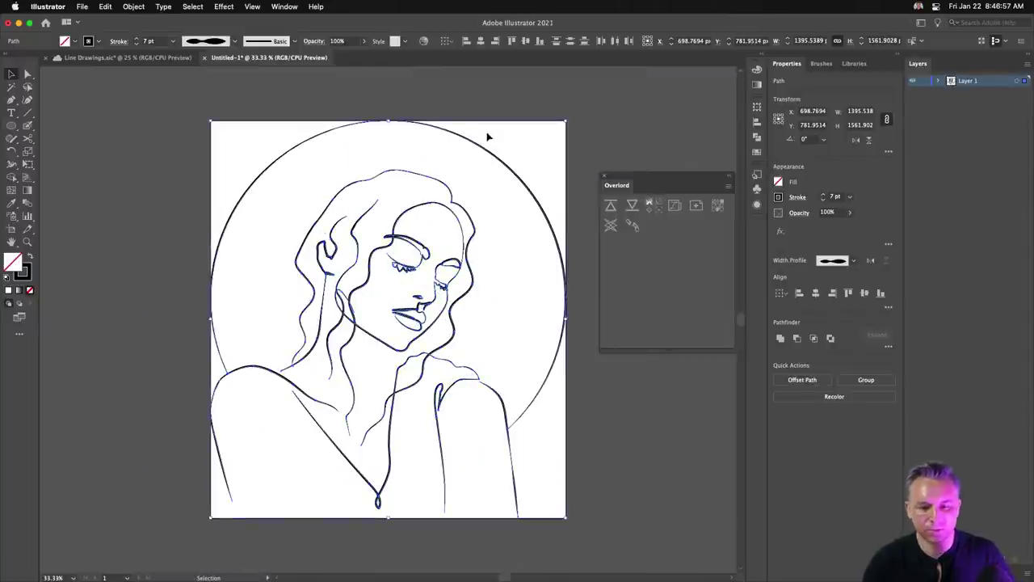
Close the Overlord panel and display the available brushes.
{"action": "left_click_drag", "start_coordinate": [612, 183], "coordinate": [599, 128]}
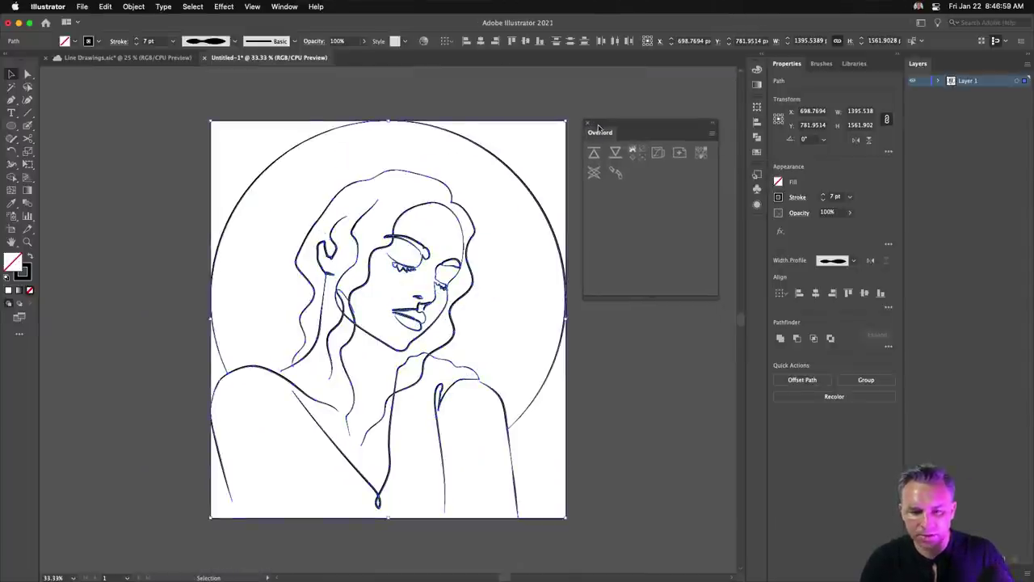
{"action": "left_click", "coordinate": [588, 127]}
{"action": "left_click", "coordinate": [792, 63]}
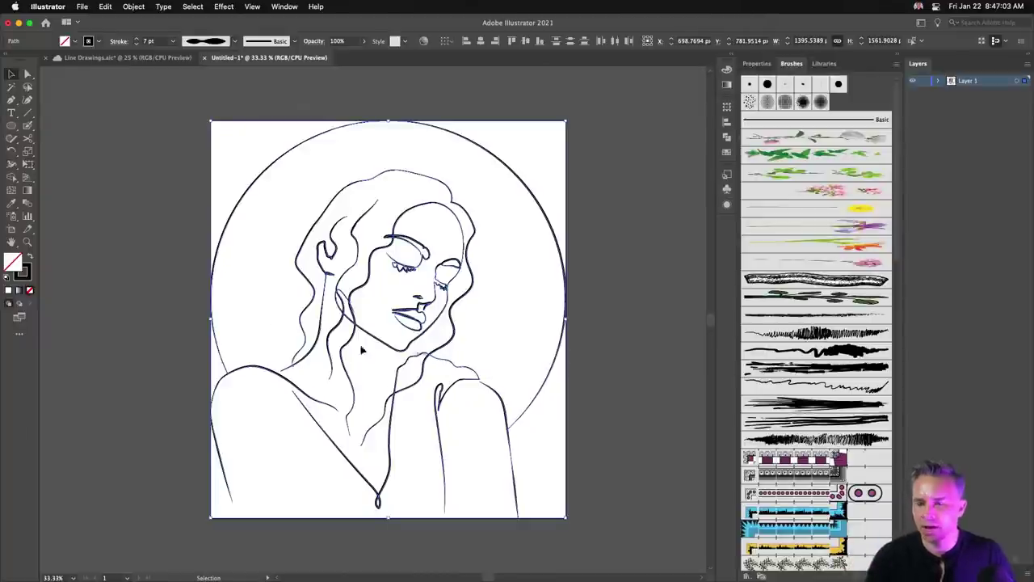
Enlarge the artboard to leave a margin around the whole portrait, and hide the artboard boundaries.
{"action": "left_click", "coordinate": [11, 229]}
{"action": "left_click_drag", "start_coordinate": [211, 121], "coordinate": [169, 92]}
{"action": "left_click_drag", "start_coordinate": [568, 518], "coordinate": [605, 538]}
{"action": "left_click", "coordinate": [10, 75]}
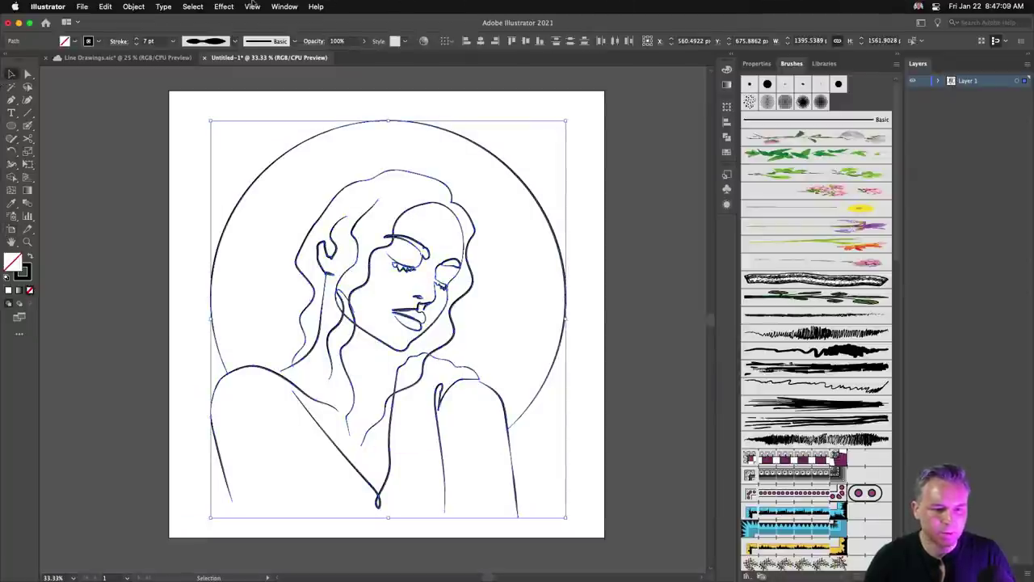
{"action": "left_click", "coordinate": [252, 6]}
{"action": "left_click", "coordinate": [320, 260]}
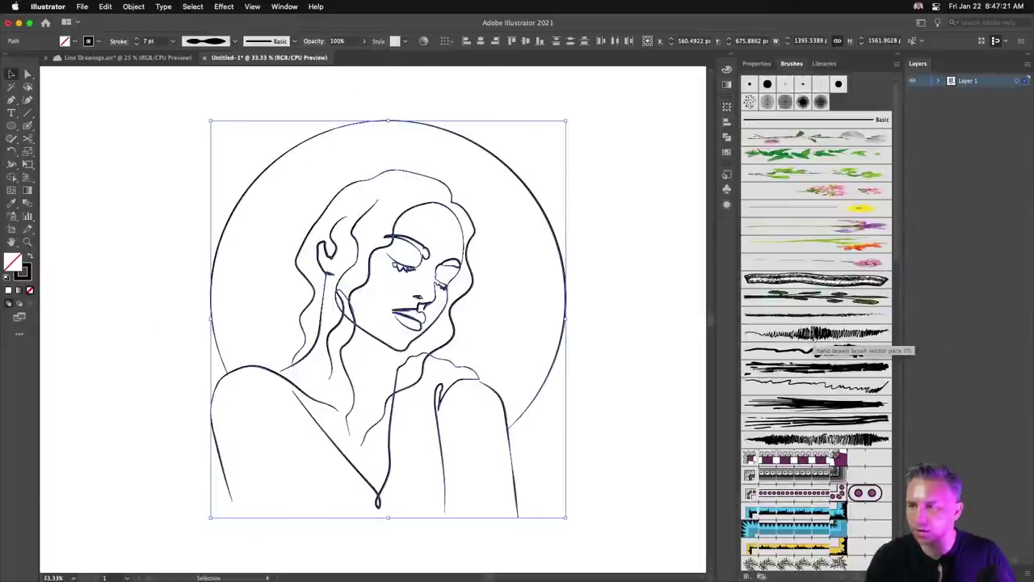
Open the Artistic_ChalkCharcoalPencil brush library, apply its first sketchy brush to the portrait lines, and move the library clear of the artwork.
{"action": "scroll", "coordinate": [812, 341], "scroll_direction": "down", "scroll_amount": 5}
{"action": "scroll", "coordinate": [812, 341], "scroll_direction": "up", "scroll_amount": 5}
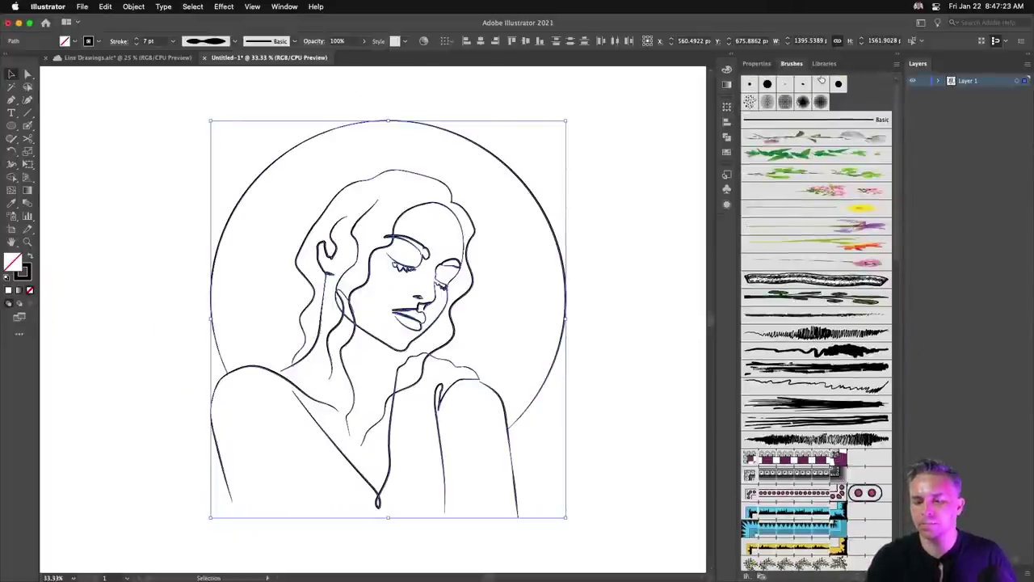
{"action": "left_click", "coordinate": [896, 64]}
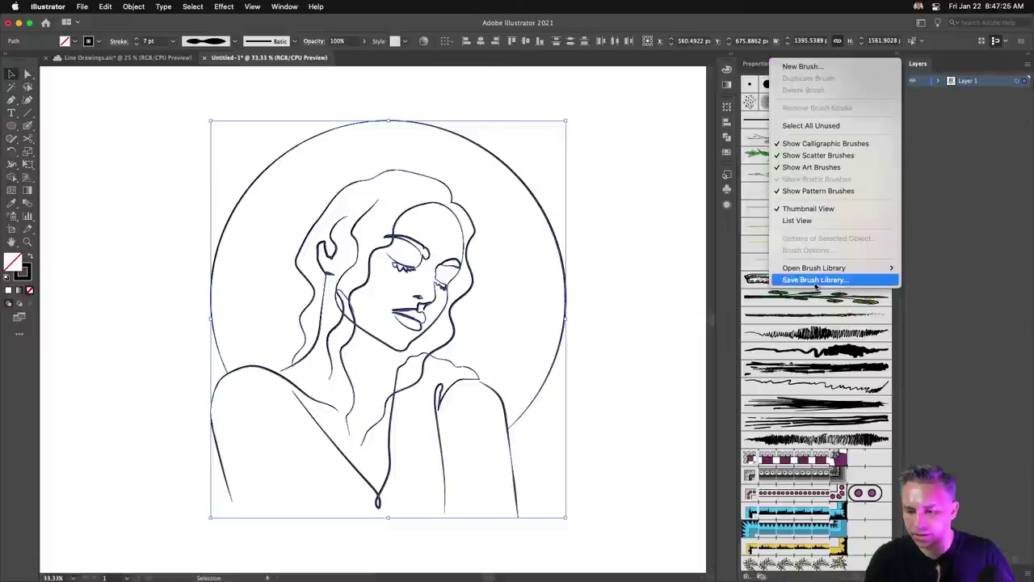
{"action": "mouse_move", "coordinate": [864, 267]}
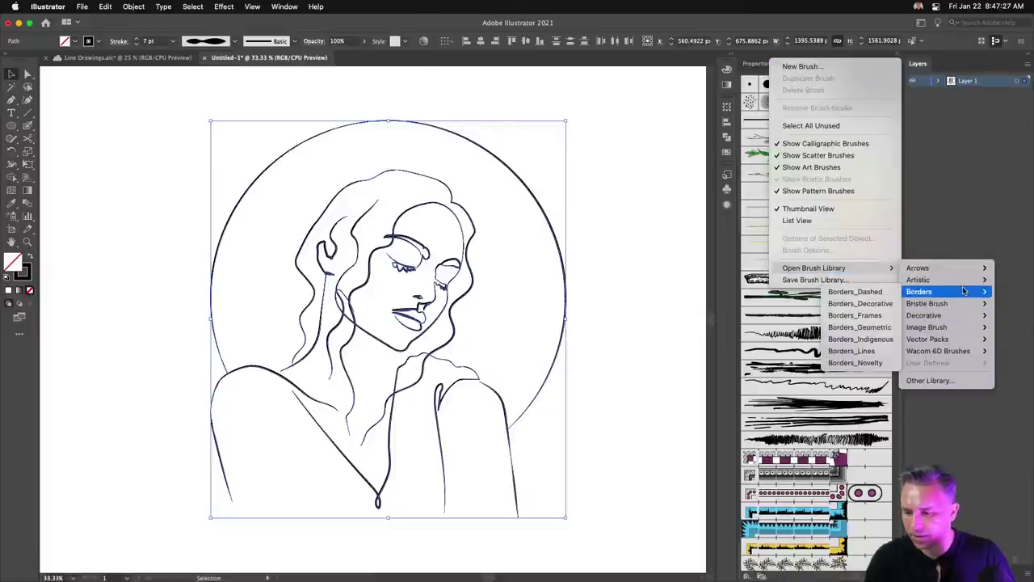
{"action": "mouse_move", "coordinate": [963, 278]}
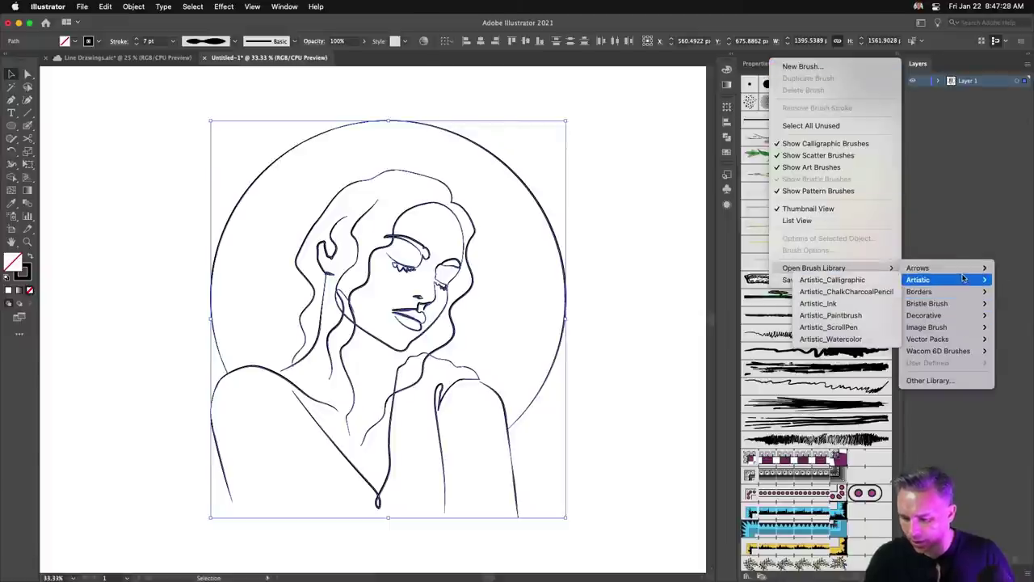
{"action": "left_click", "coordinate": [854, 290]}
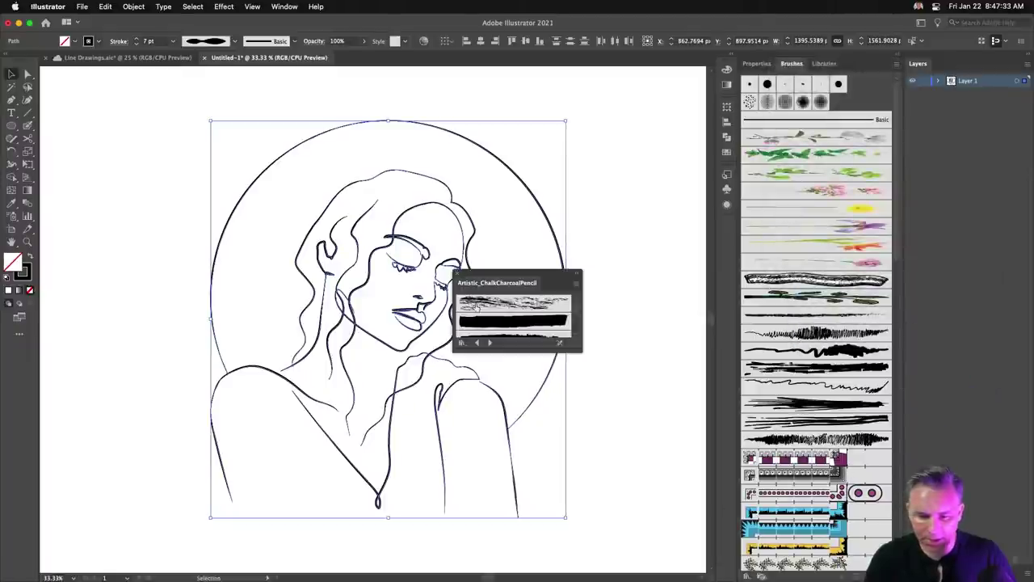
{"action": "left_click", "coordinate": [477, 304]}
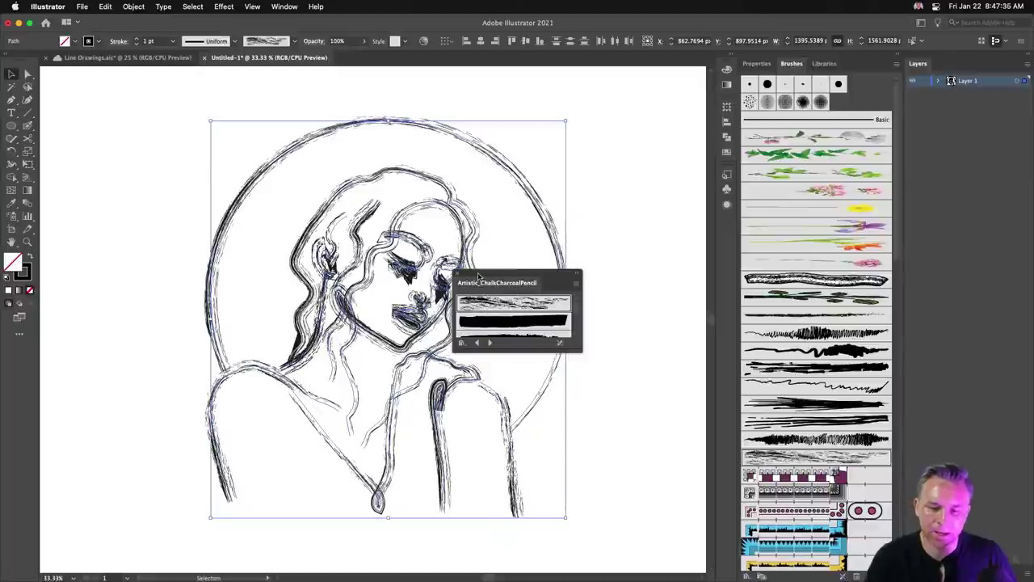
{"action": "mouse_move", "coordinate": [481, 275]}
{"action": "left_mouse_down"}
{"action": "mouse_move", "coordinate": [652, 241]}
{"action": "mouse_move", "coordinate": [635, 196]}
{"action": "left_mouse_up"}
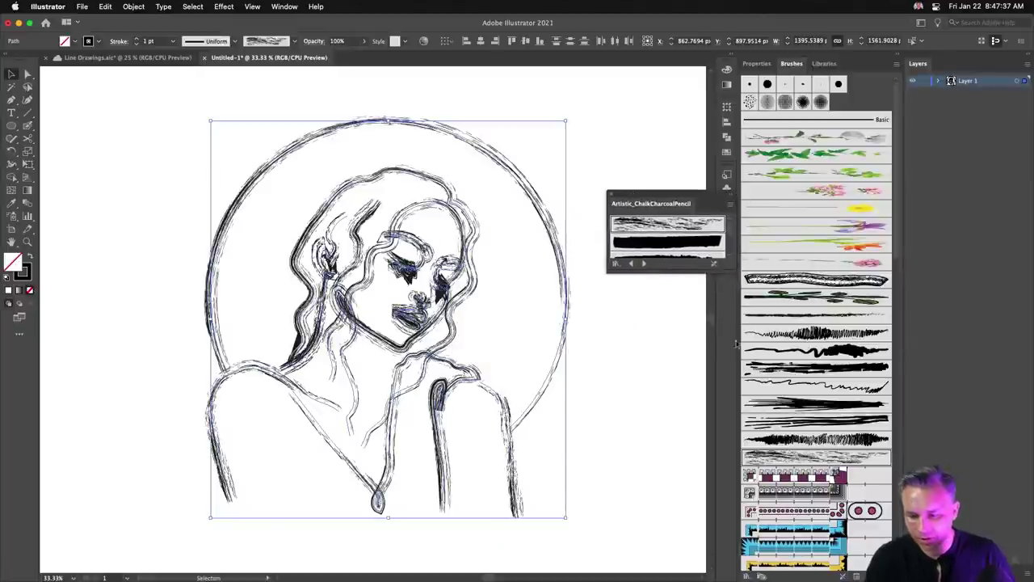
Try rough hand-drawn brushes on the portrait lines, and reduce the stroke weight to 0.5 pt.
{"action": "left_click", "coordinate": [804, 332]}
{"action": "left_click", "coordinate": [804, 351]}
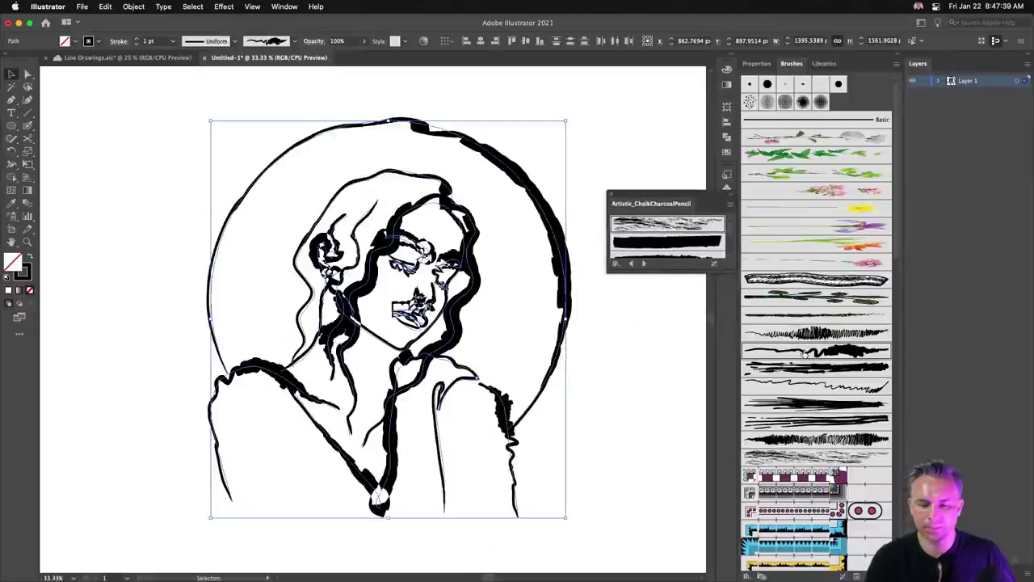
{"action": "left_click", "coordinate": [135, 45]}
{"action": "left_click", "coordinate": [136, 45]}
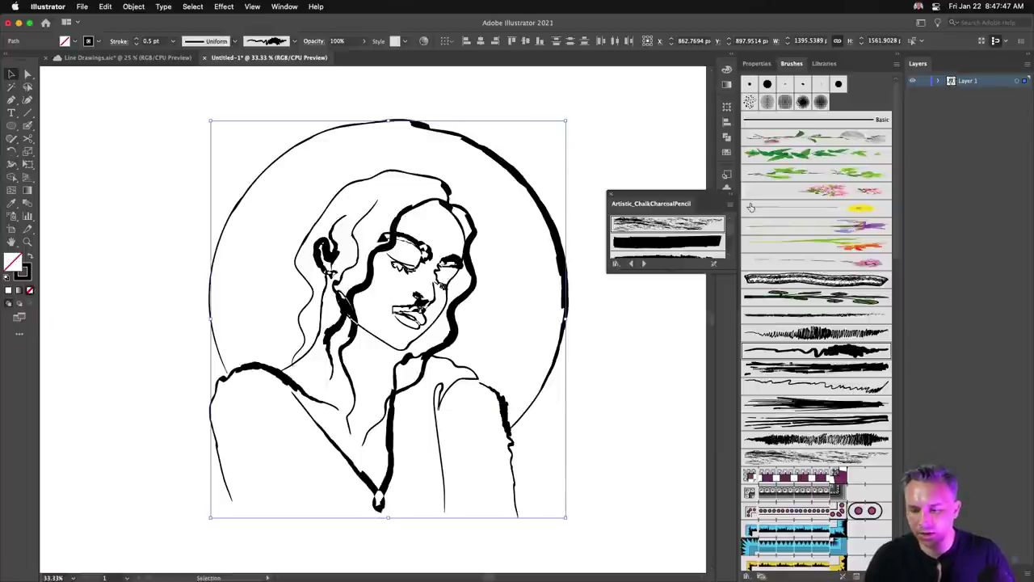
Show more of the charcoal brush library, apply its fifth brush to the portrait lines, and set the stroke to 0.75 pt.
{"action": "left_click_drag", "start_coordinate": [653, 271], "coordinate": [655, 357]}
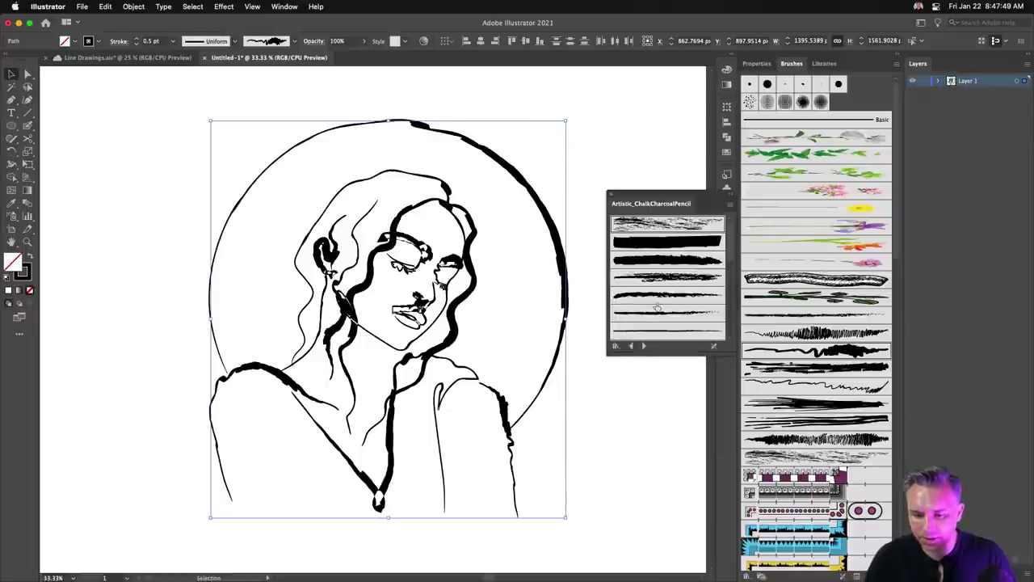
{"action": "left_click", "coordinate": [658, 280]}
{"action": "left_click", "coordinate": [651, 294]}
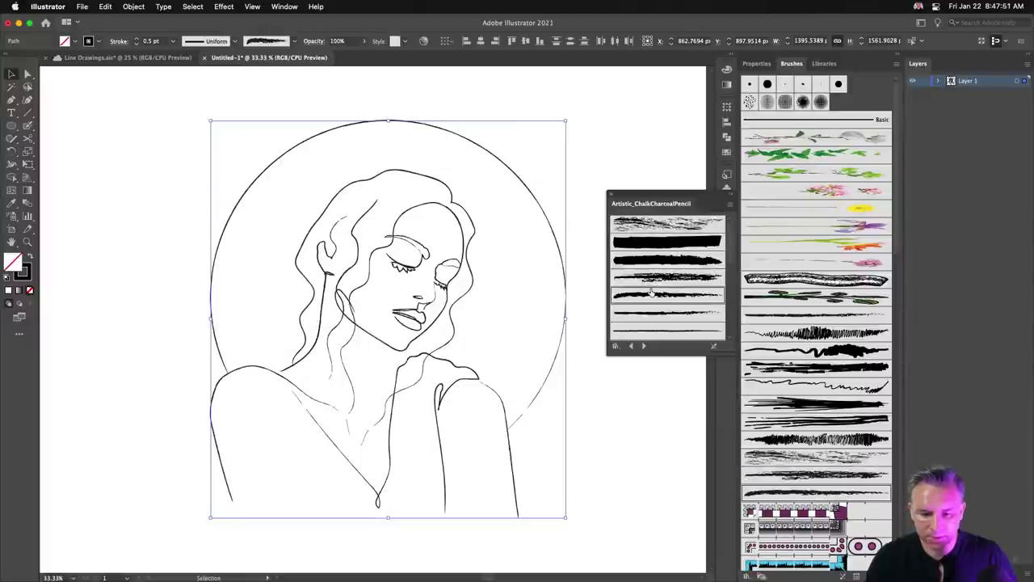
{"action": "left_click", "coordinate": [136, 39]}
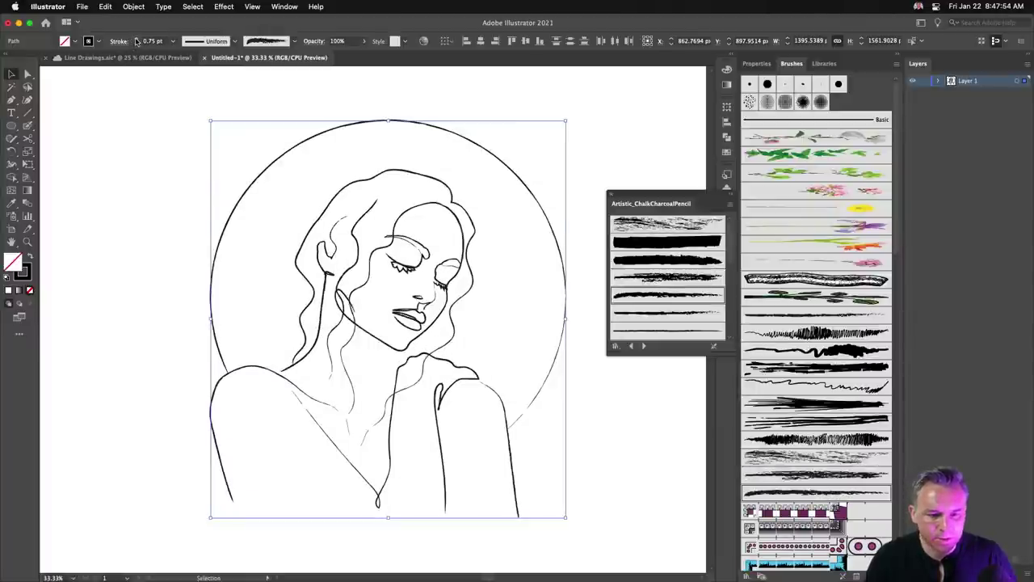
Deselect the portrait, examine the charcoal strokes up close, and close the Artistic_ChalkCharcoalPencil library.
{"action": "left_click", "coordinate": [156, 126]}
{"action": "key", "text": "super+equal"}
{"action": "key", "text": "super+equal"}
{"action": "key", "text": "super+equal"}
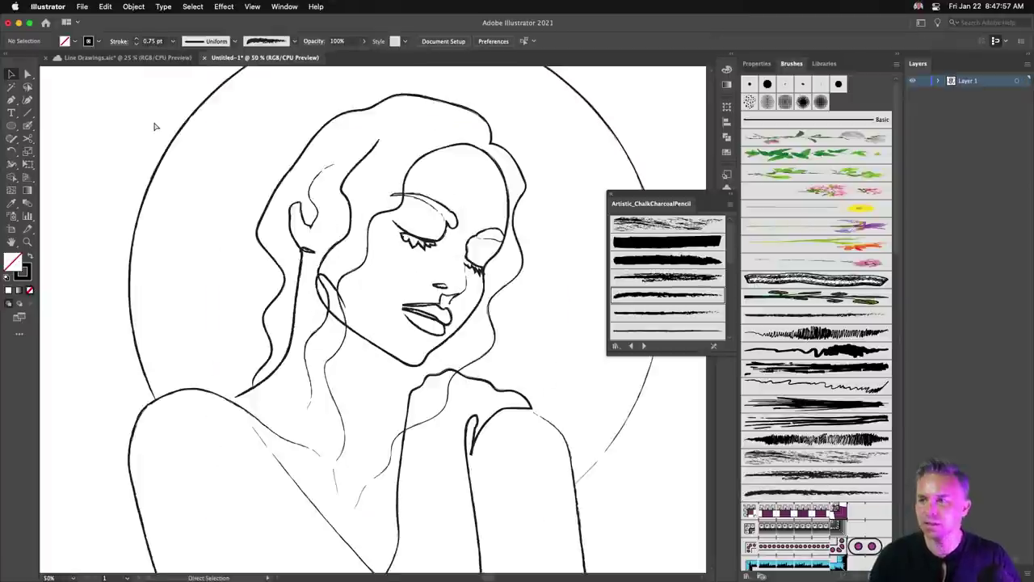
{"action": "key", "text": "super+minus"}
{"action": "key", "text": "super+minus"}
{"action": "key", "text": "super+minus"}
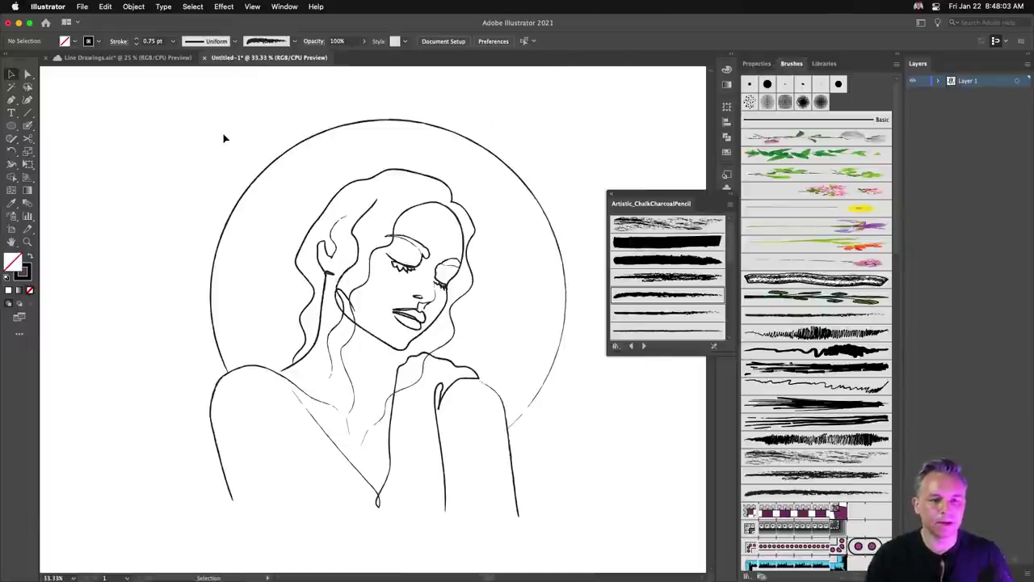
{"action": "left_click", "coordinate": [611, 196]}
Duplicate Layer 1 with the portrait, hide the original layer, and clear the selection.
{"action": "mouse_move", "coordinate": [231, 575]}
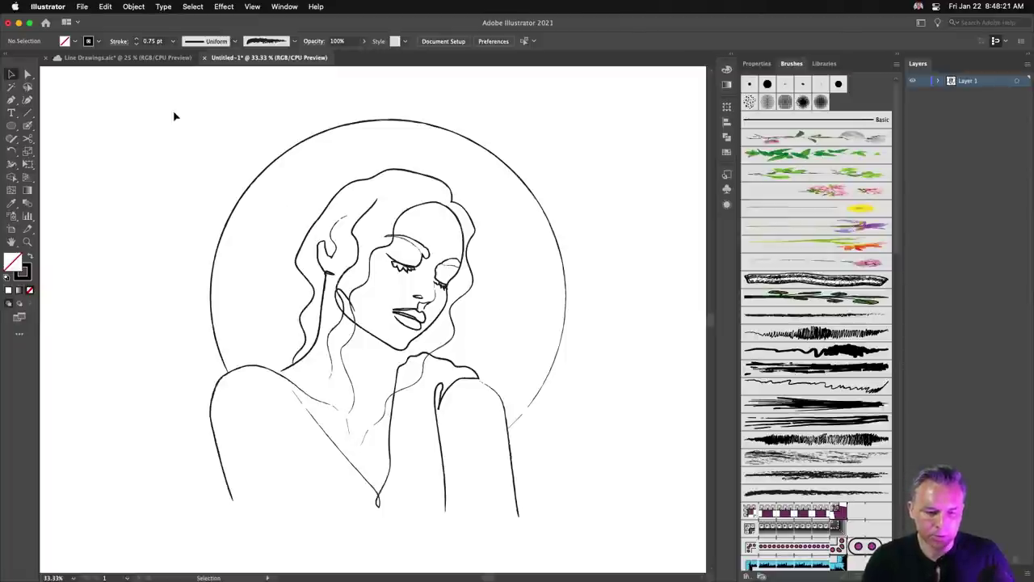
{"action": "left_click_drag", "start_coordinate": [173, 113], "coordinate": [574, 565]}
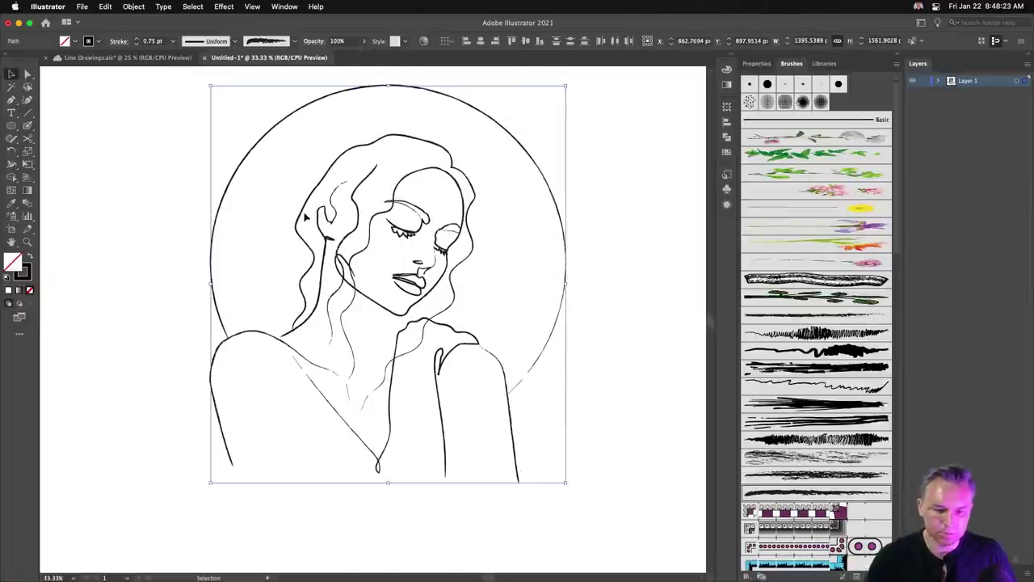
{"action": "left_click", "coordinate": [1023, 89]}
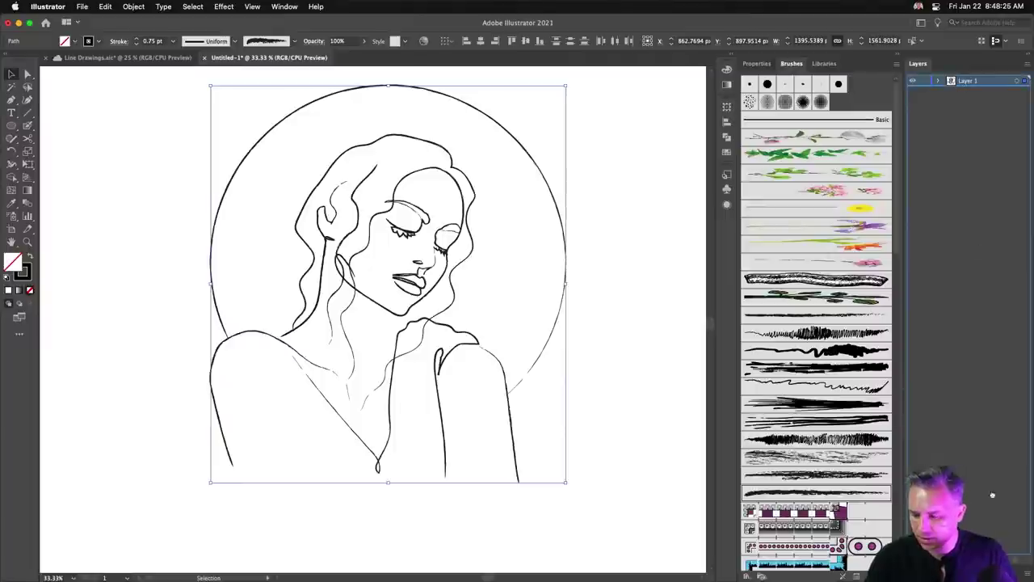
{"action": "left_click_drag", "start_coordinate": [970, 81], "coordinate": [1015, 559]}
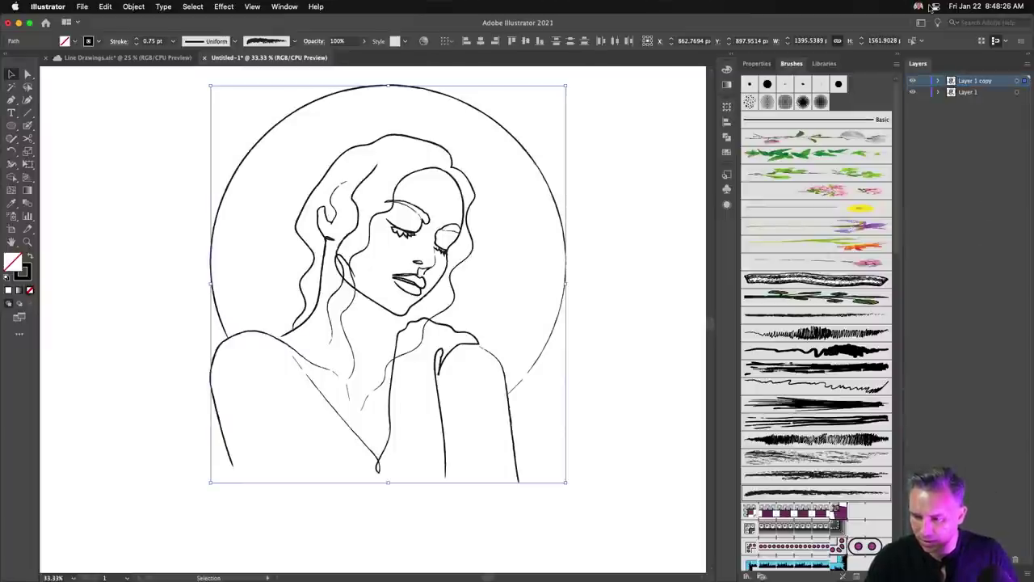
{"action": "left_click", "coordinate": [914, 92]}
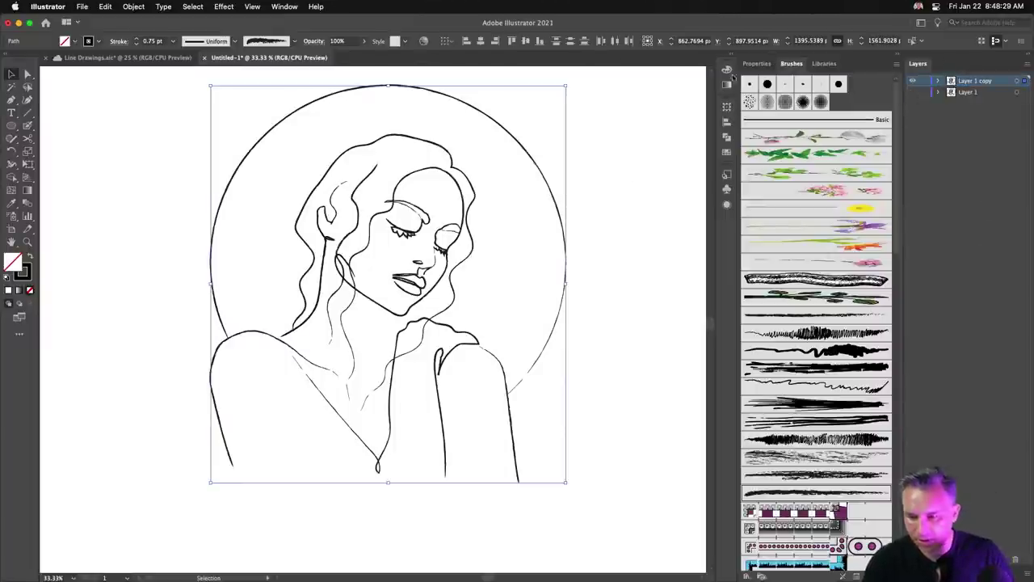
{"action": "left_click", "coordinate": [146, 230]}
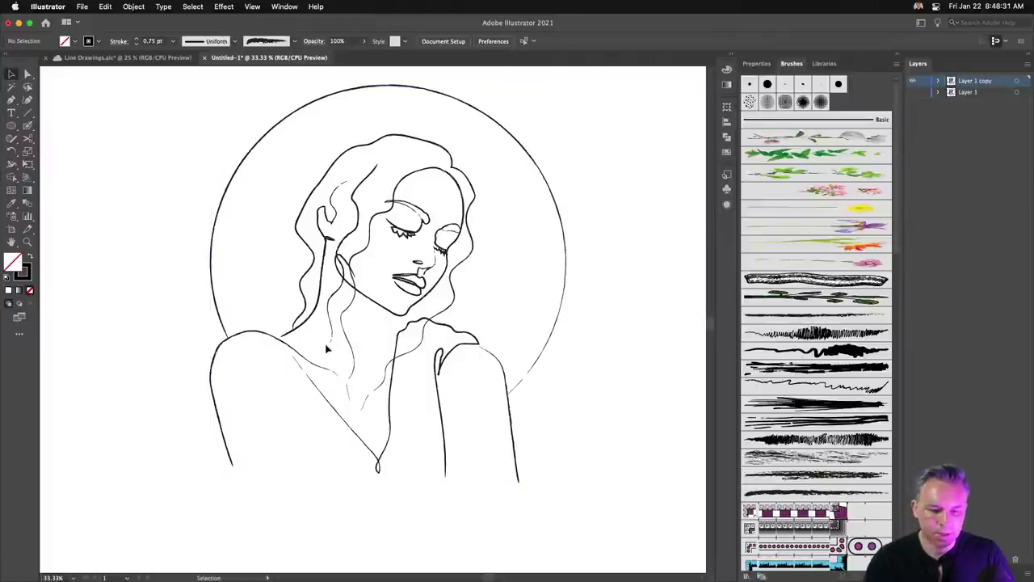
Apply the 5 pt. Round brush to all lines on the duplicated layer at a 1 pt stroke.
{"action": "key", "text": "super+a"}
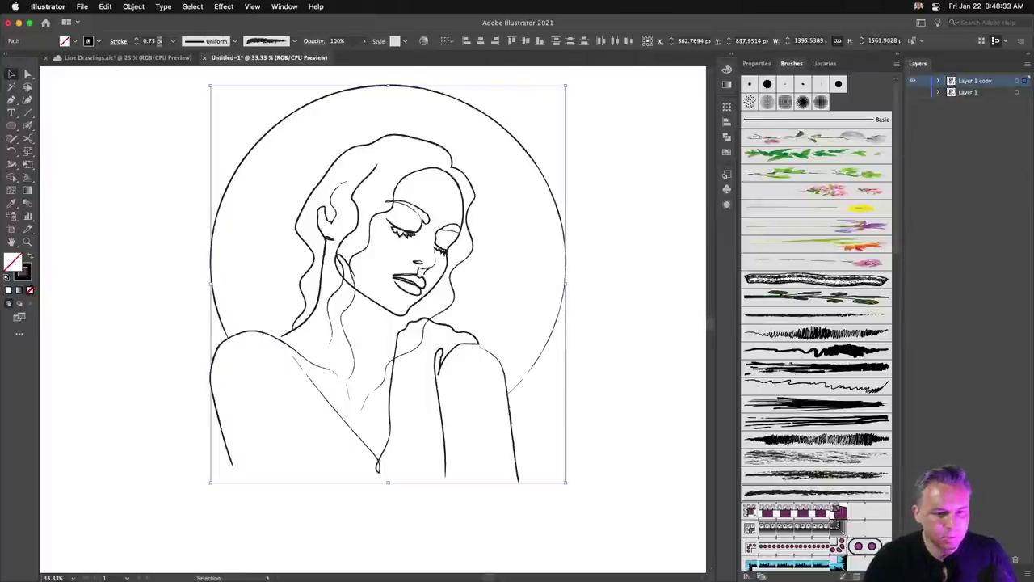
{"action": "left_click", "coordinate": [294, 41]}
{"action": "scroll", "coordinate": [250, 83], "scroll_direction": "up", "scroll_amount": 5}
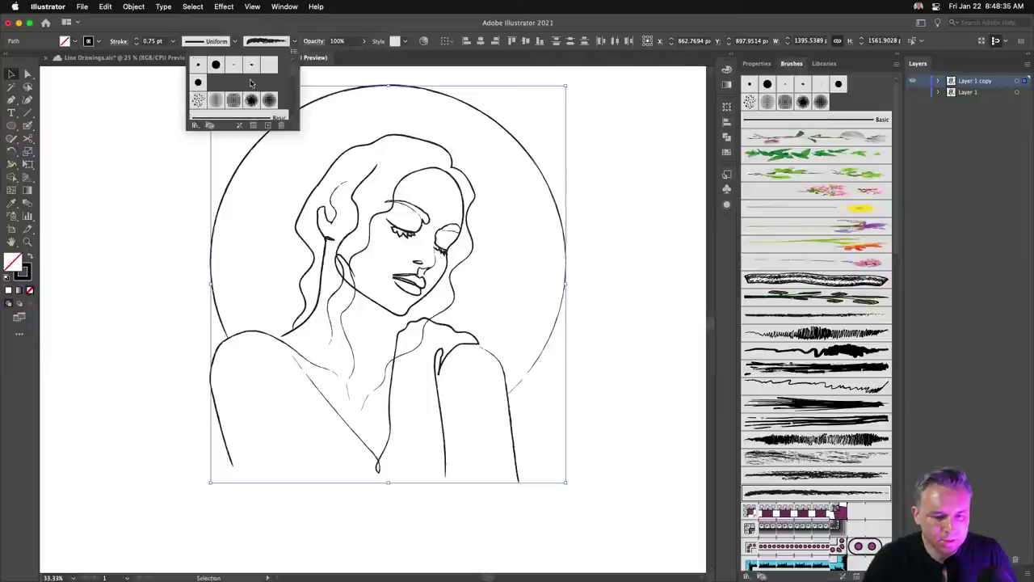
{"action": "left_click", "coordinate": [199, 66]}
{"action": "left_click", "coordinate": [148, 171]}
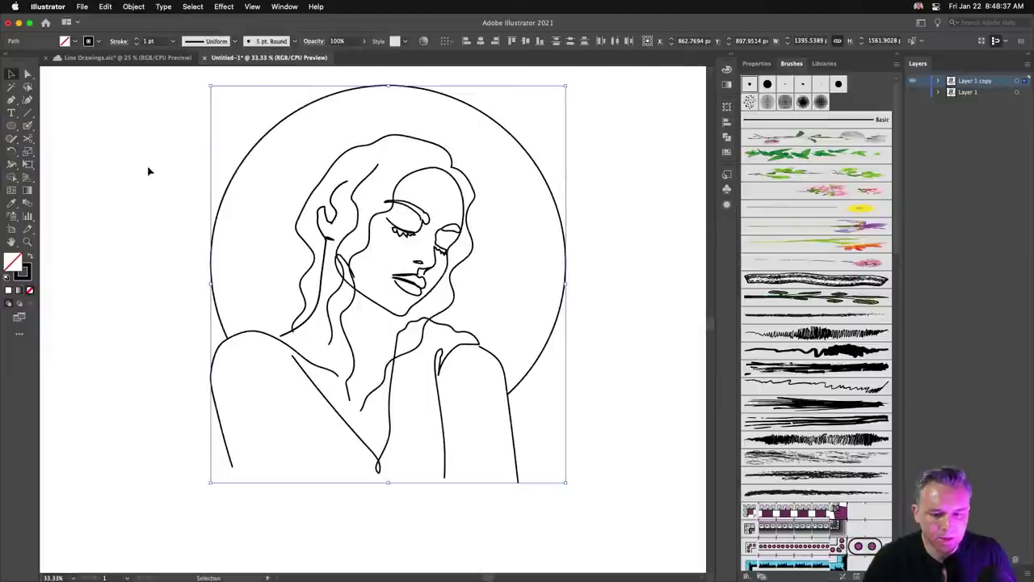
{"action": "left_click", "coordinate": [167, 178]}
Select the face outline and the large background circle in turn to examine the separate paths, and leave everything deselected.
{"action": "left_click", "coordinate": [381, 311]}
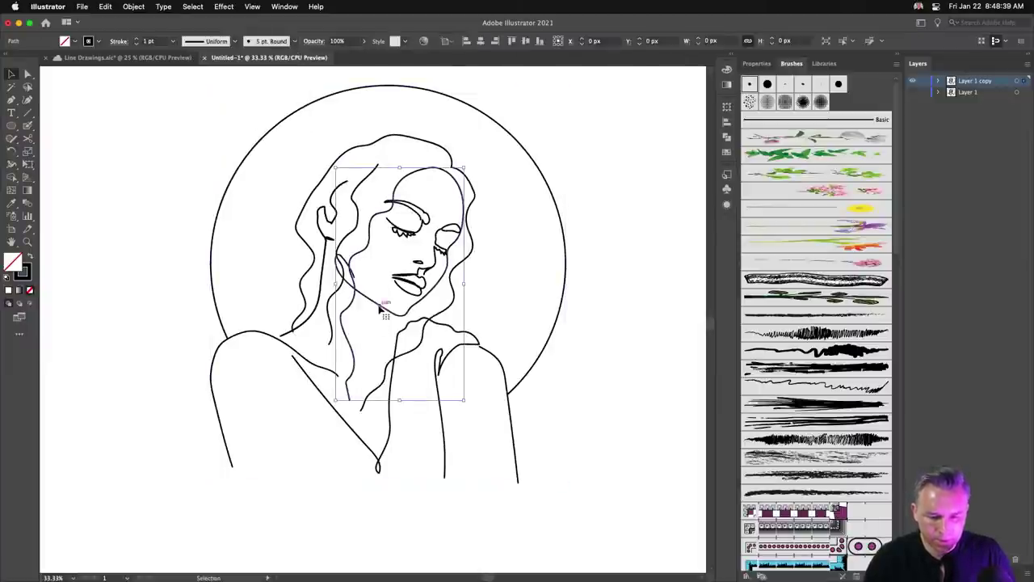
{"action": "left_click", "coordinate": [214, 238]}
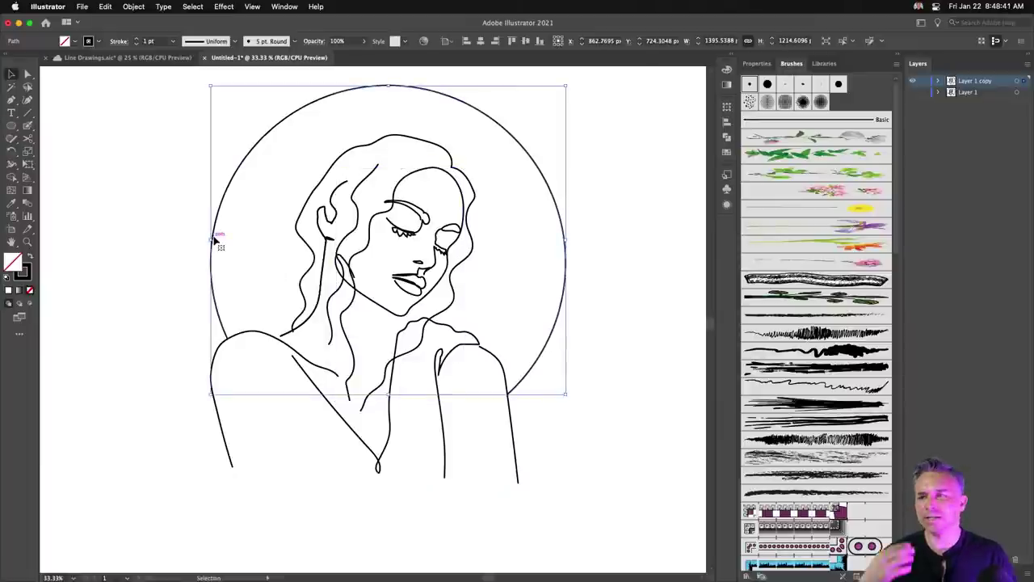
{"action": "scroll", "coordinate": [199, 234], "scroll_direction": "up", "scroll_amount": 3}
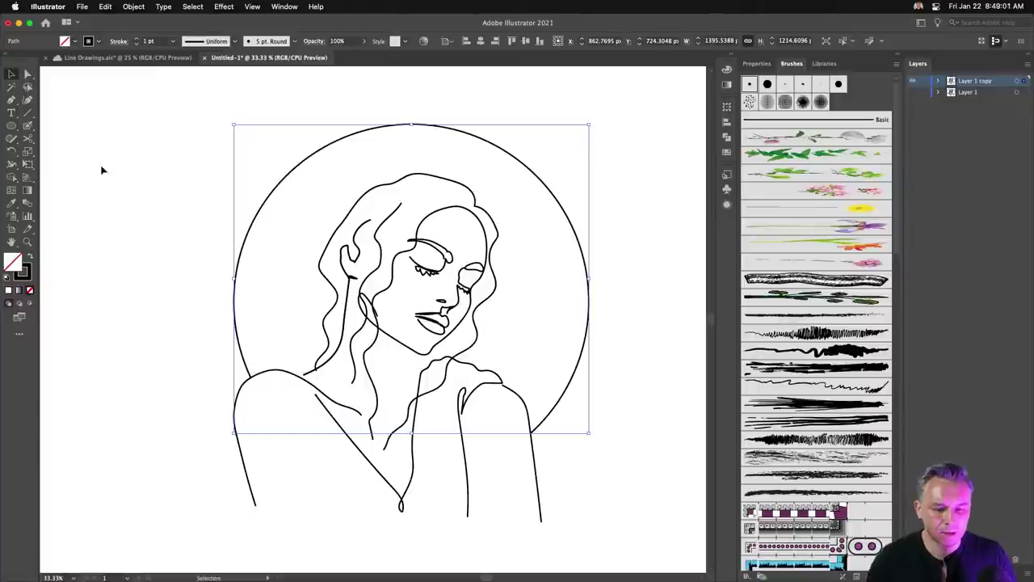
{"action": "left_click", "coordinate": [171, 367]}
{"action": "key", "text": "super+z"}
{"action": "left_click", "coordinate": [185, 331]}
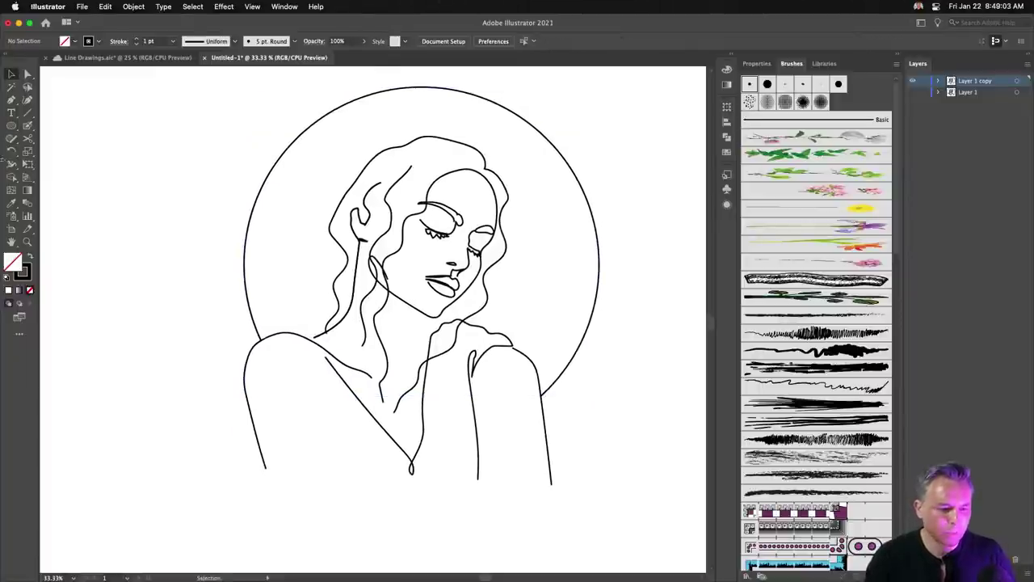
Draw a circle about 53 px wide beside the portrait, swap its stroke for a fill, and fill it with a multicolour gradient swatch.
{"action": "left_click", "coordinate": [11, 127]}
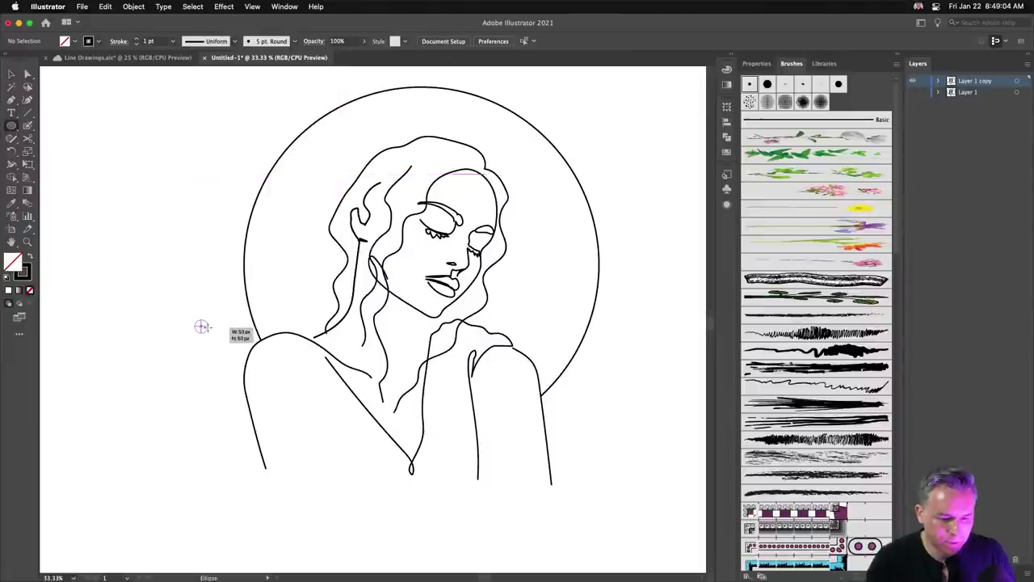
{"action": "left_click_drag", "start_coordinate": [202, 326], "coordinate": [208, 333]}
{"action": "left_click", "coordinate": [30, 257]}
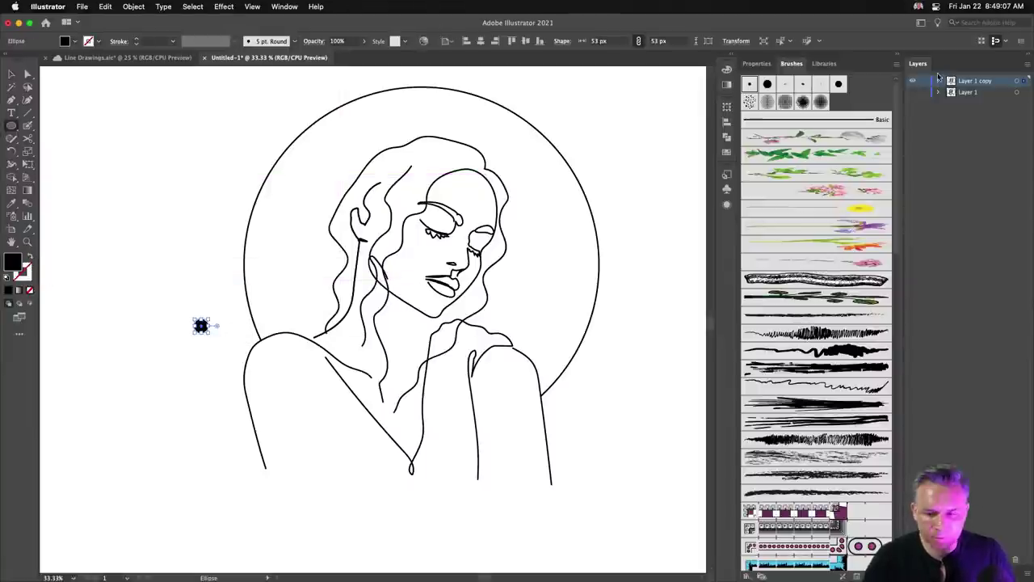
{"action": "left_click", "coordinate": [727, 58]}
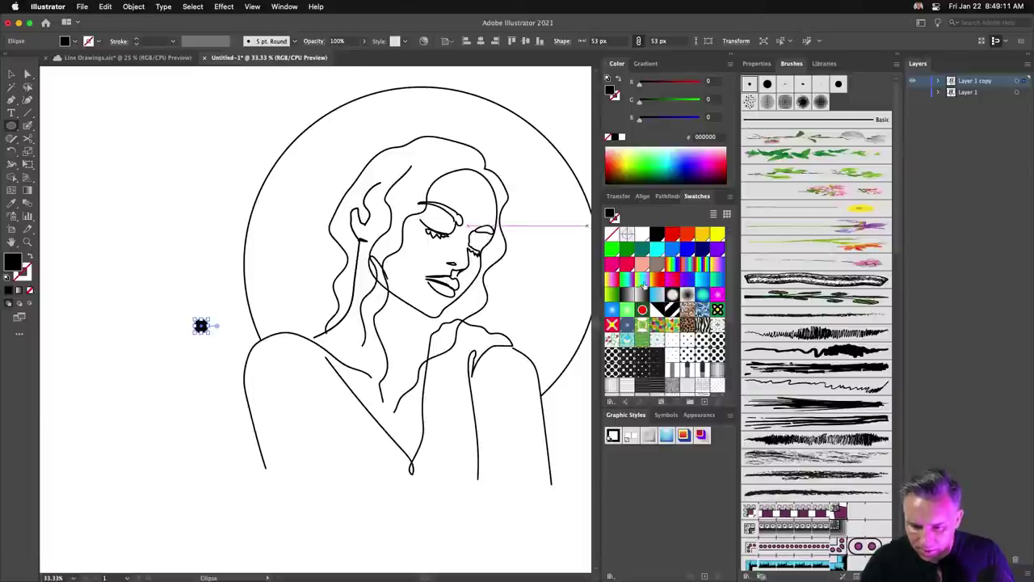
{"action": "left_click", "coordinate": [642, 281]}
{"action": "left_click", "coordinate": [11, 74]}
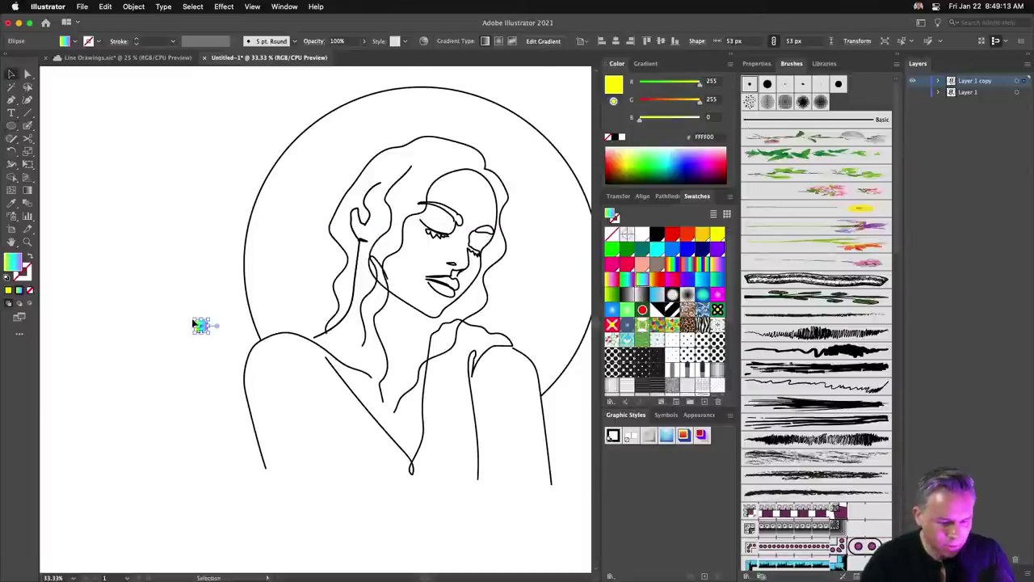
Duplicate the gradient circle beside the portrait and fill the copy with a yellow-to-pink gradient swatch.
{"action": "left_click_drag", "start_coordinate": [203, 331], "coordinate": [231, 331]}
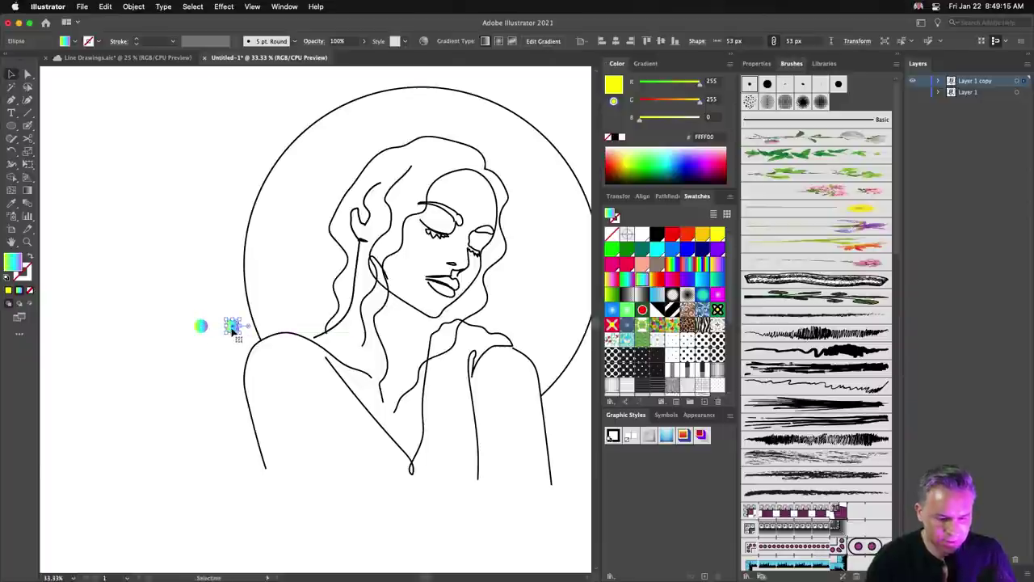
{"action": "left_click", "coordinate": [612, 280]}
{"action": "left_click", "coordinate": [182, 272]}
Place the two gradient circles where the background circle meets each shoulder and clear the selection.
{"action": "left_click_drag", "start_coordinate": [541, 398], "coordinate": [544, 396]}
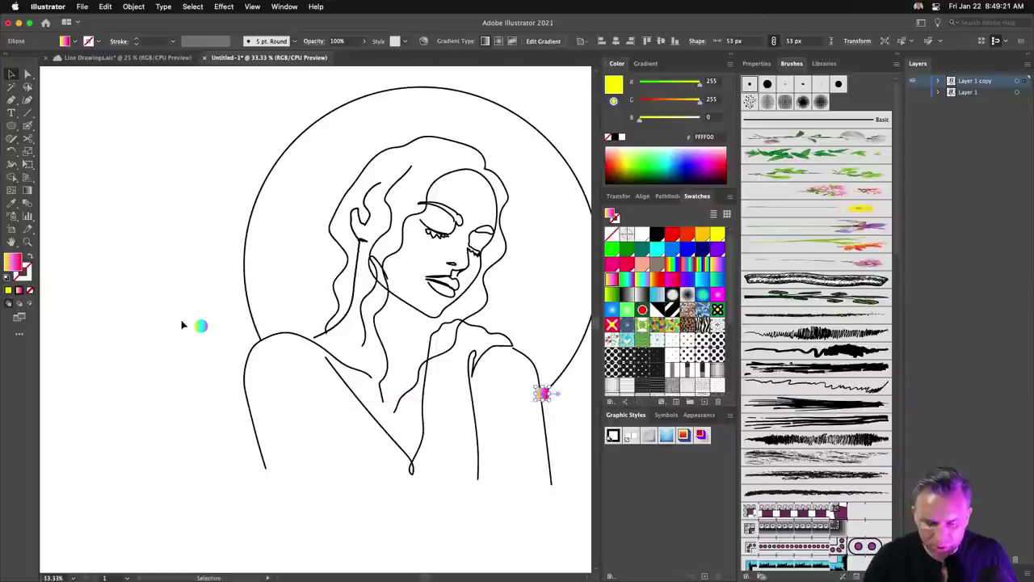
{"action": "left_click_drag", "start_coordinate": [201, 326], "coordinate": [261, 341]}
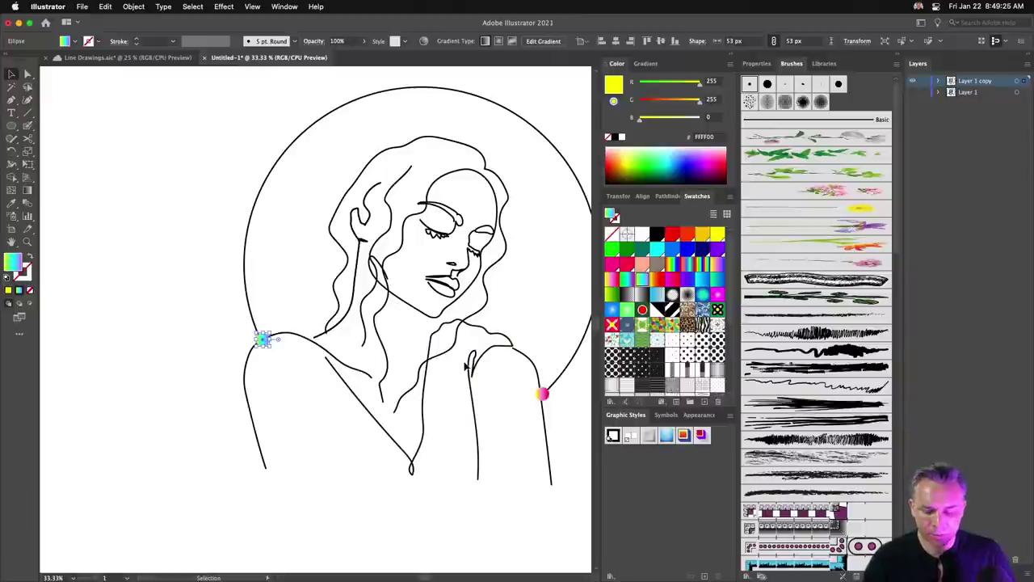
{"action": "key", "text": "super+plus"}
{"action": "mouse_move", "coordinate": [361, 295]}
{"action": "left_mouse_down"}
{"action": "mouse_move", "coordinate": [181, 259]}
{"action": "mouse_move", "coordinate": [202, 304]}
{"action": "left_mouse_up"}
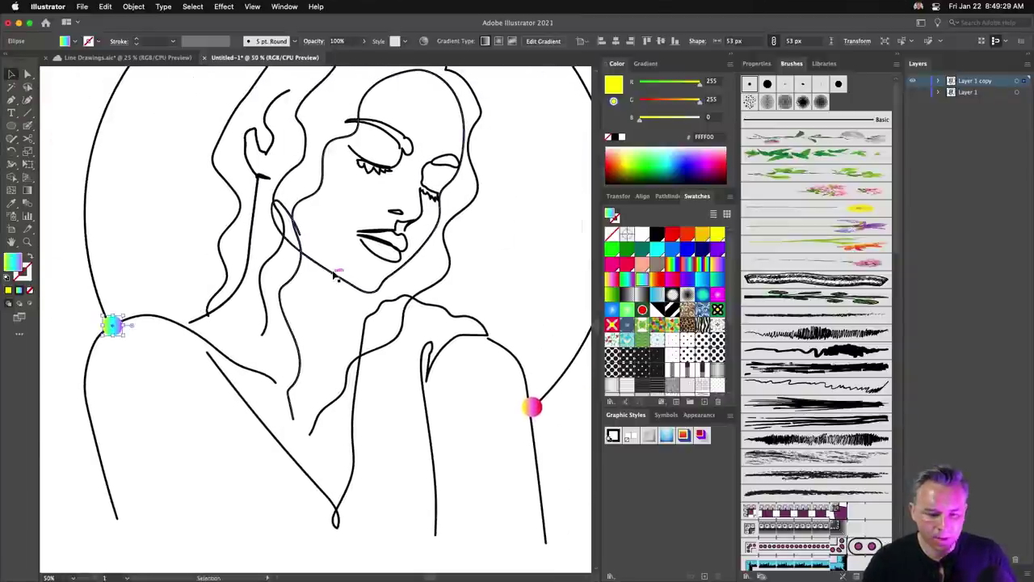
{"action": "key", "text": "super+shift+a"}
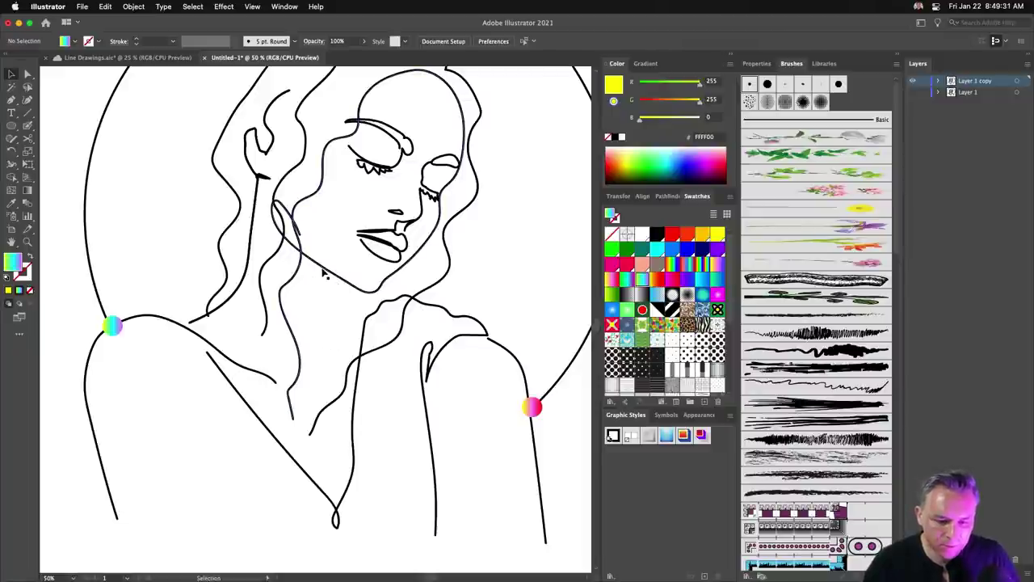
Select the face outline and examine its path in outline view, returning to the normal preview.
{"action": "left_click", "coordinate": [325, 273]}
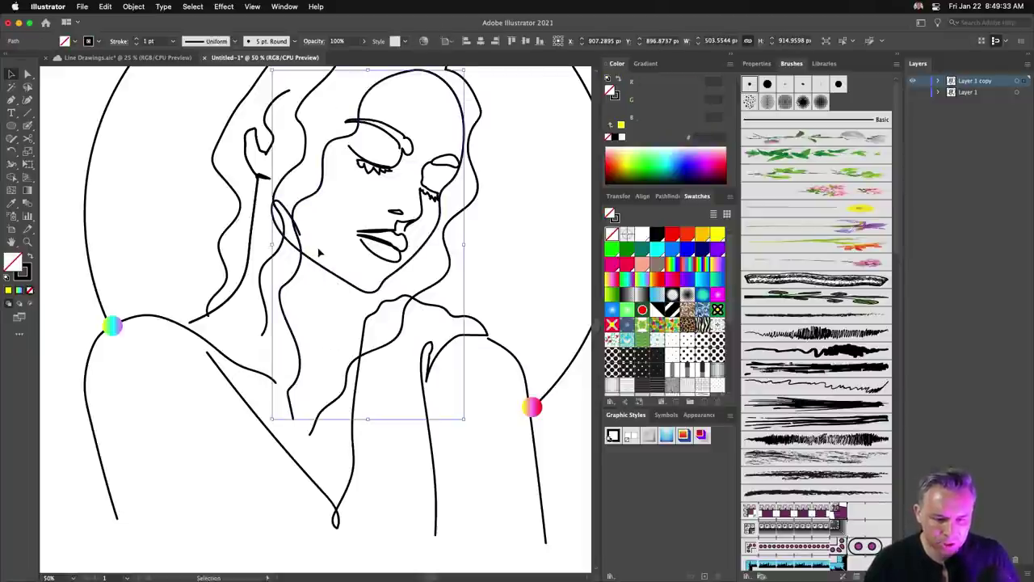
{"action": "key", "text": "super+shift+b"}
{"action": "key", "text": "a"}
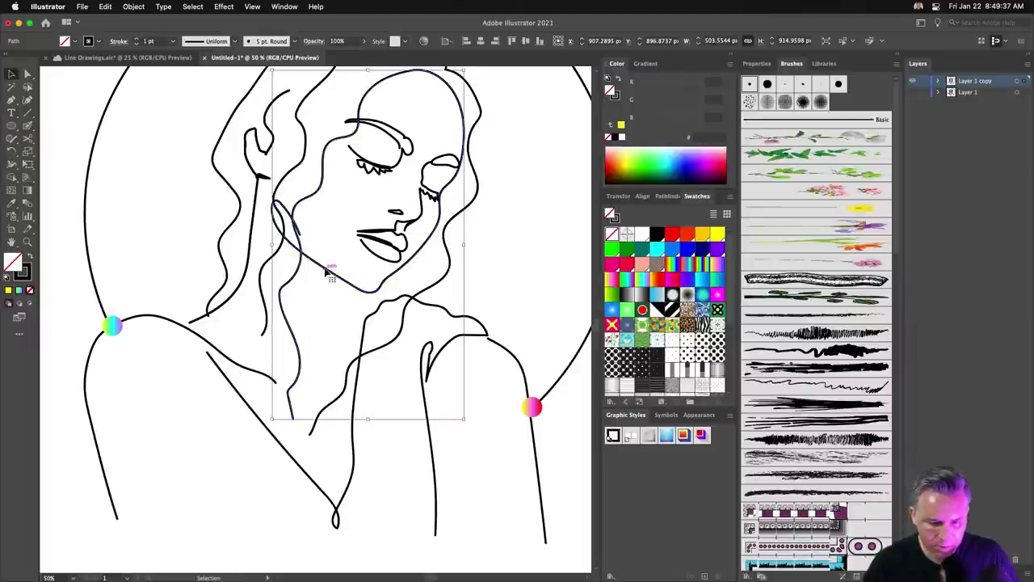
{"action": "key", "text": "v"}
{"action": "key", "text": "super+y"}
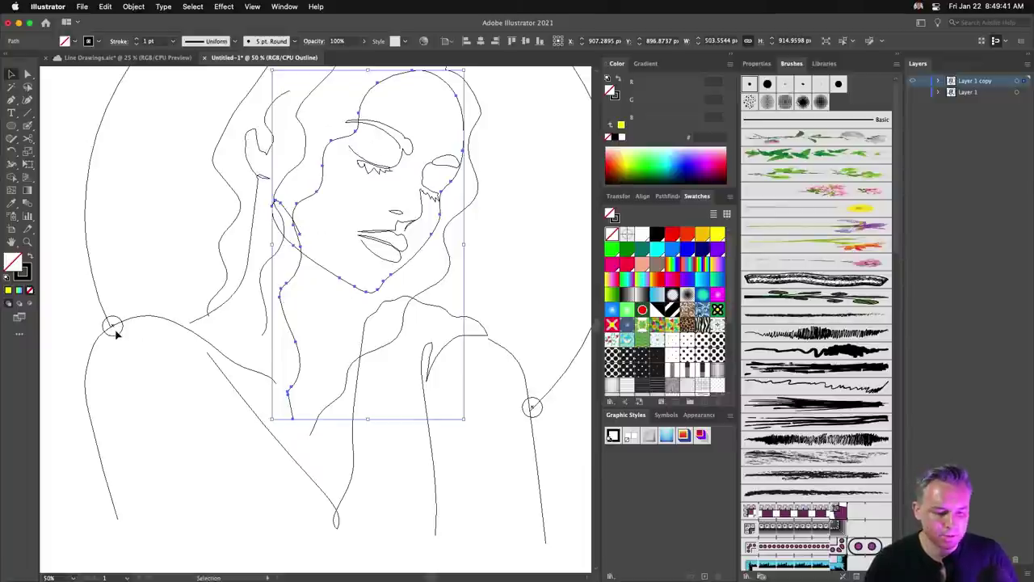
{"action": "key", "text": "super+y"}
Move both gradient circles close together near the upper arm and blend them with the Blend tool.
{"action": "left_click_drag", "start_coordinate": [114, 333], "coordinate": [388, 437]}
{"action": "left_click_drag", "start_coordinate": [471, 416], "coordinate": [459, 412]}
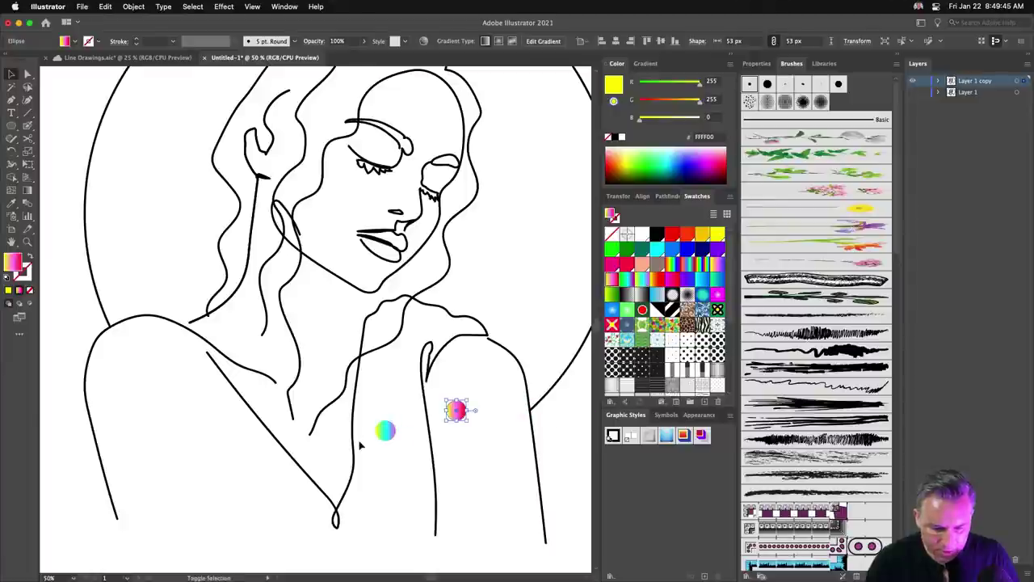
{"action": "left_click", "coordinate": [385, 431], "text": "shift"}
{"action": "left_click", "coordinate": [26, 203]}
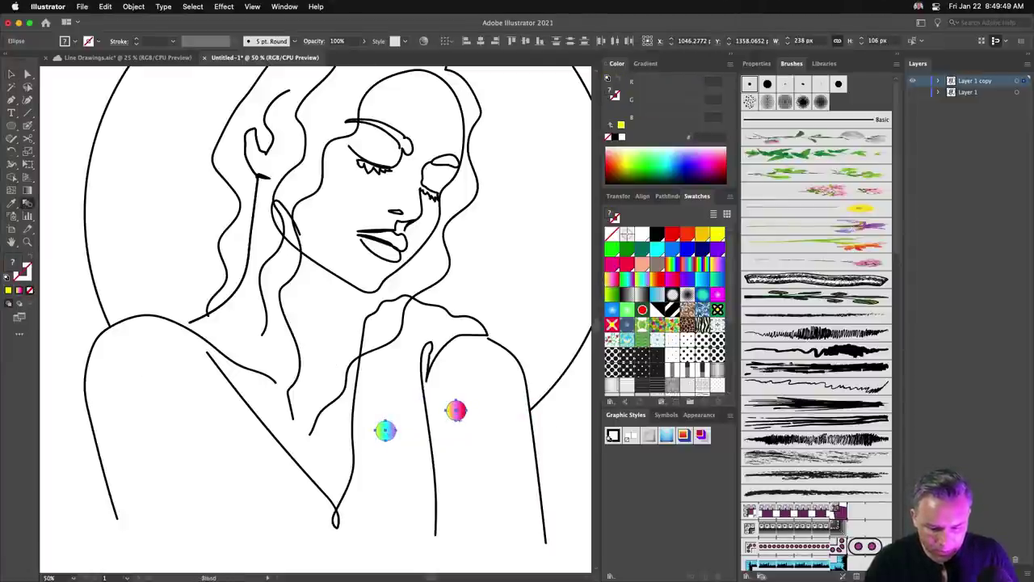
{"action": "left_click", "coordinate": [386, 431]}
{"action": "left_click", "coordinate": [456, 411]}
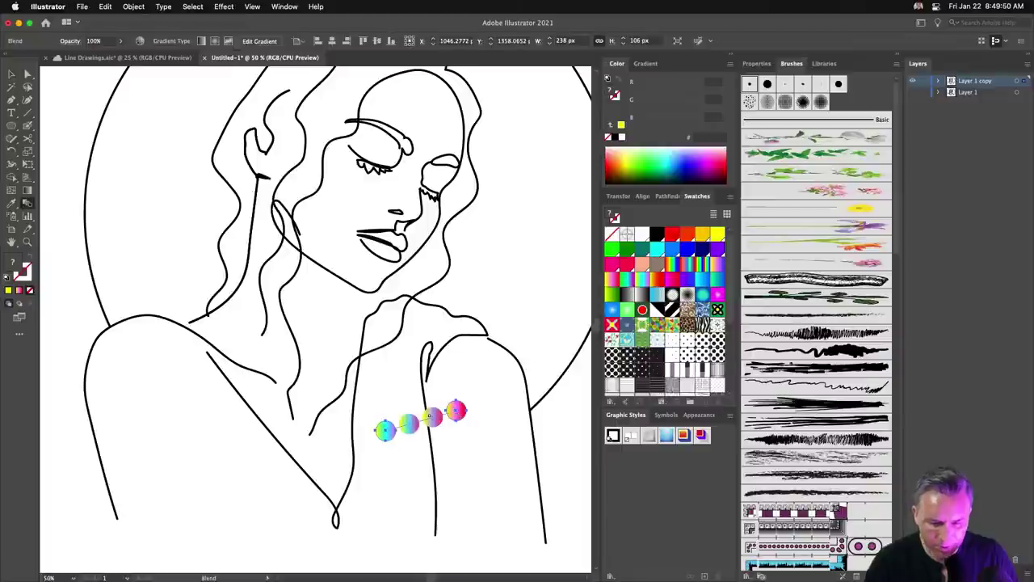
Set the blend spacing to Specified Steps with 200 steps.
{"action": "double_click", "coordinate": [26, 203]}
{"action": "left_click", "coordinate": [381, 194]}
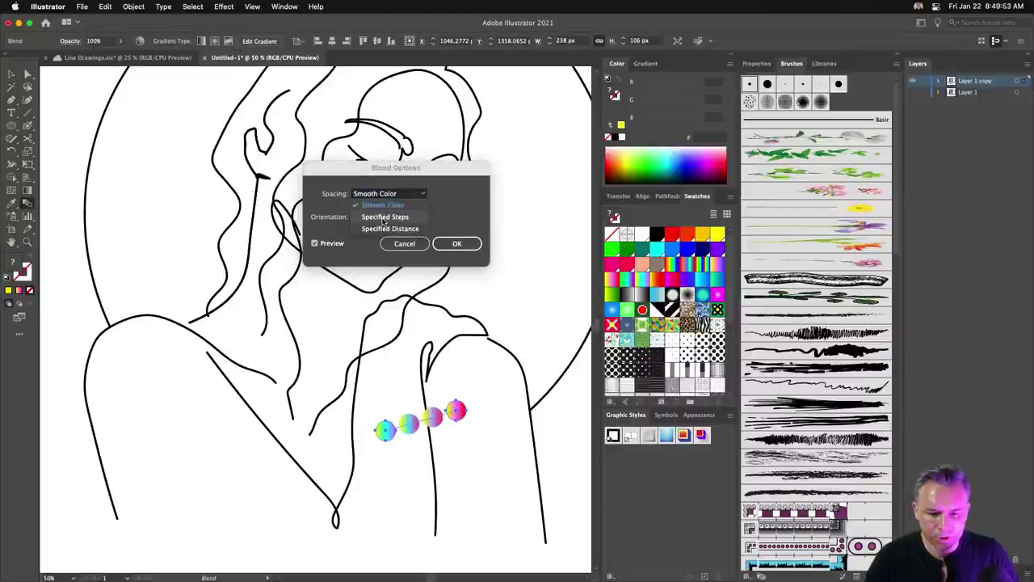
{"action": "left_click", "coordinate": [426, 203]}
{"action": "type", "text": "200"}
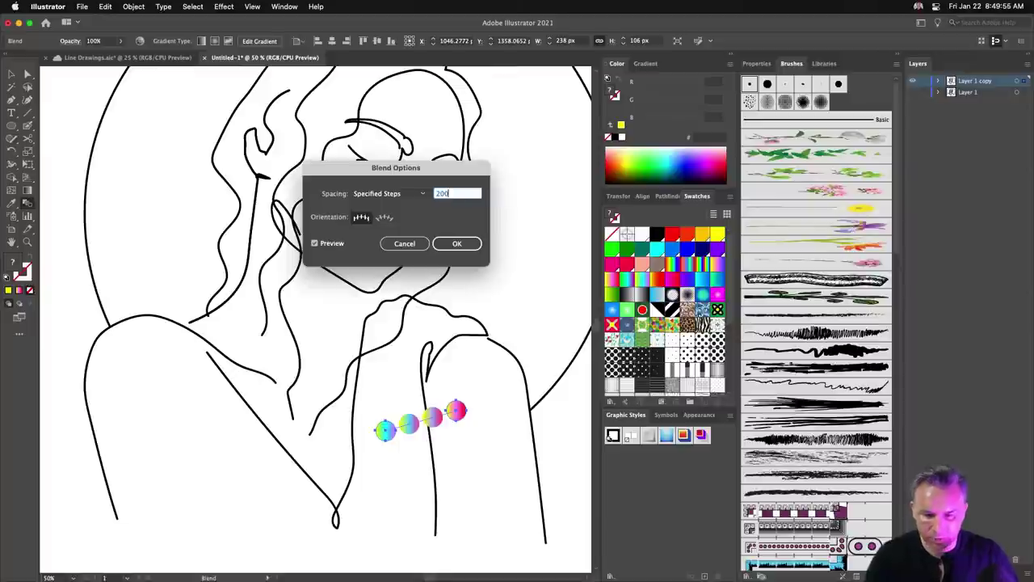
{"action": "key", "text": "Return"}
Stretch the blend into a long diagonal bar across the lower face by repositioning its two end circles.
{"action": "key", "text": "a"}
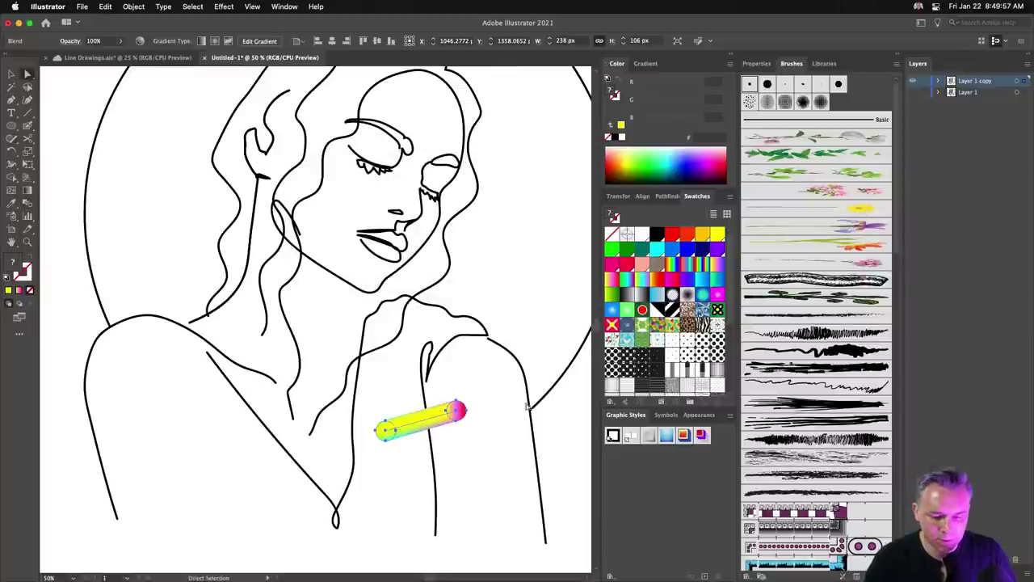
{"action": "left_click", "coordinate": [478, 405]}
{"action": "left_click_drag", "start_coordinate": [458, 412], "coordinate": [507, 220]}
{"action": "left_click_drag", "start_coordinate": [385, 429], "coordinate": [297, 328]}
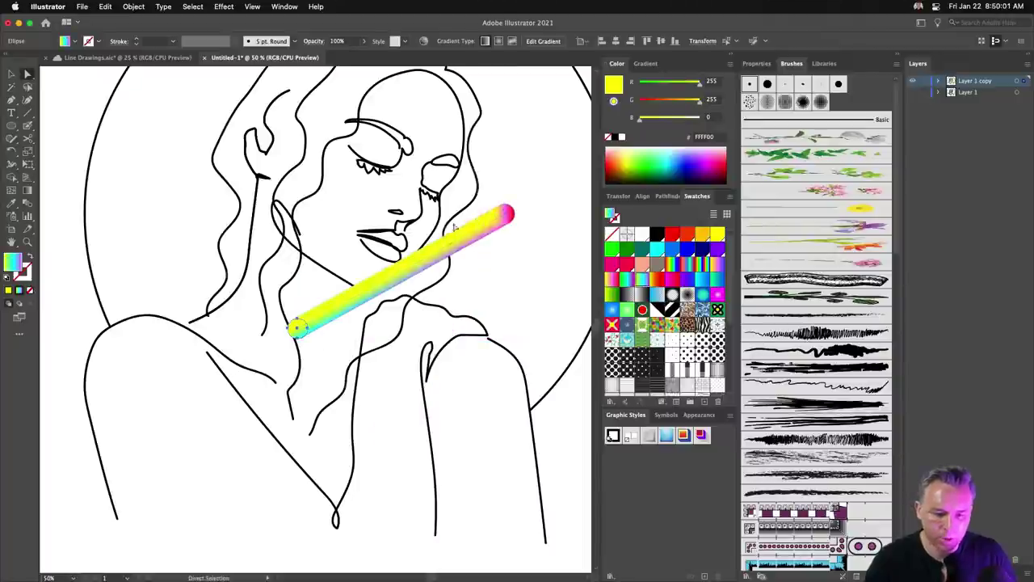
{"action": "left_click_drag", "start_coordinate": [506, 215], "coordinate": [527, 178]}
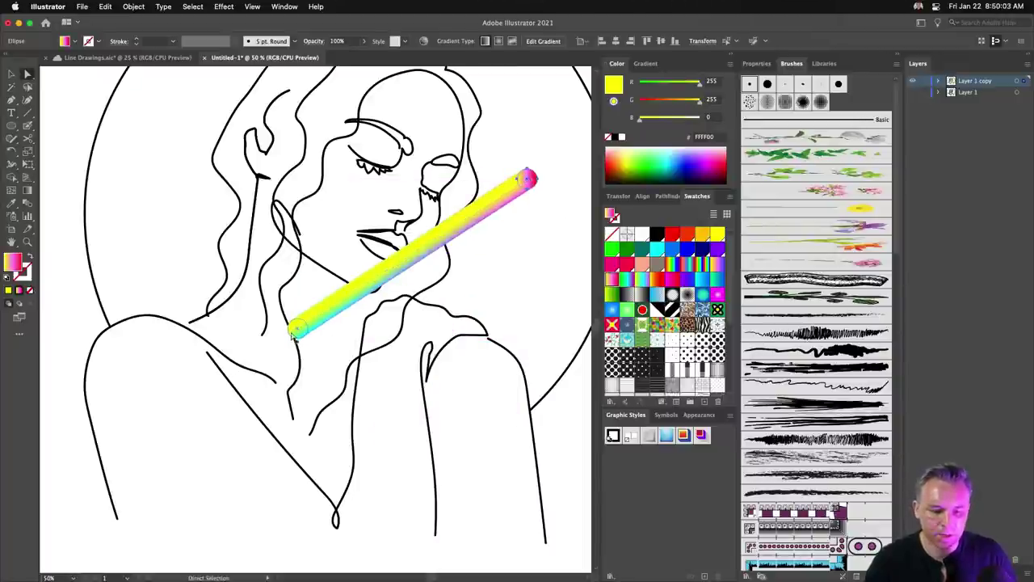
{"action": "left_click_drag", "start_coordinate": [293, 337], "coordinate": [352, 328]}
Collapse the colour and swatch panels to icons to enlarge the drawing area around the face.
{"action": "key", "text": "super+equal"}
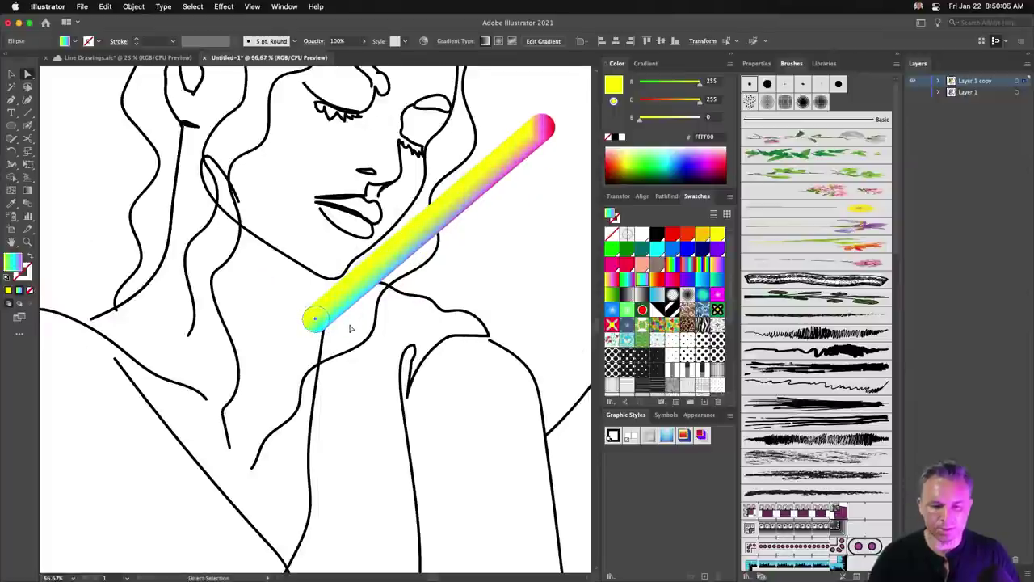
{"action": "scroll", "coordinate": [259, 307], "scroll_direction": "up", "scroll_amount": 5}
{"action": "scroll", "coordinate": [258, 307], "scroll_direction": "left", "scroll_amount": 2}
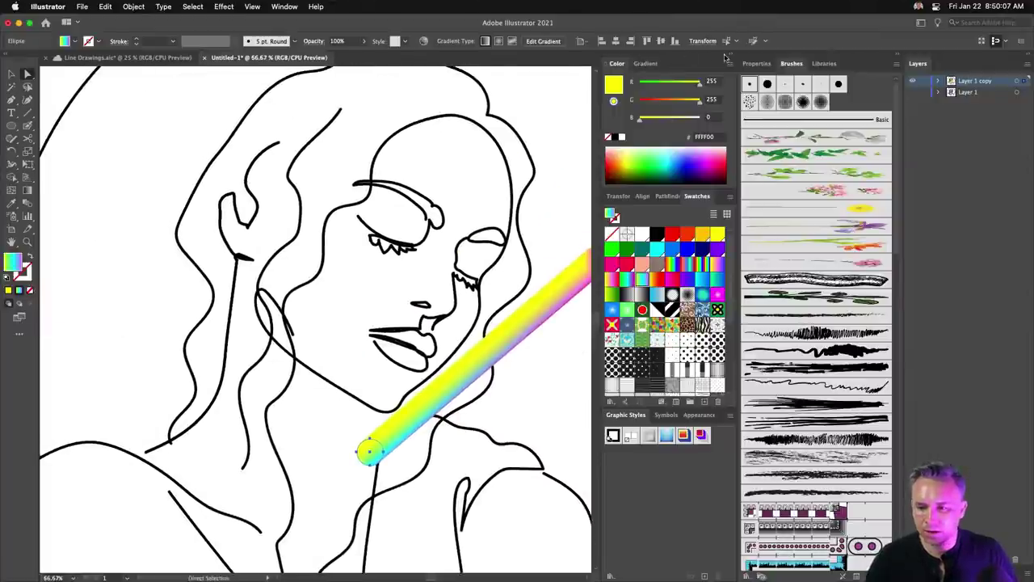
{"action": "left_click", "coordinate": [729, 58]}
{"action": "scroll", "coordinate": [364, 323], "scroll_direction": "down", "scroll_amount": 3}
{"action": "scroll", "coordinate": [364, 323], "scroll_direction": "left", "scroll_amount": 3}
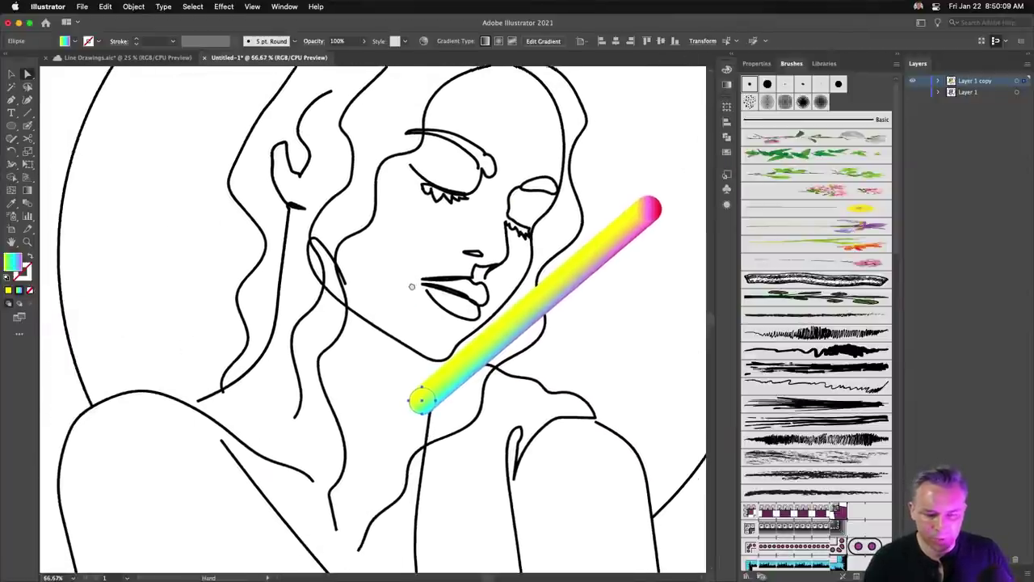
{"action": "left_click", "coordinate": [378, 343]}
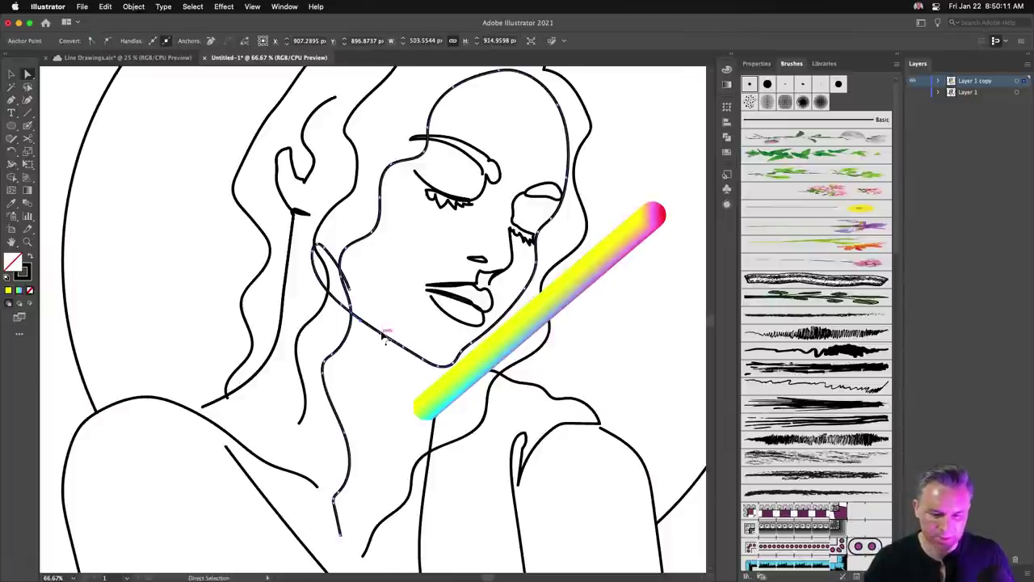
{"action": "left_click", "coordinate": [10, 74]}
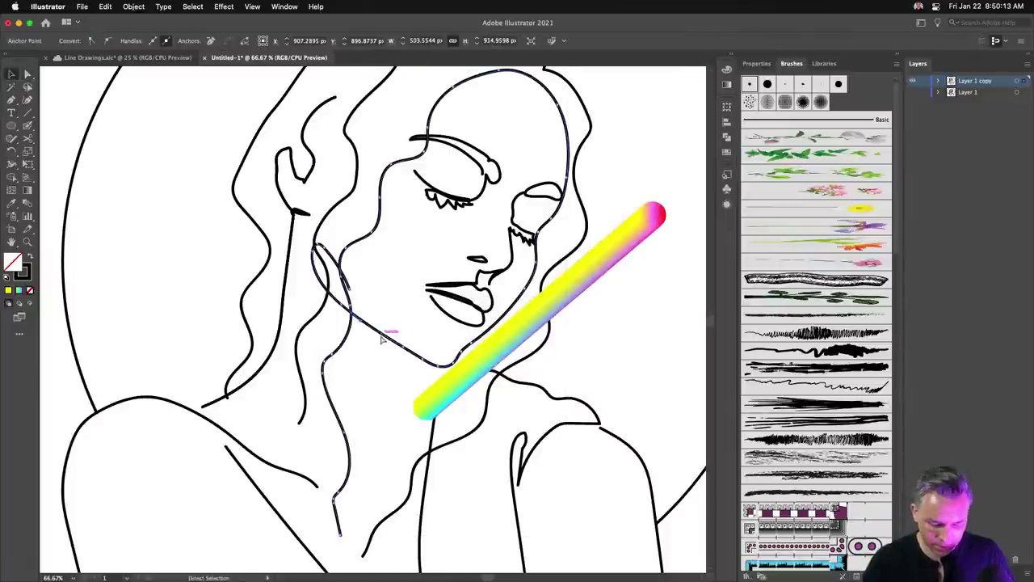
{"action": "left_click", "coordinate": [439, 404]}
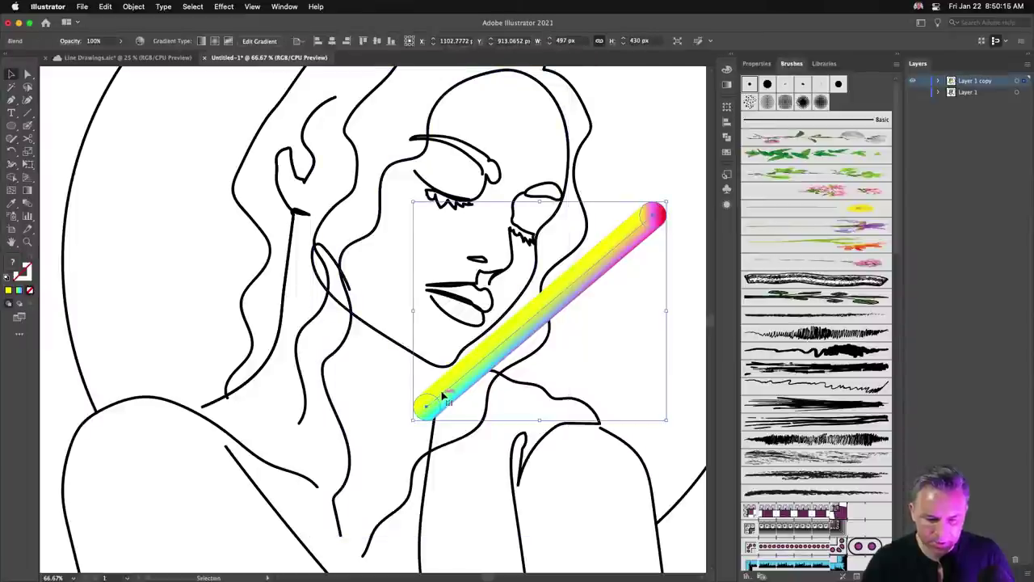
{"action": "double_click", "coordinate": [443, 396]}
{"action": "left_click", "coordinate": [457, 385]}
{"action": "key", "text": "a"}
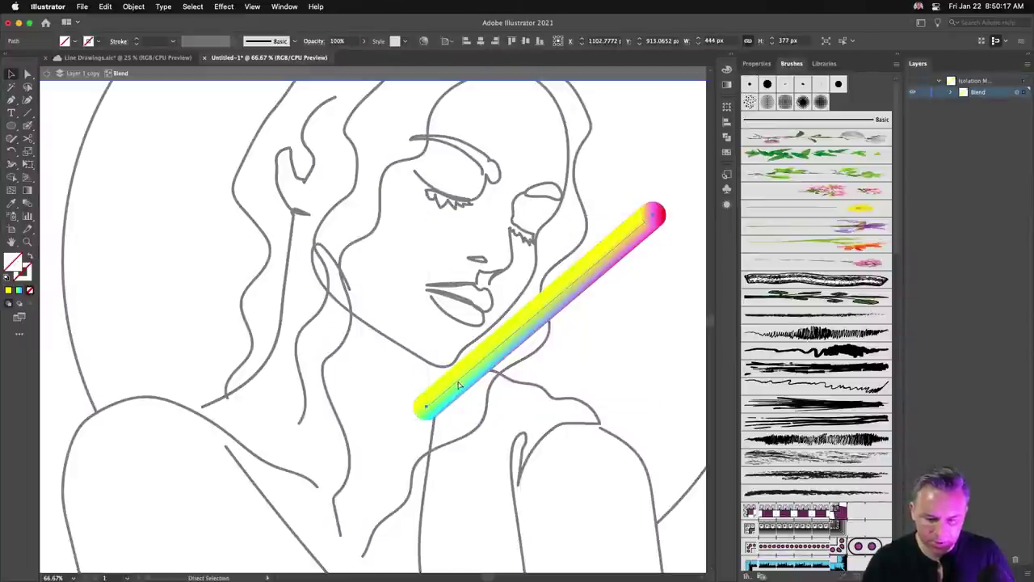
{"action": "left_click_drag", "start_coordinate": [458, 385], "coordinate": [382, 346]}
{"action": "key", "text": "super+z"}
{"action": "double_click", "coordinate": [386, 340]}
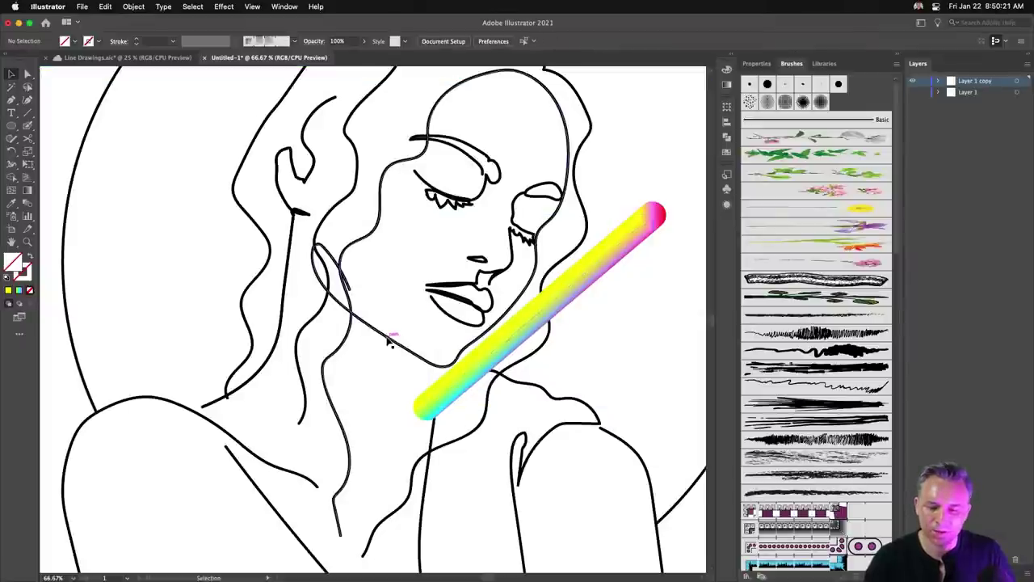
Copy the face outline, isolate the gradient blend, and paste the outline into it as a new spine.
{"action": "left_click", "coordinate": [393, 343]}
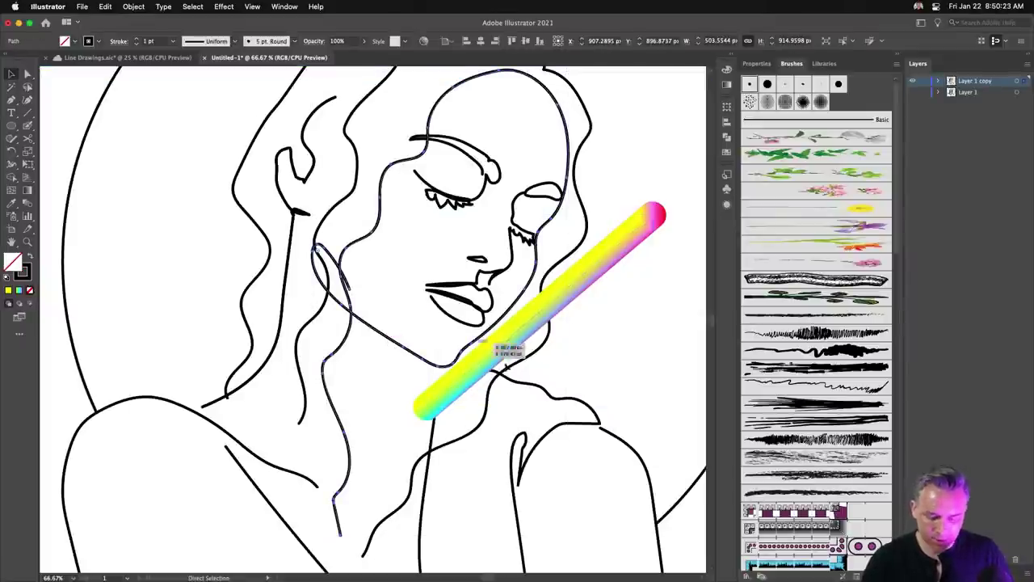
{"action": "double_click", "coordinate": [501, 346]}
{"action": "left_click", "coordinate": [501, 346]}
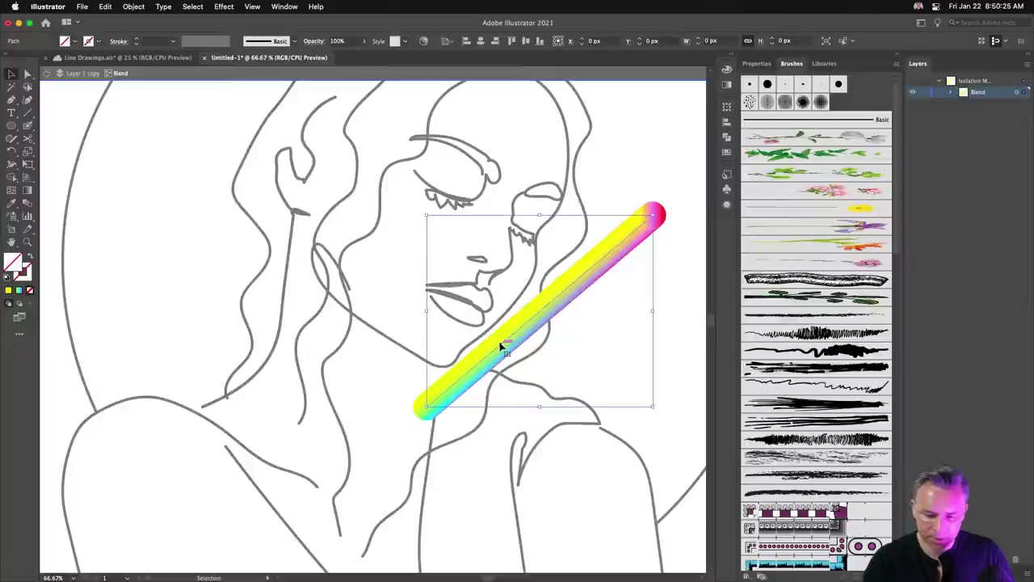
{"action": "key", "text": "super+v"}
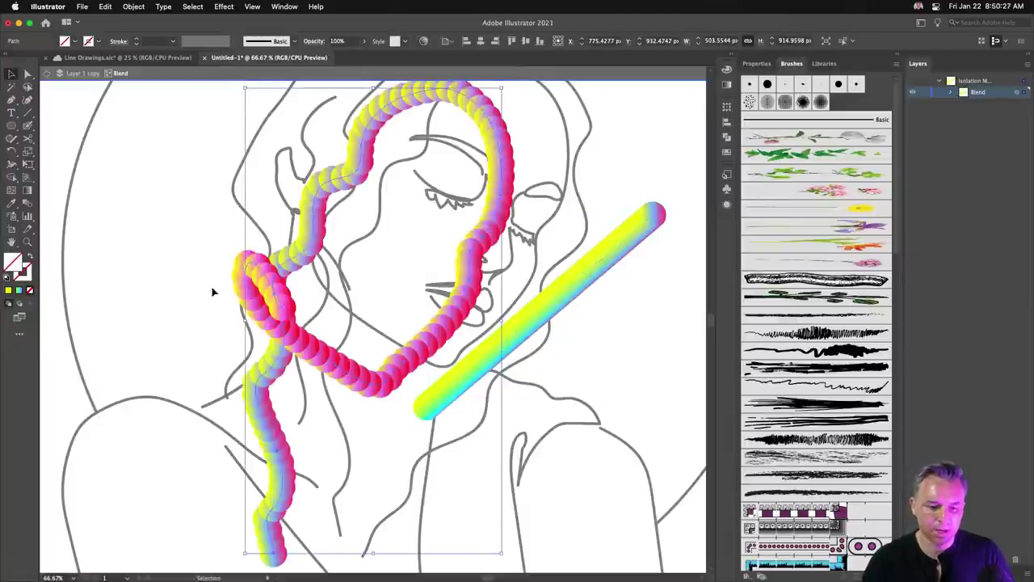
Align the pasted gradient outline over the original face outline and delete the blend's straight diagonal spine.
{"action": "mouse_move", "coordinate": [269, 326]}
{"action": "left_mouse_down"}
{"action": "mouse_move", "coordinate": [341, 291]}
{"action": "mouse_move", "coordinate": [341, 306]}
{"action": "left_mouse_up"}
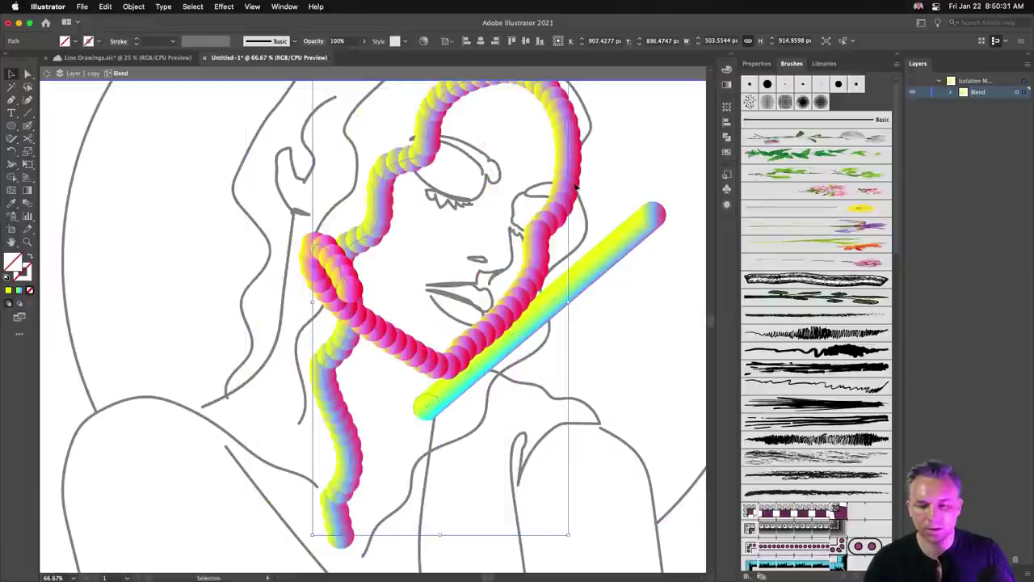
{"action": "left_click", "coordinate": [631, 242]}
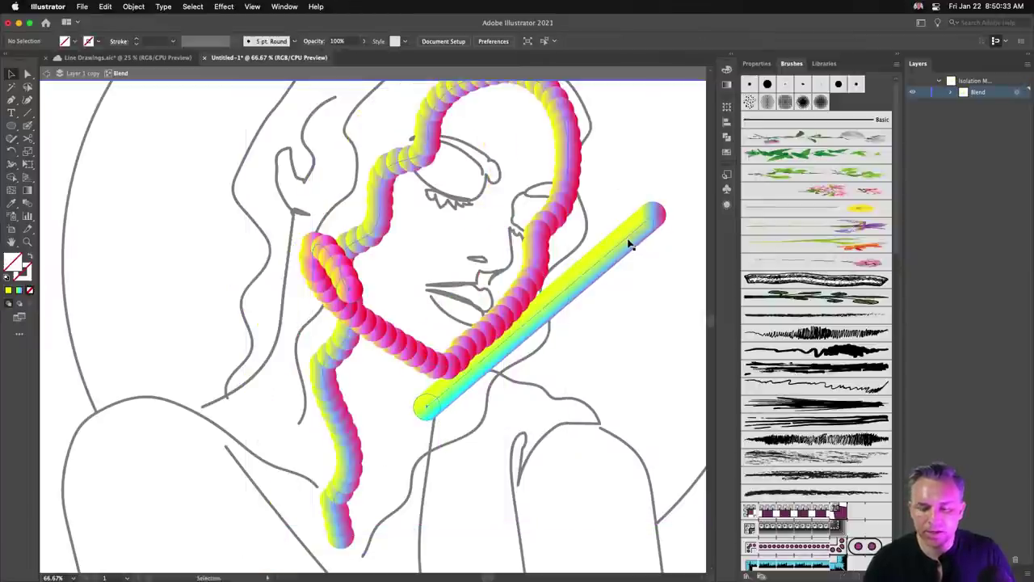
{"action": "key", "text": "Delete"}
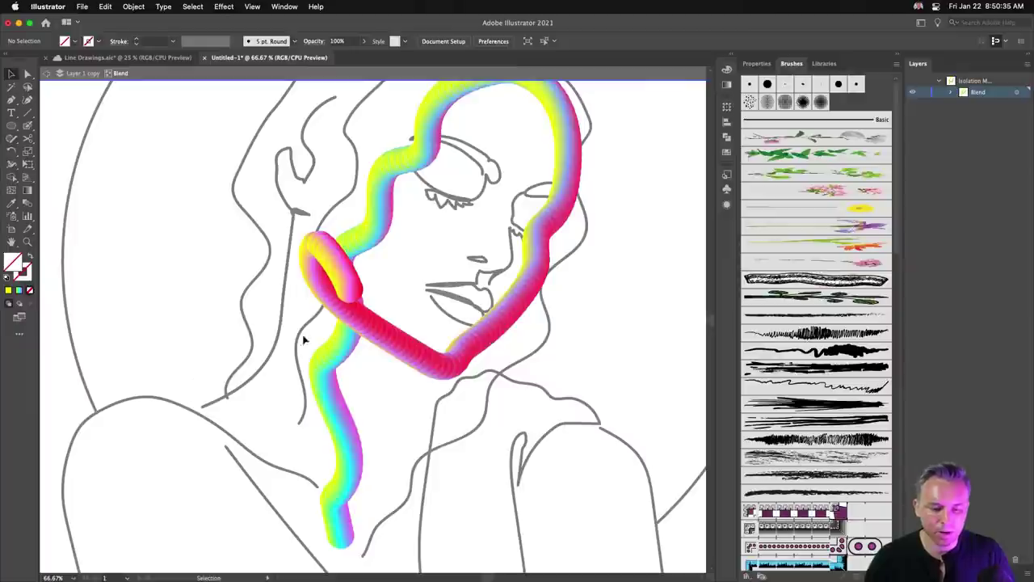
Increase the number of Specified Steps in the face outline's blend for a smoother gradient.
{"action": "left_click", "coordinate": [319, 358]}
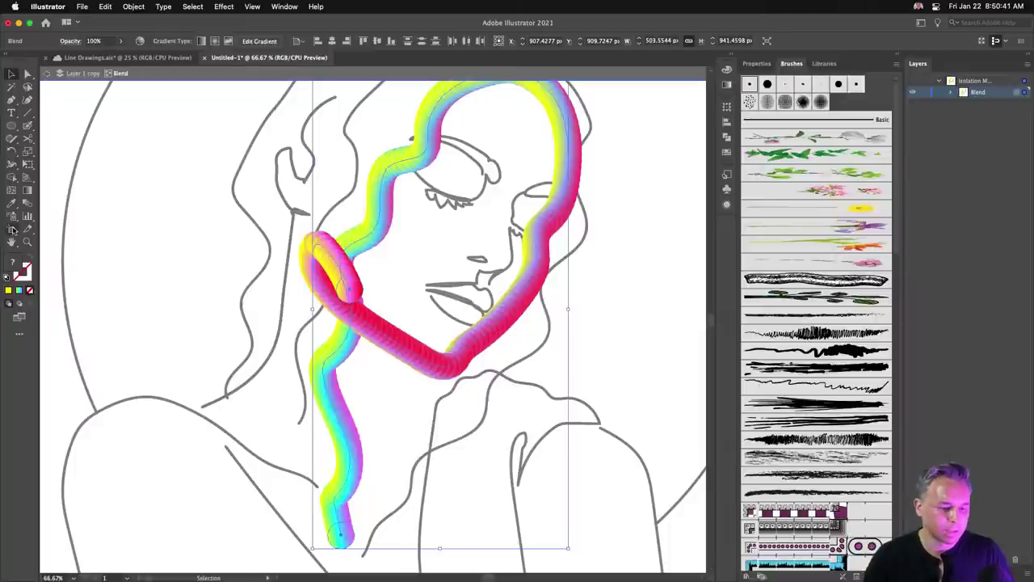
{"action": "double_click", "coordinate": [26, 205]}
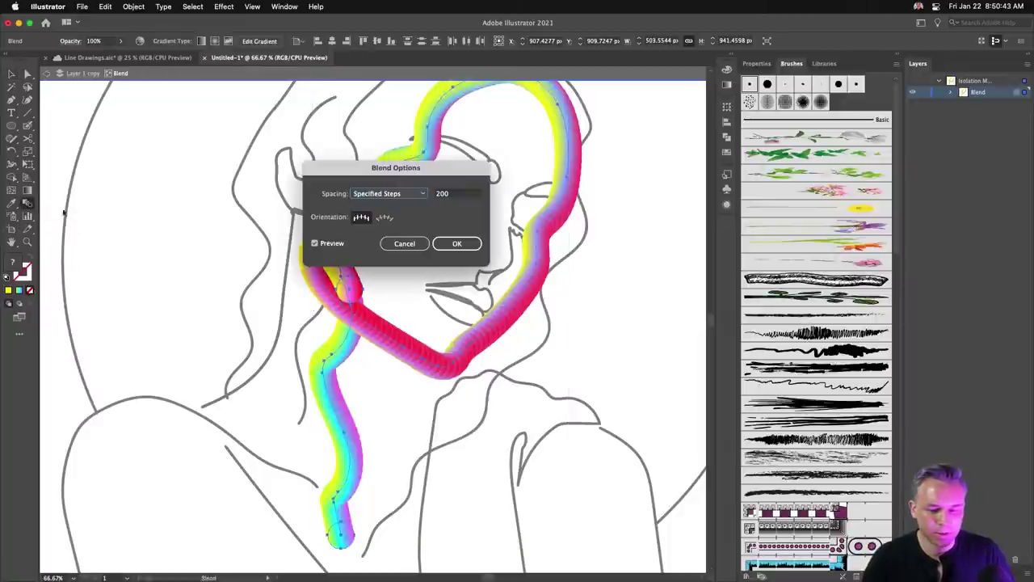
{"action": "left_click", "coordinate": [461, 194]}
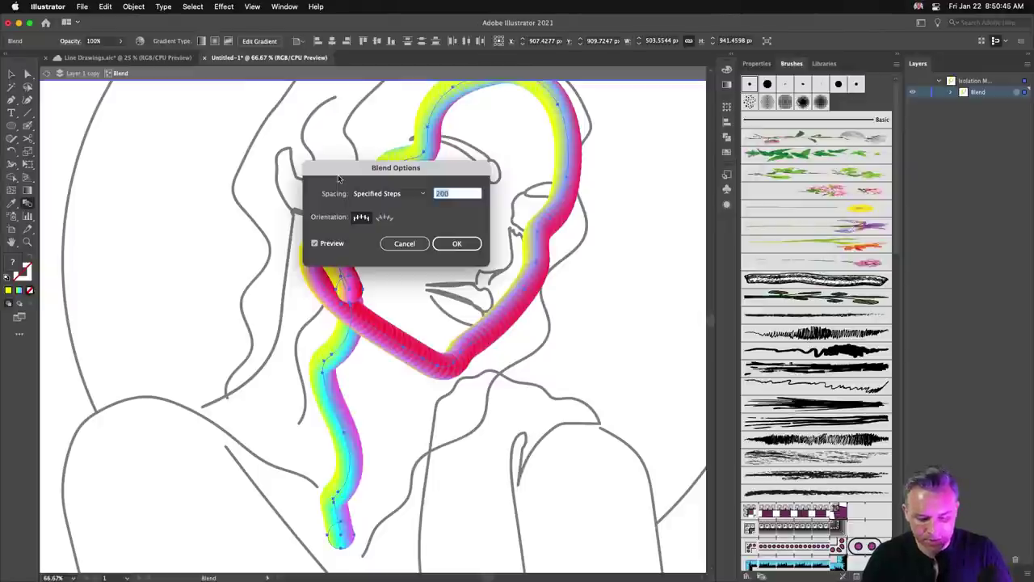
{"action": "type", "text": "40"}
{"action": "key", "text": "Return"}
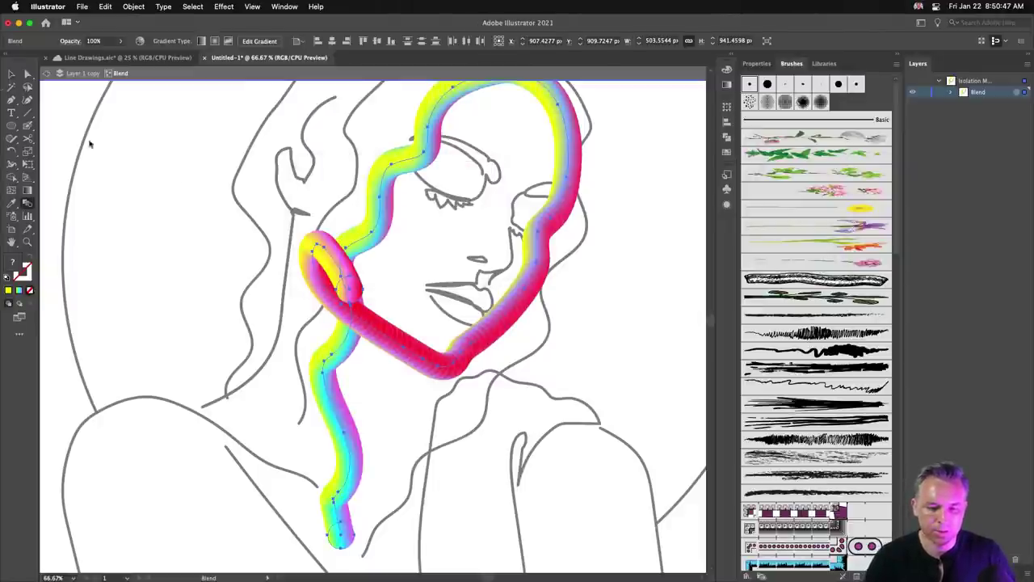
Reverse the face outline blend's front-to-back order, and reverse the direction of its spine.
{"action": "left_click", "coordinate": [134, 7]}
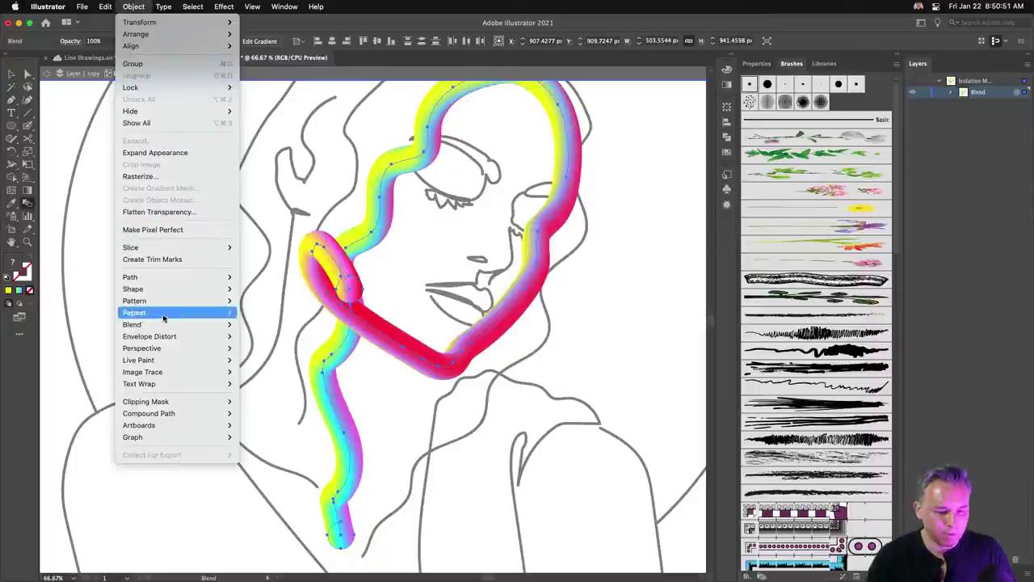
{"action": "mouse_move", "coordinate": [172, 346]}
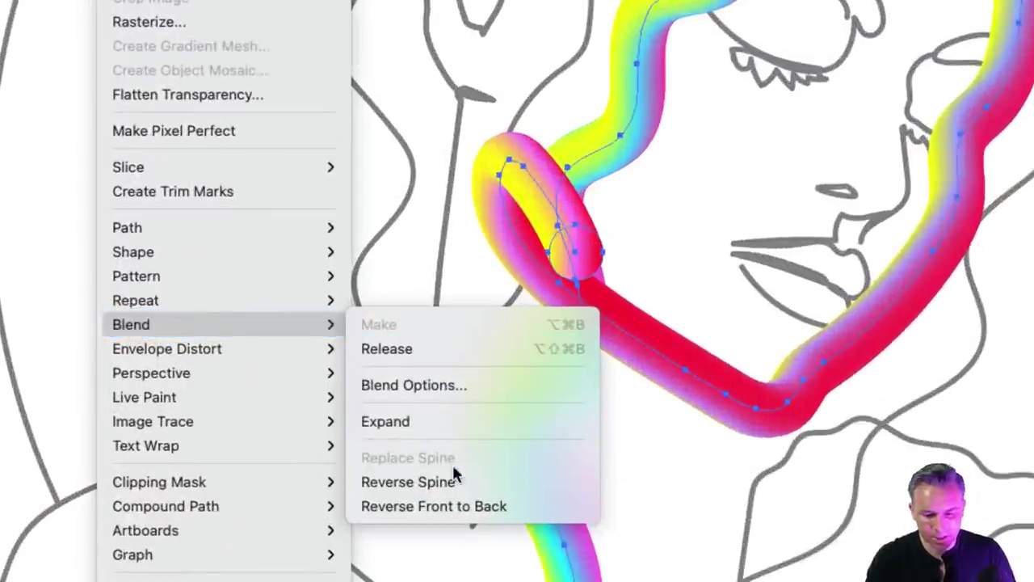
{"action": "left_click", "coordinate": [482, 507]}
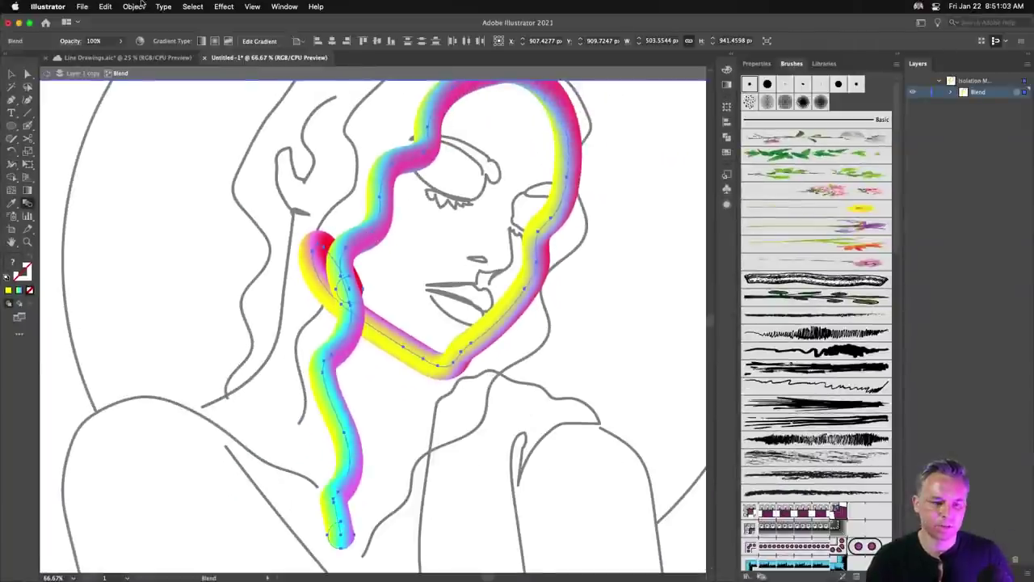
{"action": "left_click", "coordinate": [136, 6]}
{"action": "mouse_move", "coordinate": [165, 325]}
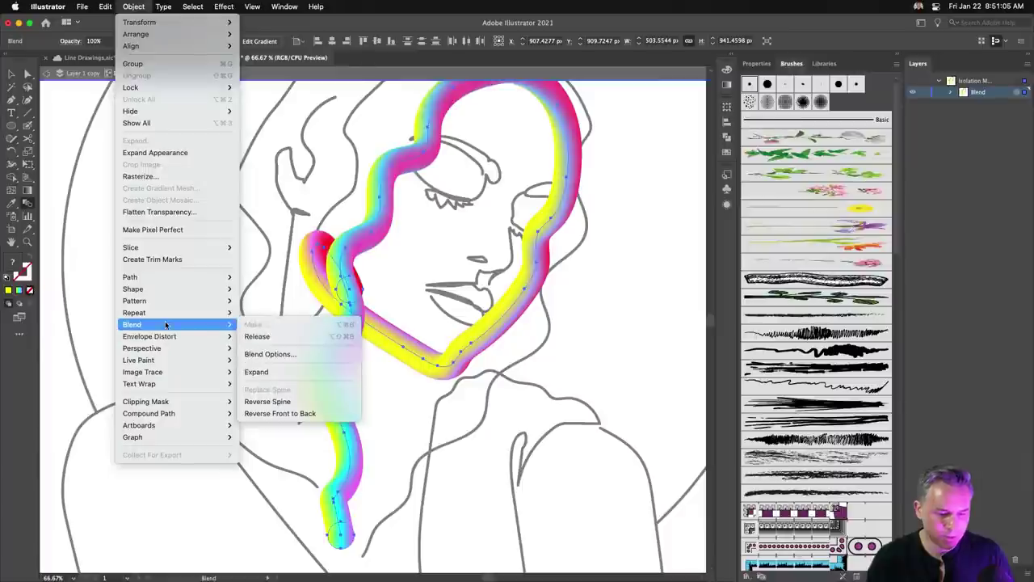
{"action": "left_click", "coordinate": [277, 402]}
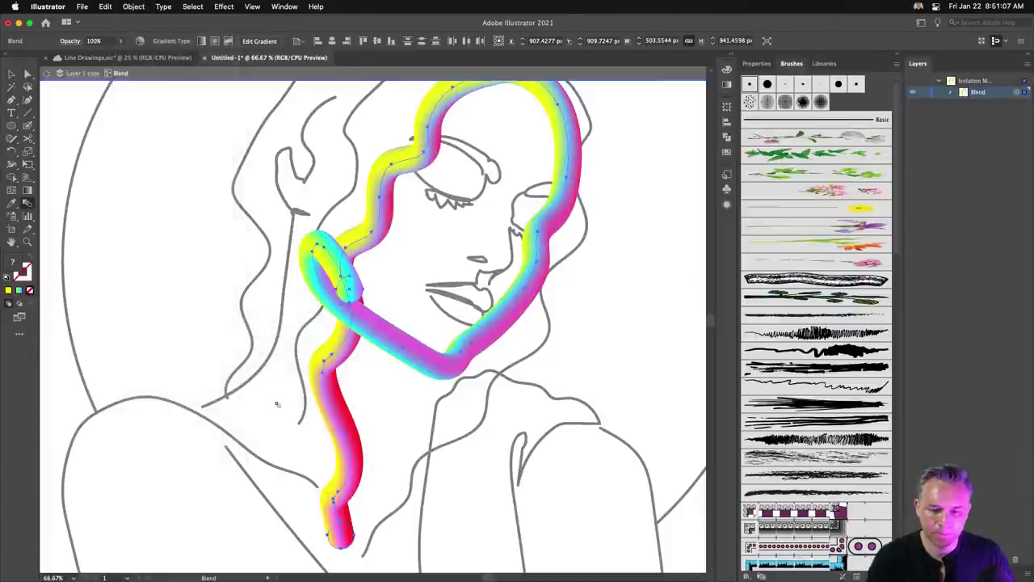
Swap the face blend's front-to-back stacking order once more.
{"action": "left_click", "coordinate": [134, 6]}
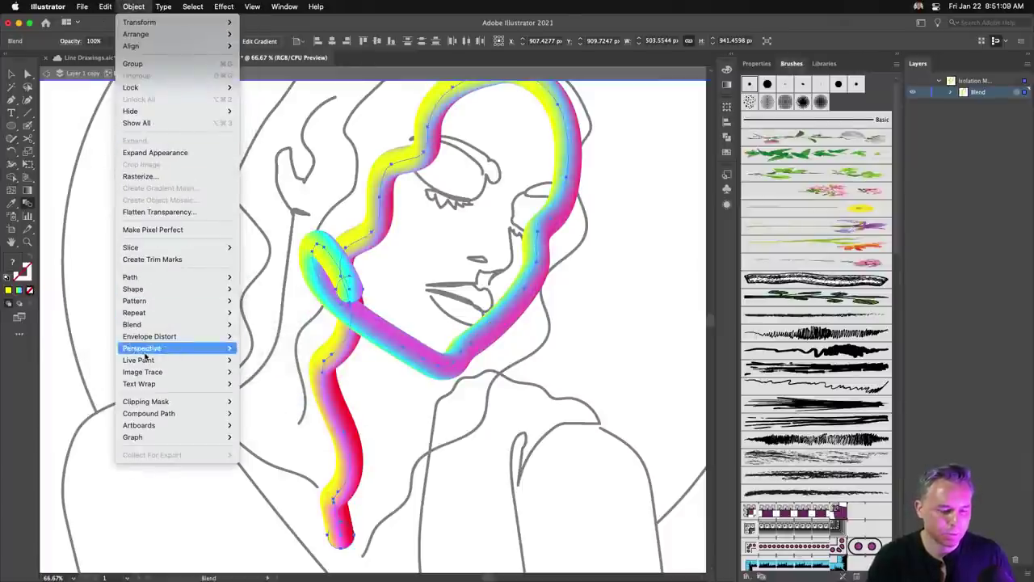
{"action": "mouse_move", "coordinate": [149, 340]}
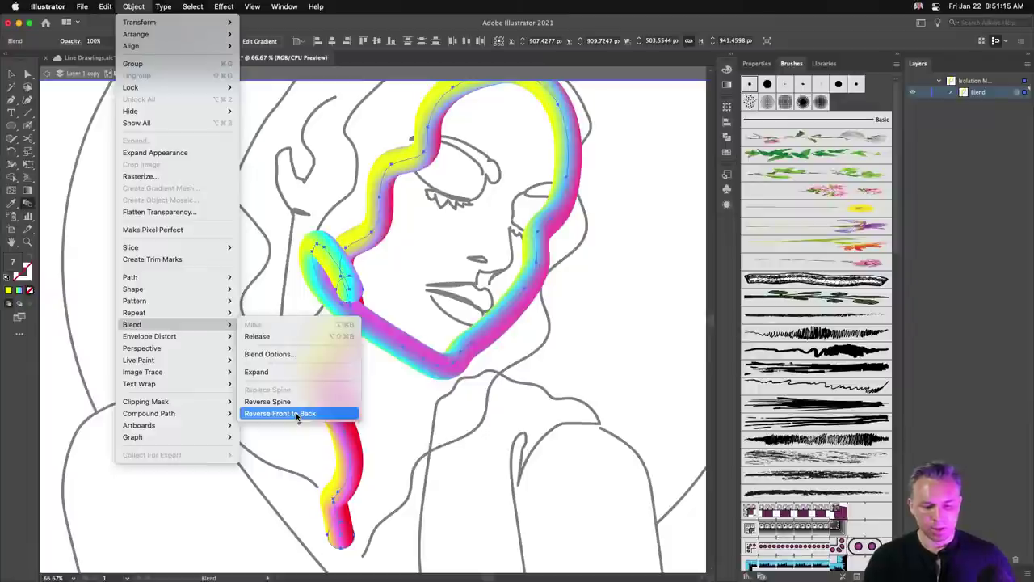
{"action": "left_click", "coordinate": [297, 414]}
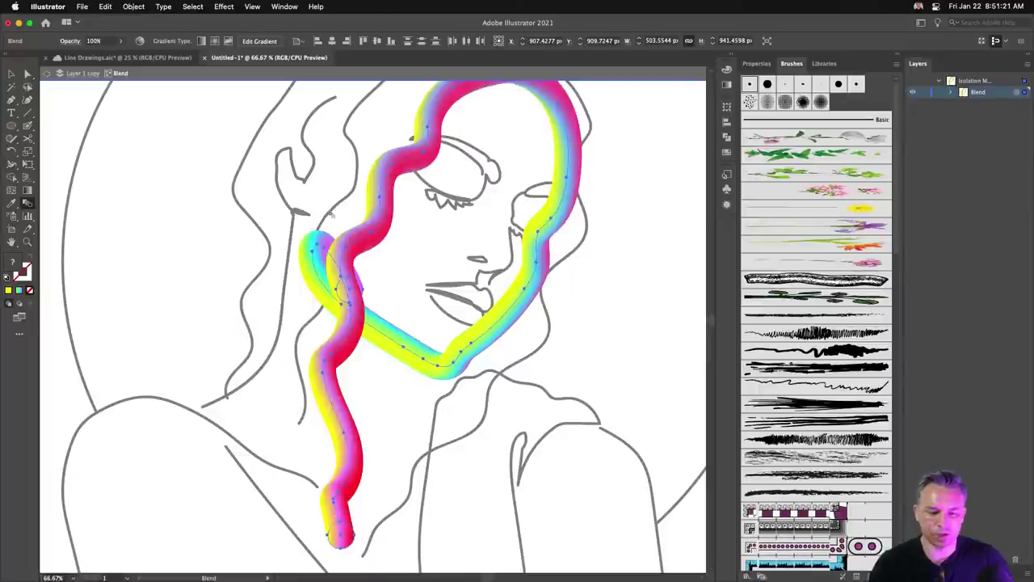
Select only the blend's end circle near the ear and scale it down evenly about its centre to about 21 px.
{"action": "left_click", "coordinate": [12, 73]}
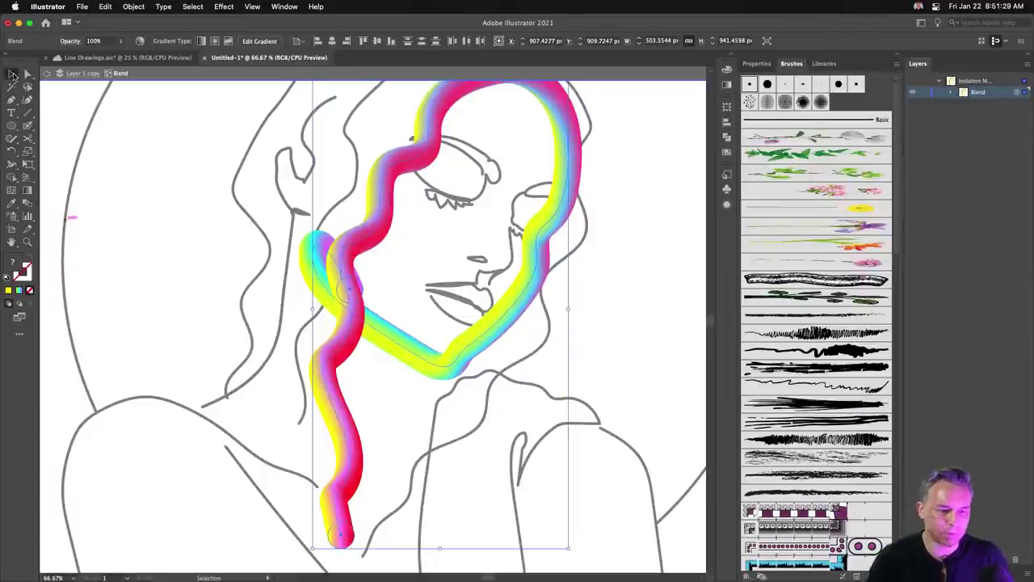
{"action": "left_click", "coordinate": [12, 73]}
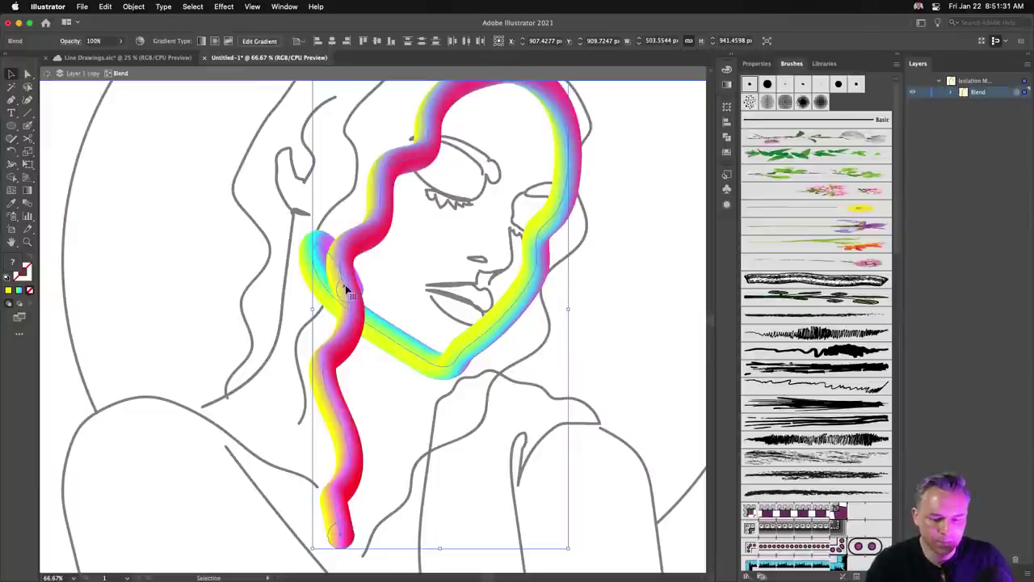
{"action": "left_click", "coordinate": [273, 281]}
{"action": "key", "text": "a"}
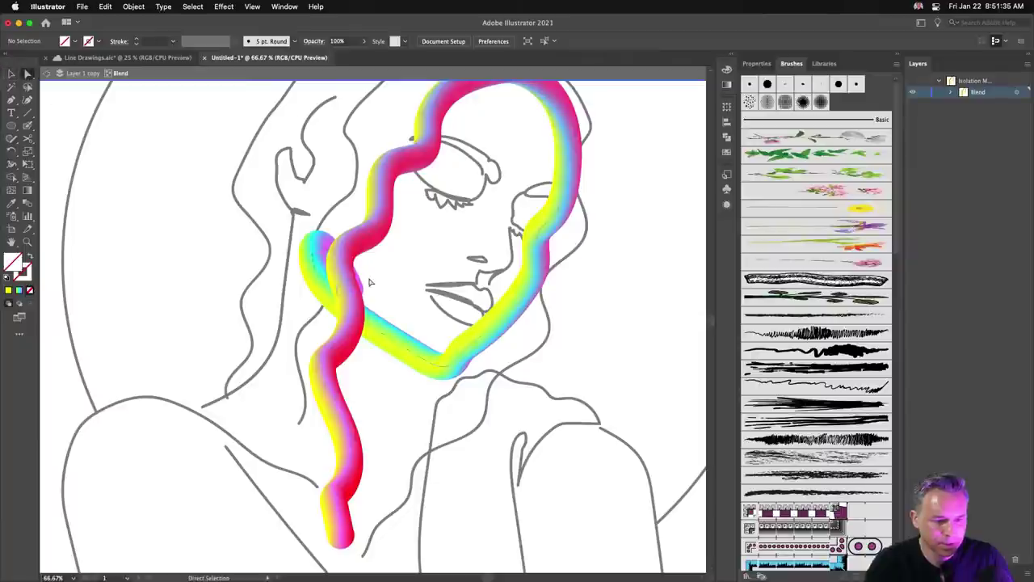
{"action": "left_click", "coordinate": [341, 294]}
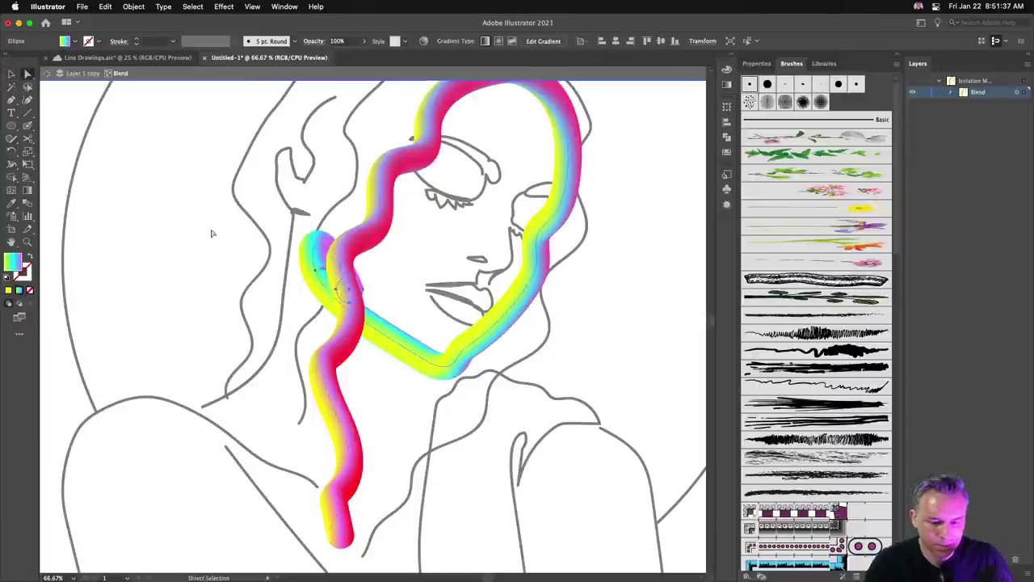
{"action": "key", "text": "v"}
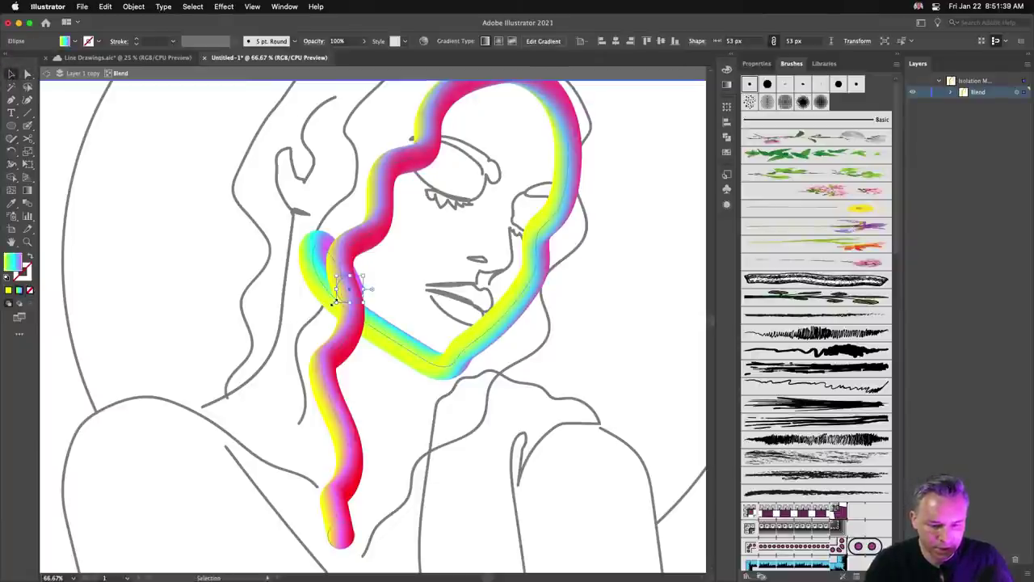
{"action": "mouse_move", "coordinate": [334, 301]}
{"action": "left_mouse_down"}
{"action": "mouse_move", "coordinate": [353, 306]}
{"action": "mouse_move", "coordinate": [345, 296]}
{"action": "left_mouse_up"}
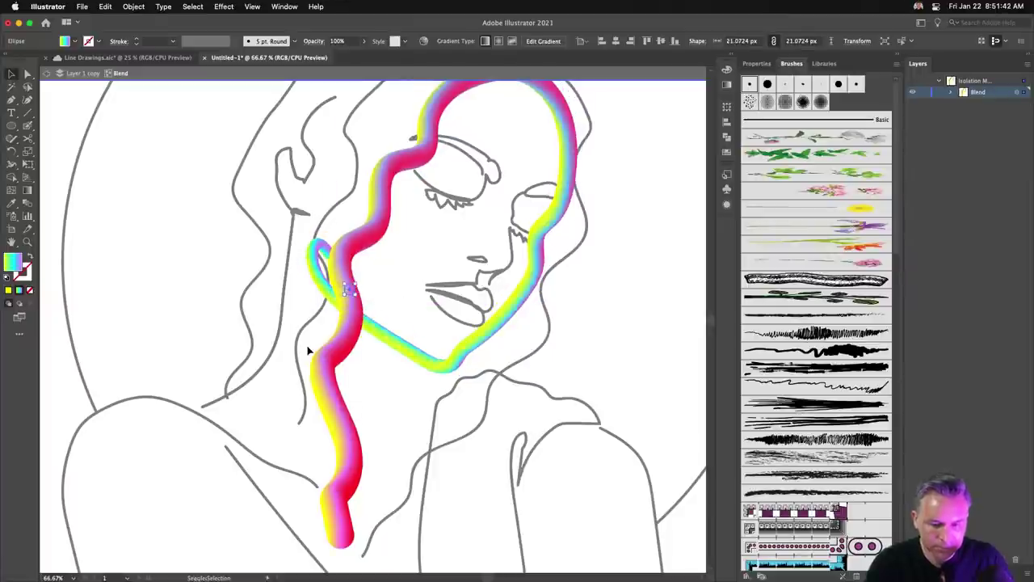
Scale the blend's lower end circle down evenly to about 21 px and exit isolation mode completely.
{"action": "left_click", "coordinate": [341, 535]}
{"action": "left_click_drag", "start_coordinate": [337, 532], "coordinate": [334, 532]}
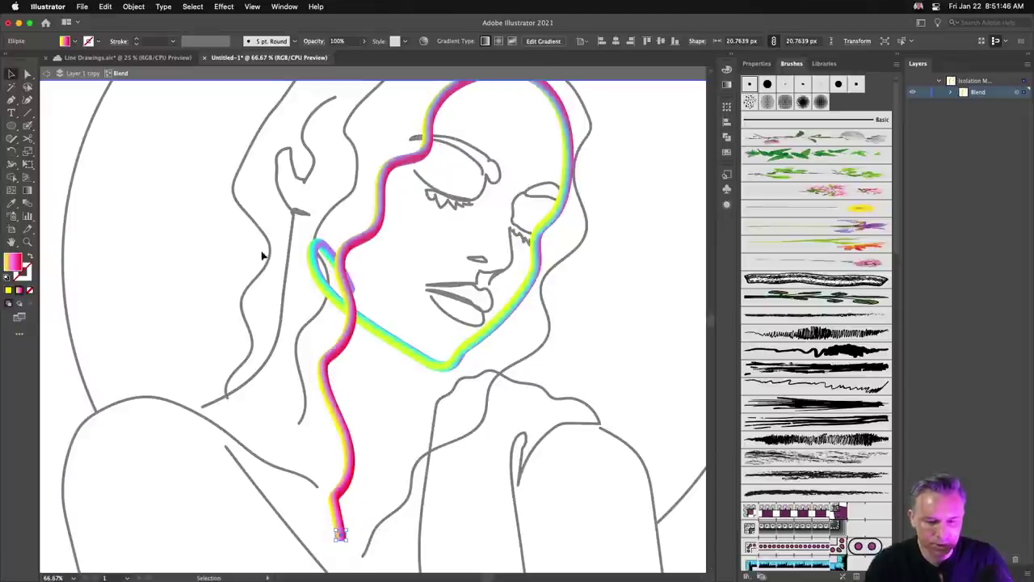
{"action": "left_click", "coordinate": [221, 234]}
{"action": "key", "text": "super+minus"}
{"action": "key", "text": "super+minus"}
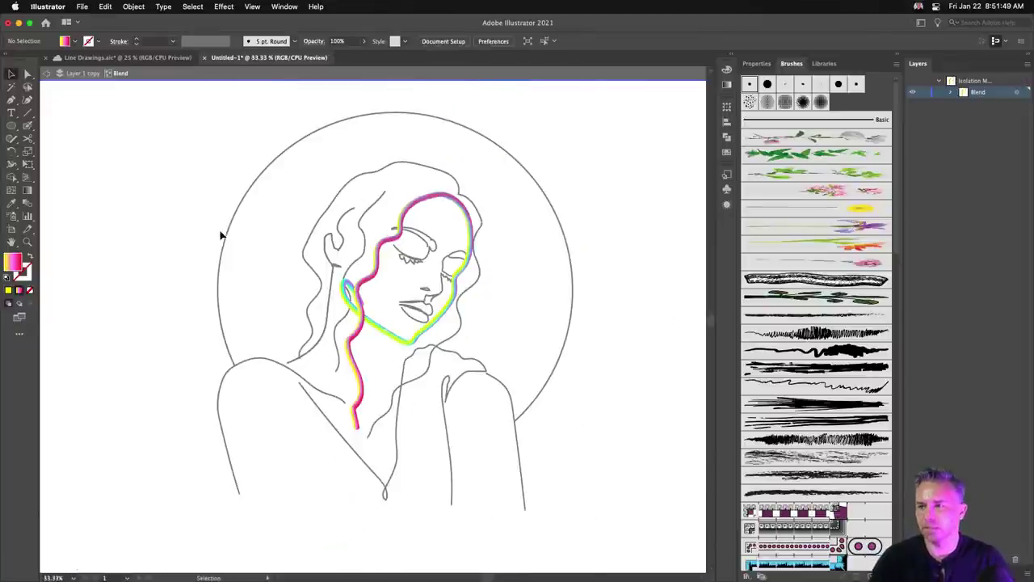
{"action": "key", "text": "super+plus"}
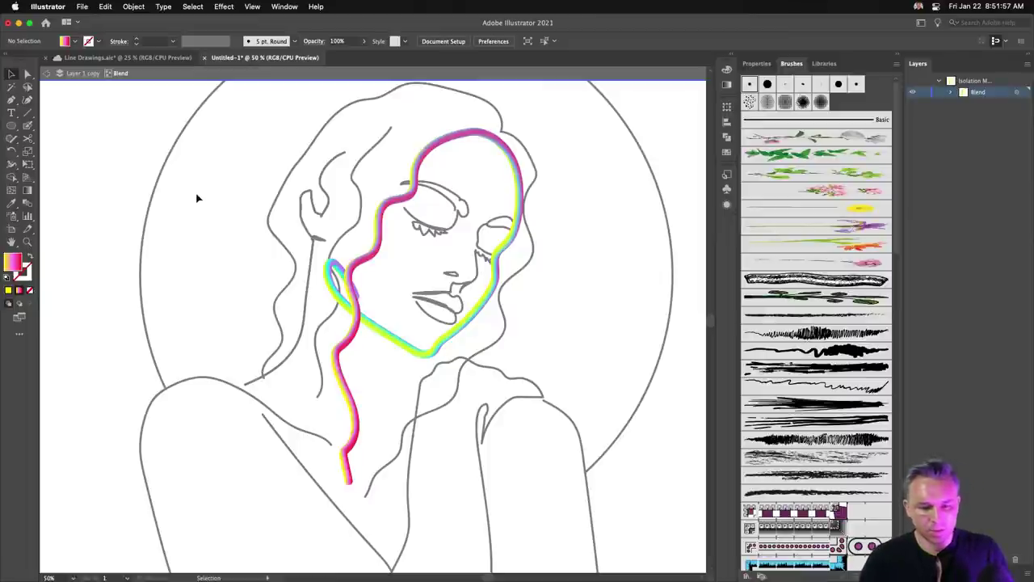
{"action": "left_click", "coordinate": [46, 74]}
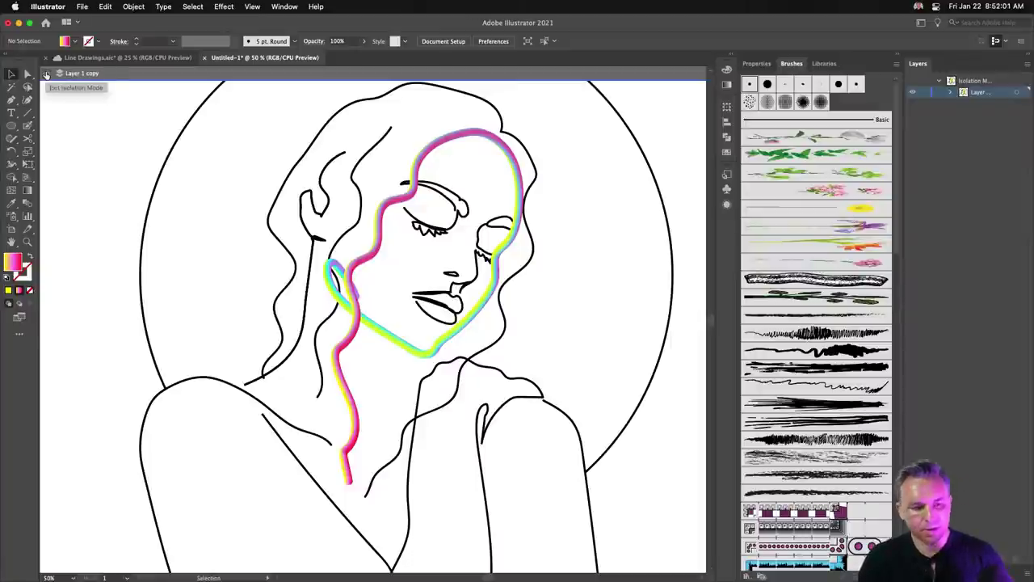
{"action": "left_click", "coordinate": [46, 74]}
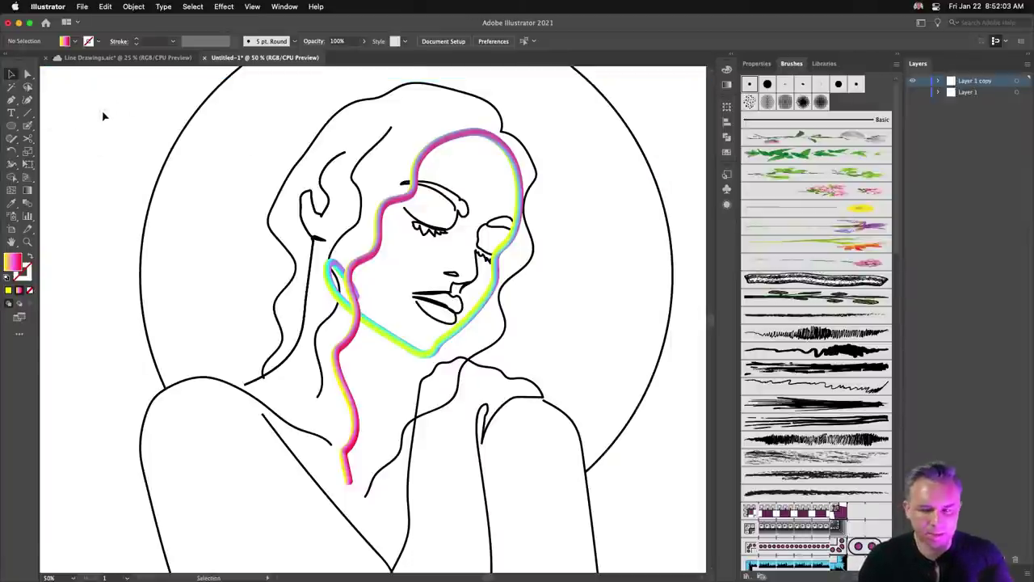
Hide the gradient blend layer, duplicate Layer 1, hide the original Layer 1, and make its duplicate active.
{"action": "left_click", "coordinate": [913, 80]}
{"action": "left_click", "coordinate": [969, 92]}
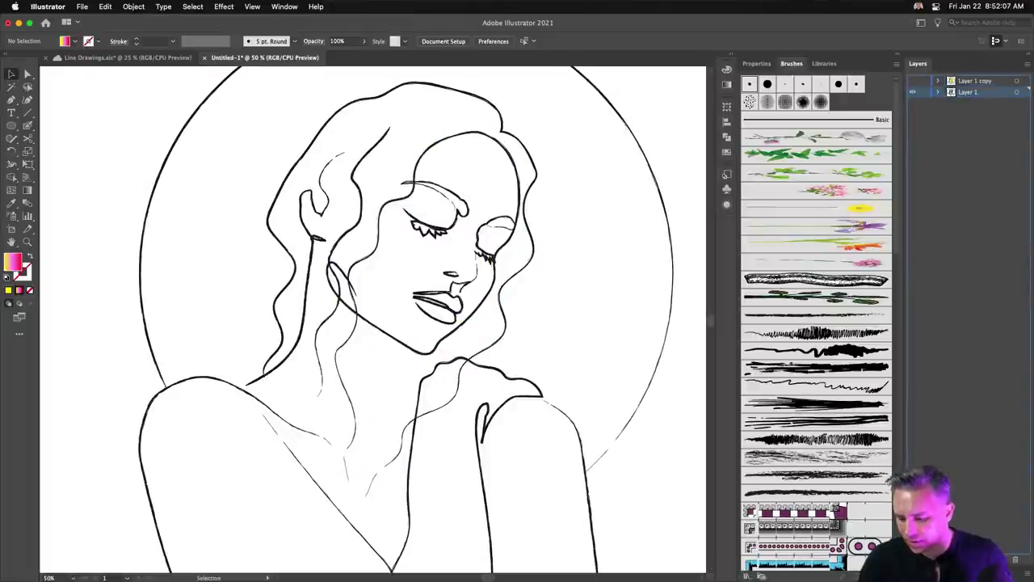
{"action": "left_click_drag", "start_coordinate": [968, 92], "coordinate": [1001, 574]}
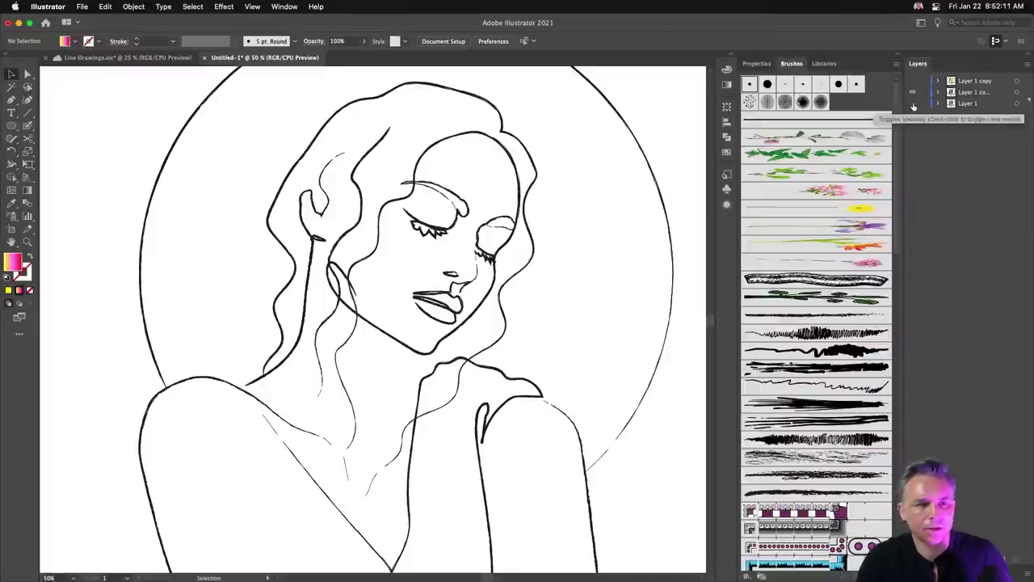
{"action": "left_click", "coordinate": [974, 92]}
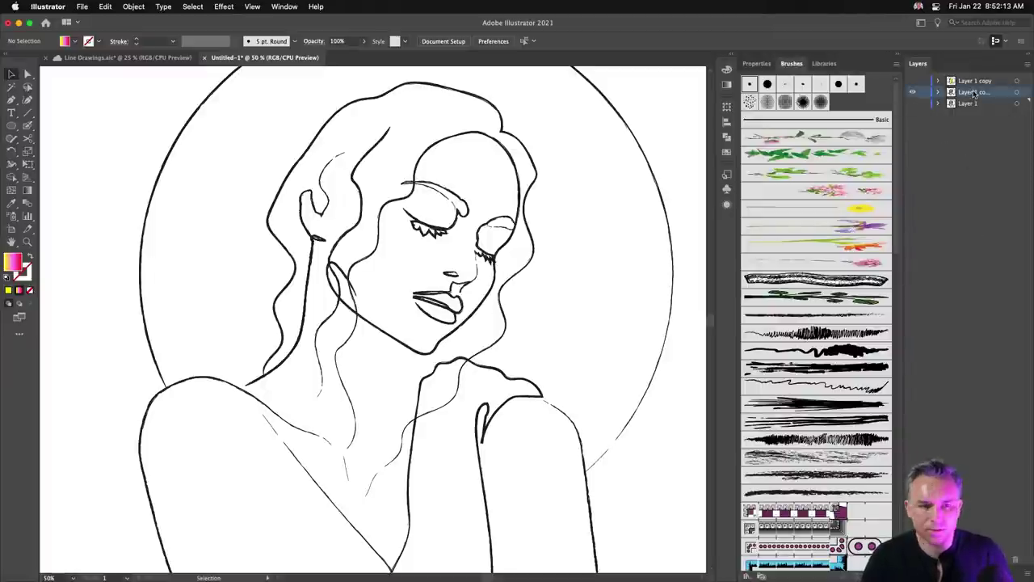
Select all the line art on the duplicated layer and apply the red banded pattern brush to it.
{"action": "key", "text": "super+minus"}
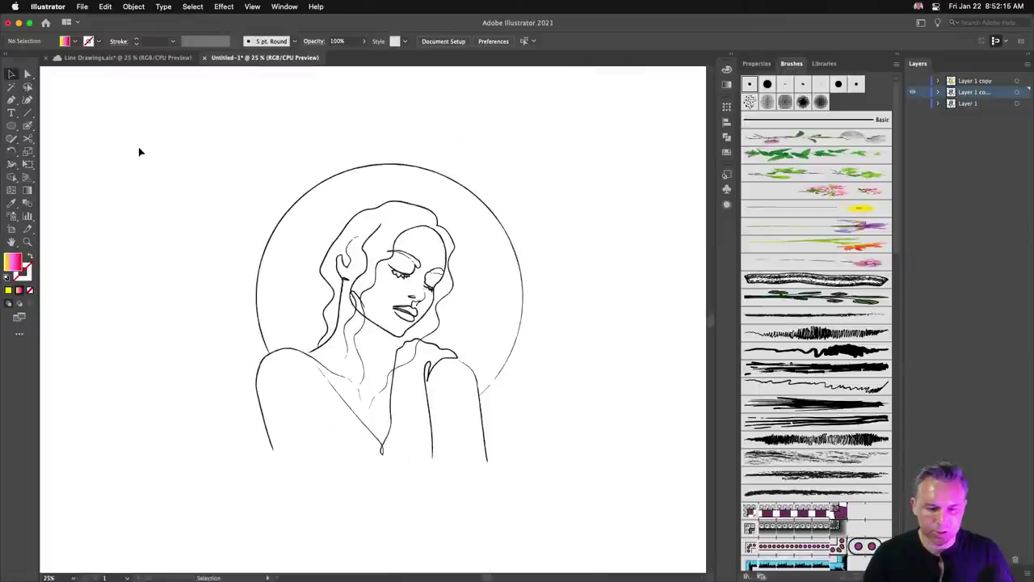
{"action": "key", "text": "super+a"}
{"action": "scroll", "coordinate": [821, 237], "scroll_direction": "down", "scroll_amount": 15}
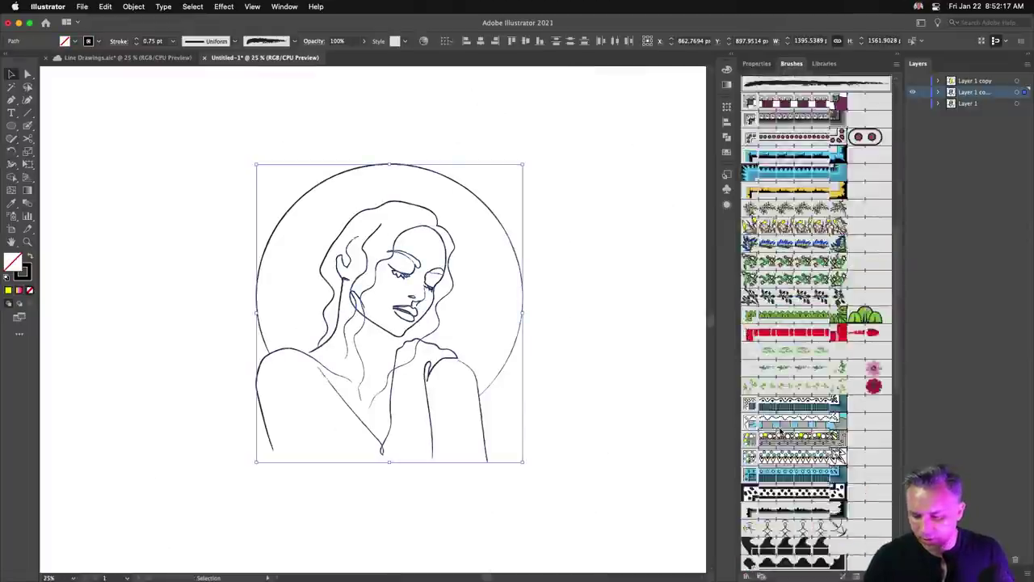
{"action": "scroll", "coordinate": [820, 237], "scroll_direction": "up", "scroll_amount": 2}
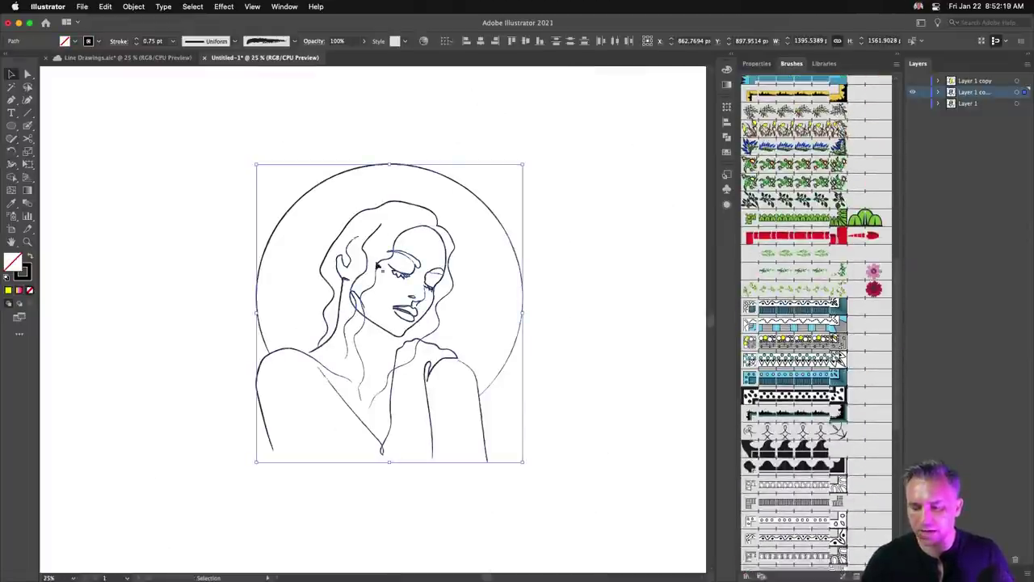
{"action": "key", "text": "a"}
{"action": "key", "text": "super+plus"}
{"action": "key", "text": "v"}
{"action": "key", "text": "super+shift+a"}
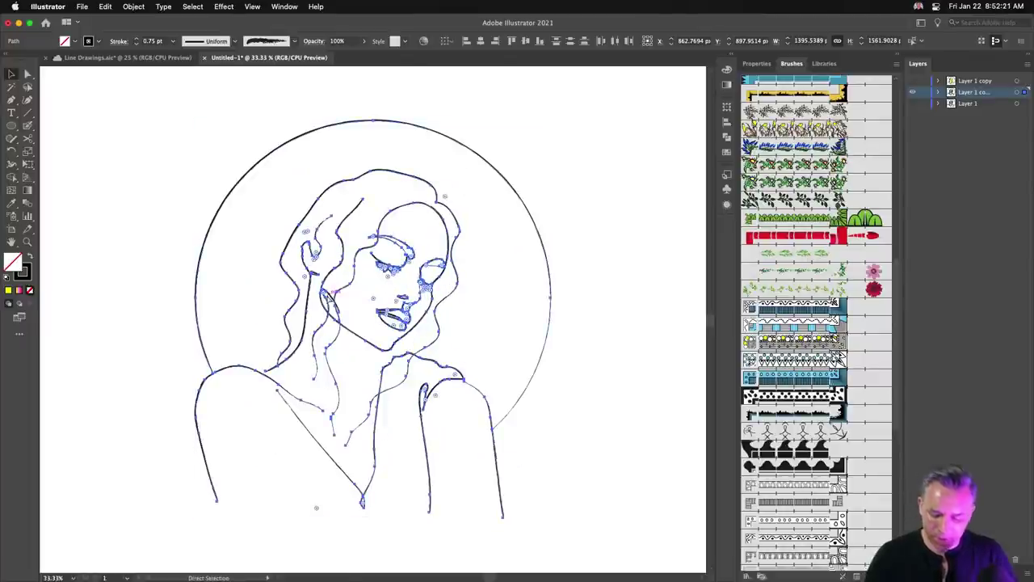
{"action": "key", "text": "super+plus"}
{"action": "left_click", "coordinate": [768, 237]}
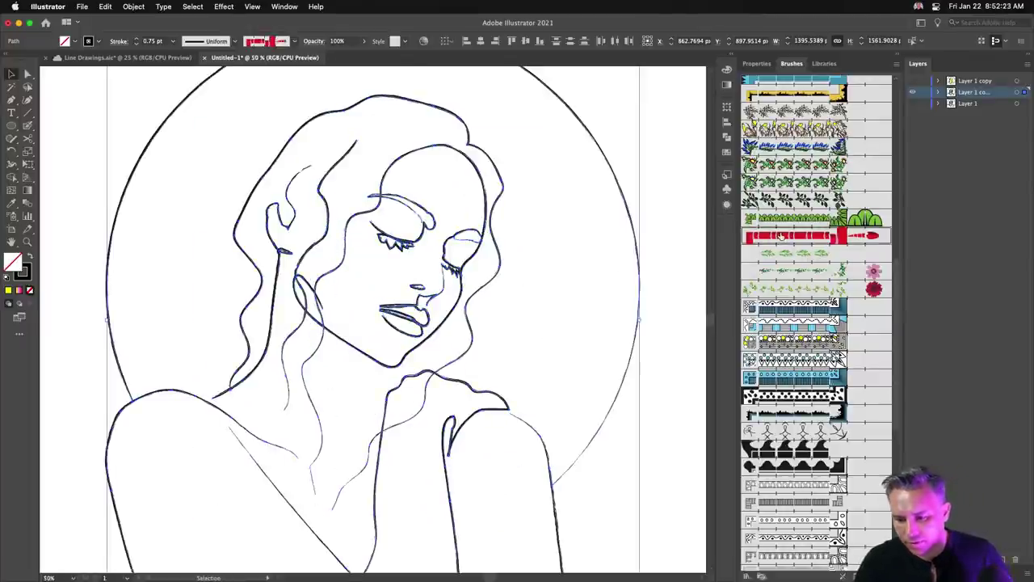
Reduce the stroke weight of the red-brushed line art to 0.5 pt and deselect it.
{"action": "left_click", "coordinate": [136, 45]}
{"action": "left_click", "coordinate": [135, 44]}
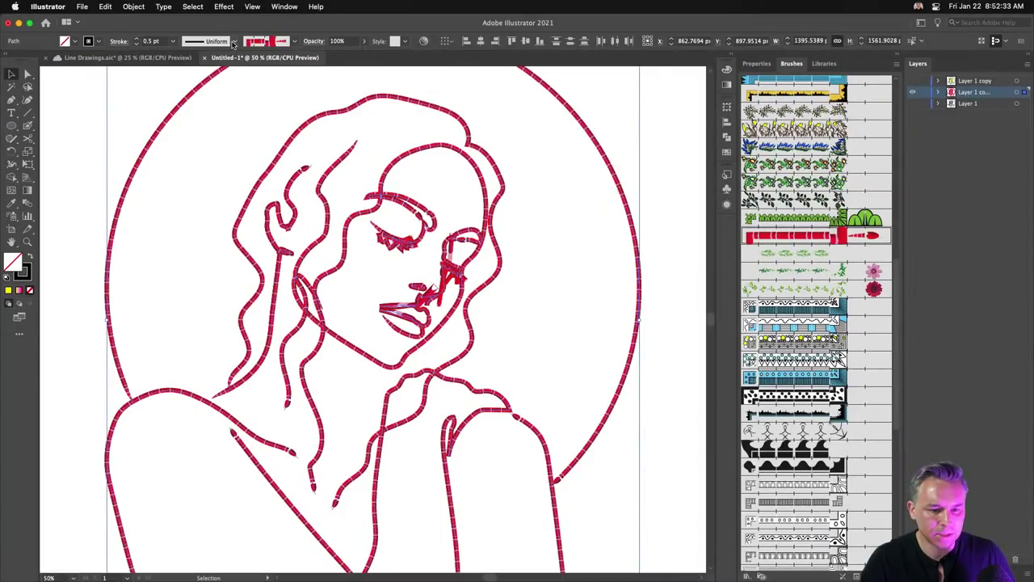
{"action": "left_click", "coordinate": [77, 192]}
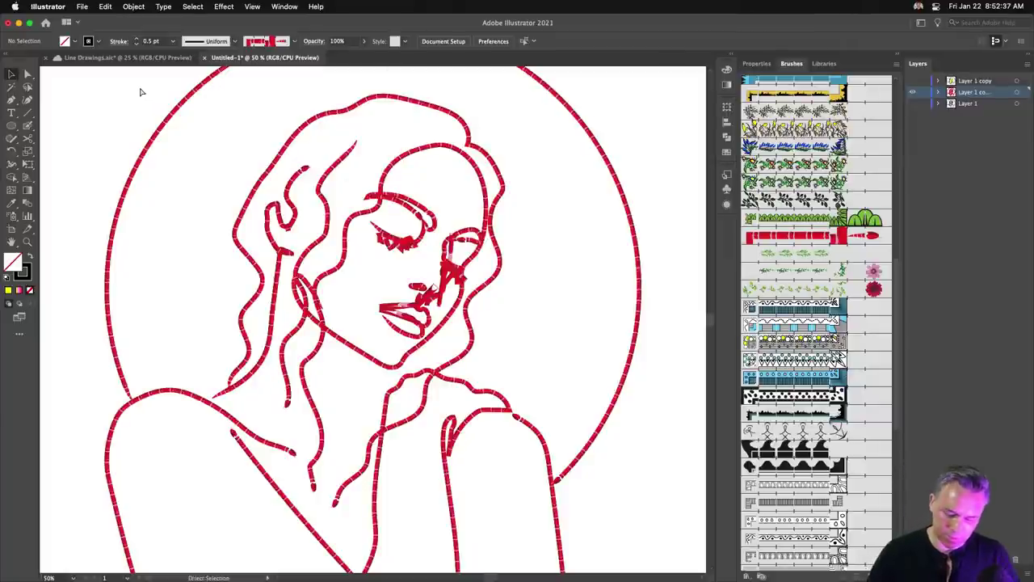
Increase the stroke weight of the large circle behind the woman to 4 pt.
{"action": "key", "text": "super+minus"}
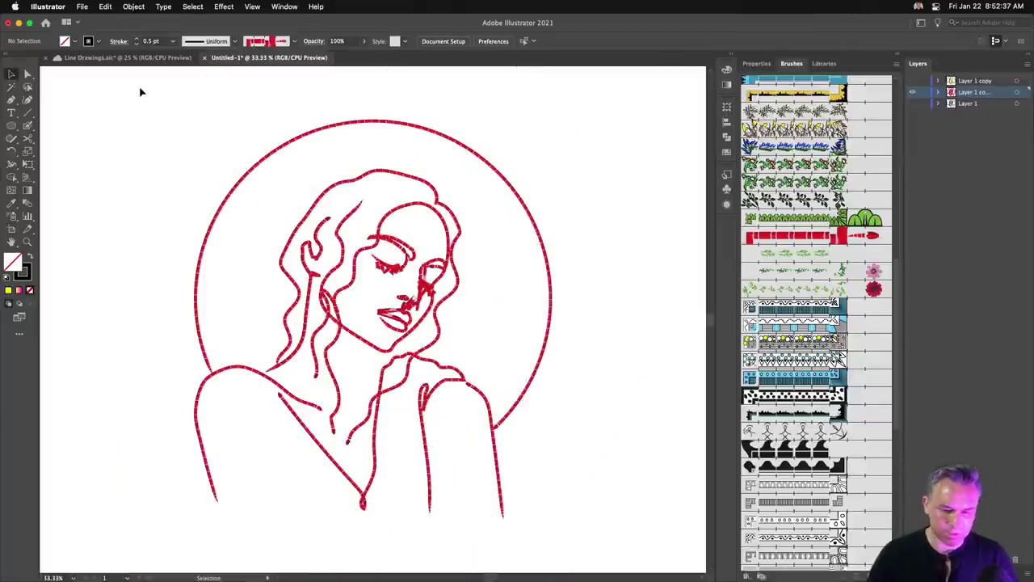
{"action": "left_click", "coordinate": [264, 161]}
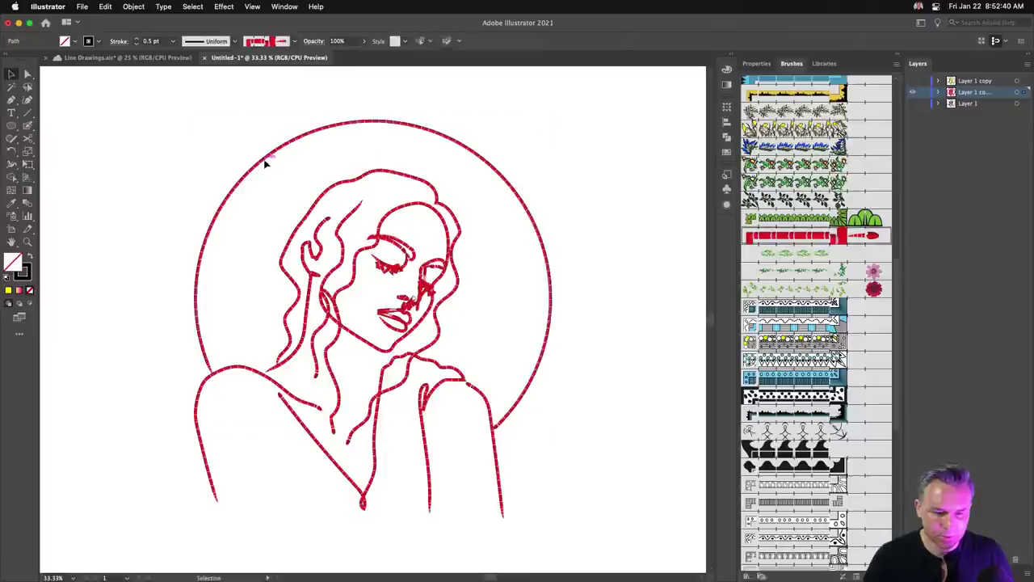
{"action": "left_click", "coordinate": [136, 38]}
{"action": "left_click", "coordinate": [137, 38]}
{"action": "left_click", "coordinate": [137, 38]}
{"action": "left_click", "coordinate": [137, 38]}
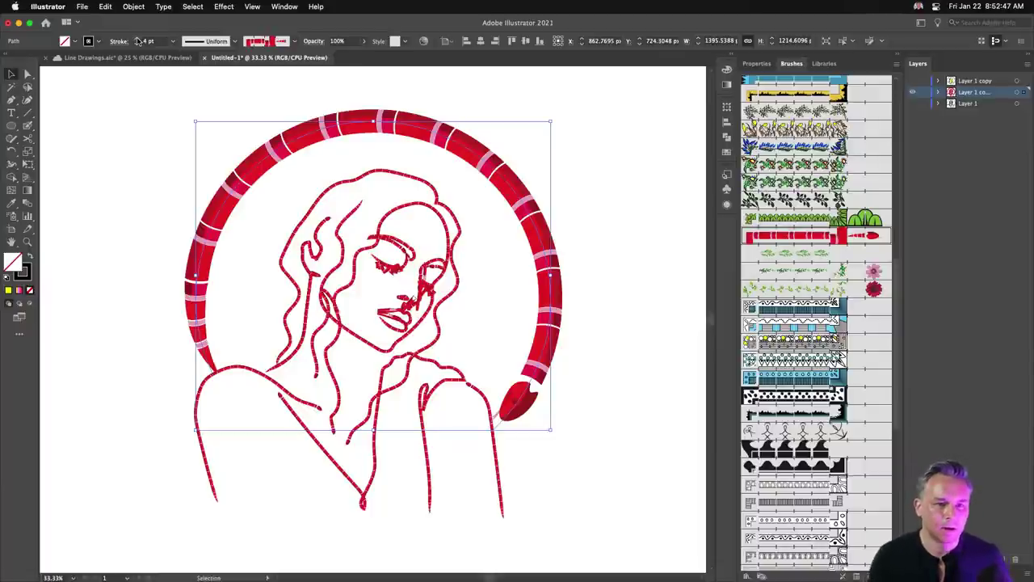
{"action": "left_click", "coordinate": [142, 191]}
Select the whole portrait and circle and apply the green leaf-branch pattern brush to them.
{"action": "left_click_drag", "start_coordinate": [137, 98], "coordinate": [633, 537]}
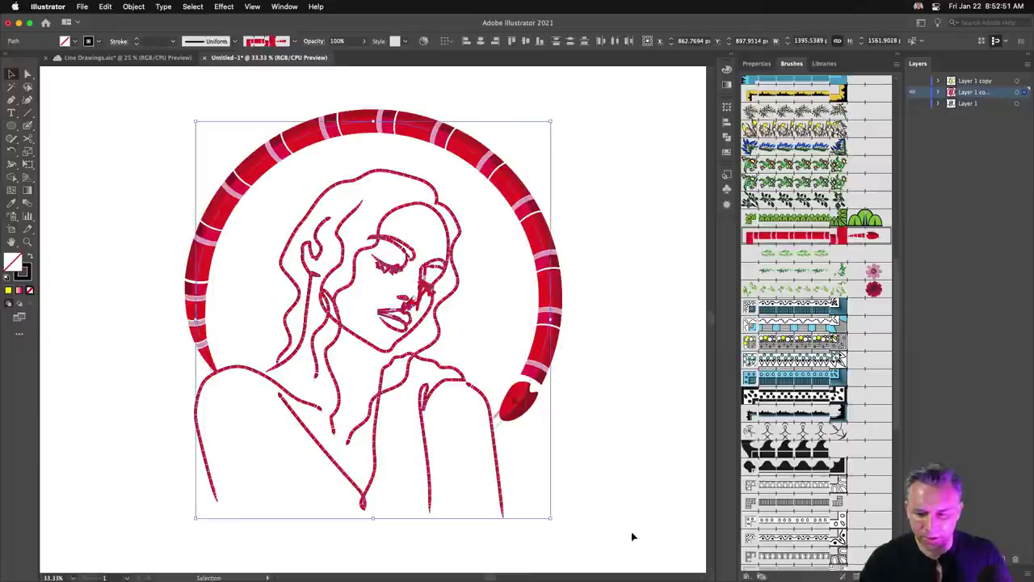
{"action": "left_click", "coordinate": [811, 256]}
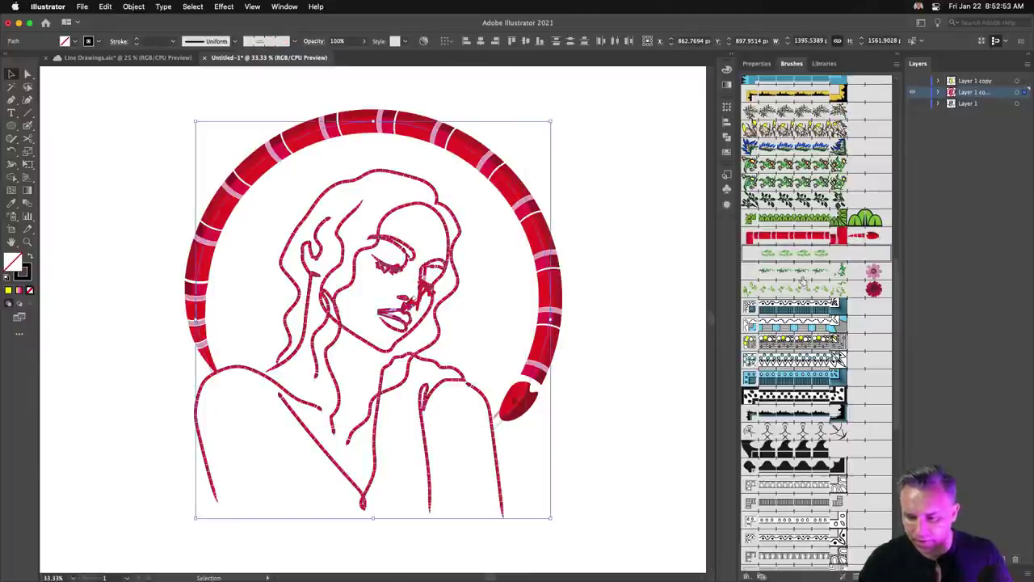
{"action": "left_click", "coordinate": [800, 278]}
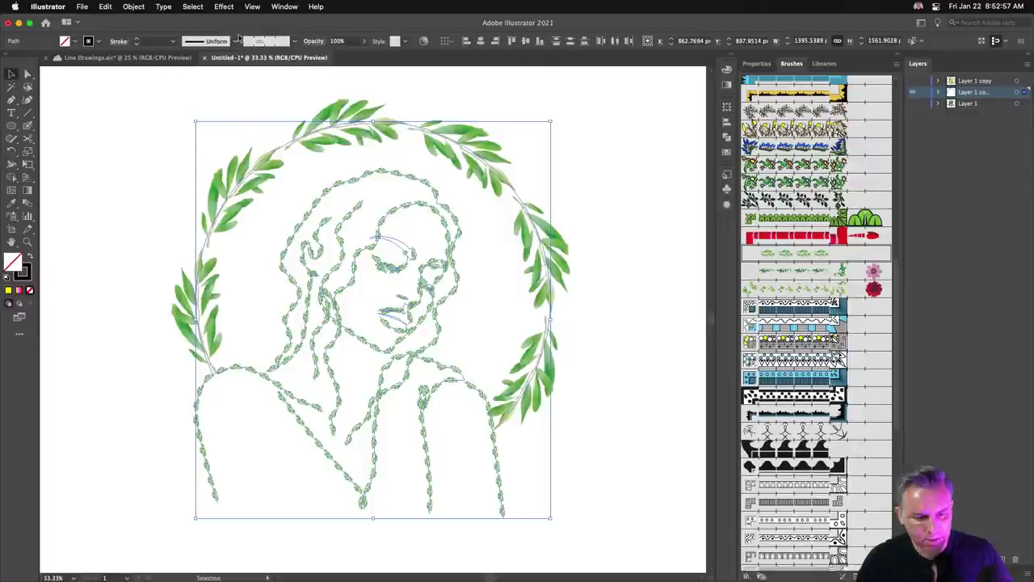
Apply Width Profile 2 to all the leaf-brushed line art of the portrait and circle and deselect it.
{"action": "left_click", "coordinate": [237, 42]}
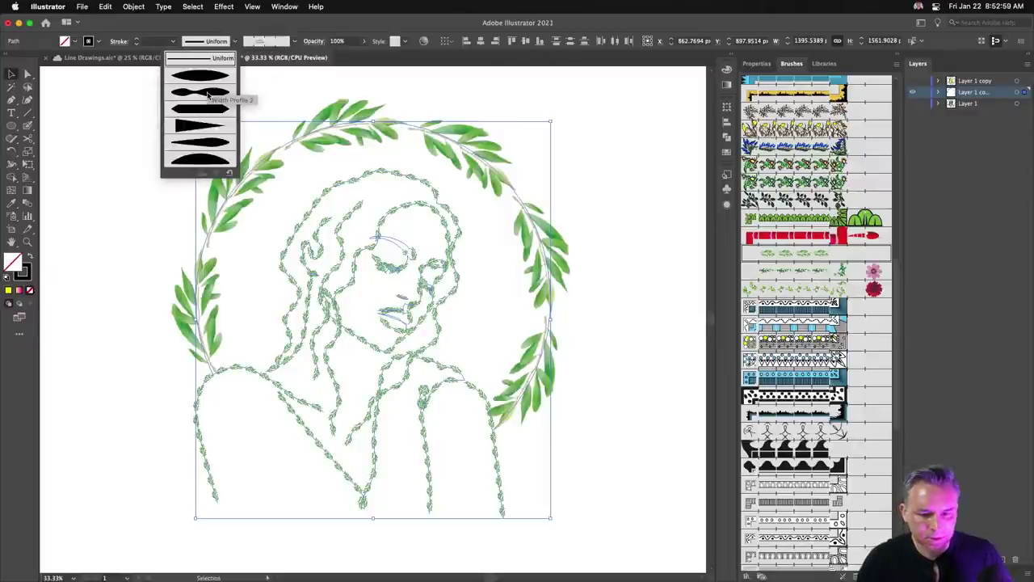
{"action": "left_click", "coordinate": [207, 95]}
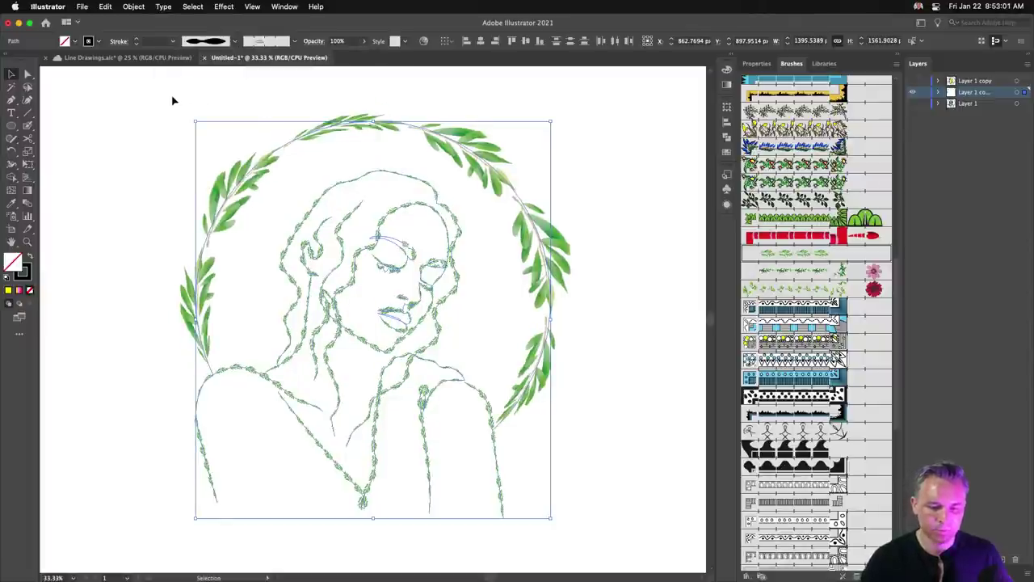
{"action": "left_click", "coordinate": [151, 151]}
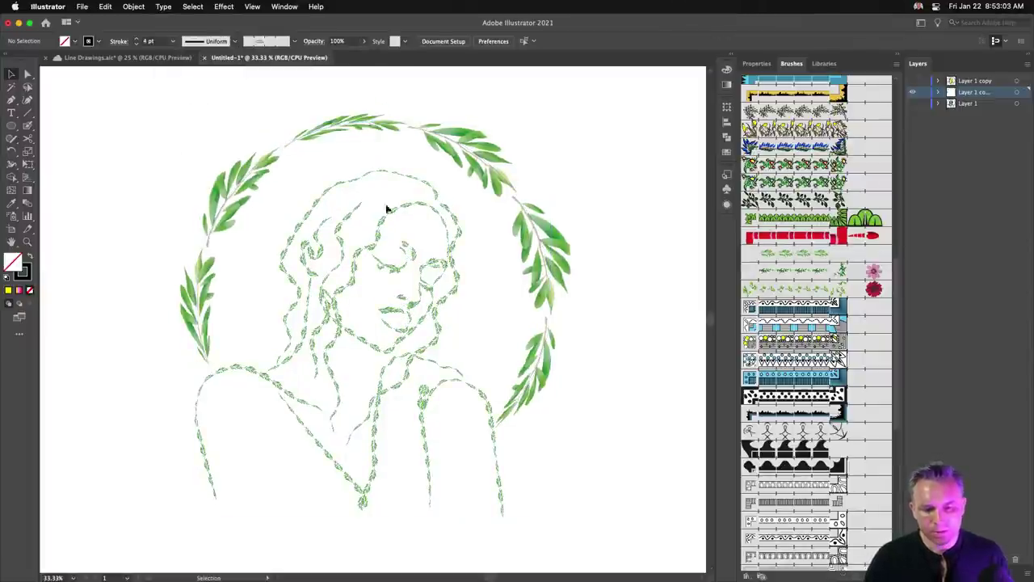
Try the lens-shaped and Uniform width profiles on the outer hair outline, ending back on Width Profile 2 with nothing selected.
{"action": "left_click", "coordinate": [330, 194]}
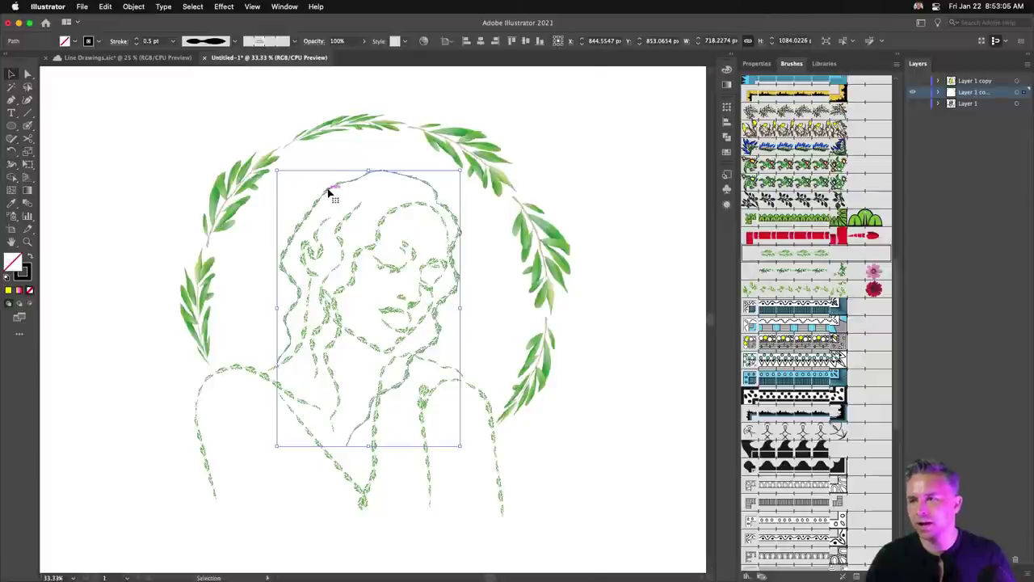
{"action": "scroll", "coordinate": [329, 194], "scroll_direction": "up", "scroll_amount": 3}
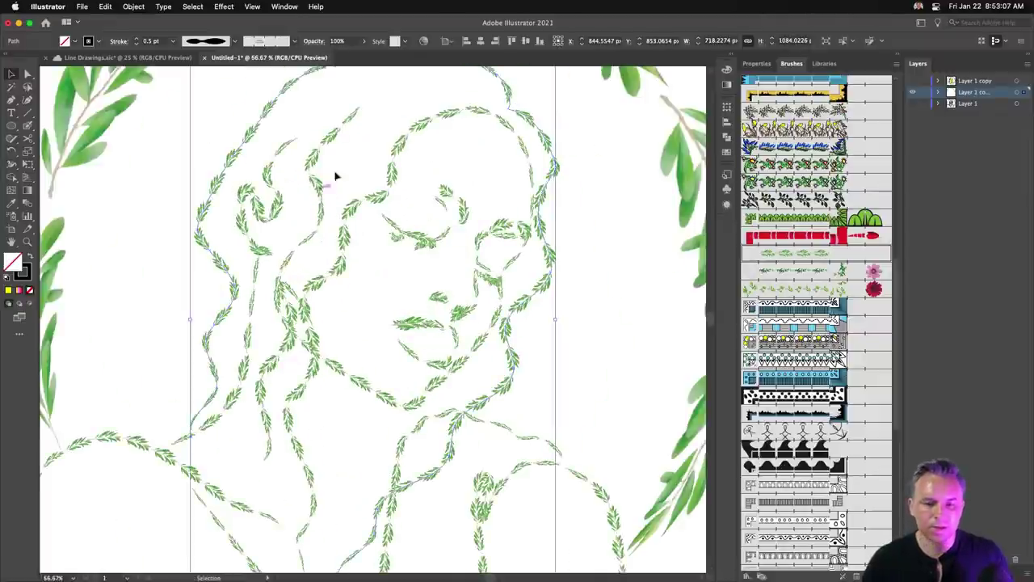
{"action": "left_click", "coordinate": [233, 42]}
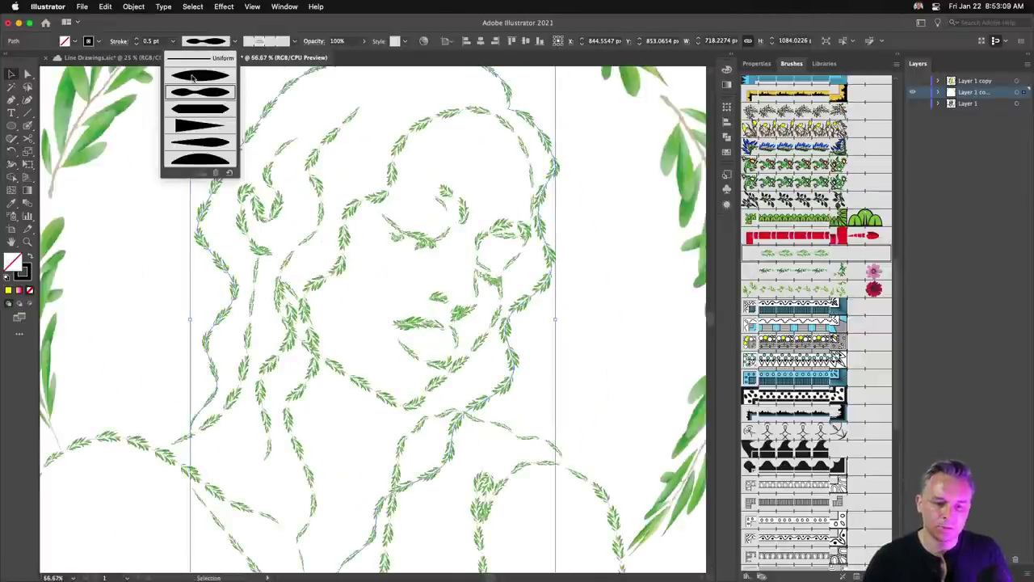
{"action": "left_click", "coordinate": [192, 77]}
{"action": "left_click", "coordinate": [234, 42]}
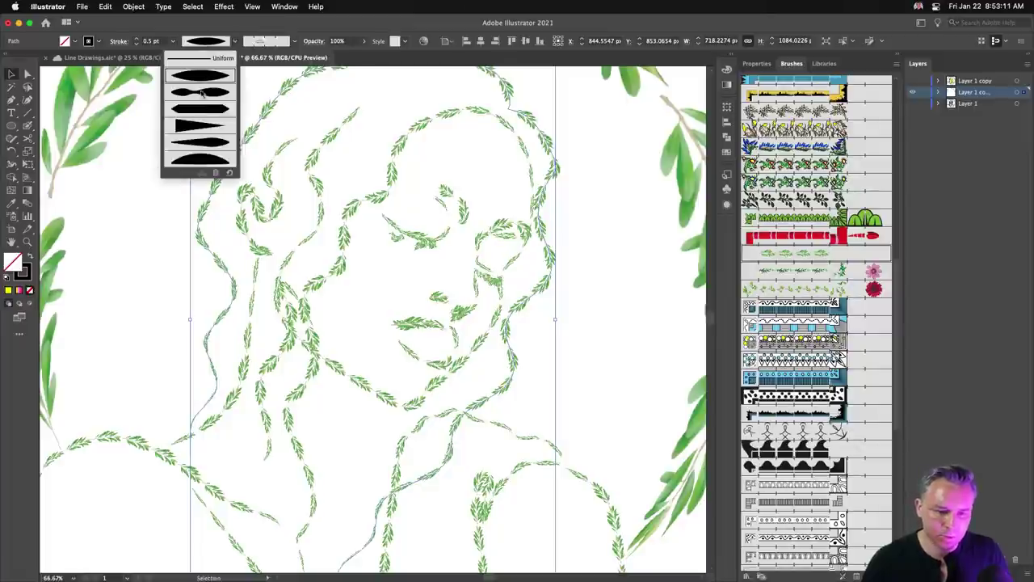
{"action": "left_click", "coordinate": [199, 59]}
{"action": "left_click", "coordinate": [235, 42]}
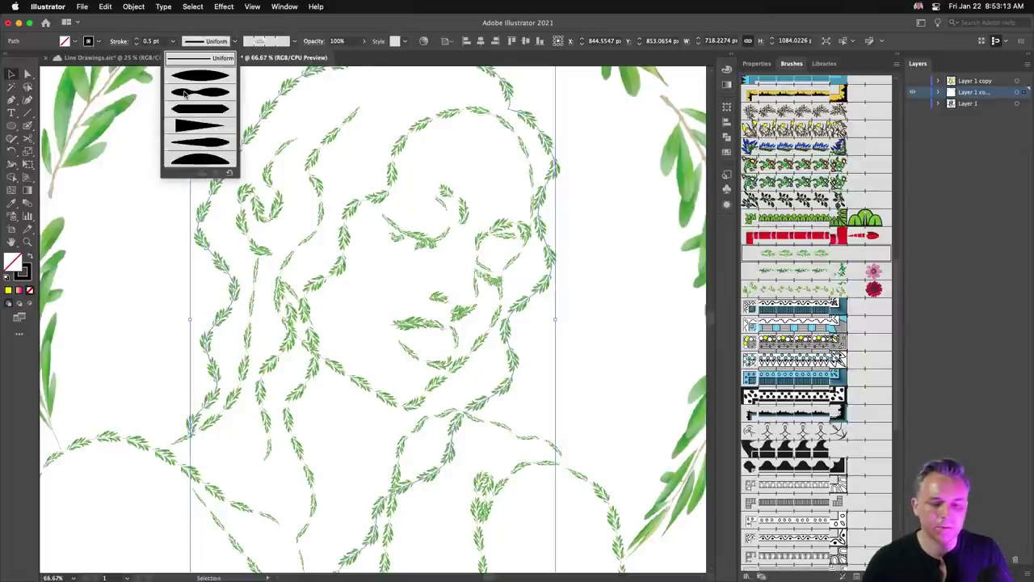
{"action": "left_click", "coordinate": [184, 95]}
{"action": "key", "text": "a"}
{"action": "key", "text": "super+minus"}
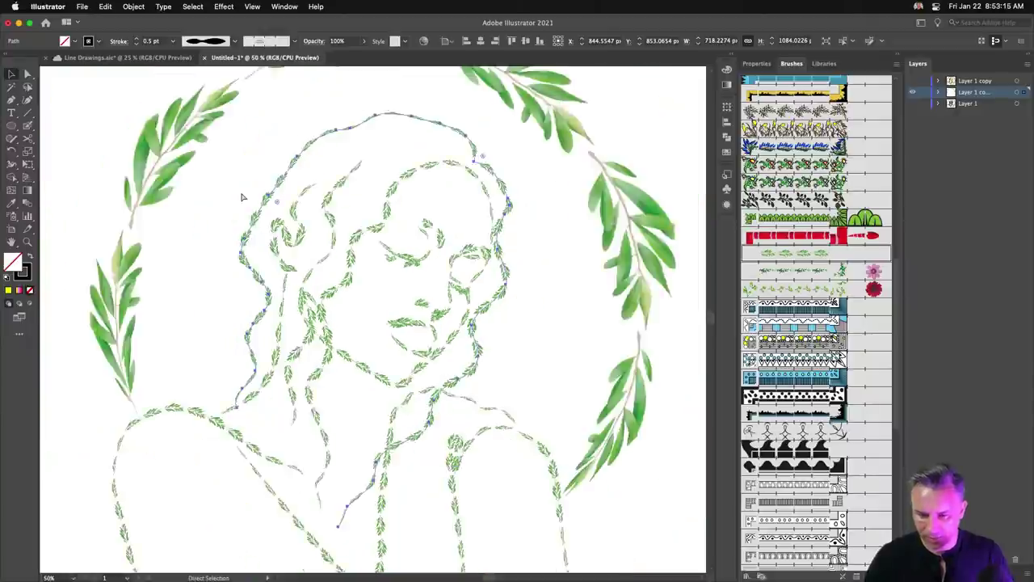
{"action": "key", "text": "super+minus"}
{"action": "key", "text": "v"}
{"action": "left_click", "coordinate": [124, 107]}
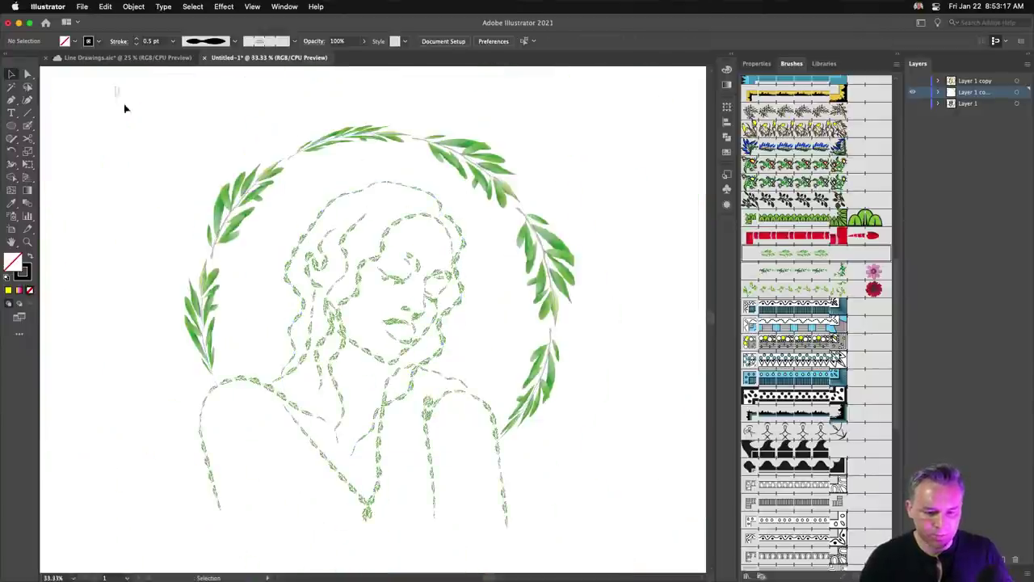
Increase the stroke weight of the woman's outer hair outline to 1 pt and leave nothing selected.
{"action": "mouse_move", "coordinate": [125, 107]}
{"action": "left_mouse_down"}
{"action": "mouse_move", "coordinate": [513, 450]}
{"action": "mouse_move", "coordinate": [261, 248]}
{"action": "left_mouse_up"}
{"action": "left_click", "coordinate": [289, 258]}
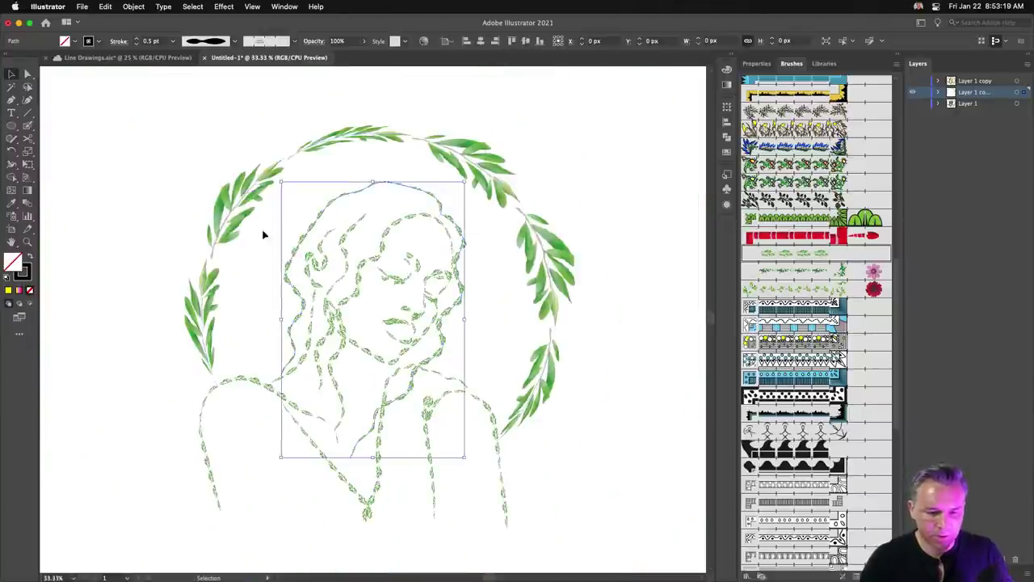
{"action": "left_click", "coordinate": [136, 39]}
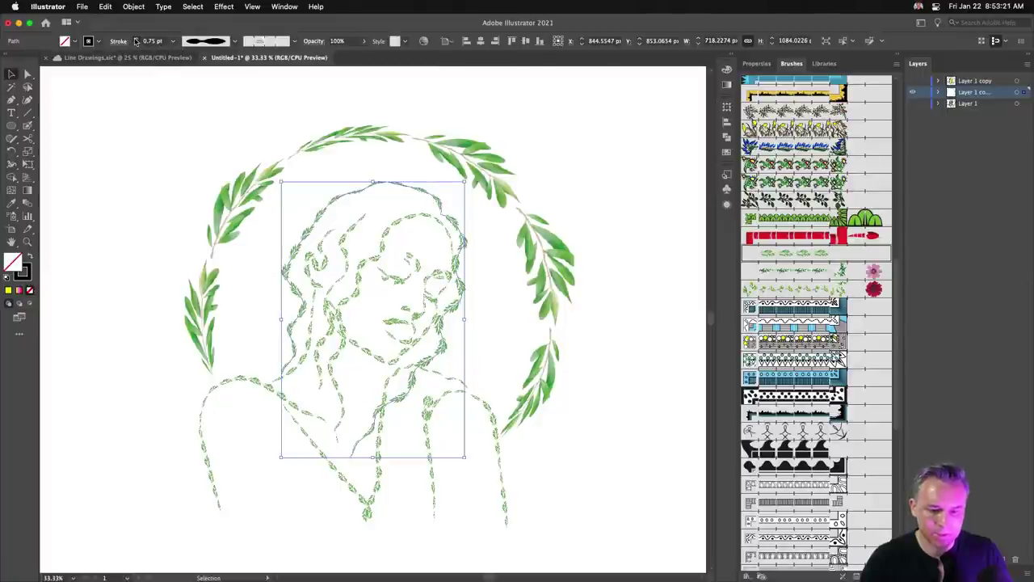
{"action": "left_click", "coordinate": [136, 39]}
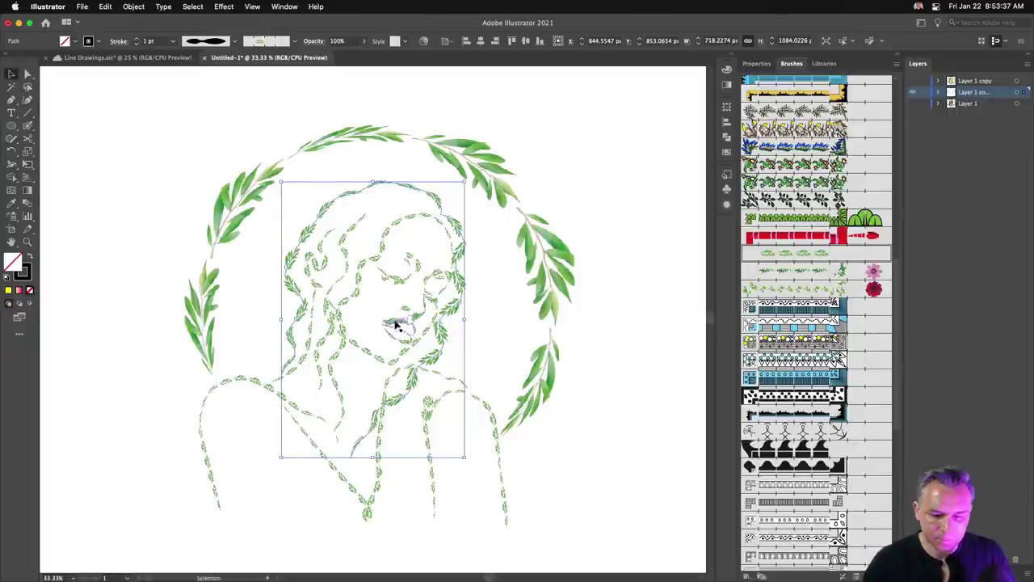
{"action": "left_click", "coordinate": [402, 331]}
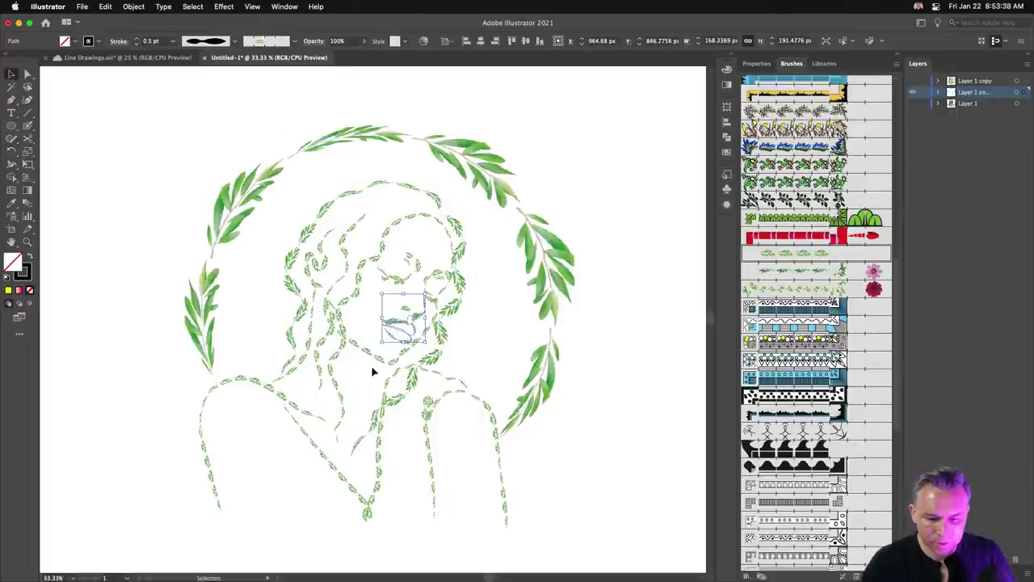
{"action": "left_click", "coordinate": [146, 186]}
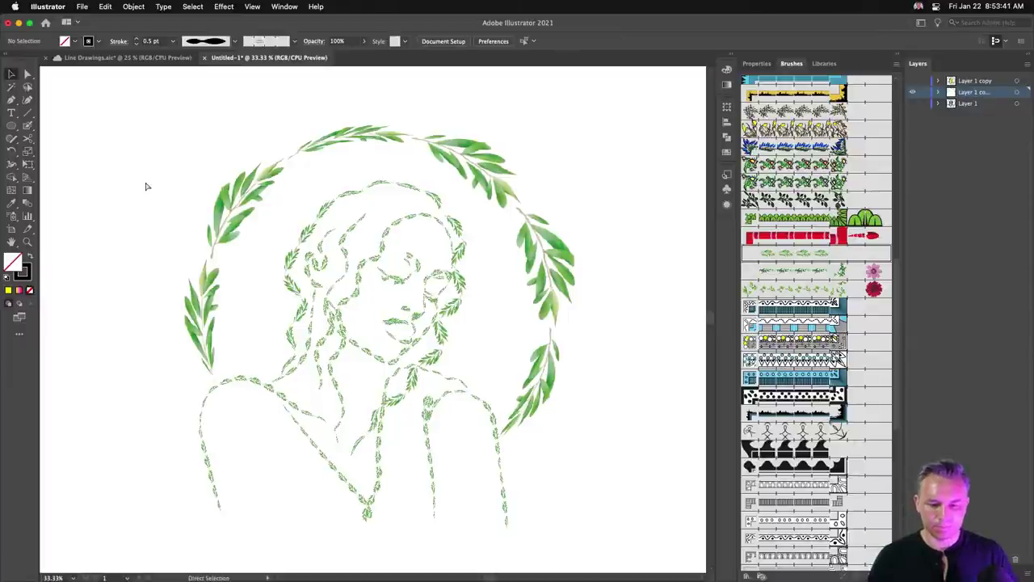
Examine the leaf-brush strokes around the woman's face up close and return to the whole portrait.
{"action": "key", "text": "super+equal"}
{"action": "key", "text": "super+equal"}
{"action": "key", "text": "super+equal"}
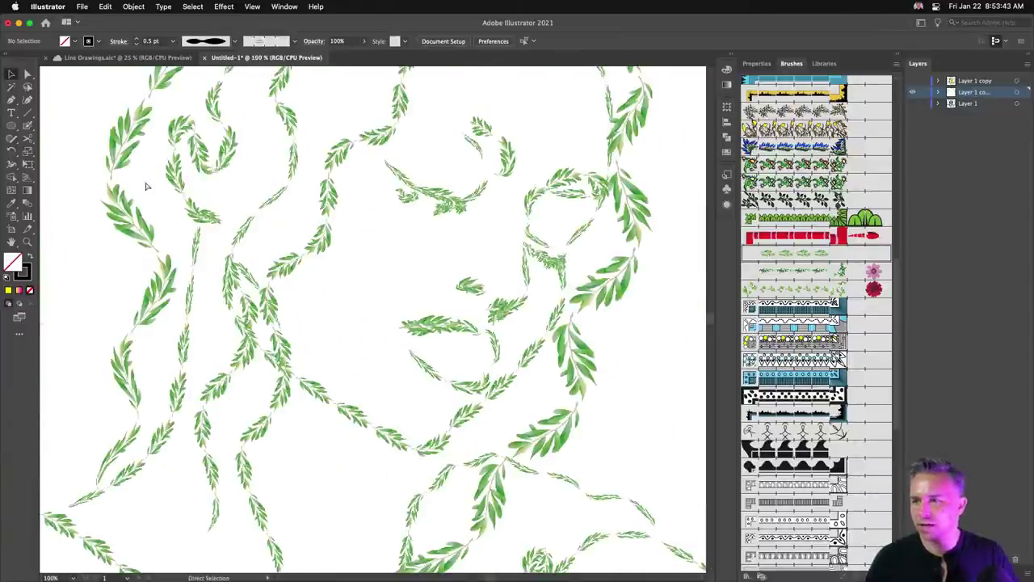
{"action": "key", "text": "super+equal"}
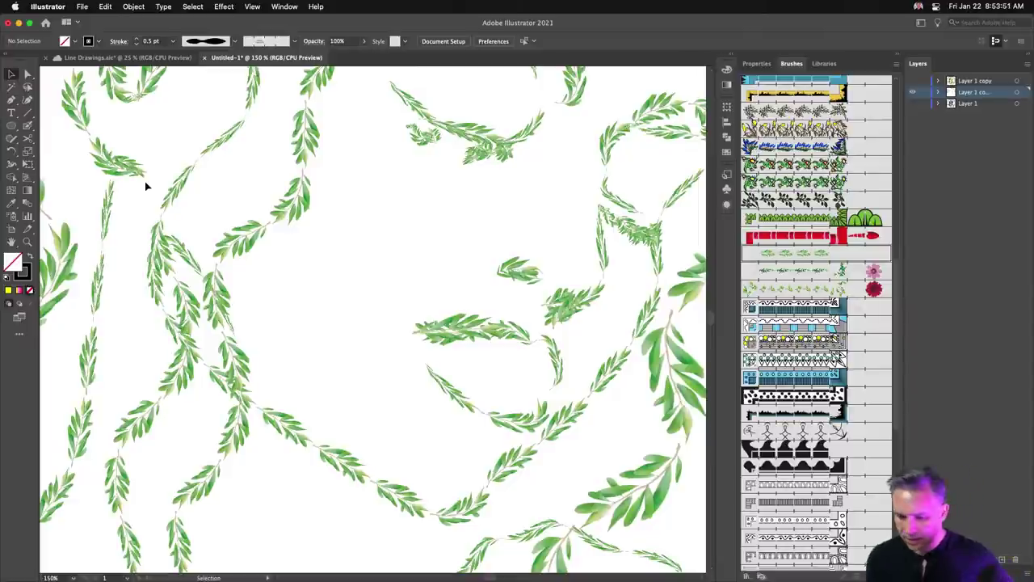
{"action": "key", "text": "super+minus"}
{"action": "key", "text": "super+minus"}
{"action": "key", "text": "super+minus"}
{"action": "key", "text": "super+minus"}
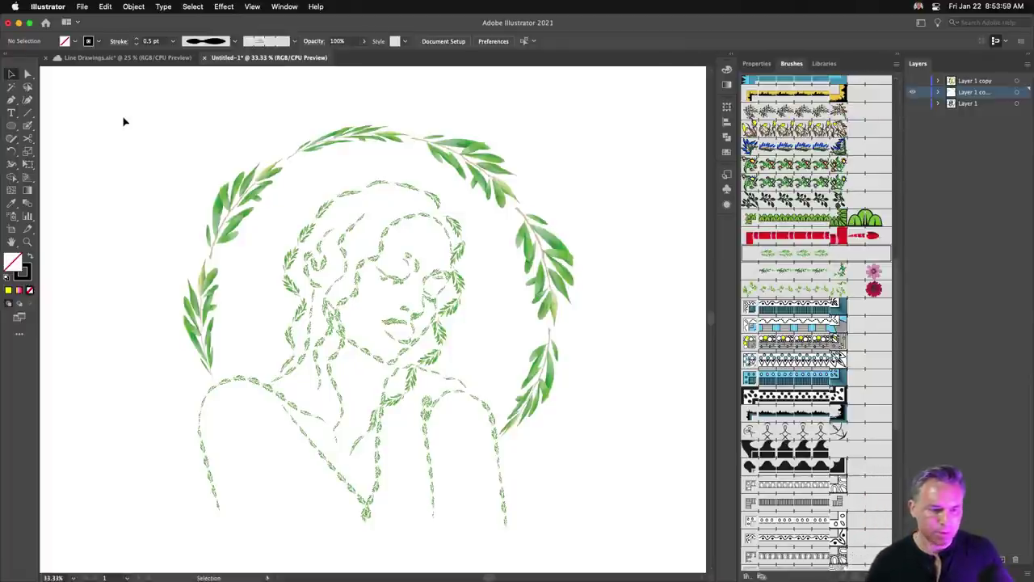
Close the Line Drawings document on the desktop and open Line Drawings in Illustrator on the iPad.
{"action": "left_click", "coordinate": [114, 57]}
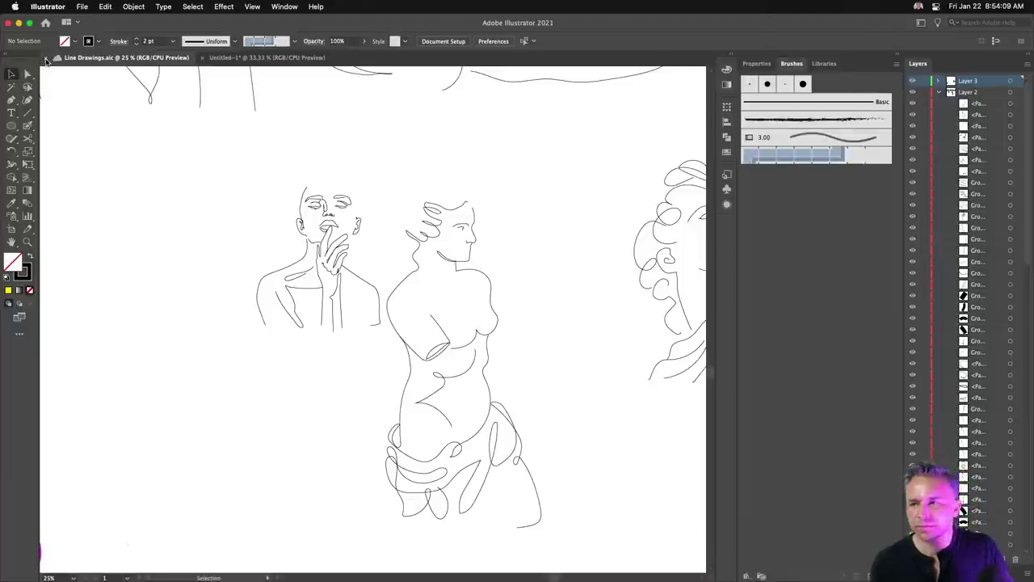
{"action": "left_click", "coordinate": [46, 59]}
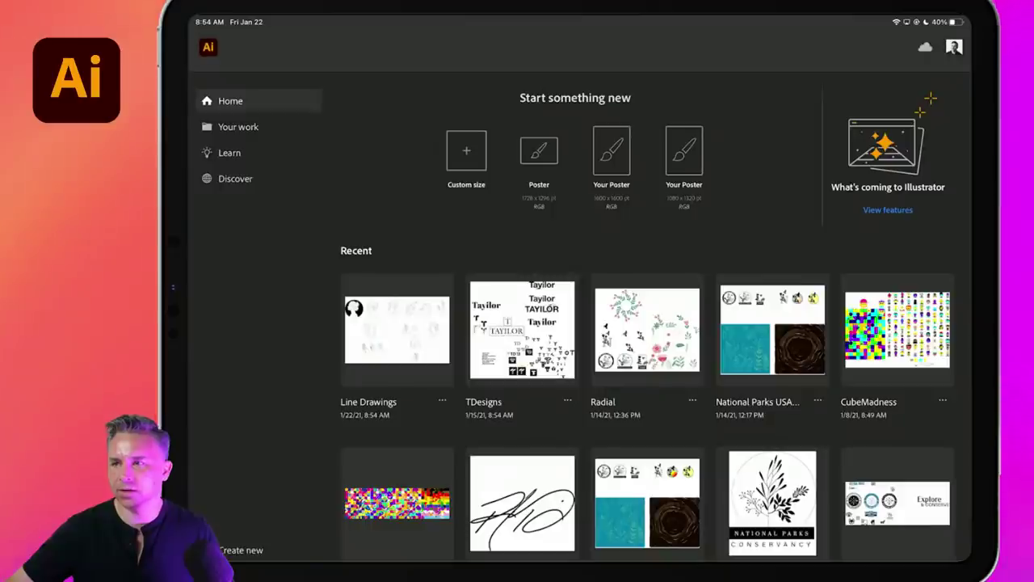
{"action": "left_click", "coordinate": [396, 330]}
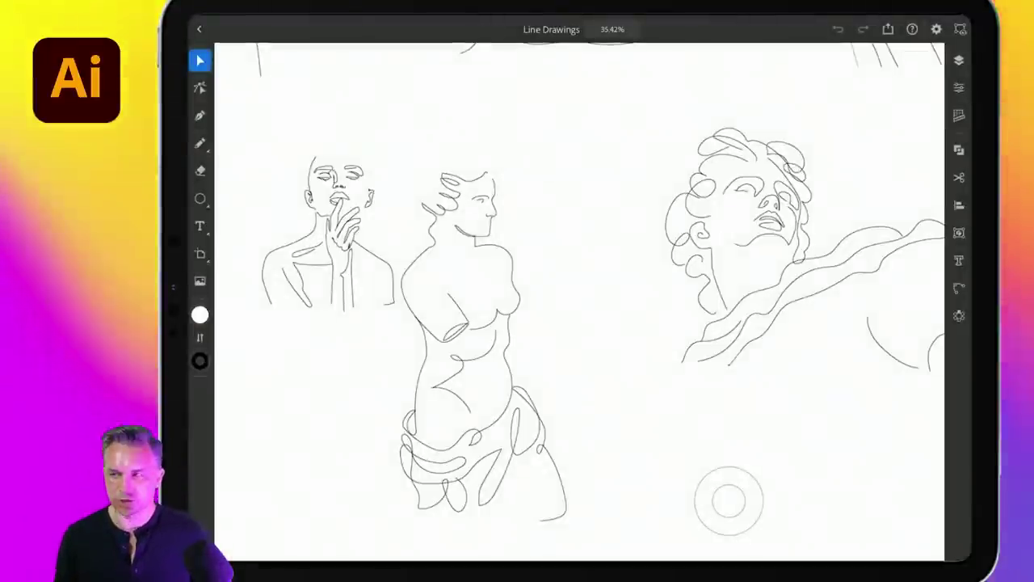
Show Layer 1 with the reference photos beneath the line drawings.
{"action": "scroll", "coordinate": [327, 396], "scroll_direction": "up", "scroll_amount": 5}
{"action": "scroll", "coordinate": [728, 502], "scroll_direction": "up", "scroll_amount": 3}
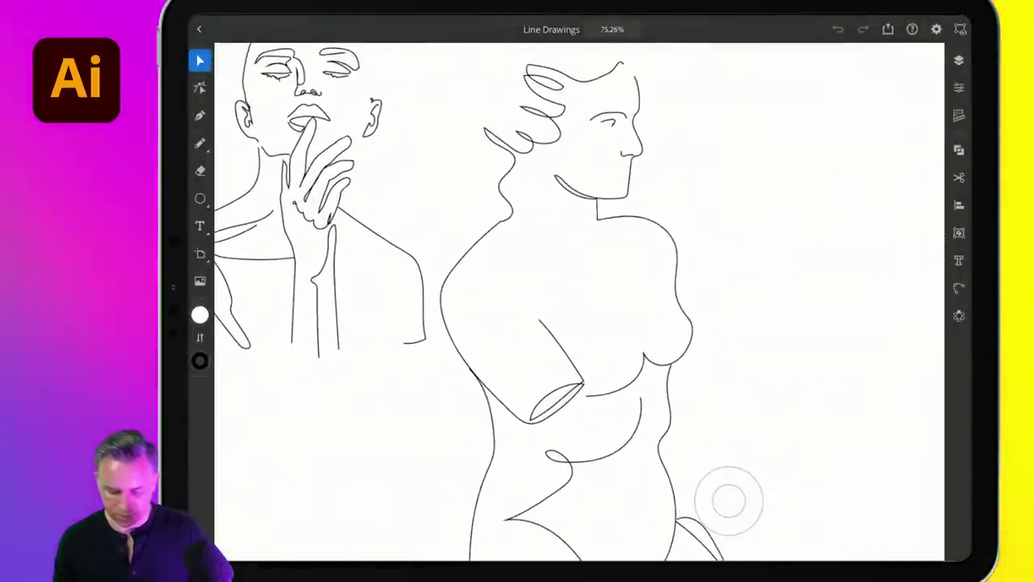
{"action": "scroll", "coordinate": [727, 501], "scroll_direction": "up", "scroll_amount": 4}
{"action": "scroll", "coordinate": [728, 501], "scroll_direction": "down", "scroll_amount": 8}
{"action": "scroll", "coordinate": [729, 501], "scroll_direction": "up", "scroll_amount": 5}
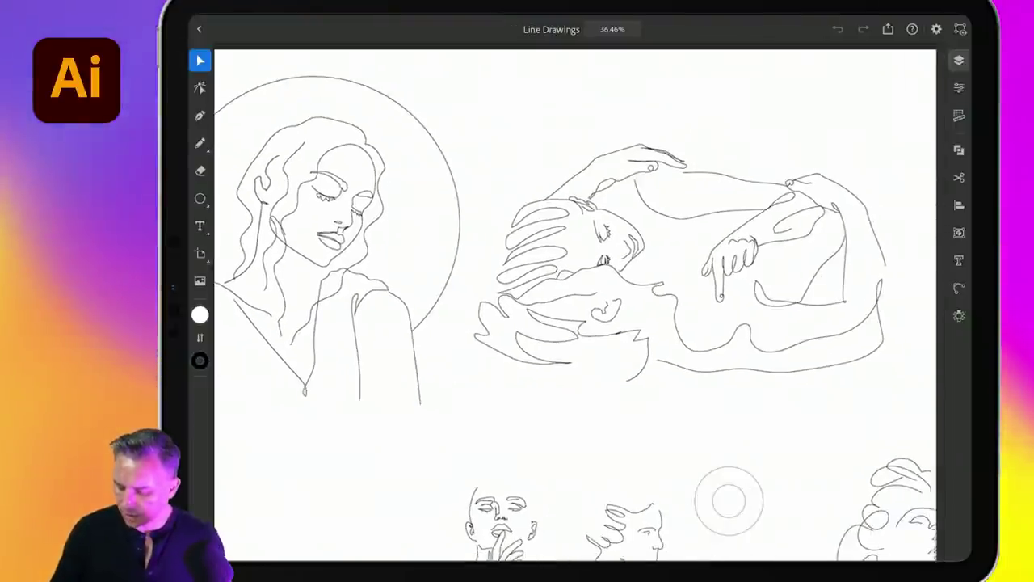
{"action": "key", "text": "F7"}
{"action": "left_click", "coordinate": [798, 85]}
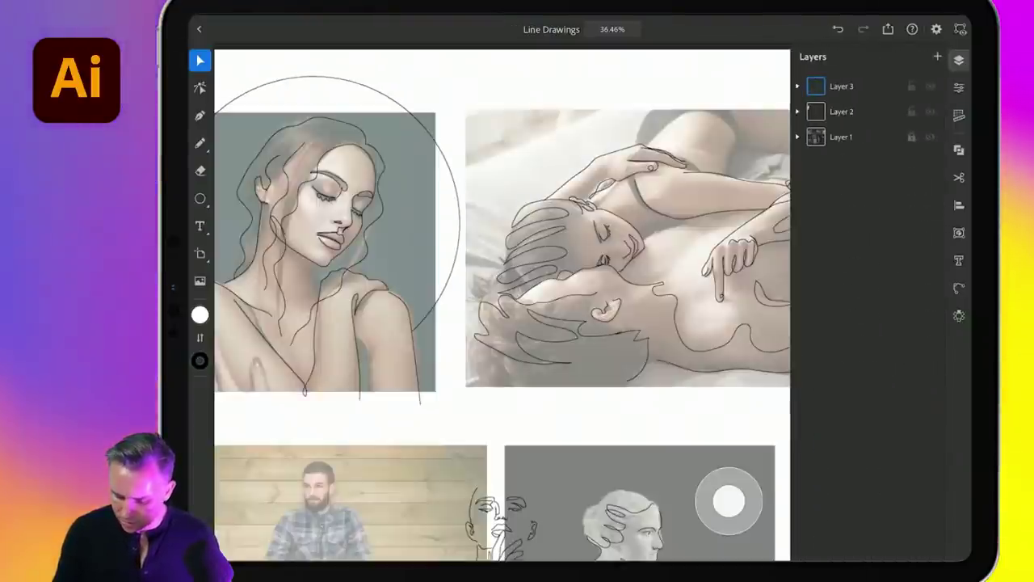
{"action": "left_click", "coordinate": [931, 136]}
Survey the artboard to compare the line drawings with the reference photos they trace.
{"action": "scroll", "coordinate": [729, 501], "scroll_direction": "down", "scroll_amount": 5}
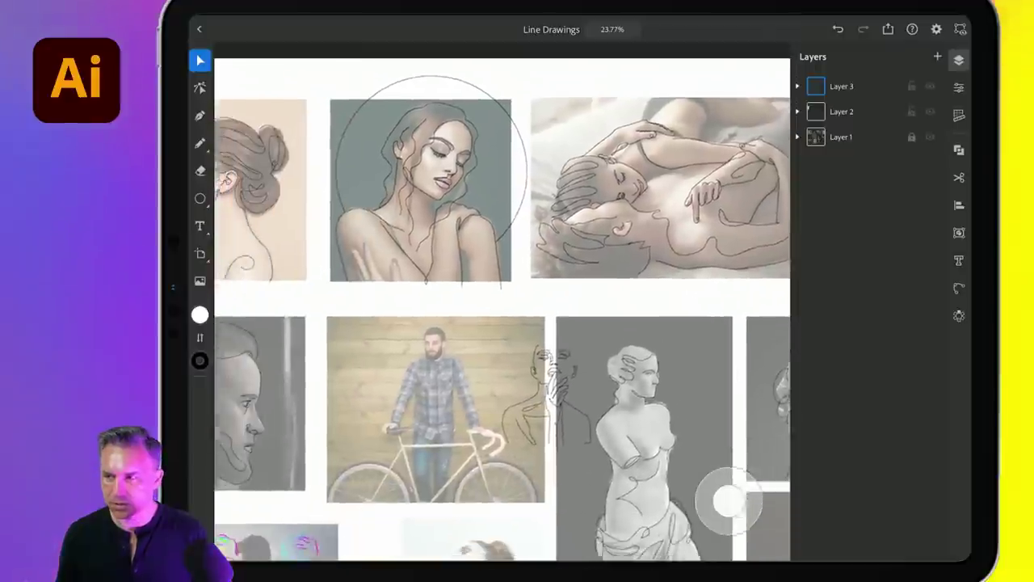
{"action": "scroll", "coordinate": [729, 502], "scroll_direction": "down", "scroll_amount": 2}
{"action": "scroll", "coordinate": [729, 501], "scroll_direction": "up", "scroll_amount": 3}
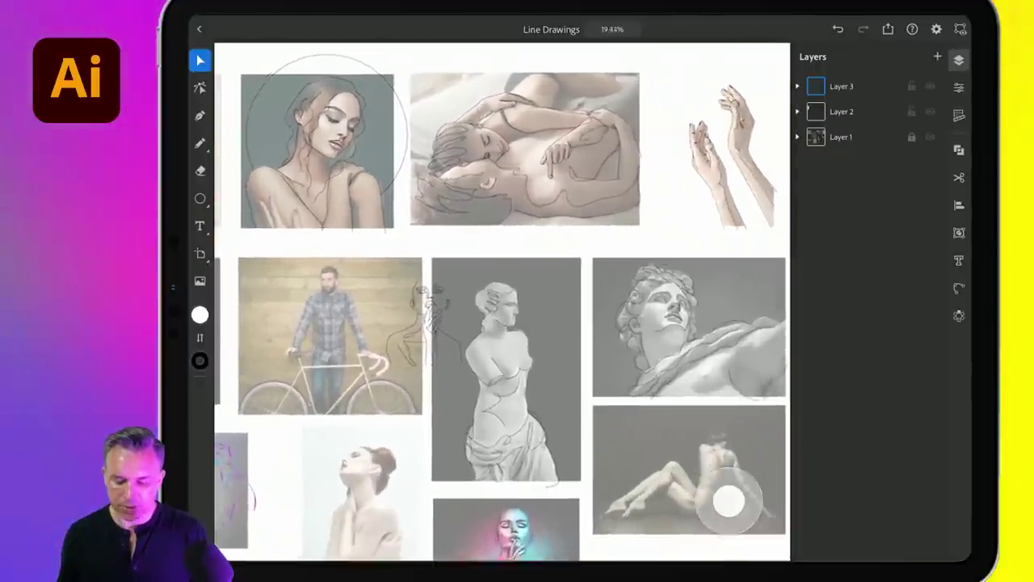
{"action": "scroll", "coordinate": [729, 501], "scroll_direction": "left", "scroll_amount": 5}
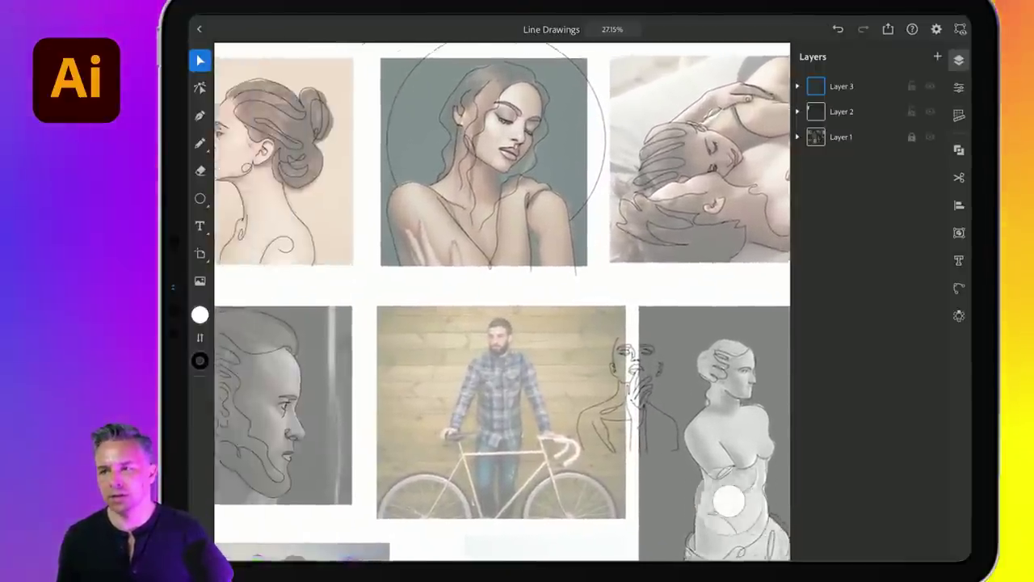
{"action": "scroll", "coordinate": [729, 501], "scroll_direction": "up", "scroll_amount": 4}
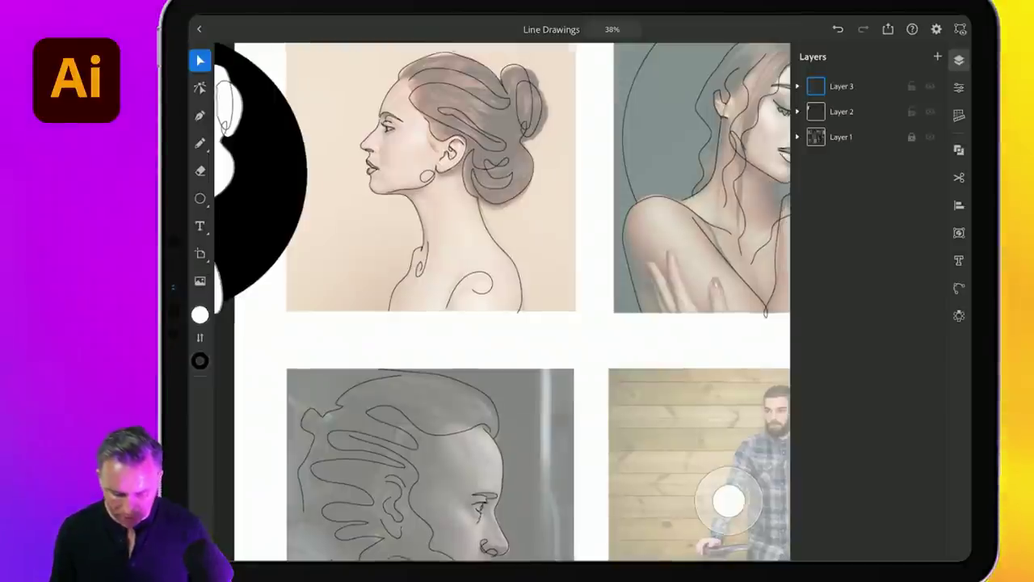
{"action": "scroll", "coordinate": [728, 501], "scroll_direction": "down", "scroll_amount": 5}
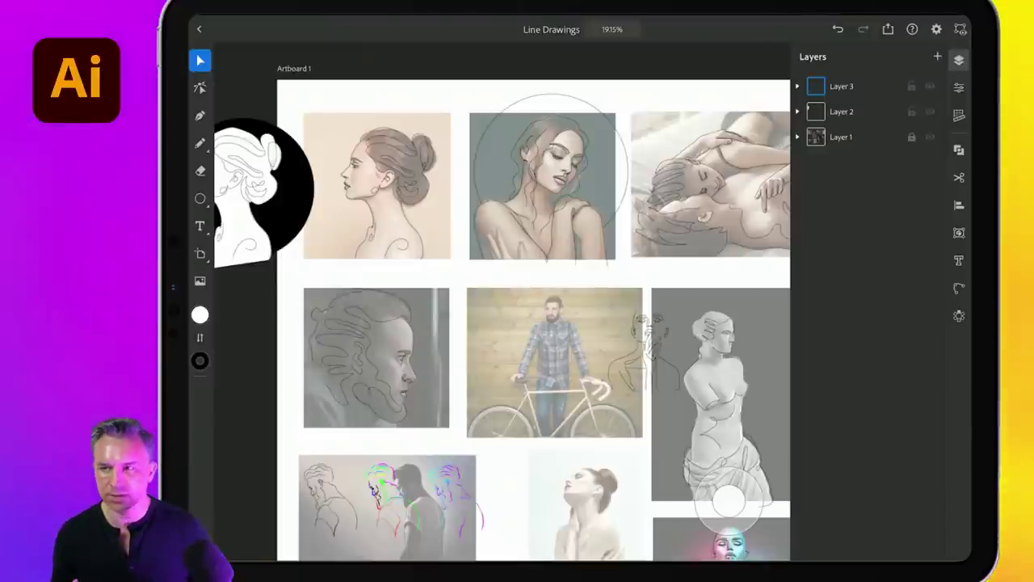
Examine the traced lines over the profile photo of the woman with the bun, with the layer list hidden.
{"action": "scroll", "coordinate": [728, 501], "scroll_direction": "up", "scroll_amount": 10}
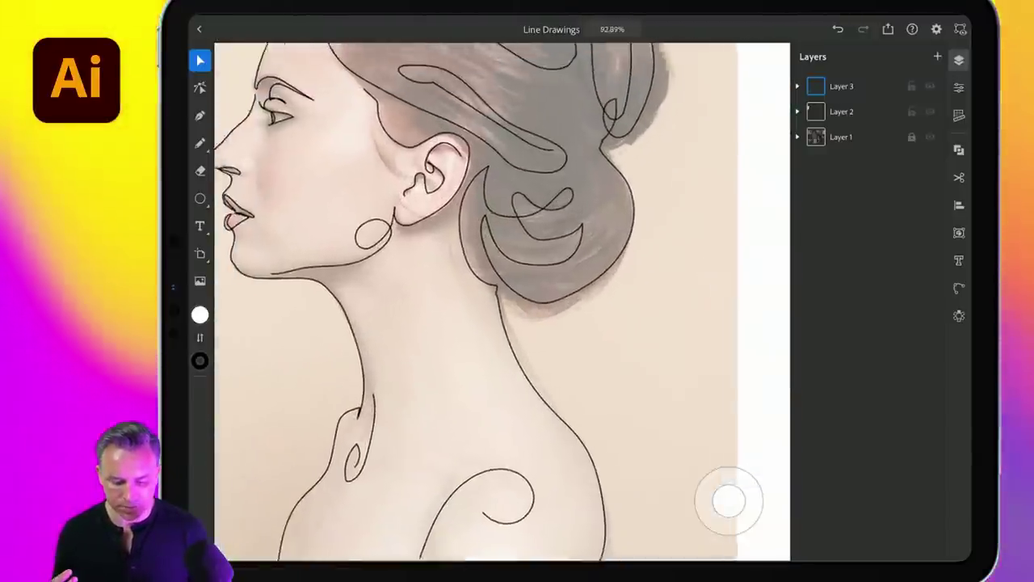
{"action": "scroll", "coordinate": [501, 299], "scroll_direction": "down", "scroll_amount": 2}
{"action": "scroll", "coordinate": [501, 299], "scroll_direction": "up", "scroll_amount": 1}
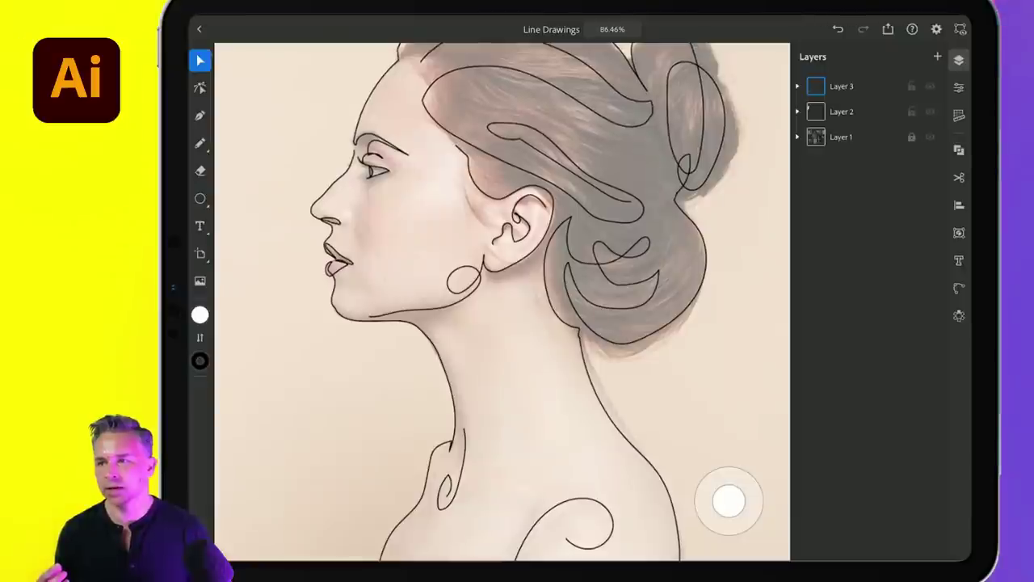
{"action": "scroll", "coordinate": [502, 299], "scroll_direction": "up", "scroll_amount": 1}
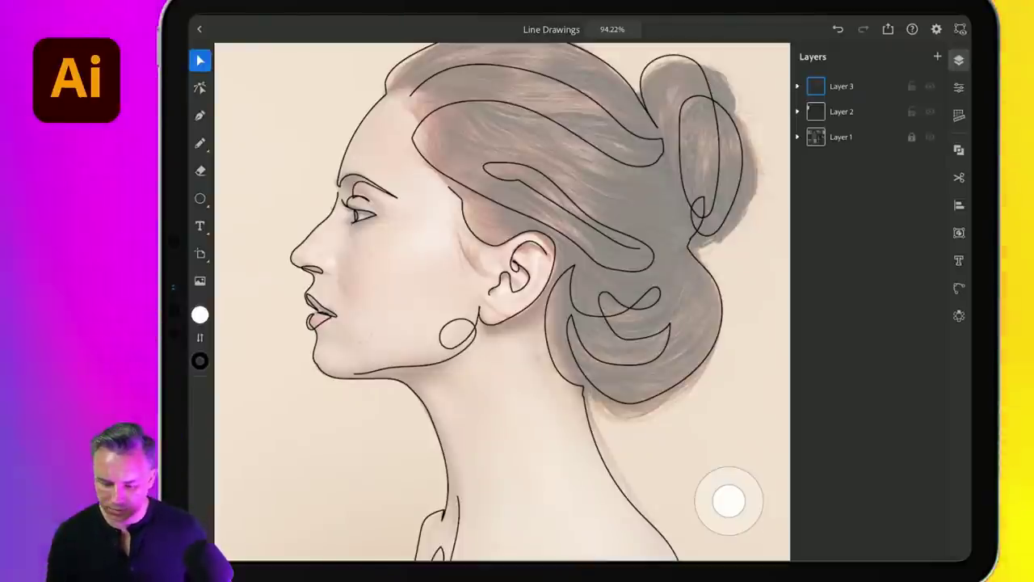
{"action": "scroll", "coordinate": [501, 299], "scroll_direction": "up", "scroll_amount": 2}
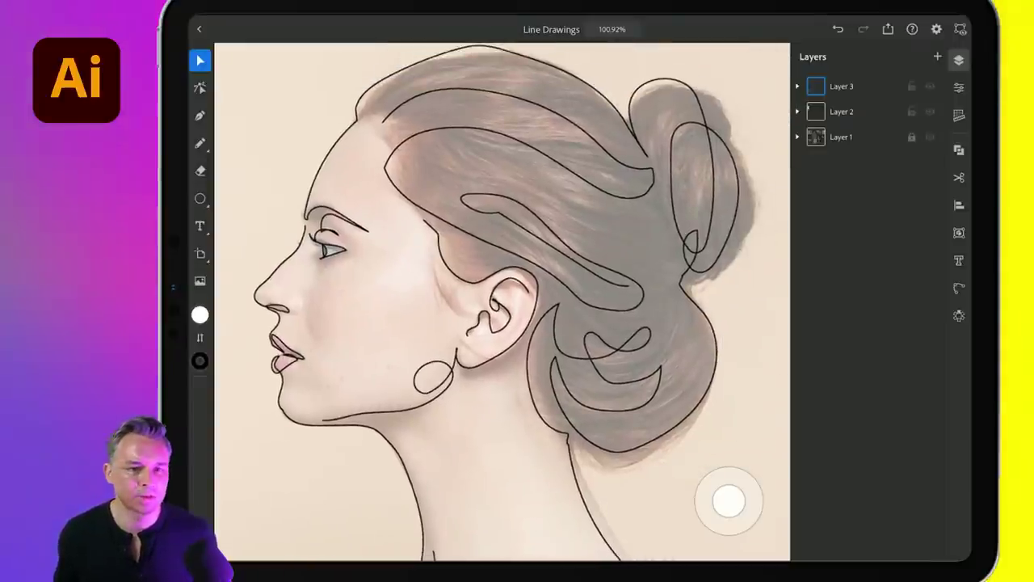
{"action": "left_click", "coordinate": [960, 60]}
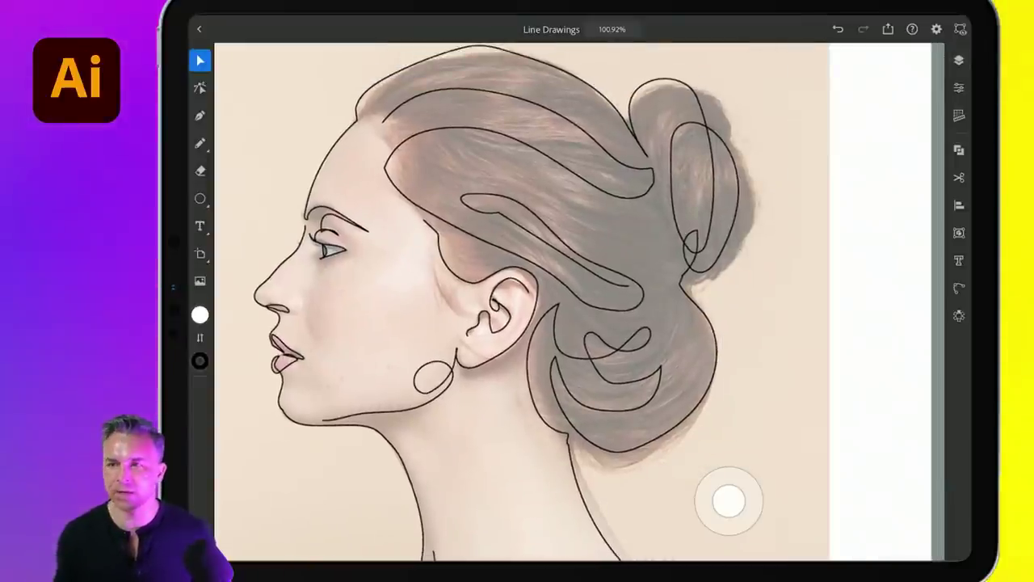
{"action": "scroll", "coordinate": [518, 299], "scroll_direction": "up", "scroll_amount": 3}
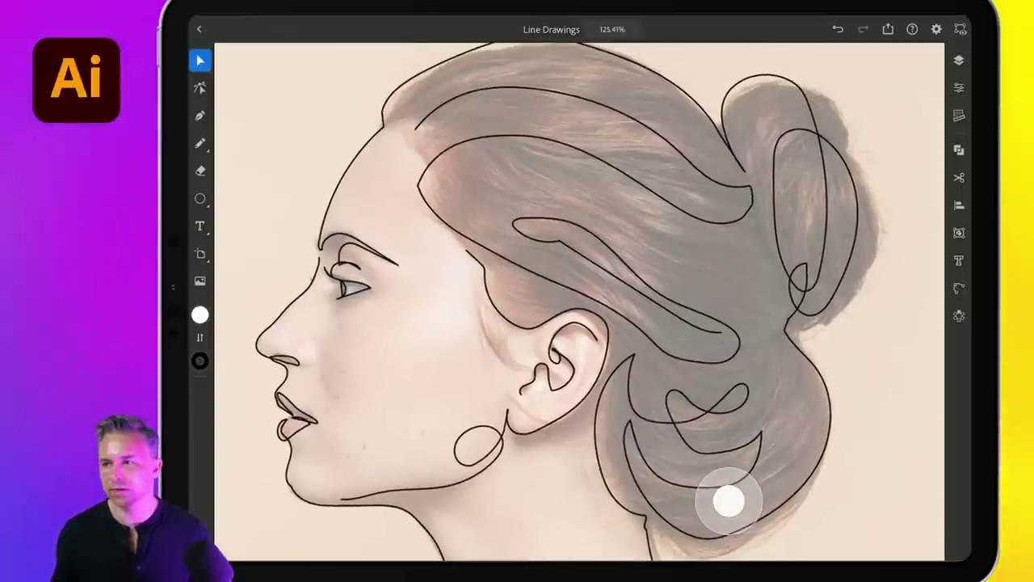